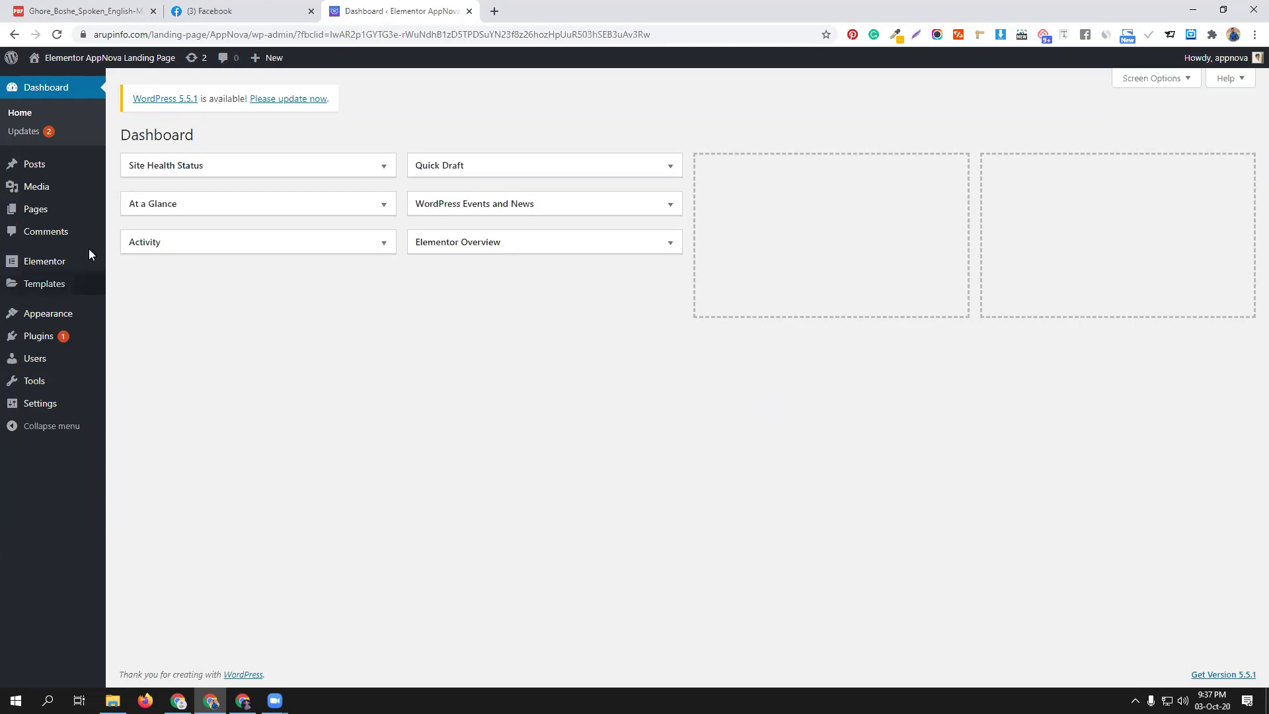
Go from the dashboard through Installed Plugins to the Add New plugins page
mouse_move(58, 338)
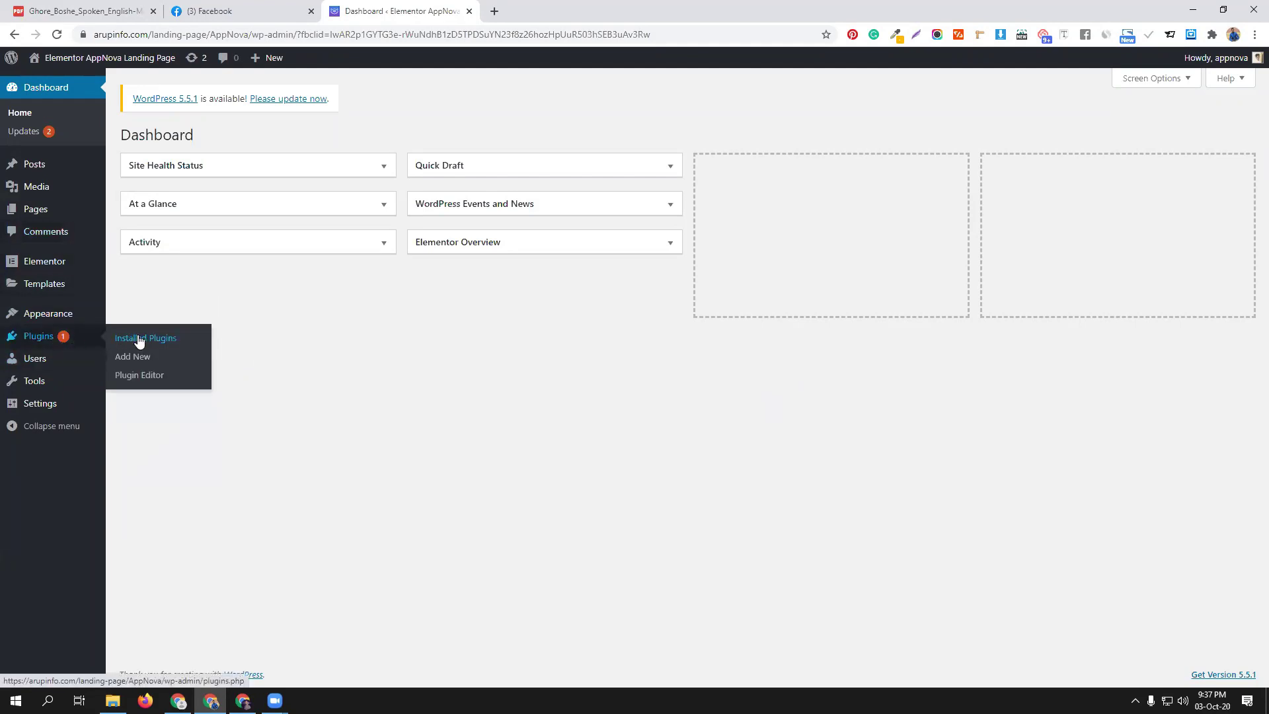
left_click(139, 340)
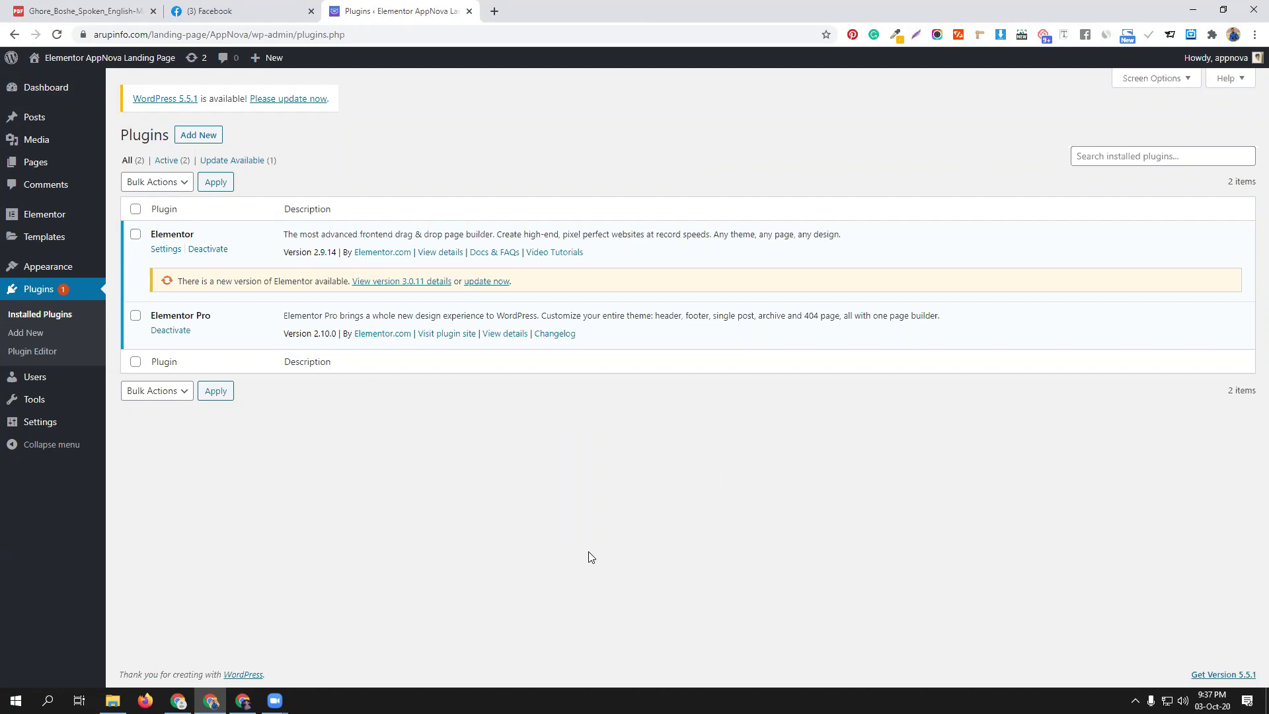
left_click(201, 134)
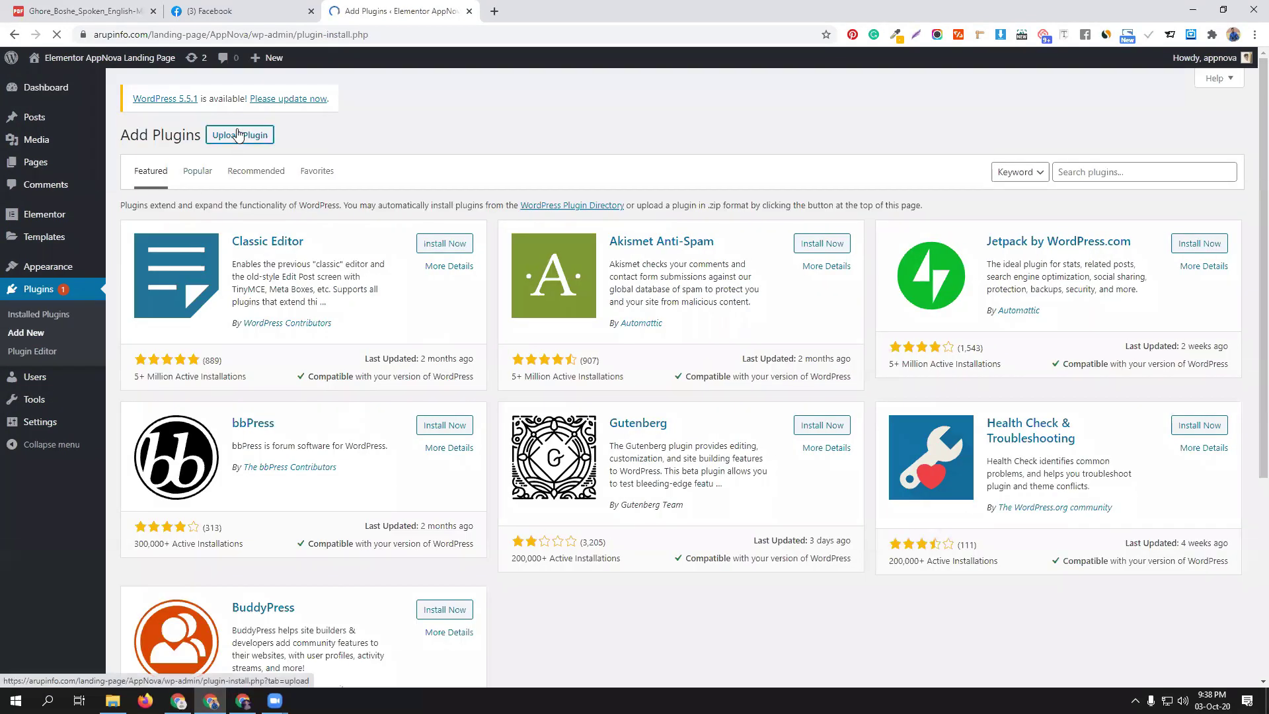
Upload gravityforms-v2.4.16.zip from the Gravity all plugin folder and install it
left_click(239, 134)
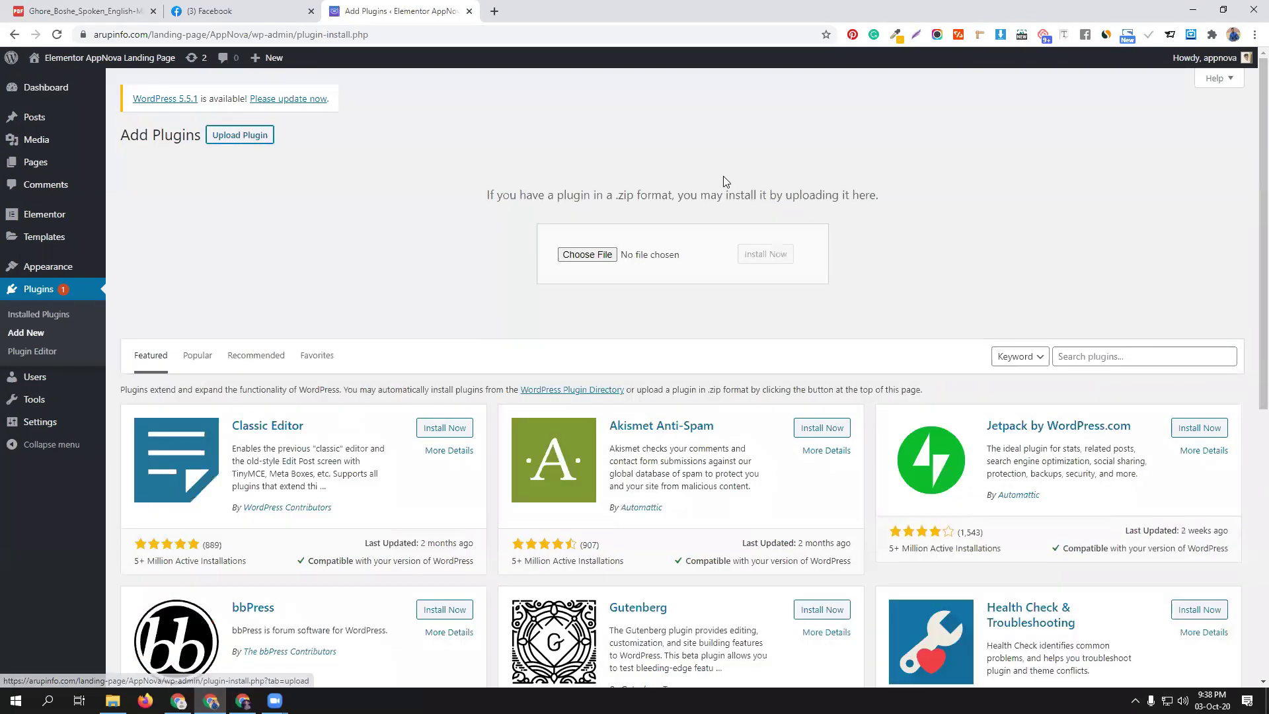
left_click(588, 257)
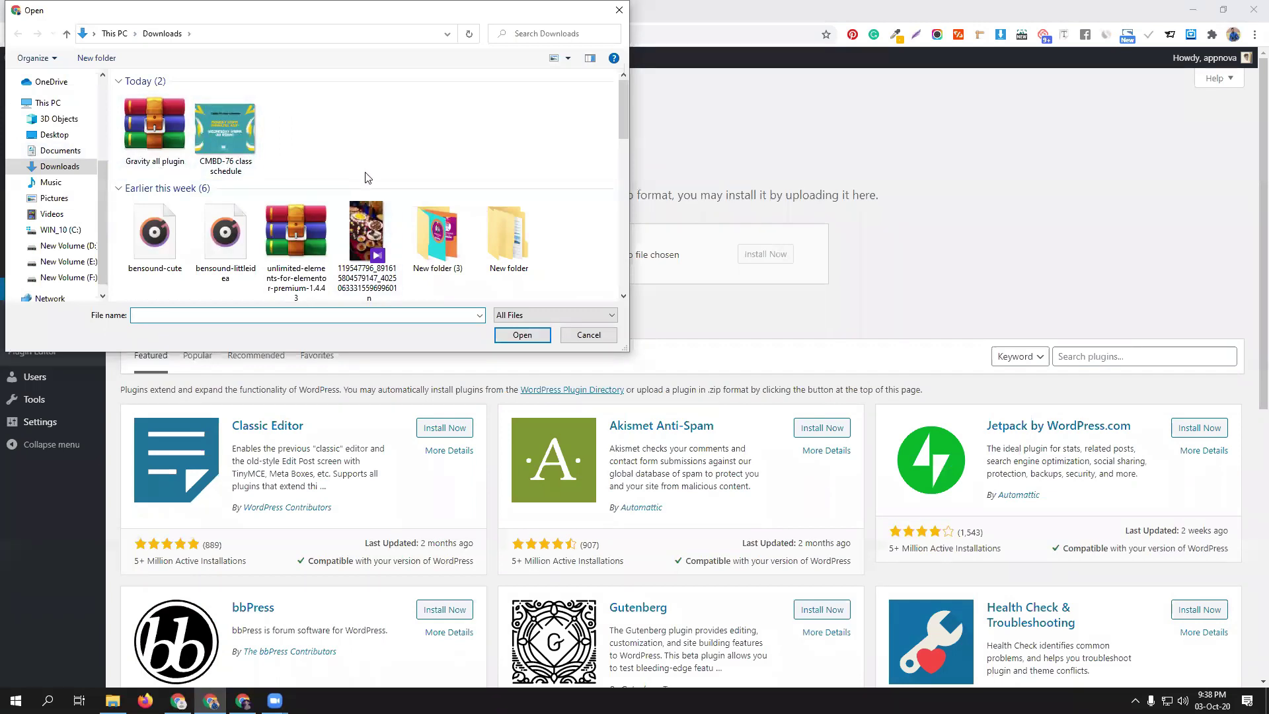
scroll(368, 176, "down", 5)
scroll(368, 179, "down", 4)
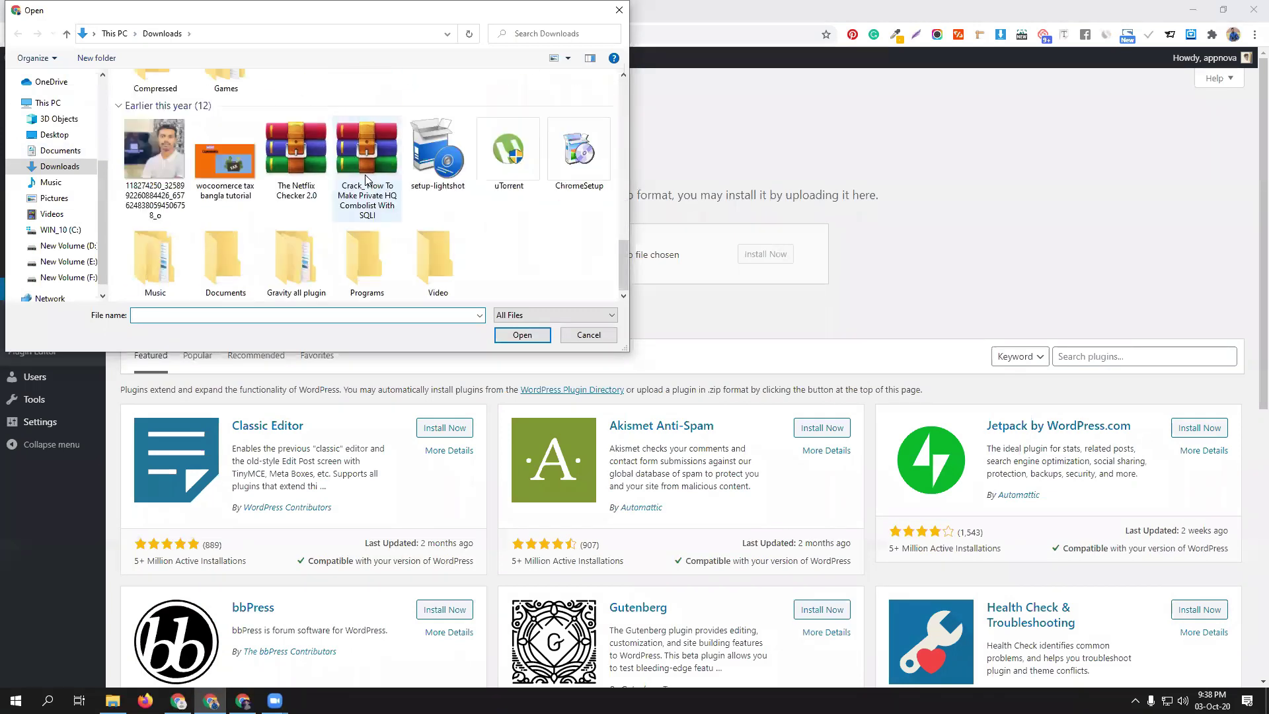
double_click(303, 274)
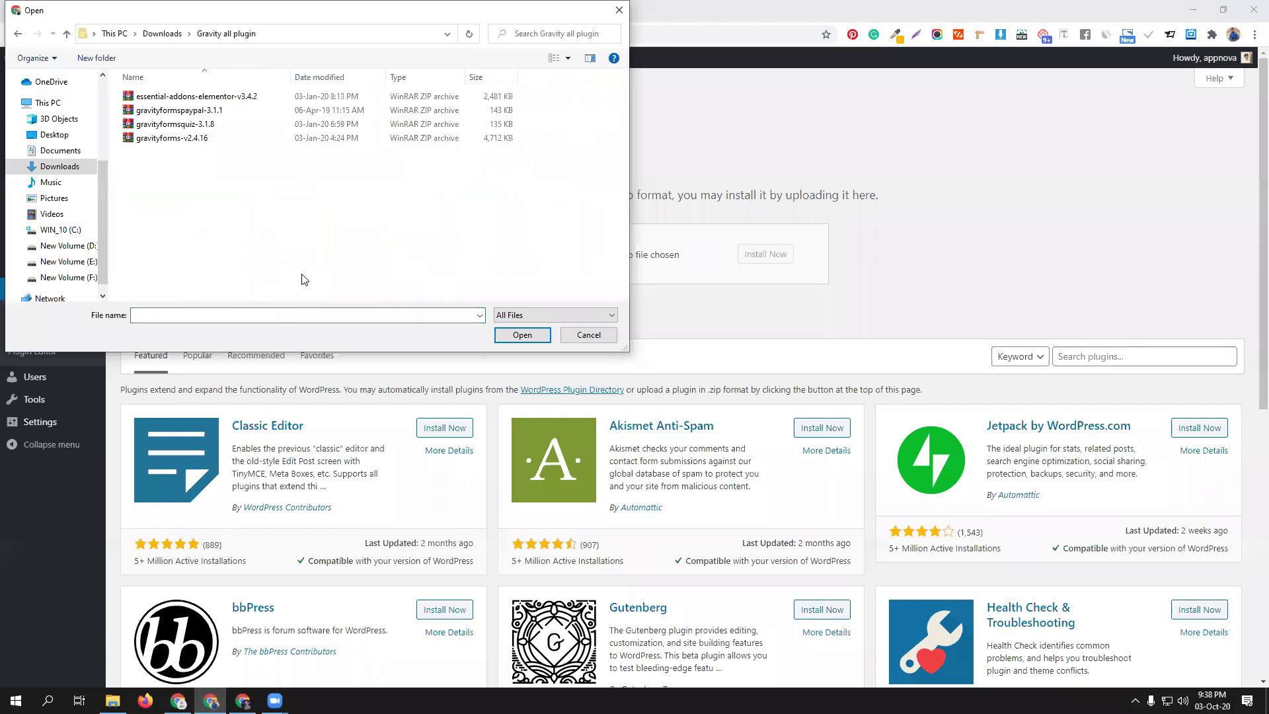
left_click(222, 138)
left_click(537, 334)
left_click(764, 257)
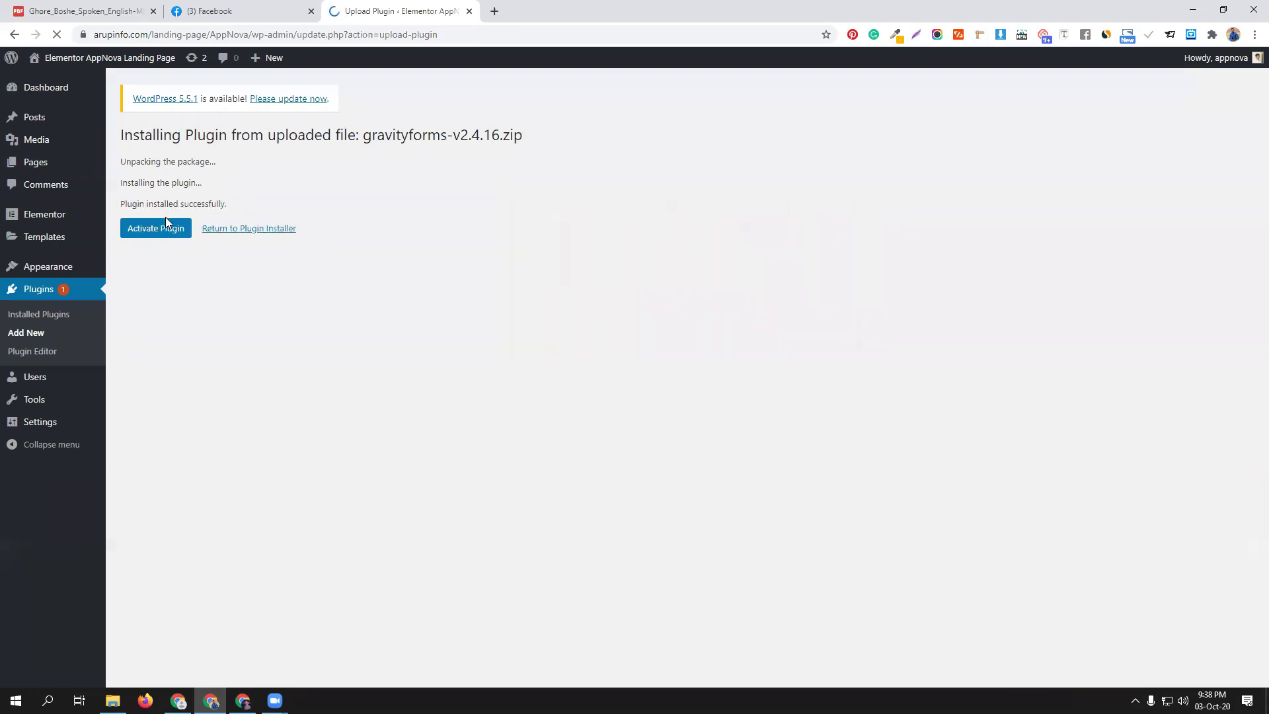
Activate the newly installed Gravity Forms 2.4.16 plugin
left_click(167, 228)
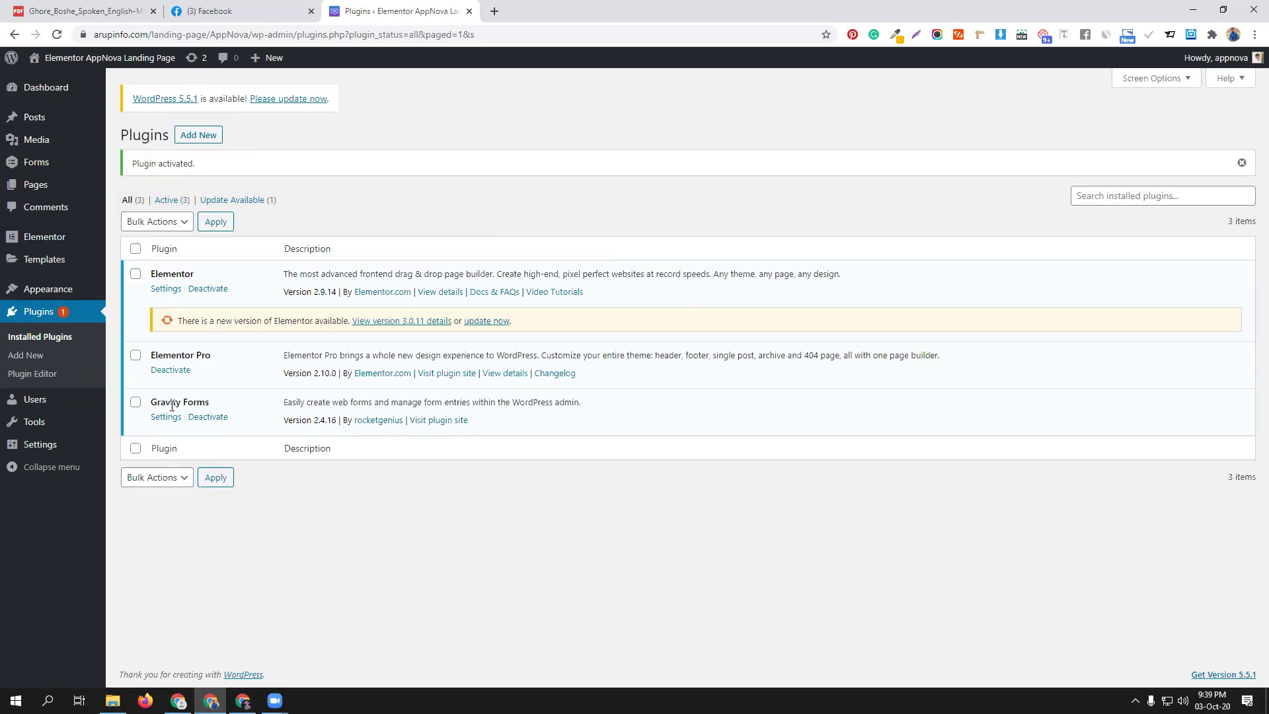
mouse_move(26, 169)
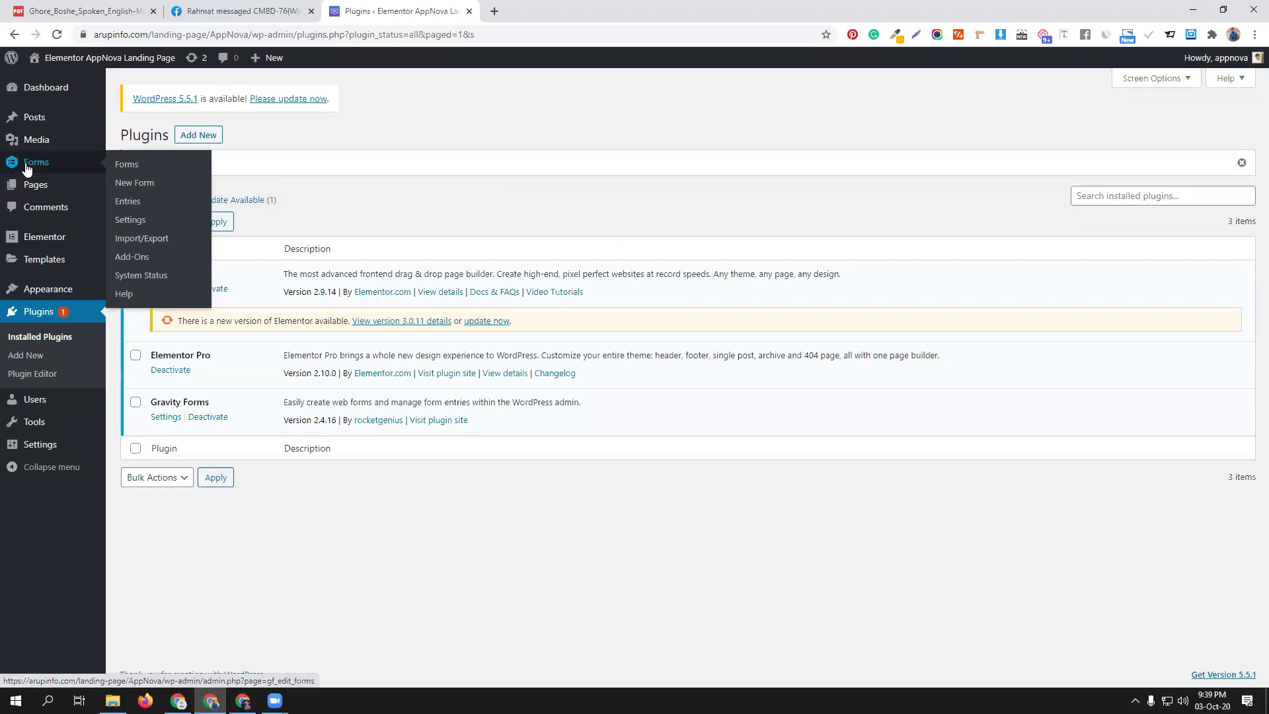
Start the Gravity Forms setup wizard from Forms > New Form and enter the licence key
left_click(134, 183)
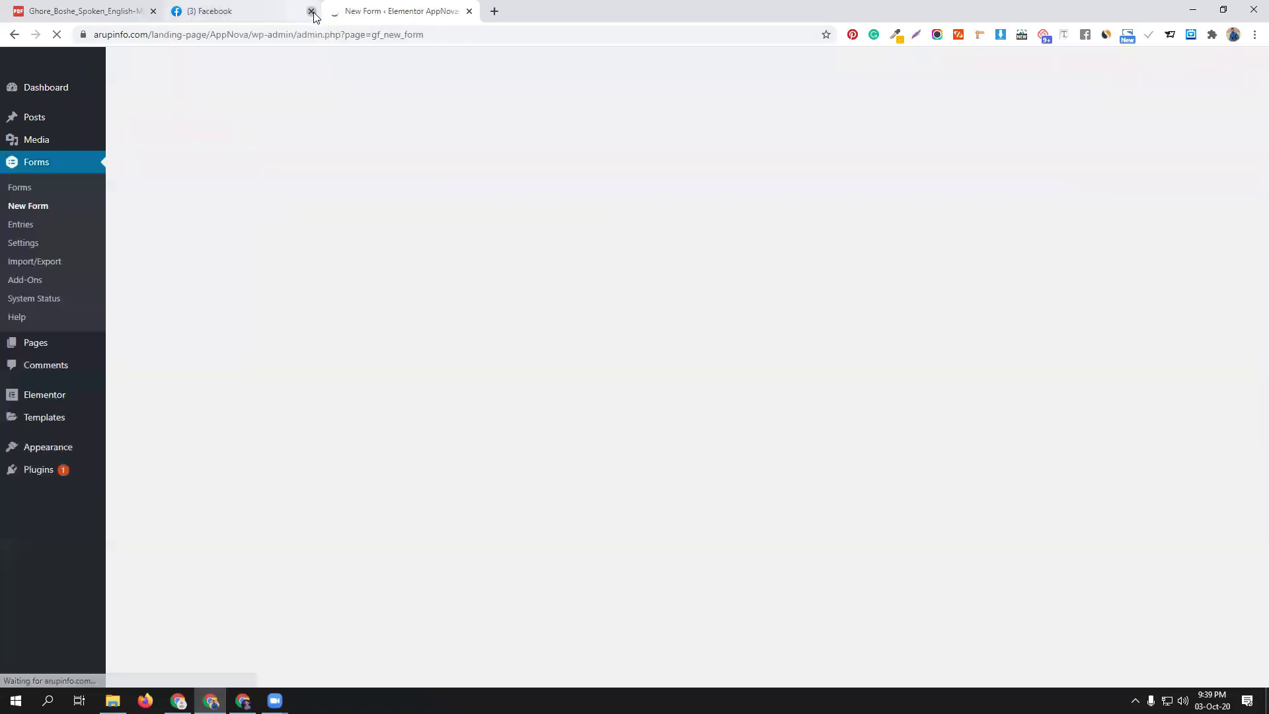
left_click(312, 11)
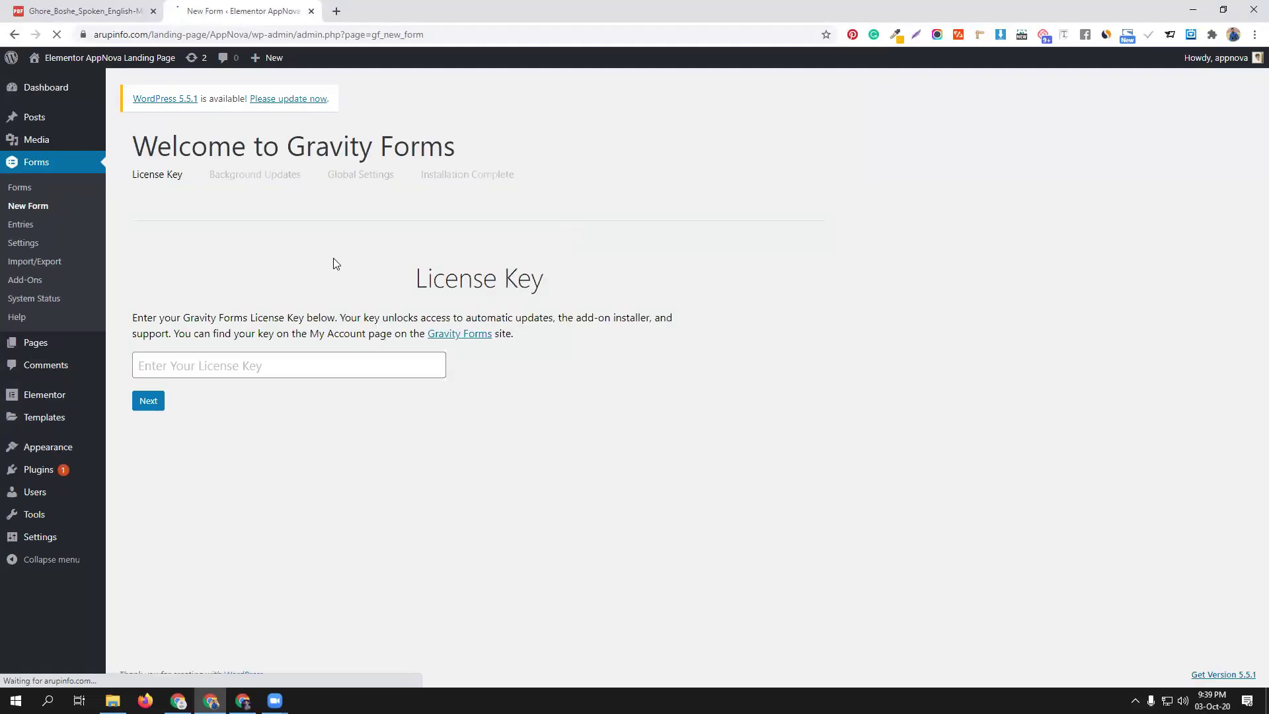
left_click(269, 364)
left_click(185, 416)
left_click(151, 403)
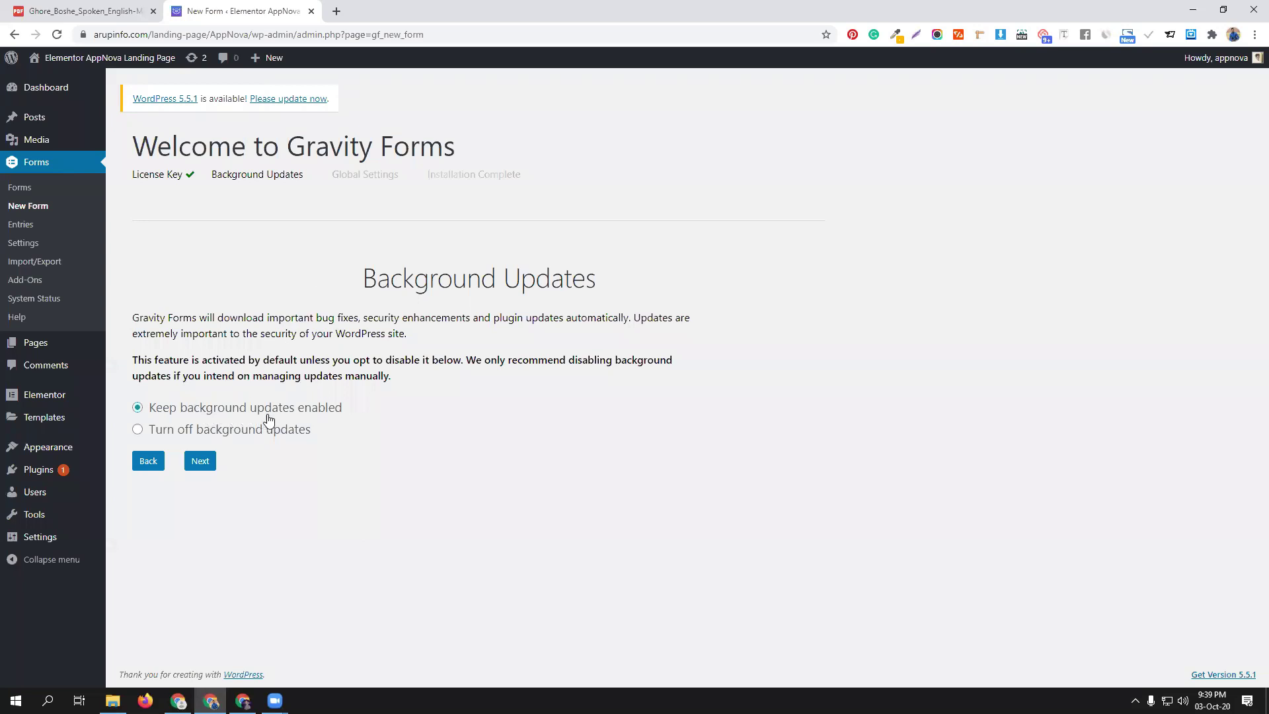
Turn off background updates, acknowledge the risk, and finish with default global settings
left_click(226, 436)
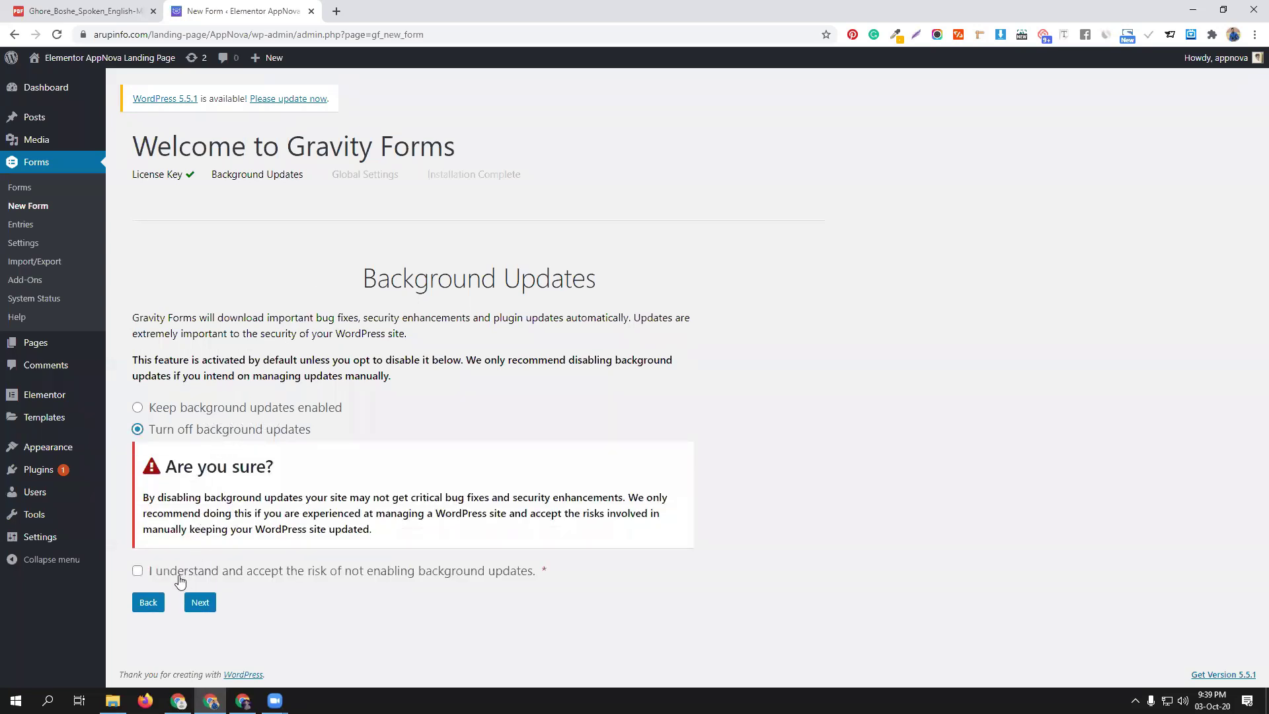
left_click(137, 572)
left_click(198, 603)
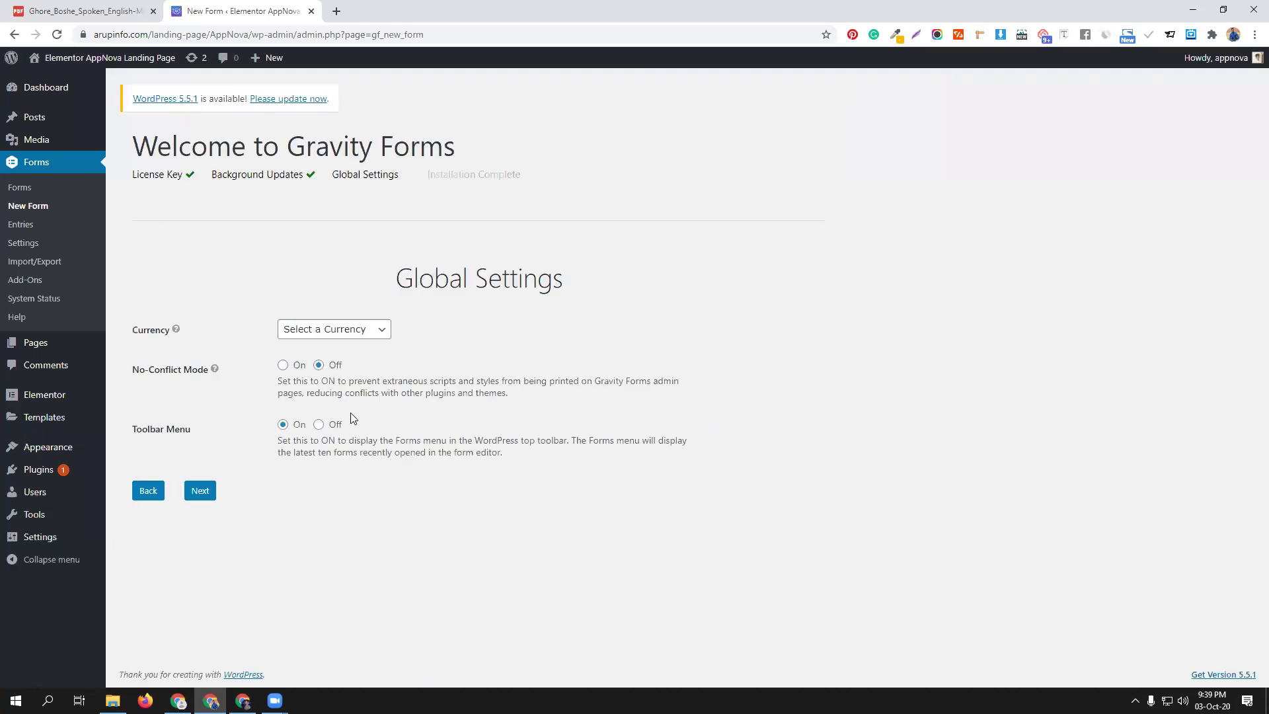
left_click(199, 491)
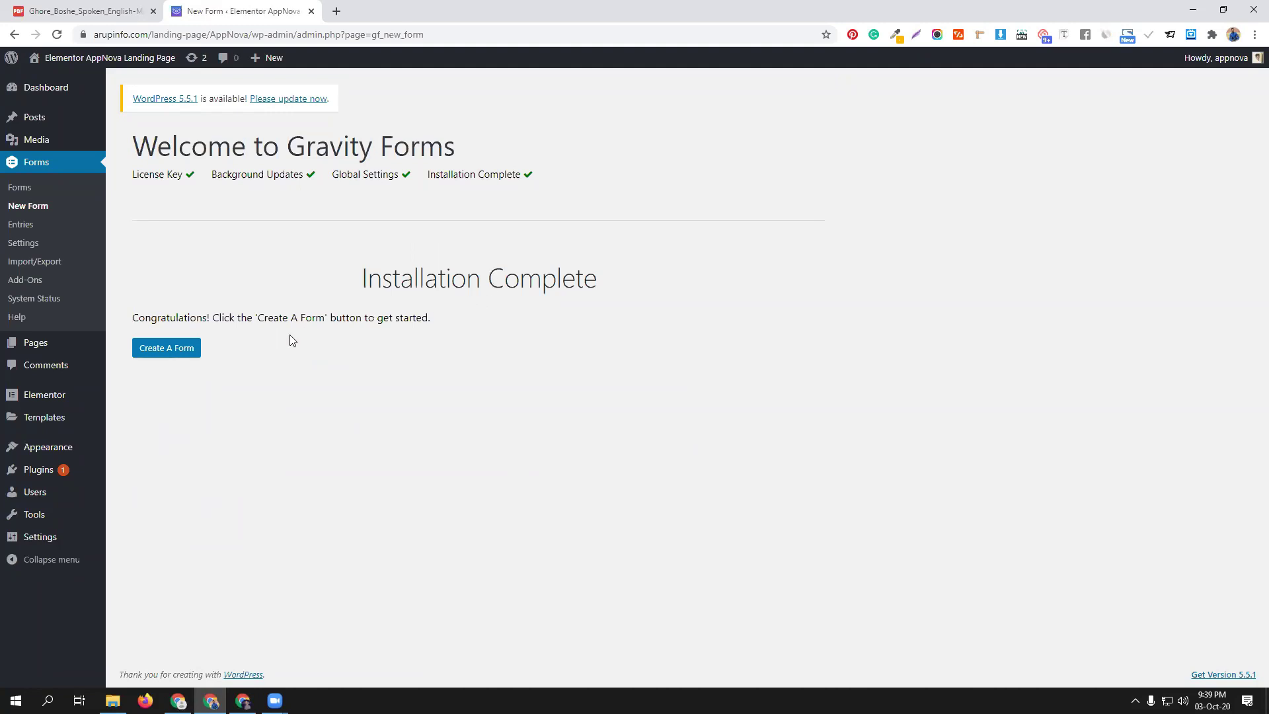
Start a new form and type 'cmbd70' as its title
left_click(181, 350)
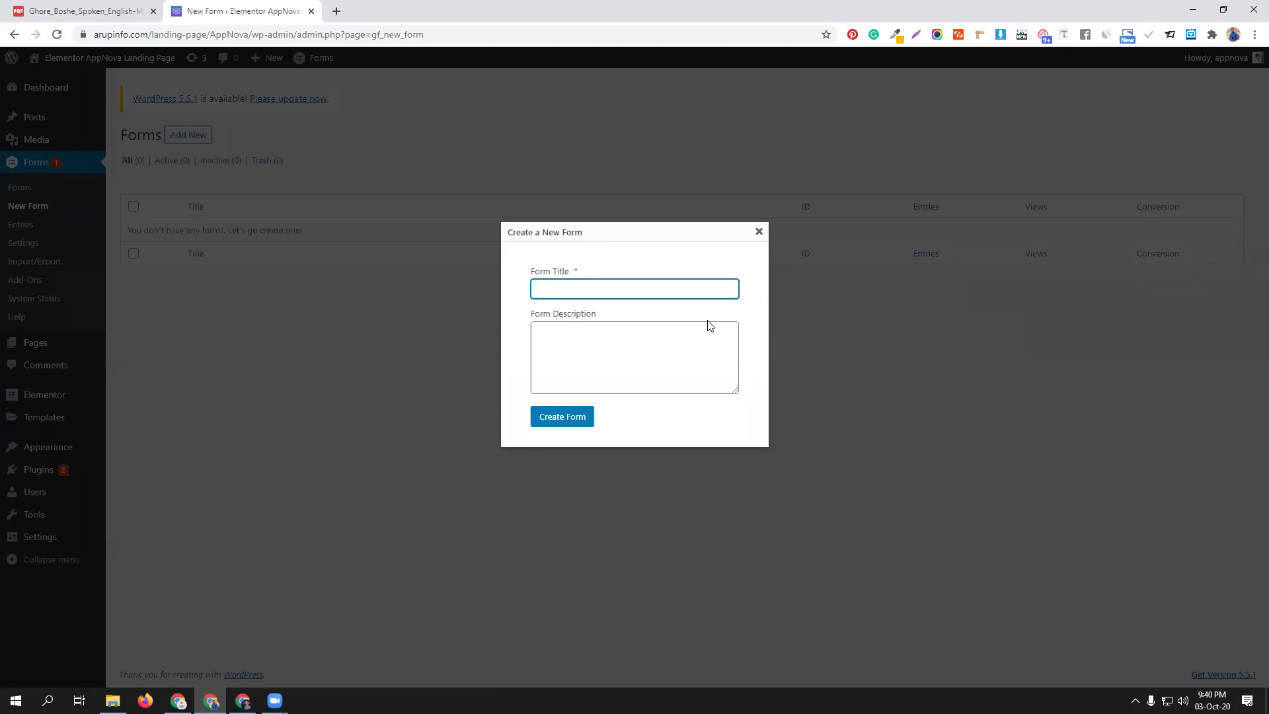
type("cmbd70")
Create the form titled cmbd70 and open it in the form editor
left_click(571, 425)
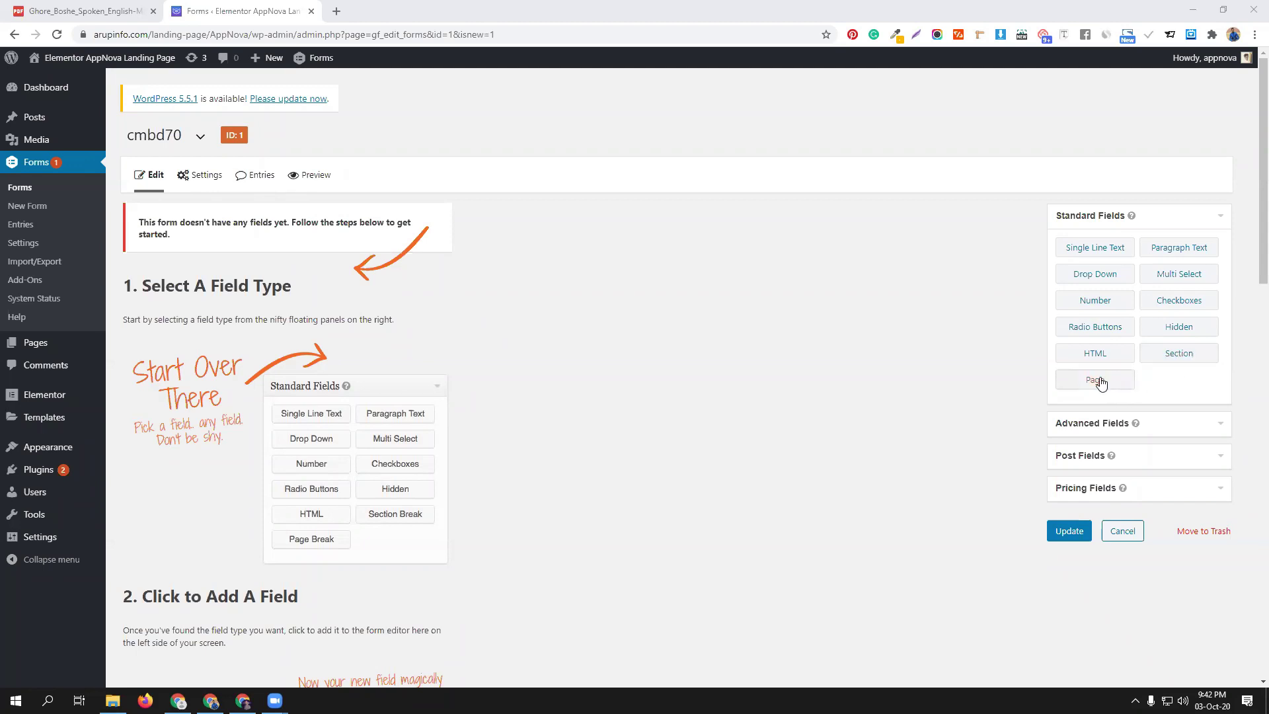
Browse the Advanced, Post and Pricing field groups, ending on Advanced Fields
scroll(1173, 386, "down", 1)
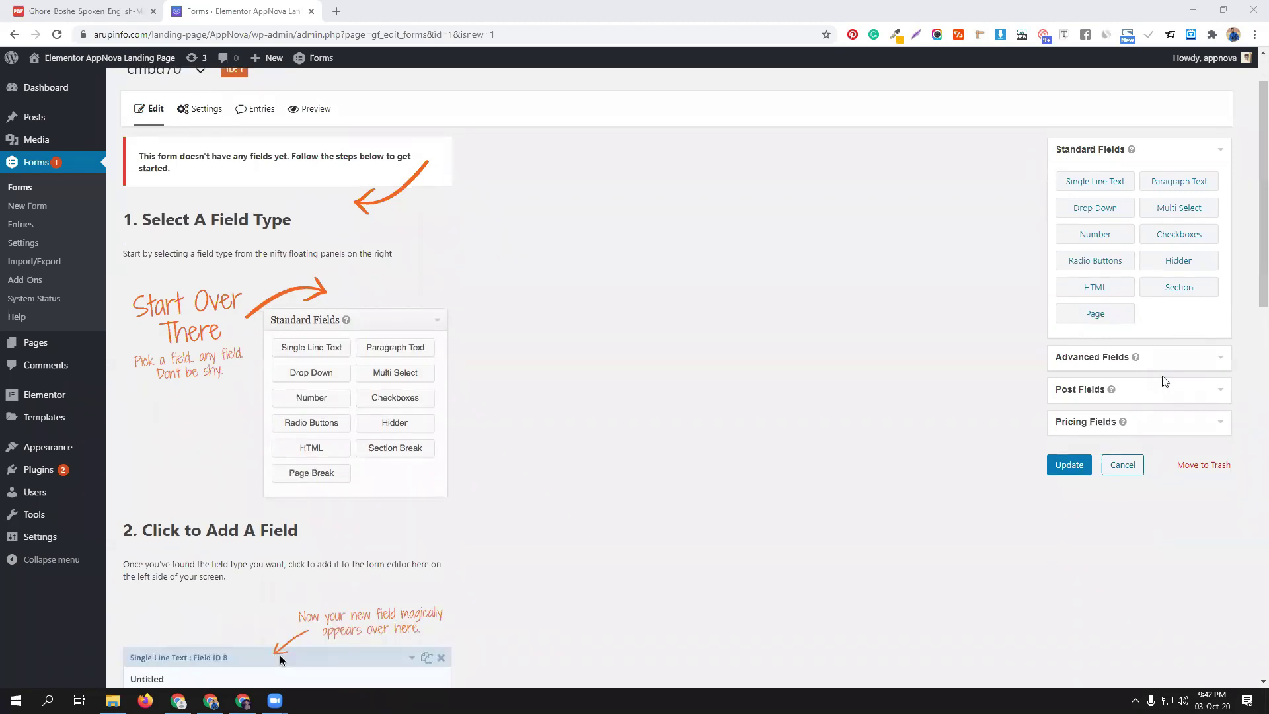
left_click(1163, 365)
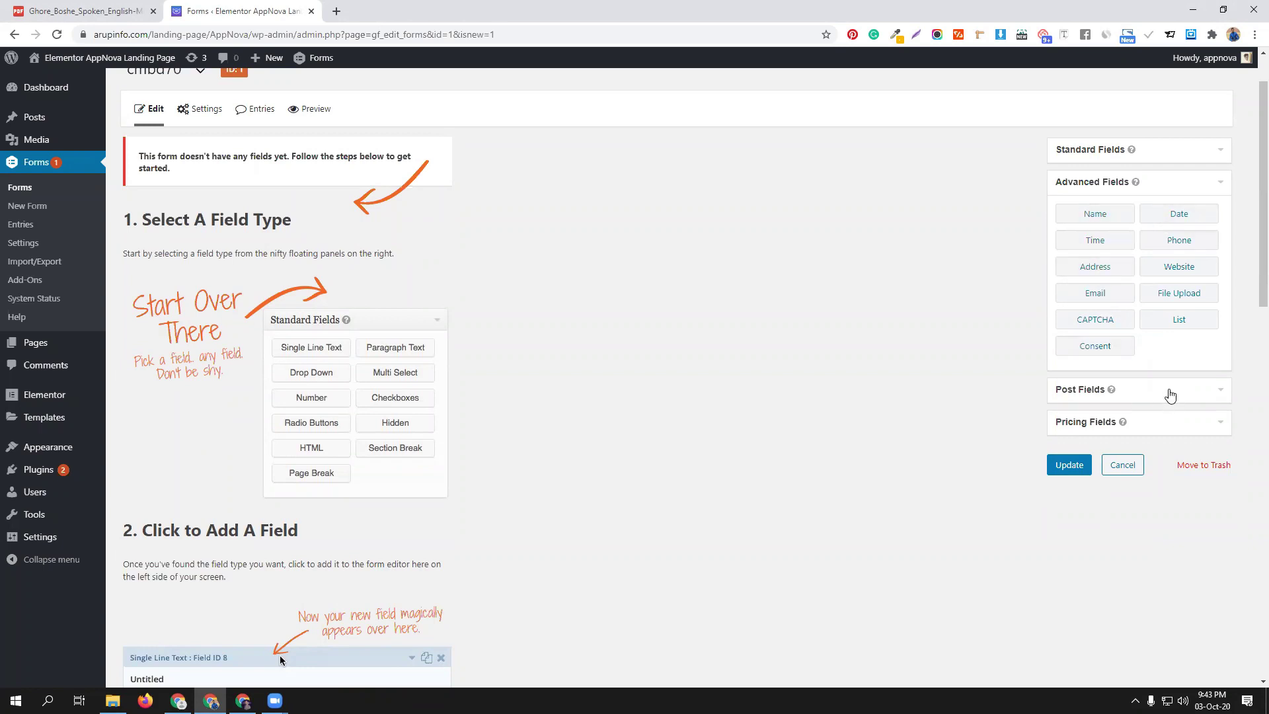
left_click(1171, 394)
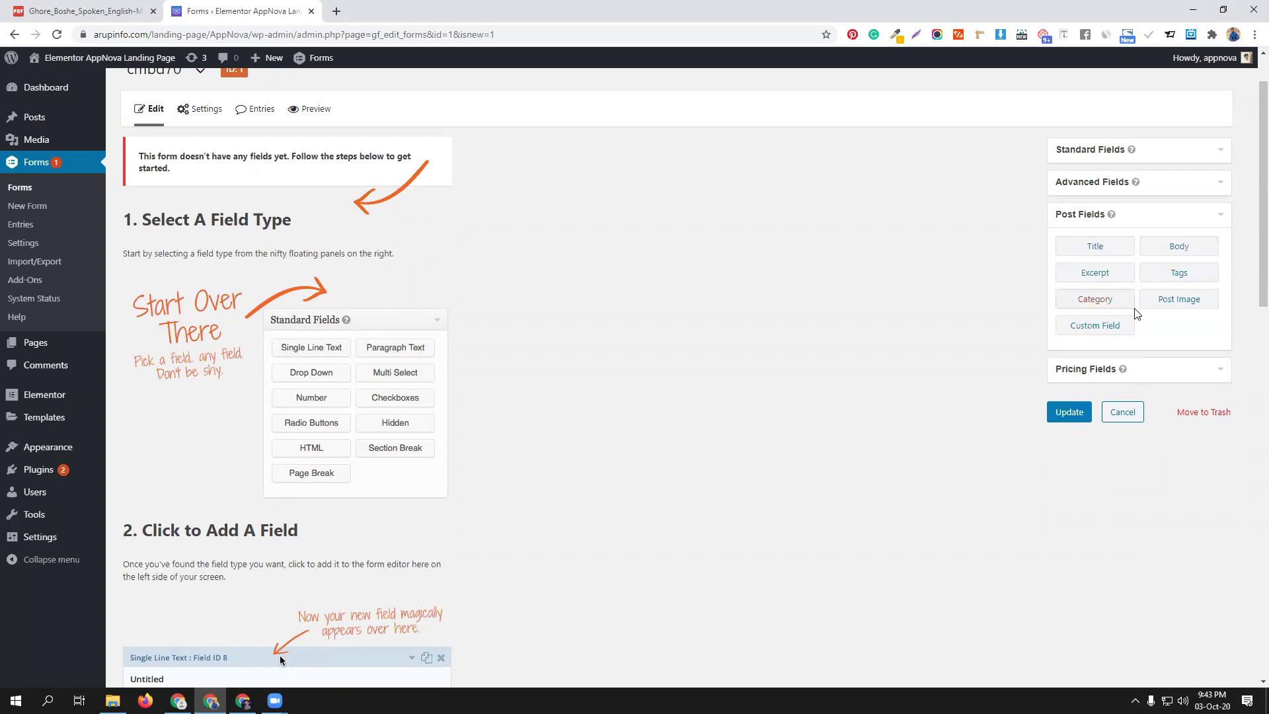
left_click(1167, 369)
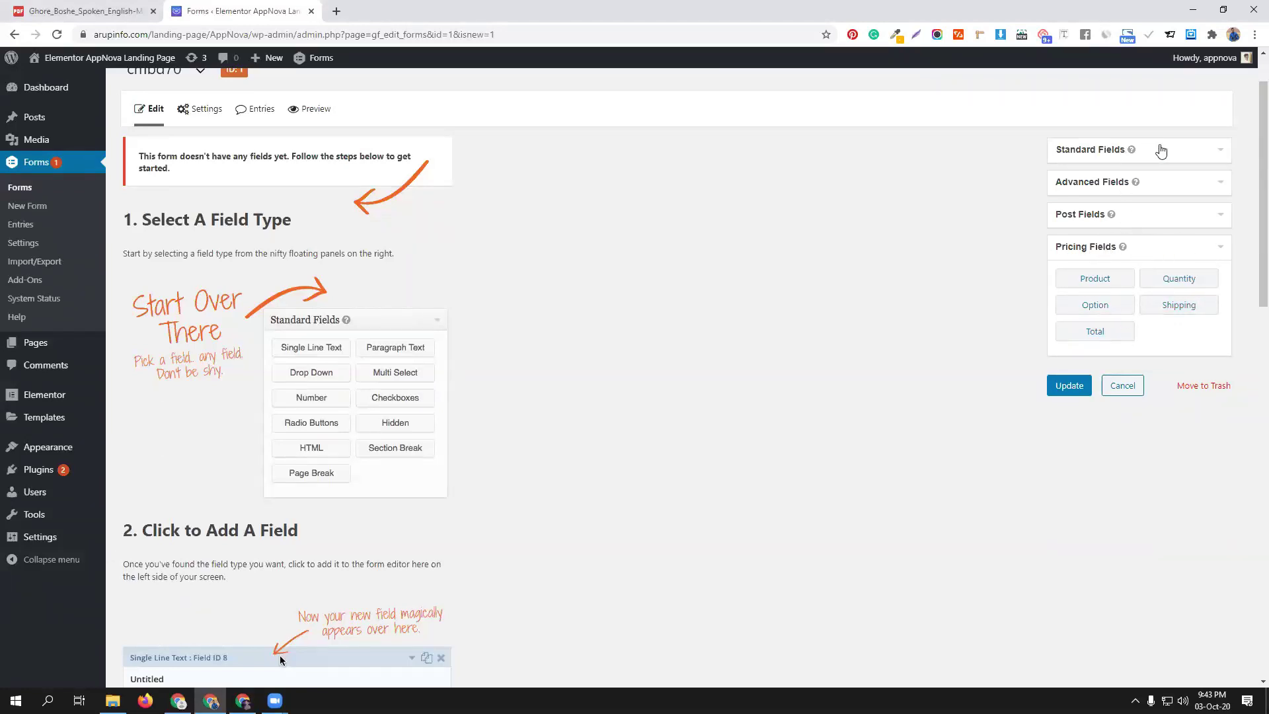
left_click(1161, 189)
Add a Name field and an Email field to form cmbd70
left_click(1107, 220)
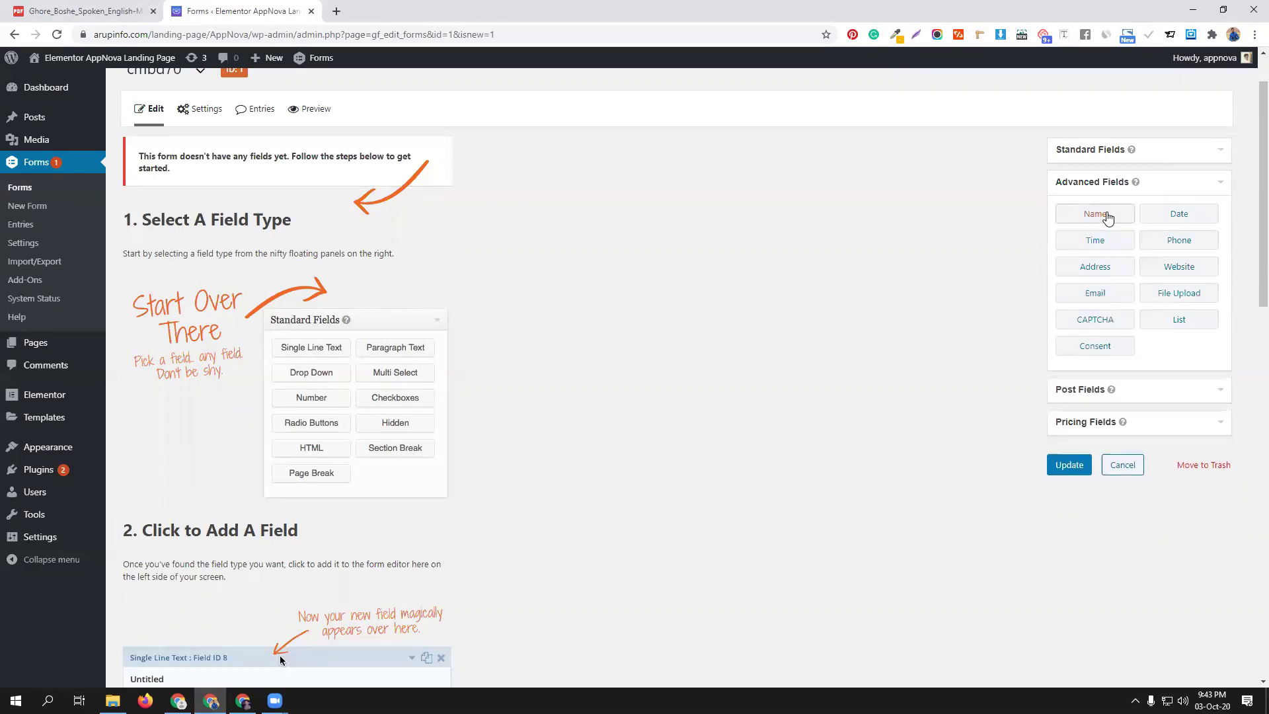
mouse_move(178, 269)
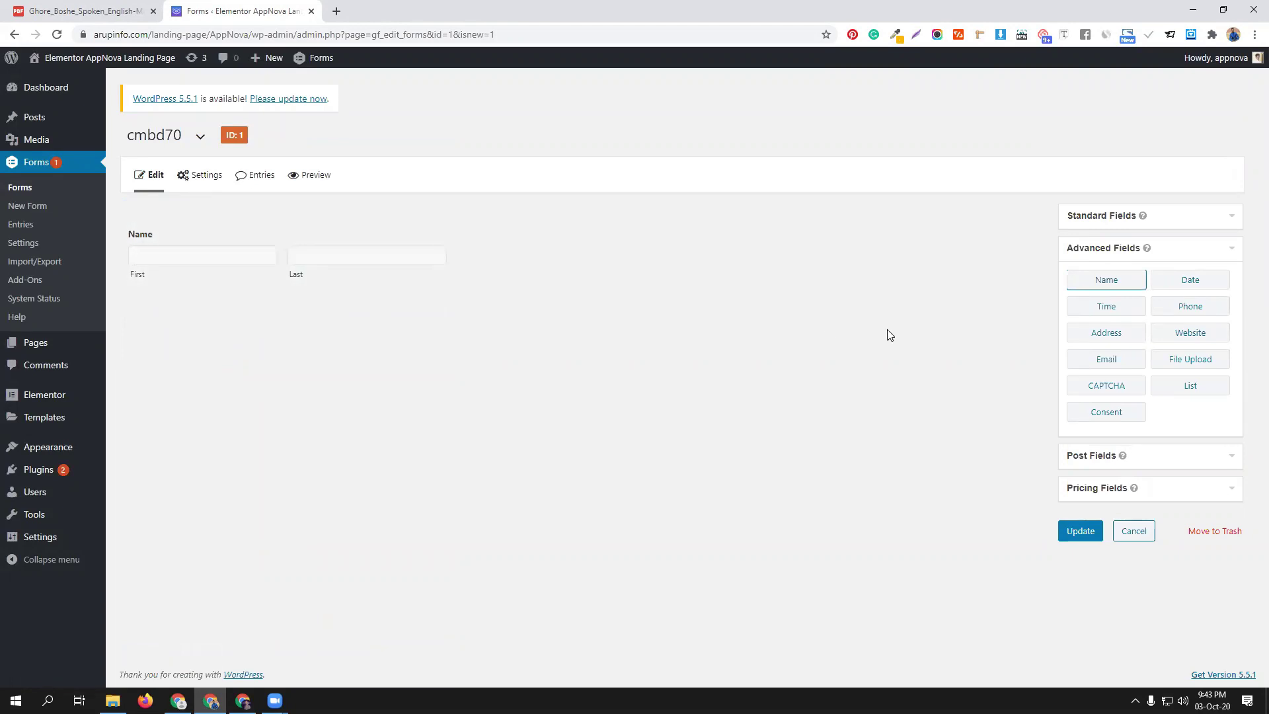
left_click(1108, 364)
mouse_move(227, 345)
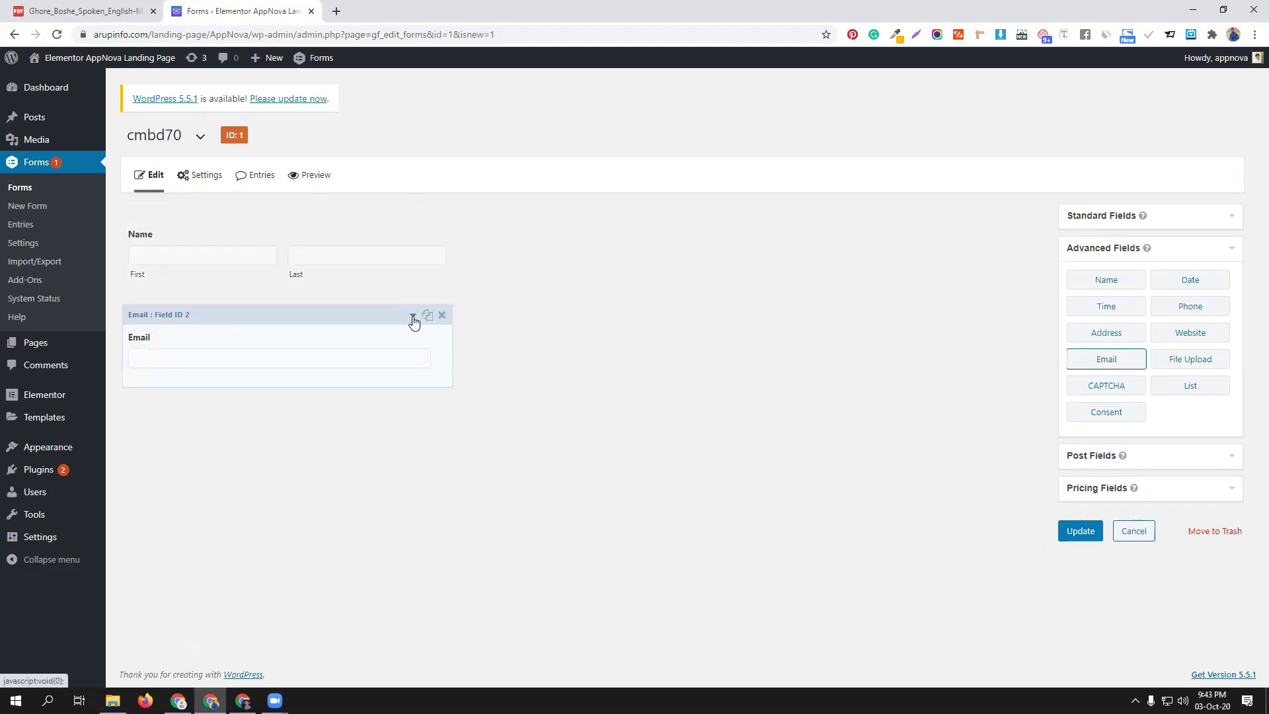
Make the Email field required and select its Placeholder box under Appearance
left_click(414, 318)
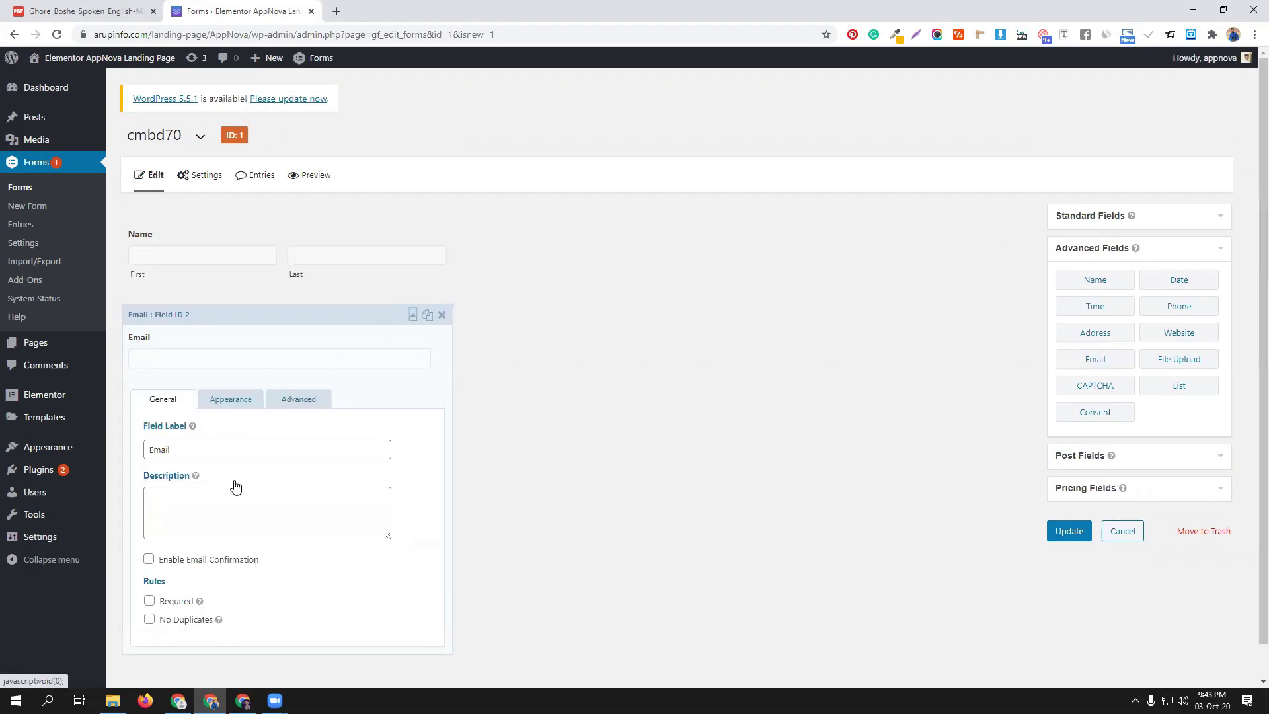
scroll(266, 502, "down", 1)
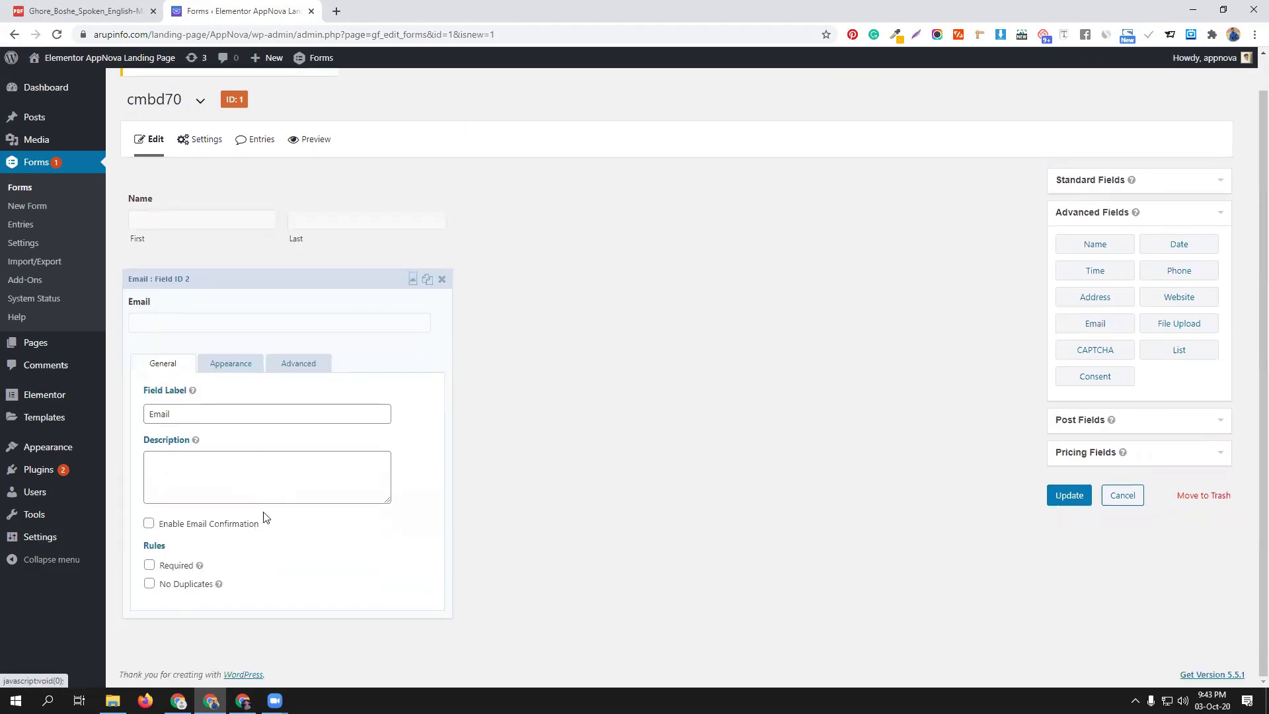
left_click(149, 566)
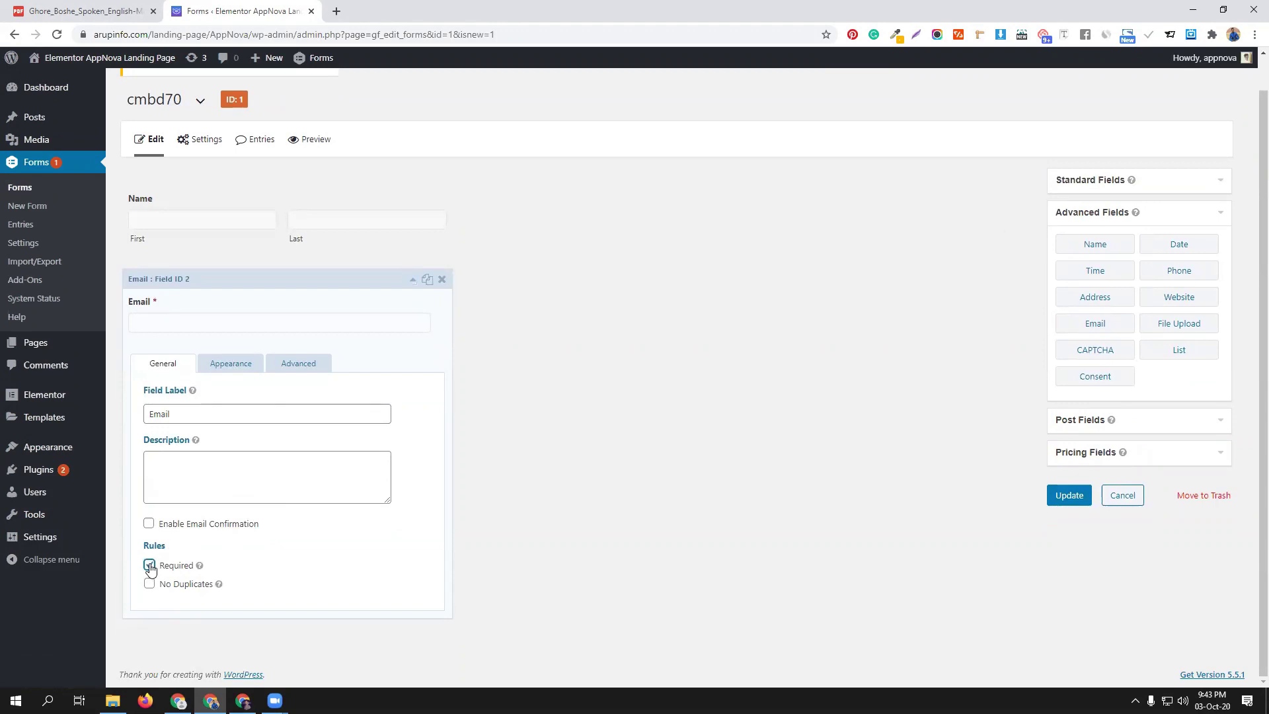
left_click(221, 369)
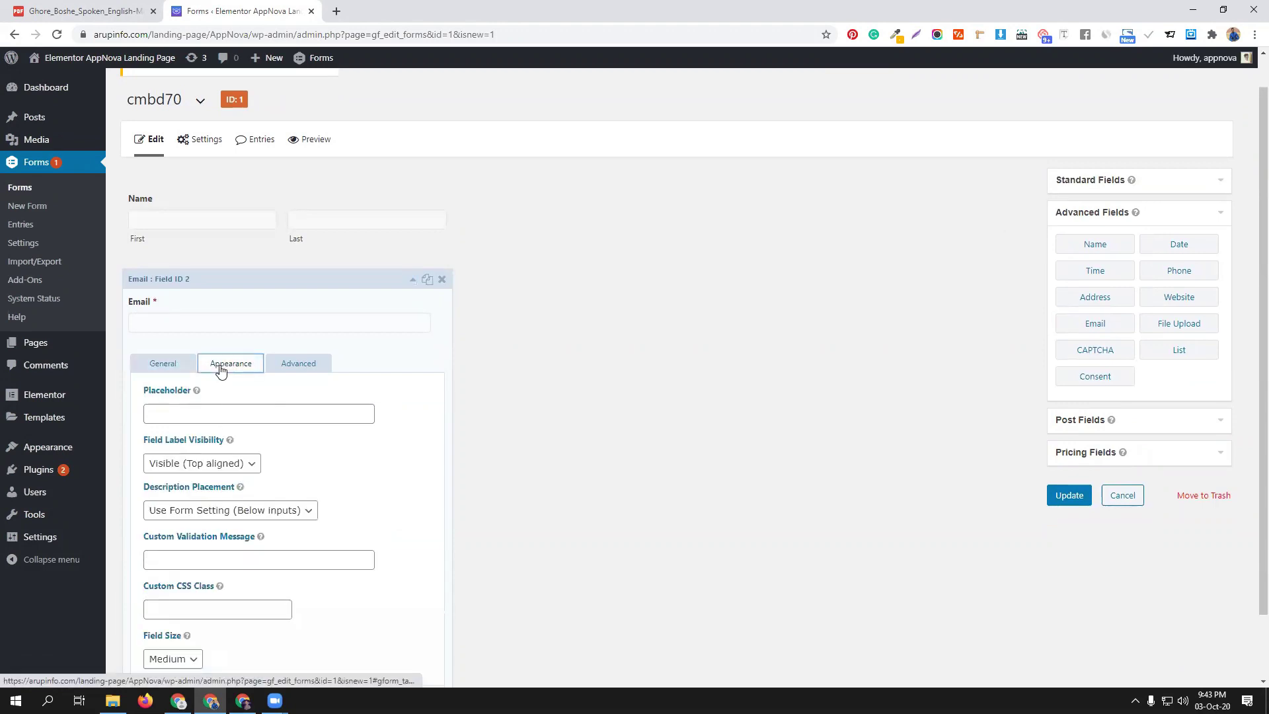
left_click(184, 413)
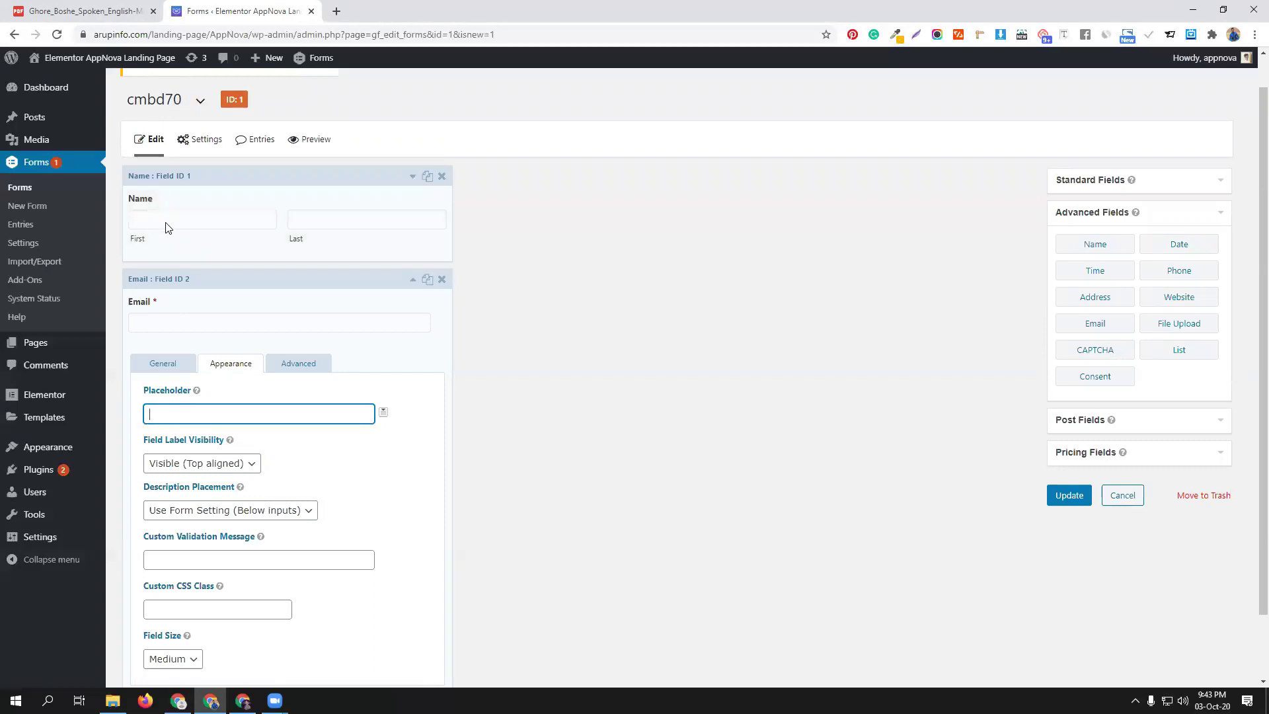
left_click(799, 577)
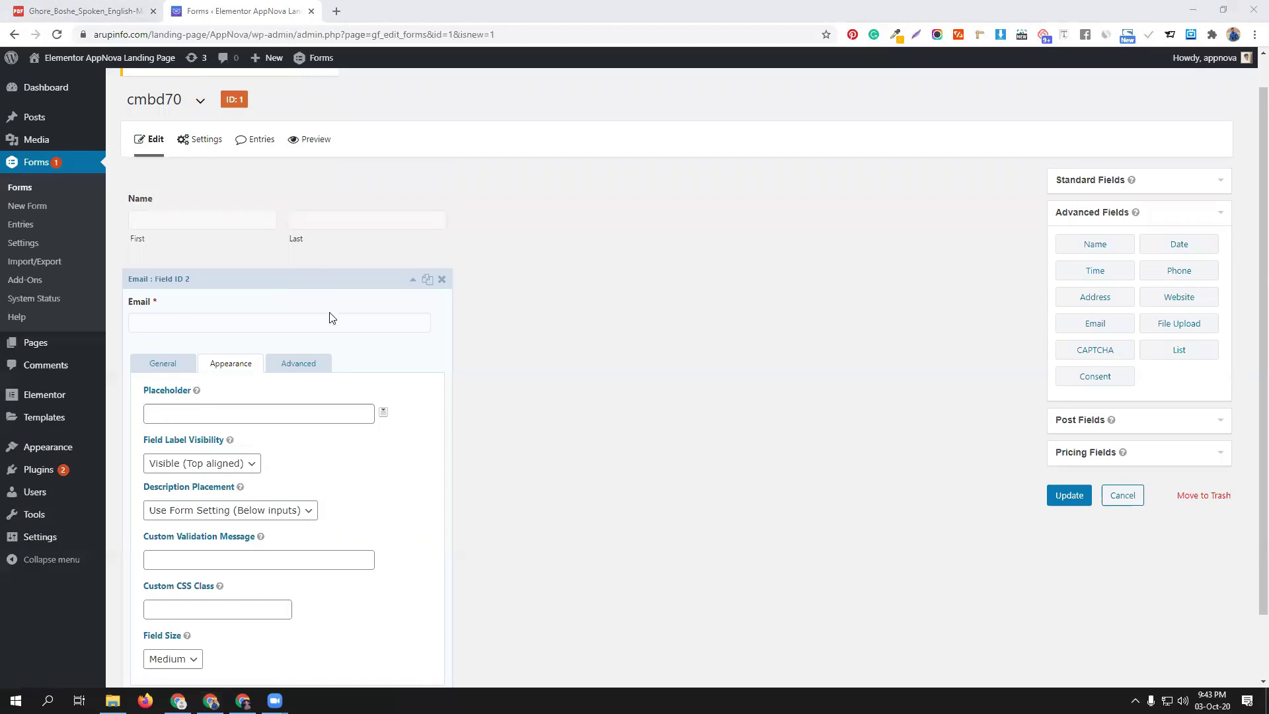
left_click(224, 414)
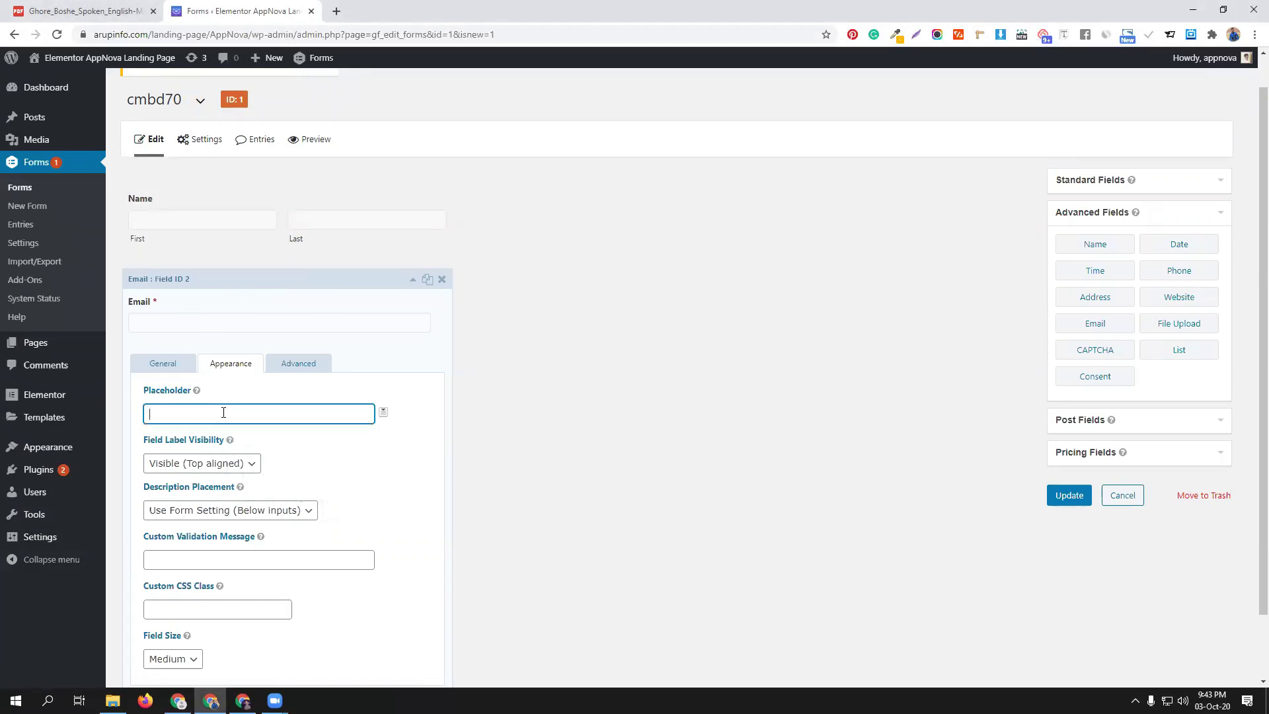
left_click(384, 413)
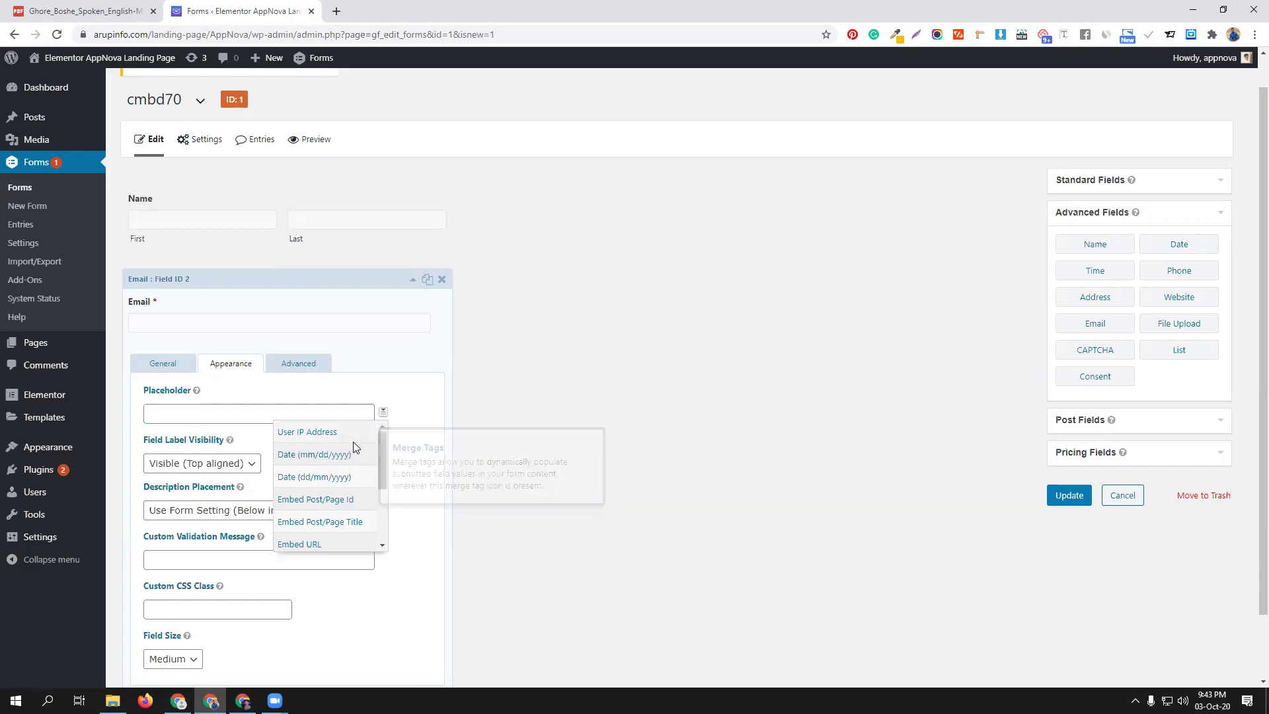
scroll(329, 469, "down", 1)
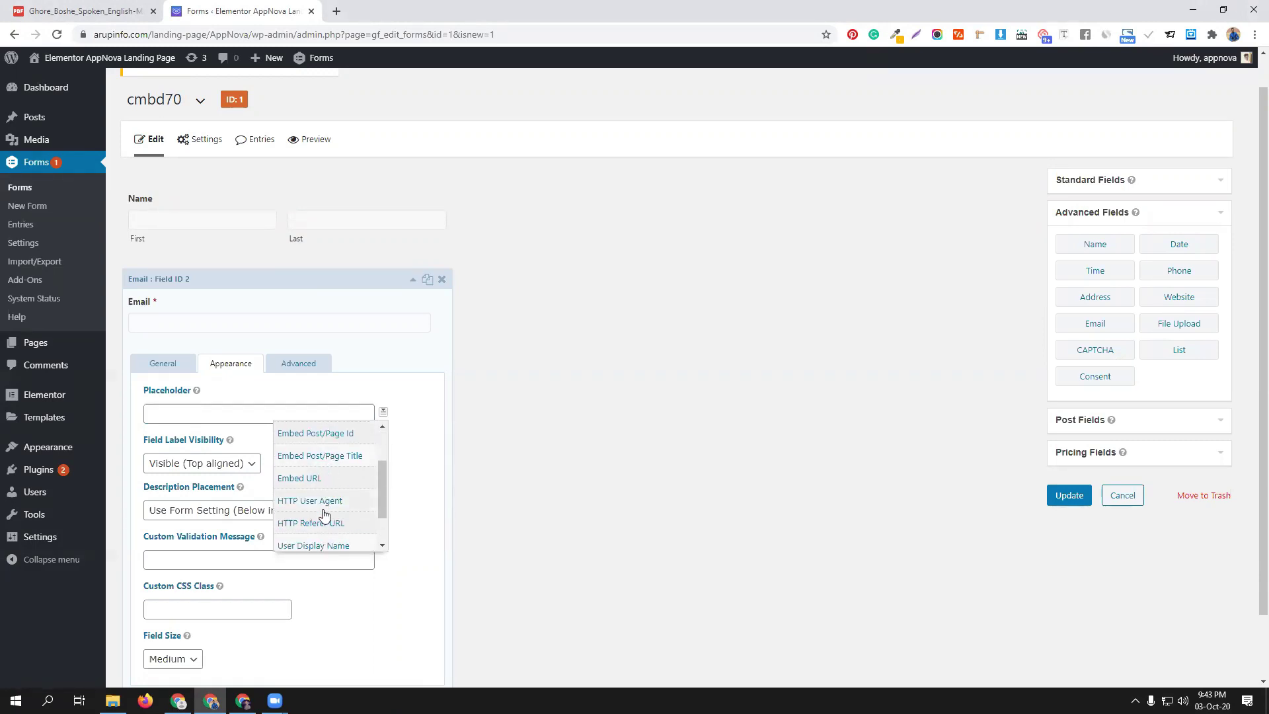
scroll(336, 508, "down", 4)
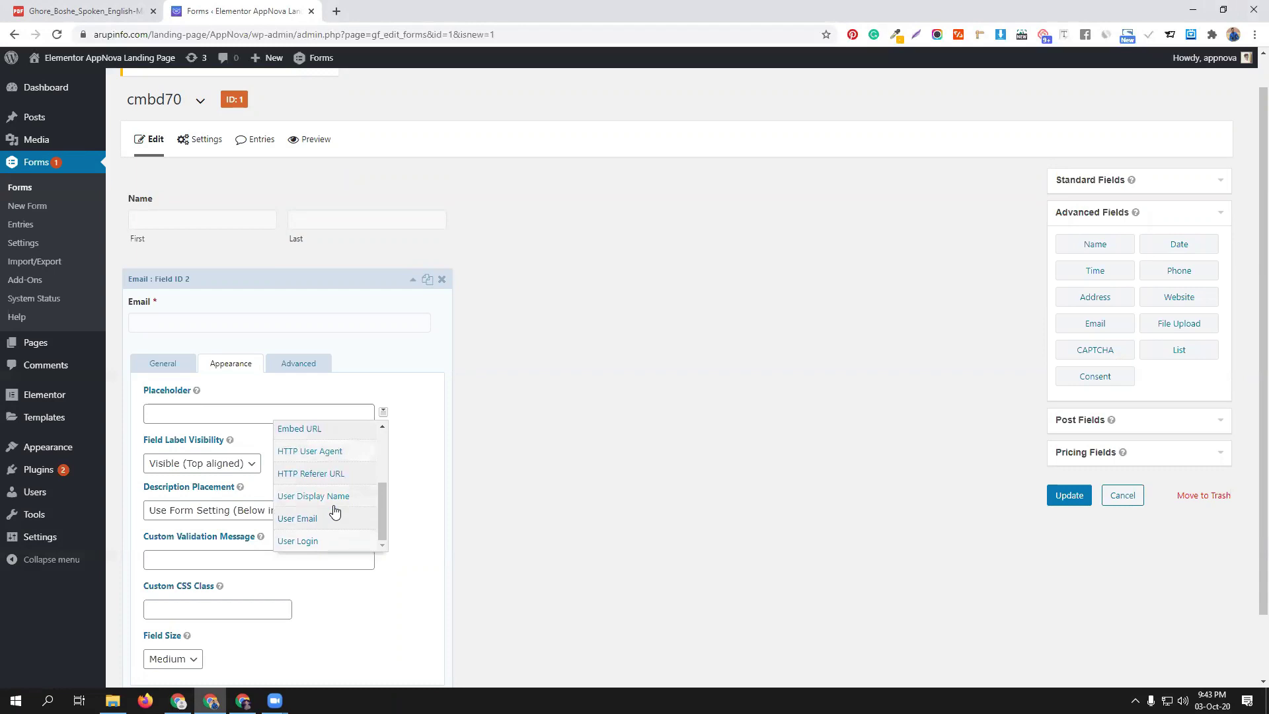
scroll(321, 456, "up", 3)
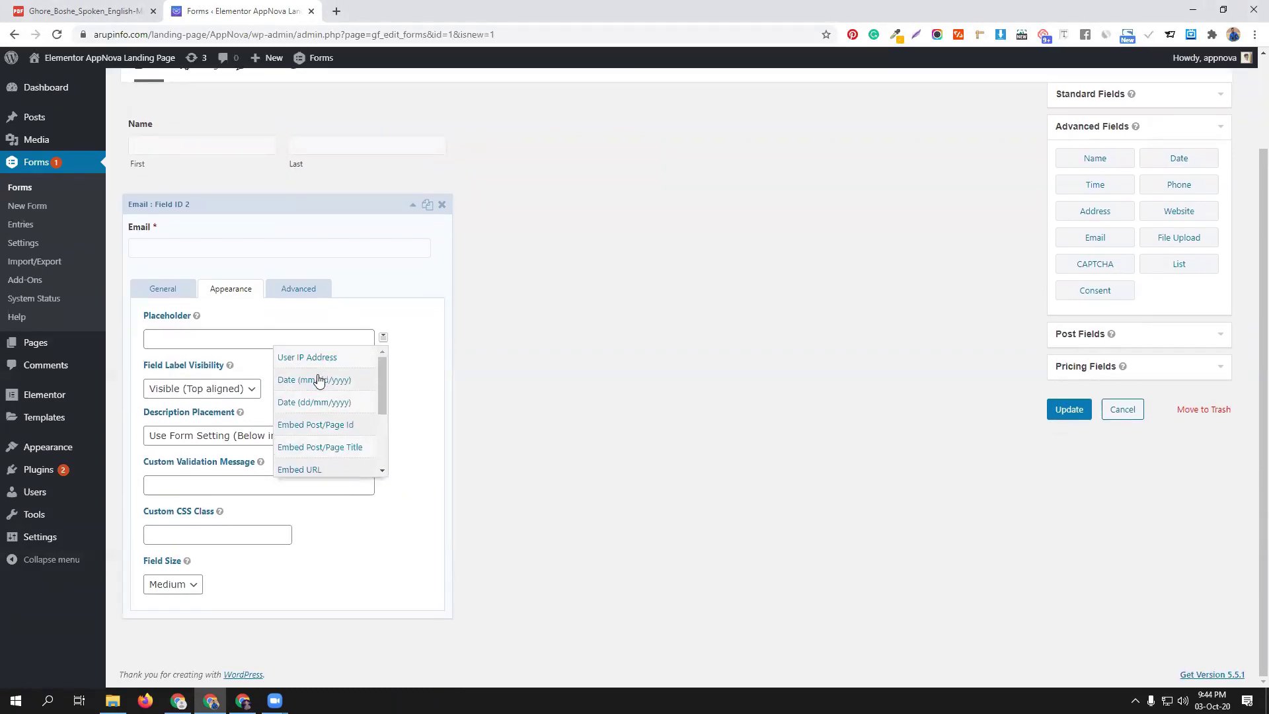
left_click(177, 338)
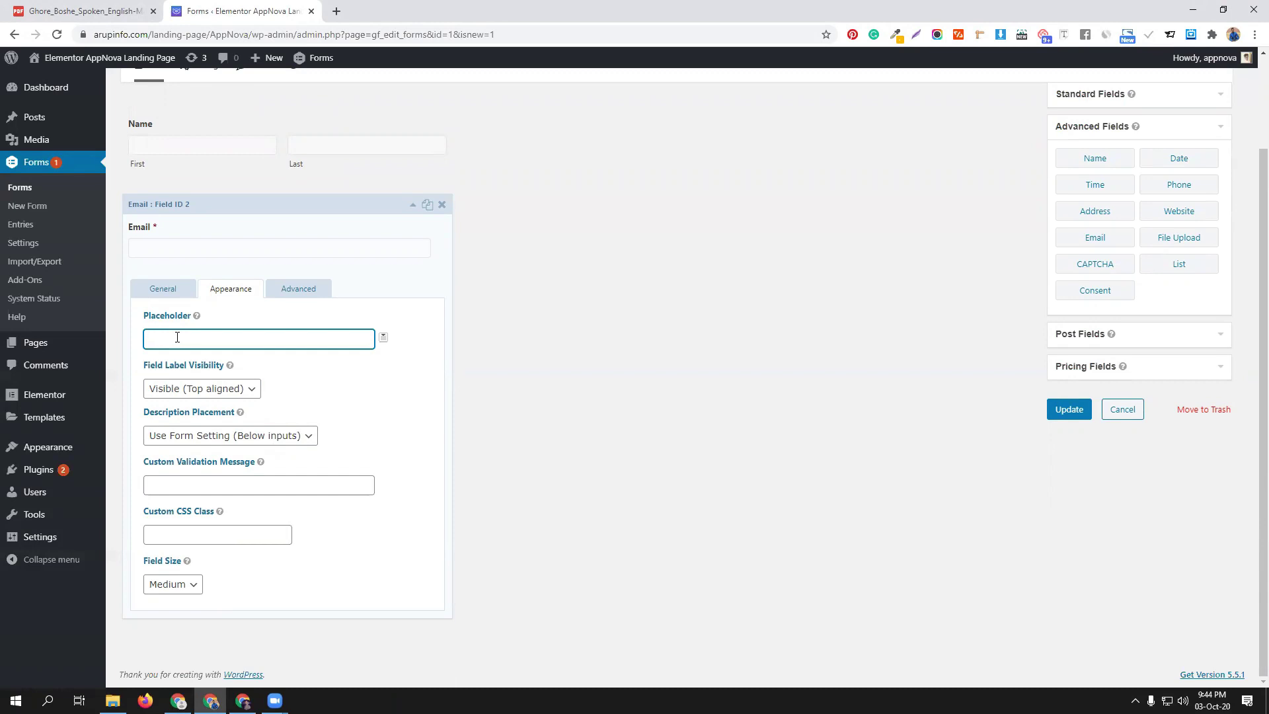
Enter 'Write your Gmail' as the Email field's placeholder
type("Wri")
type("te")
type("your Gmai")
left_click(389, 117)
Make the Name field required and add a Phone field below Email
left_click(149, 563)
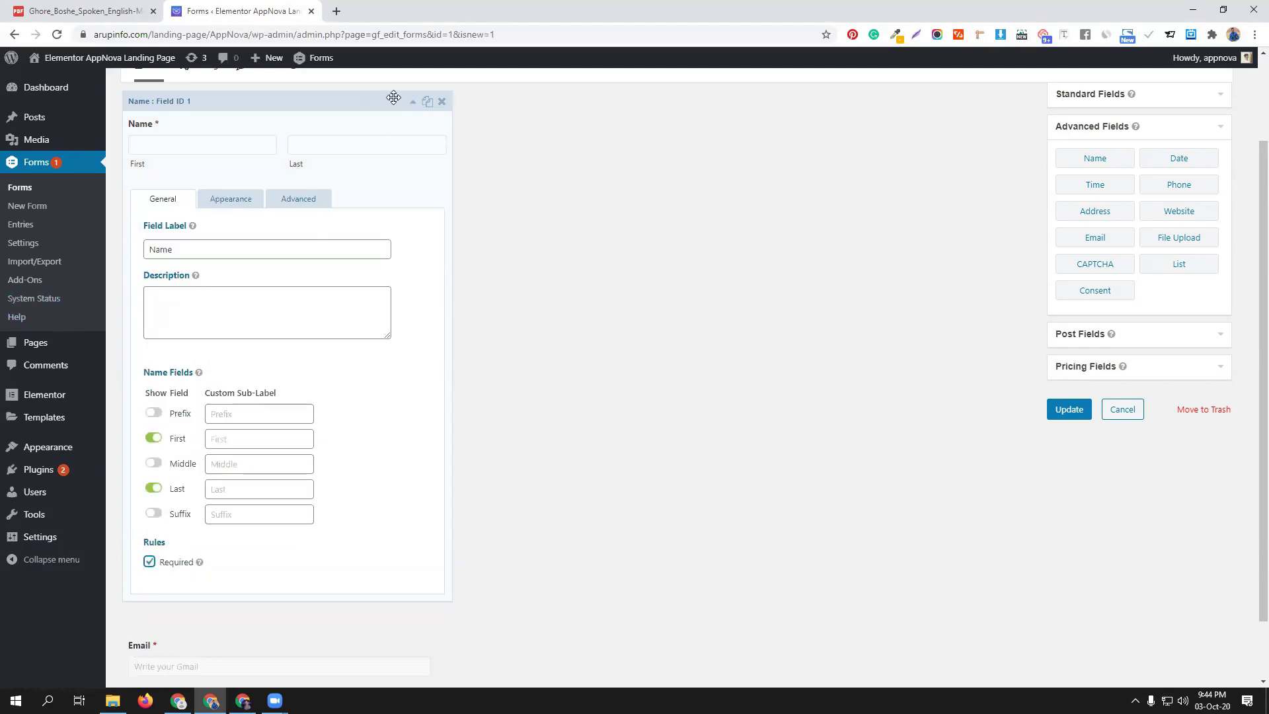
left_click(394, 98)
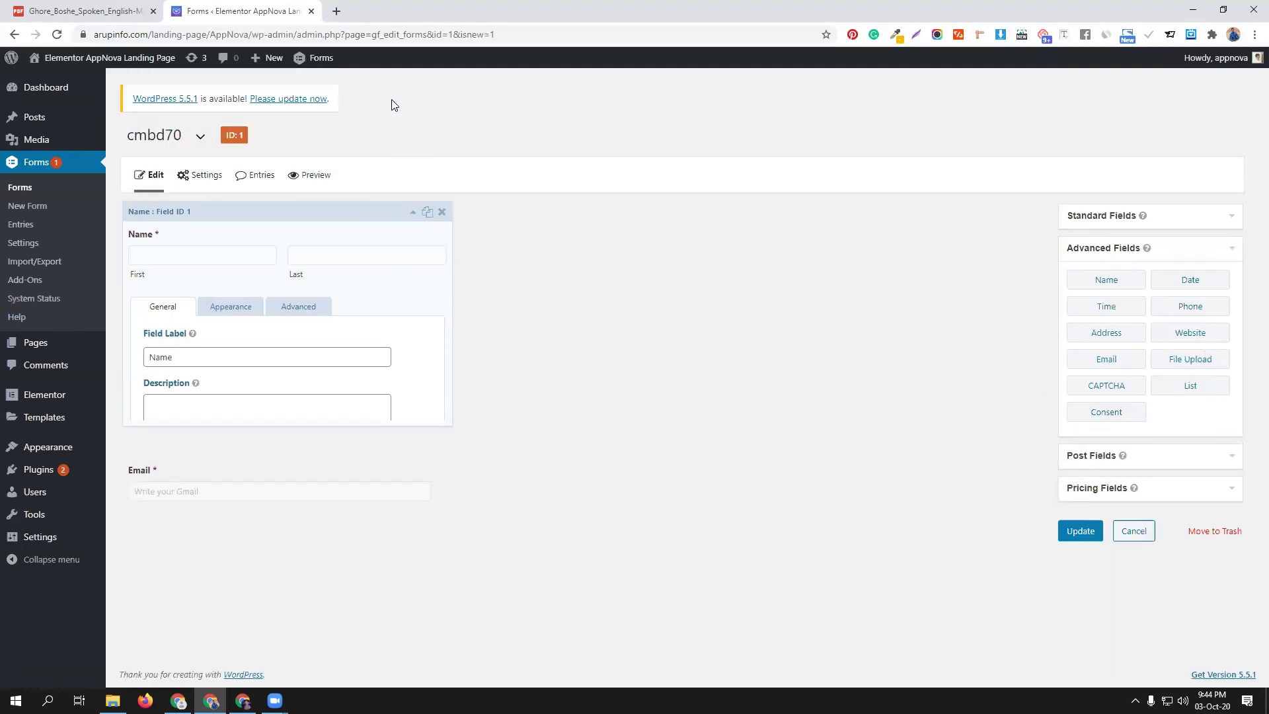
left_click(1204, 317)
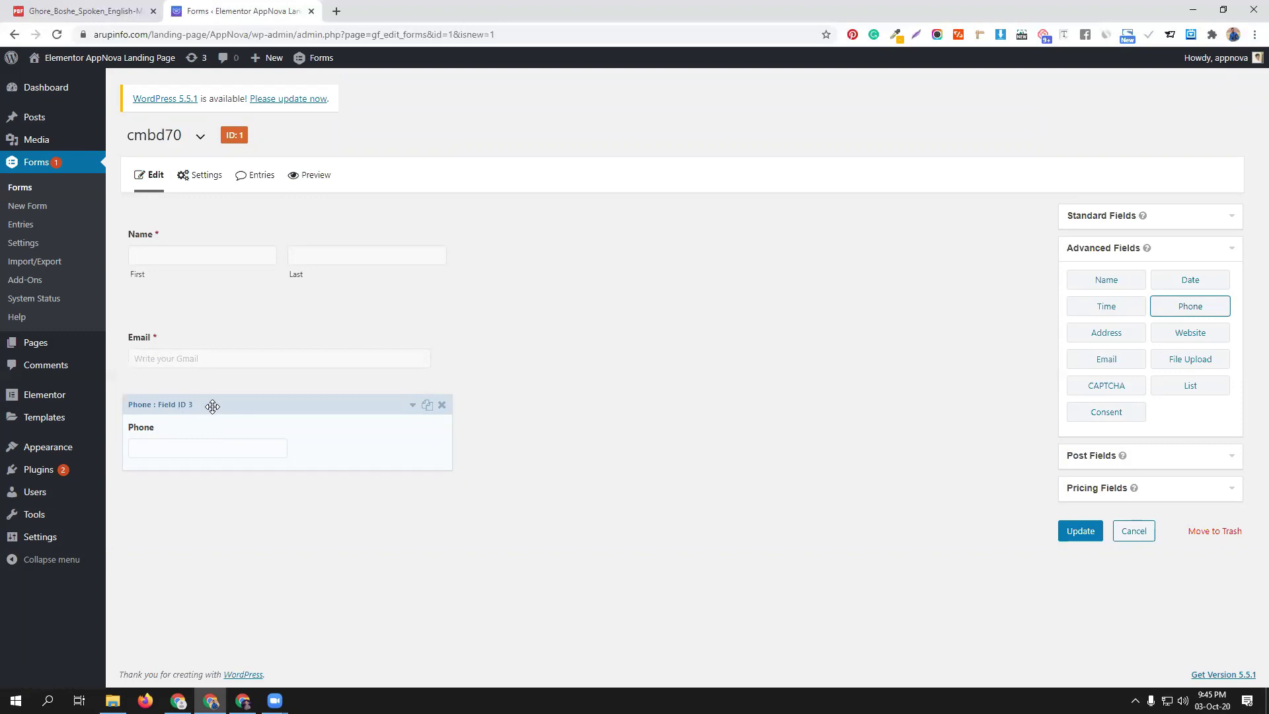
Set the Phone field's format to International and mark it as required
left_click(413, 406)
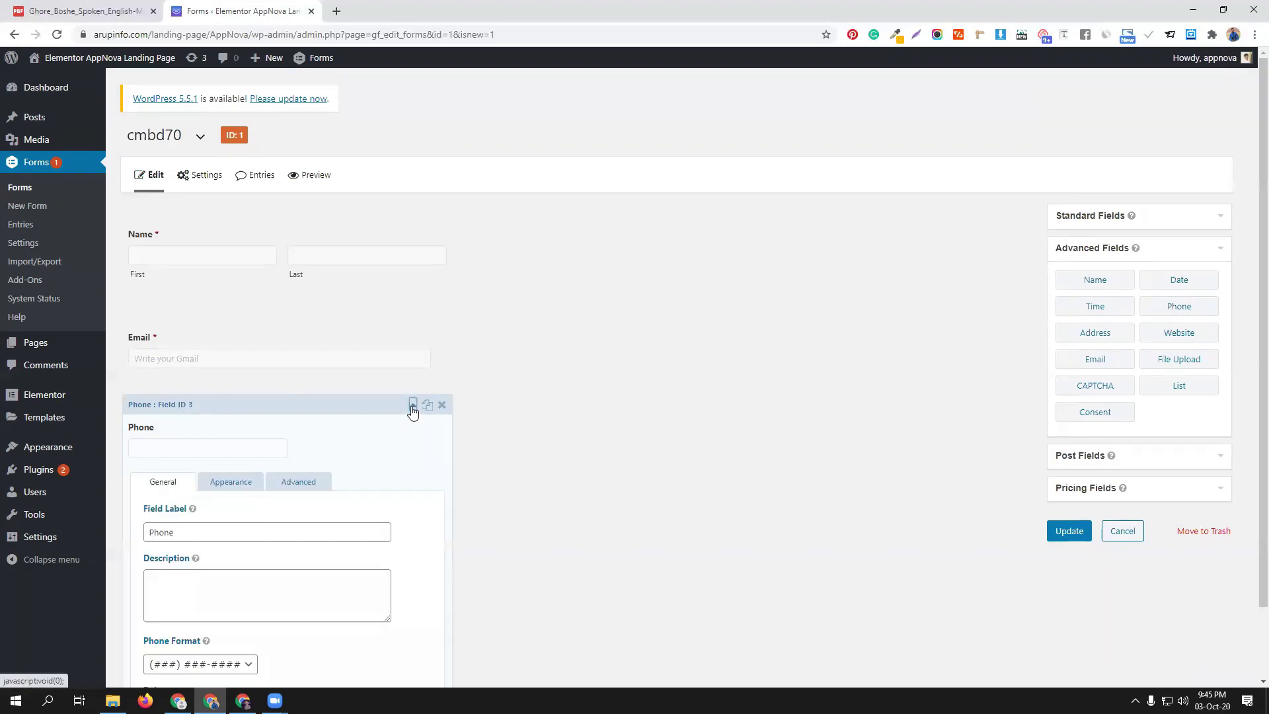
scroll(244, 557, "down", 2)
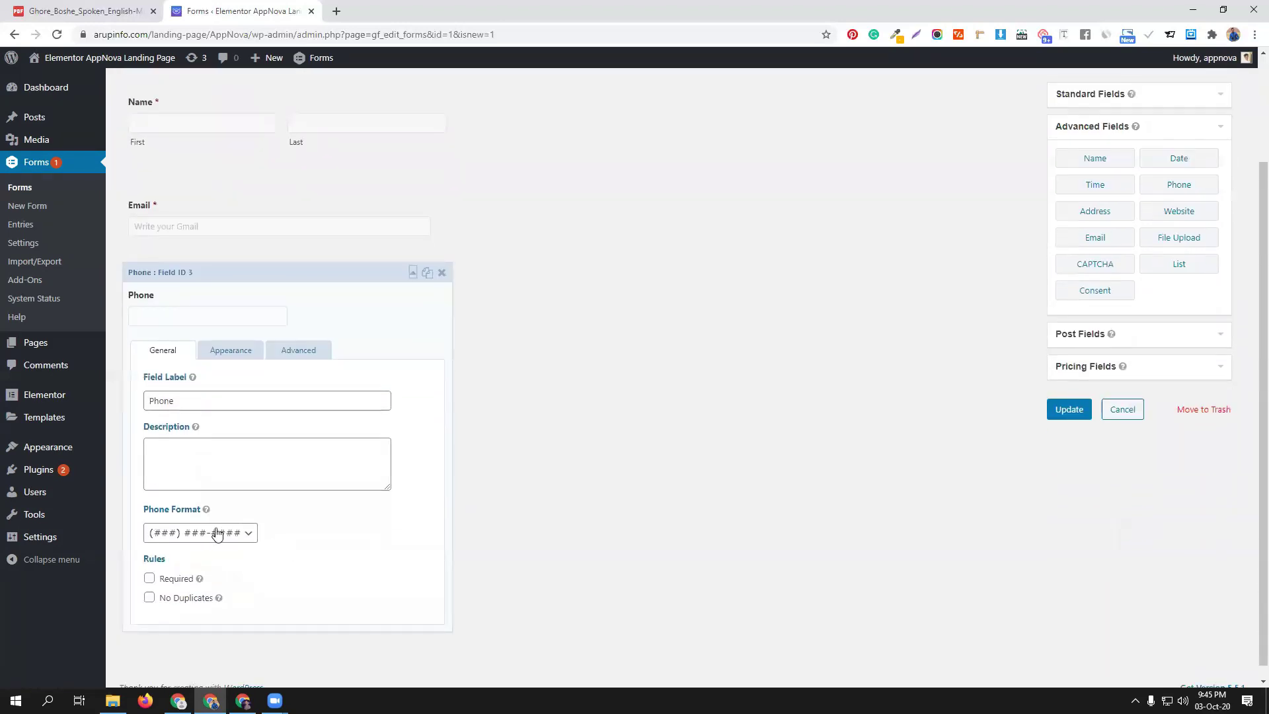
left_click(228, 535)
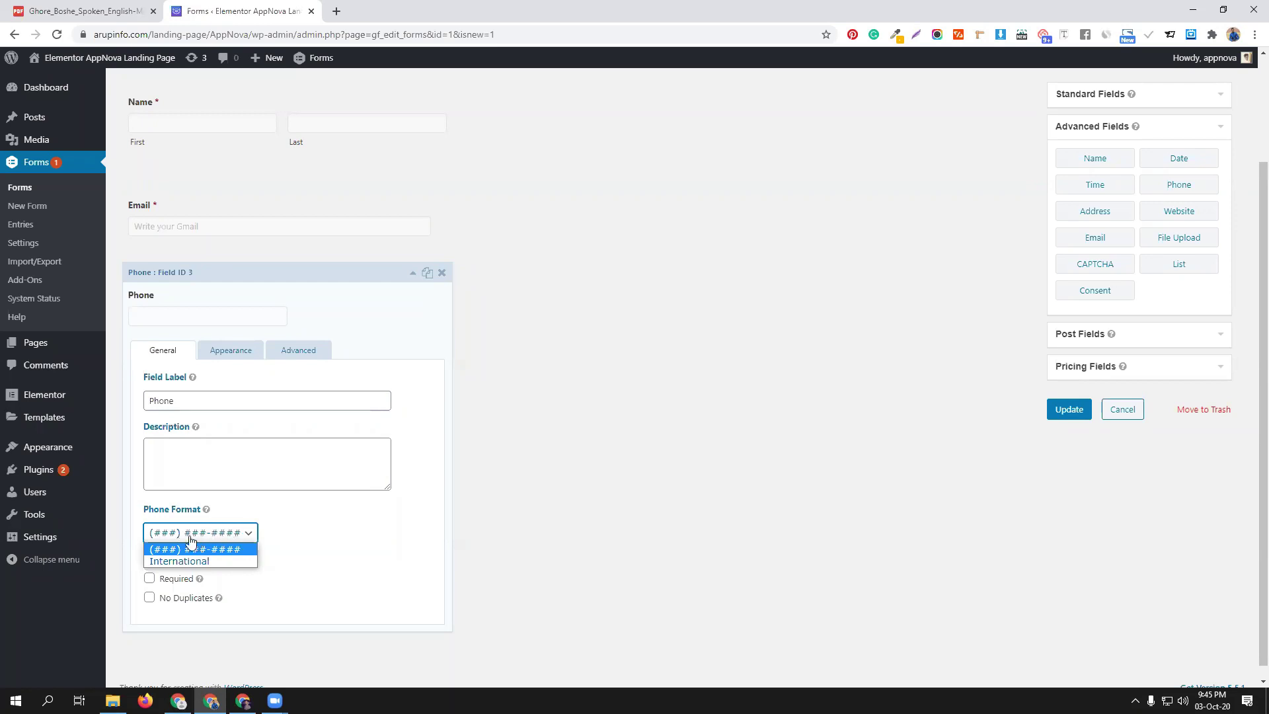
left_click(182, 563)
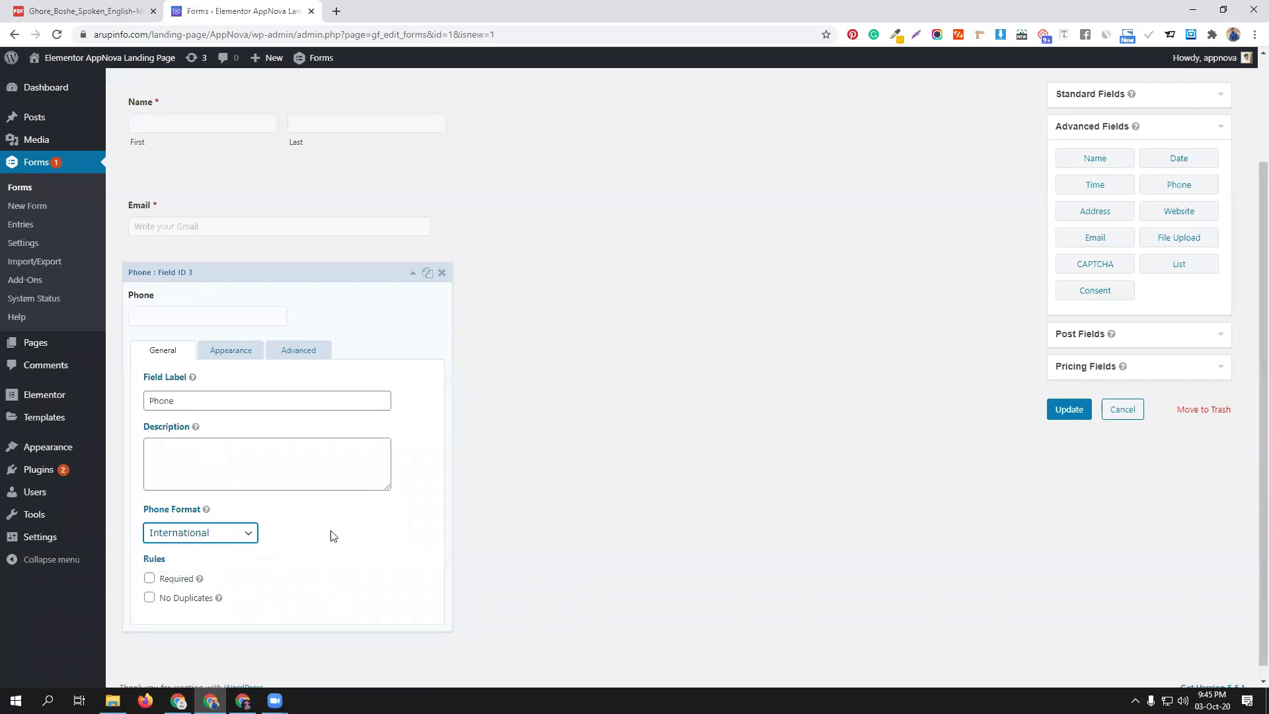
left_click(149, 579)
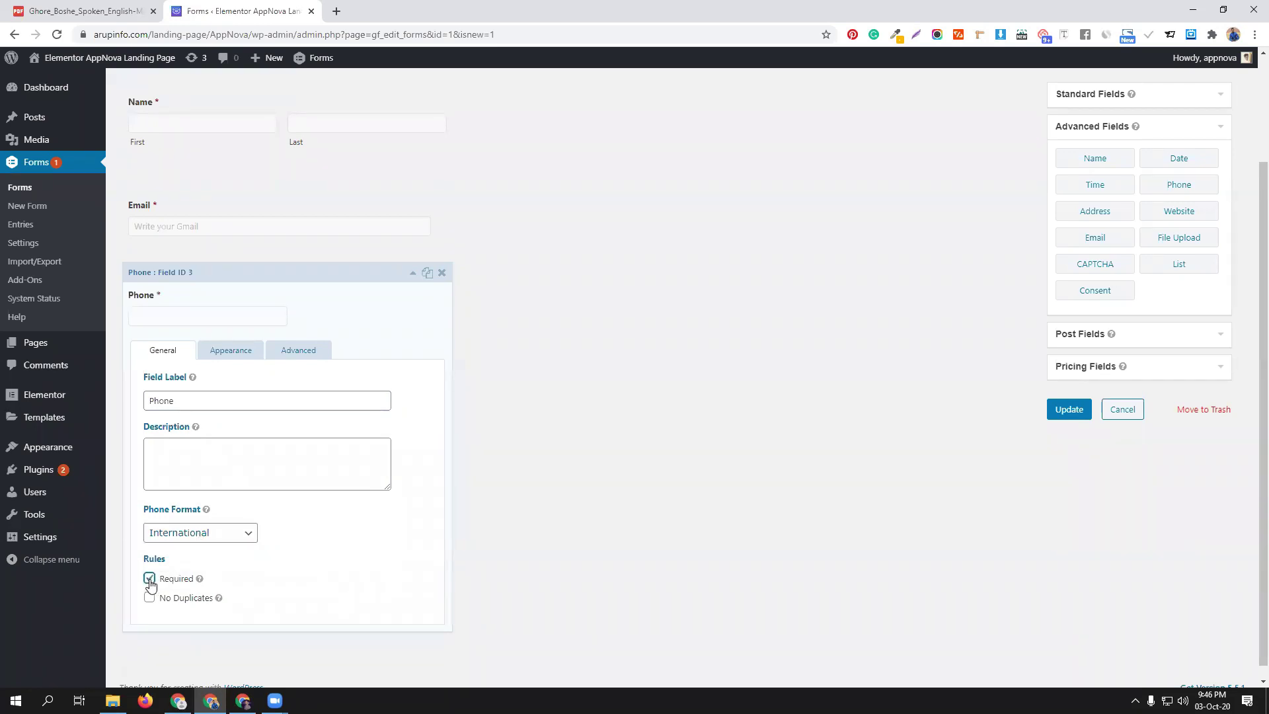
left_click(412, 276)
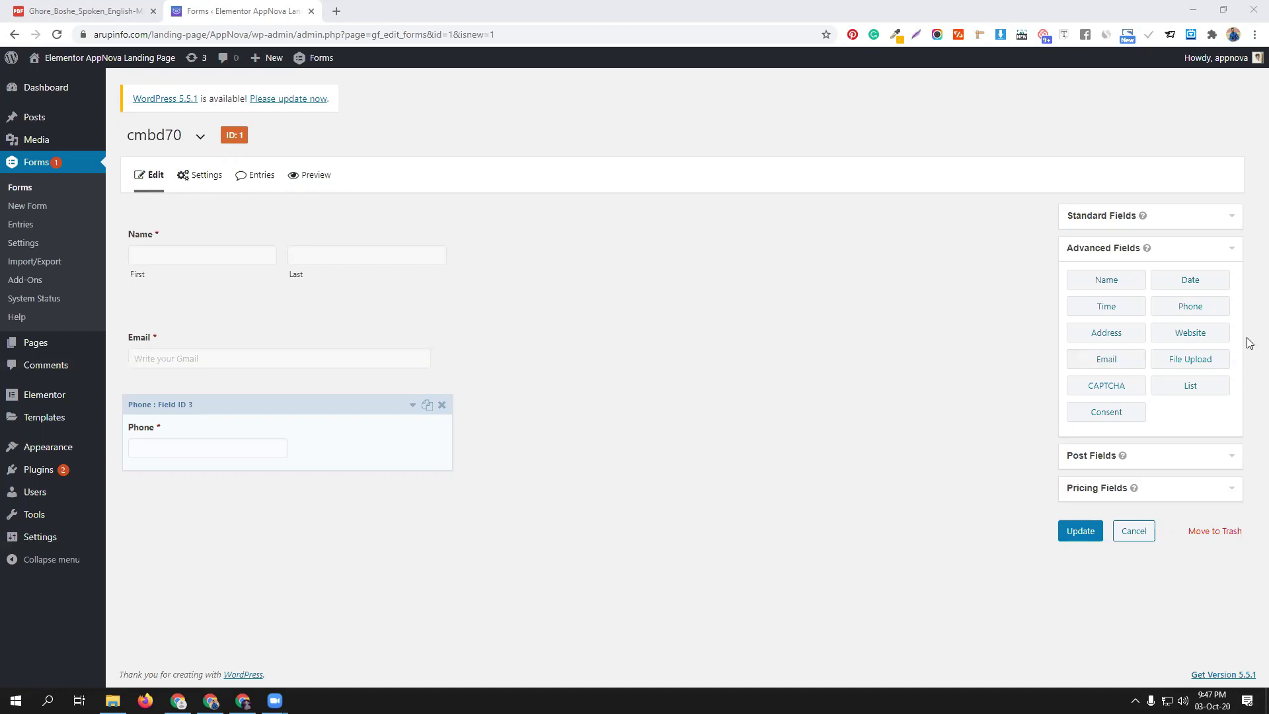
Add a Drop Down field below Phone and label it Home Town
left_click(1178, 218)
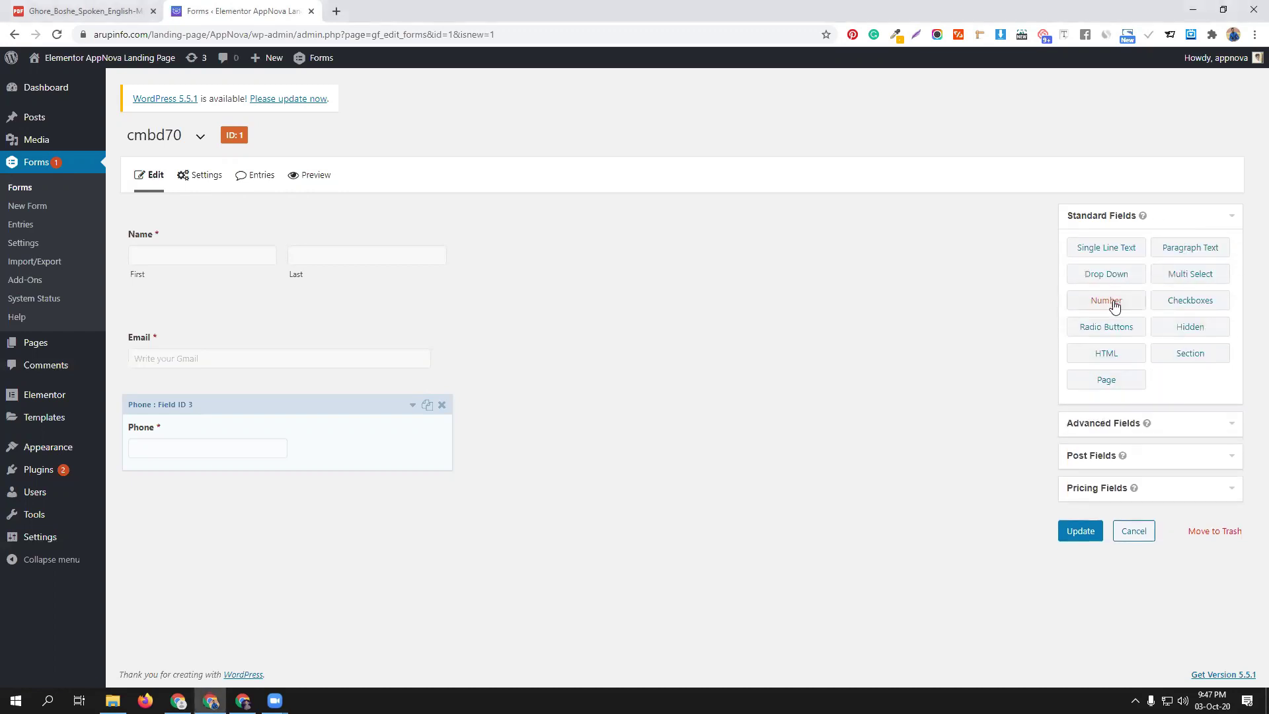
left_click(1119, 274)
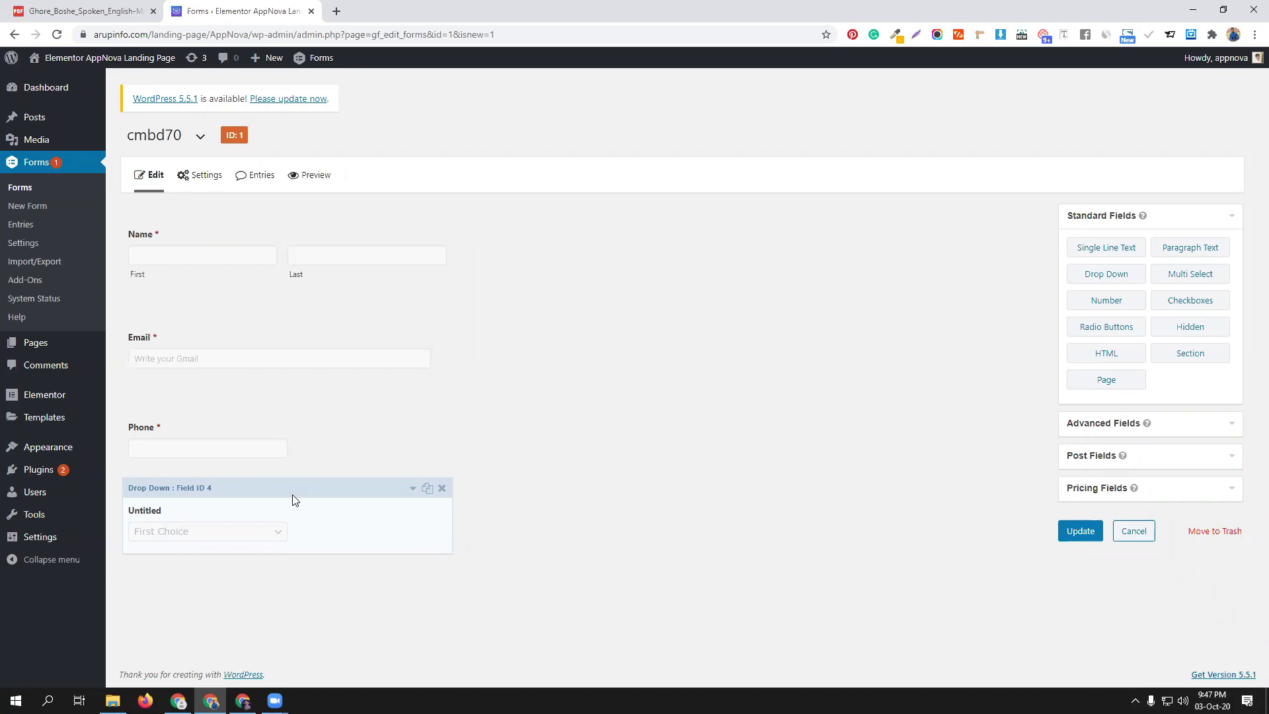
left_click(413, 489)
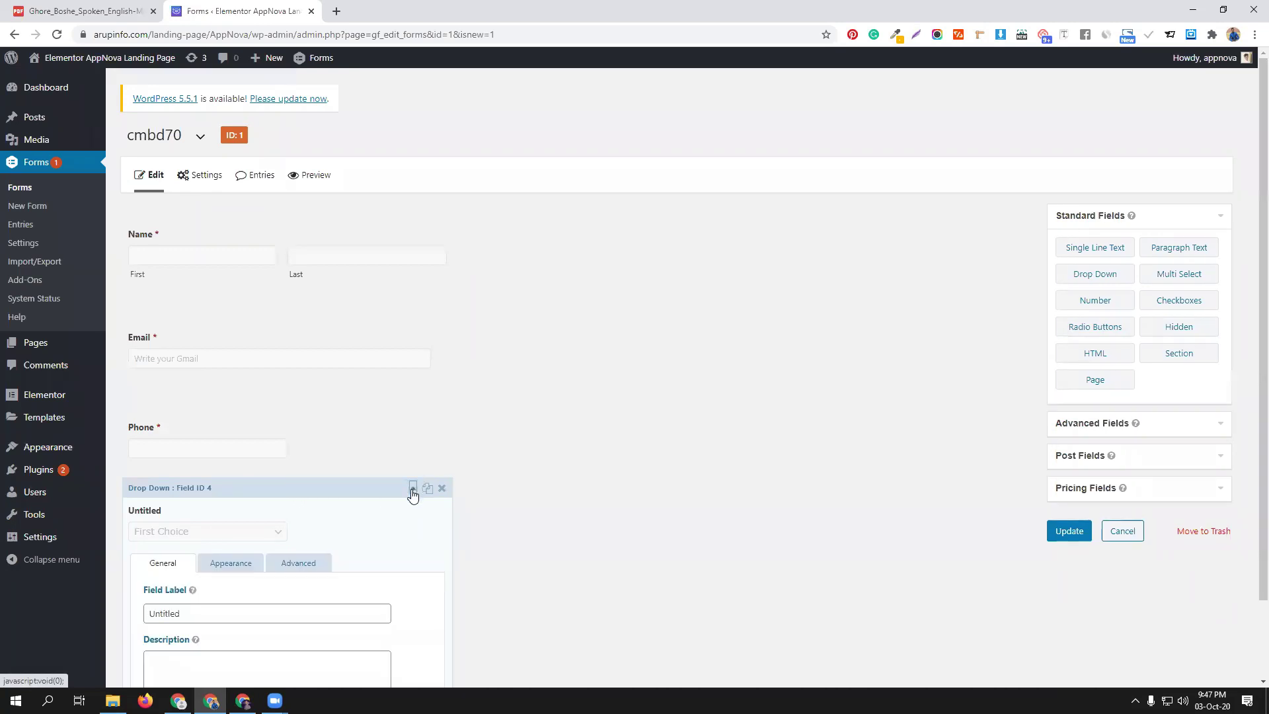
scroll(326, 546, "down", 3)
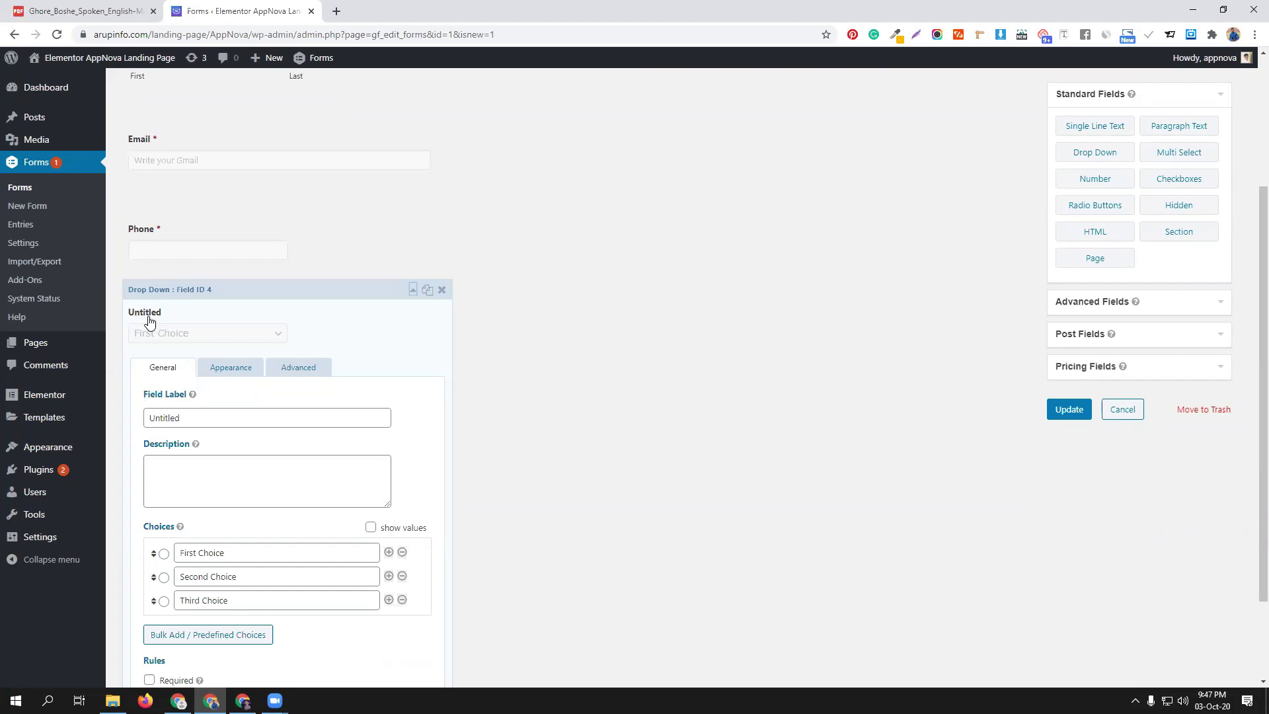
double_click(194, 421)
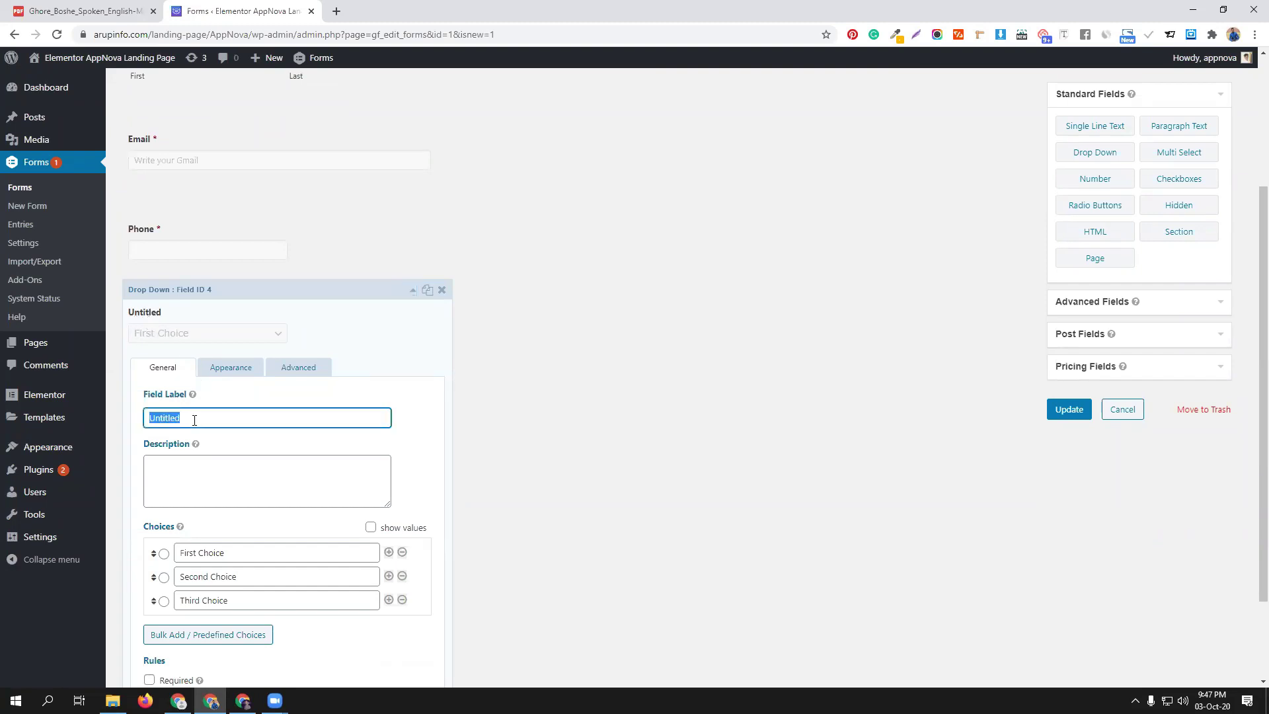
type("Home Town")
Give Home Town the choices Dhaka, Barisal and Sylhet, and make it required
scroll(305, 510, "down", 1)
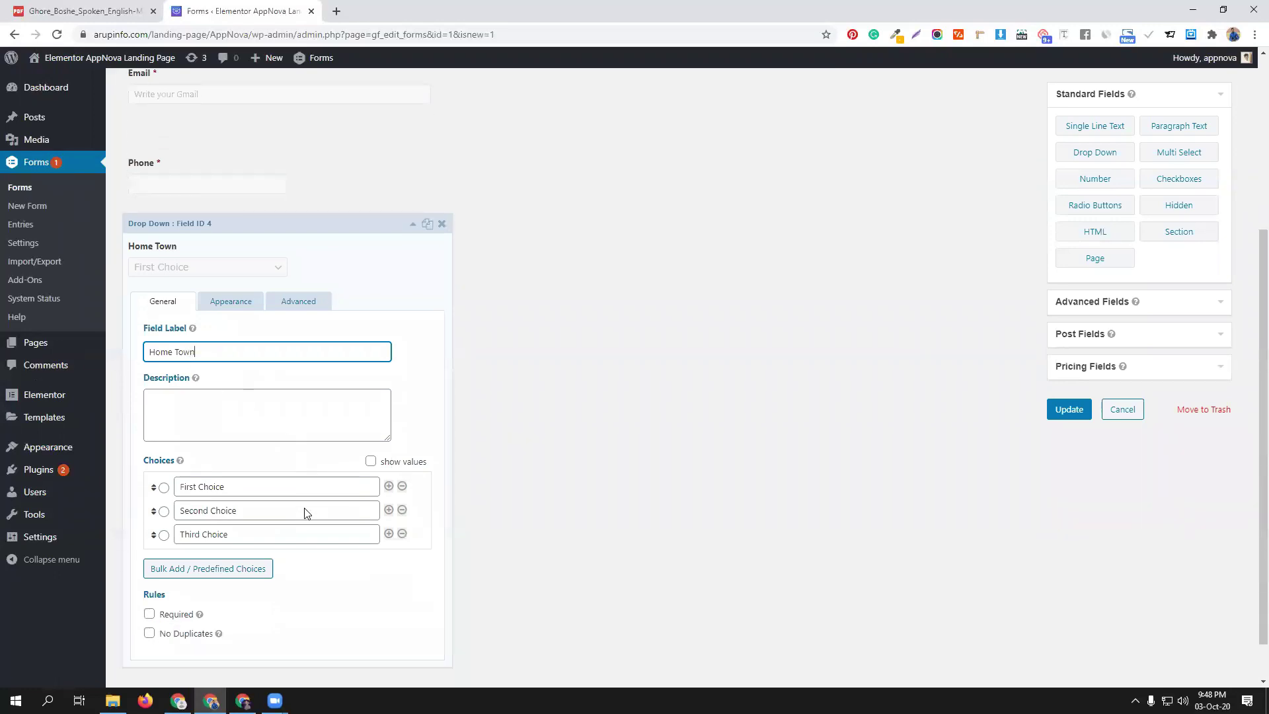
triple_click(235, 487)
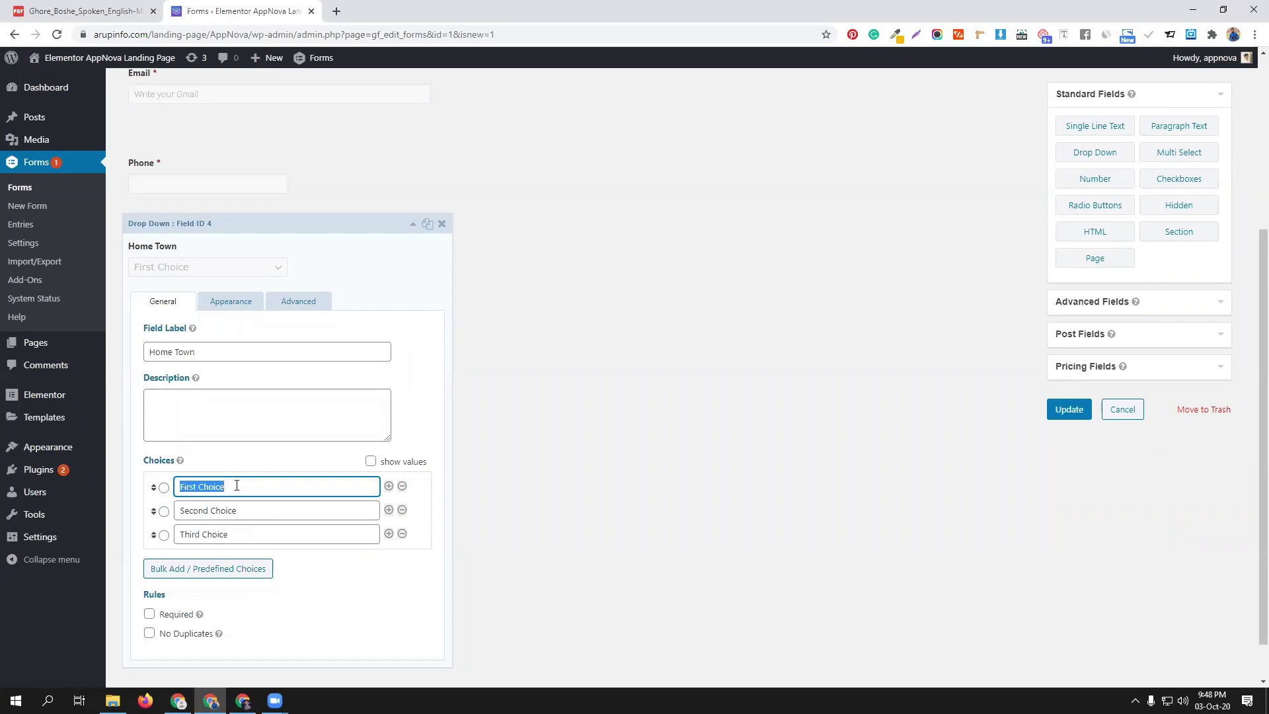
type("Dhaka")
triple_click(275, 511)
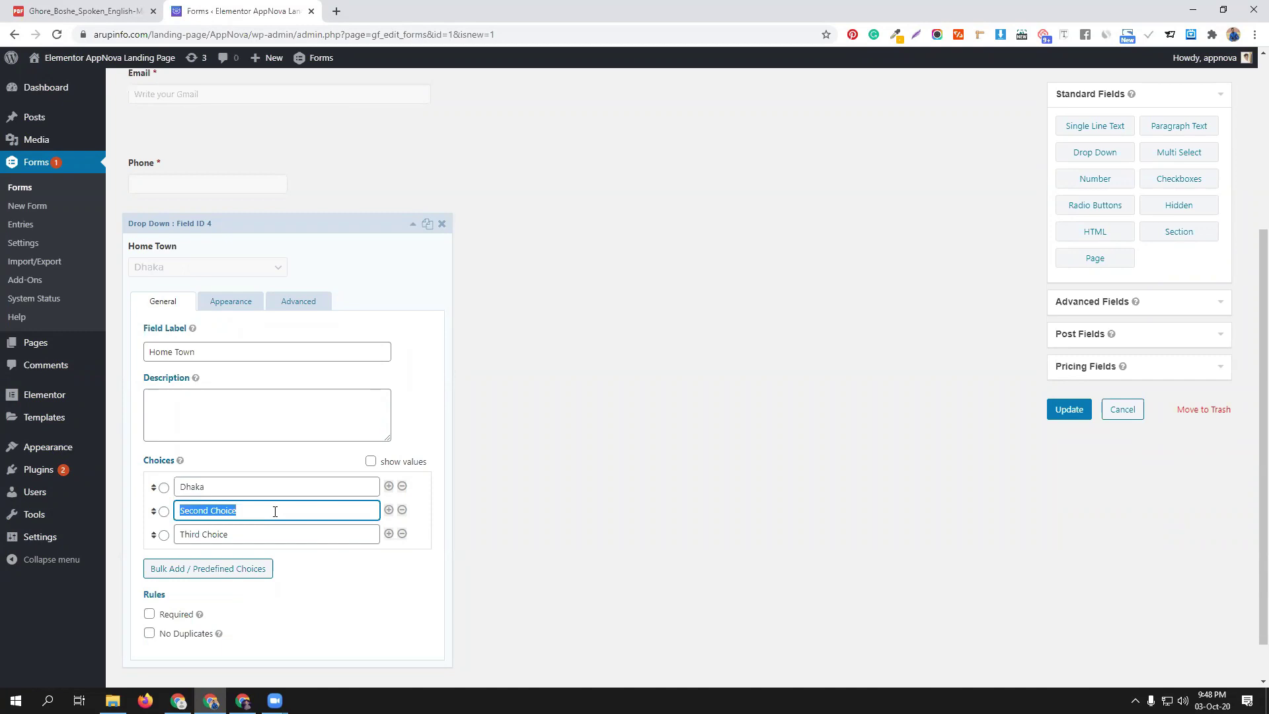
type("Barishal")
triple_click(241, 533)
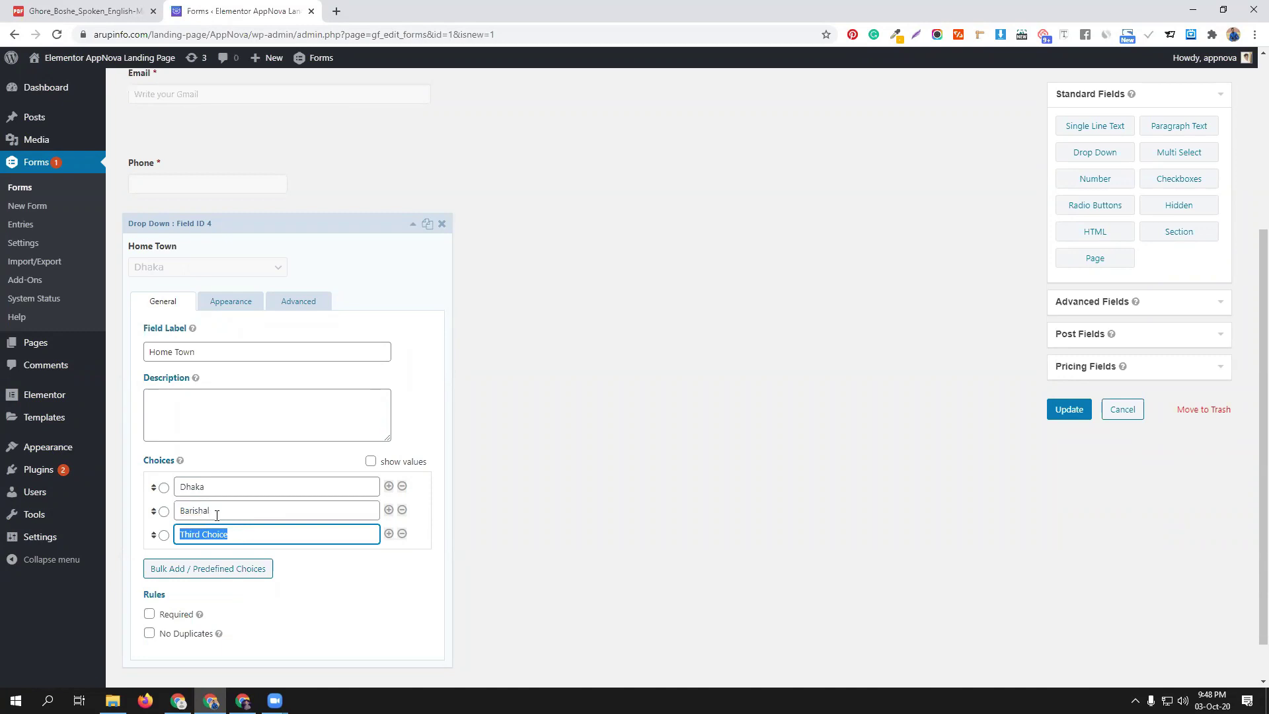
left_click(216, 516)
right_click(205, 510)
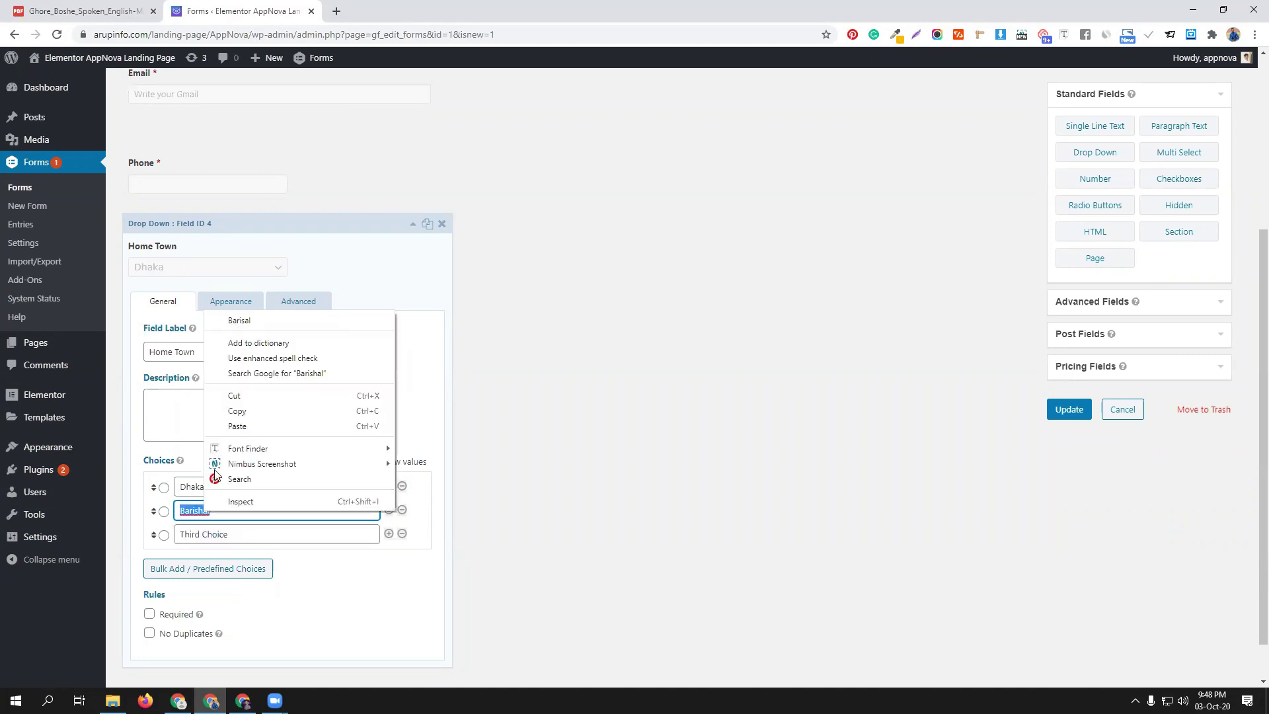
left_click(239, 319)
triple_click(256, 531)
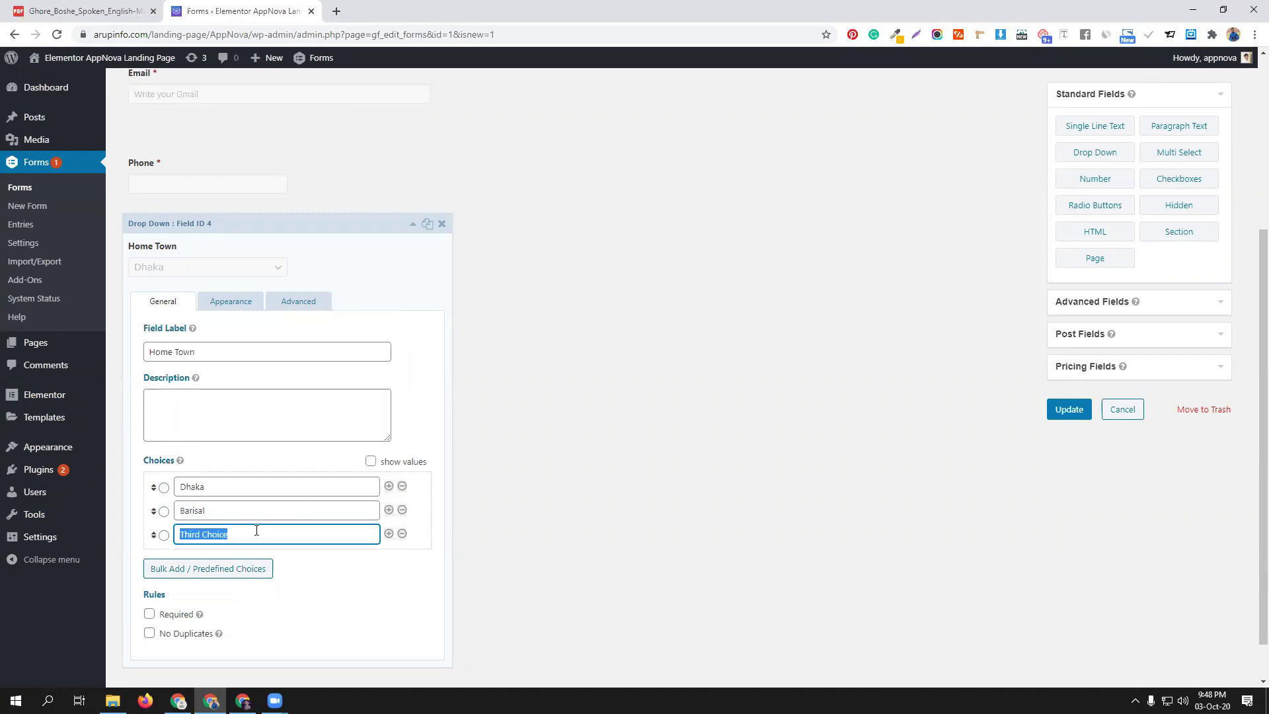
type("Sylhet")
left_click(351, 576)
left_click(149, 614)
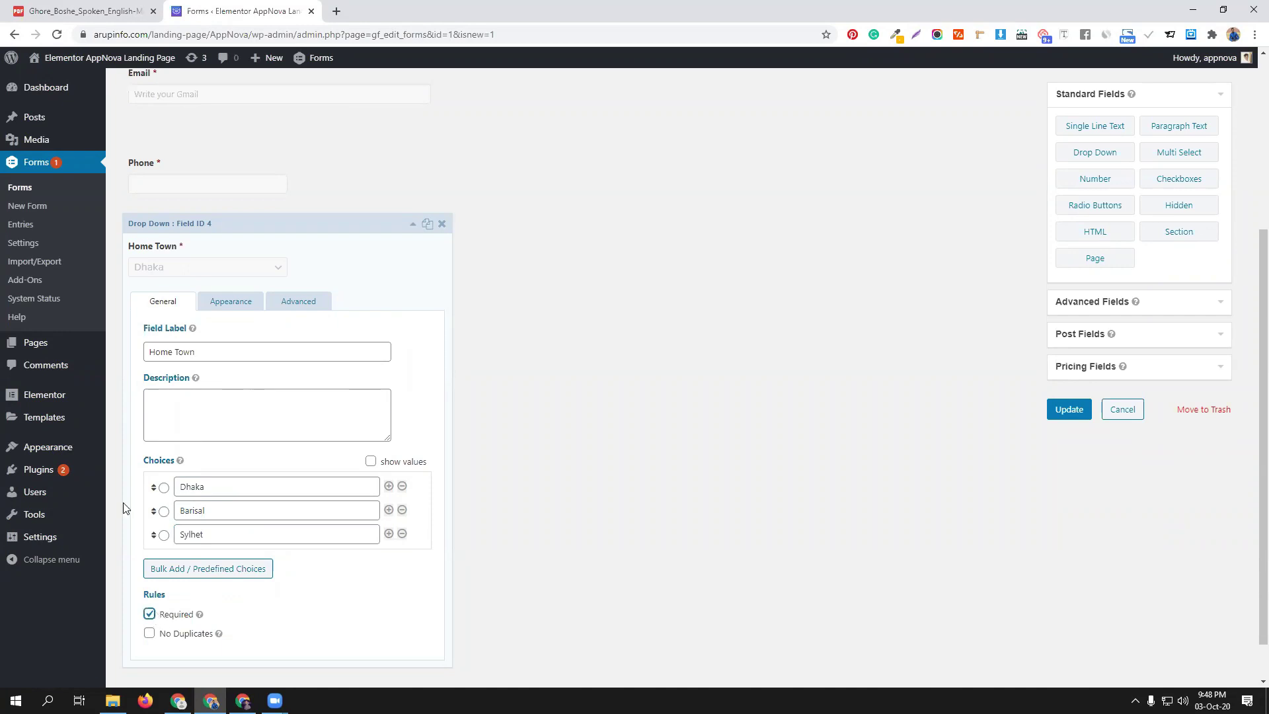
left_click(411, 225)
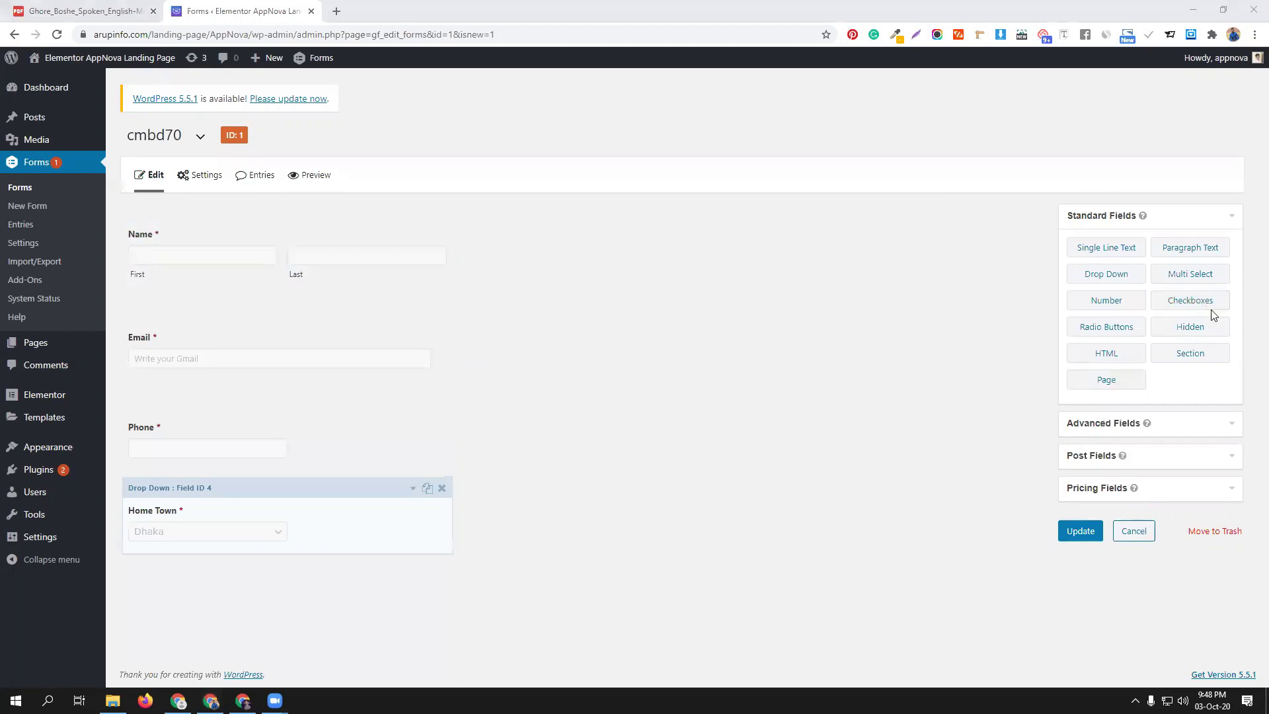
Add a Radio Buttons field labelled University Name
left_click(1121, 334)
scroll(532, 465, "down", 1)
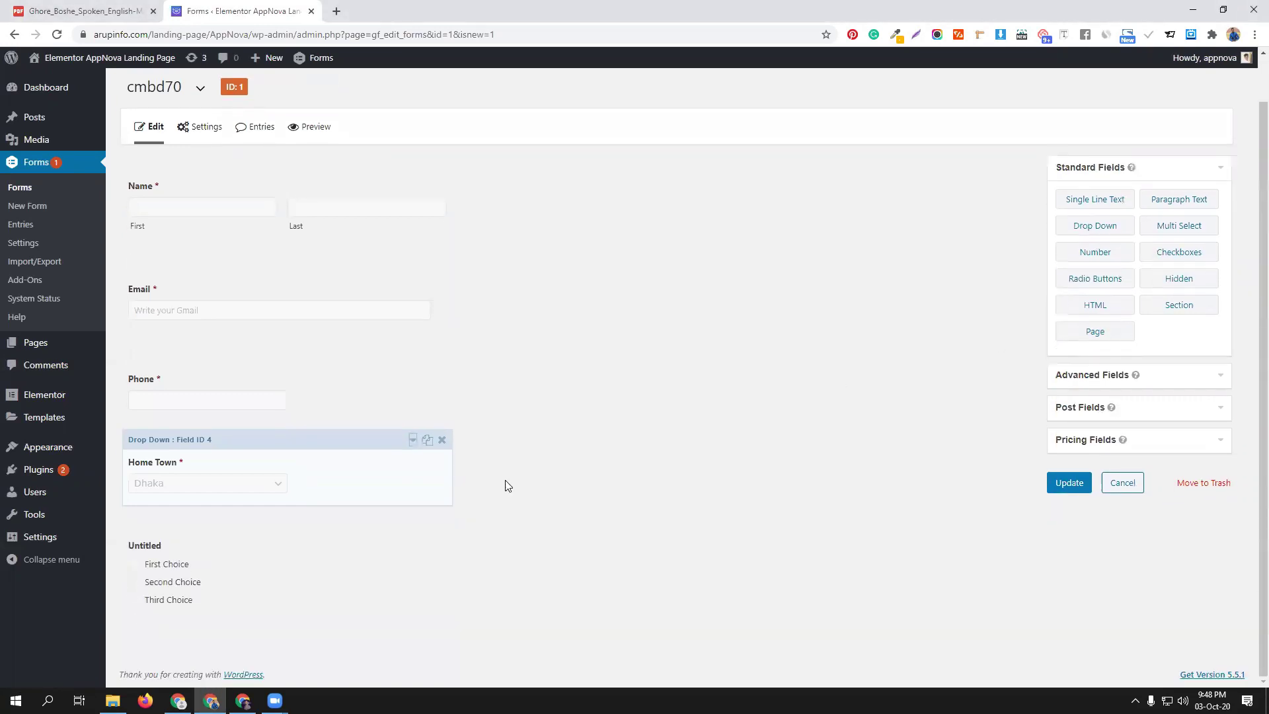
left_click(271, 543)
scroll(319, 535, "down", 4)
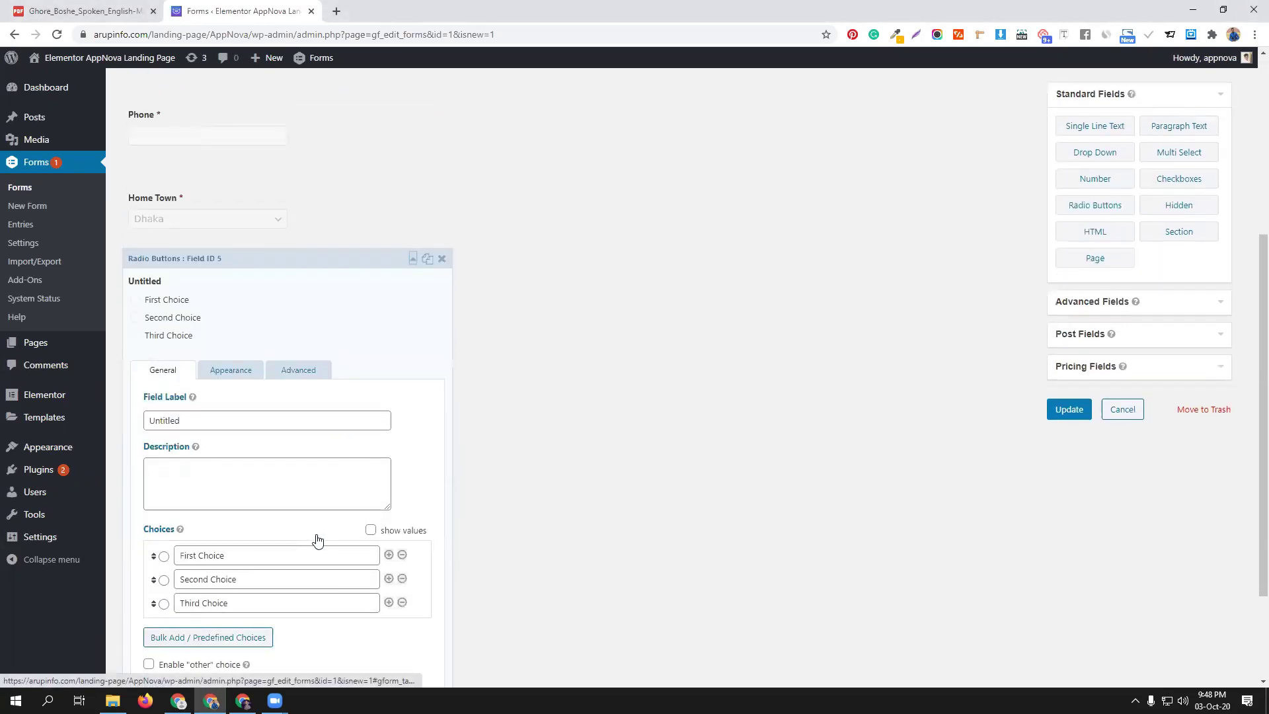
left_click(192, 421)
double_click(192, 420)
type("University Nam")
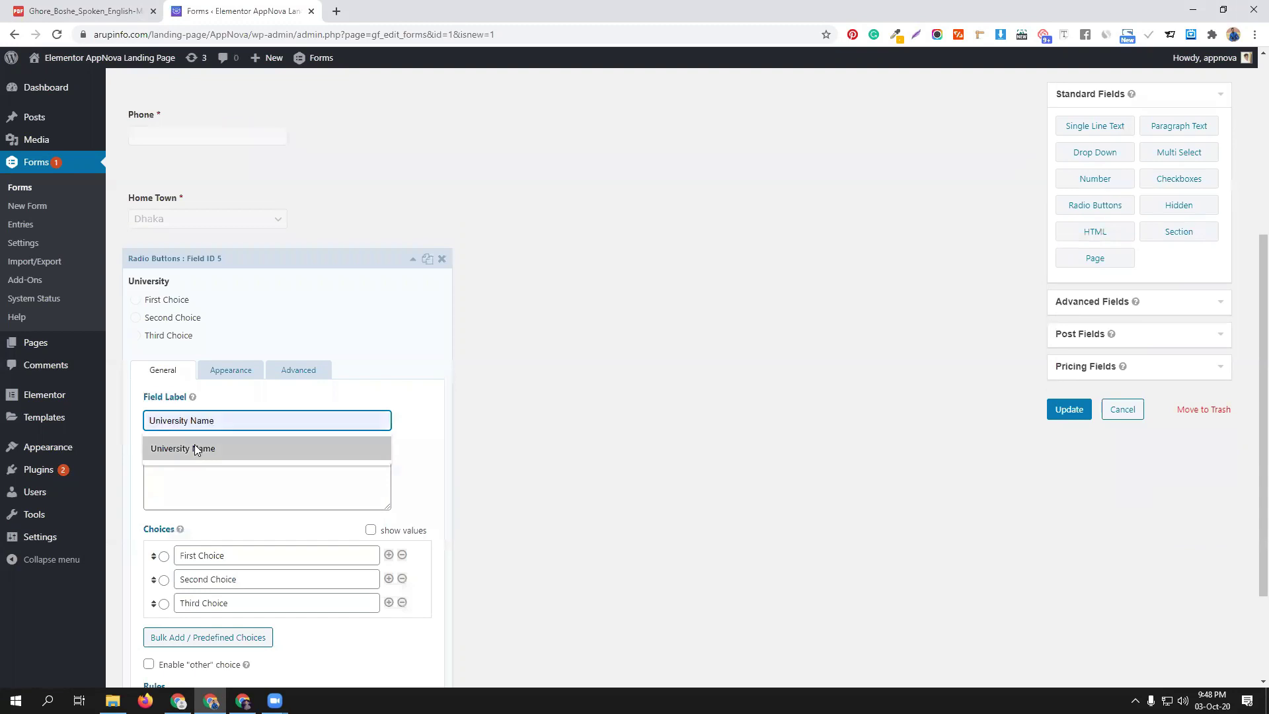
left_click(194, 445)
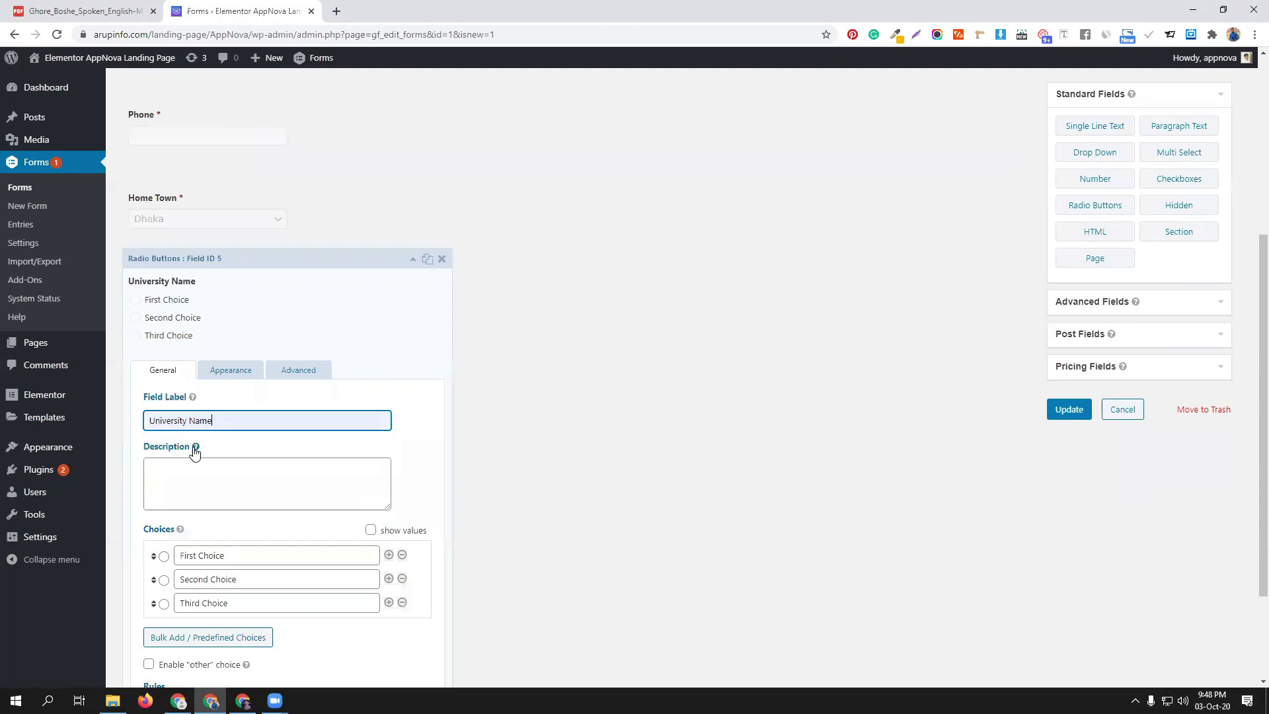
Replace its choices with Dhaka University, AIUB and JU
triple_click(263, 559)
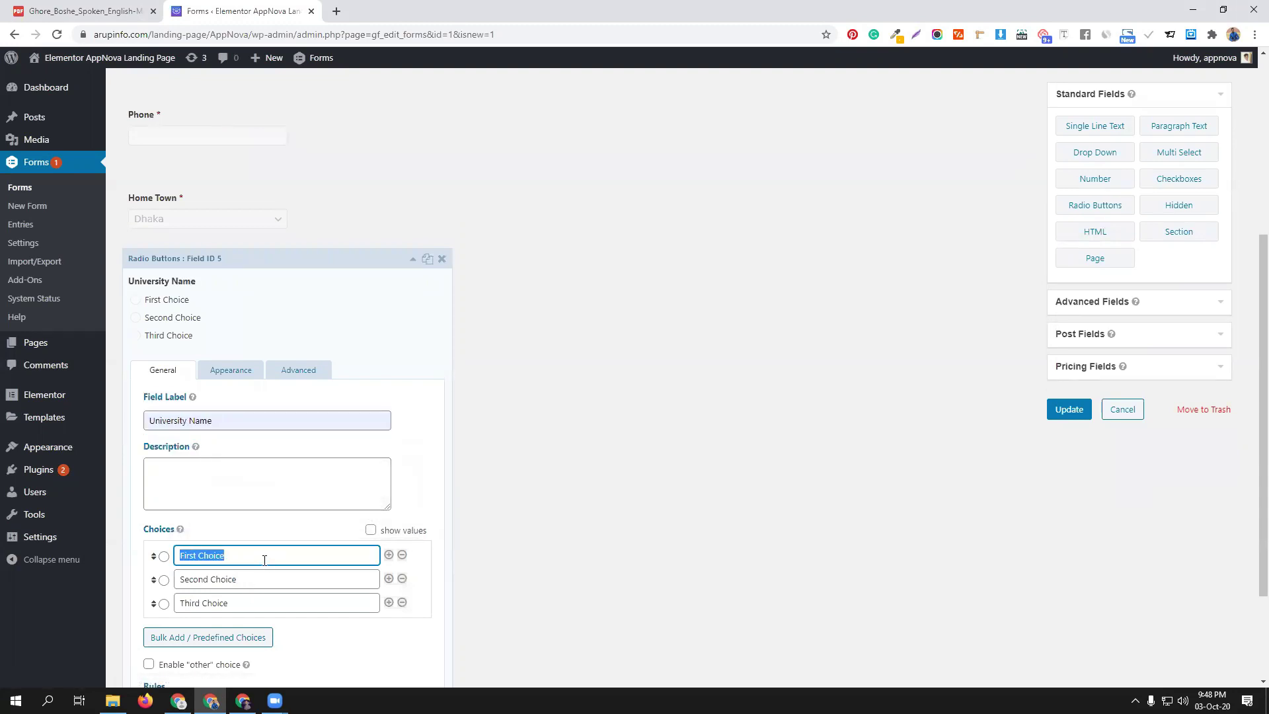
type("Dhaka University")
triple_click(245, 580)
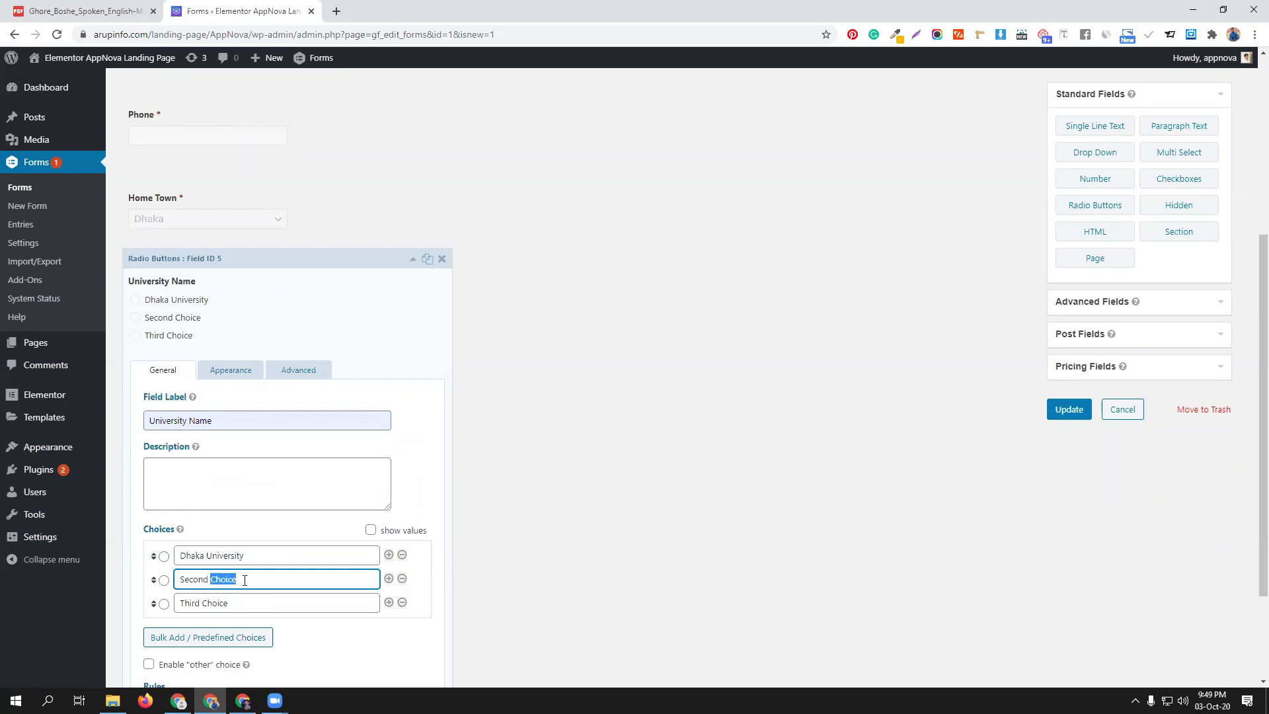
type("AIUB")
triple_click(238, 604)
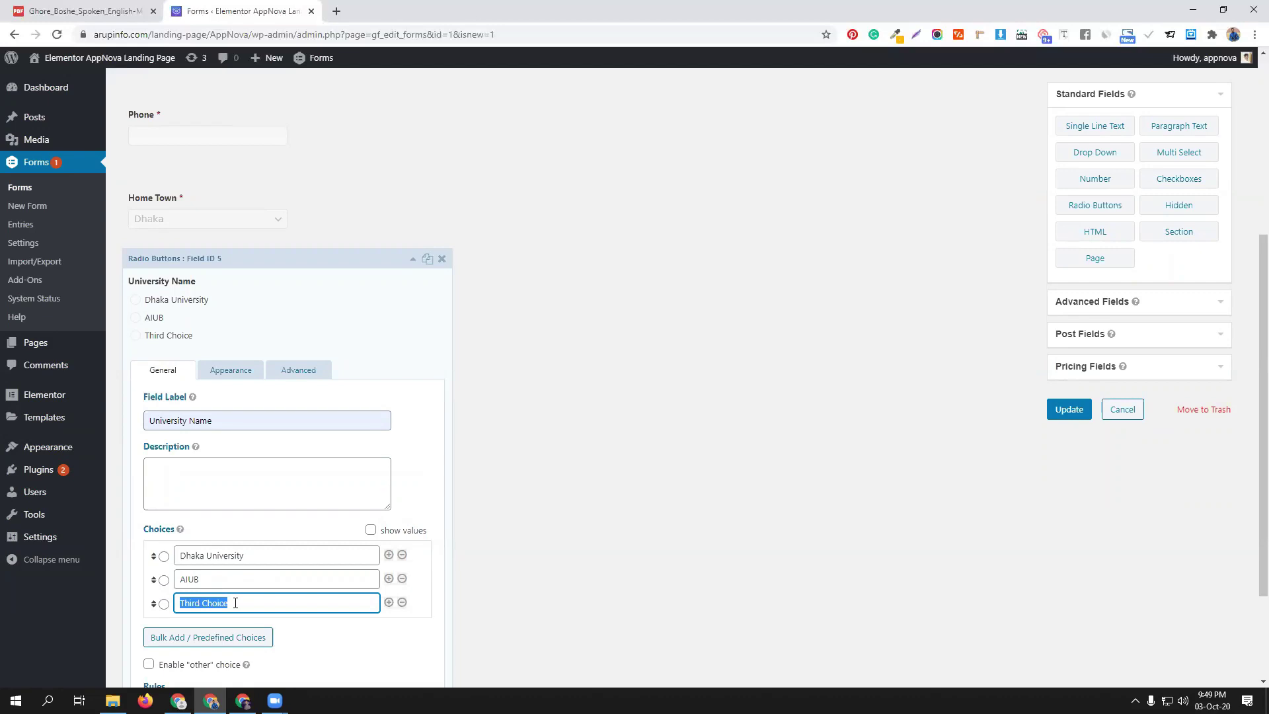
type("JU")
scroll(249, 532, "down", 1)
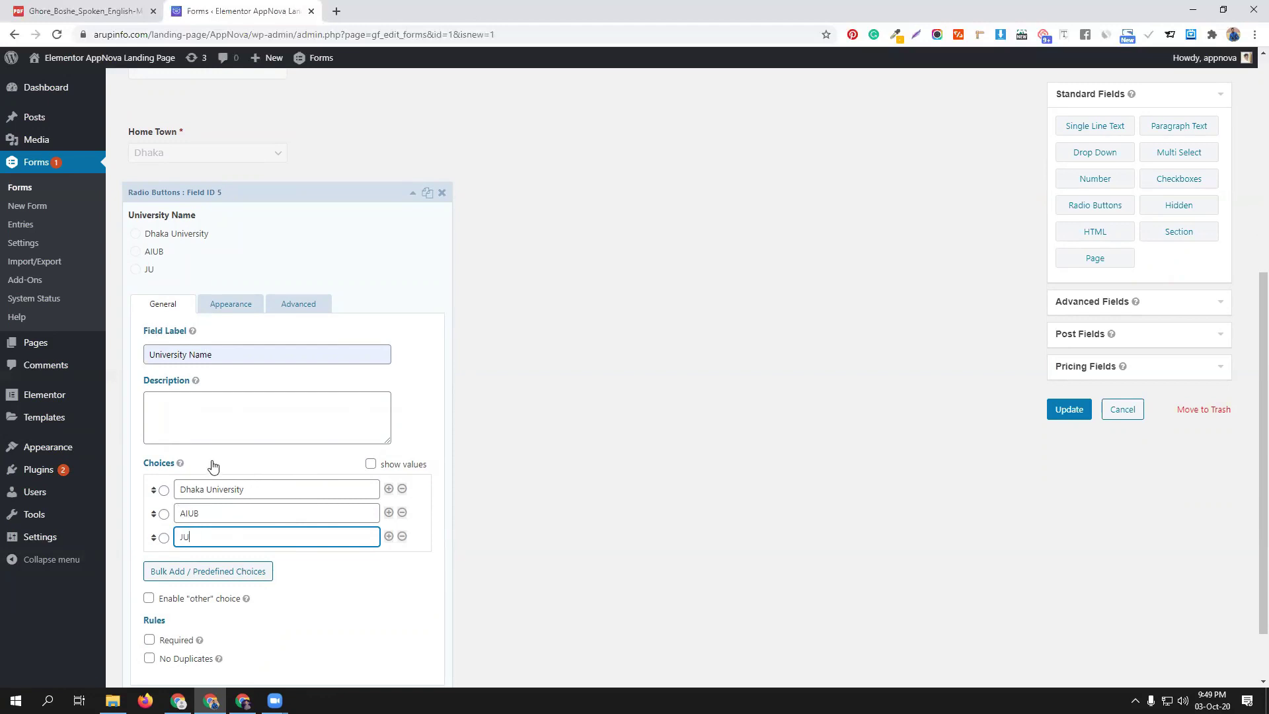
left_click(413, 192)
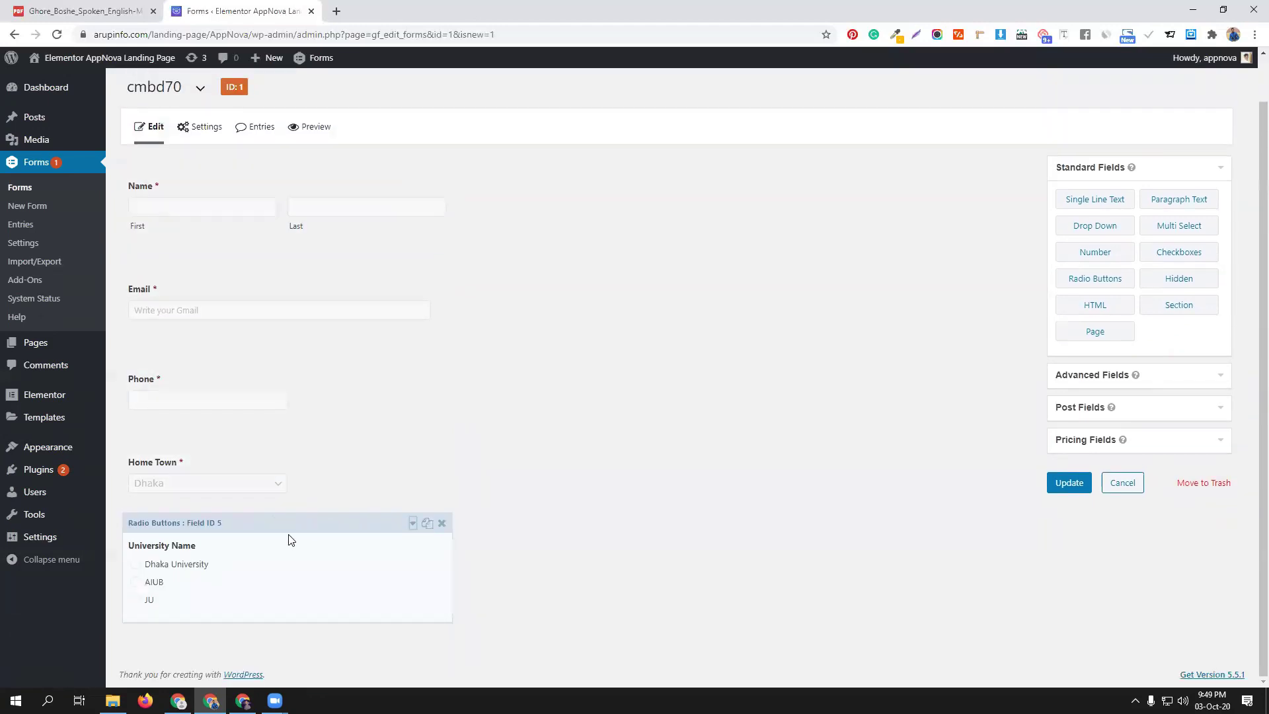
Enable conditional logic on University Name so it shows only when Home Town is Dhaka
left_click(413, 523)
scroll(512, 553, "down", 5)
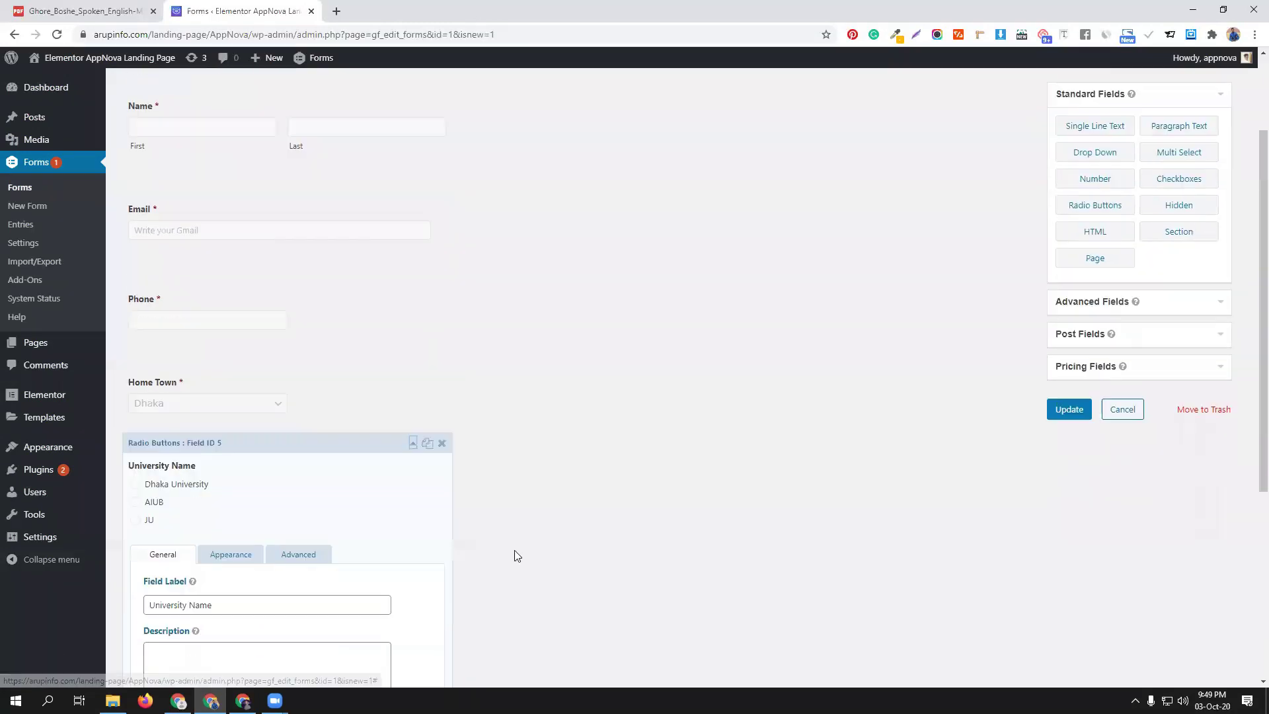
left_click(235, 303)
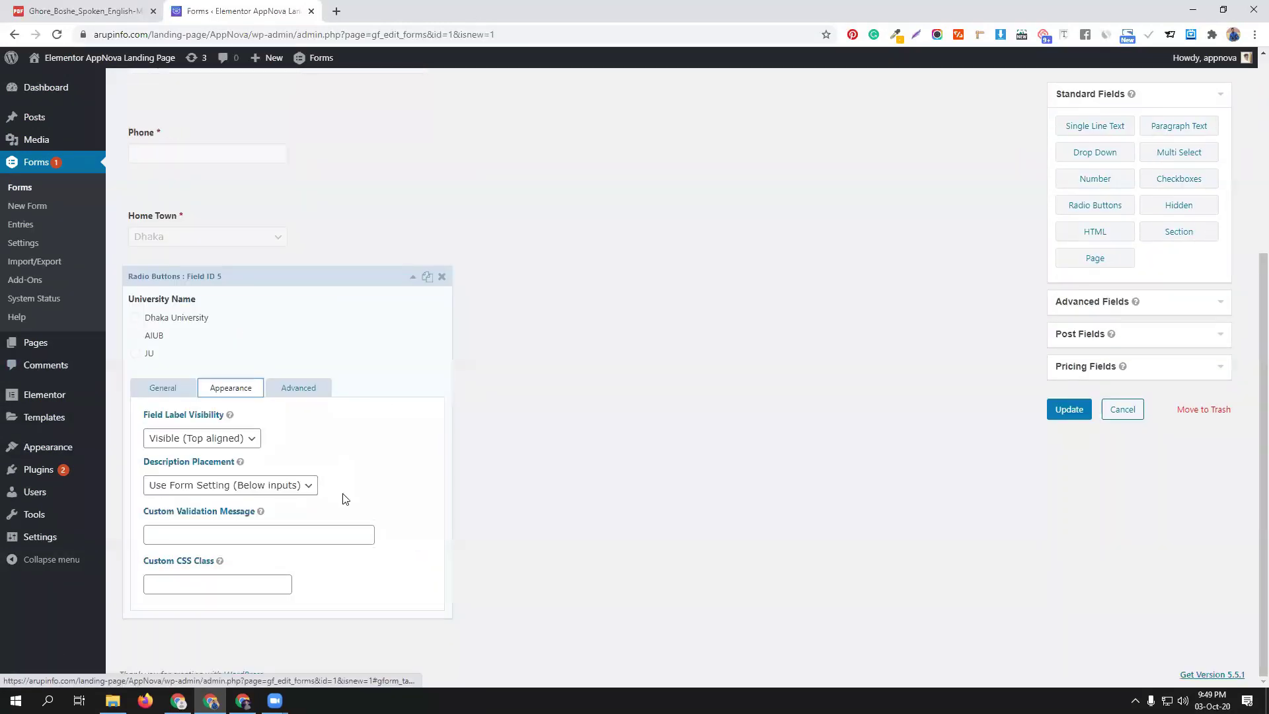
left_click(301, 390)
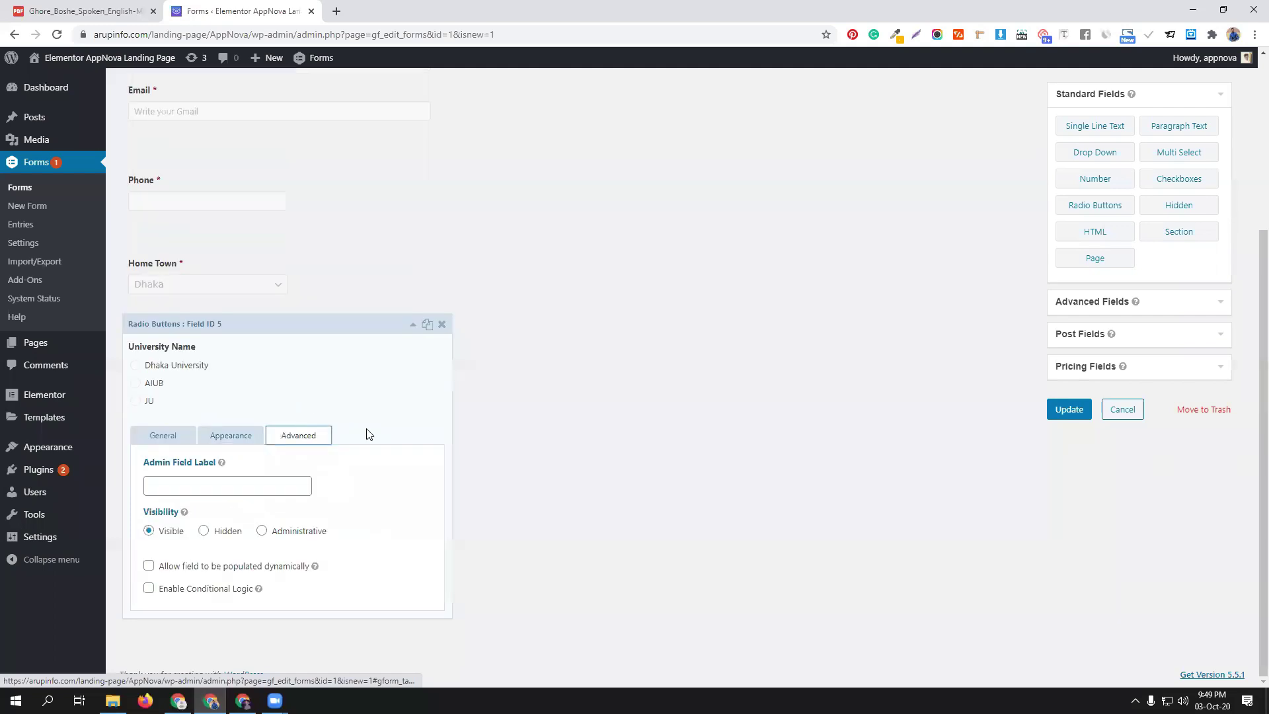
left_click(149, 589)
scroll(151, 593, "down", 1)
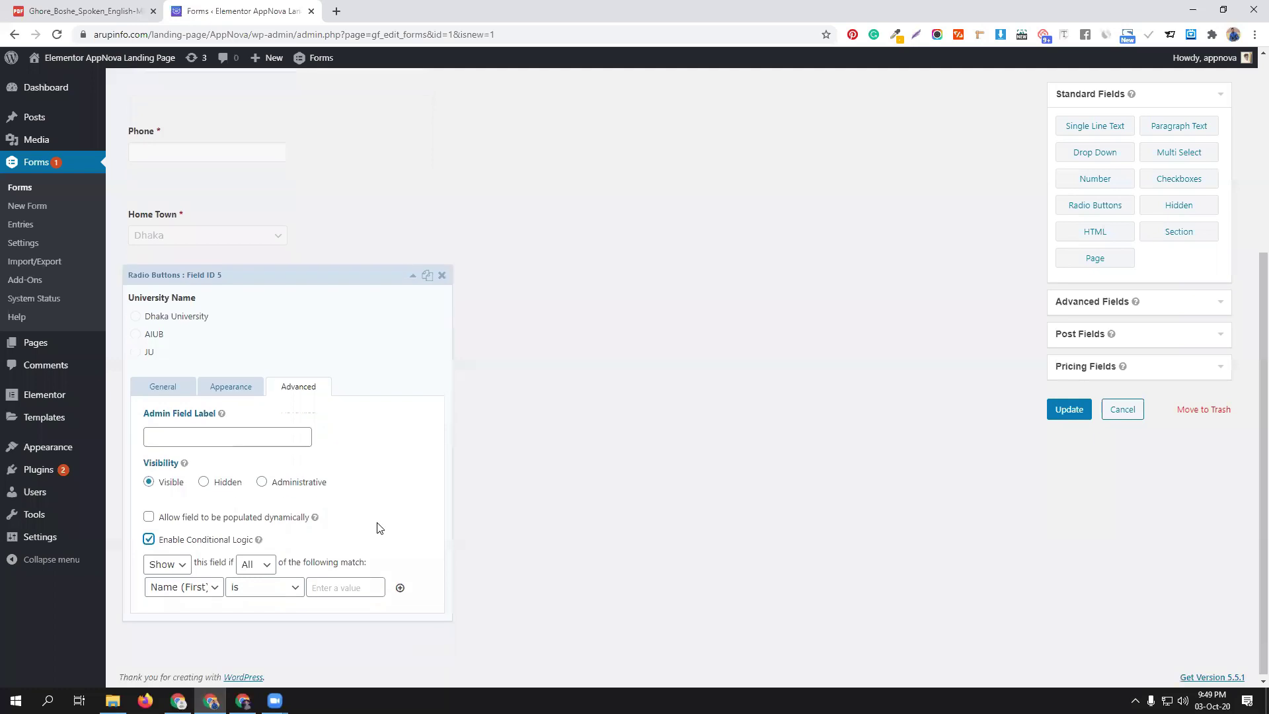
left_click(198, 585)
left_click(177, 648)
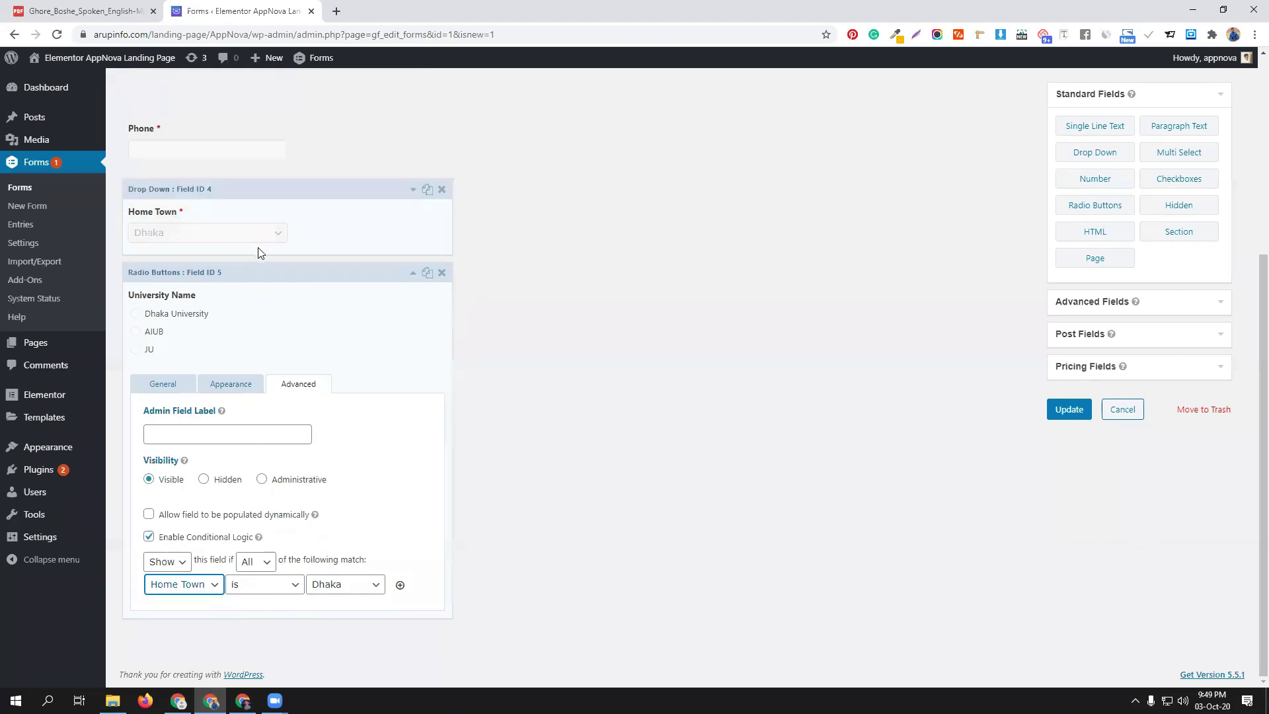
left_click(382, 272)
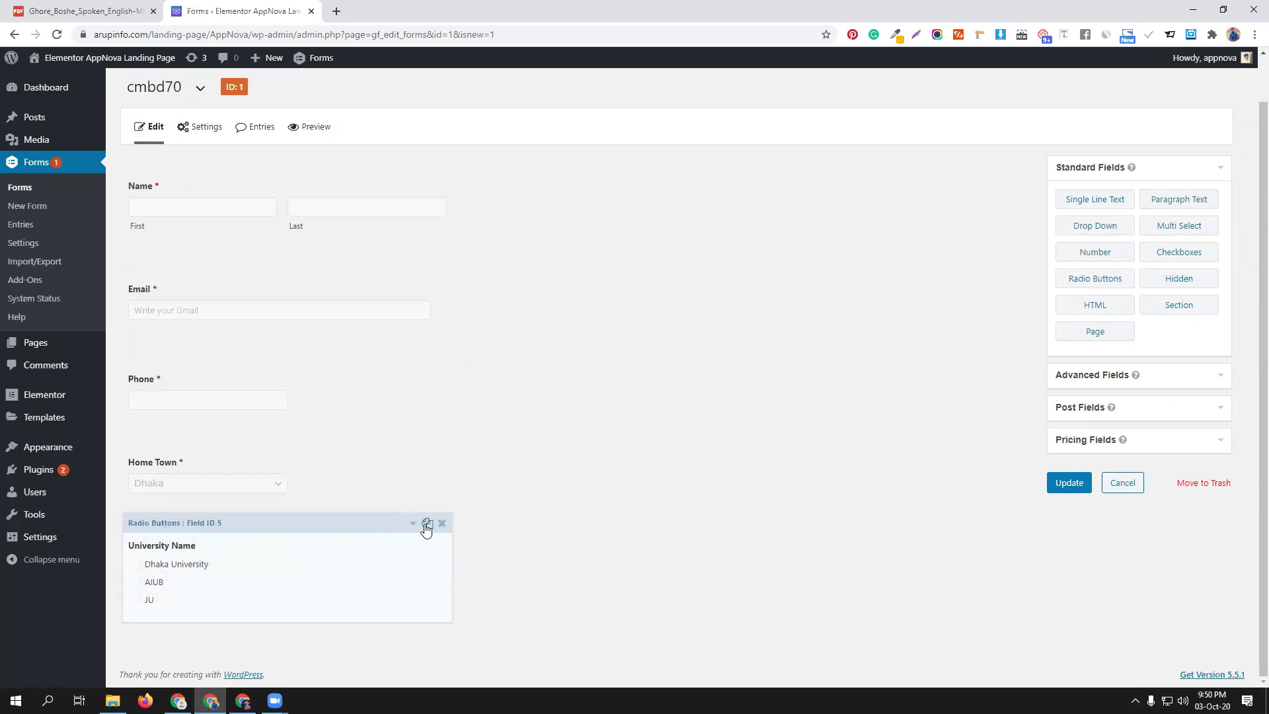
Duplicate the University Name radio field and expand the copy's settings
left_click(426, 527)
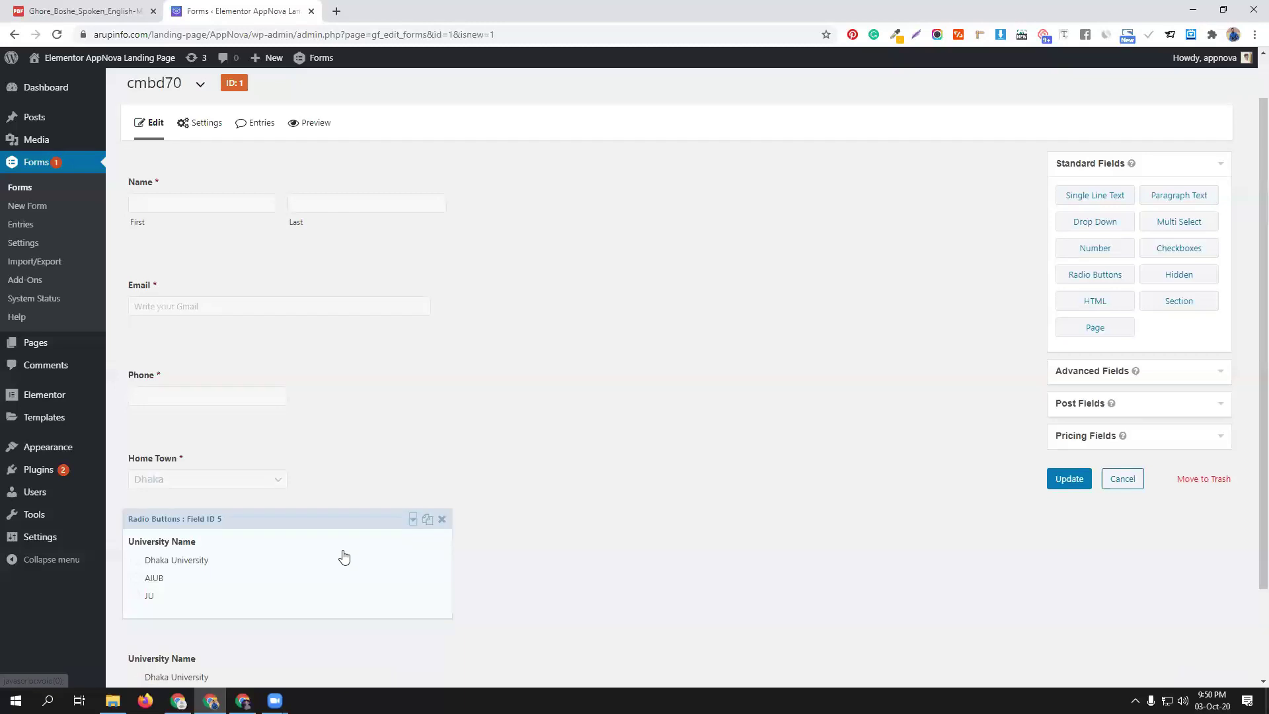
scroll(345, 557, "down", 2)
left_click(291, 536)
scroll(285, 549, "down", 4)
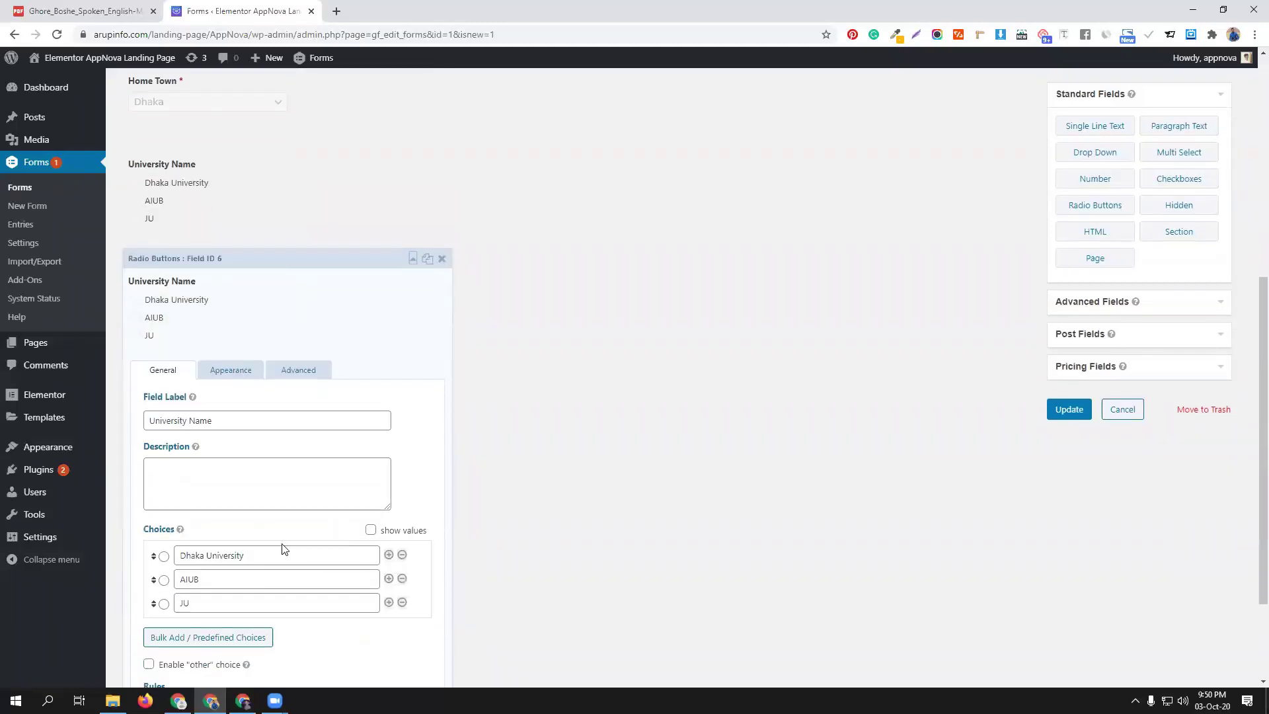
Change the copy's choices to Barisal University, JNU and NSU
left_click_drag(206, 554, 151, 554)
type("Barisal")
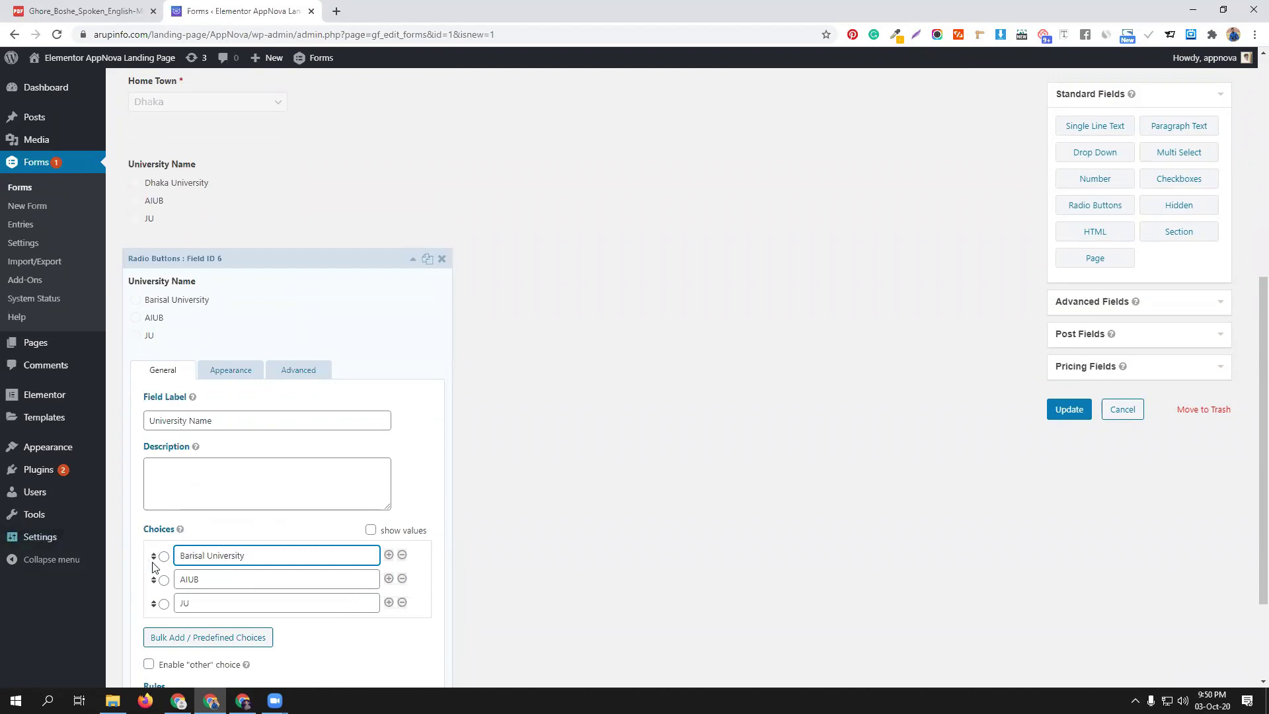
left_click_drag(204, 554, 167, 557)
key("ctrl+c")
left_click(187, 576)
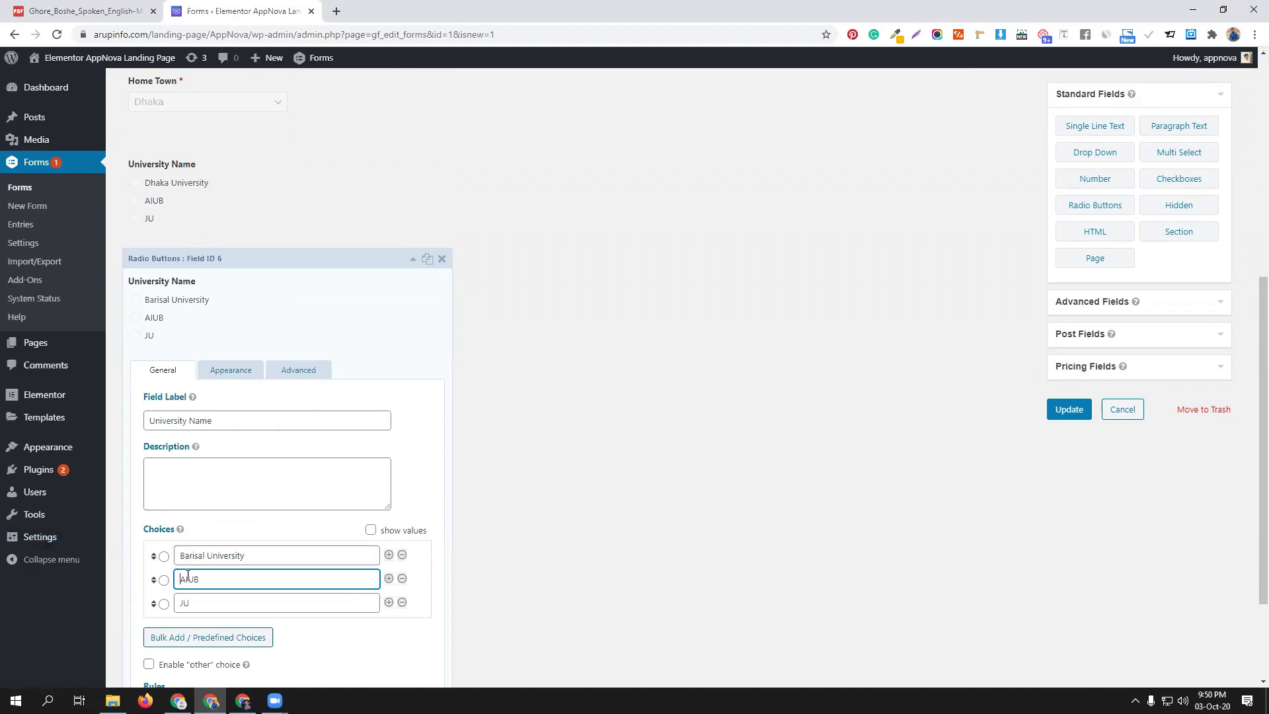
key("ctrl+v")
left_click(179, 602)
double_click(191, 602)
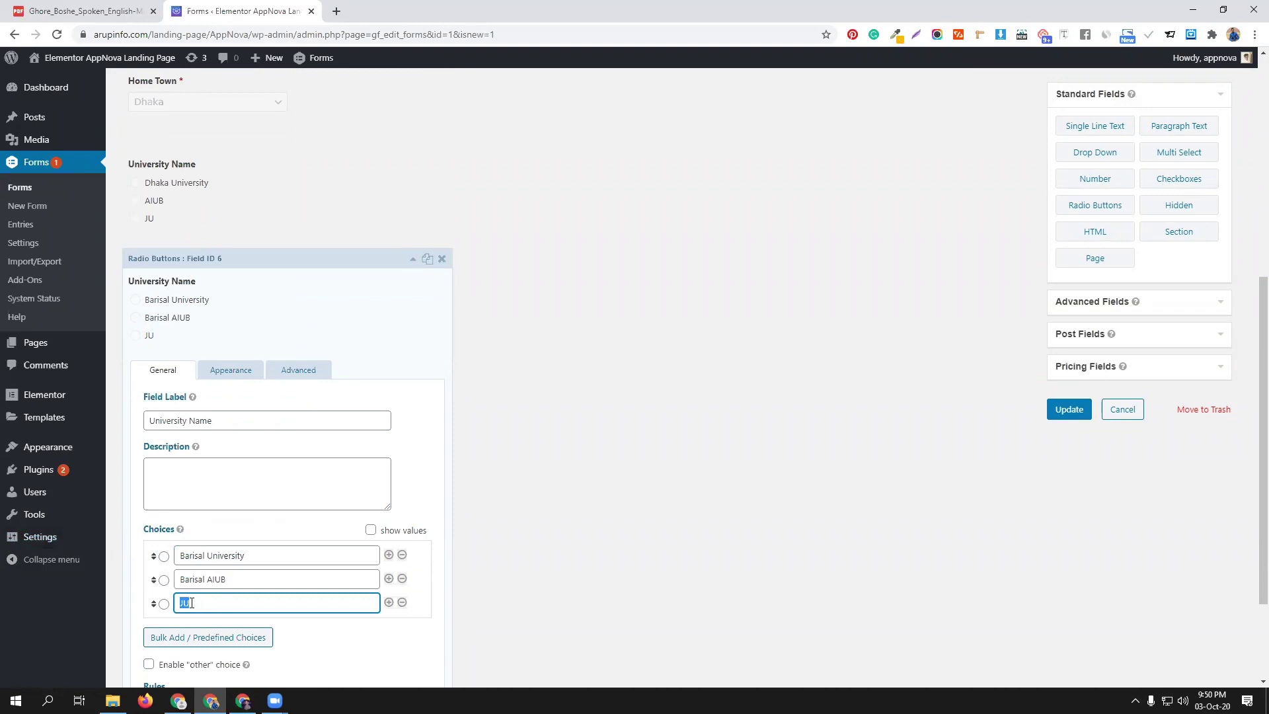
type("NSU")
left_click_drag(237, 579, 177, 581)
type("JNU")
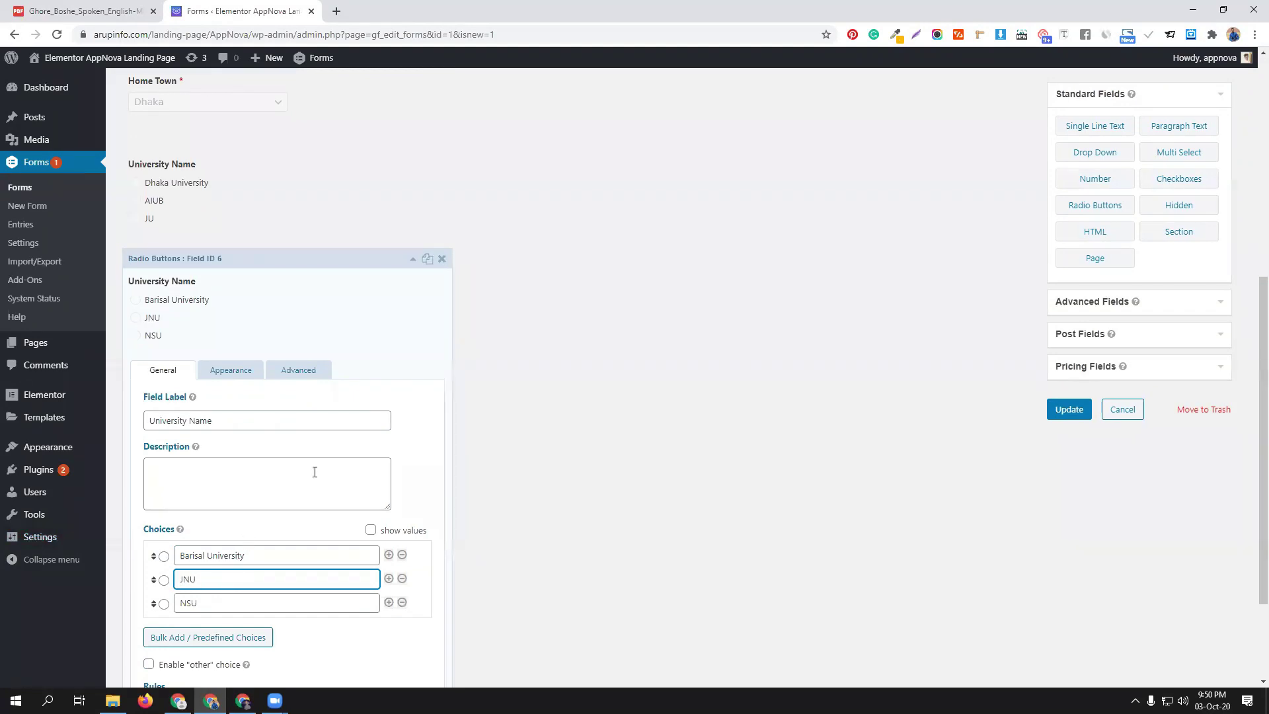
scroll(308, 473, "down", 2)
left_click(299, 231)
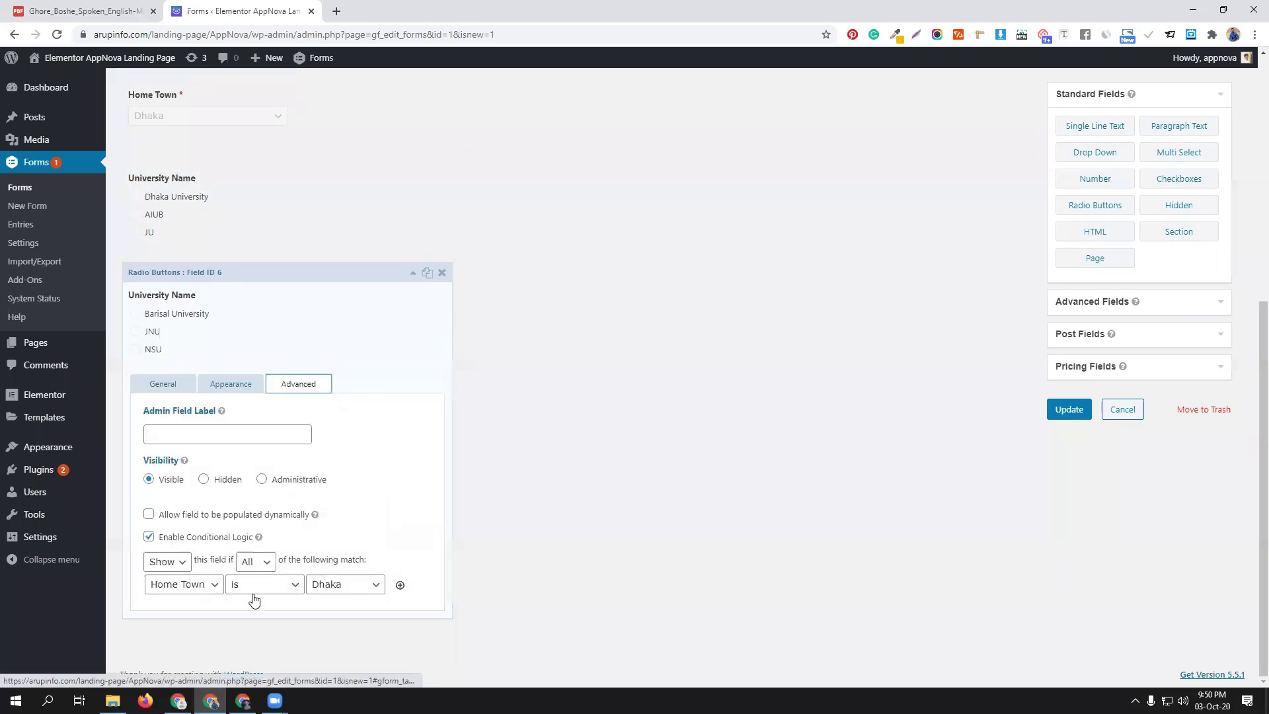
Set the copied field's condition to show only when Home Town is Barisal
left_click(354, 585)
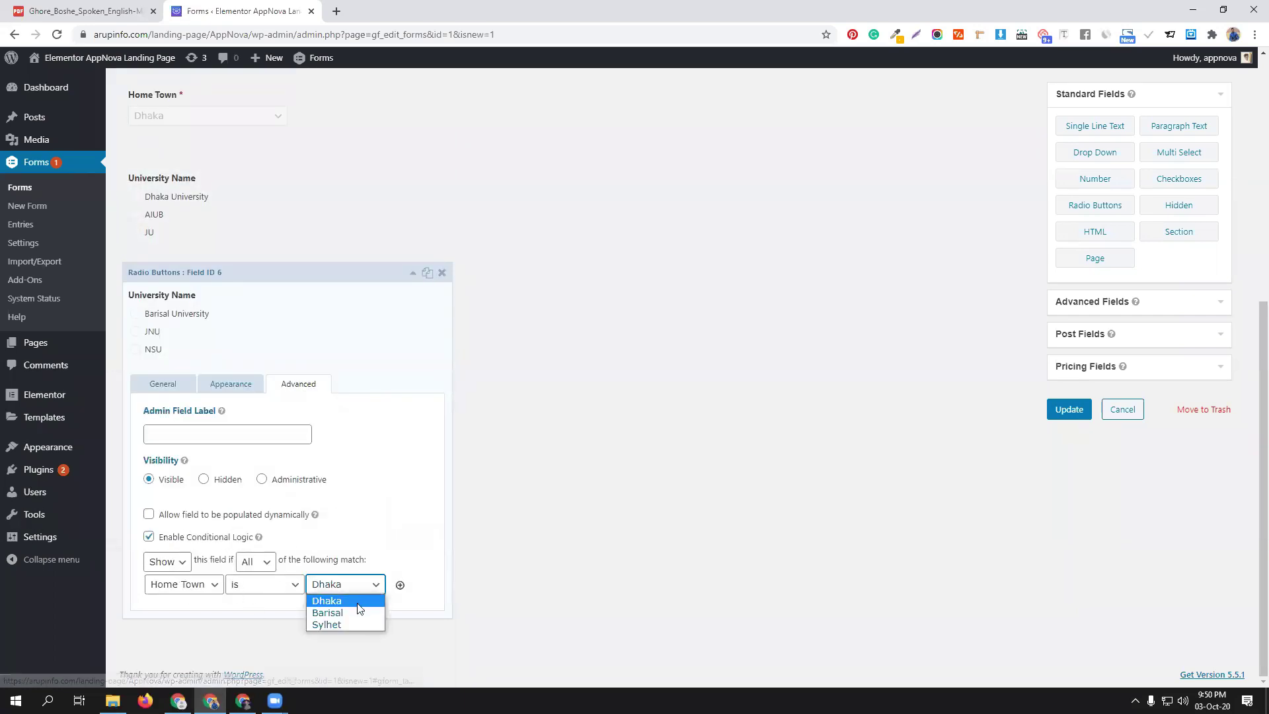
left_click(355, 612)
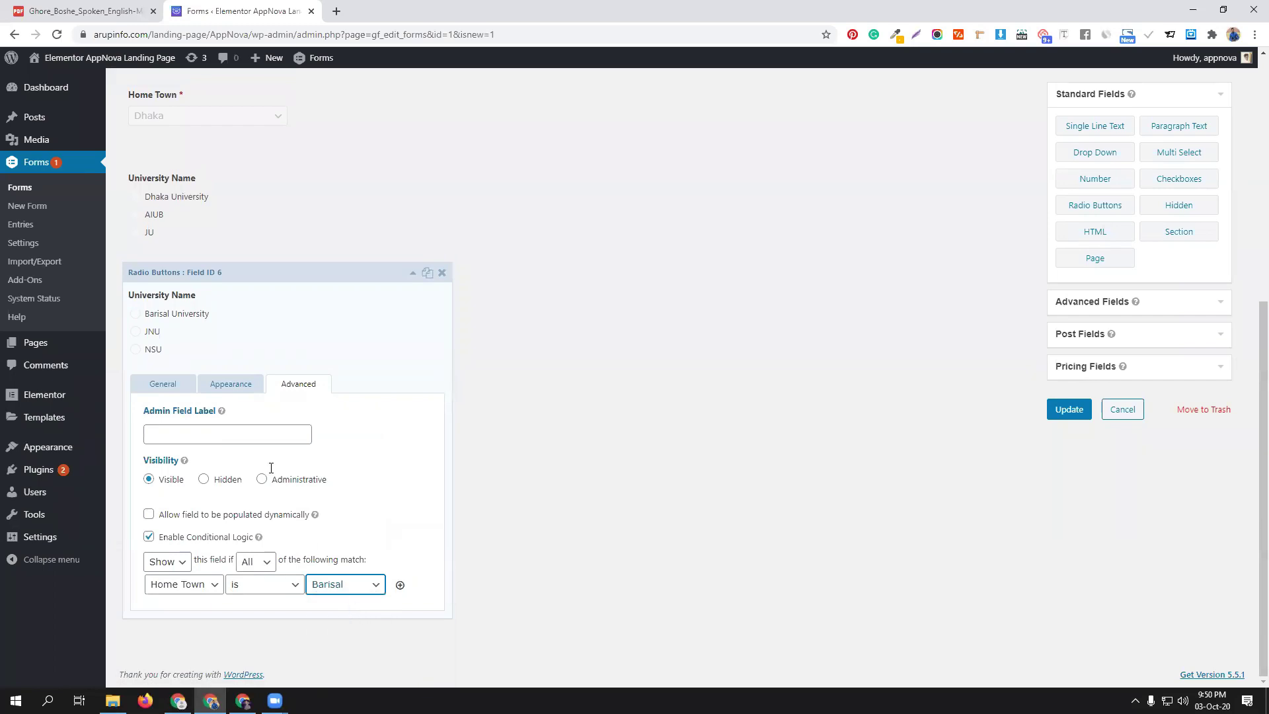
left_click(413, 272)
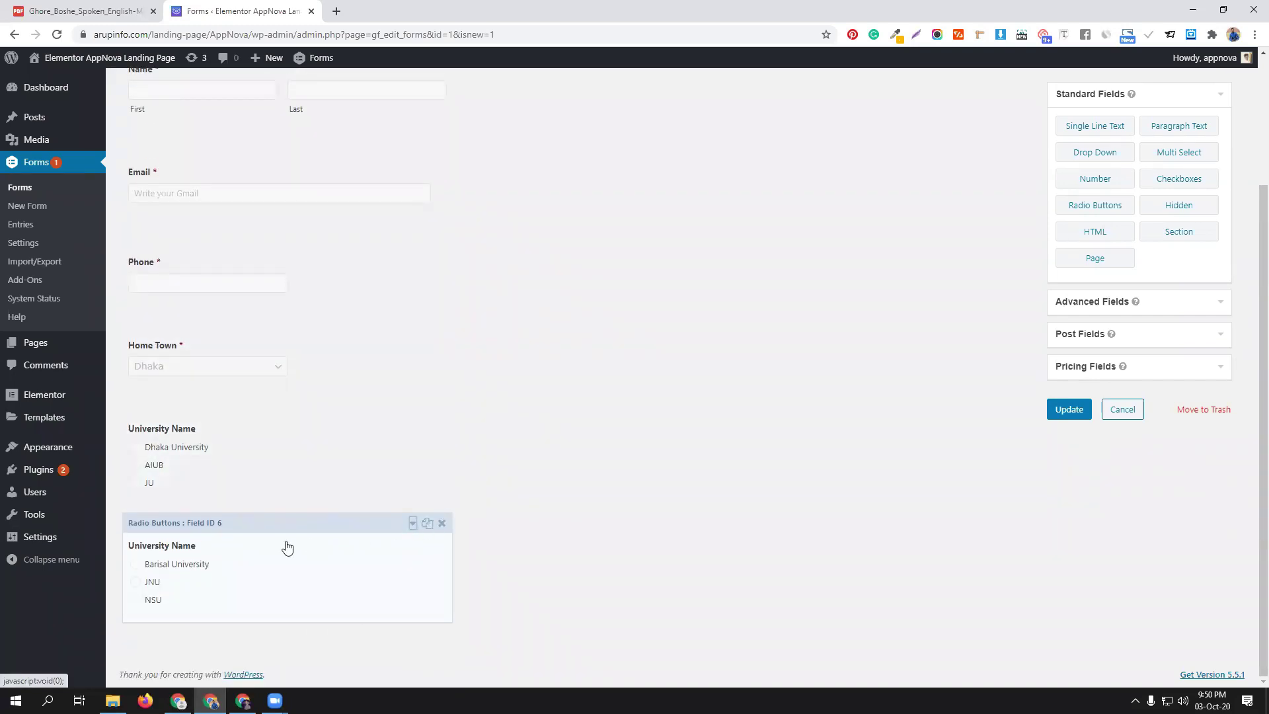
Change the third University Name field's choices to Sylhet University, SUST and CodemanBD
scroll(268, 529, "down", 2)
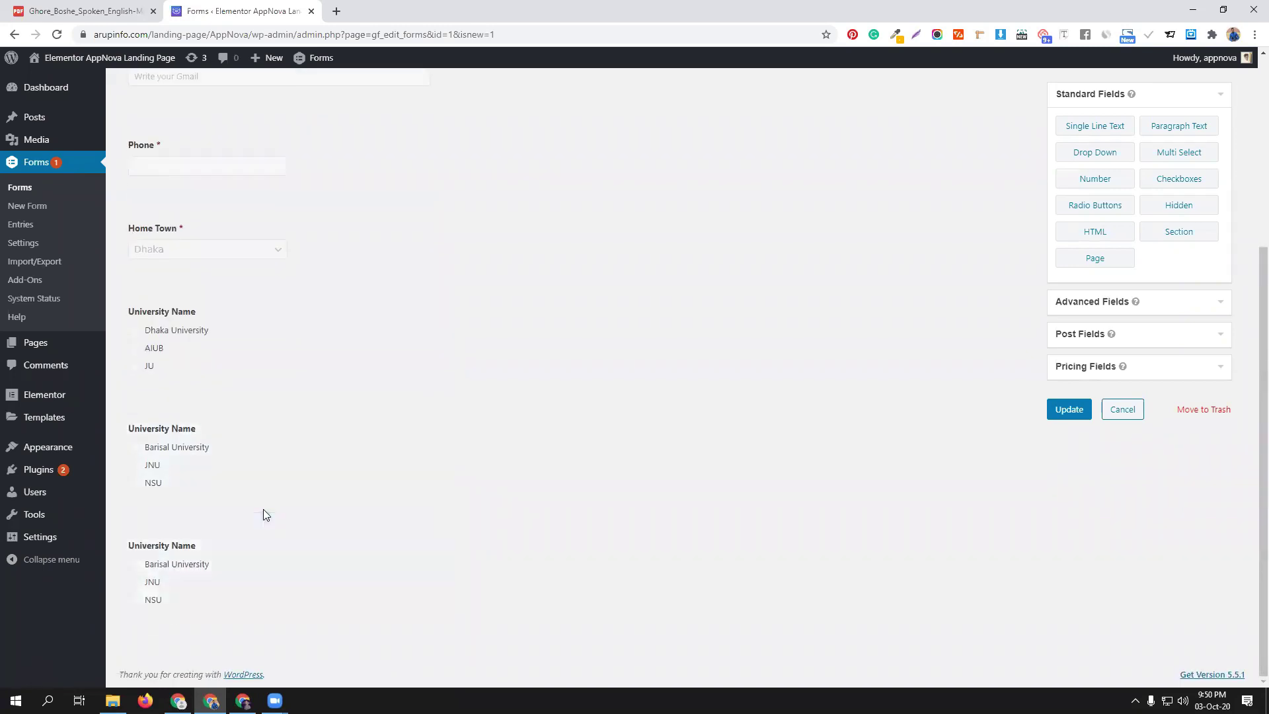
left_click(267, 537)
scroll(267, 537, "down", 6)
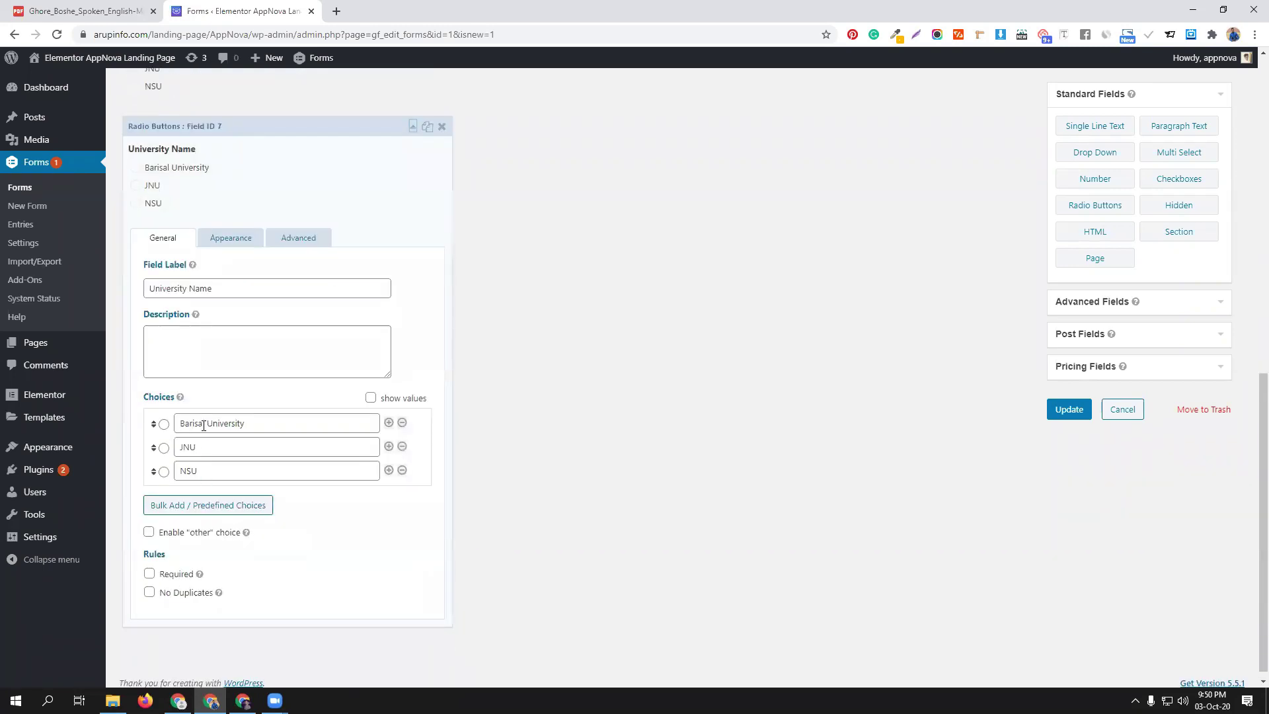
double_click(205, 424)
type("Sylhet")
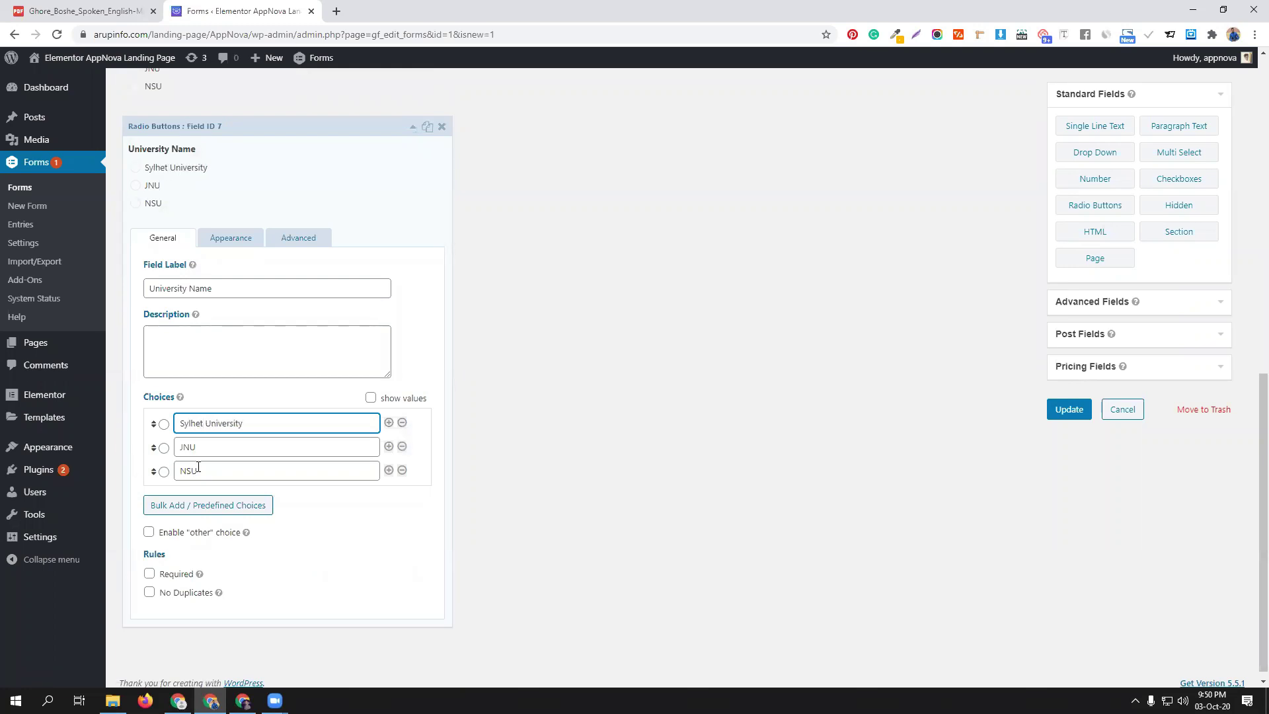
left_click(202, 447)
double_click(202, 447)
type("SUST")
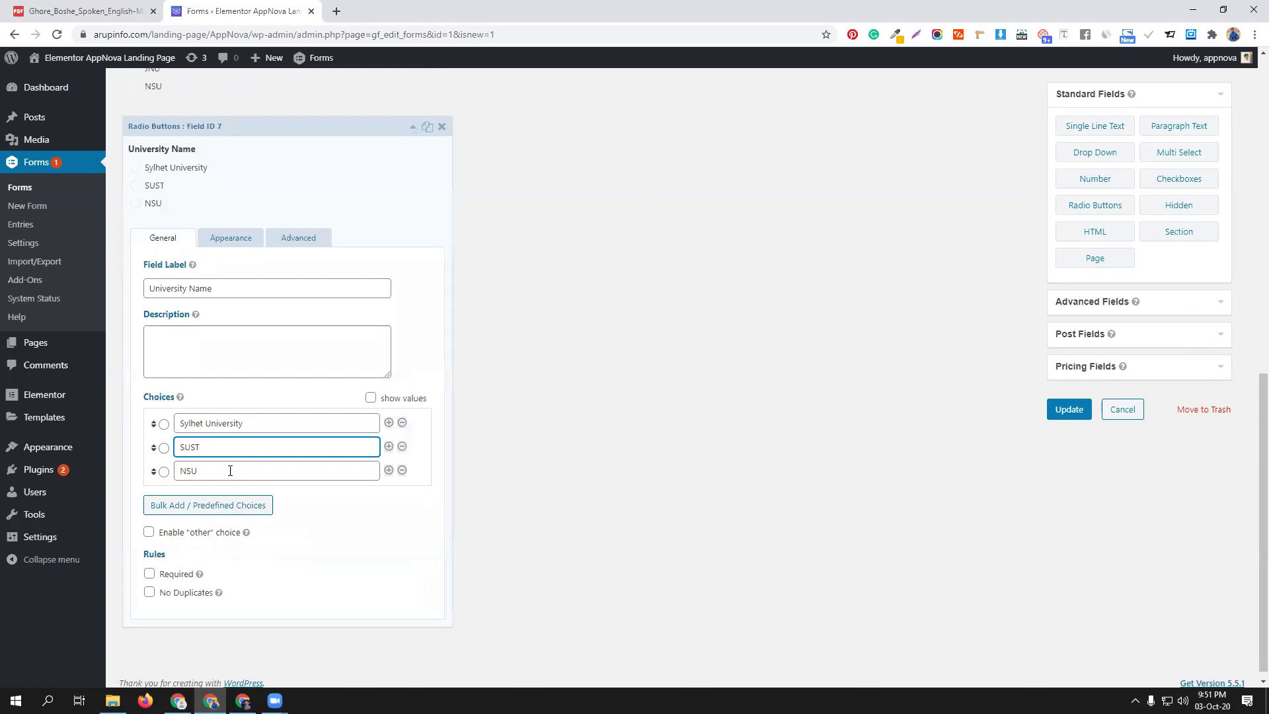
double_click(220, 471)
type("CodemanBD")
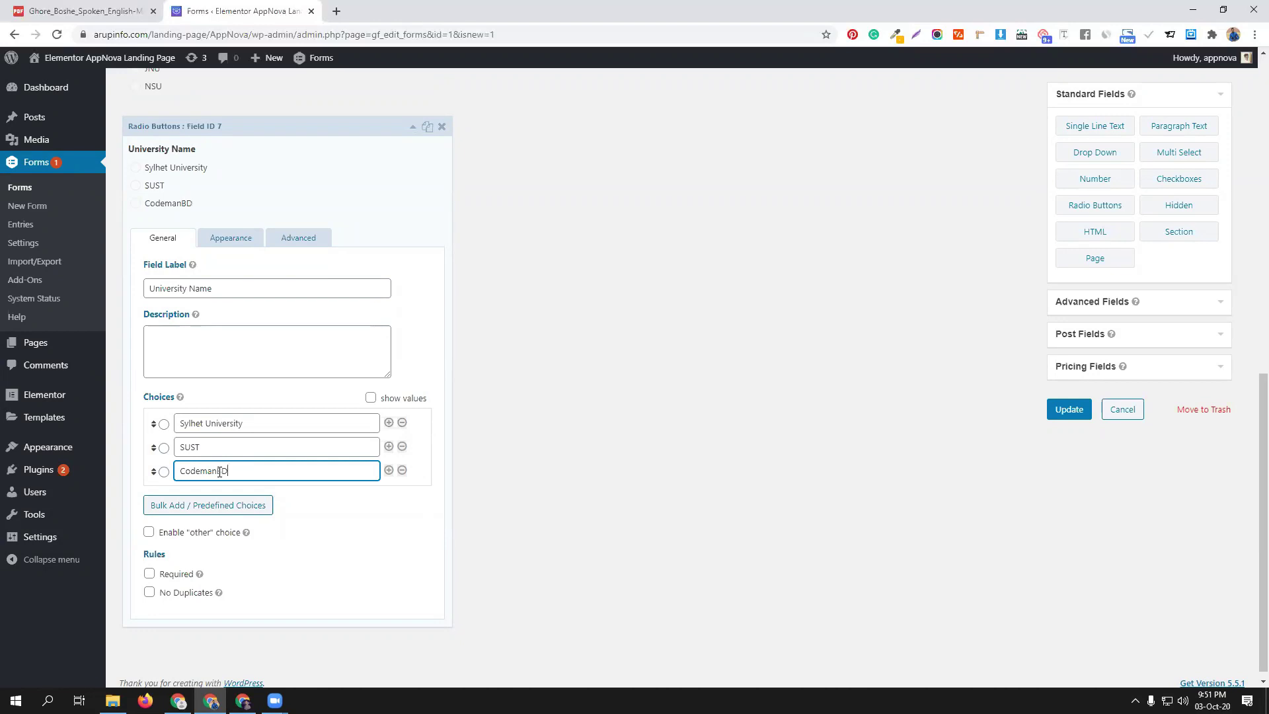
left_click(300, 237)
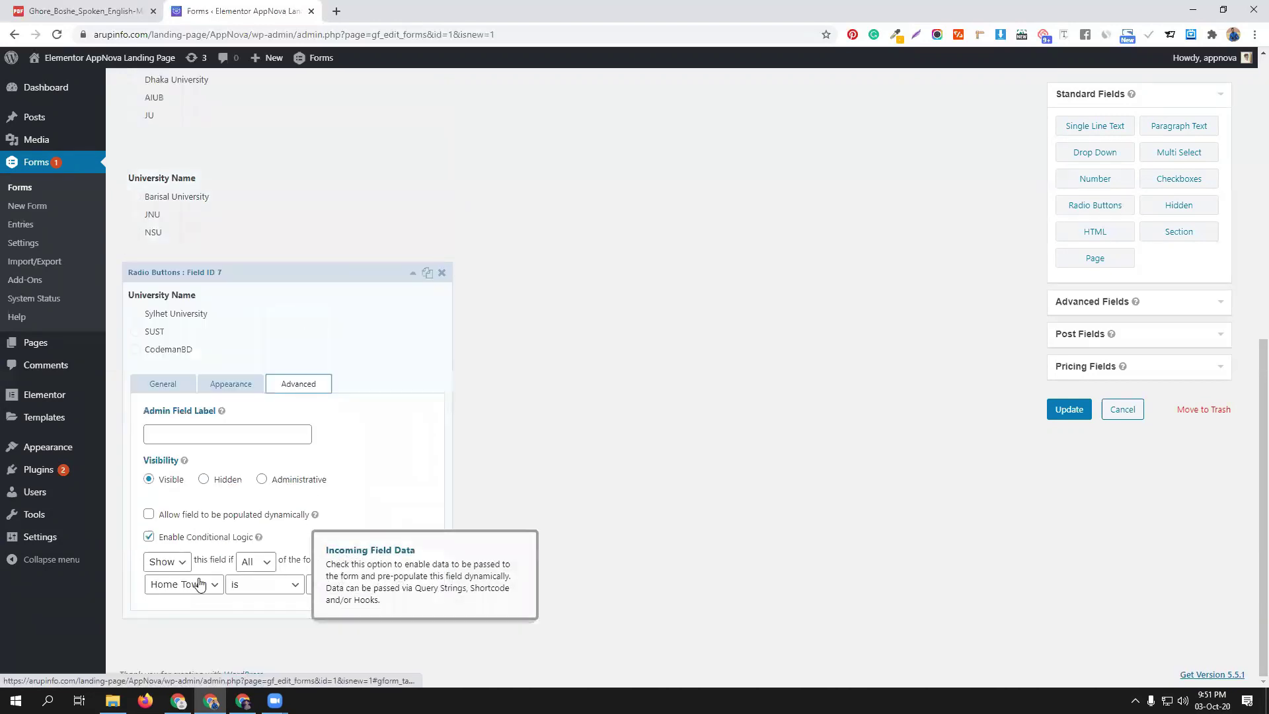
Change the third field's condition to Home Town is Sylhet and save the form
left_click(343, 585)
left_click(338, 624)
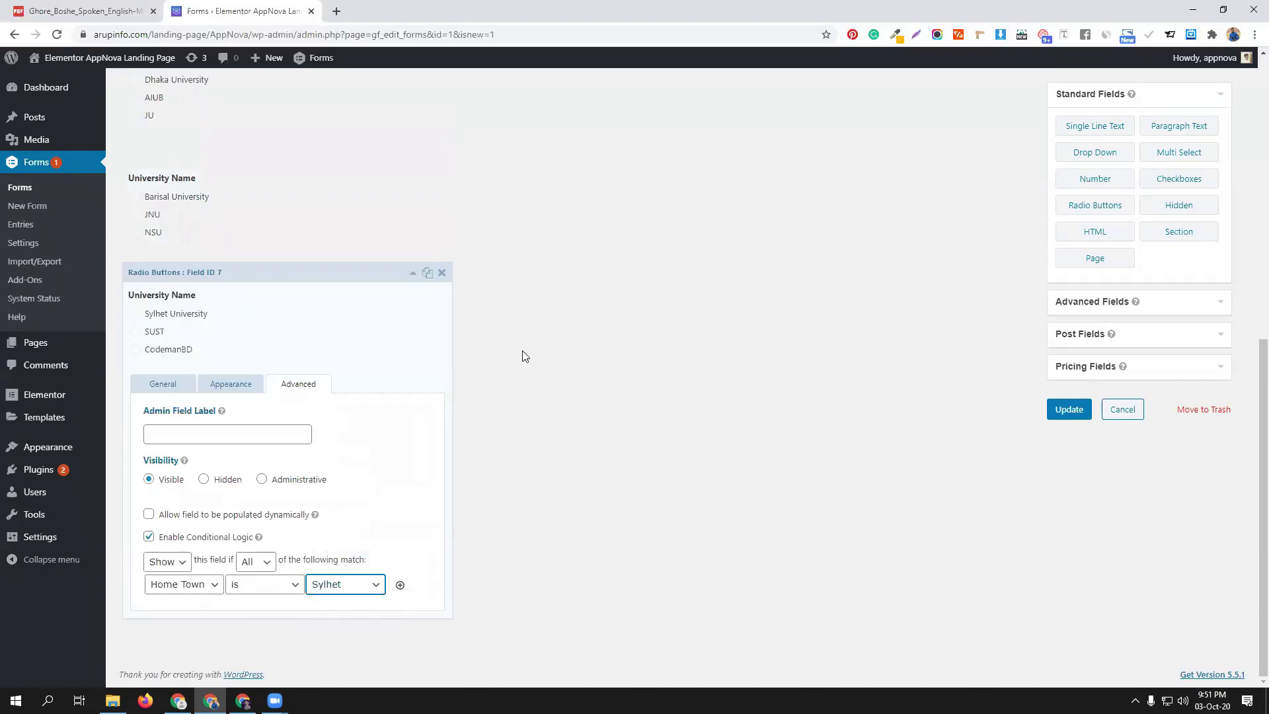
left_click(1065, 411)
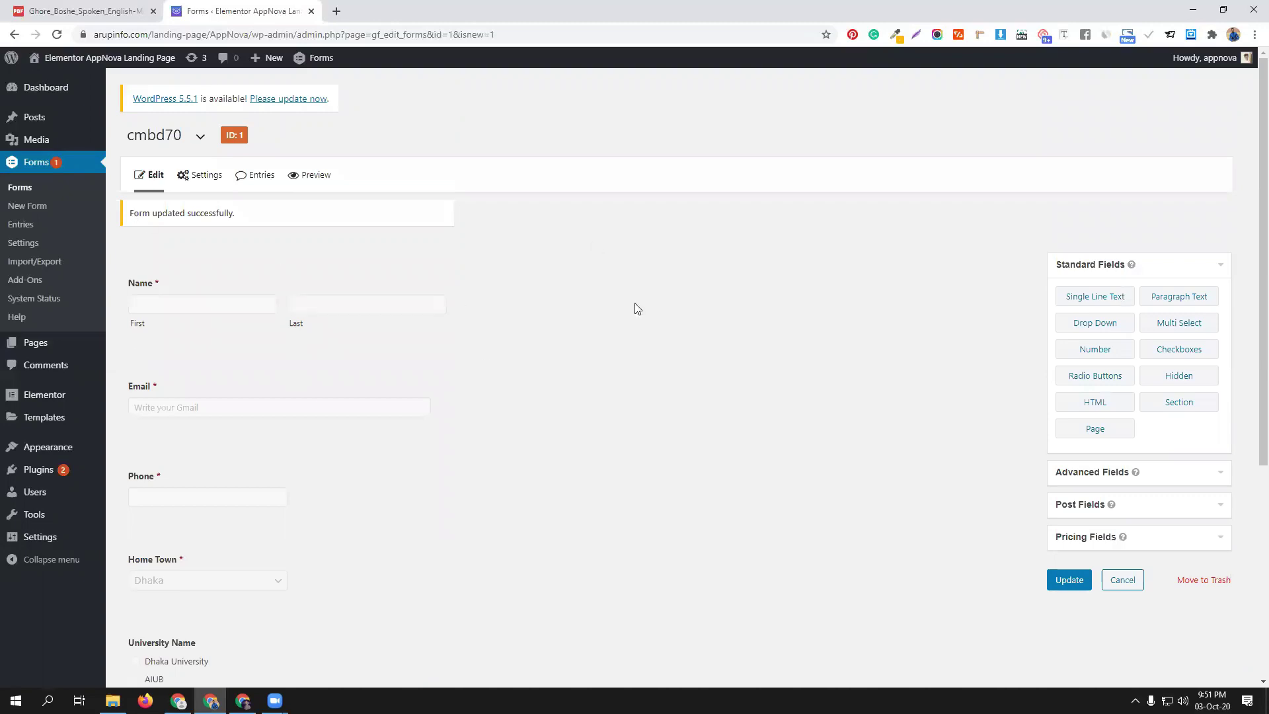
scroll(512, 300, "down", 1)
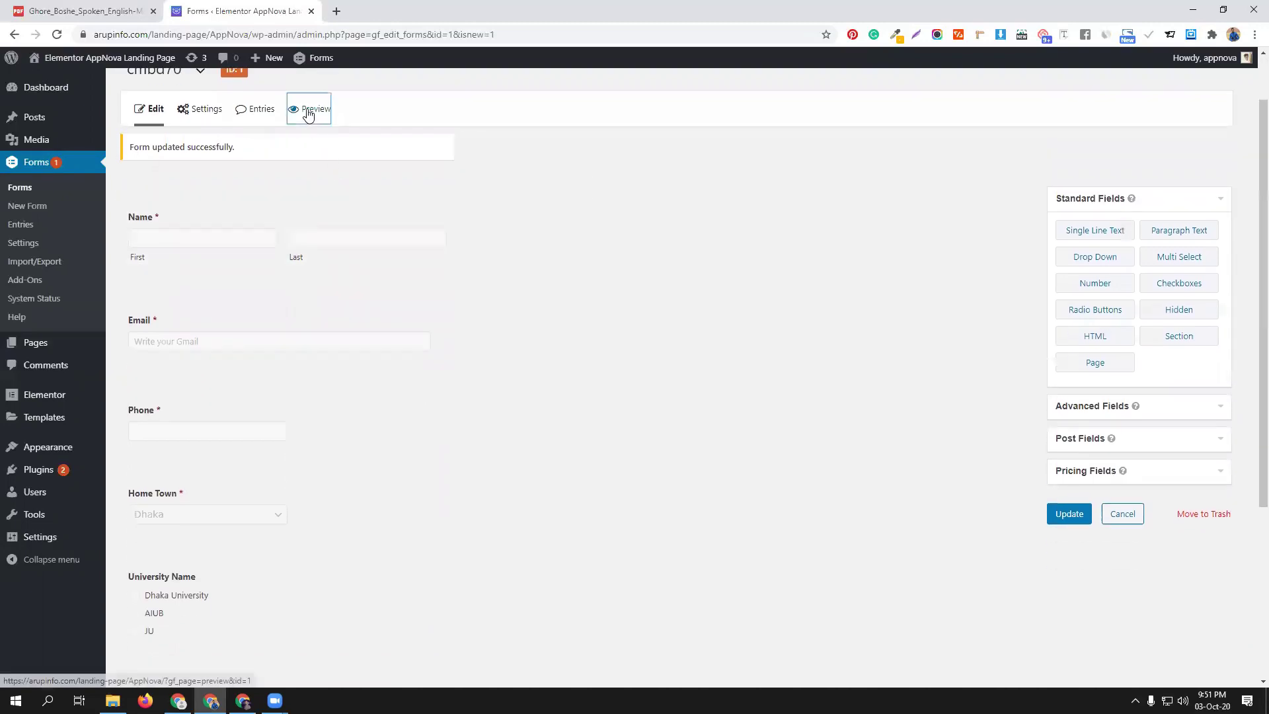
Preview form cmbd70, testing Home Town Barisal then Sylhet, and return to the editor
left_click(308, 111)
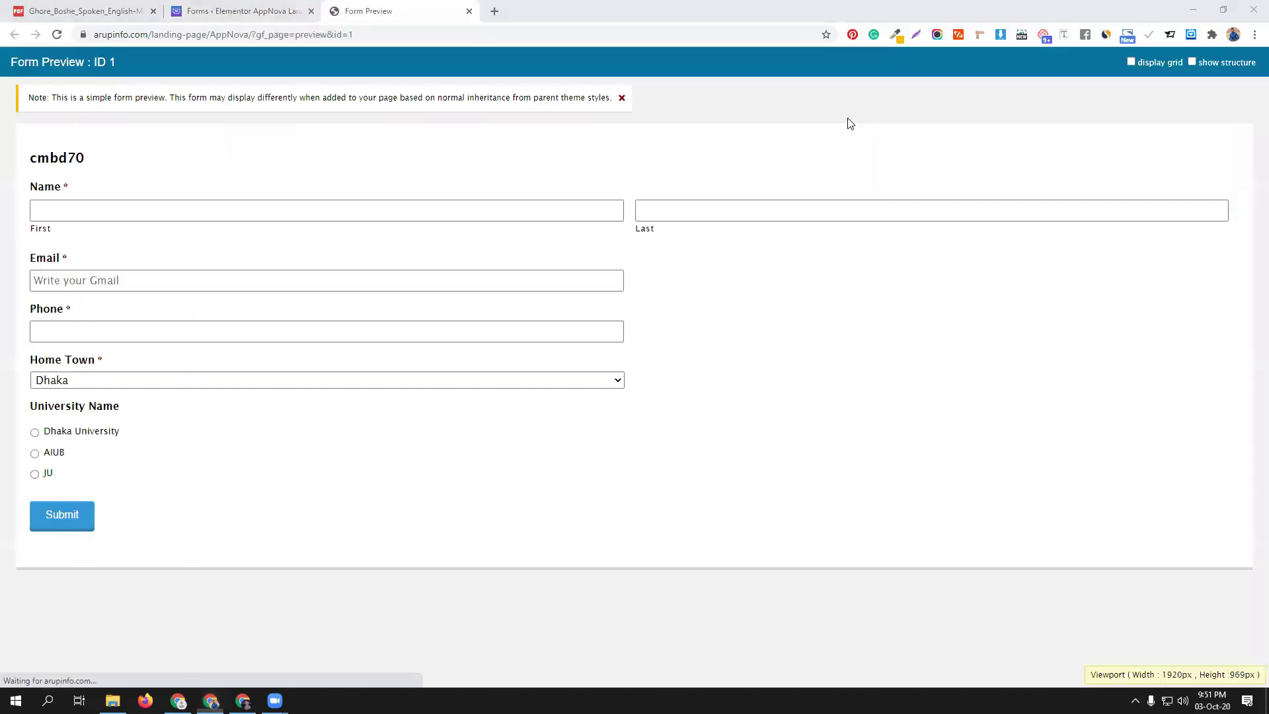
left_click(61, 214)
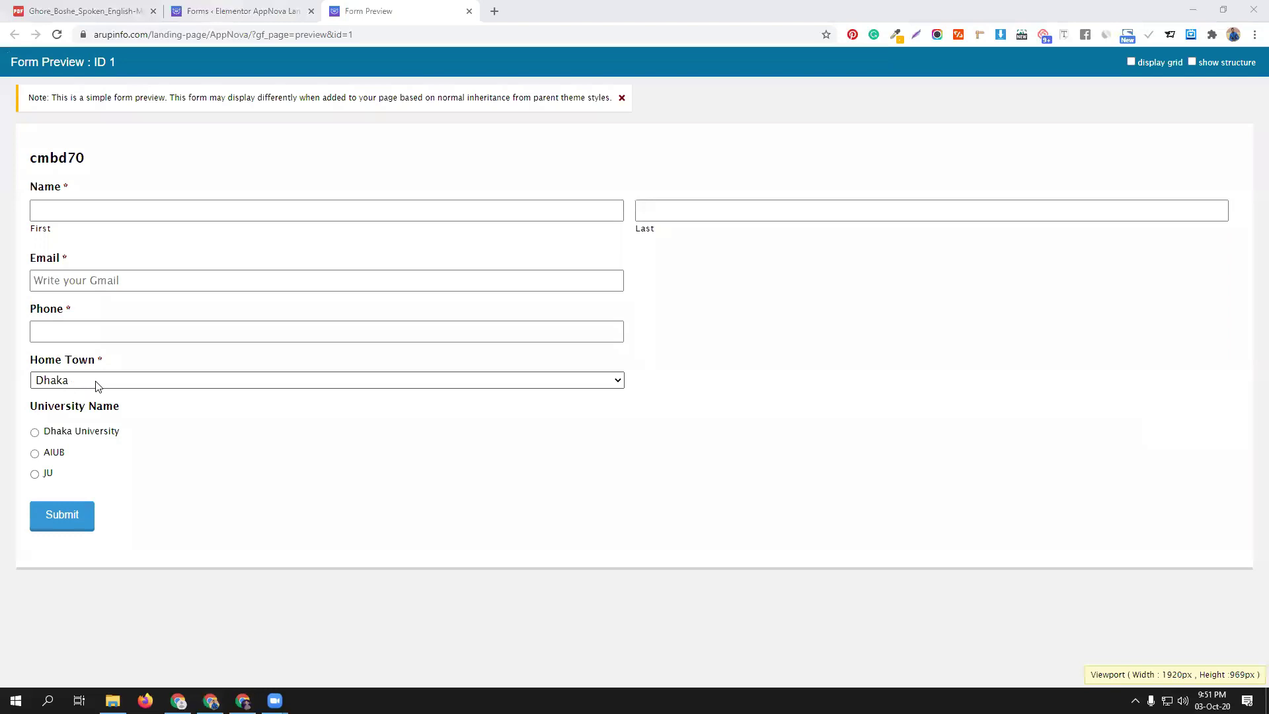
left_click(141, 385)
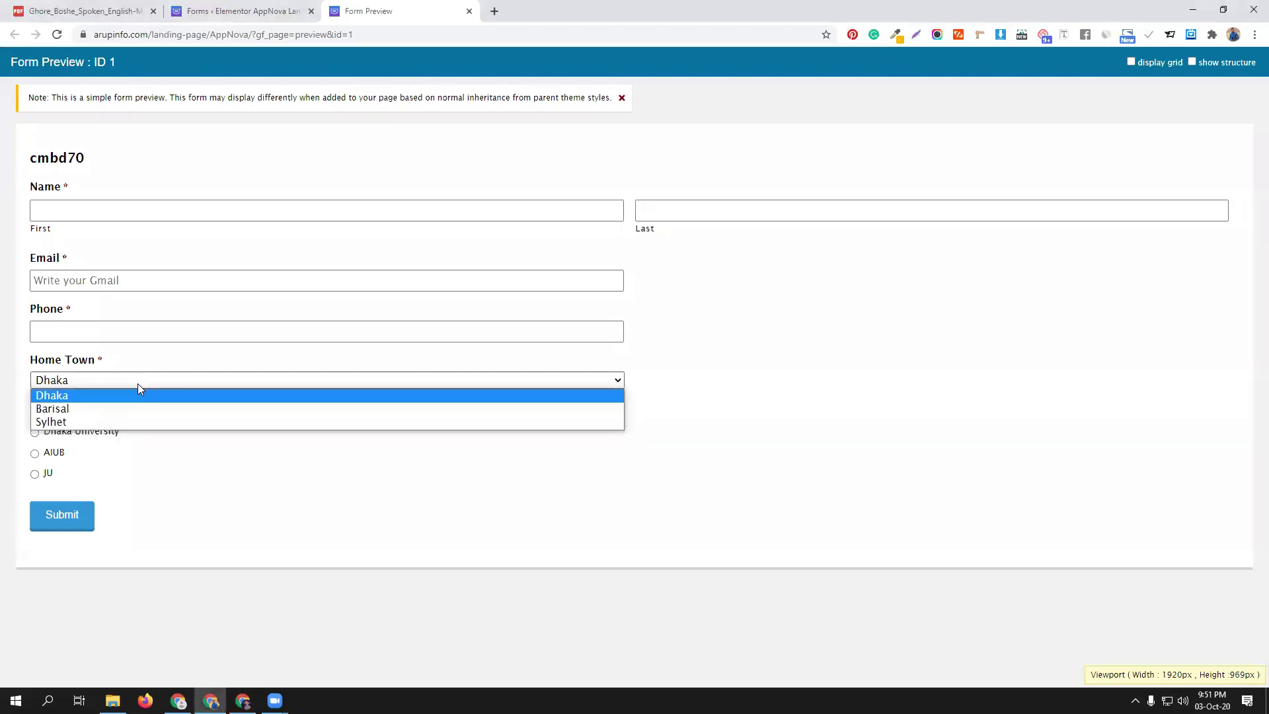
left_click(119, 411)
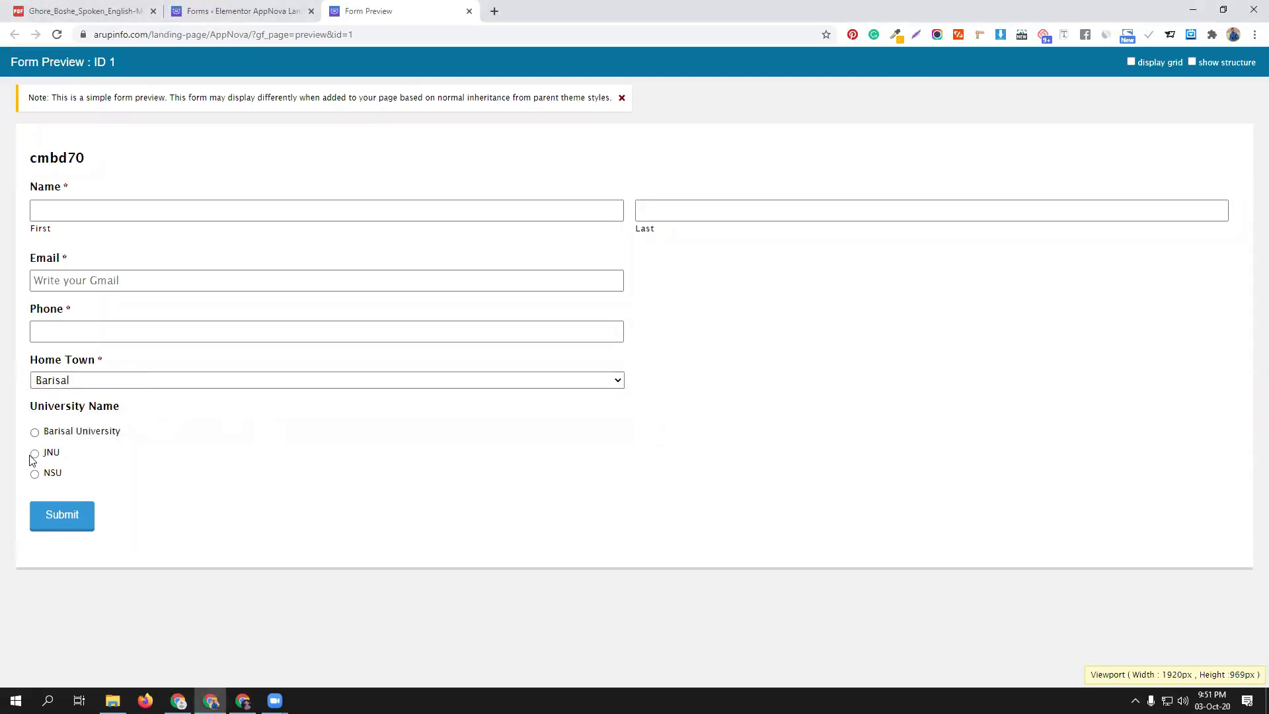
left_click(165, 380)
left_click(140, 421)
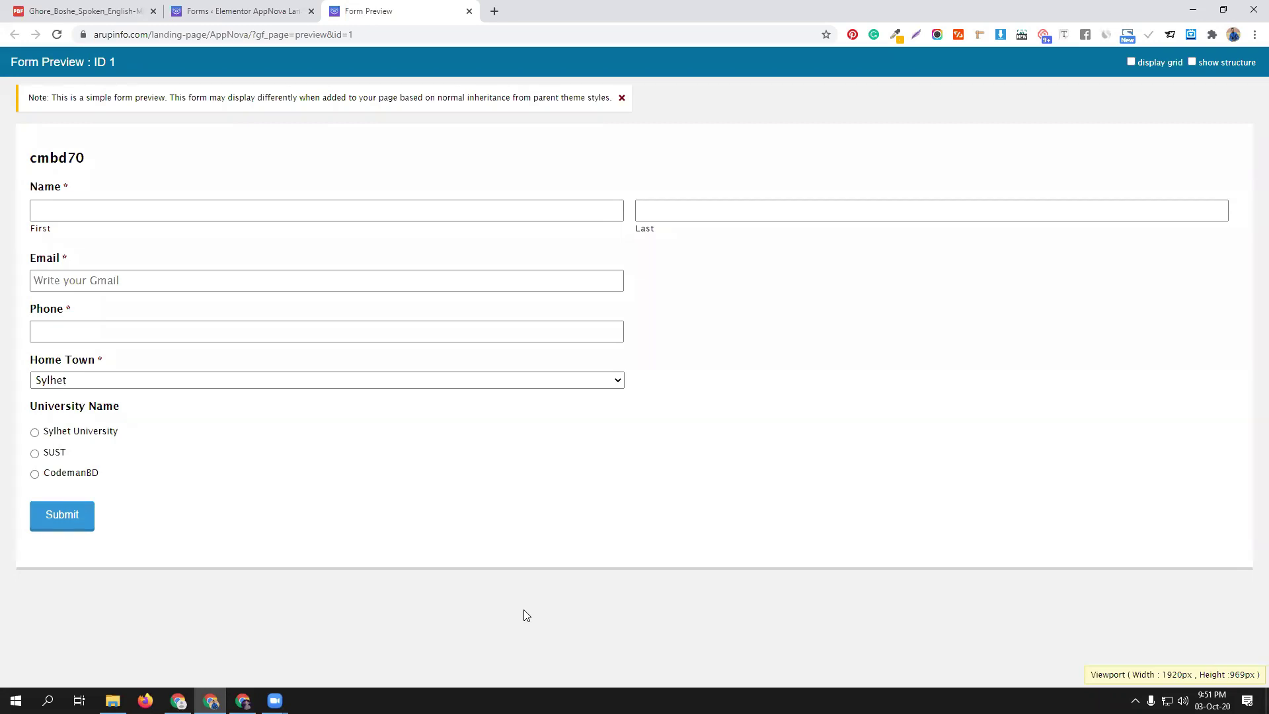
left_click(242, 11)
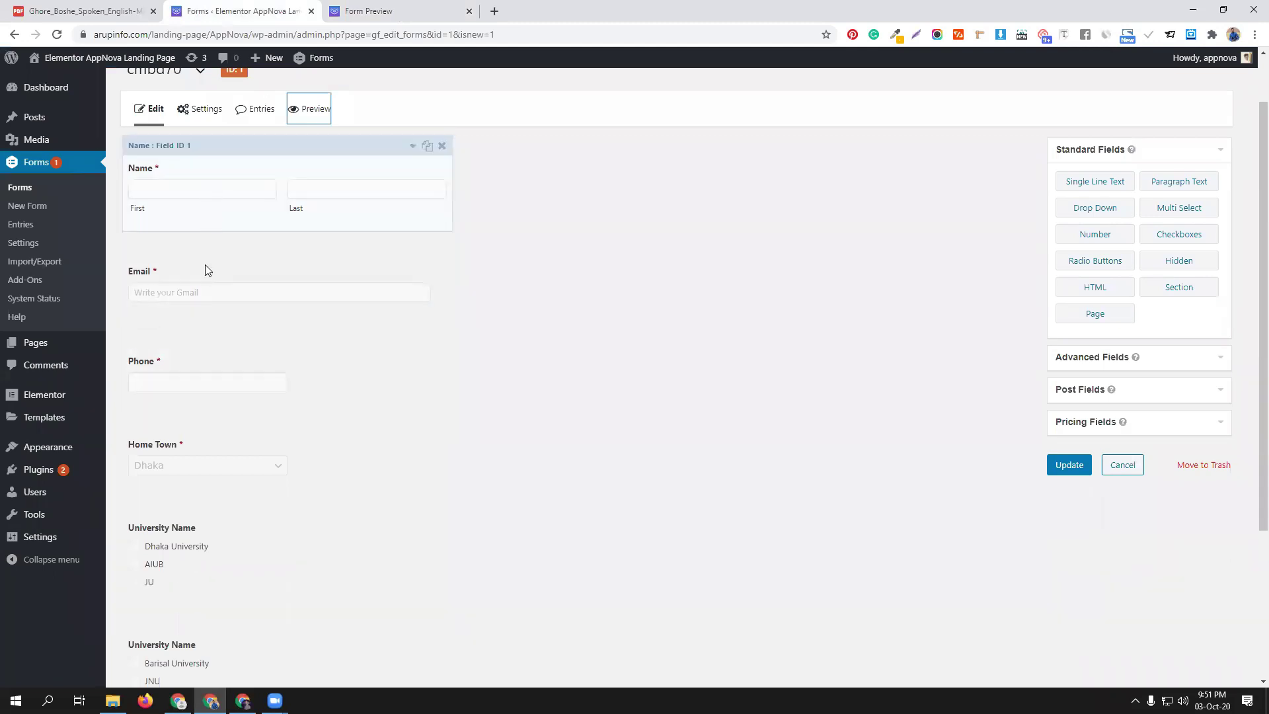
scroll(278, 473, "down", 3)
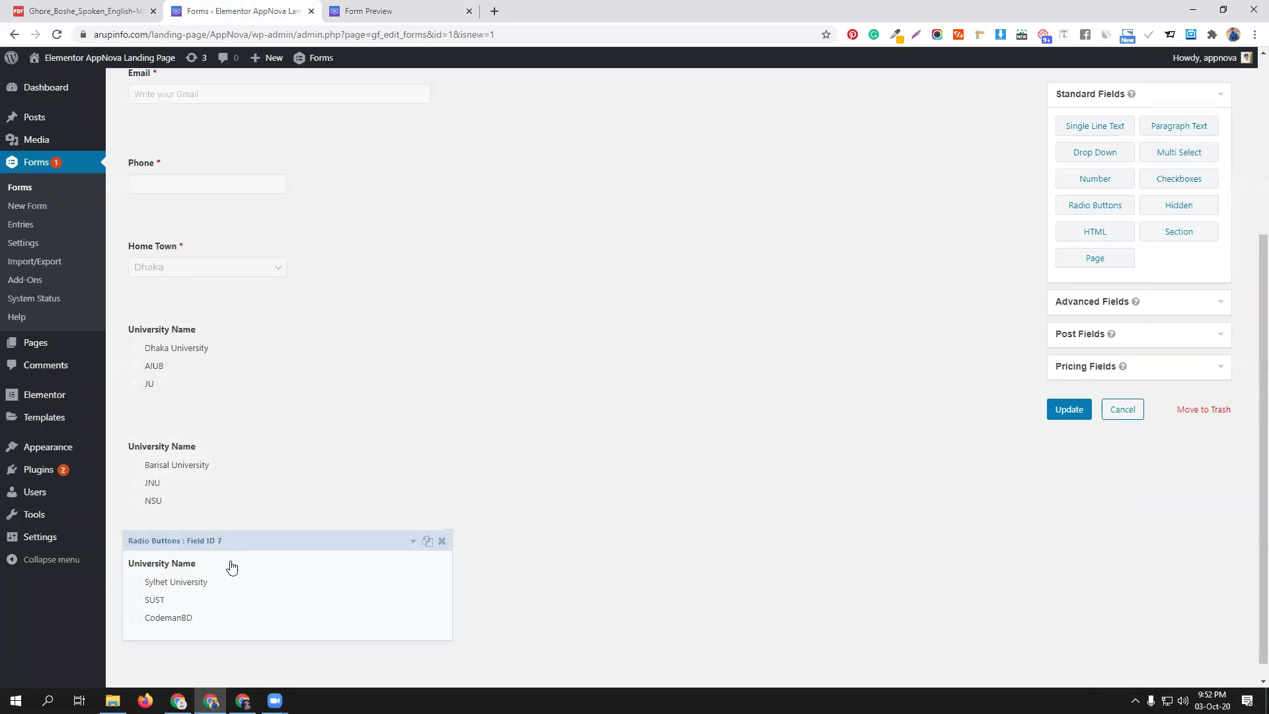
left_click(403, 10)
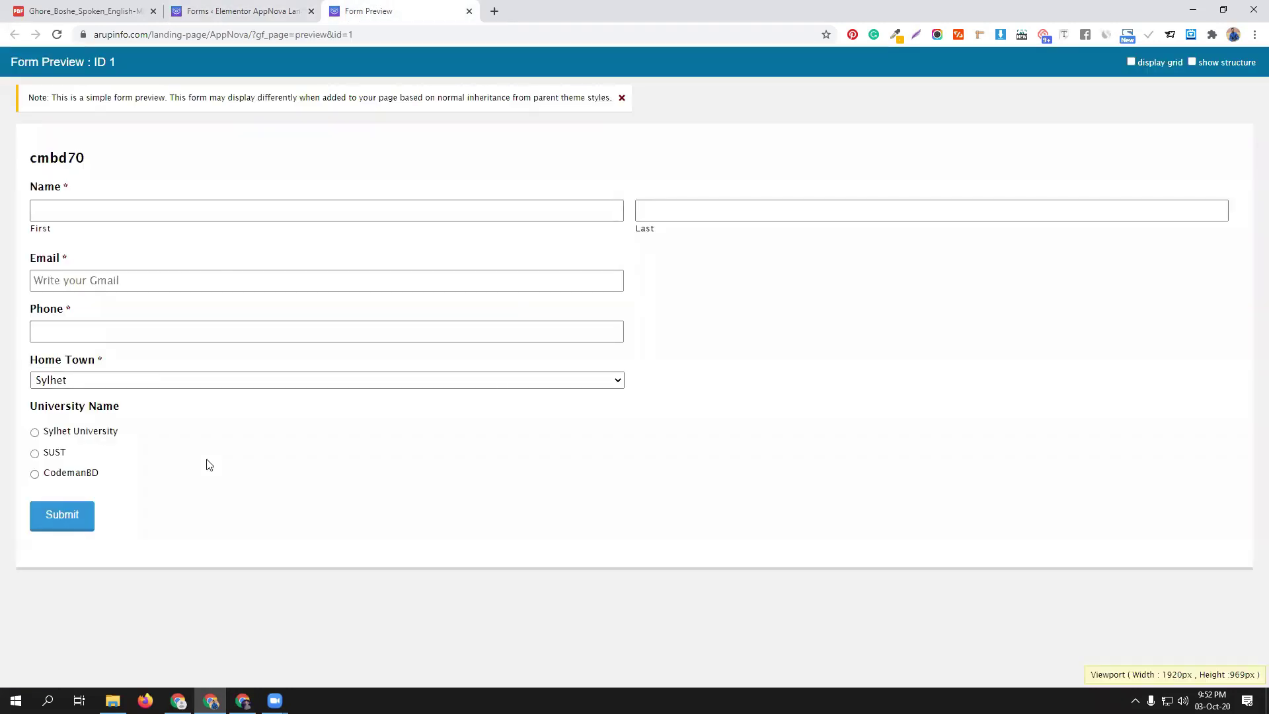
left_click(86, 381)
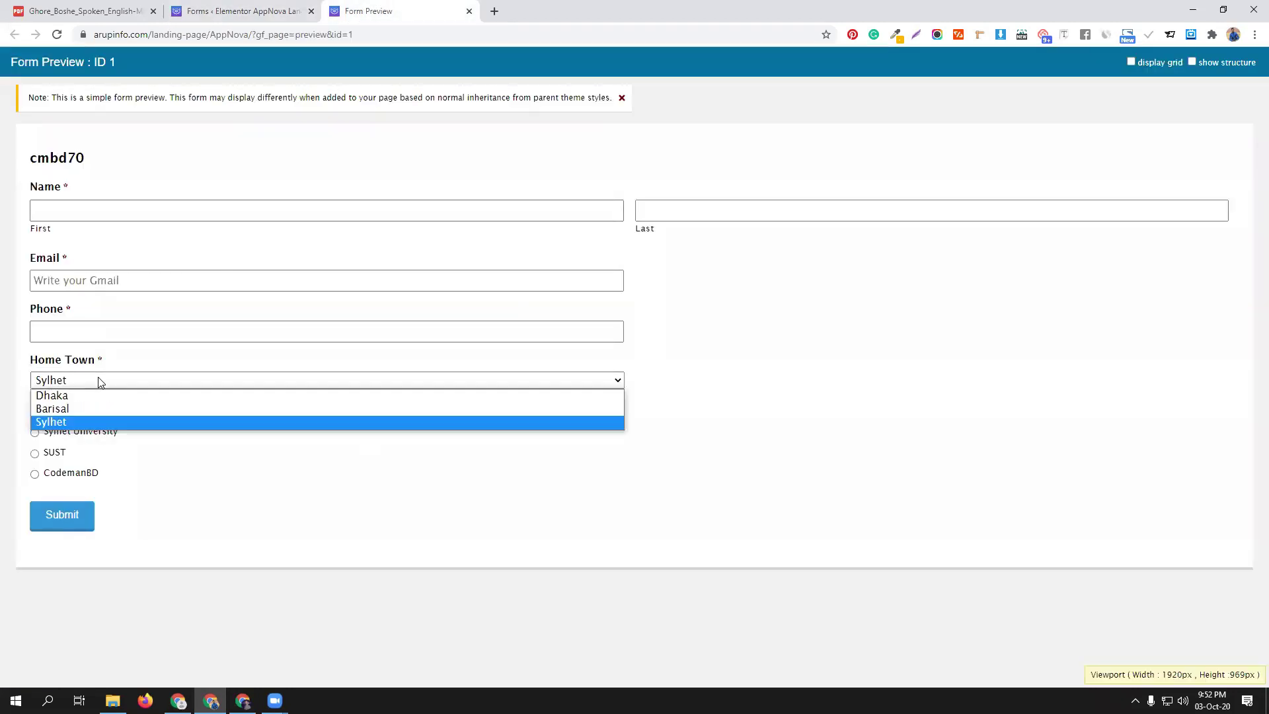
left_click(93, 410)
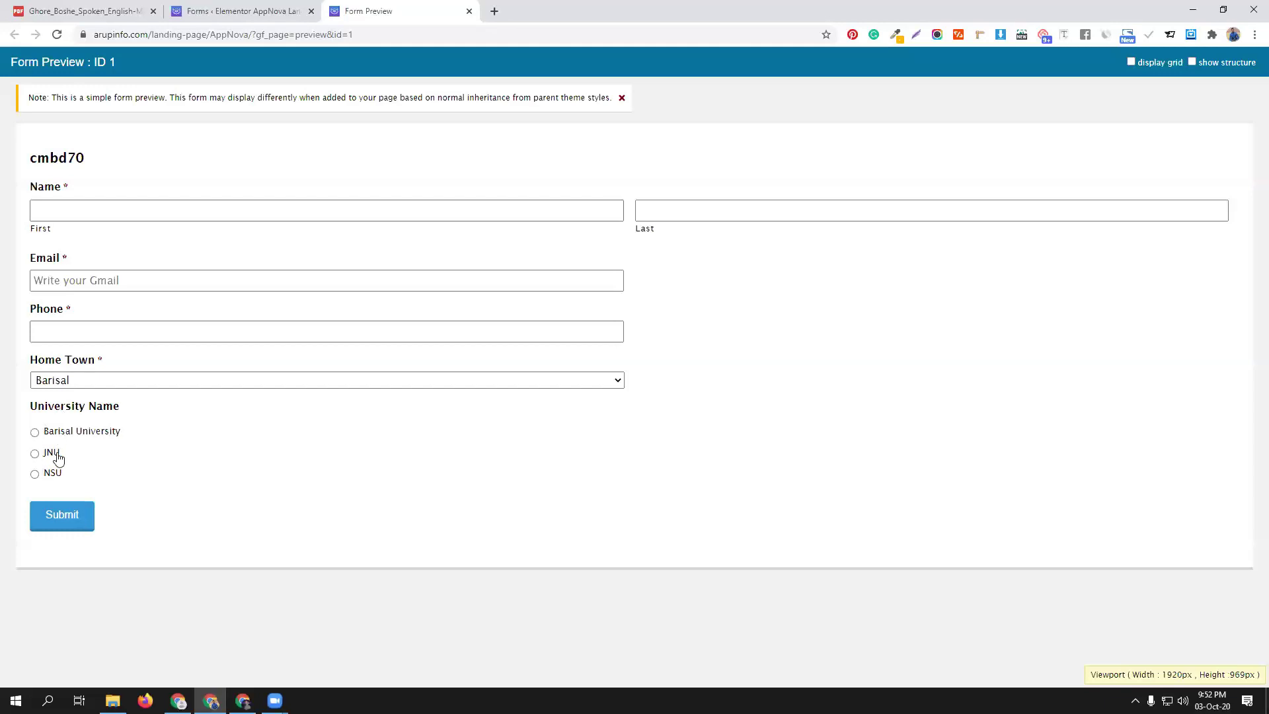
left_click(125, 383)
left_click(119, 395)
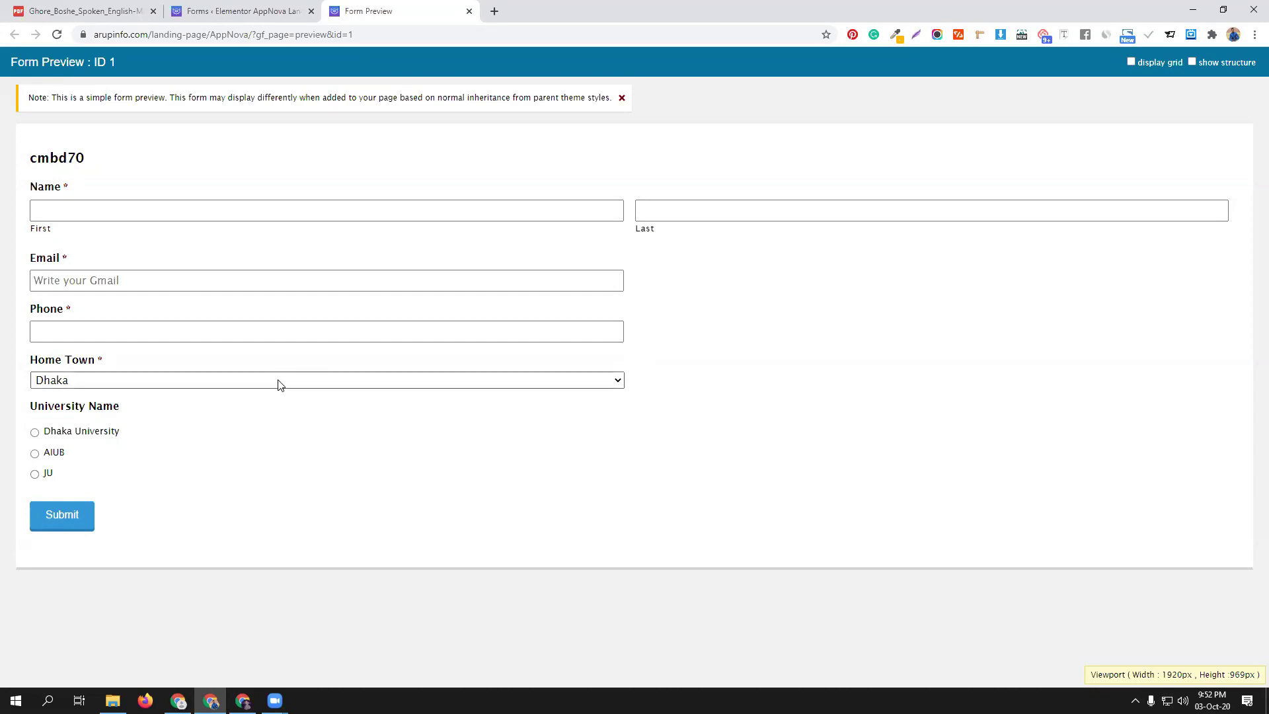
left_click(94, 384)
left_click(89, 405)
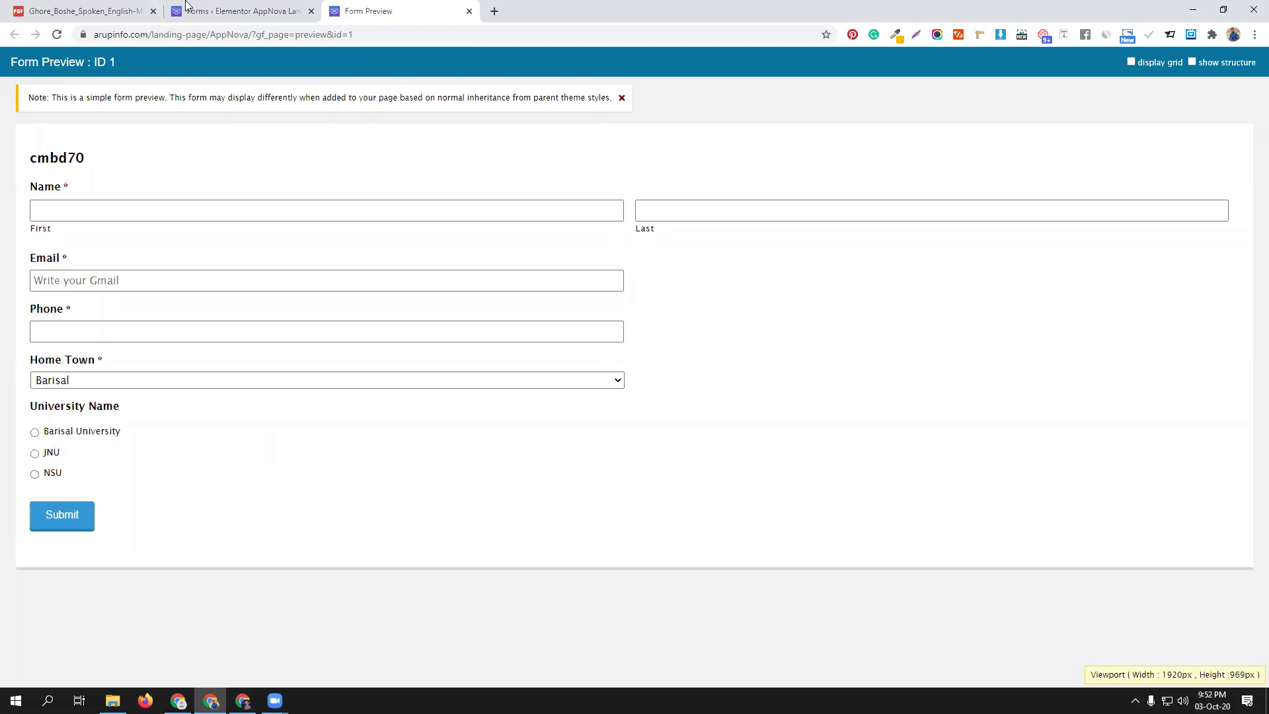
left_click(242, 11)
Review field ID 7's conditional logic for Home Town Sylhet, then close its settings
left_click(312, 525)
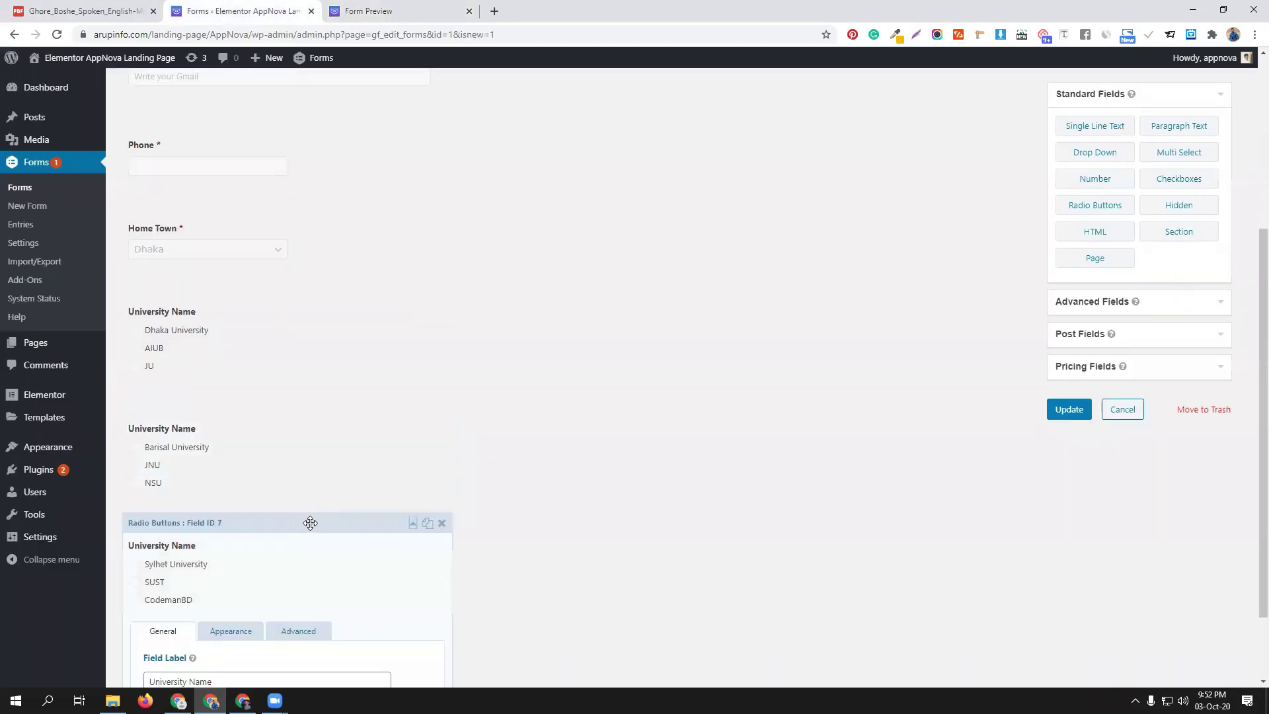
scroll(311, 525, "down", 4)
left_click(310, 383)
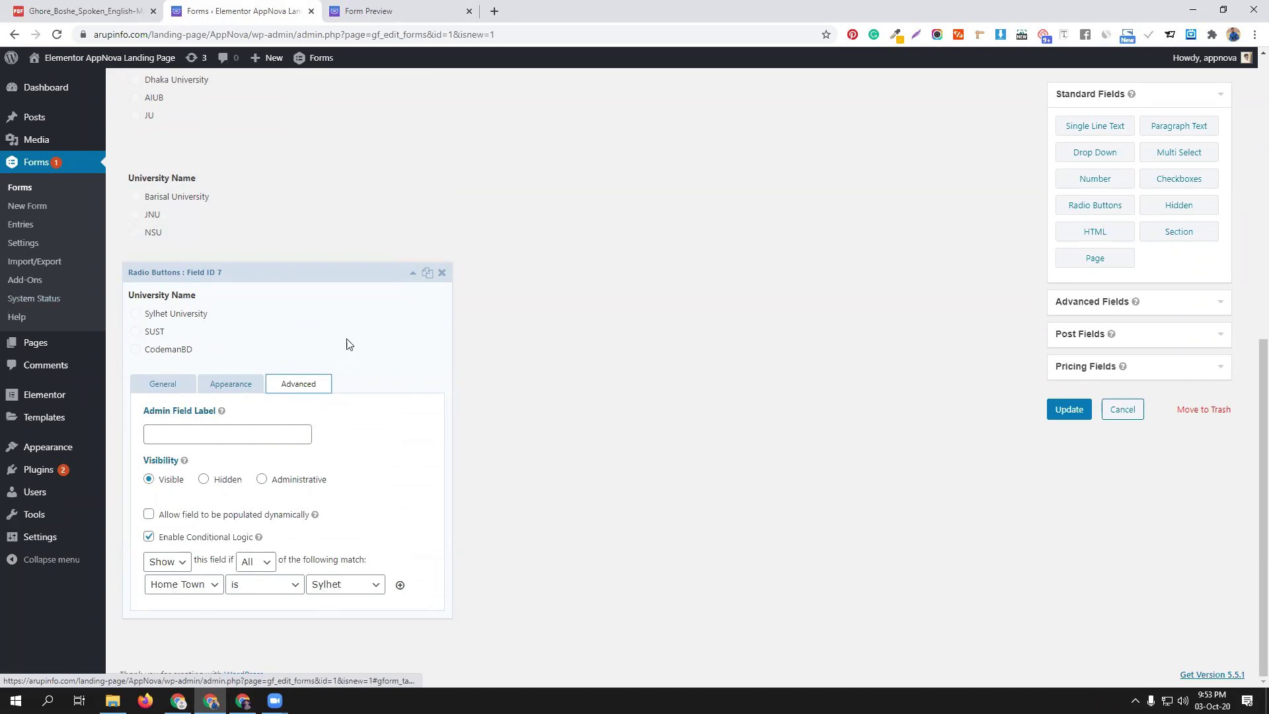
left_click(413, 272)
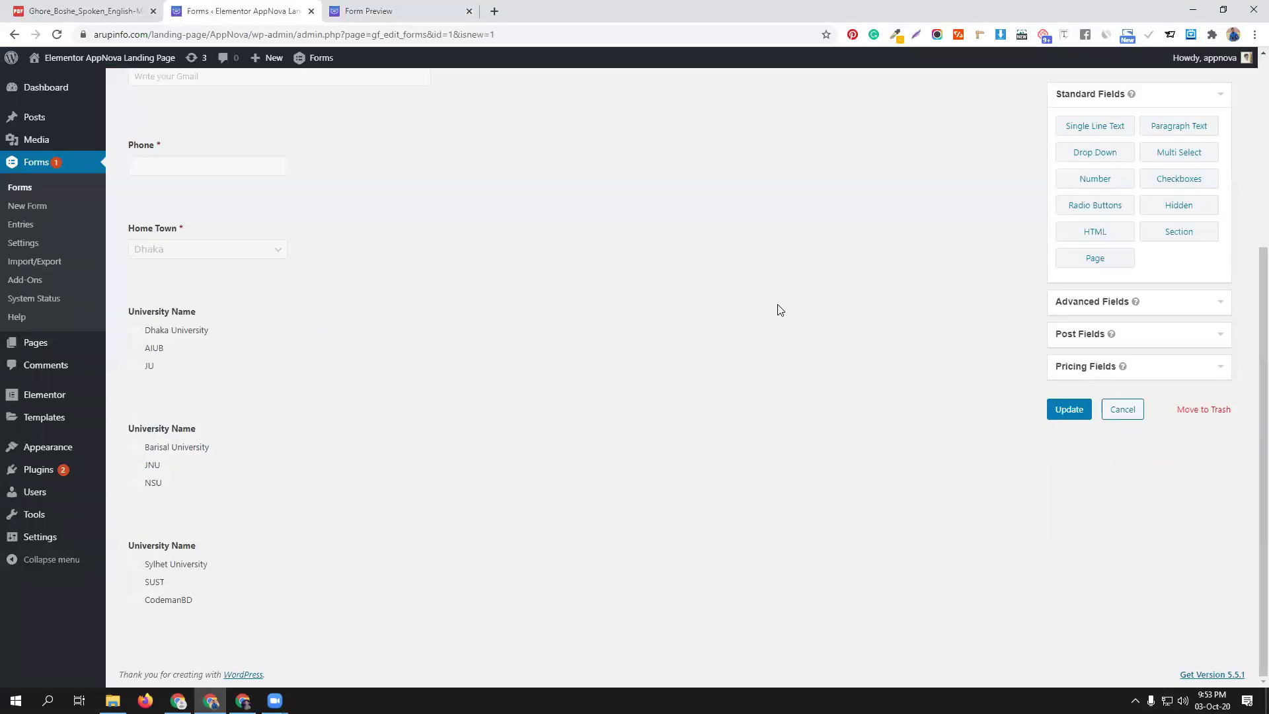
Add a single-line text field labelled CGPA and mark it required
left_click(1094, 129)
scroll(283, 549, "down", 1)
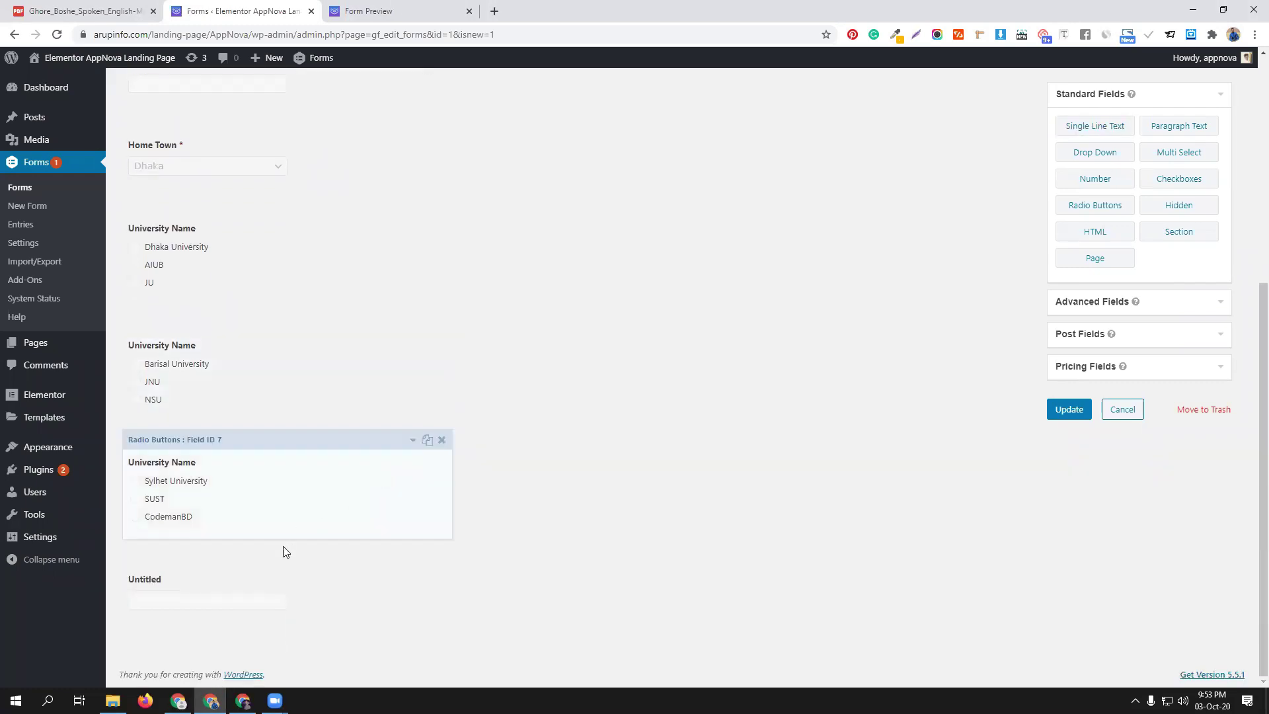
left_click(295, 578)
scroll(206, 461, "down", 5)
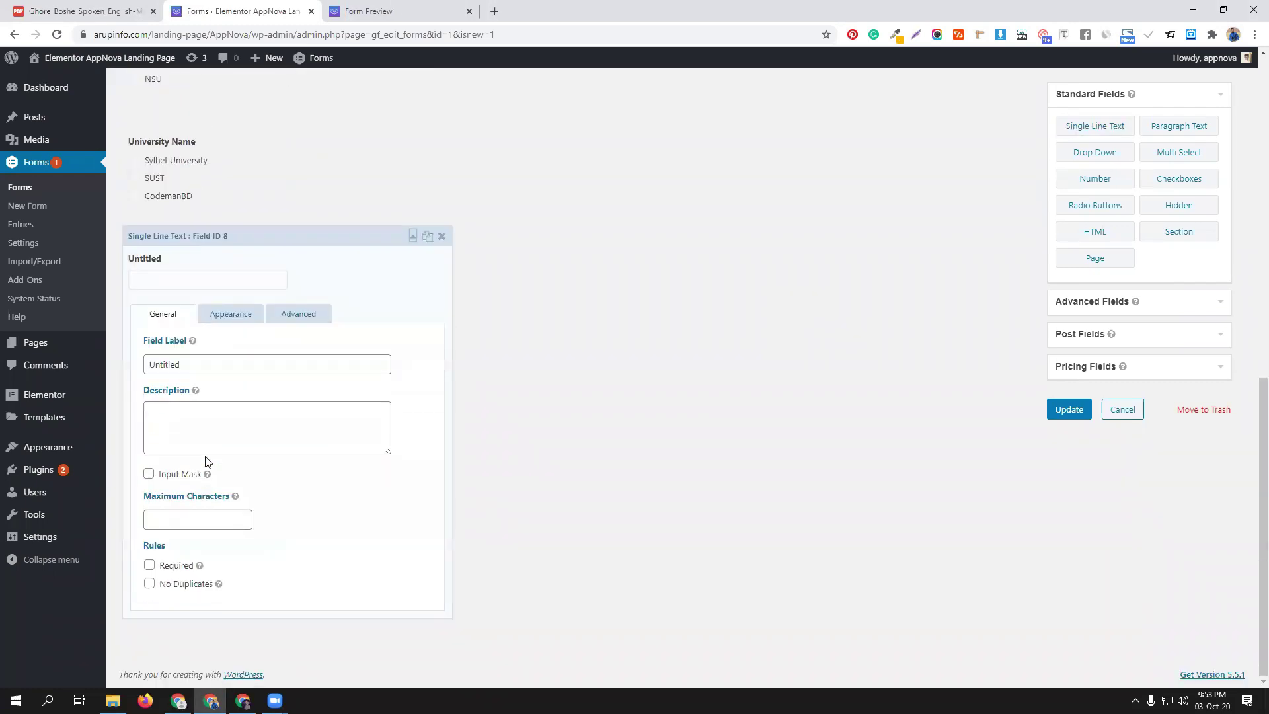
double_click(189, 361)
type("CGPA")
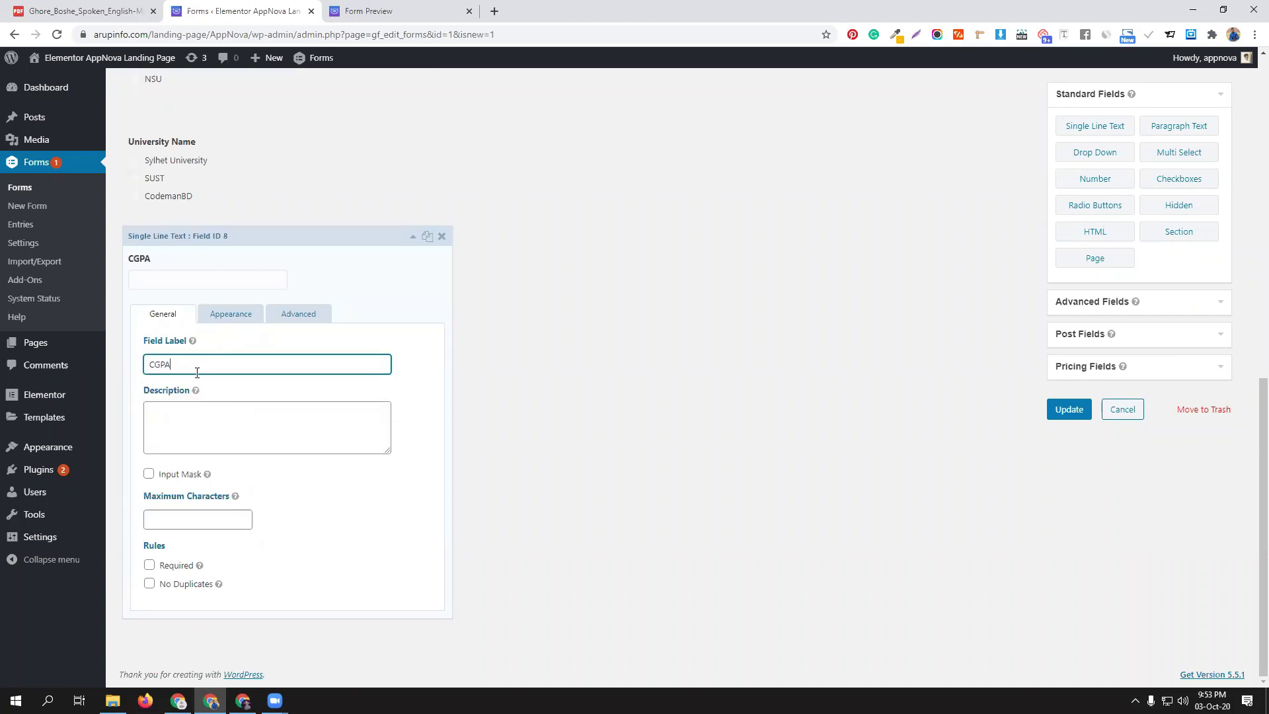
left_click(149, 566)
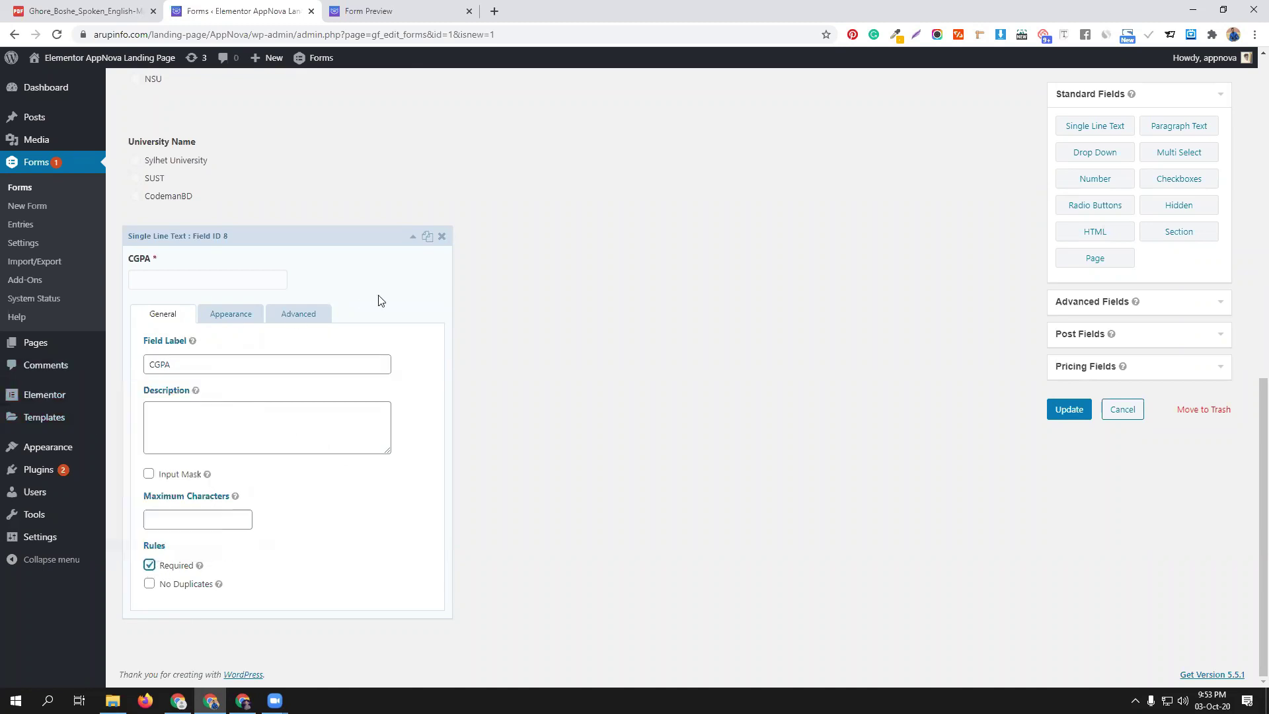
left_click(412, 237)
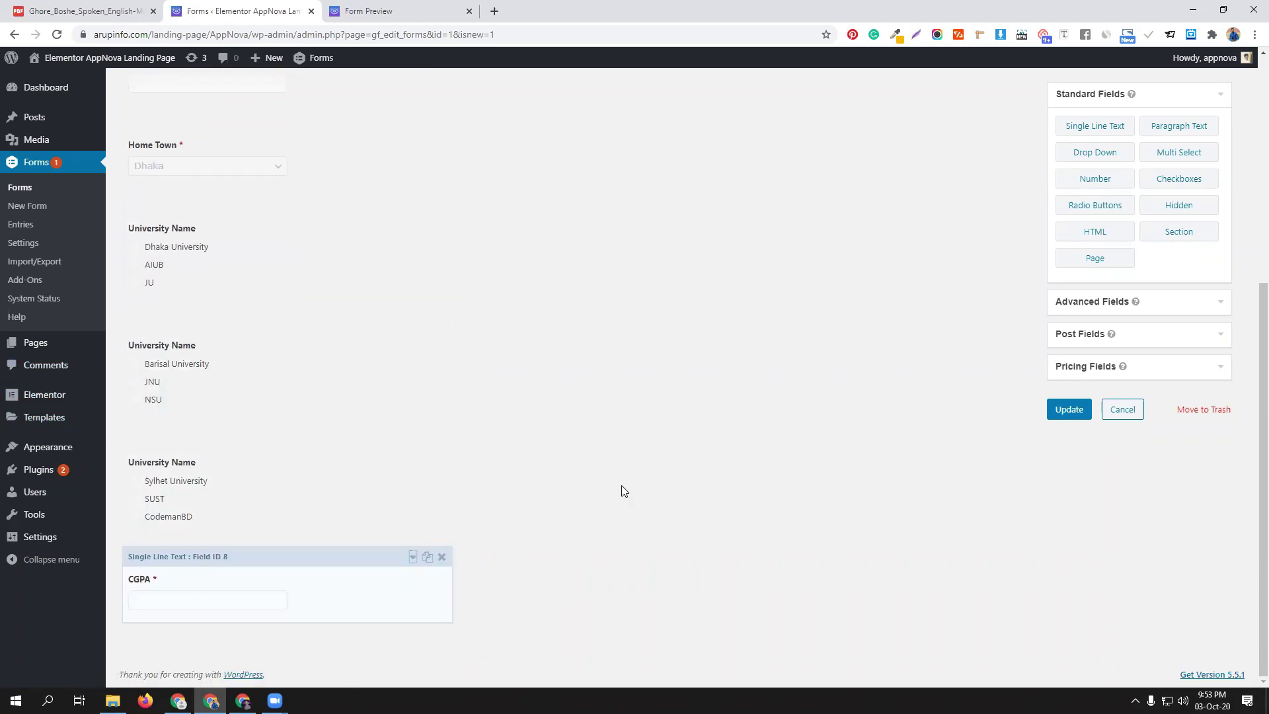
Review the CGPA field's label visibility and description placement, keep both unchanged, and collapse it
left_click(349, 556)
scroll(310, 528, "down", 3)
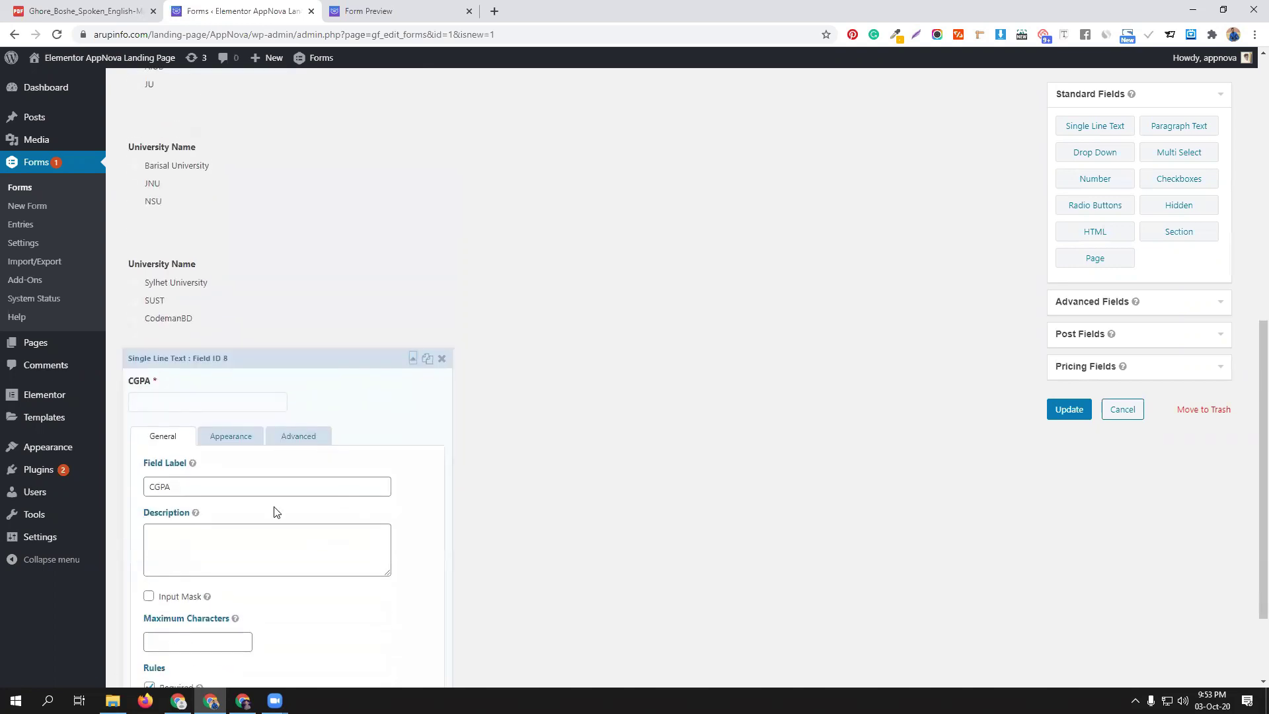
left_click(238, 437)
scroll(280, 477, "down", 2)
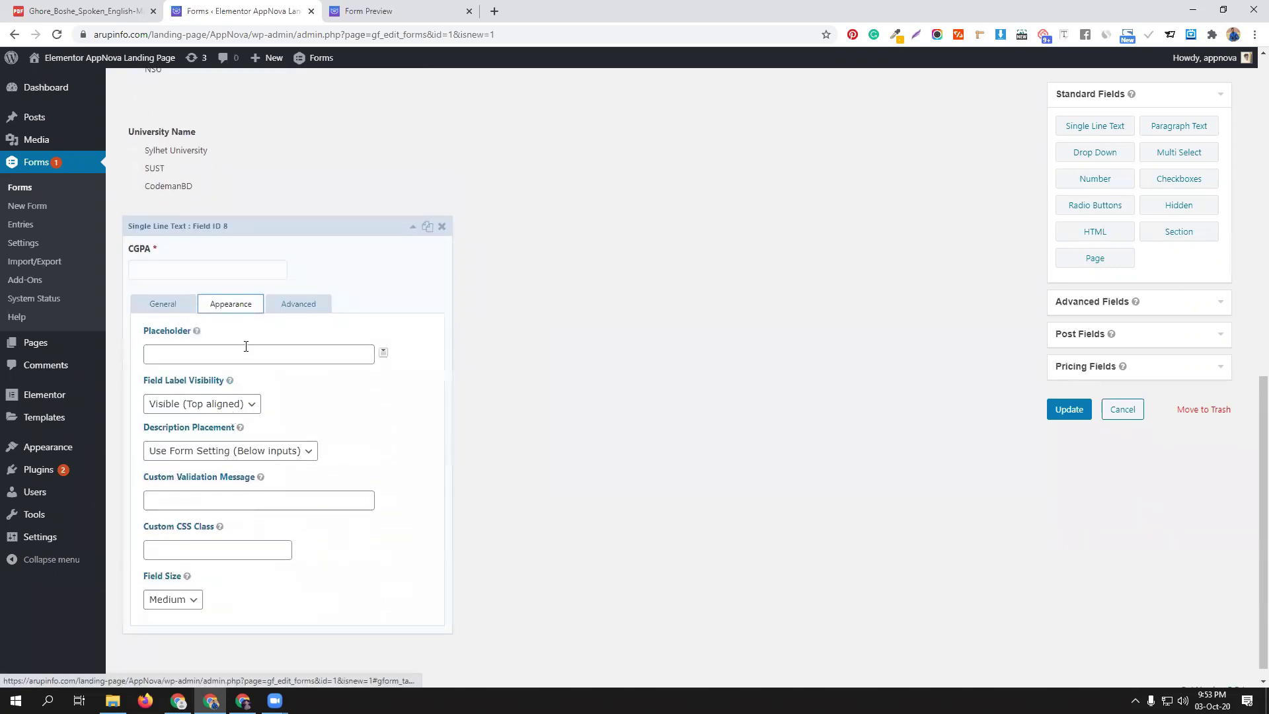
left_click(251, 404)
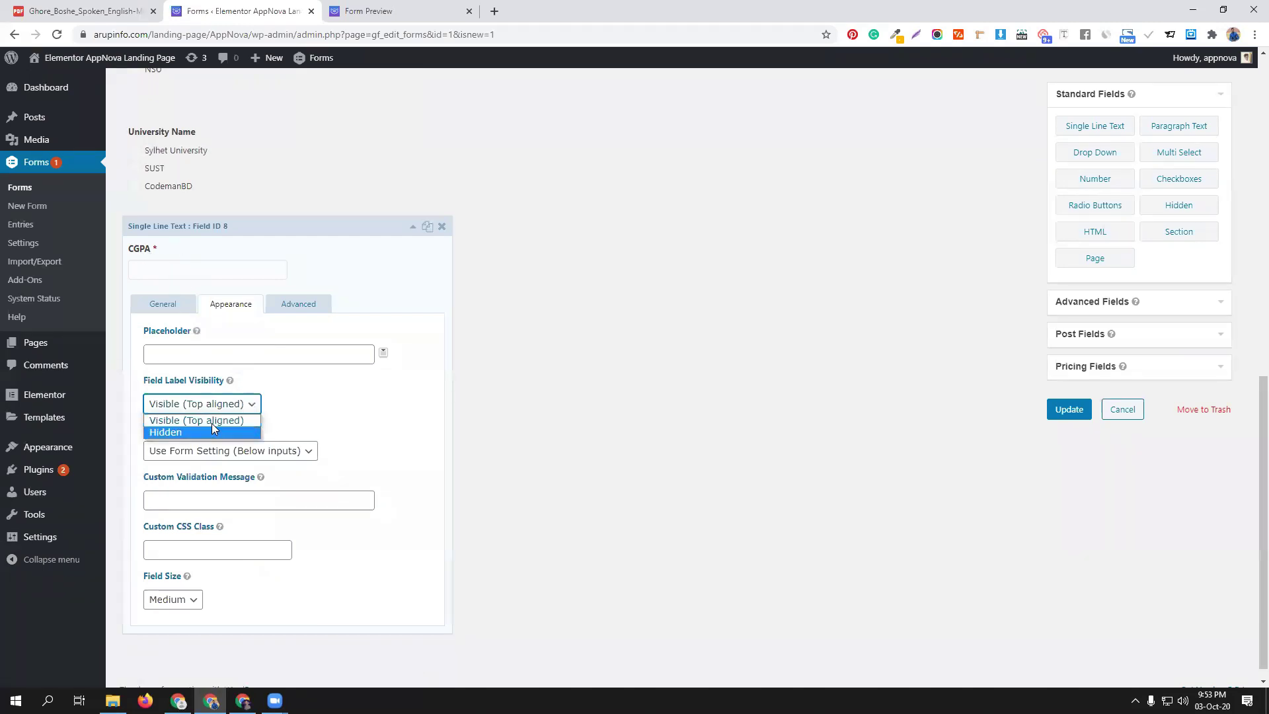
left_click(387, 423)
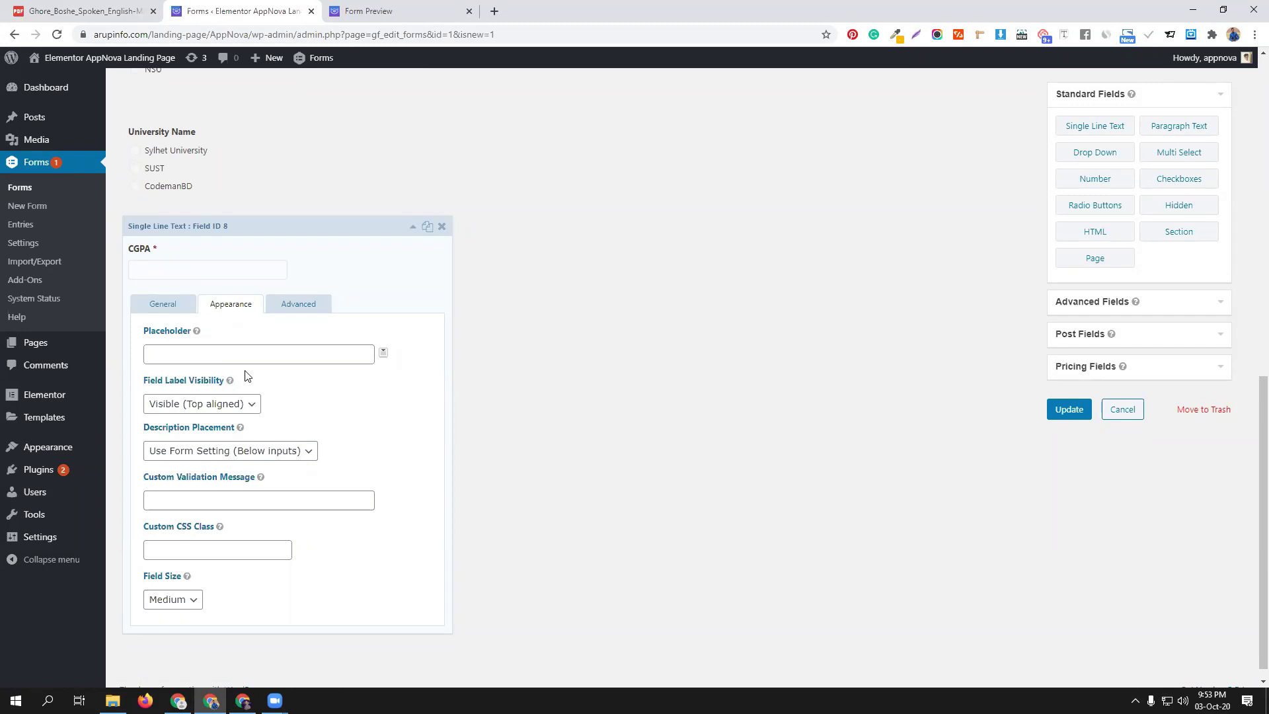
left_click(308, 450)
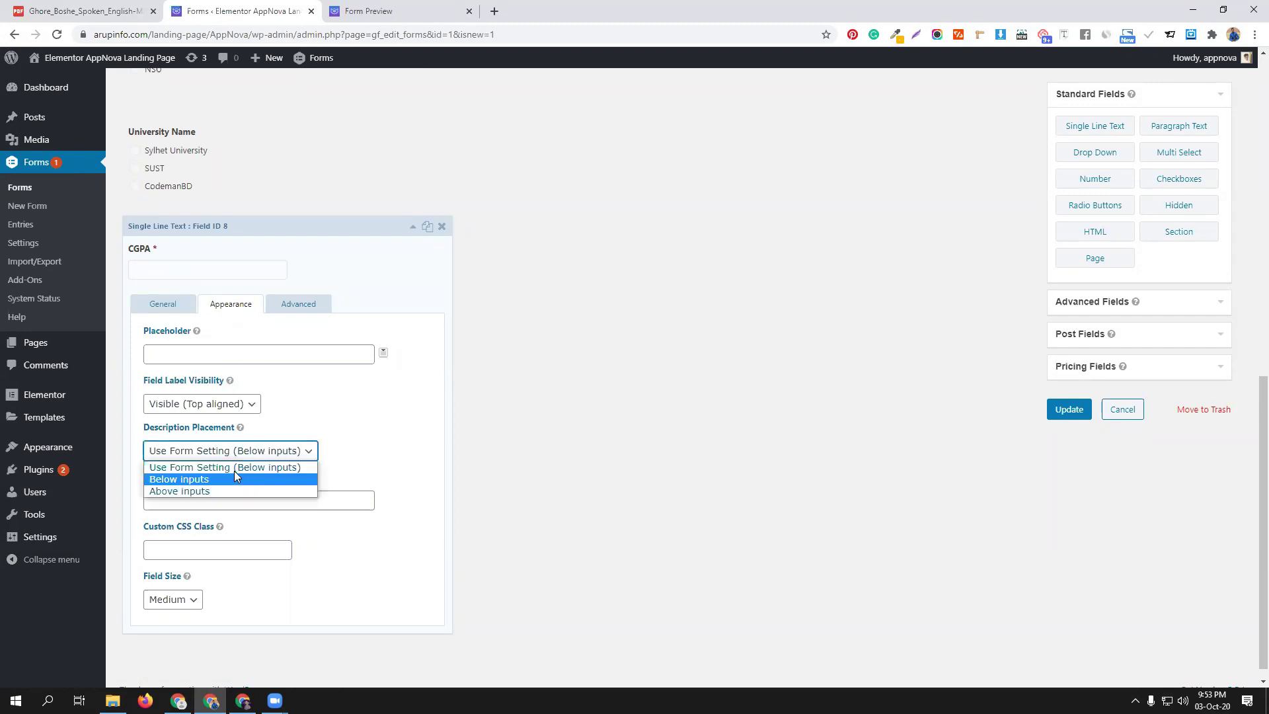
left_click(342, 436)
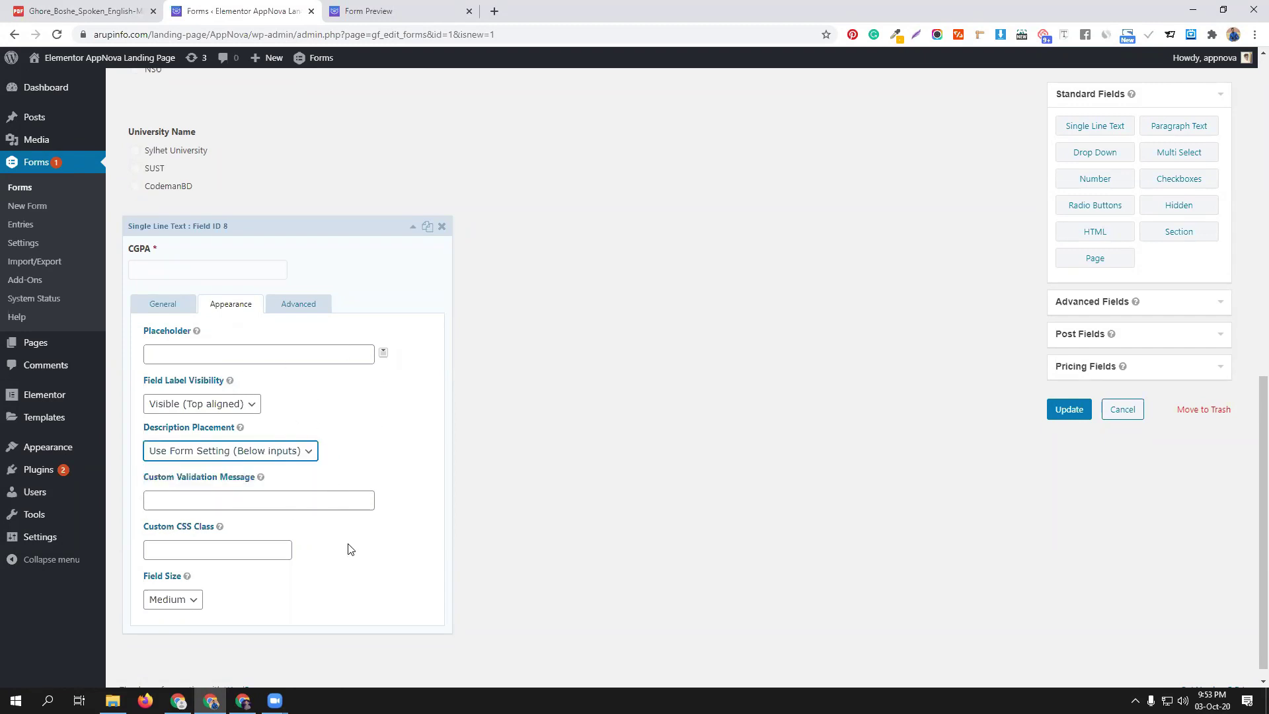
scroll(350, 552, "down", 1)
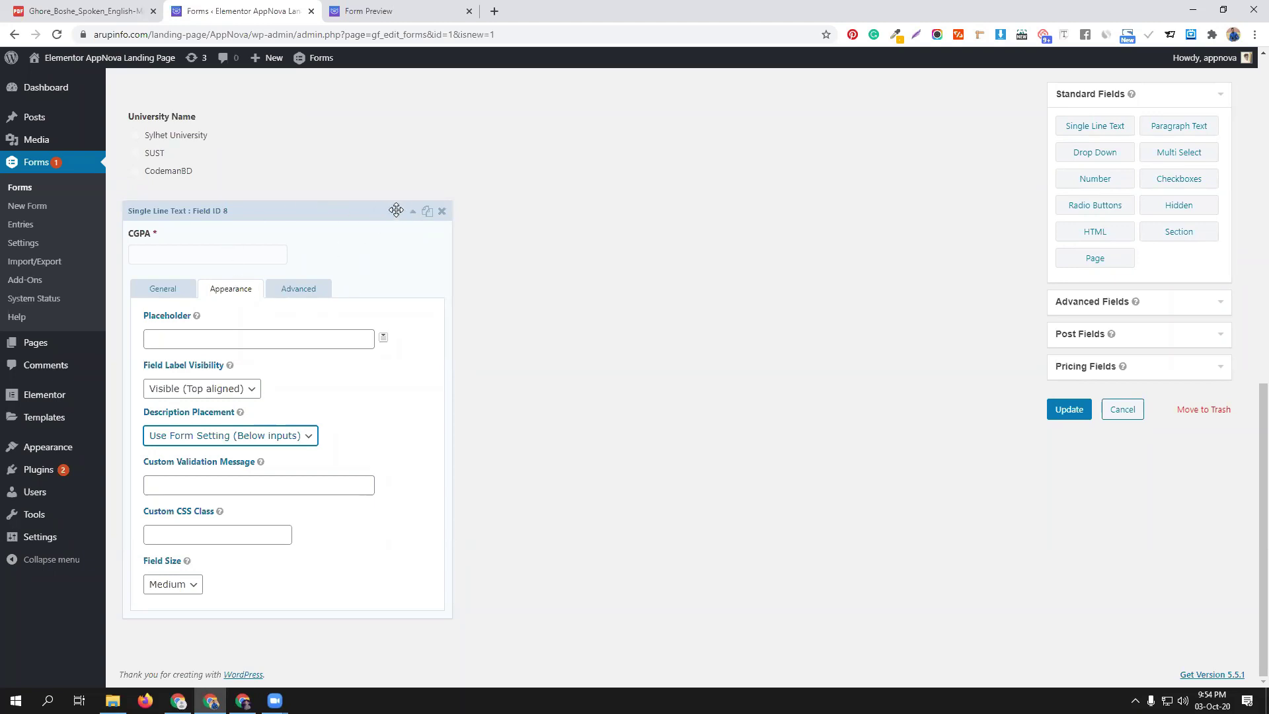
left_click(413, 210)
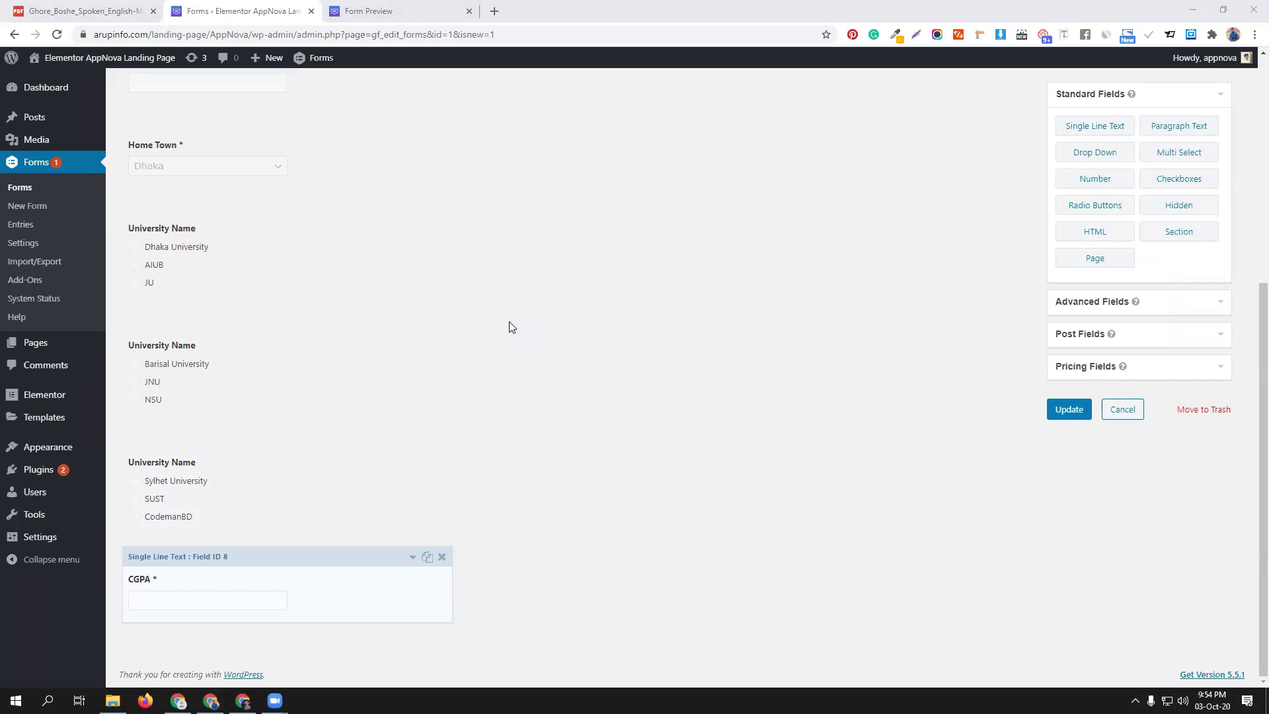
scroll(511, 303, "up", 2)
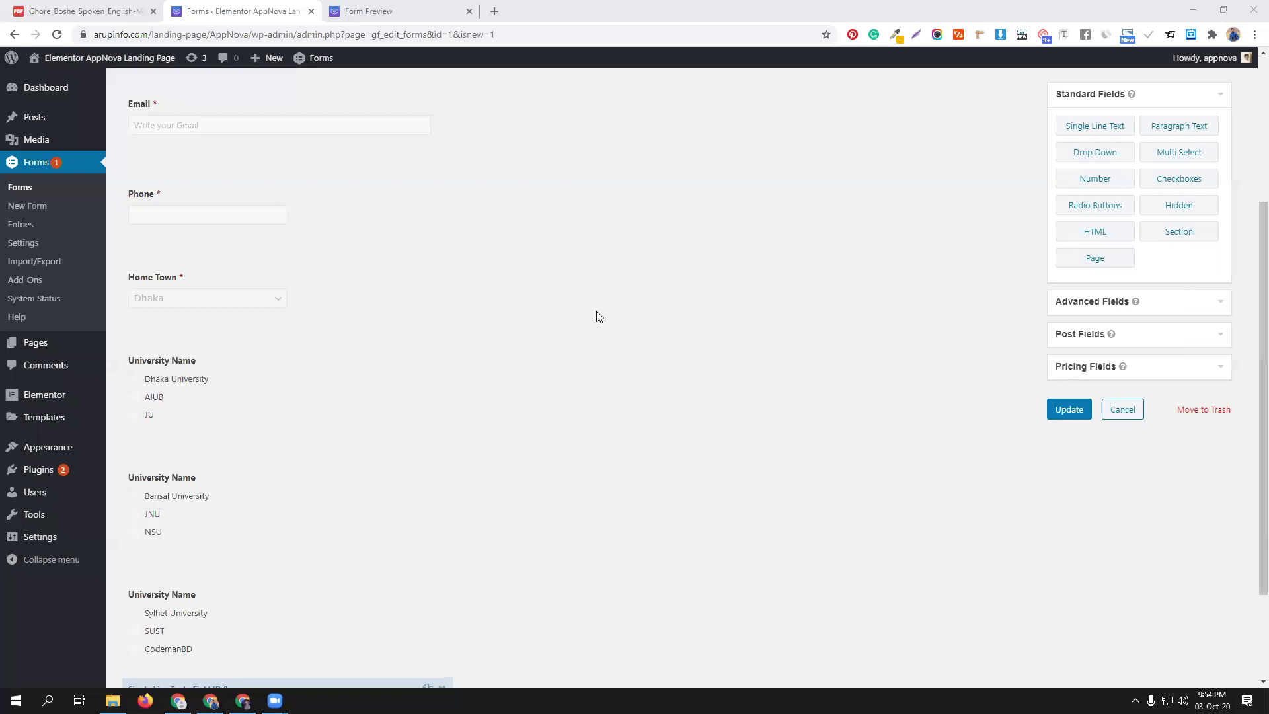
scroll(609, 277, "down", 2)
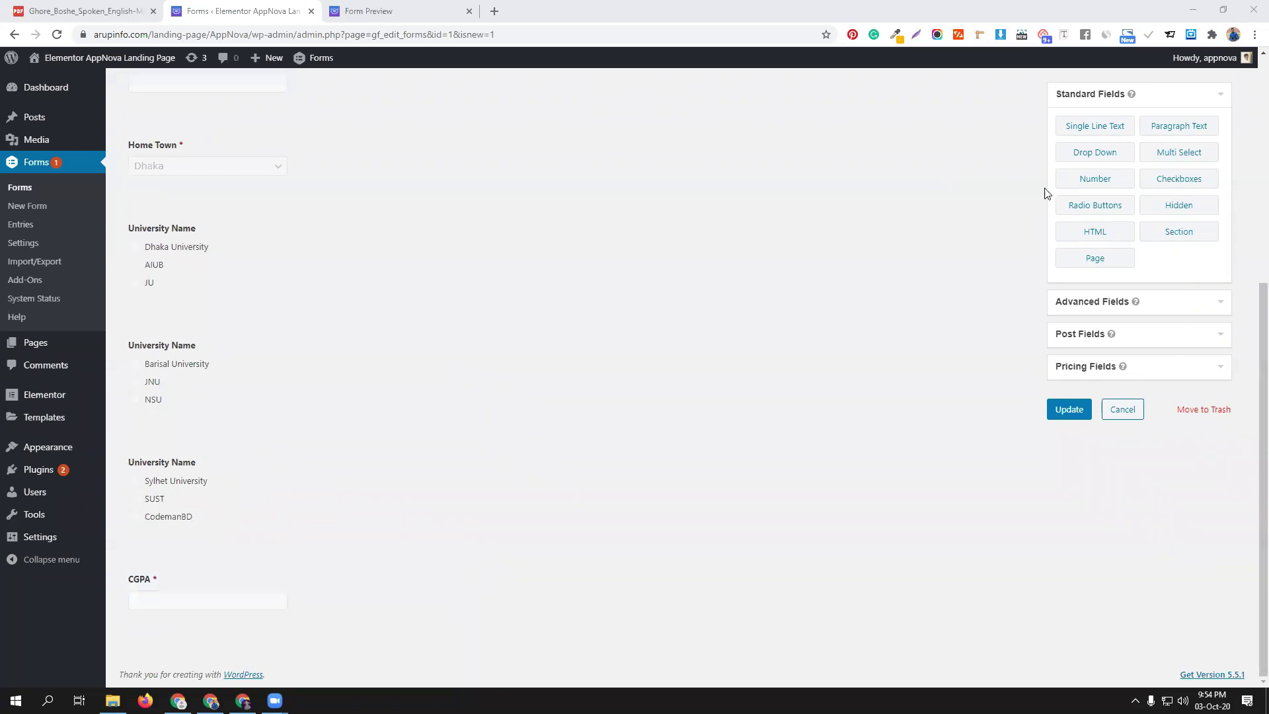
left_click(1090, 232)
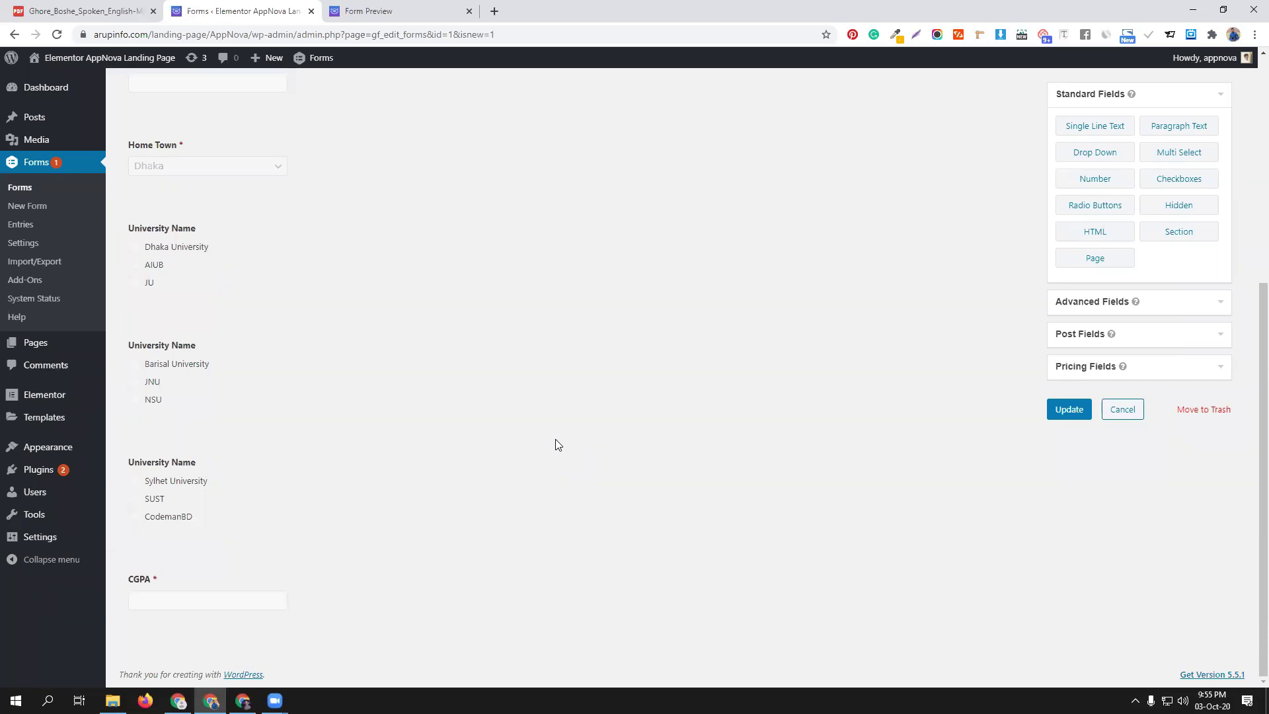
Add an HTML Block (Field ID 9) beneath CGPA, open its settings, and open a blank browser tab
left_click(1097, 233)
scroll(527, 474, "down", 2)
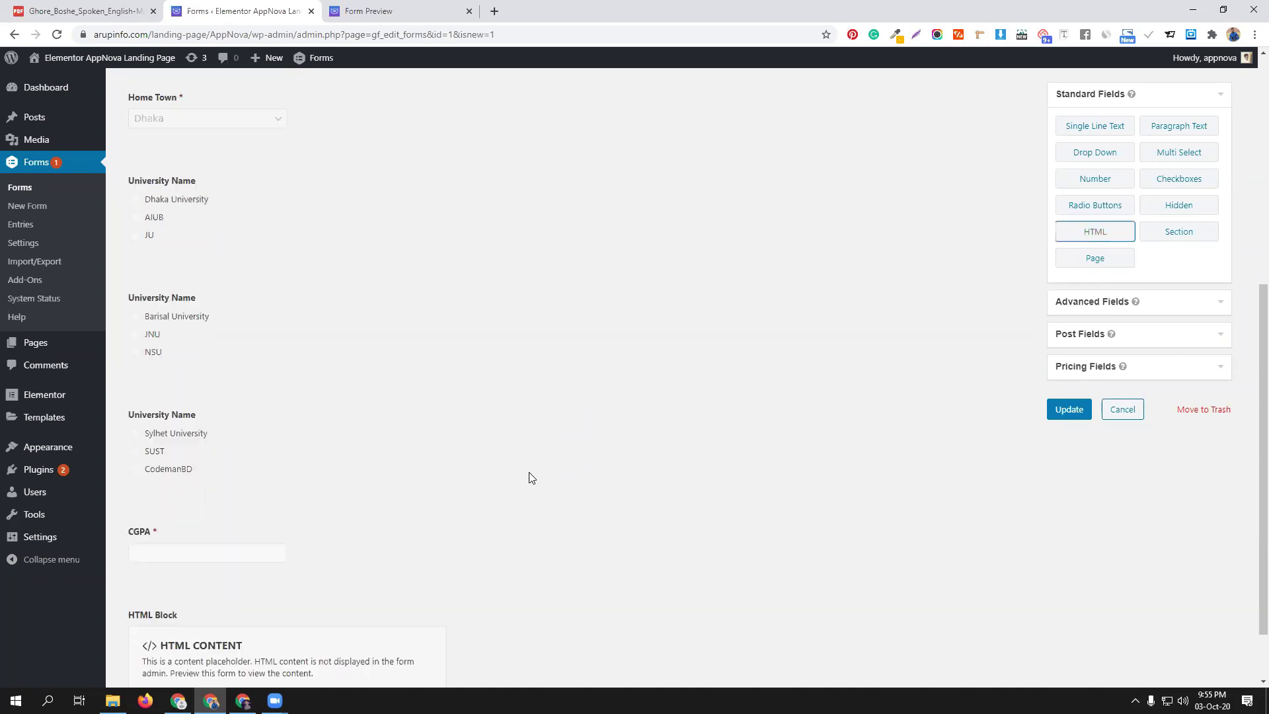
left_click(361, 532)
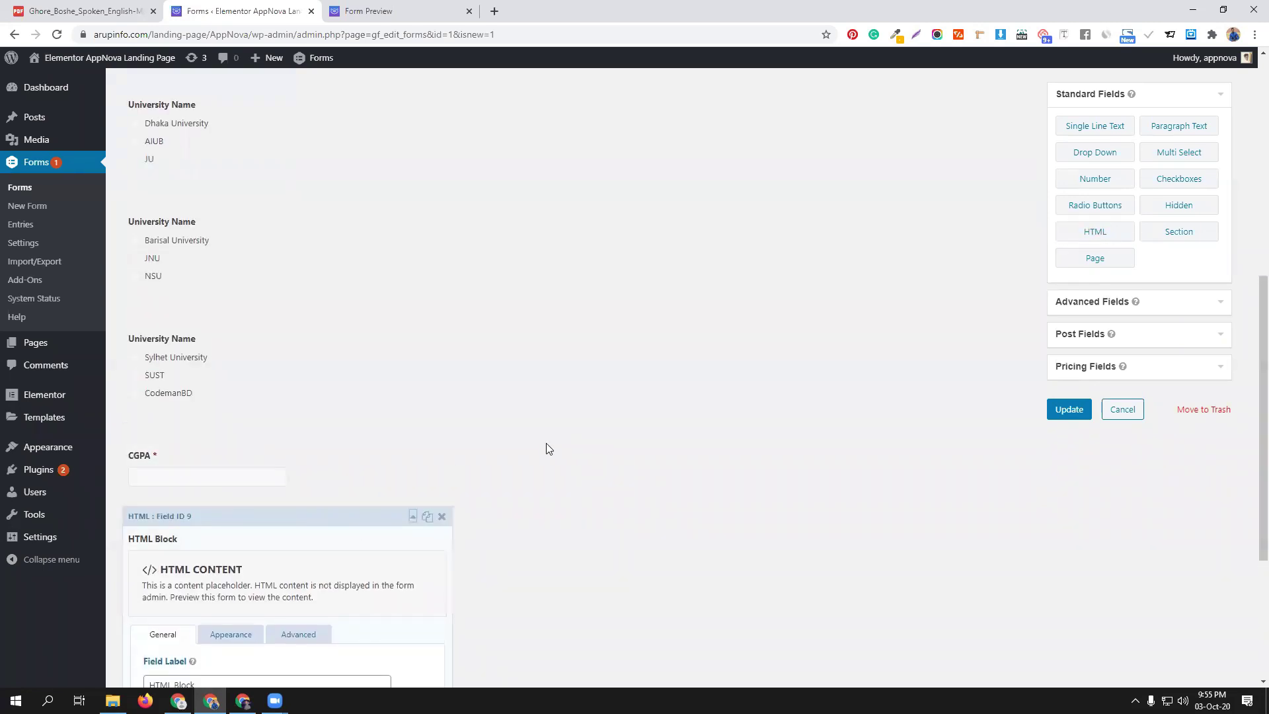
scroll(575, 444, "down", 3)
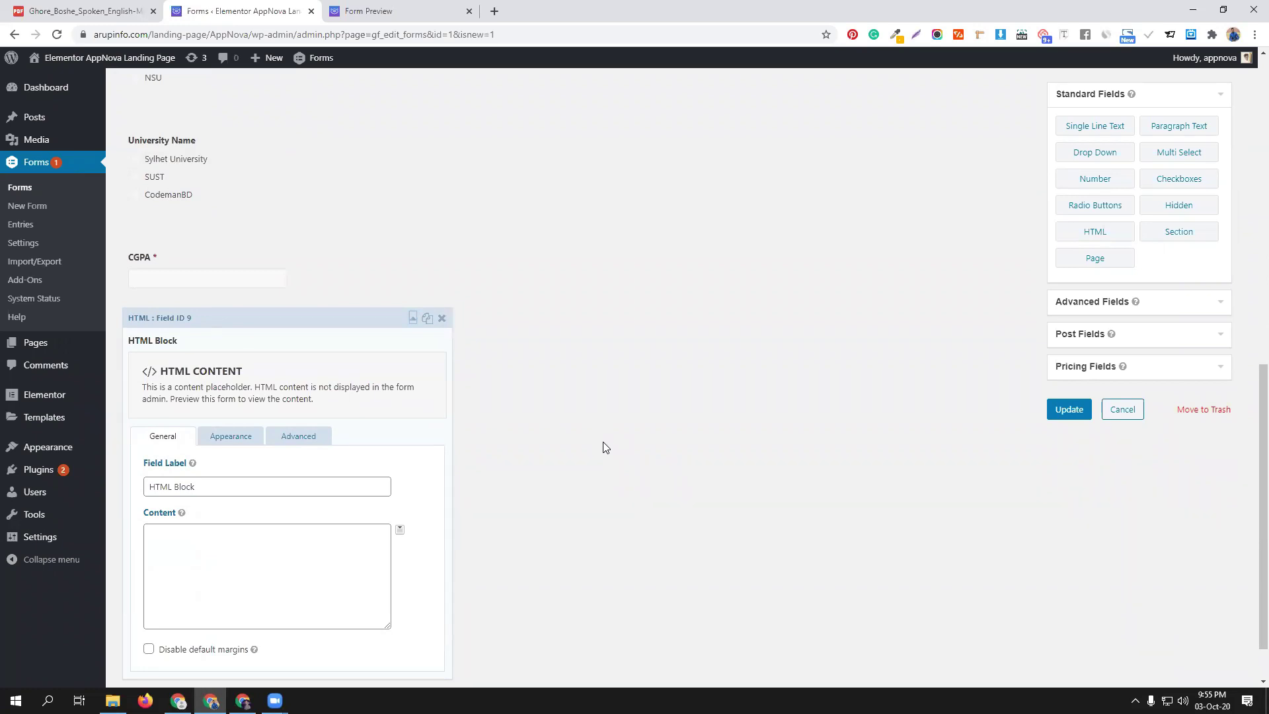
left_click(495, 11)
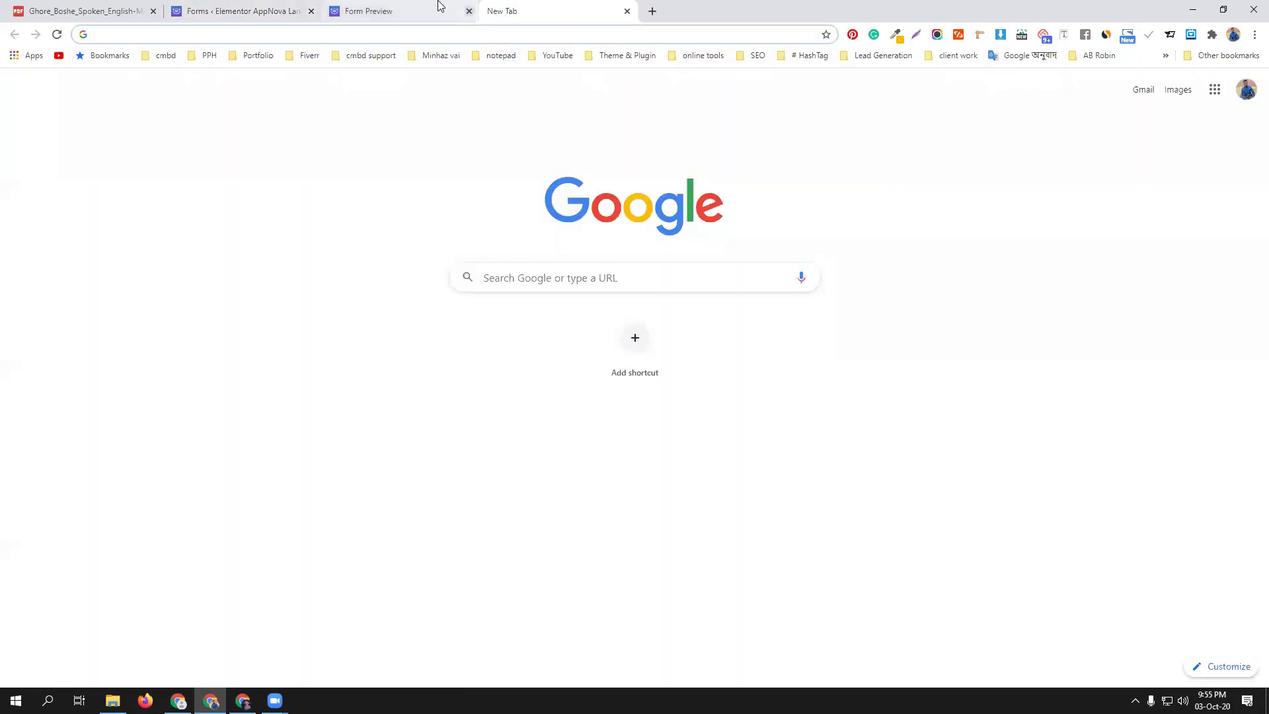
Search the web for 'text color html' and open the W3Schools HTML Styles page
left_click(254, 11)
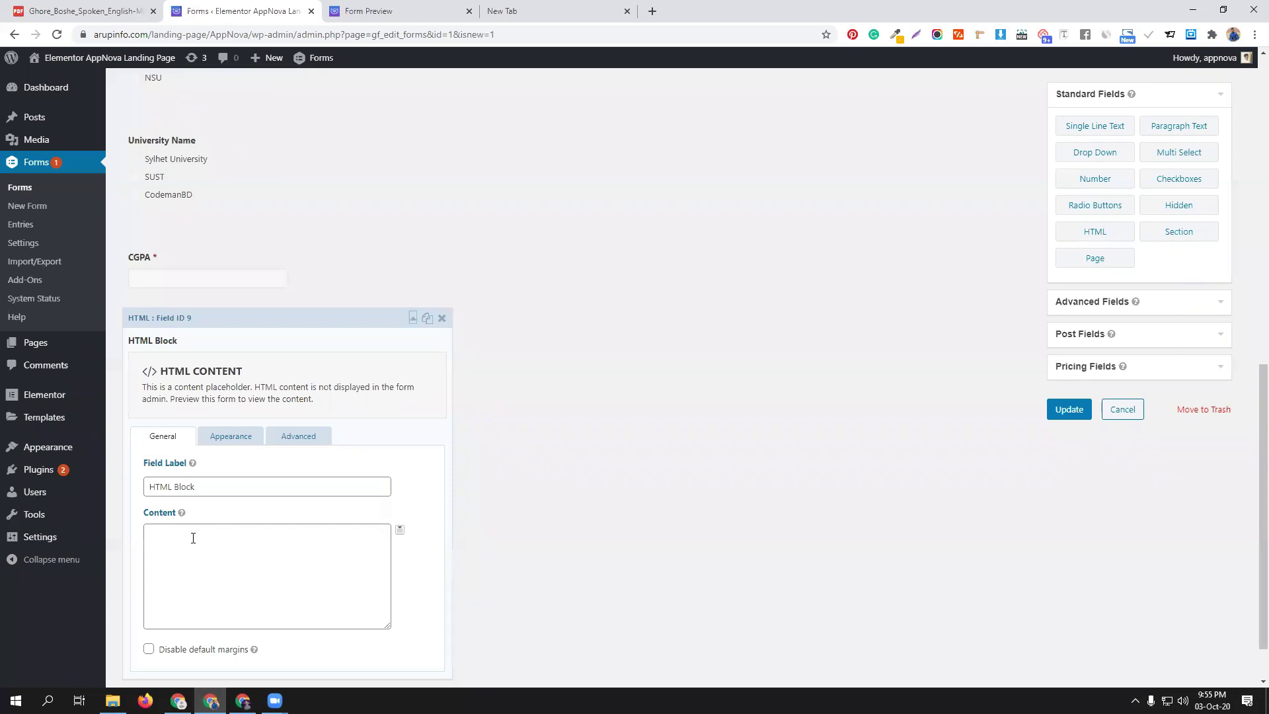
left_click(522, 11)
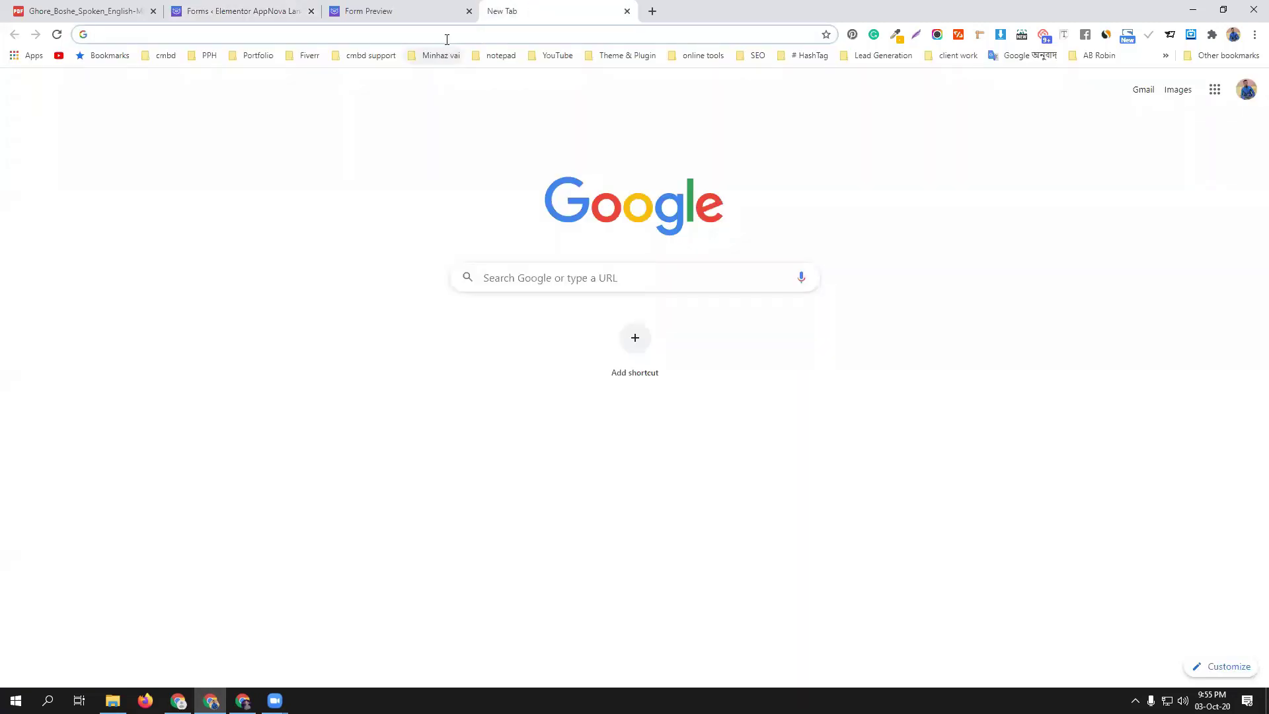
type("text-to-speech-demo.ng.bluemix.net")
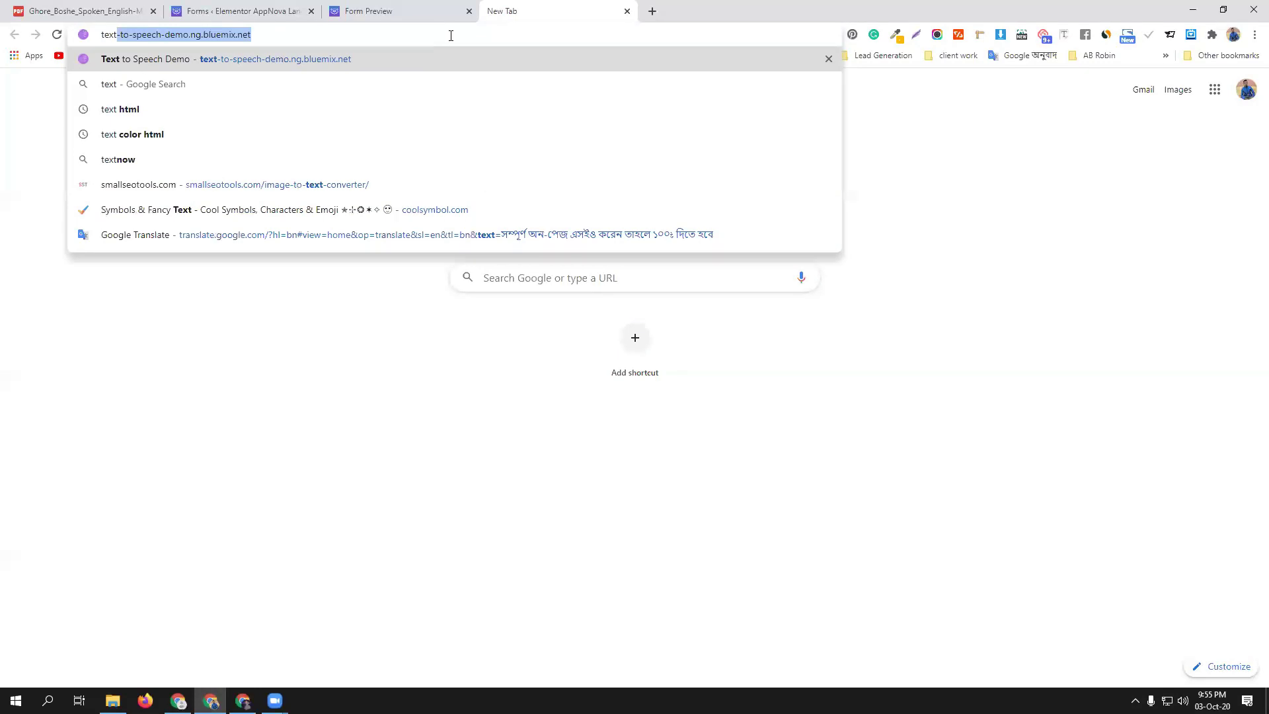
left_click(365, 135)
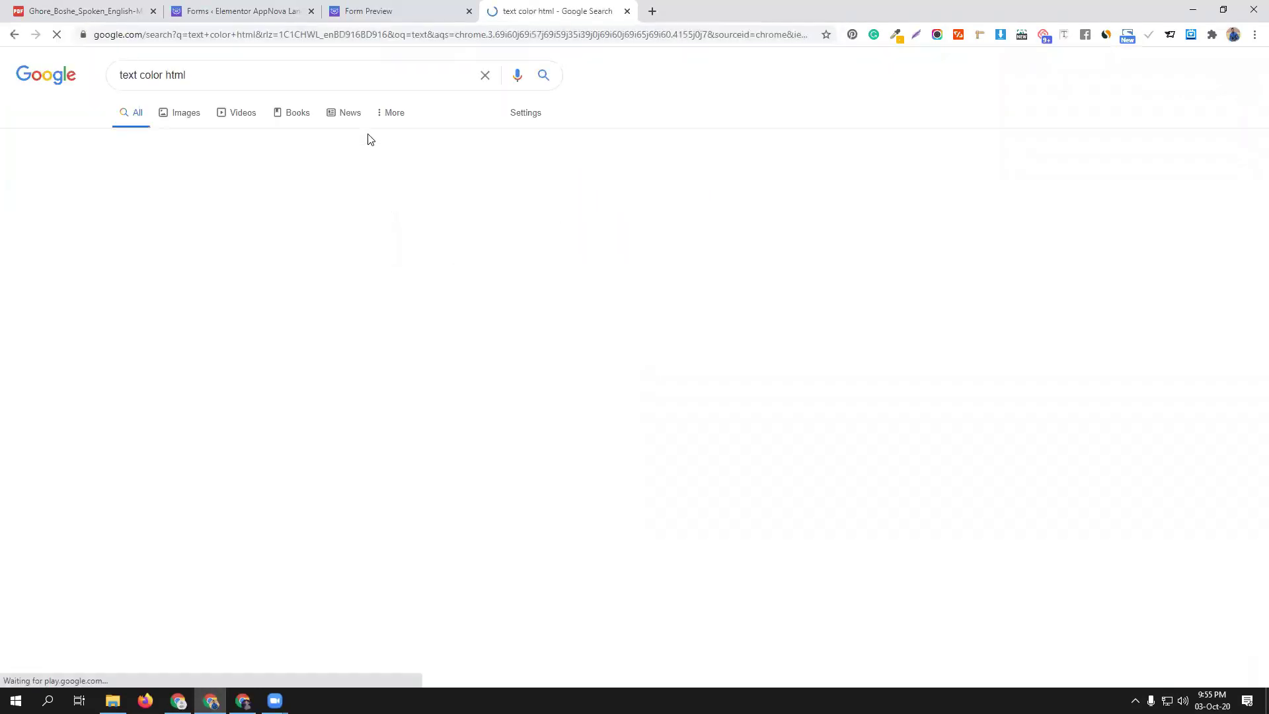
left_click(194, 161)
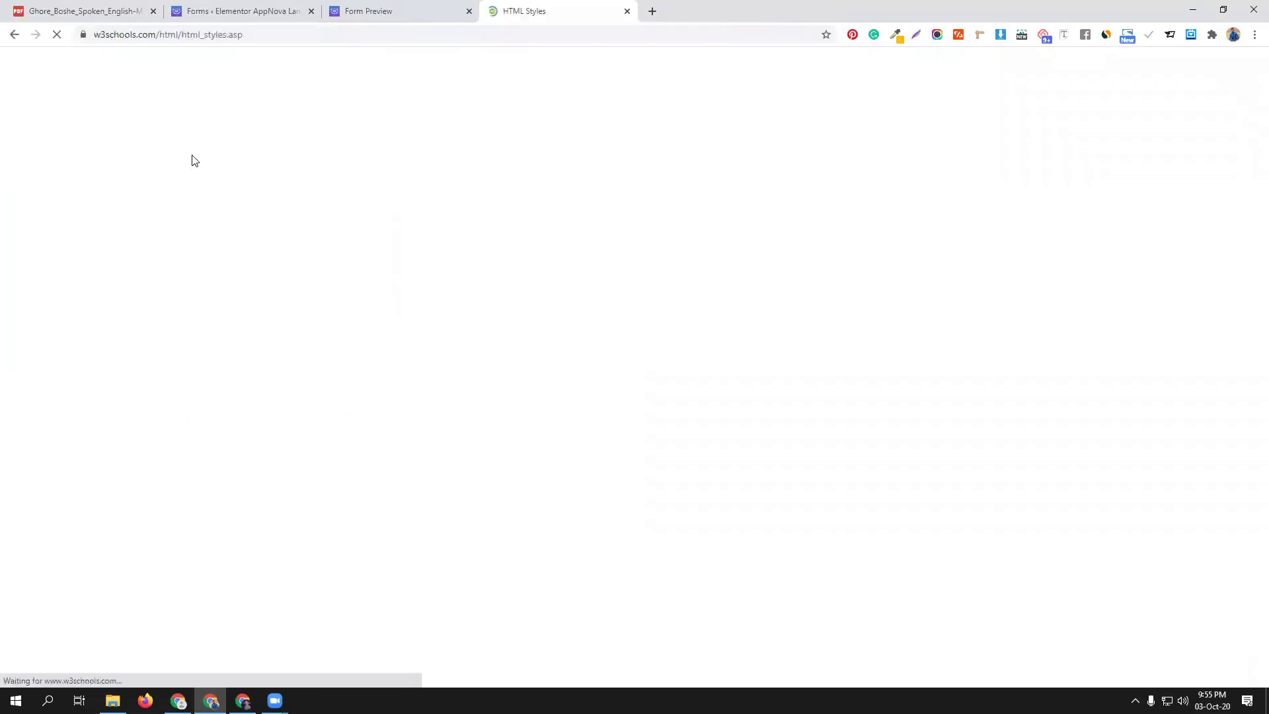
scroll(535, 355, "down", 6)
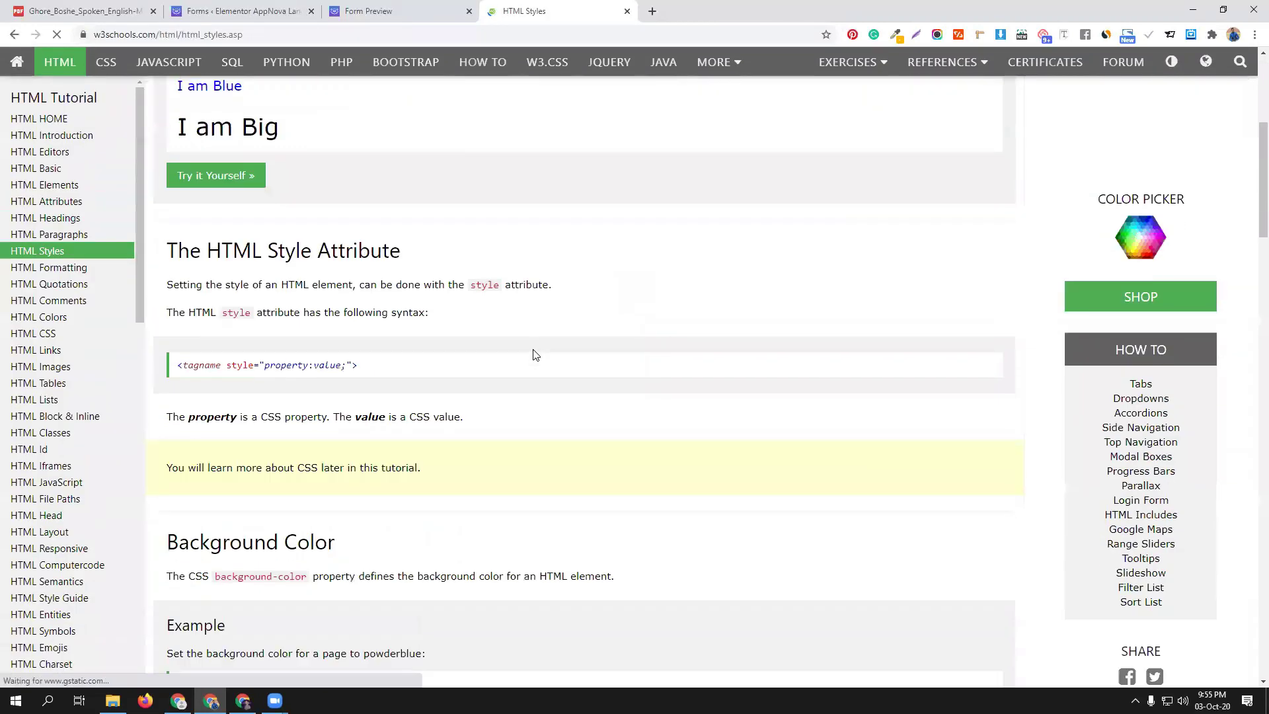
scroll(324, 388, "down", 4)
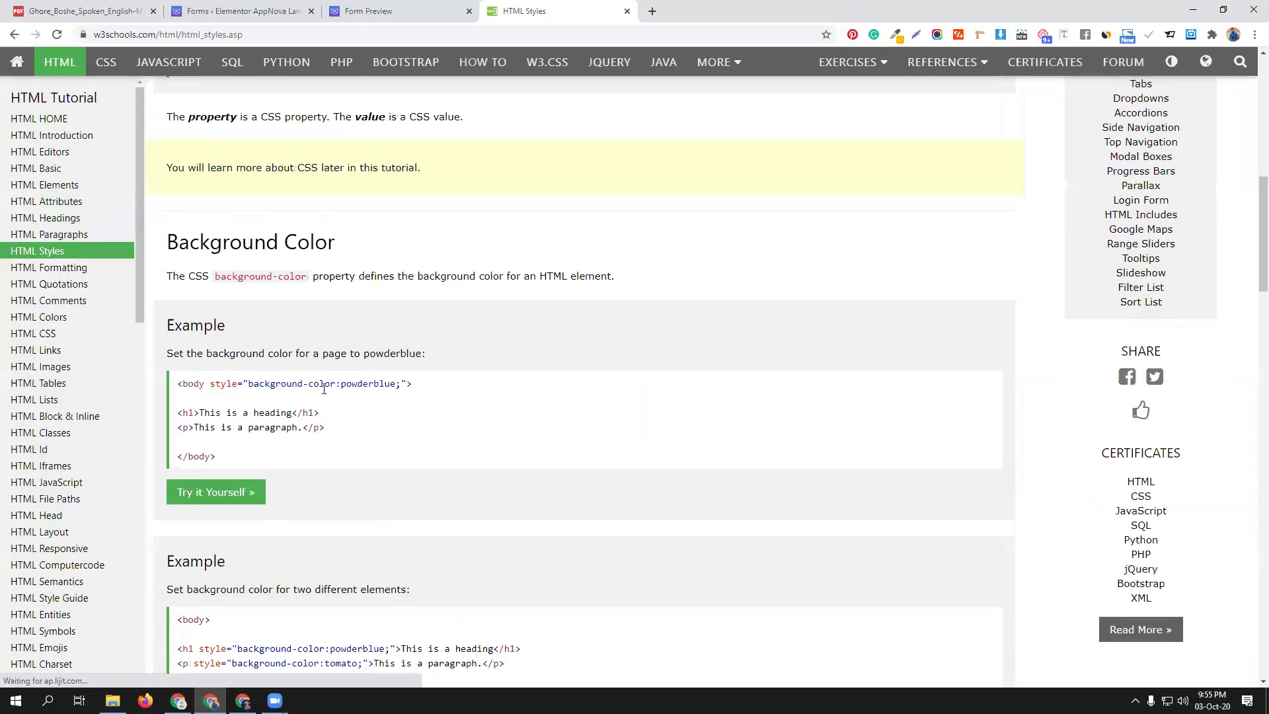
scroll(425, 411, "down", 4)
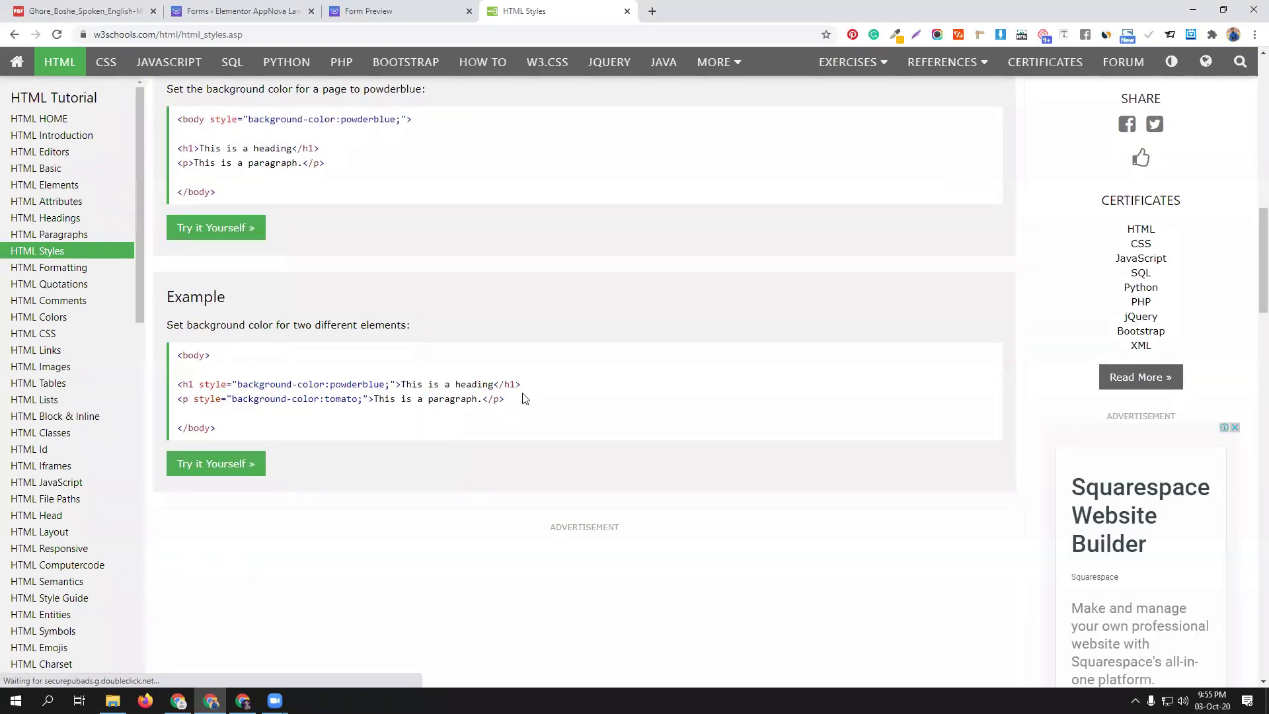
Copy the h1 powderblue background-color example into the HTML Block's Content box
left_click_drag(522, 385, 167, 388)
key("ctrl+c")
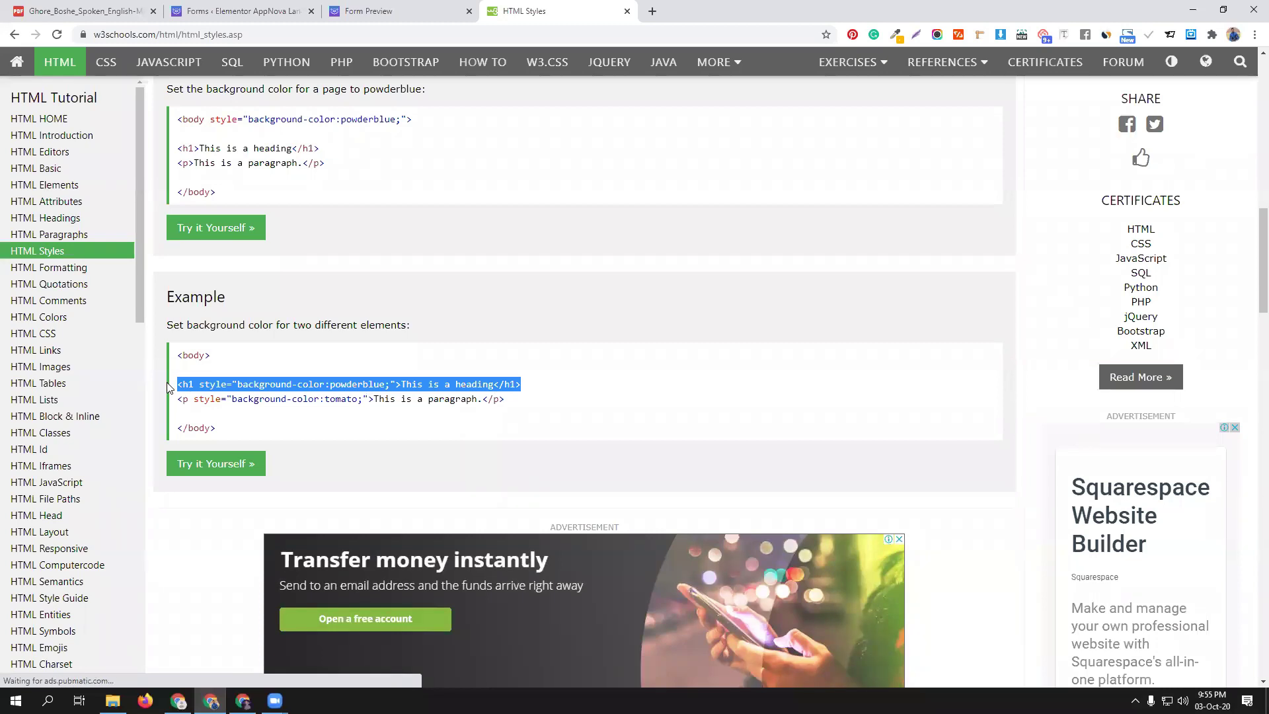
left_click(238, 11)
left_click(222, 526)
key("ctrl+v")
scroll(241, 524, "down", 1)
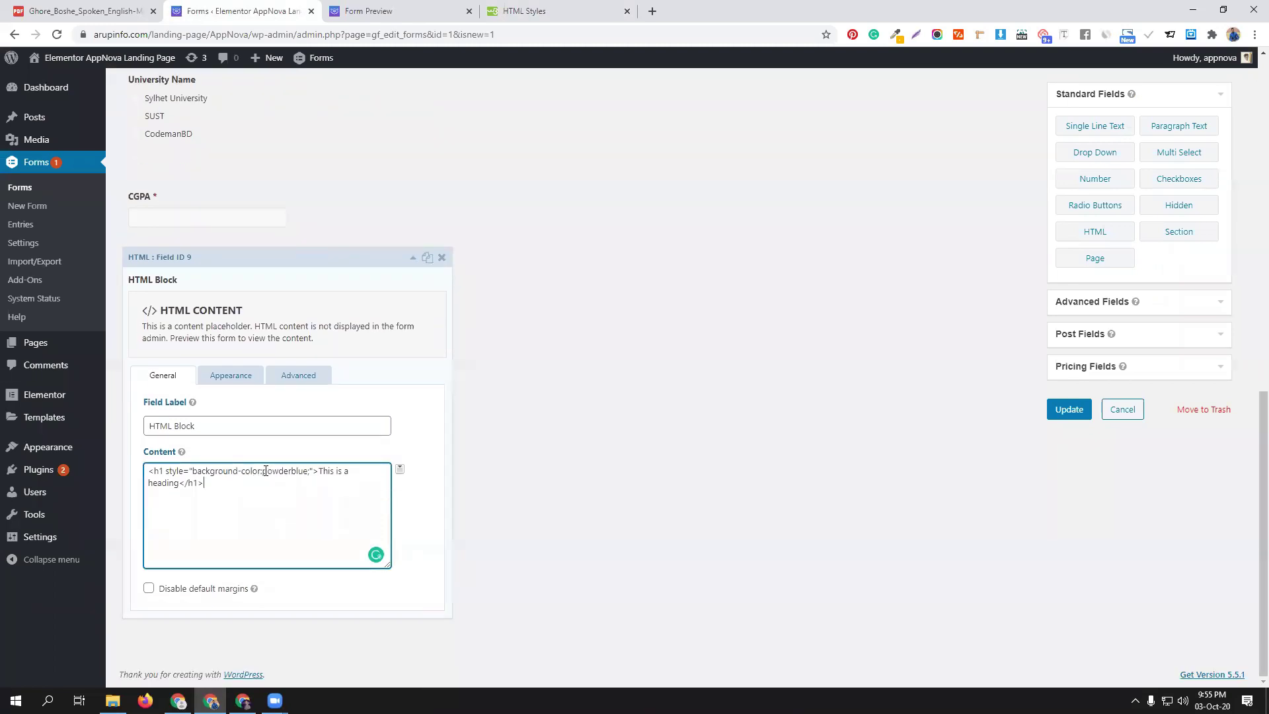
Change the heading's background to Green and its text to 'You are selected'
left_click_drag(263, 471, 308, 472)
type("Green")
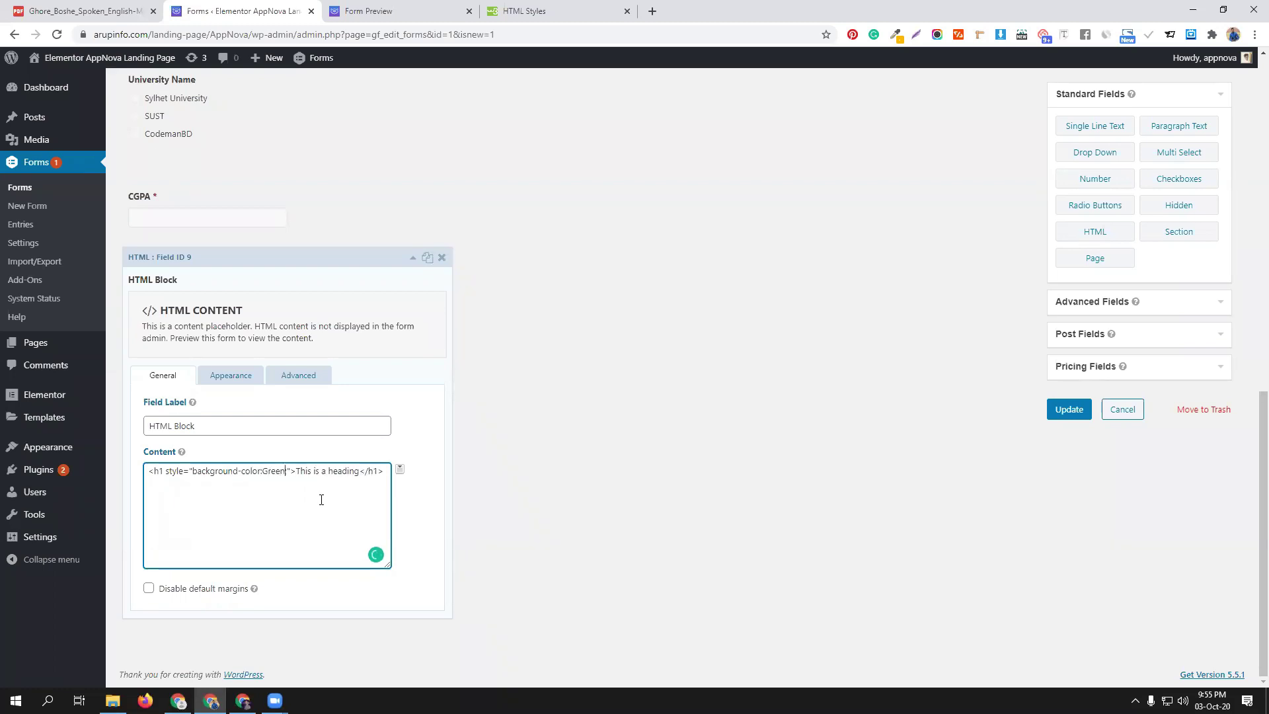
left_click_drag(296, 469, 357, 470)
type("You are selected")
Enable conditional logic on the HTML Block with a first rule on University Name (Dhaka)
left_click(312, 378)
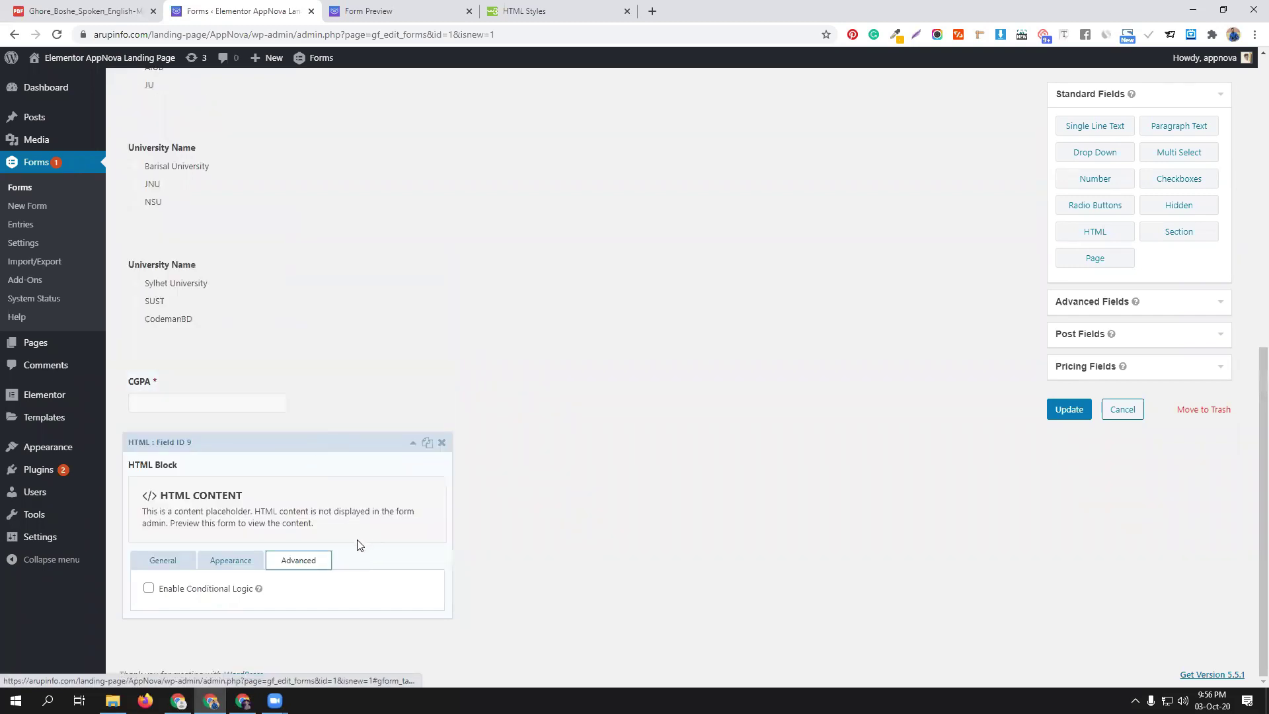
left_click(149, 589)
scroll(354, 510, "down", 1)
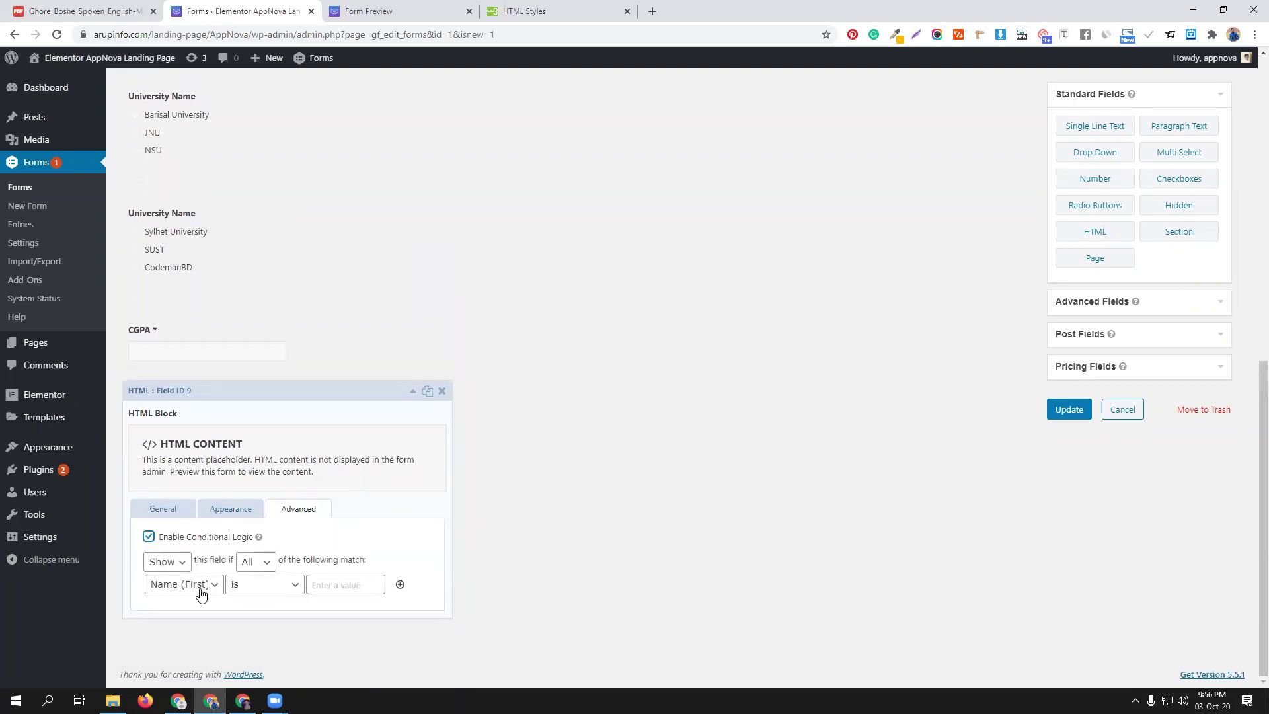
left_click(188, 590)
left_click(188, 571)
left_click(187, 588)
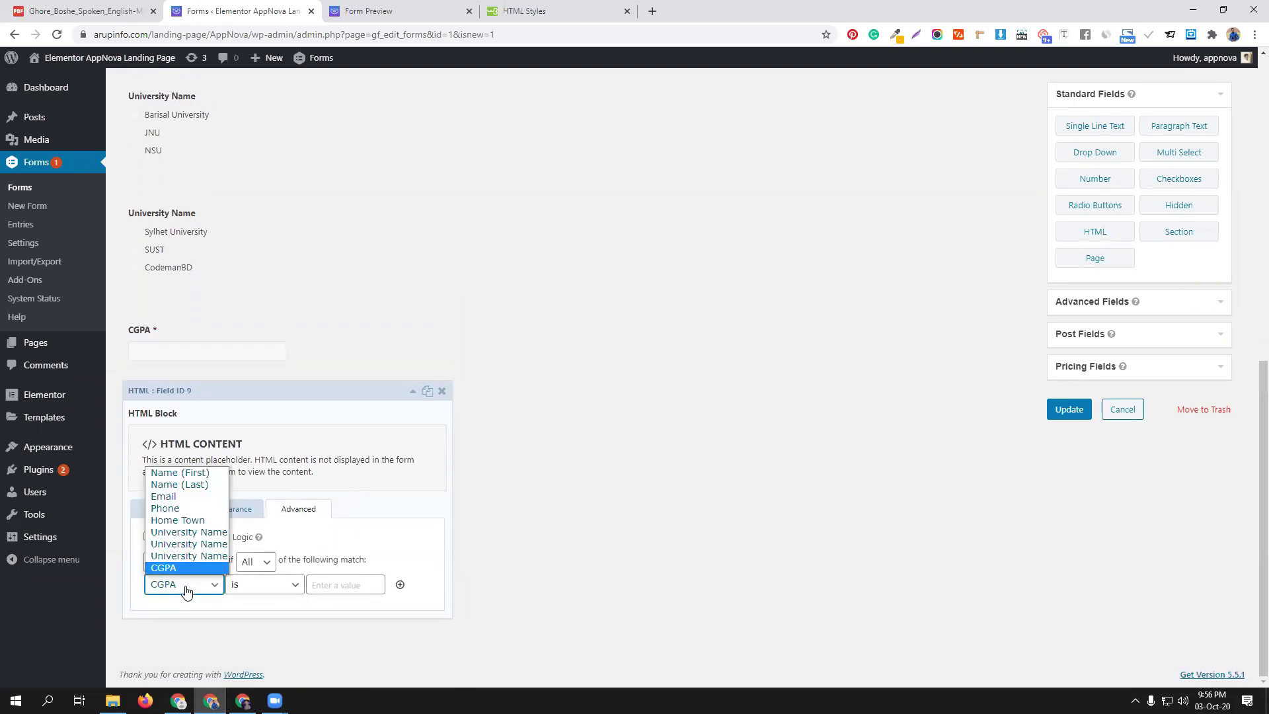
left_click(188, 532)
Add a second rule requiring CGPA greater than 4.5, then check the block's content
left_click(400, 584)
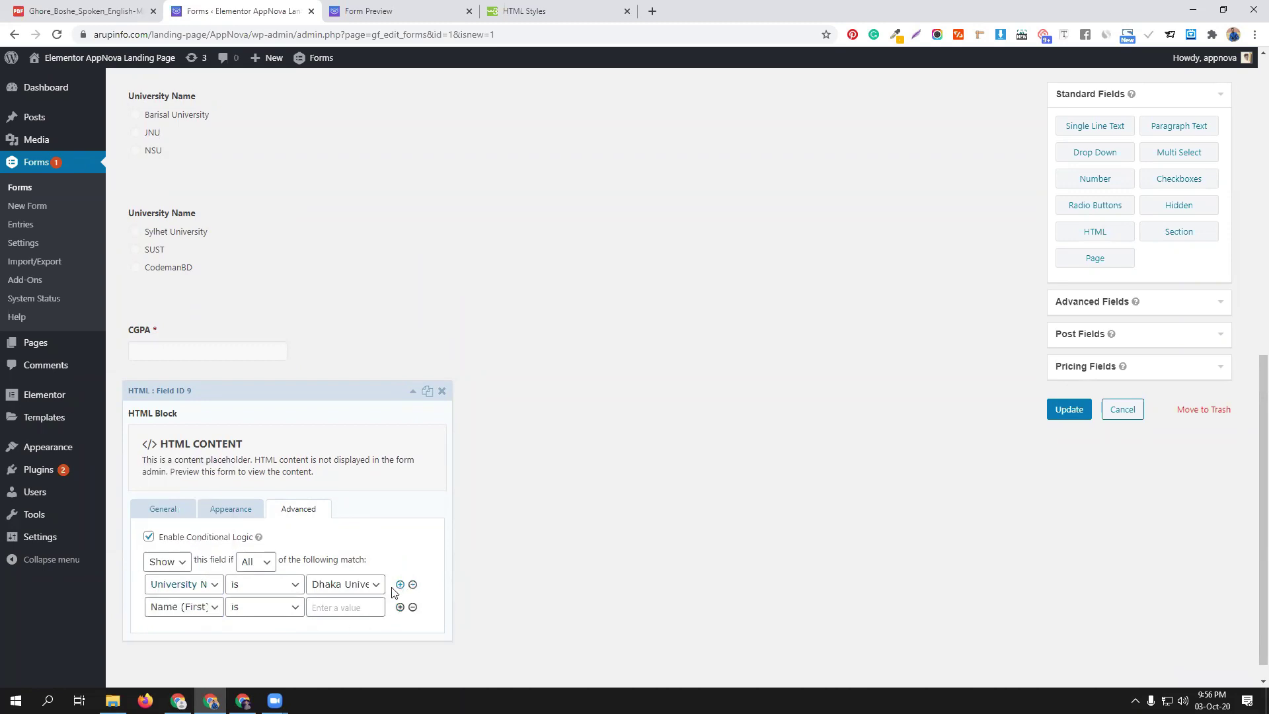
left_click(185, 608)
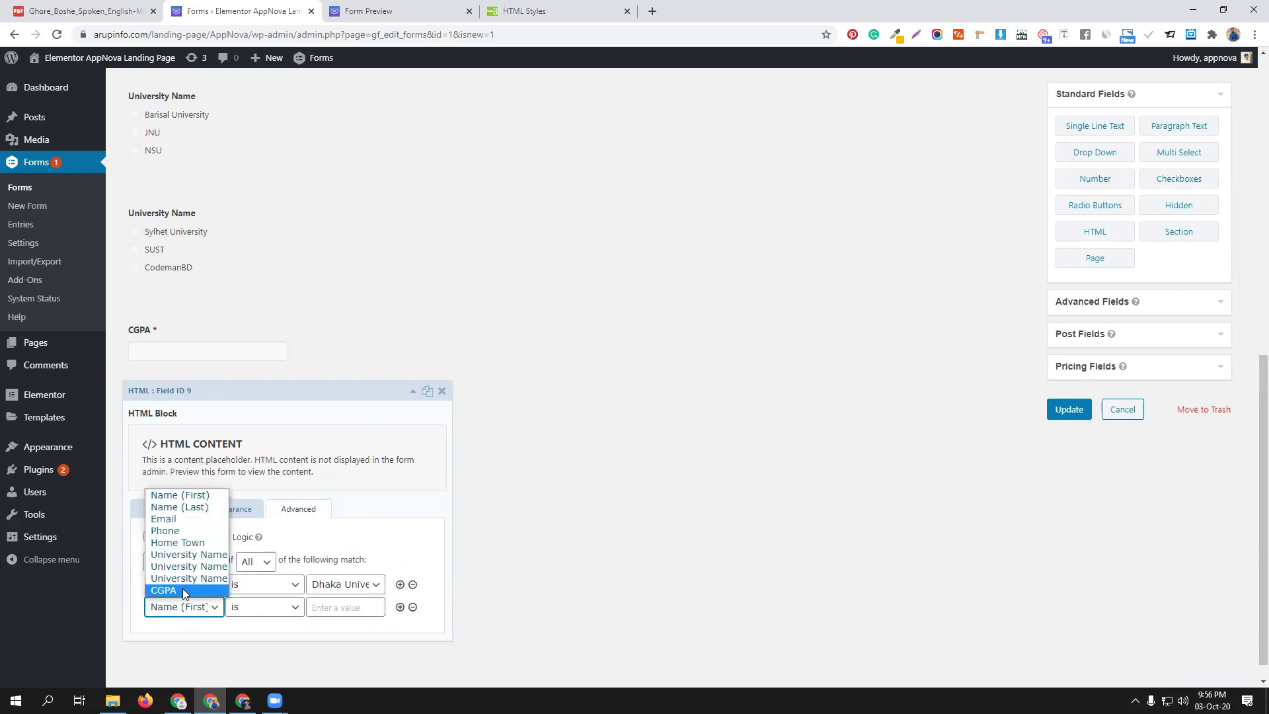
left_click(183, 588)
left_click(283, 608)
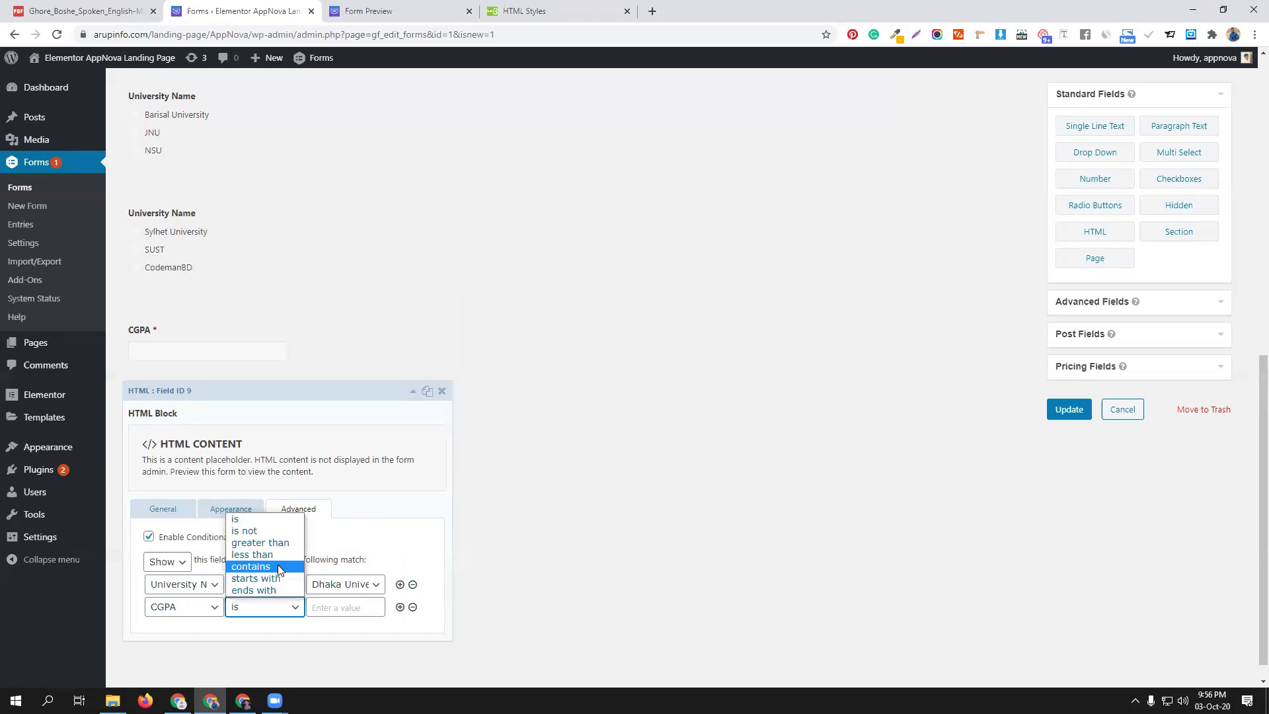
left_click(281, 543)
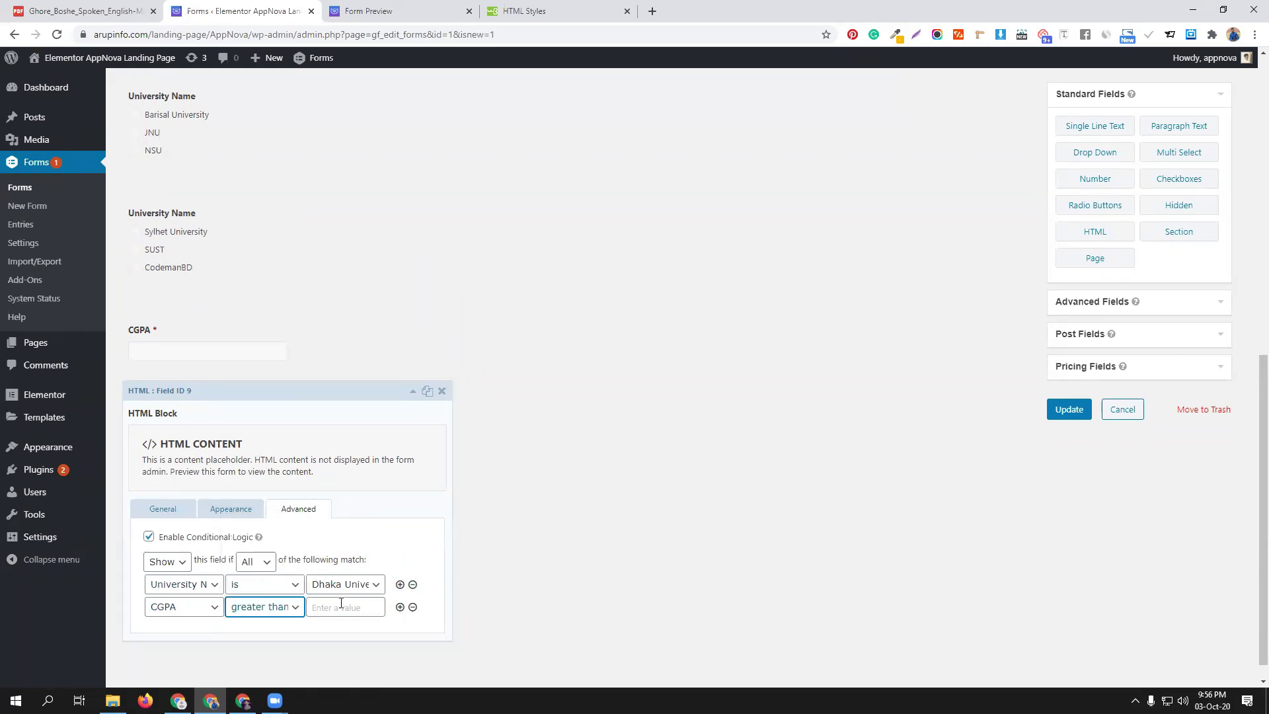
left_click(341, 605)
type("4.")
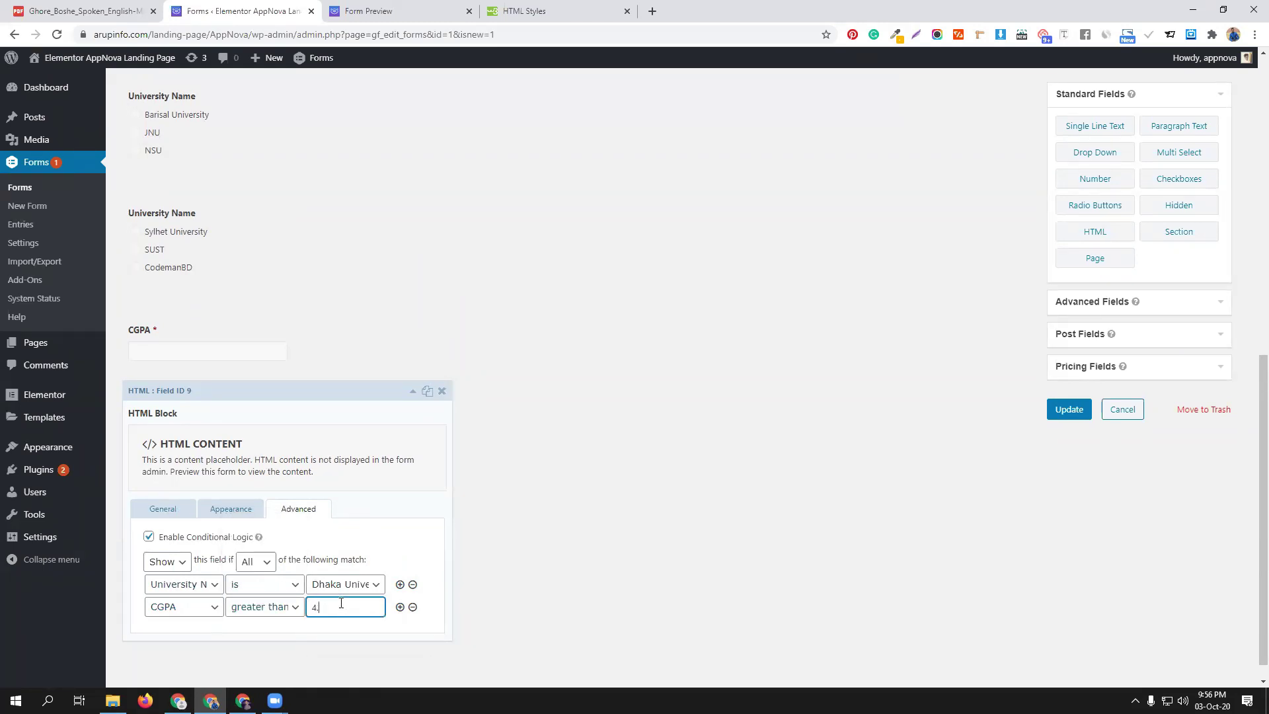
left_click(161, 509)
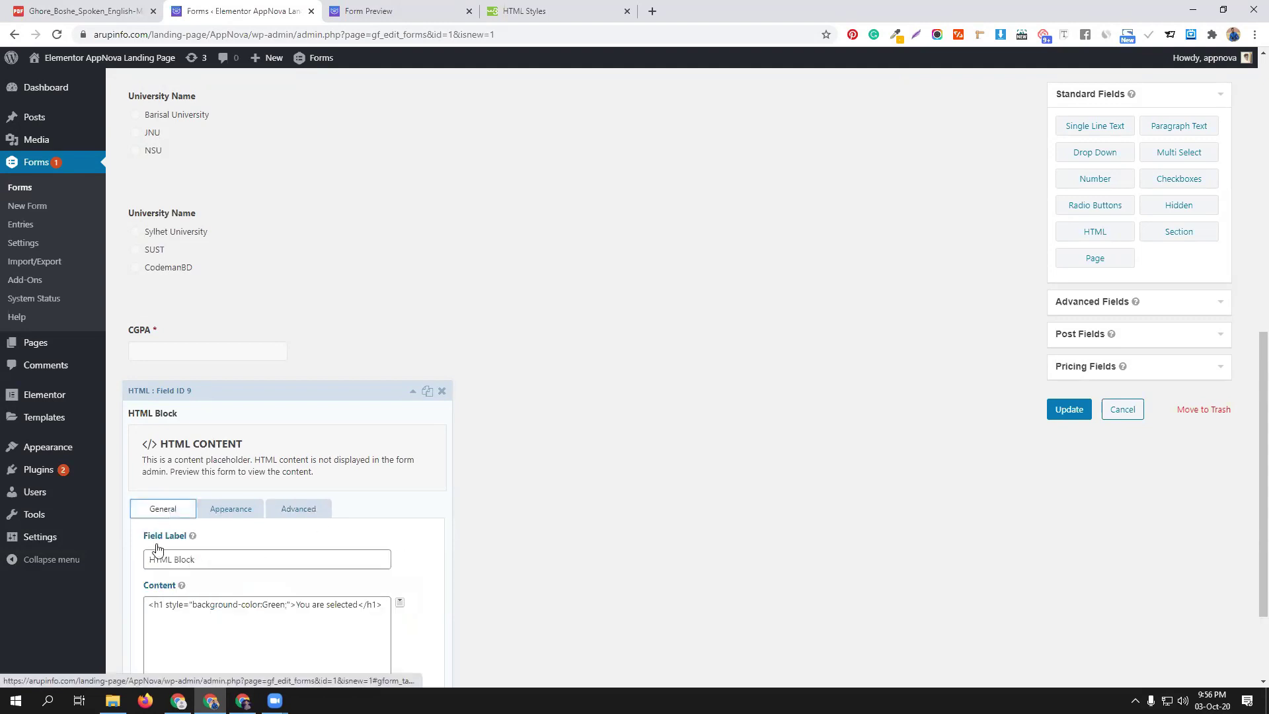
left_click(298, 508)
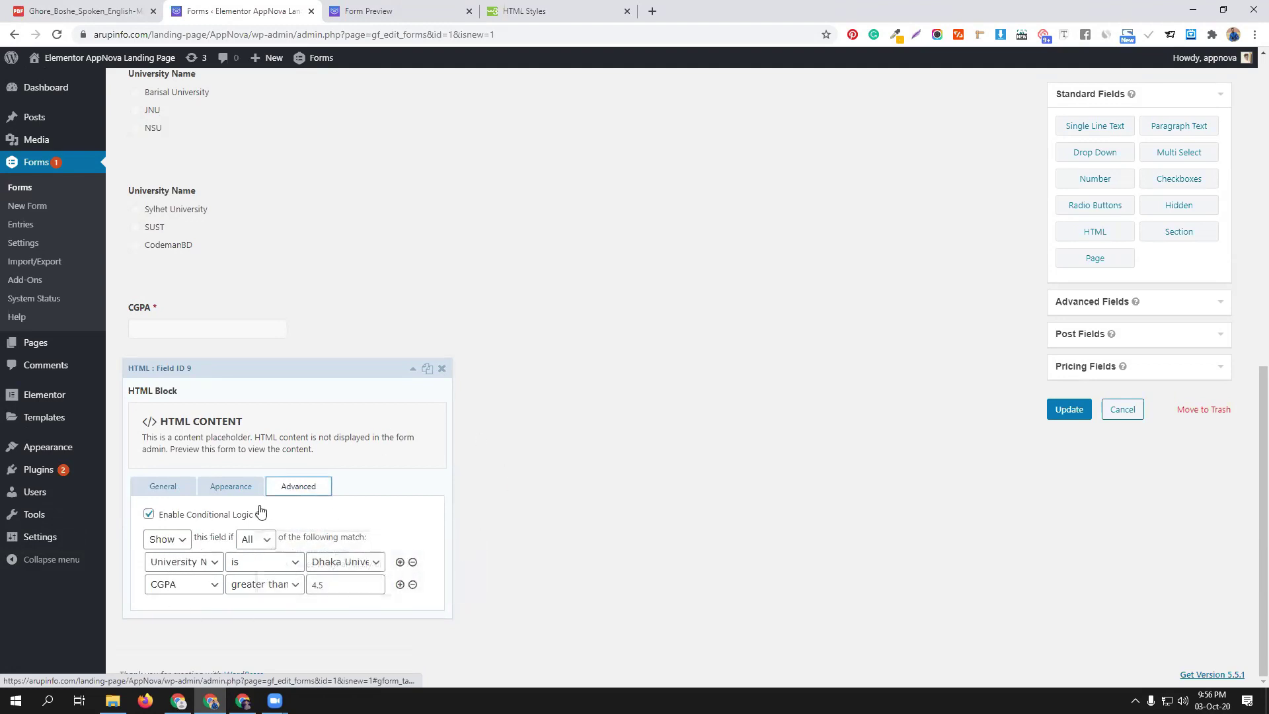
Update the form and test the preview with Dhaka University and CGPA 4.57, showing the green banner
left_click(1072, 413)
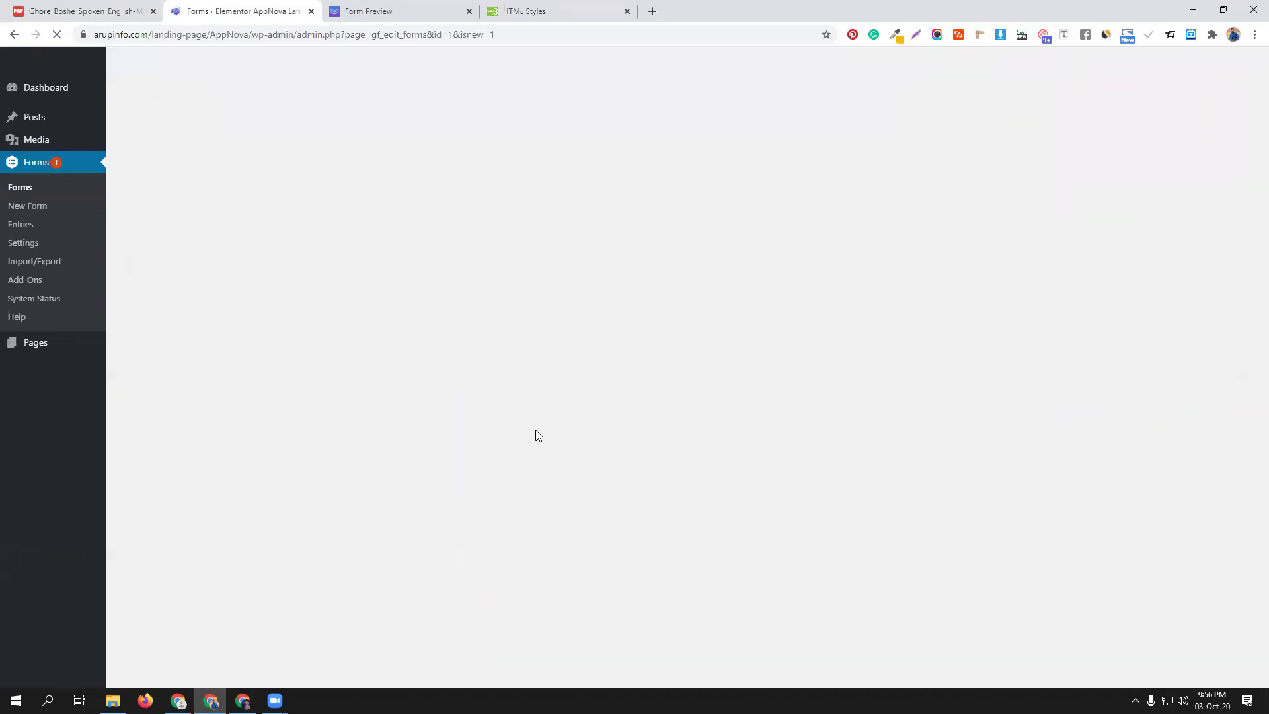
left_click(421, 8)
left_click(56, 34)
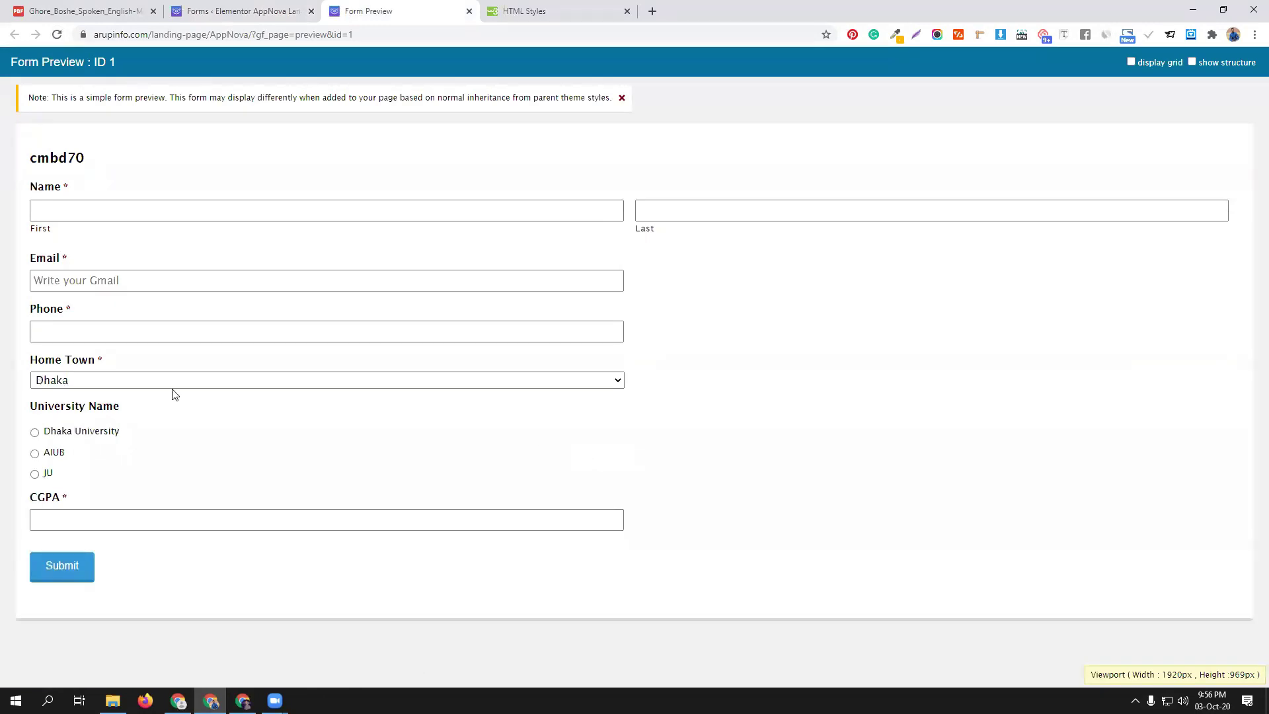
left_click(35, 433)
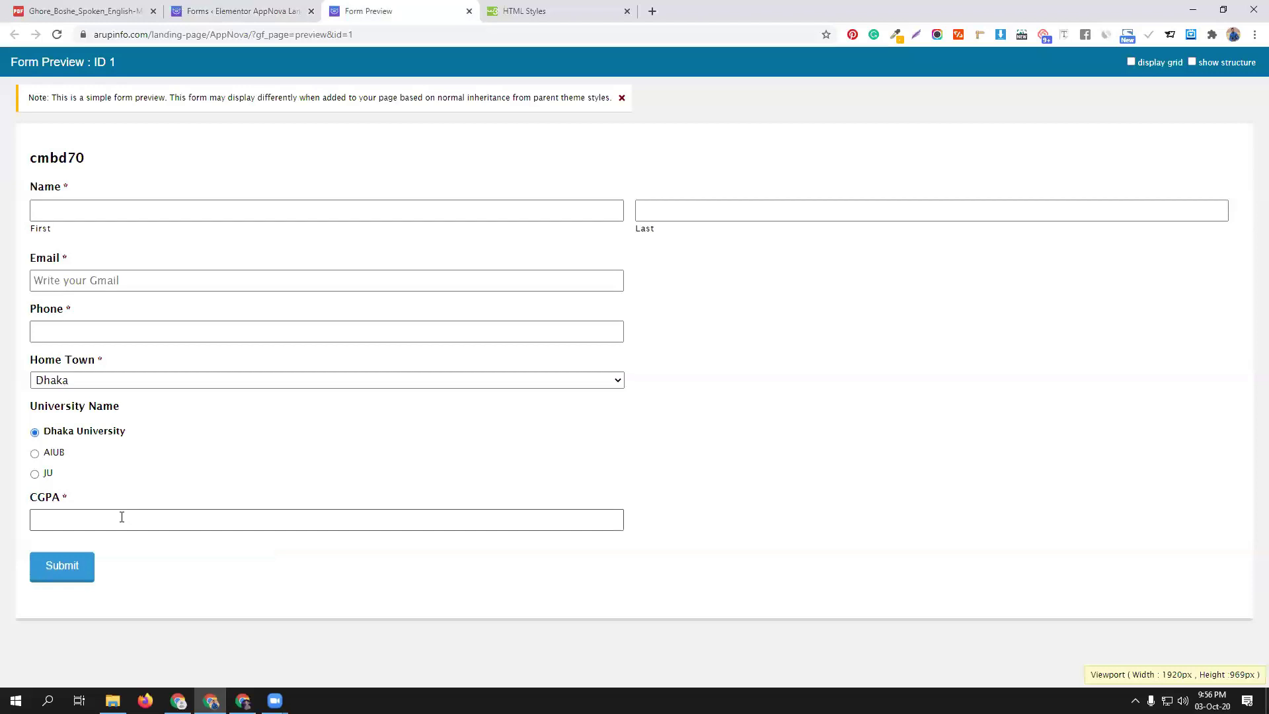
left_click(122, 517)
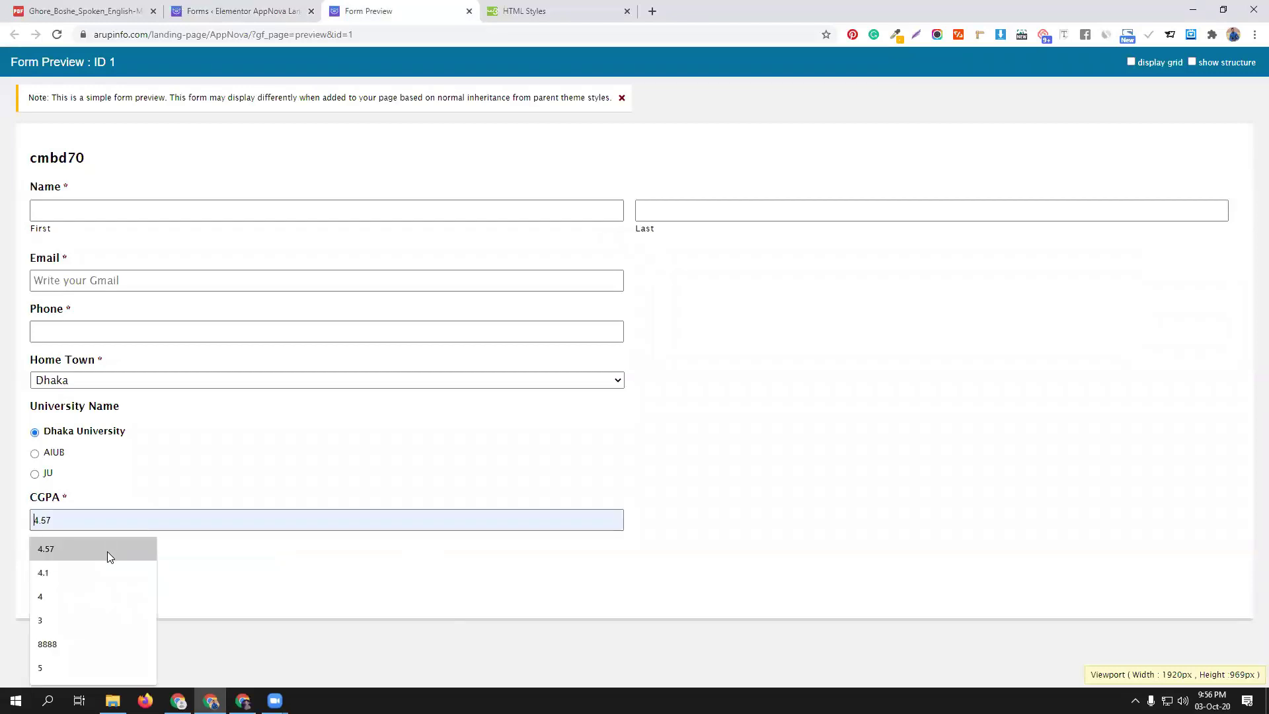
left_click(107, 552)
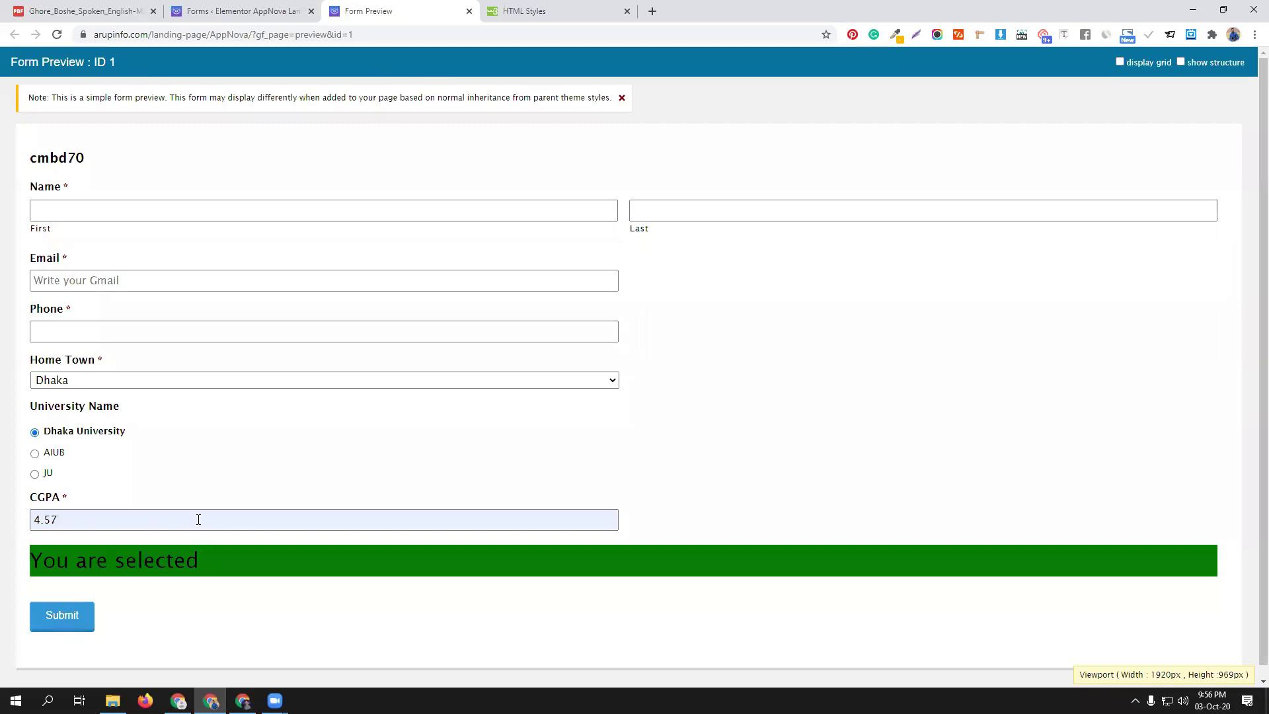
left_click(224, 10)
Duplicate the HTML block and change the copy's content to a red 'You are not selected' heading
scroll(396, 595, "down", 4)
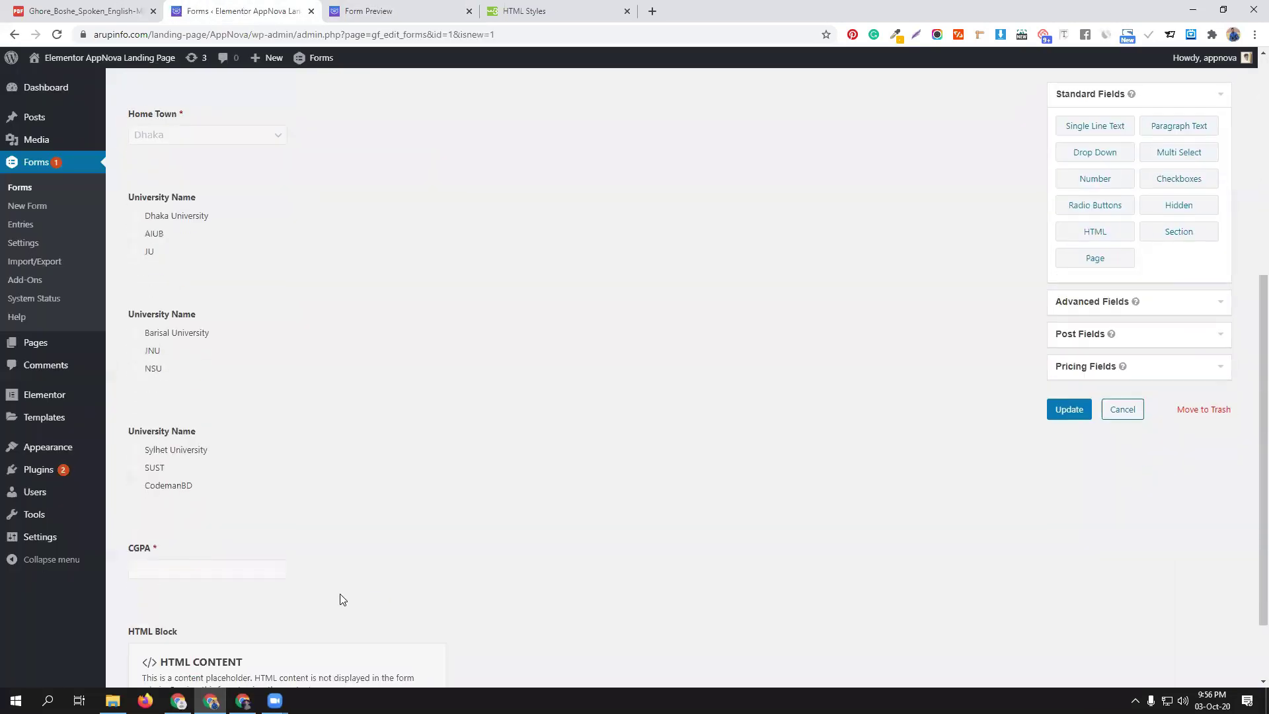
left_click(323, 546)
scroll(239, 559, "down", 1)
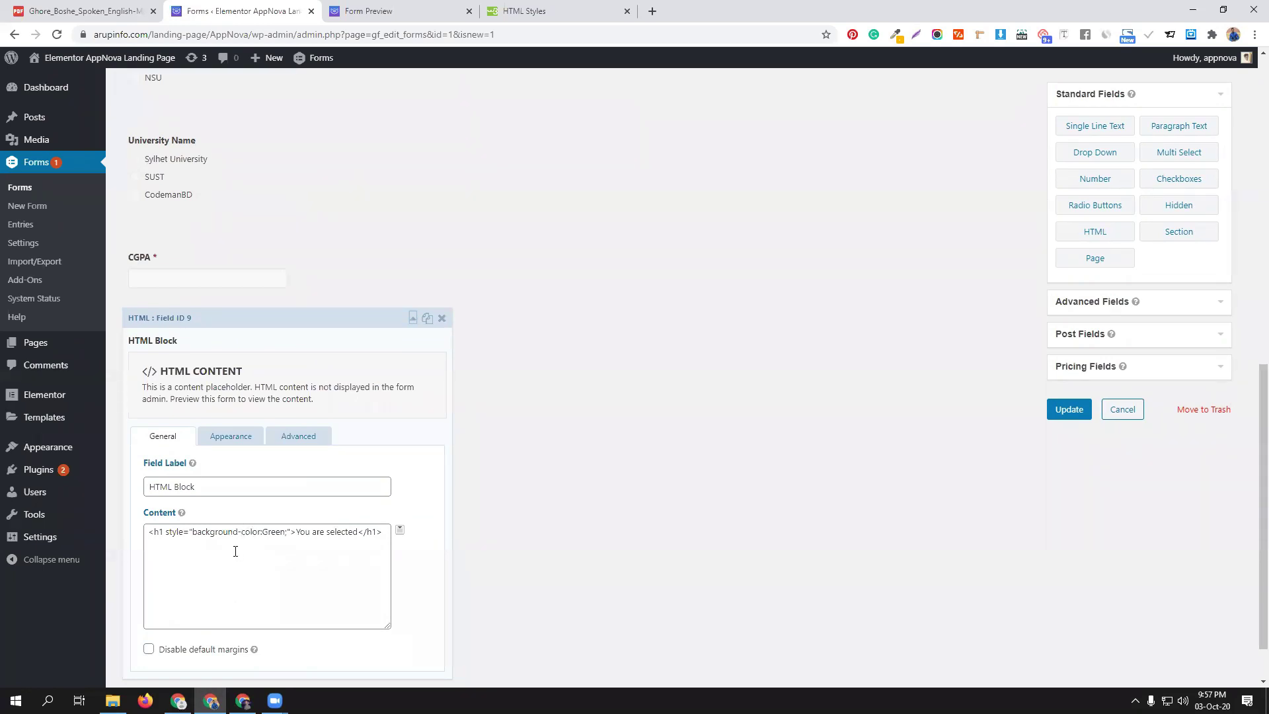
left_click(427, 319)
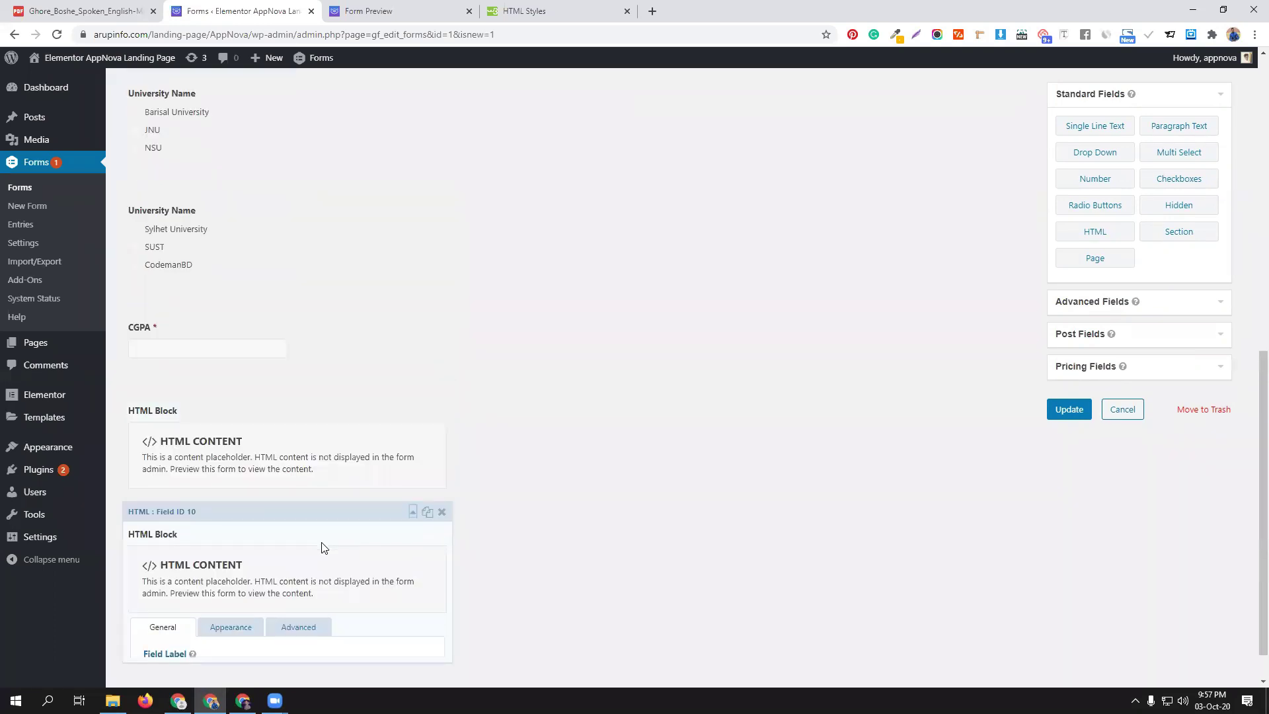
scroll(324, 548, "down", 4)
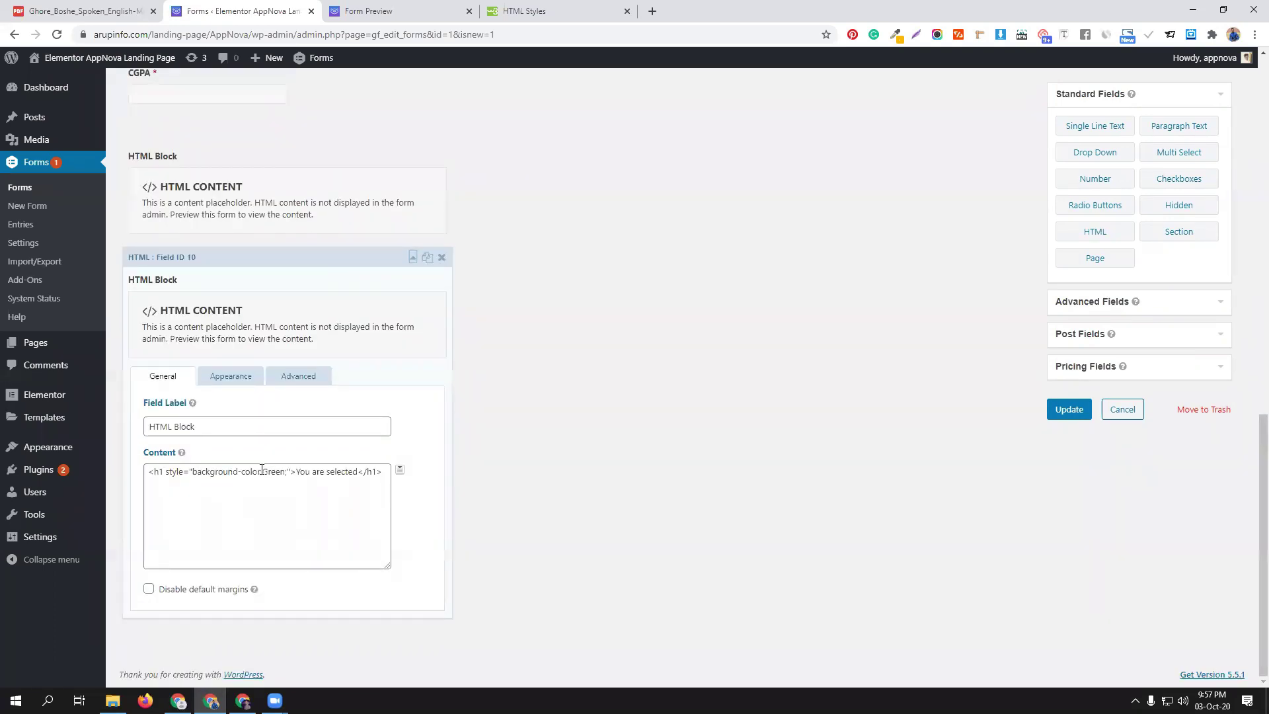
left_click_drag(262, 470, 285, 470)
type("red")
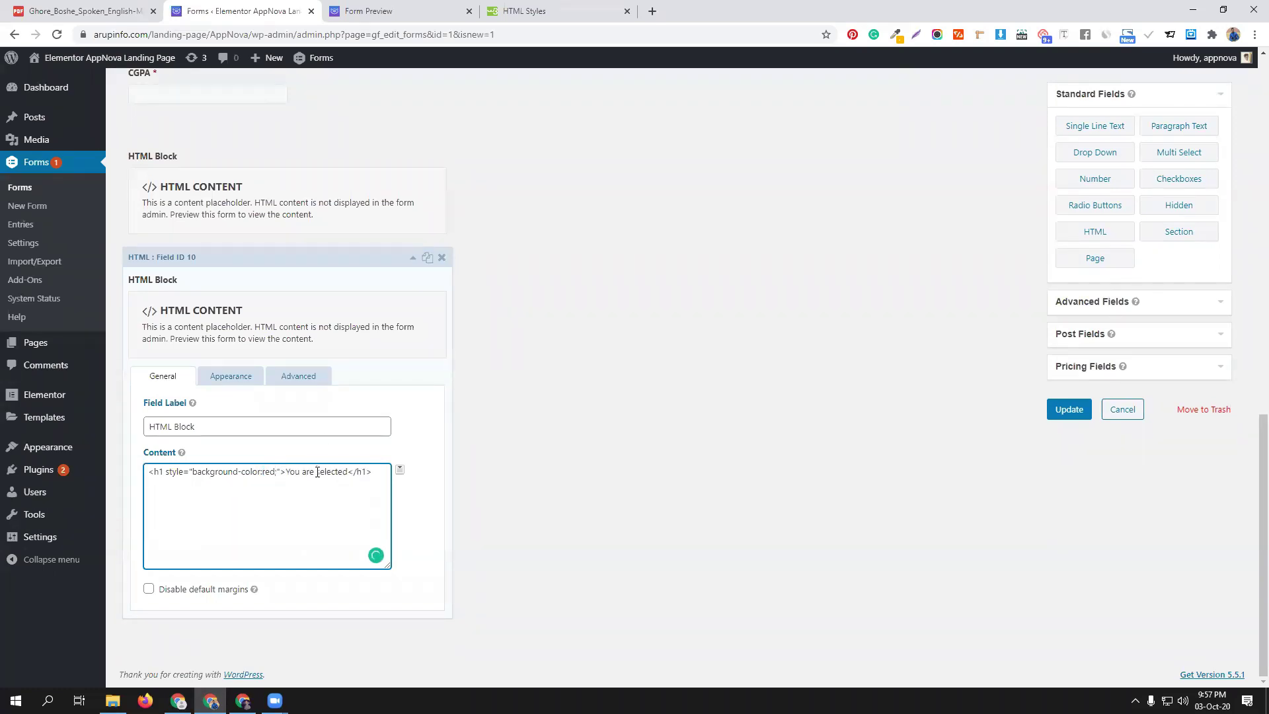
left_click(317, 471)
type("not")
Set the copy's CGPA condition to less than 4.5 and save the form
left_click(319, 378)
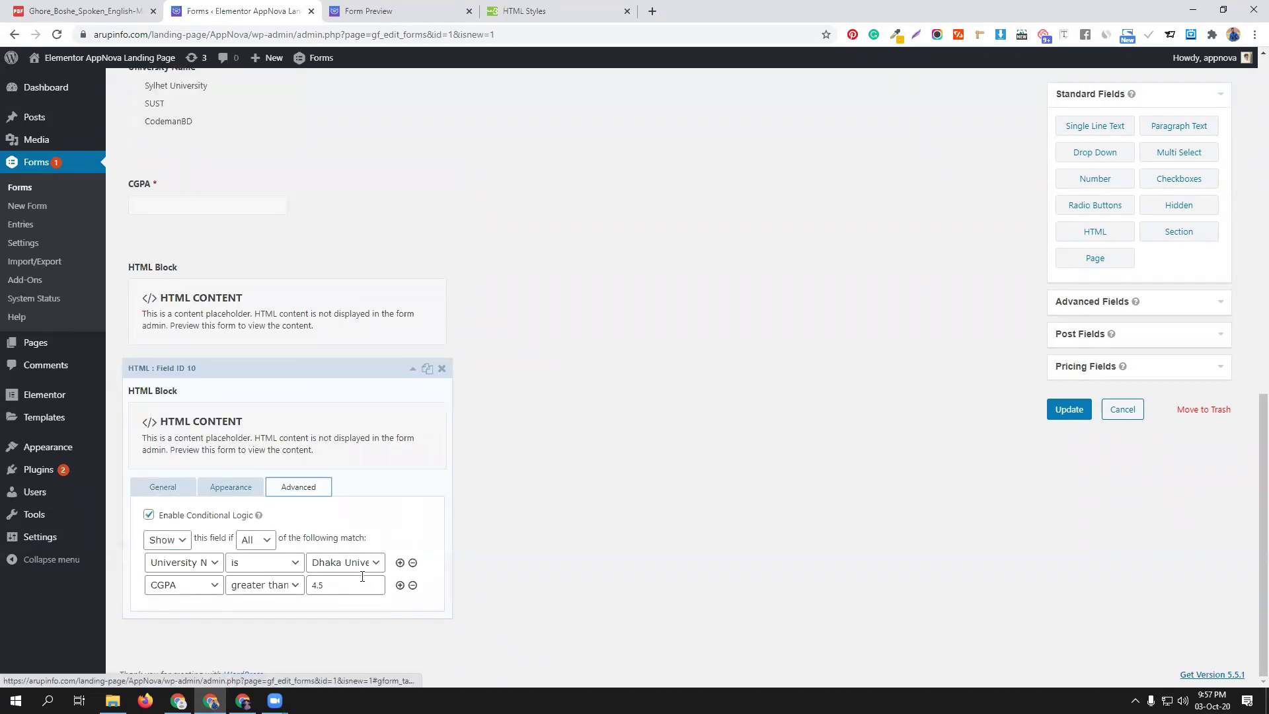
left_click(332, 586)
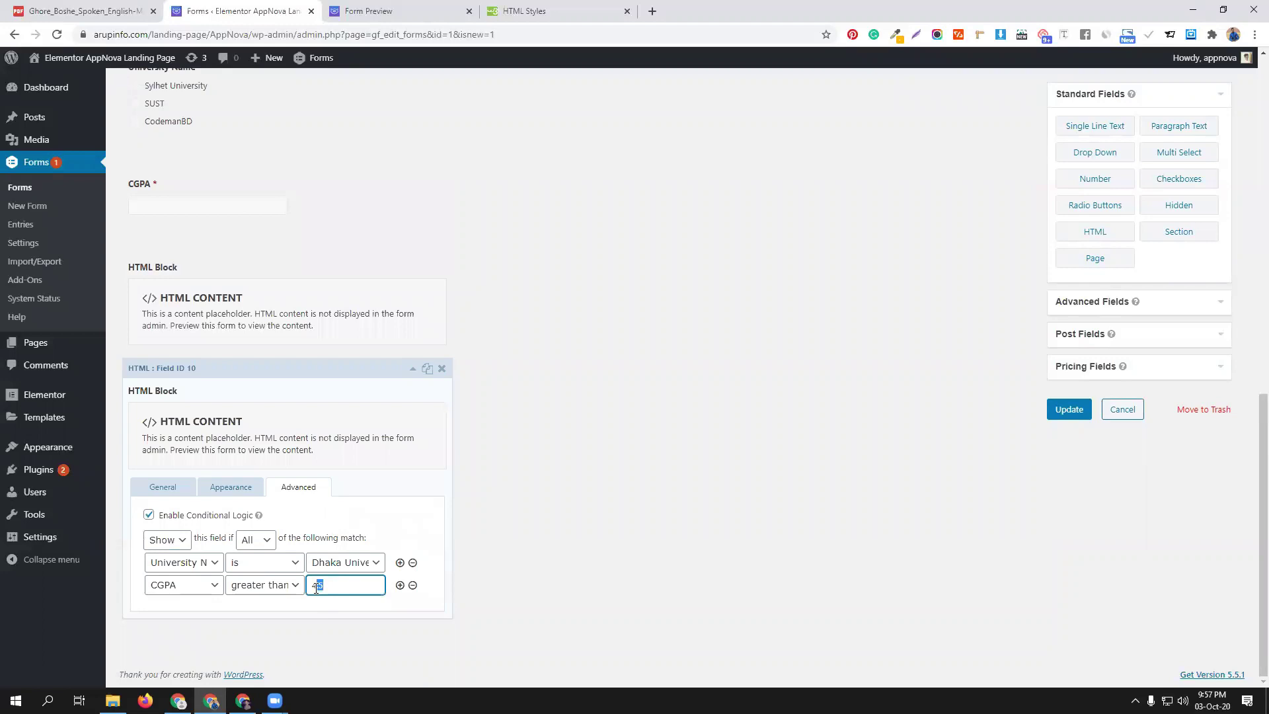
left_click(294, 586)
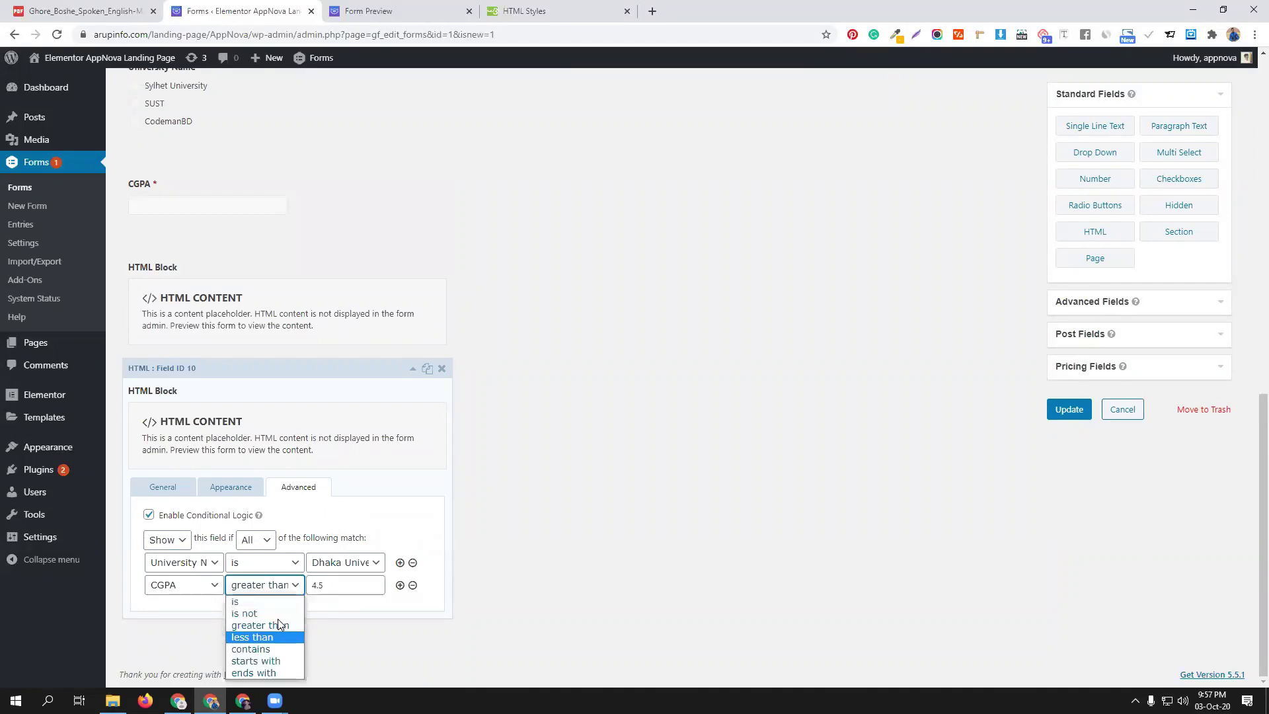
left_click(268, 637)
left_click(330, 586)
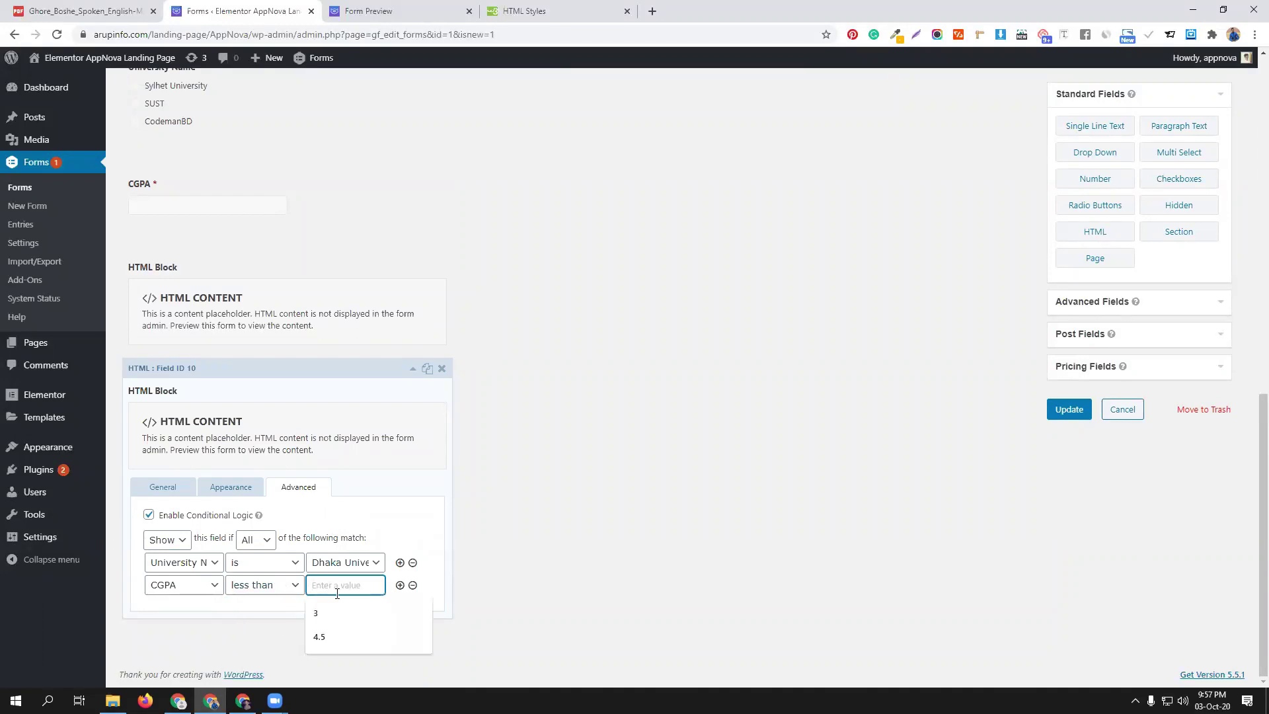
left_click(319, 636)
scroll(348, 615, "up", 1)
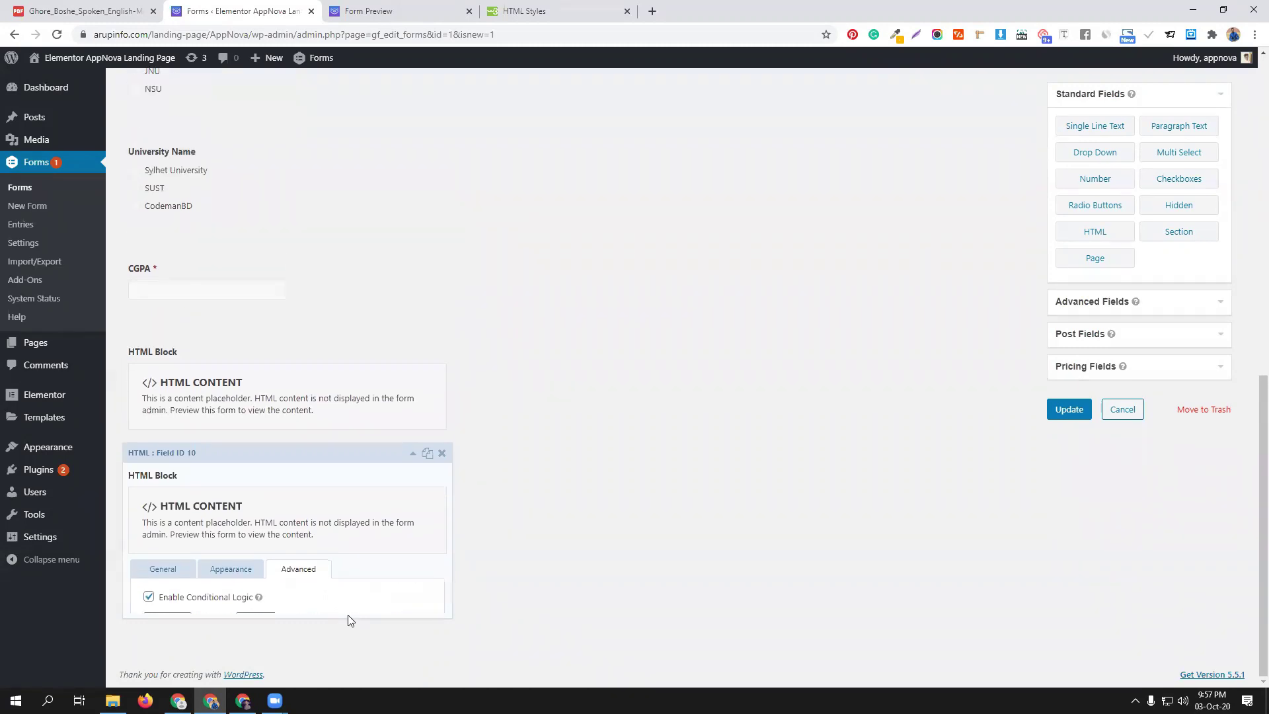
left_click(348, 619)
left_click(1067, 409)
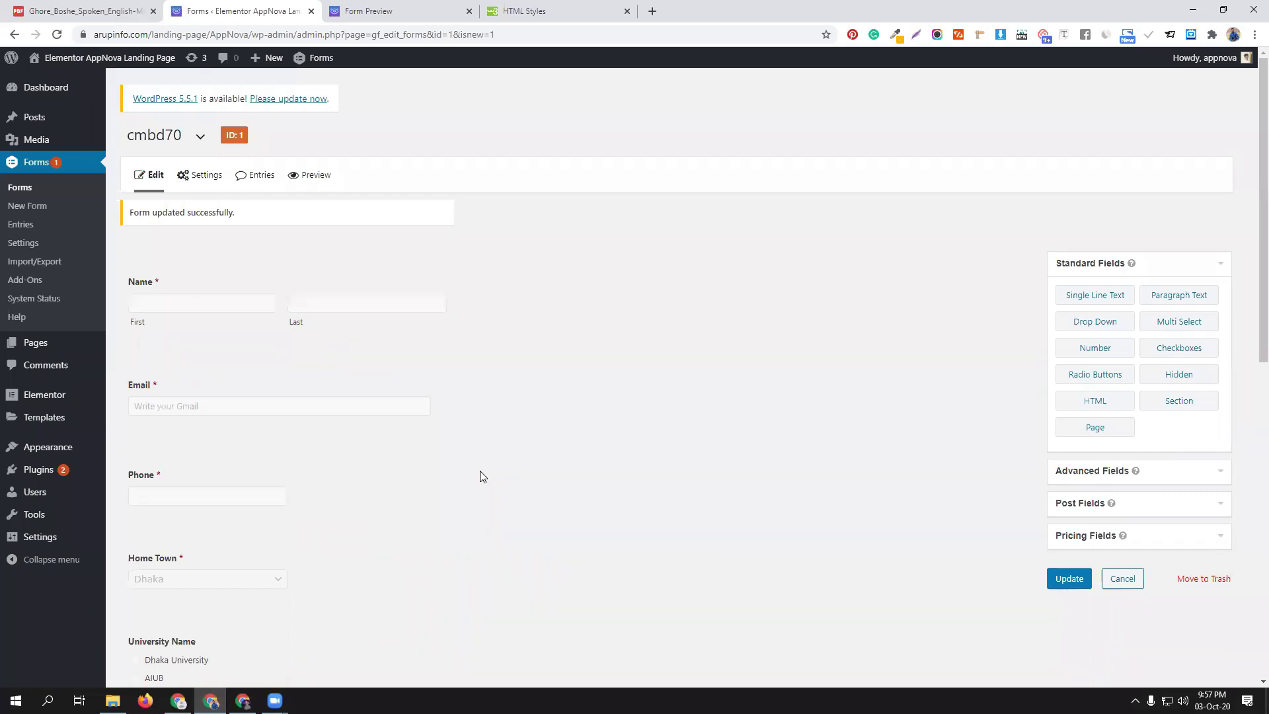
scroll(482, 478, "down", 7)
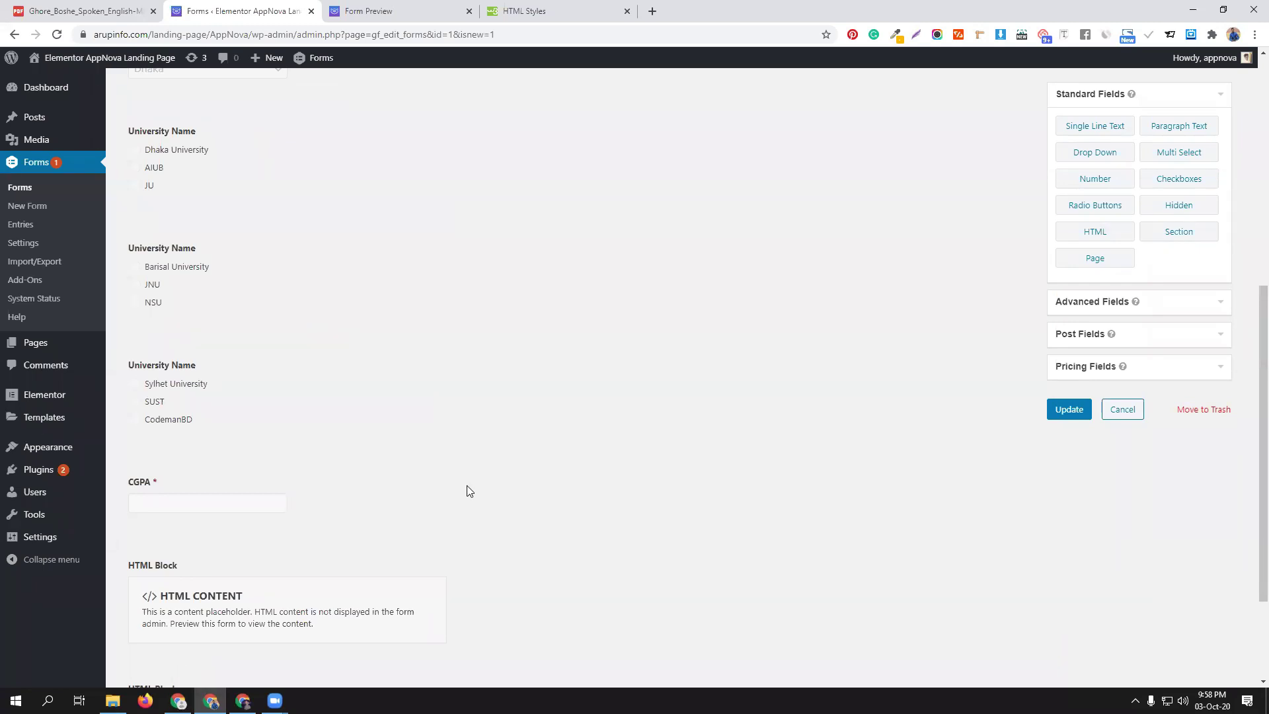
Reload the preview and test Dhaka University with CGPA 4.1 to see the red 'You are not selected' message
left_click(390, 12)
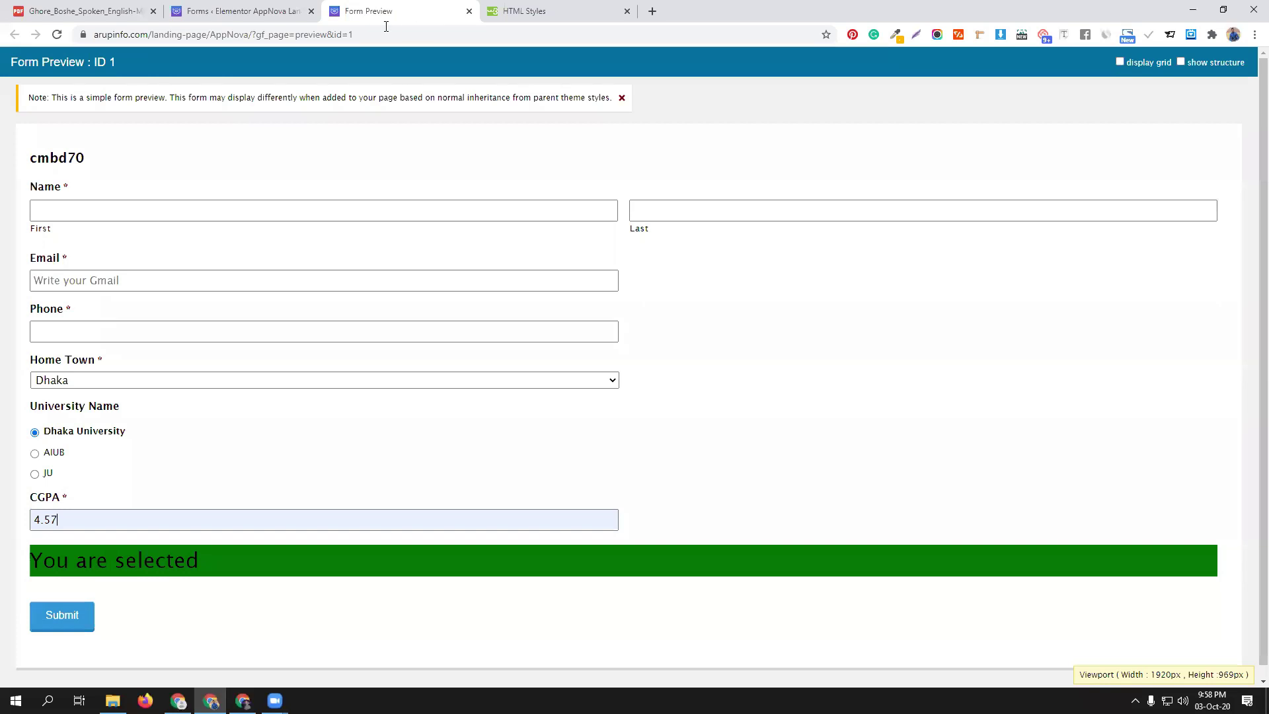
left_click(57, 34)
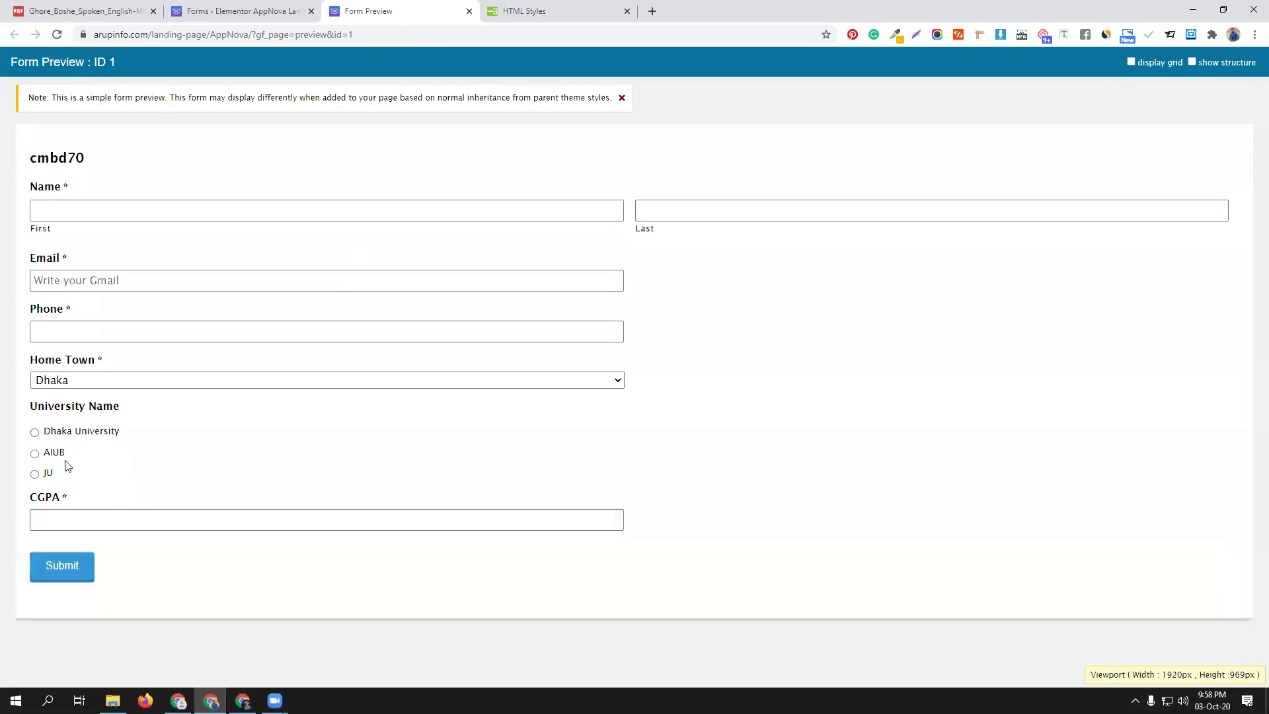
left_click(58, 431)
left_click(87, 515)
left_click(88, 515)
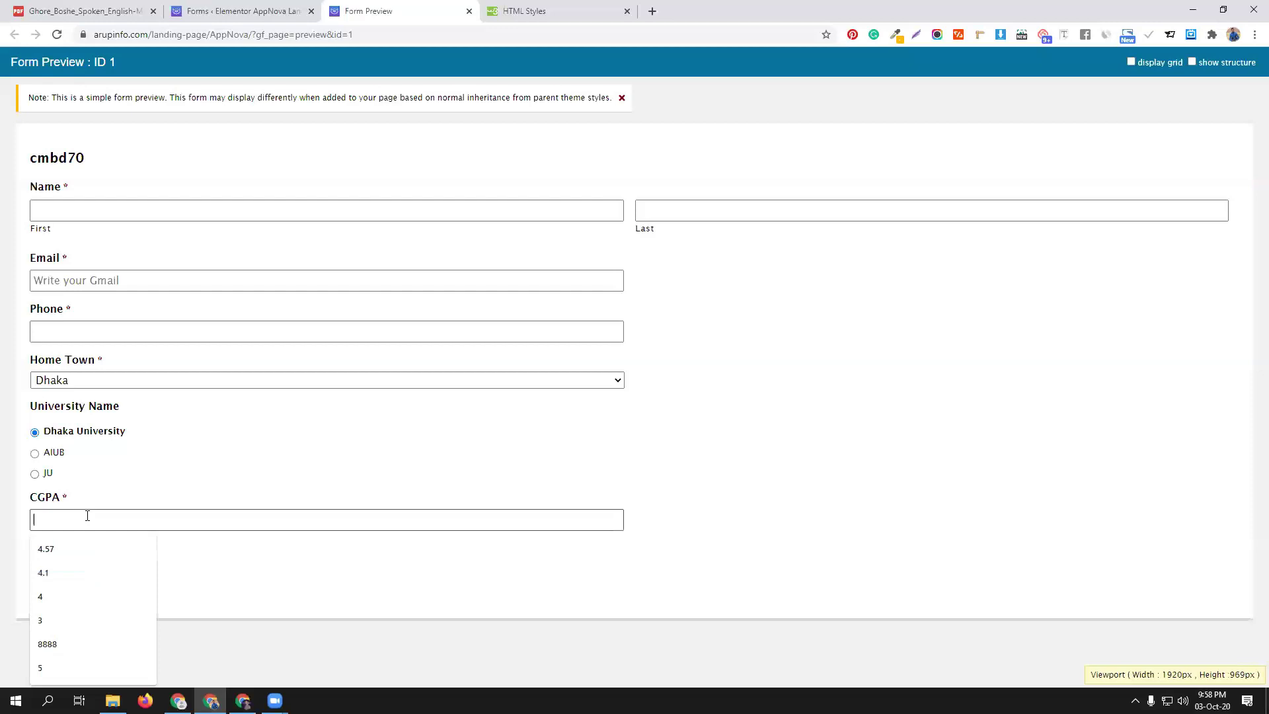
left_click(70, 571)
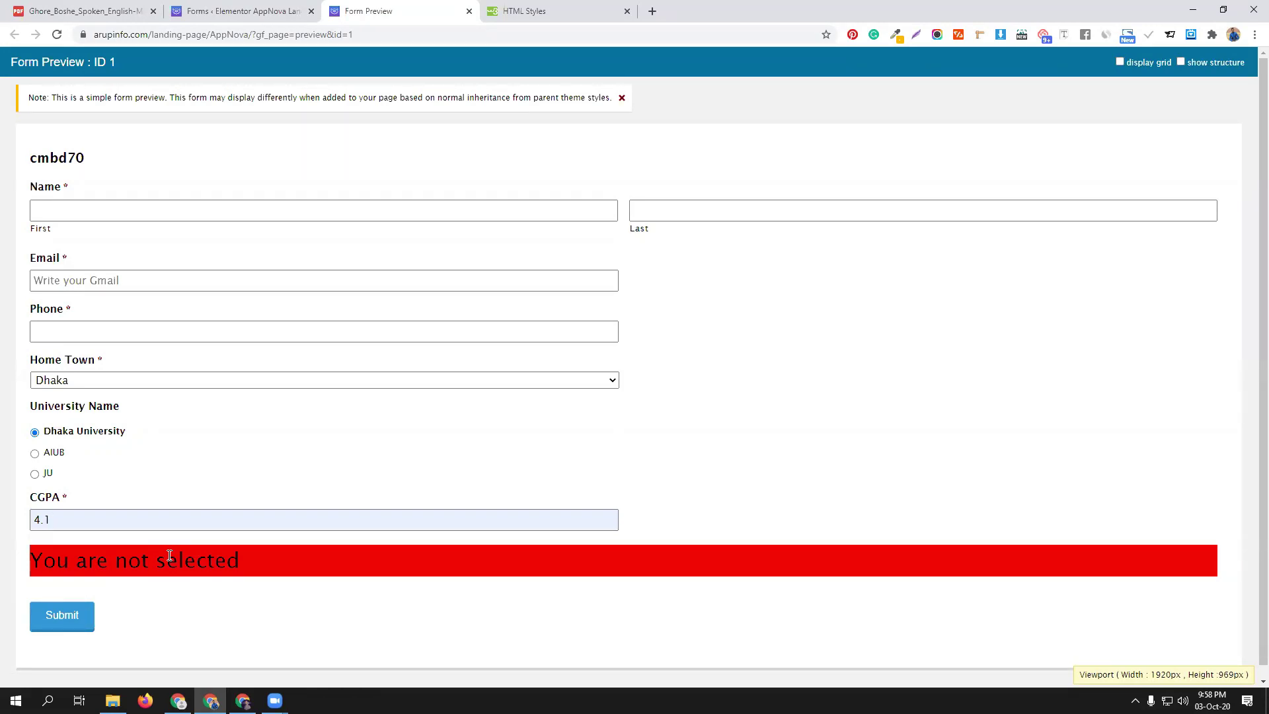
left_click(218, 12)
scroll(661, 452, "down", 1)
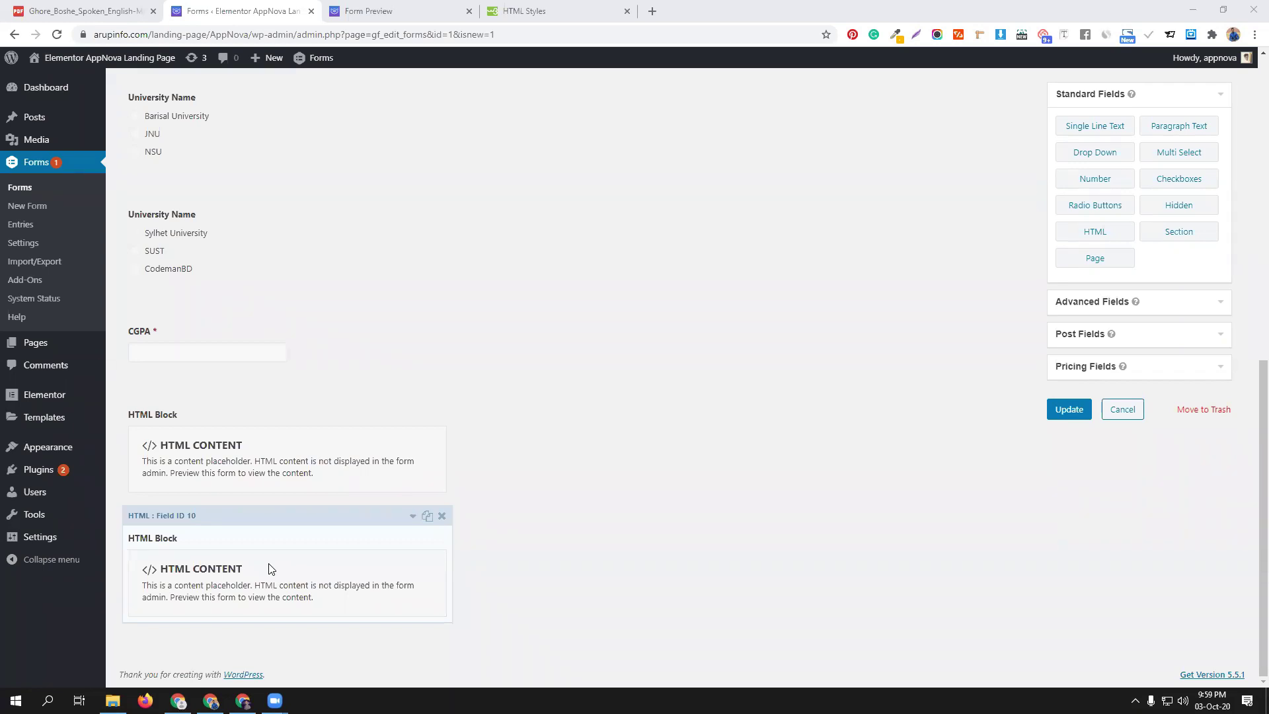
left_click_drag(287, 516, 292, 410)
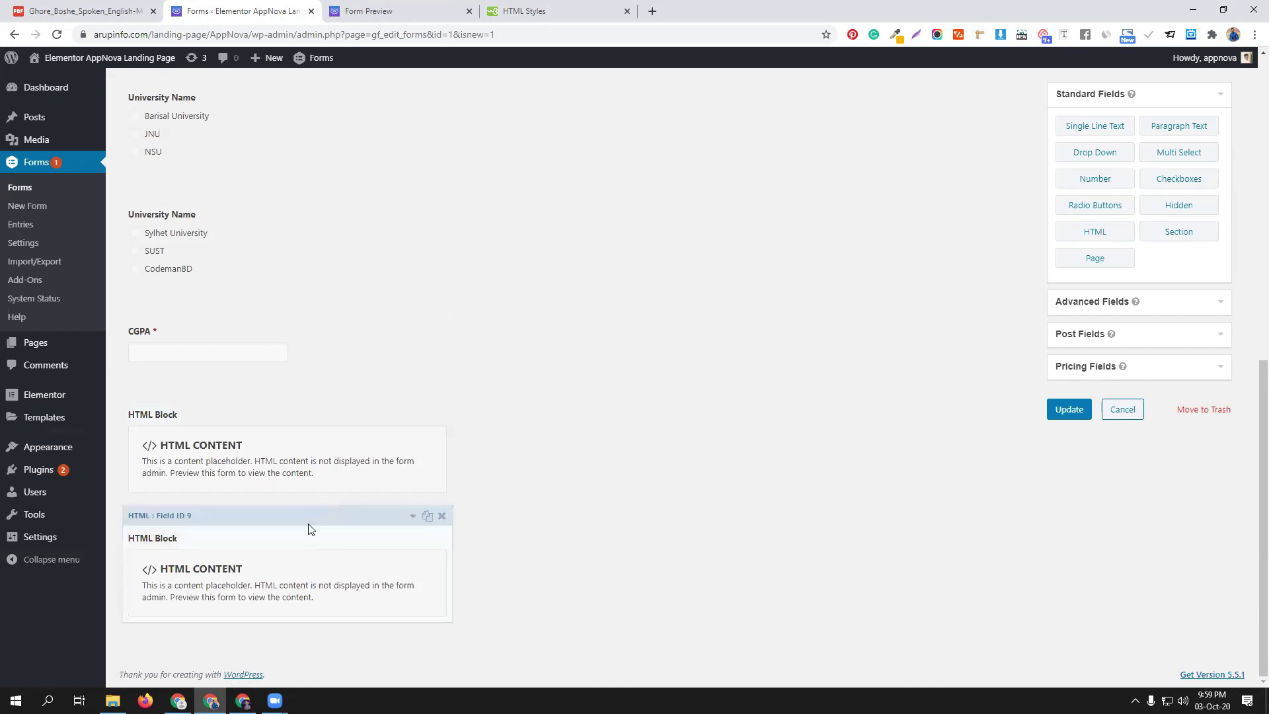
left_click_drag(303, 516, 300, 452)
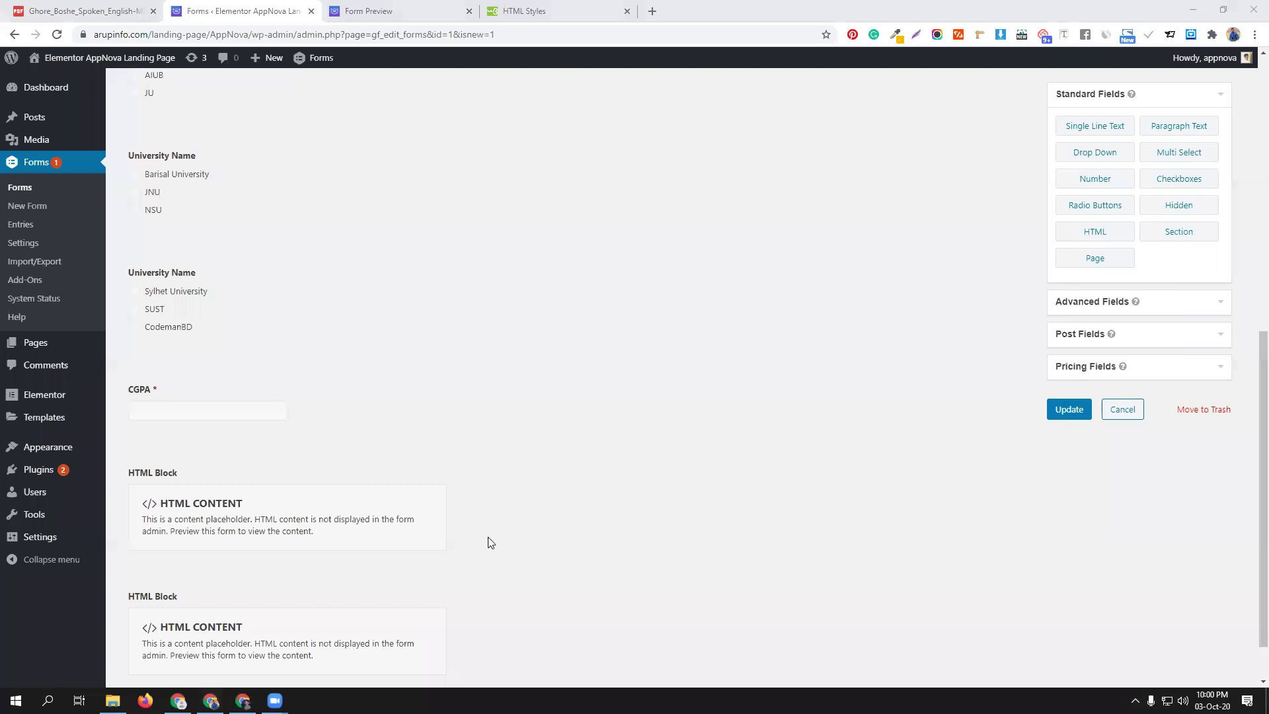
scroll(488, 541, "down", 2)
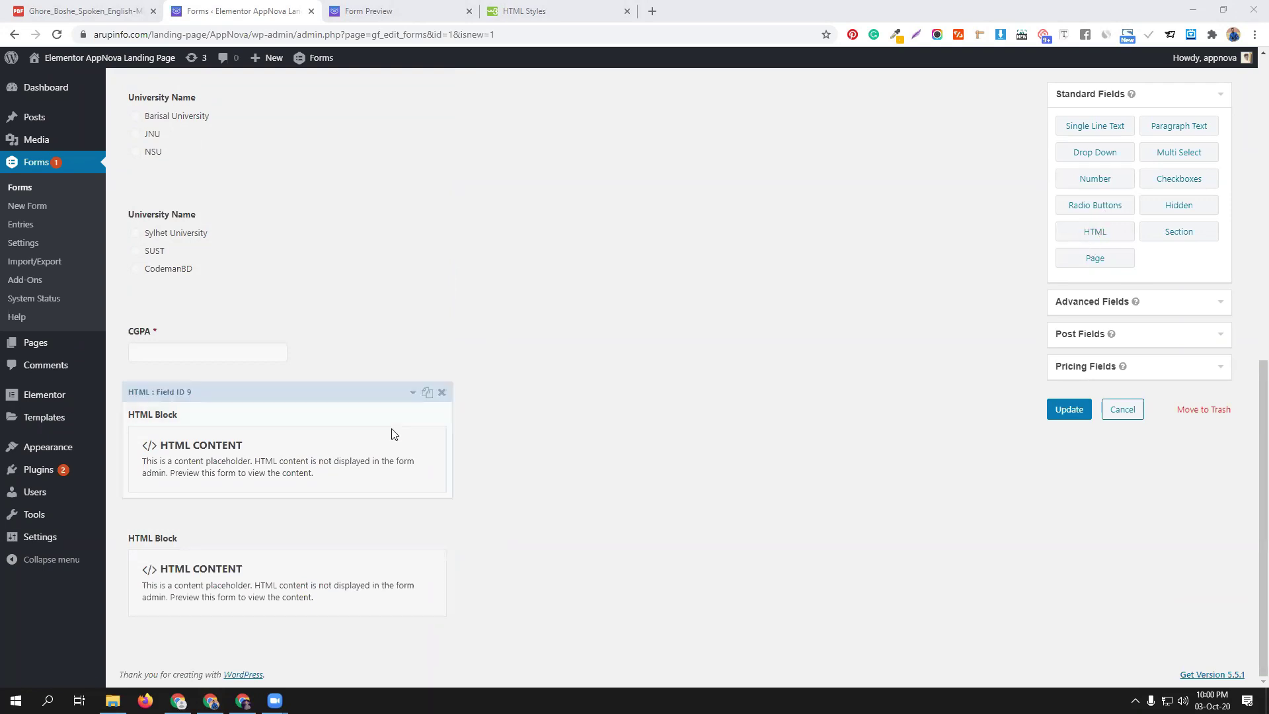
scroll(396, 423, "up", 2)
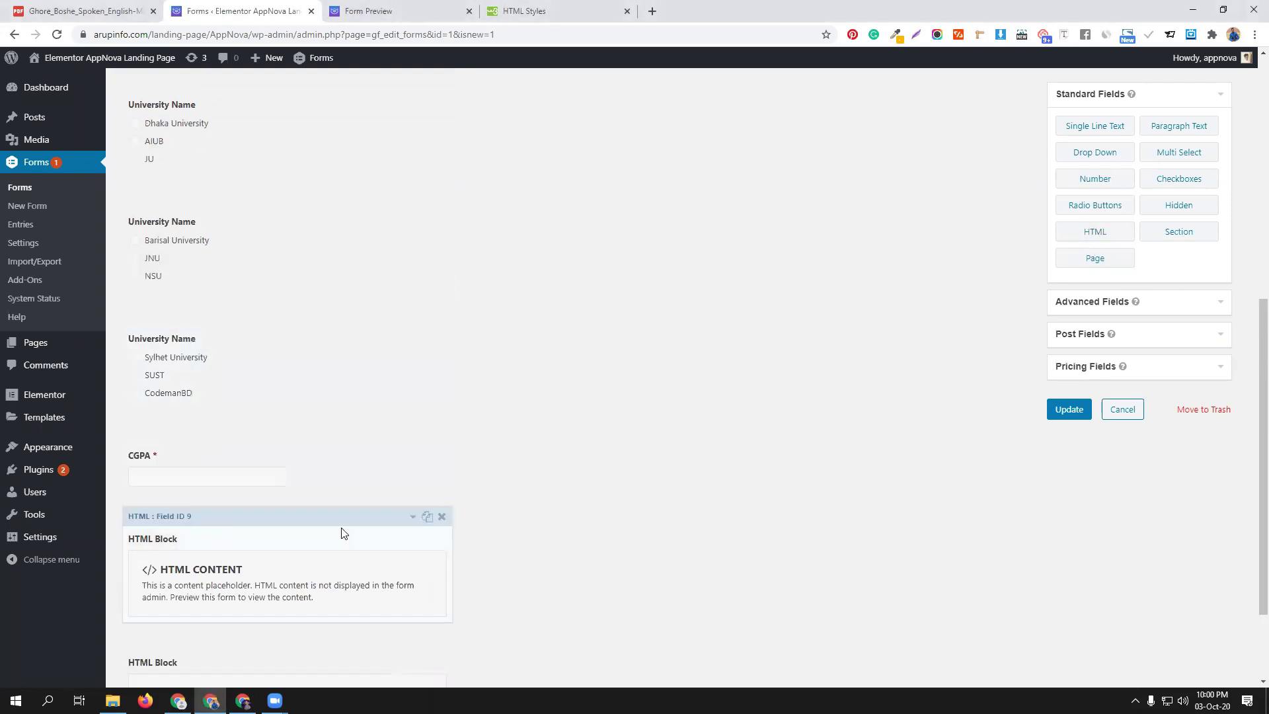
scroll(341, 532, "down", 2)
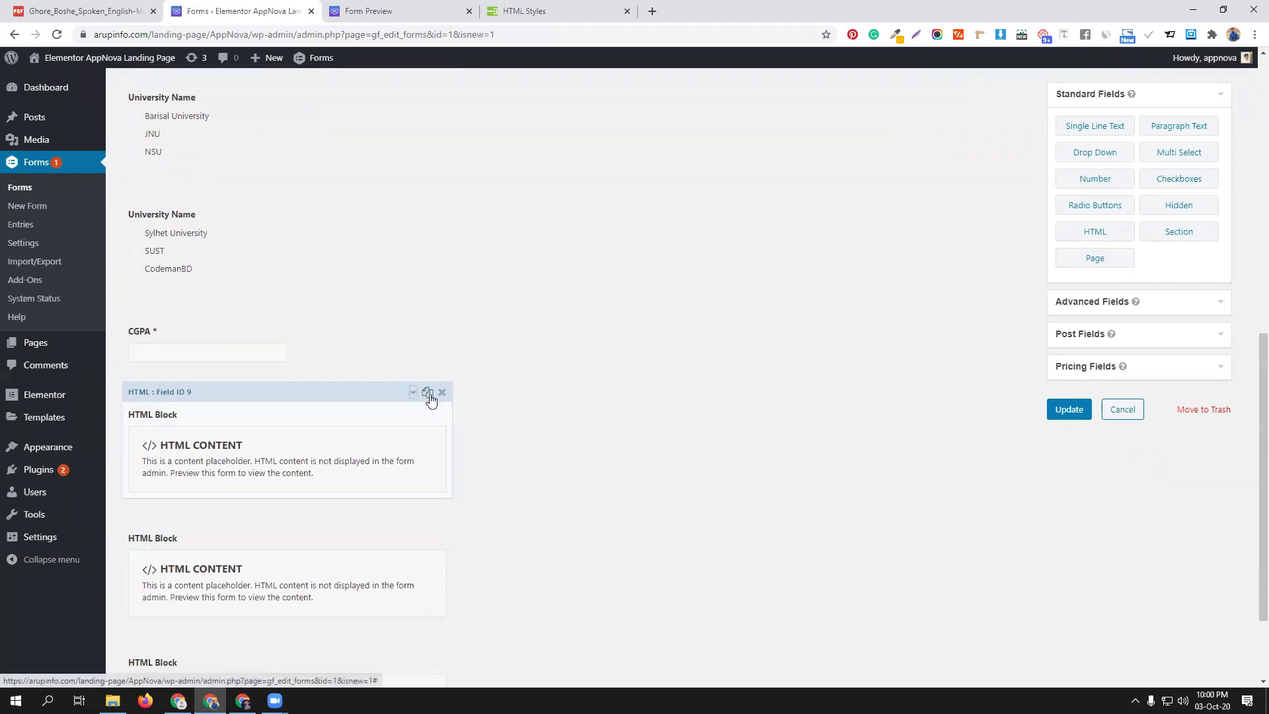
Duplicate Field ID 9 and change the copy's rules to University AIUB and CGPA below 4.0
left_click(427, 395)
scroll(327, 561, "down", 2)
left_click(334, 559)
scroll(334, 559, "down", 4)
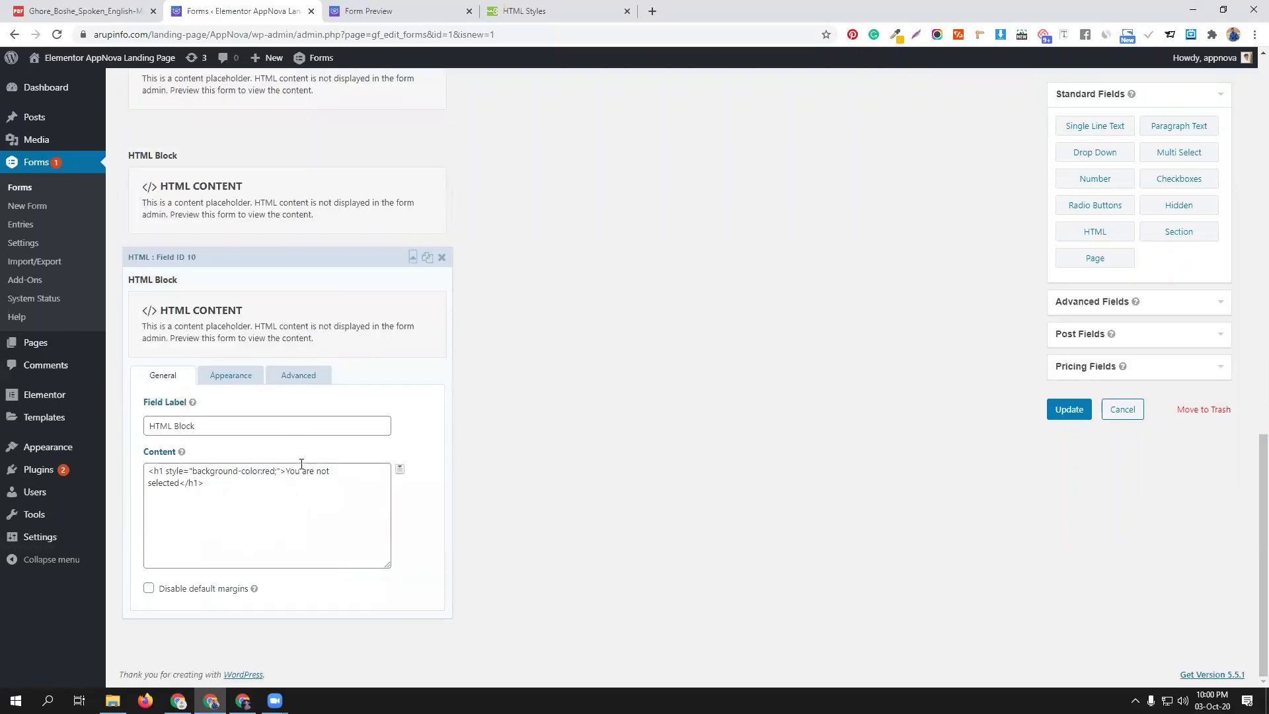
left_click(291, 375)
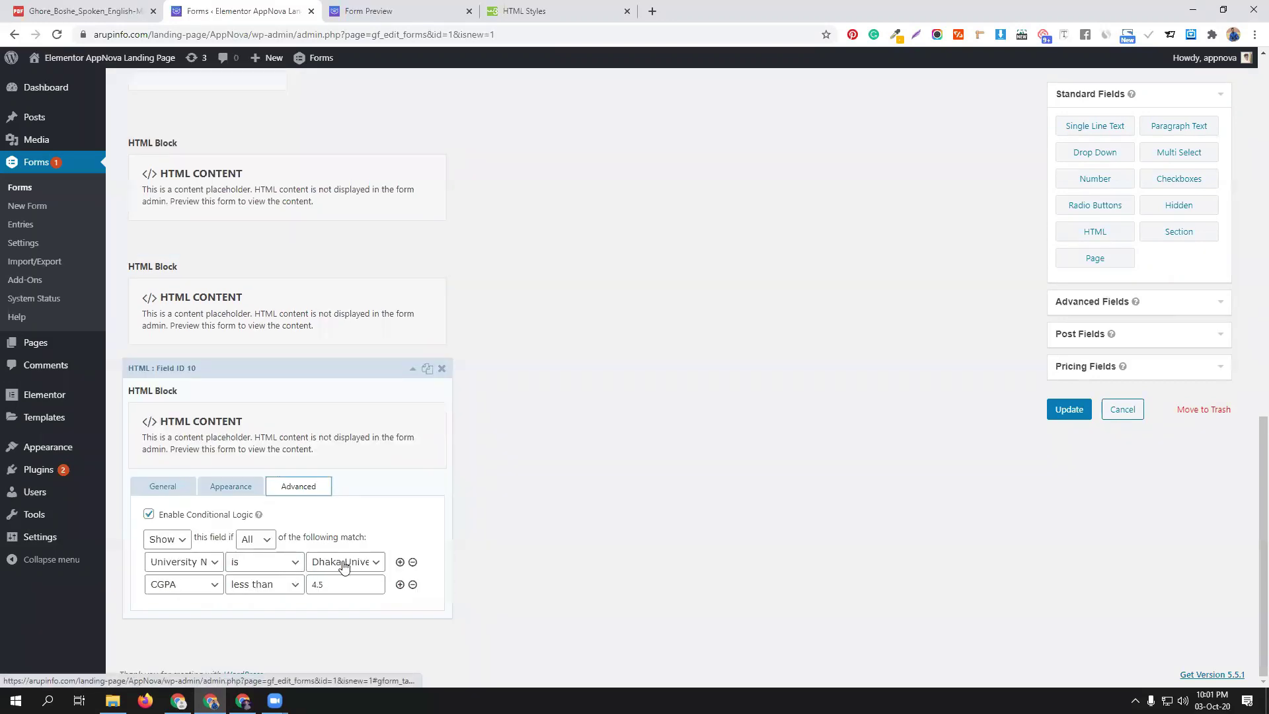
left_click(343, 563)
left_click(342, 588)
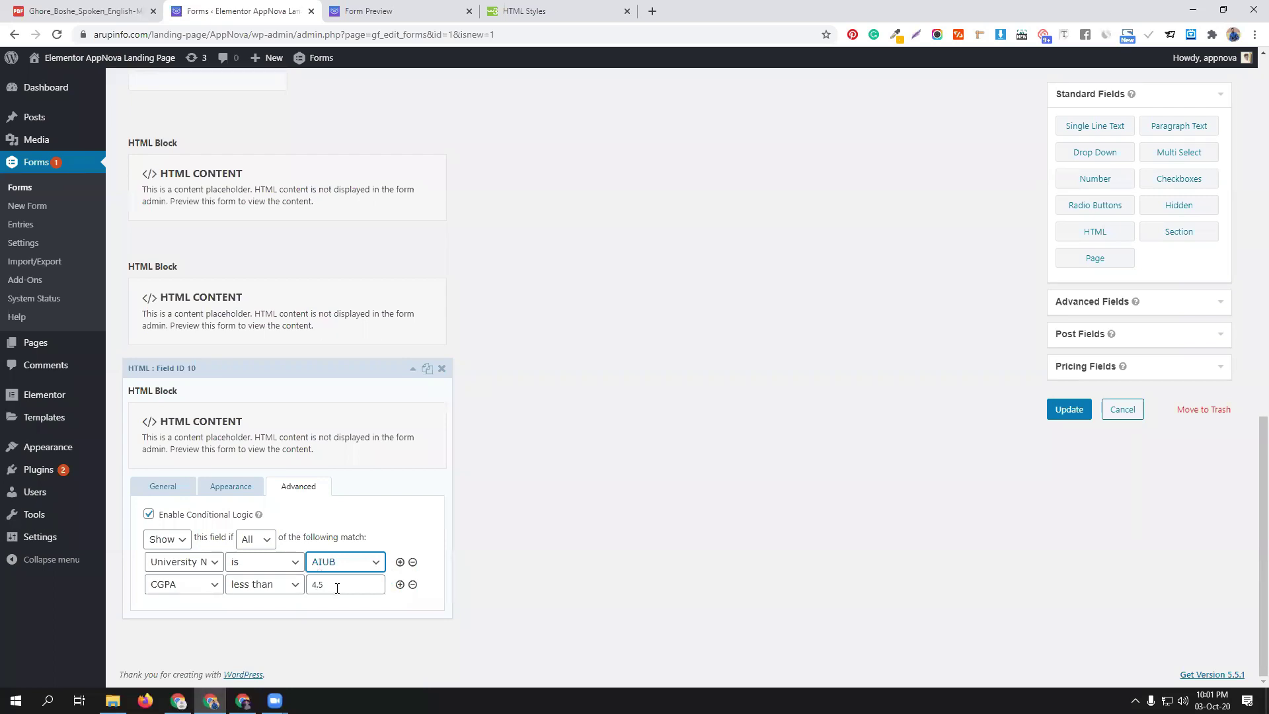
left_click_drag(318, 585, 331, 583)
type("0")
left_click(357, 381)
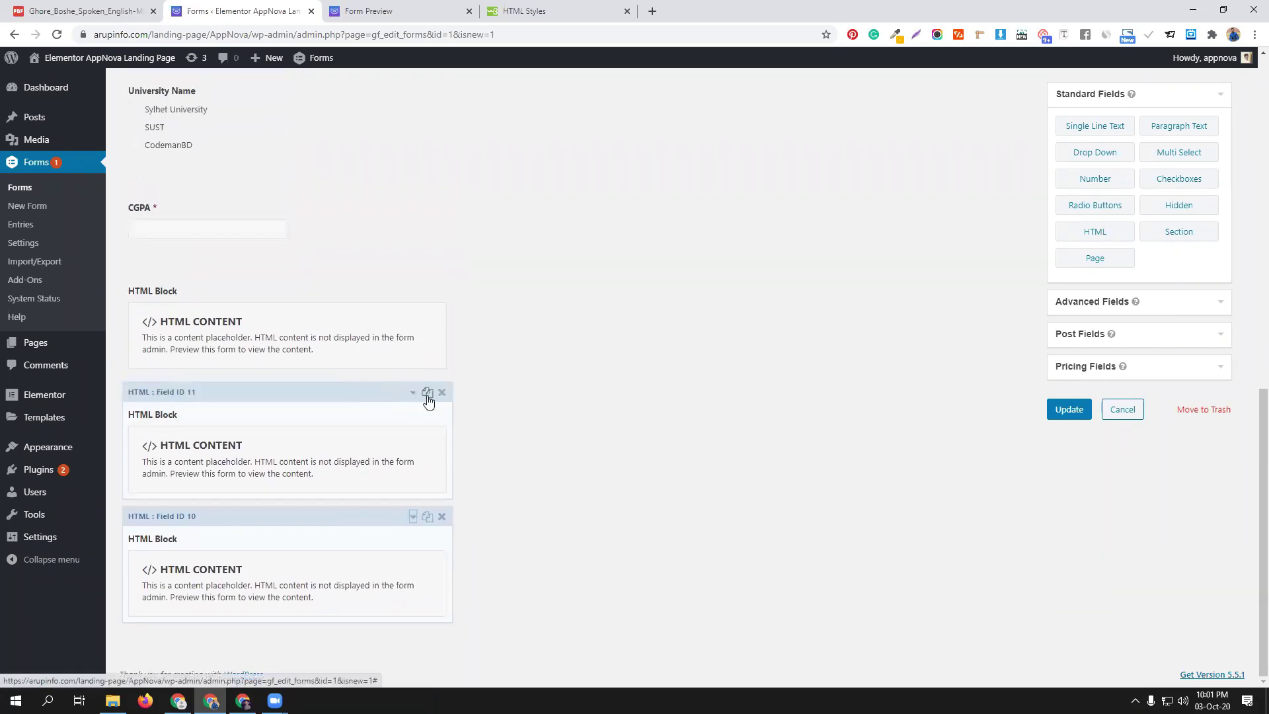
Duplicate Field ID 11, set its rules to AIUB with CGPA greater than 4.0, and save the form
left_click(428, 394)
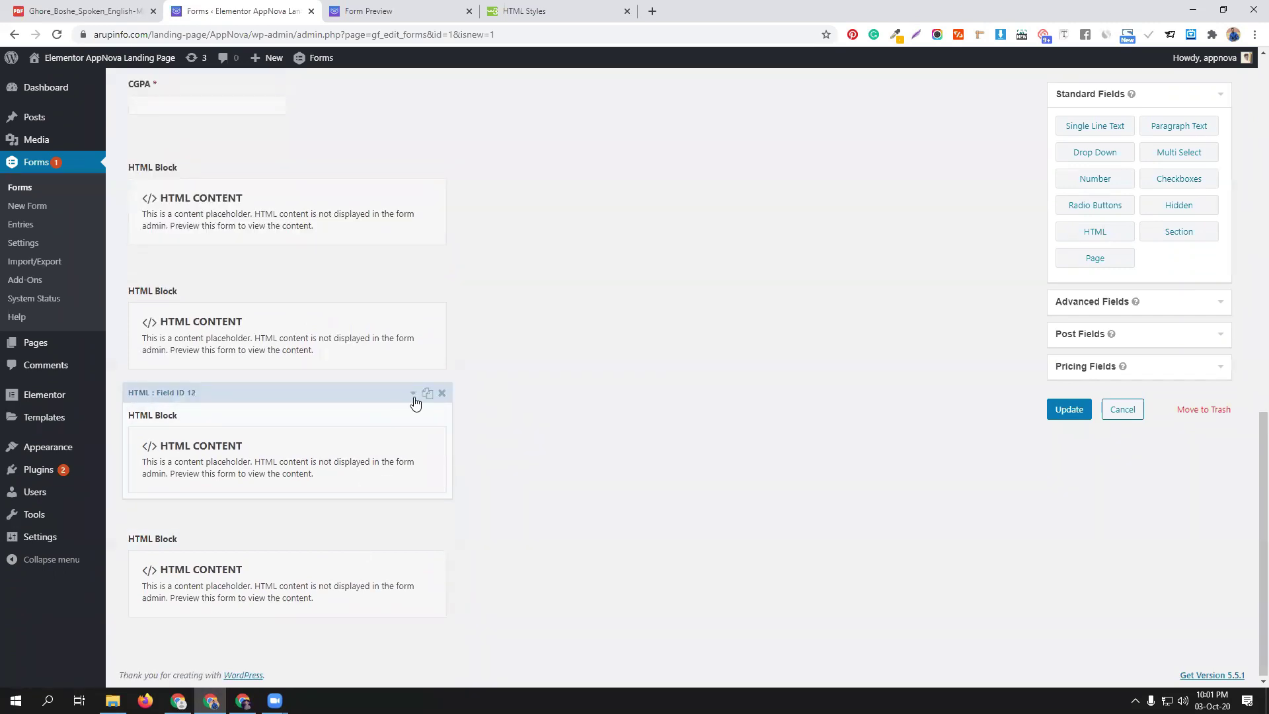
scroll(413, 401, "up", 2)
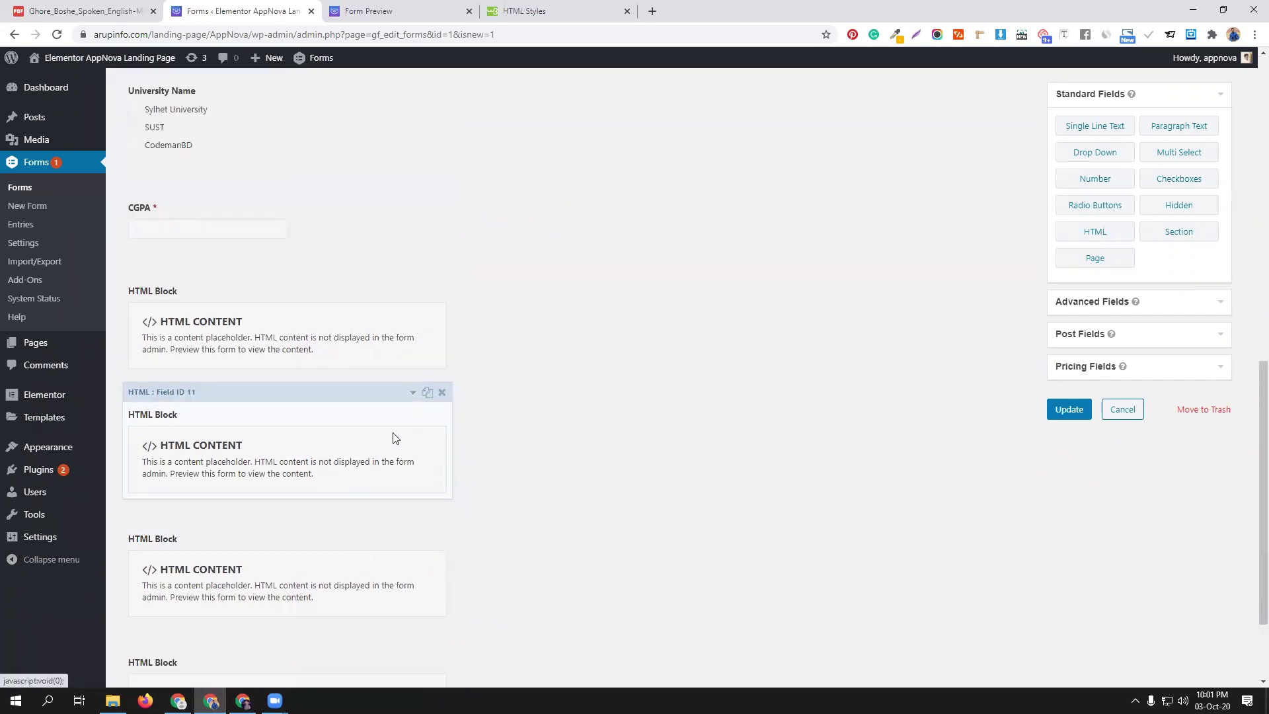
left_click(411, 396)
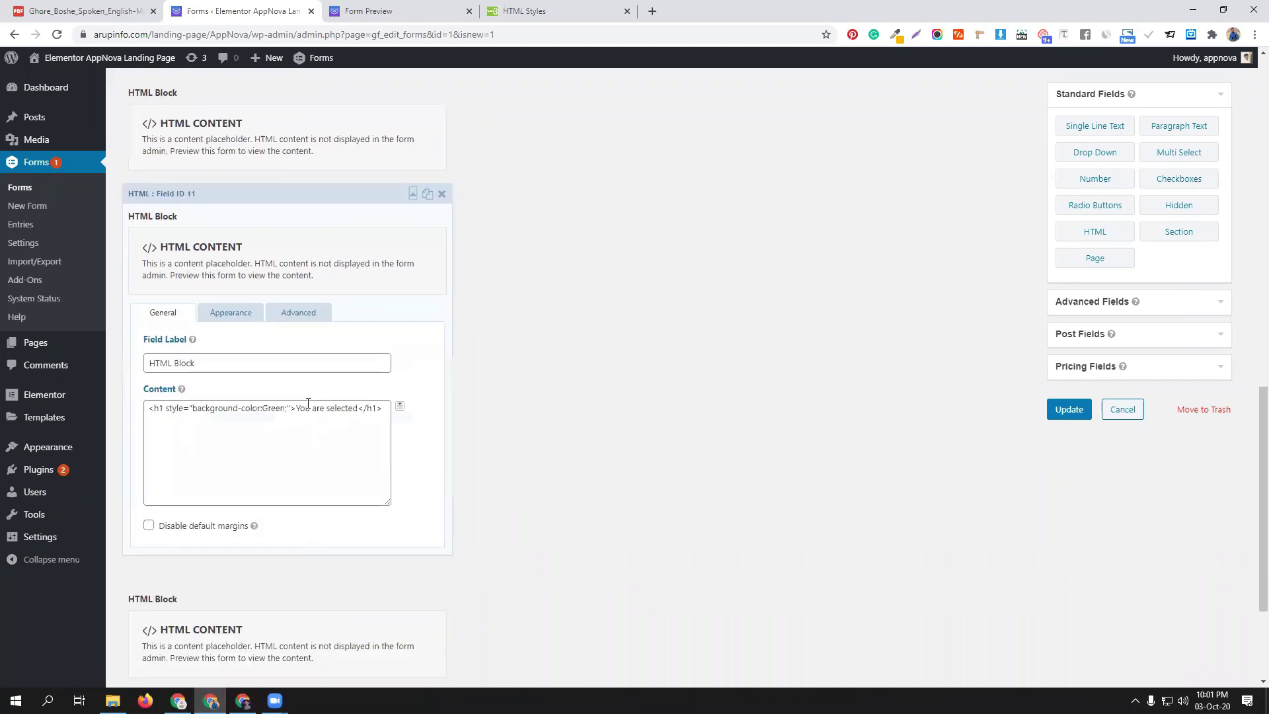
left_click(298, 313)
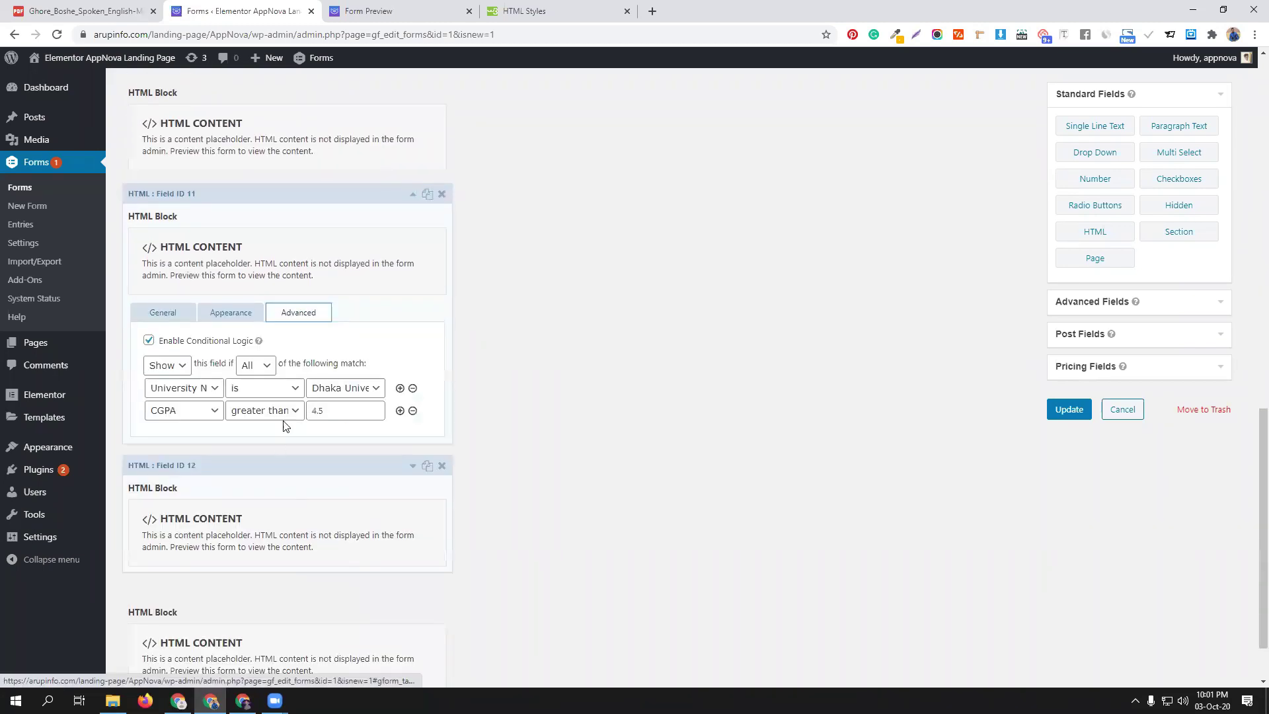
left_click(349, 393)
left_click(347, 411)
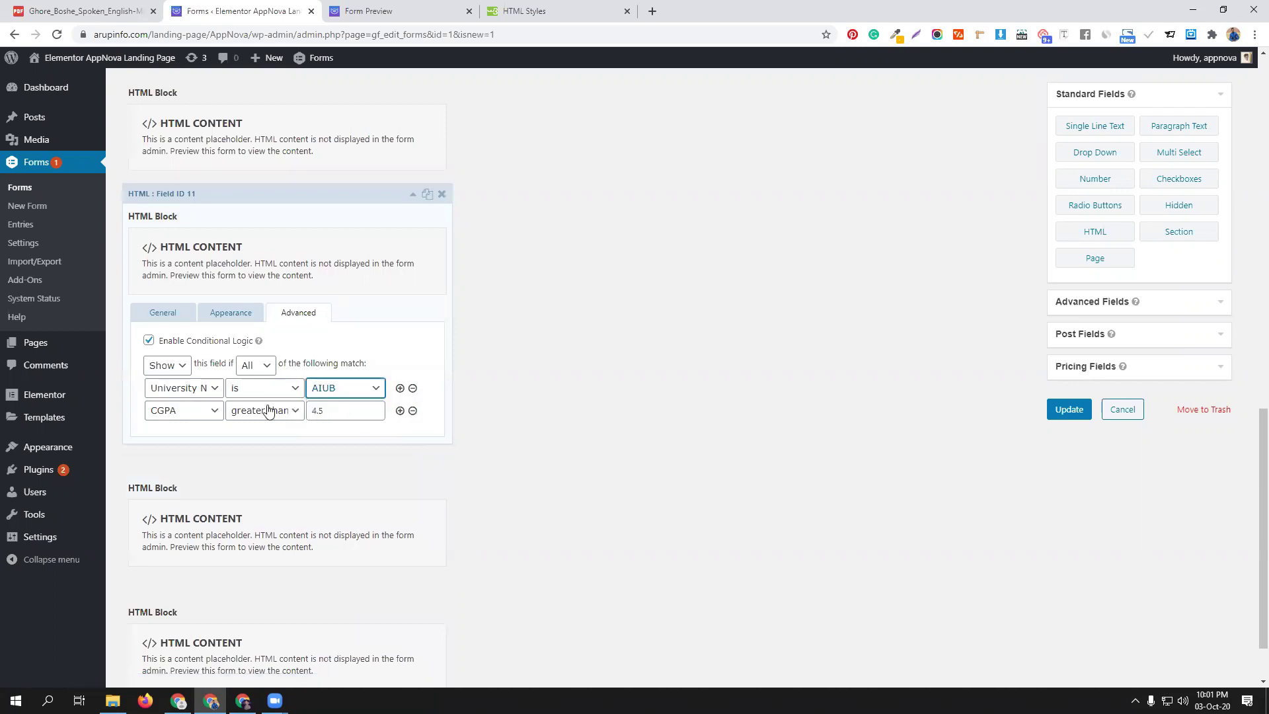
left_click(318, 407)
key("BackSpace")
type("0")
left_click(330, 202)
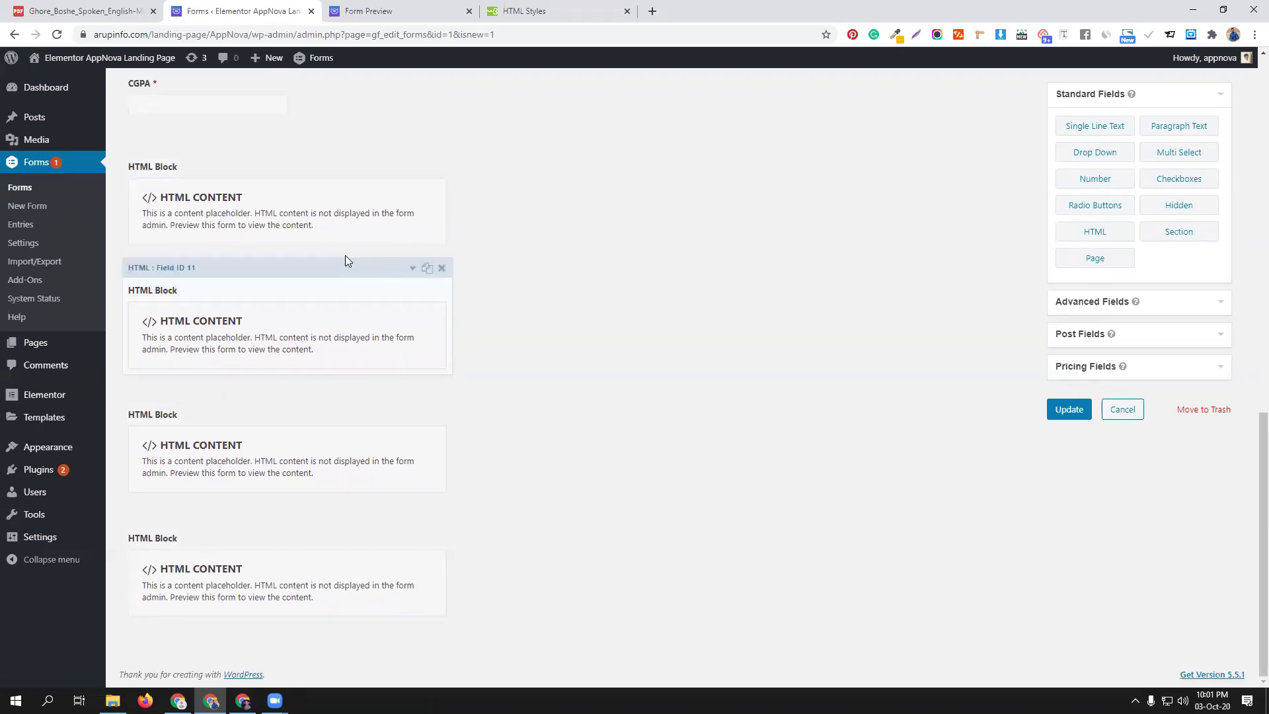
scroll(345, 254, "up", 2)
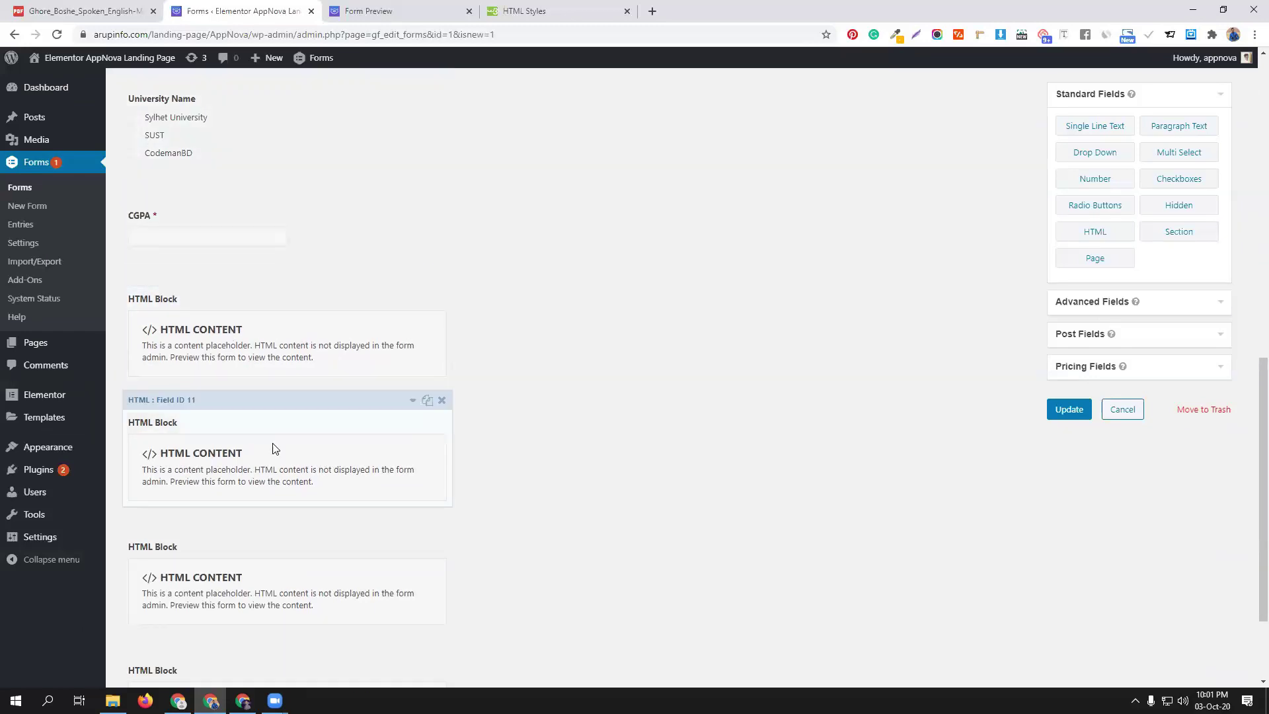
left_click(1066, 409)
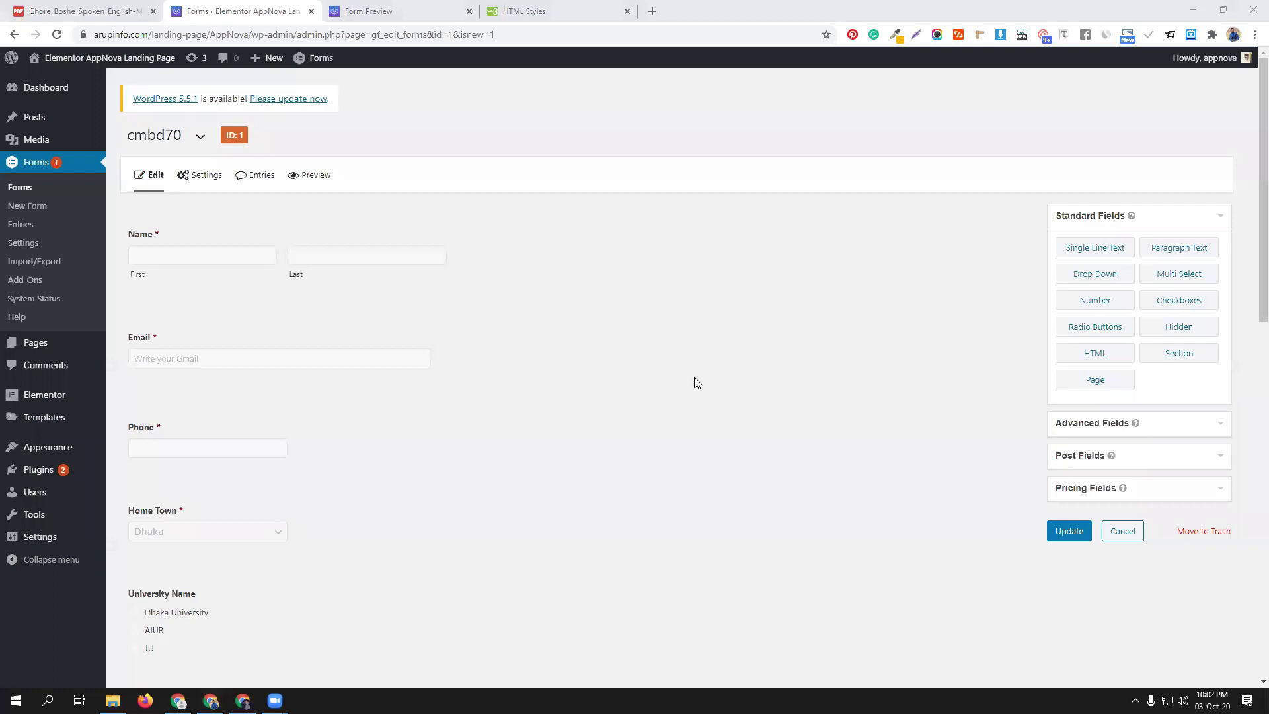
In the preview, fill in the first name and autofill the last name, email and phone number
scroll(694, 382, "down", 3)
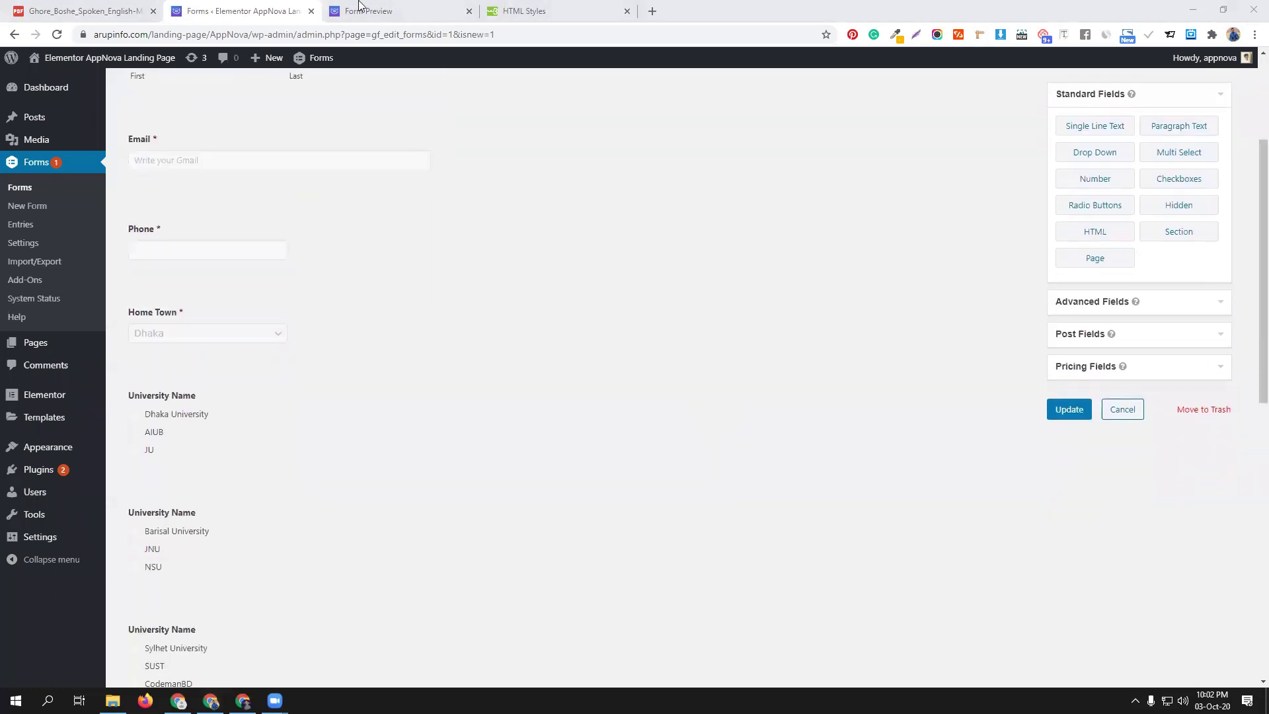
left_click(362, 11)
scroll(416, 501, "down", 1)
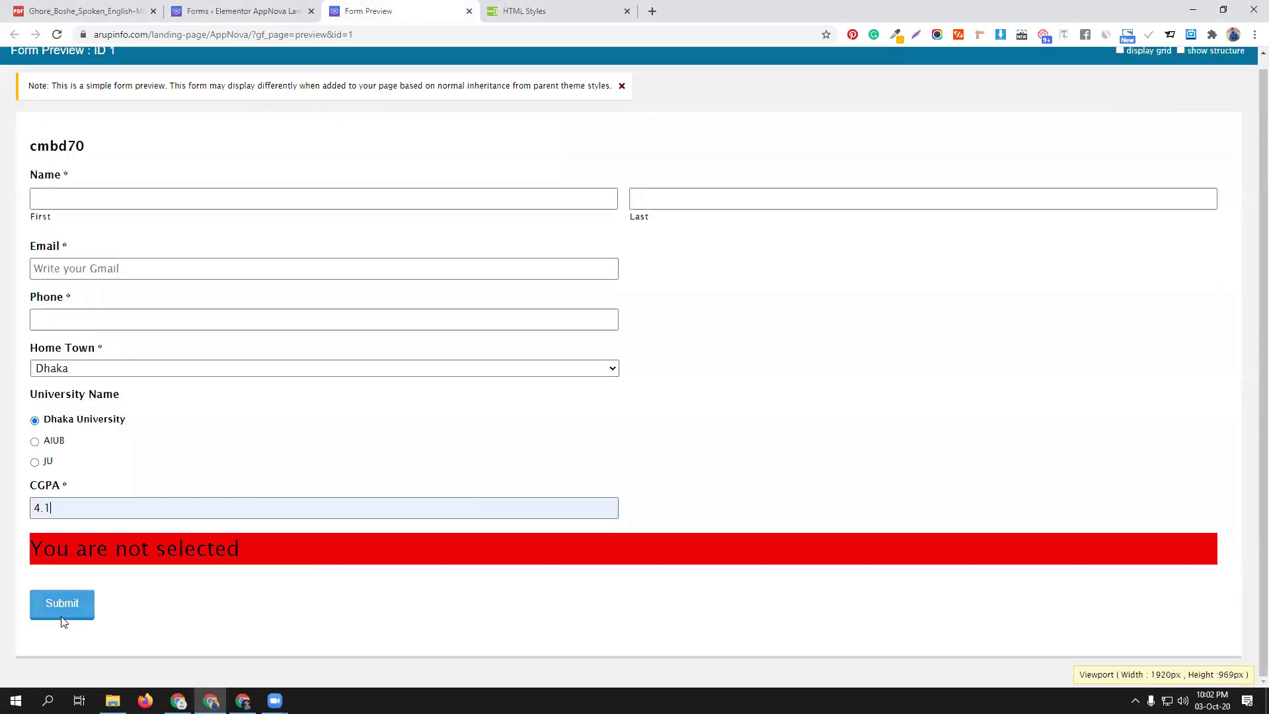
left_click(96, 196)
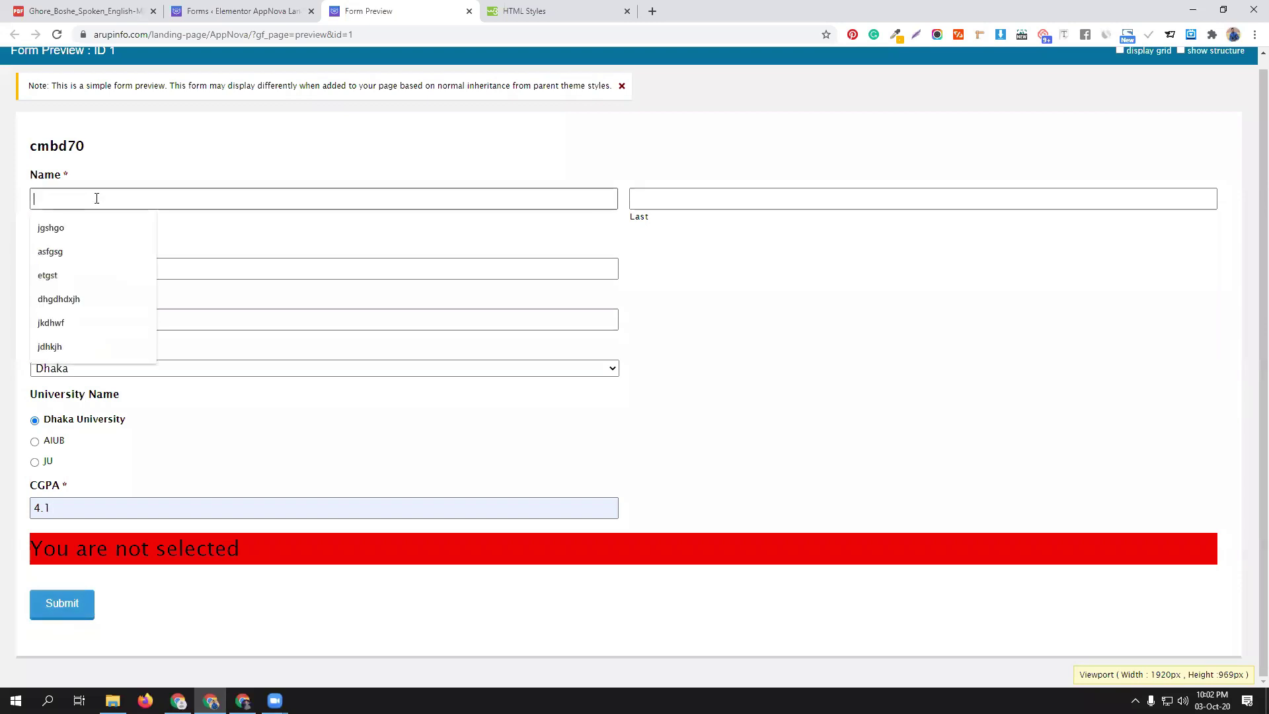
type("jgshgo")
left_click(719, 198)
left_click(674, 231)
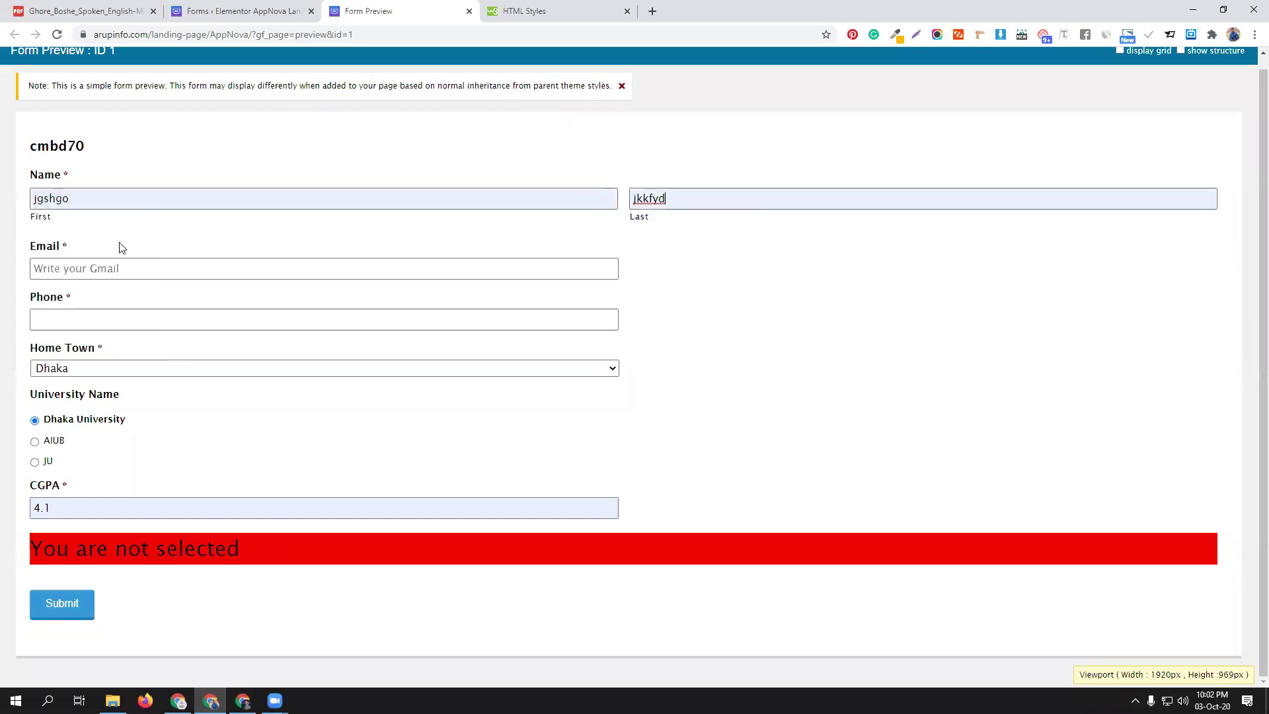
left_click(93, 269)
left_click(84, 328)
left_click(86, 324)
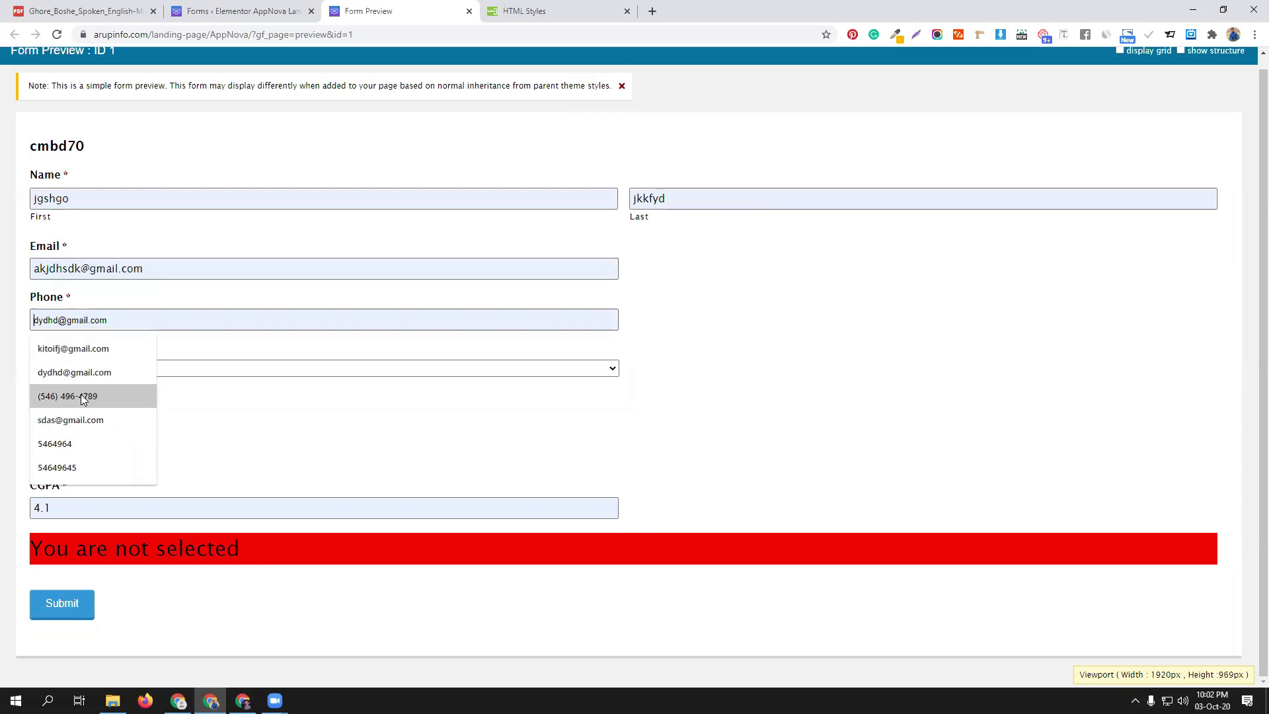
left_click(86, 439)
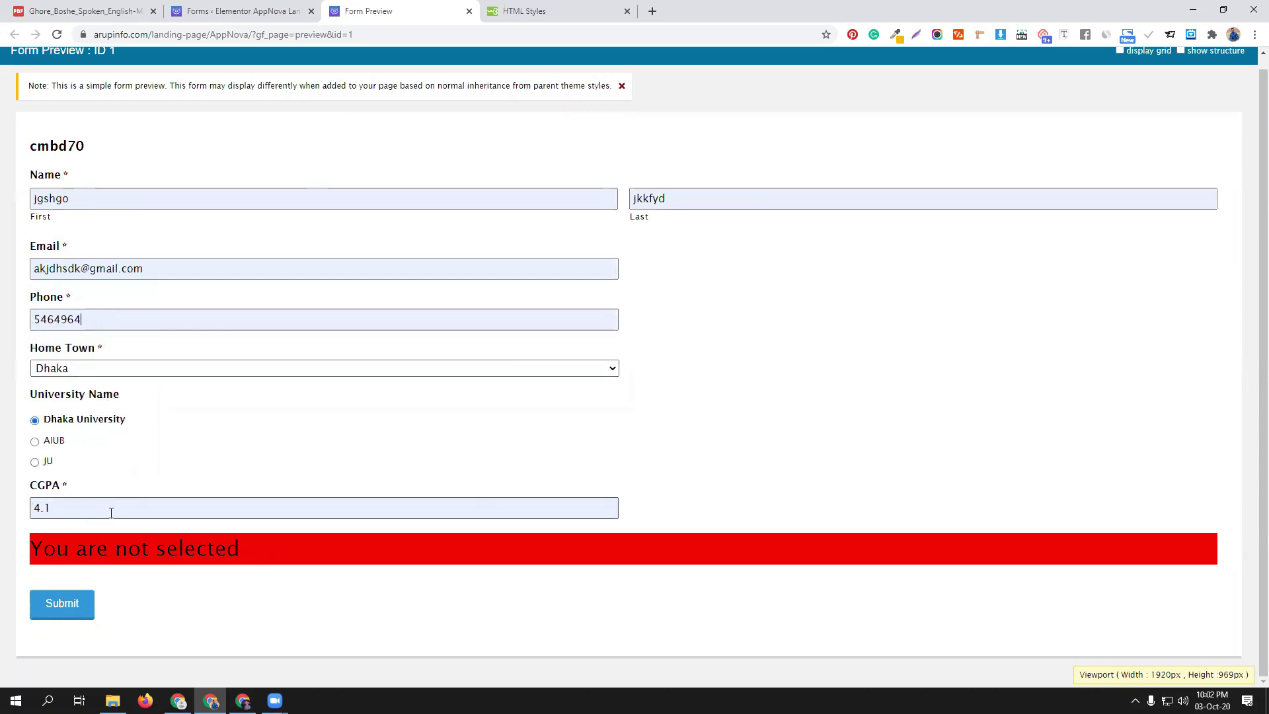
Change CGPA from 4.1 to 5 to show 'You are selected', then submit the entry
left_click_drag(60, 505, 3, 508)
type("5")
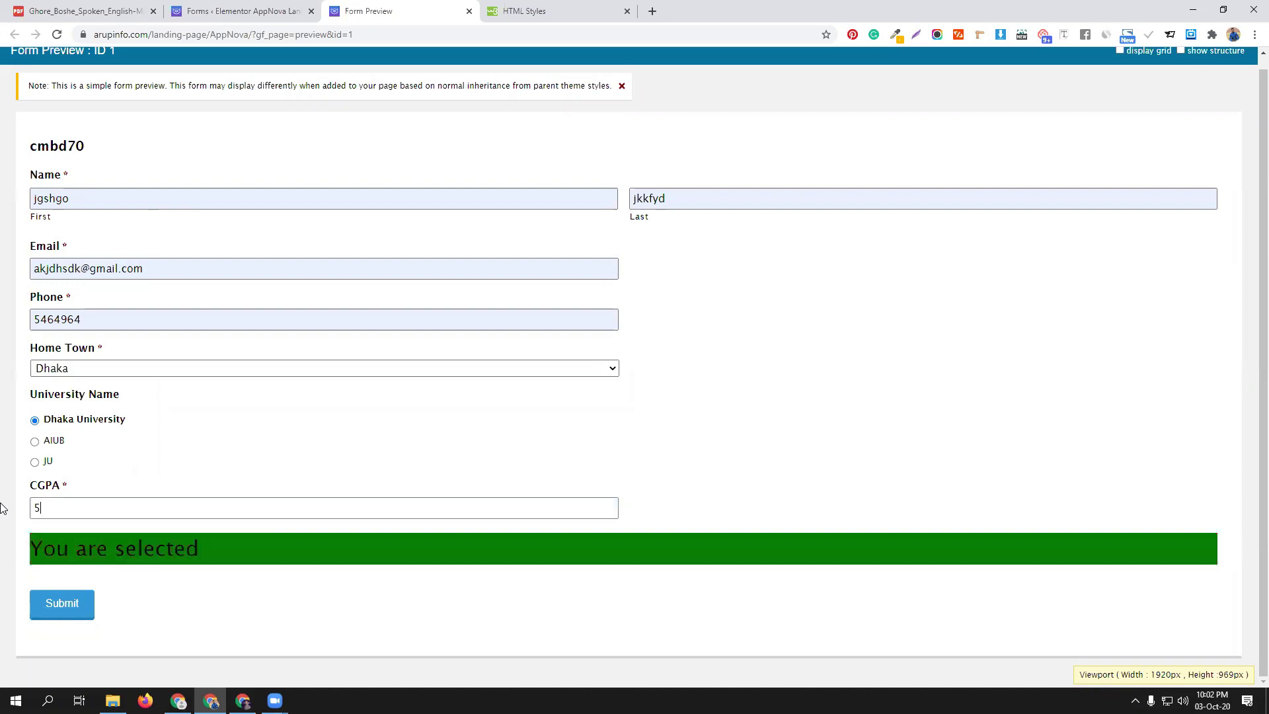
left_click(90, 605)
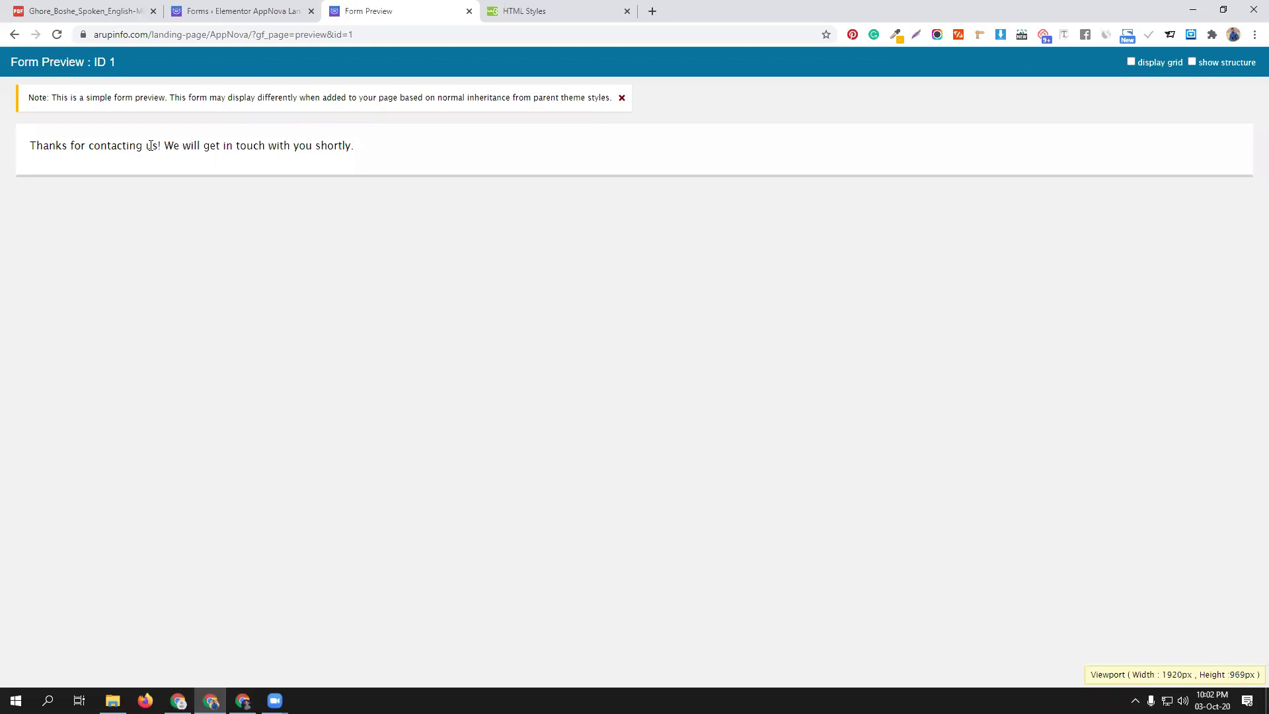
left_click(297, 8)
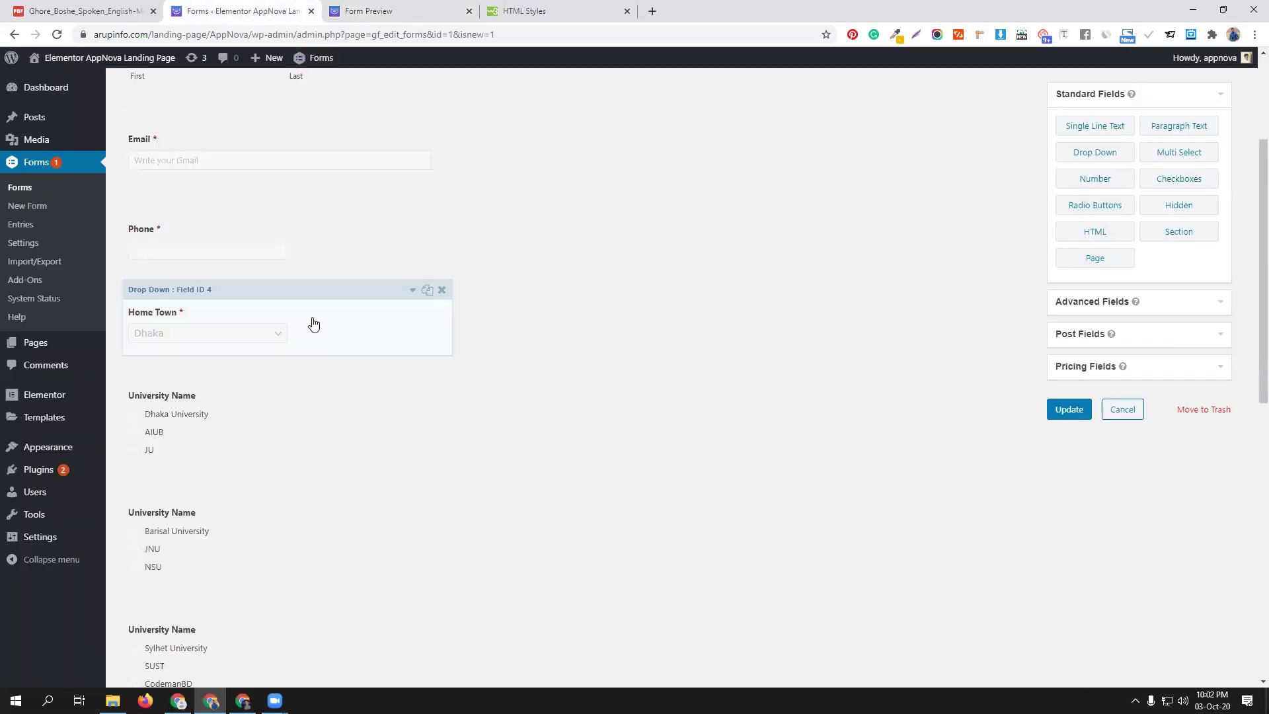
Go to the cmbd70 form's Confirmations page under Settings
scroll(314, 323, "up", 3)
mouse_move(193, 180)
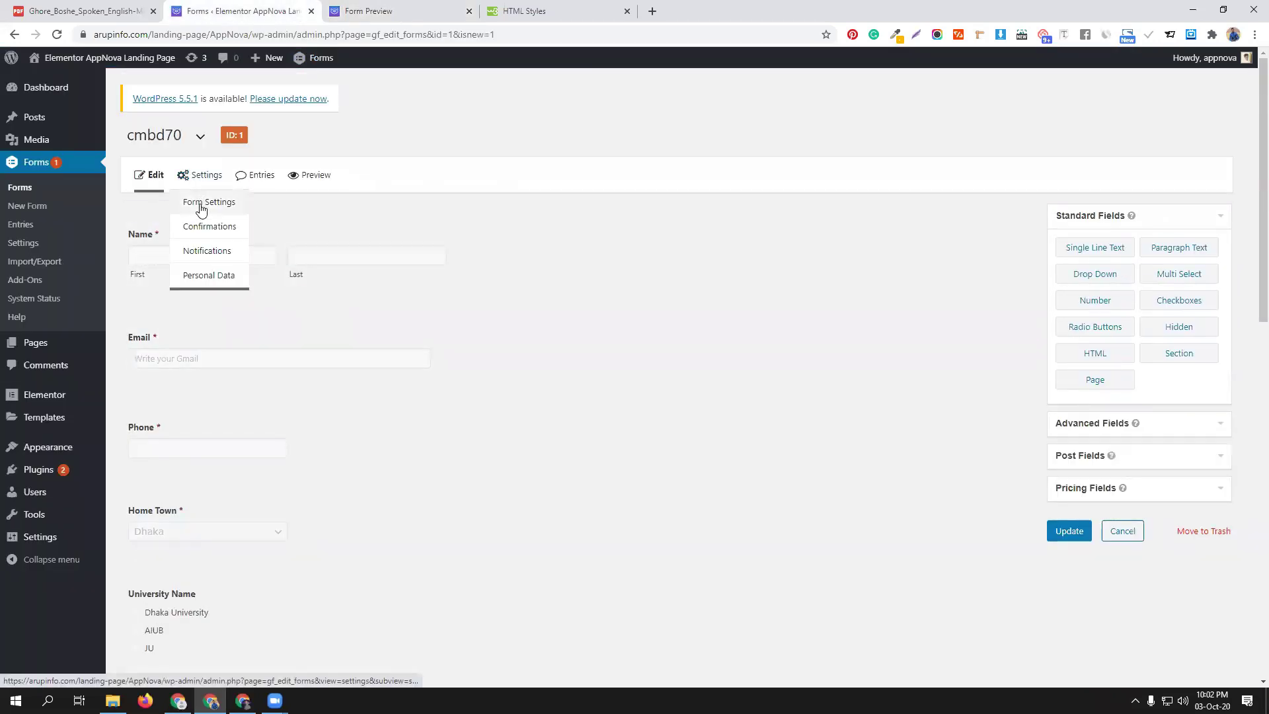
left_click(205, 228)
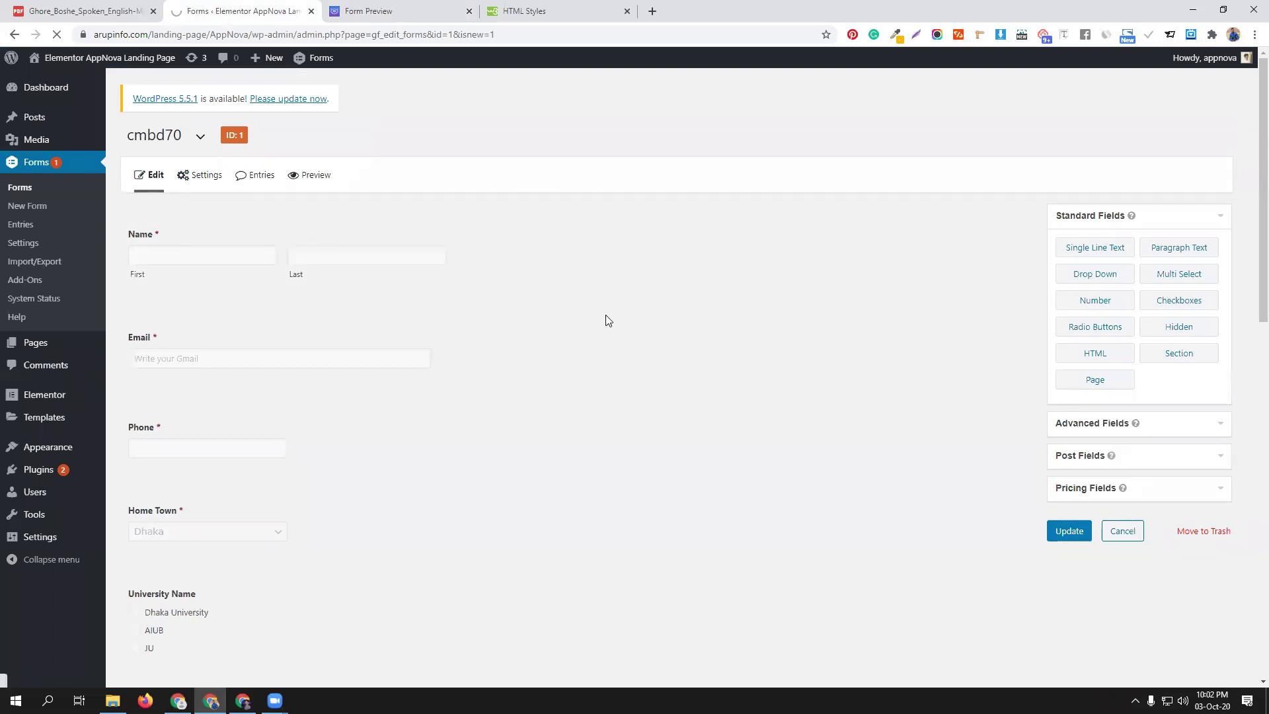
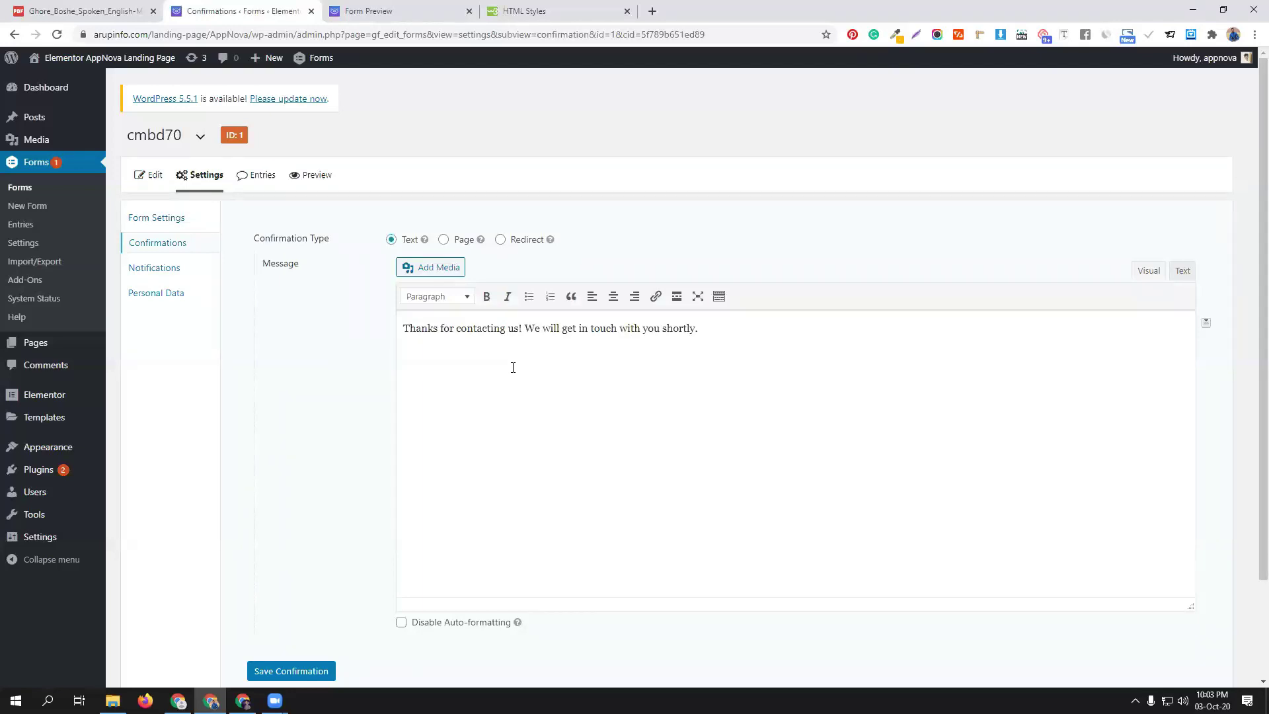
Reload the form preview, then keep the confirmation type as Text after trying Redirect
left_click(385, 8)
key("F5")
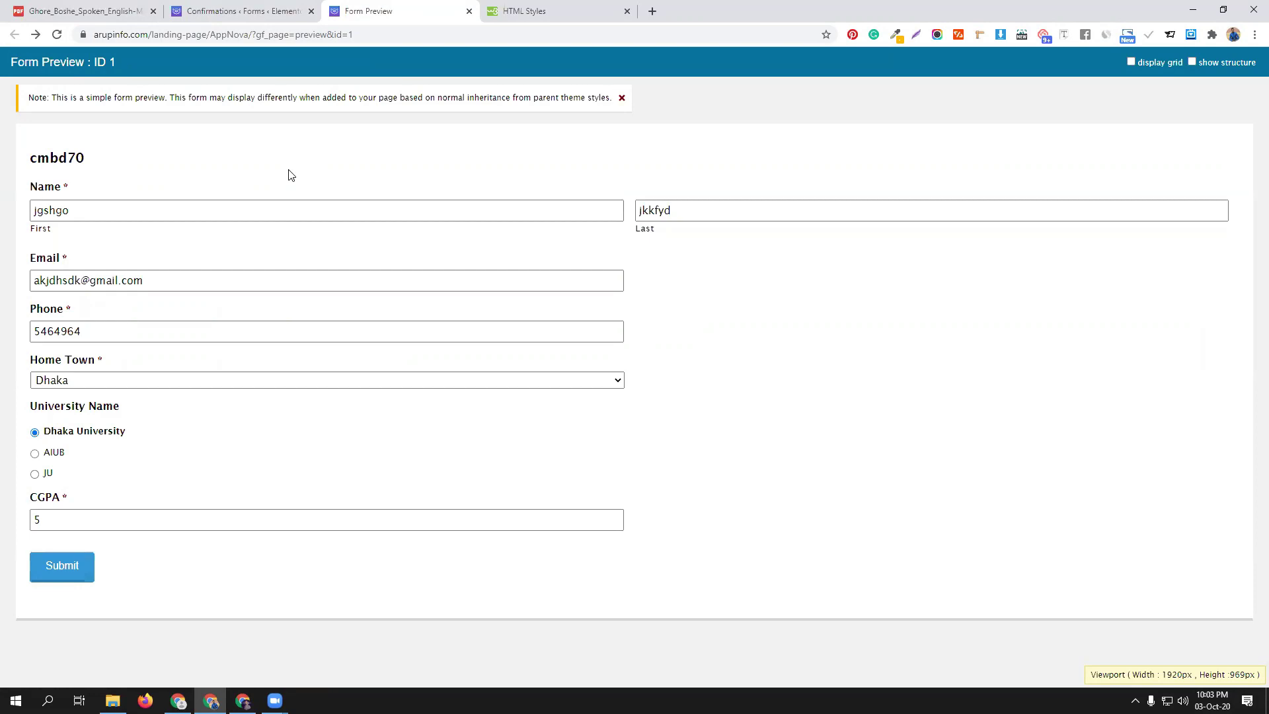
left_click(238, 11)
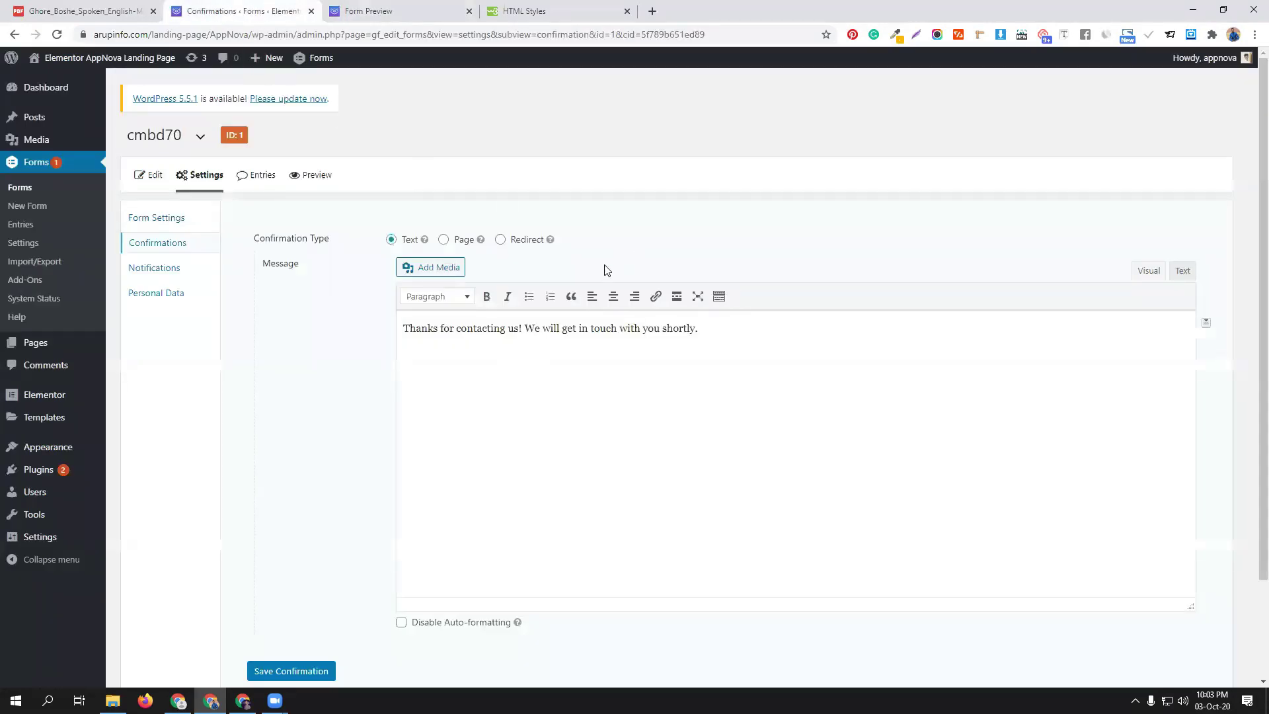
left_click(516, 240)
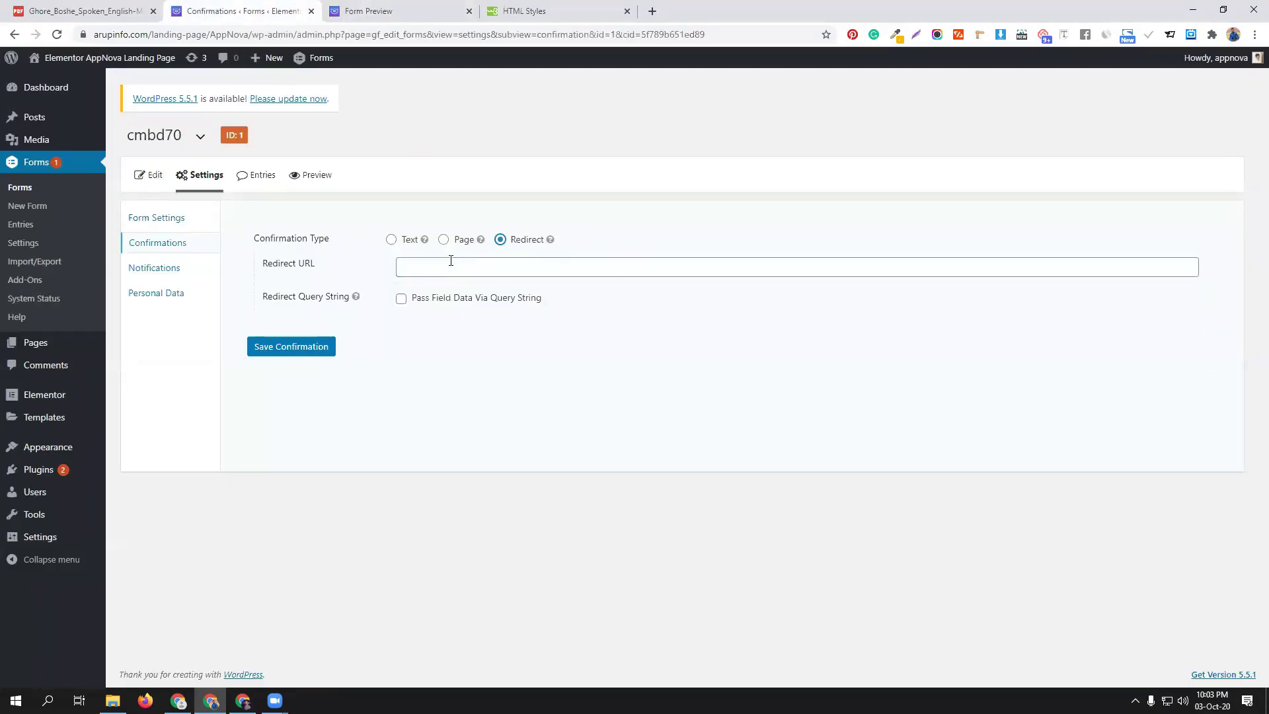
left_click(390, 239)
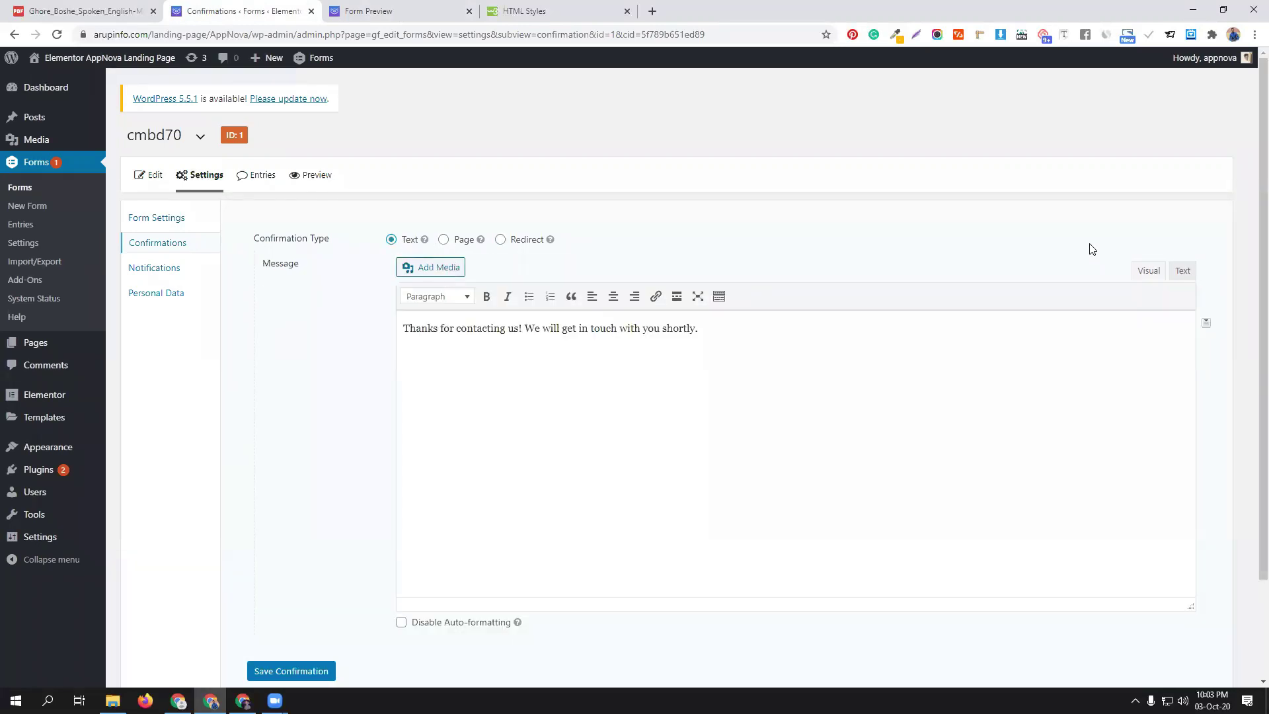
Insert the {all_fields} merge tag on its own line above the thanks text and save
left_click(1205, 324)
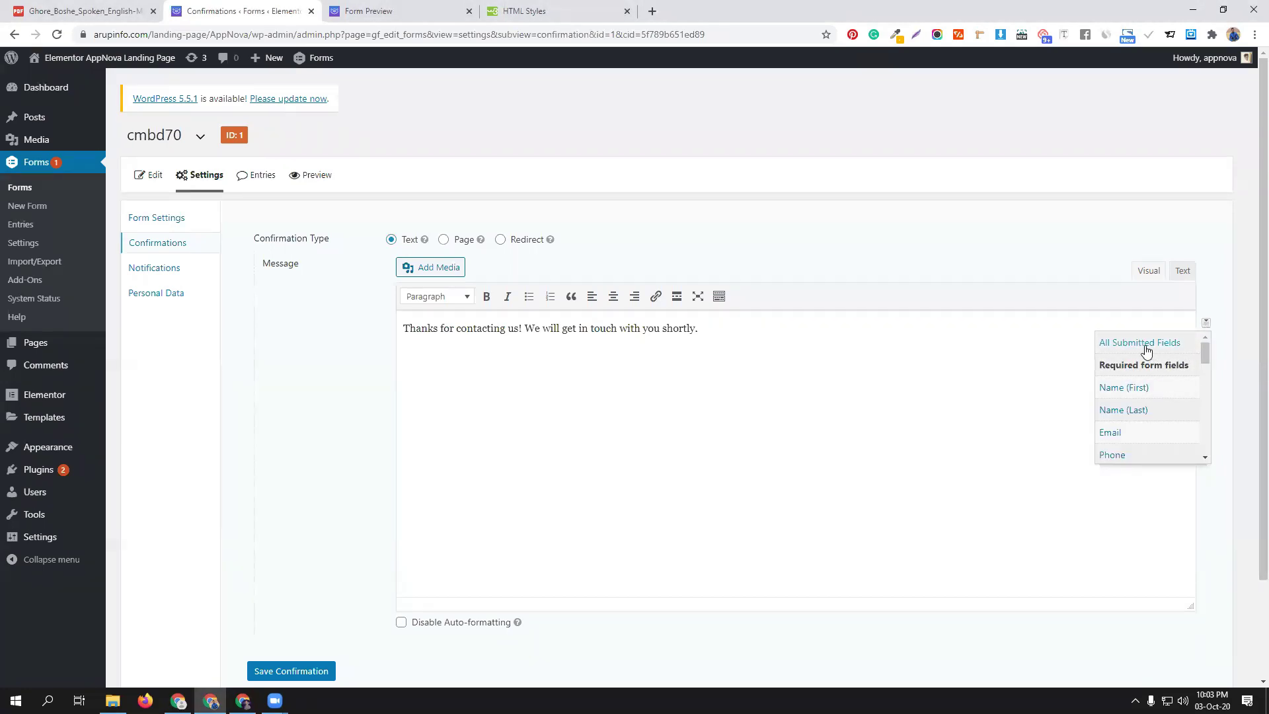
scroll(1142, 419, "down", 5)
scroll(1141, 419, "up", 5)
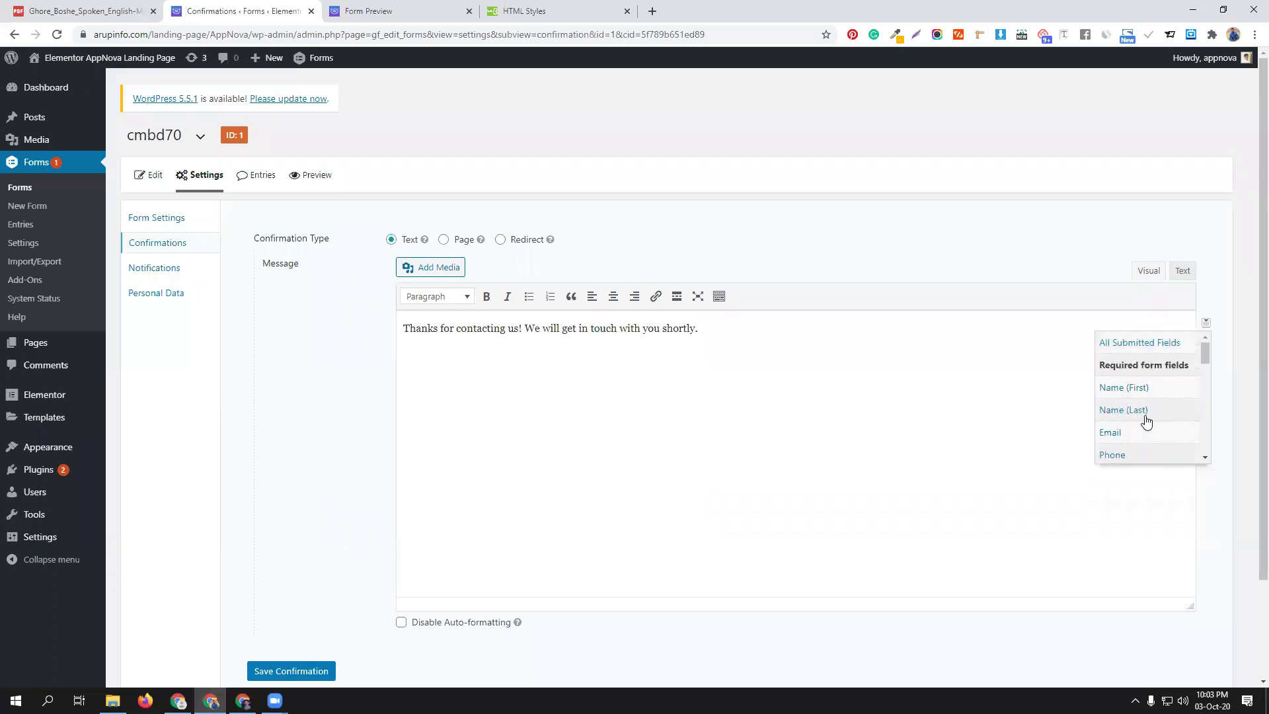
left_click(1146, 349)
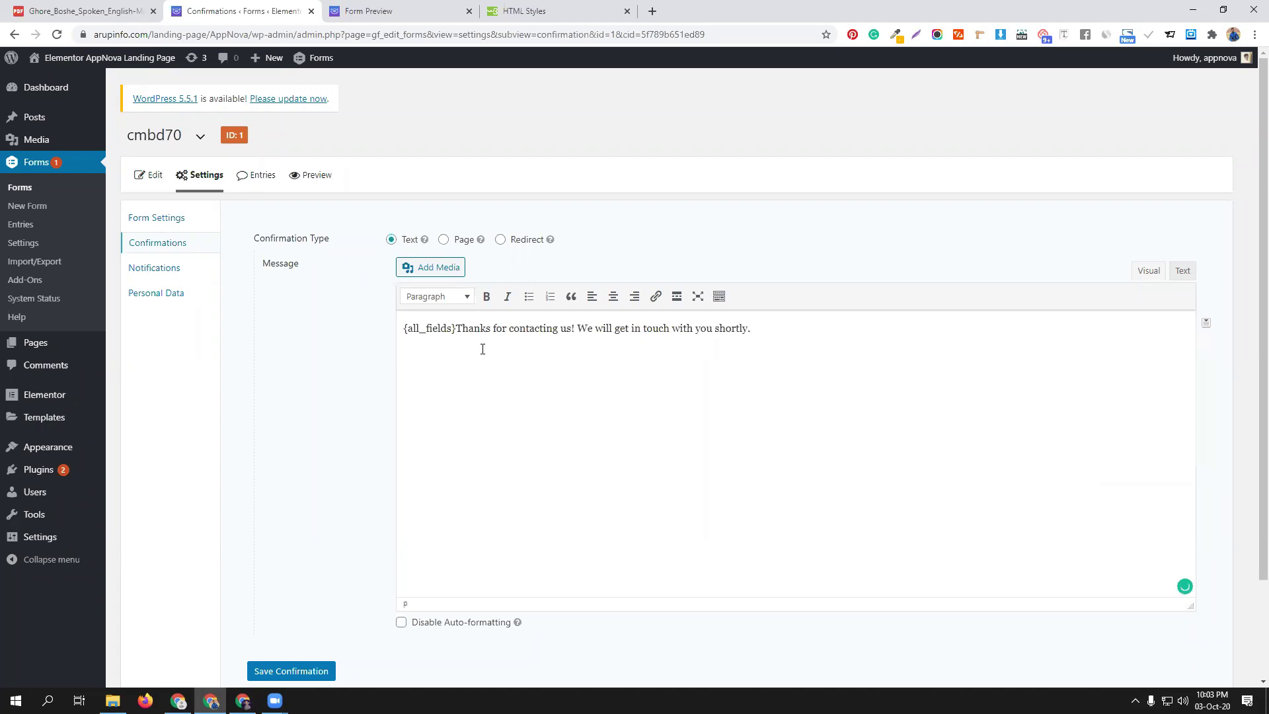
key("Return")
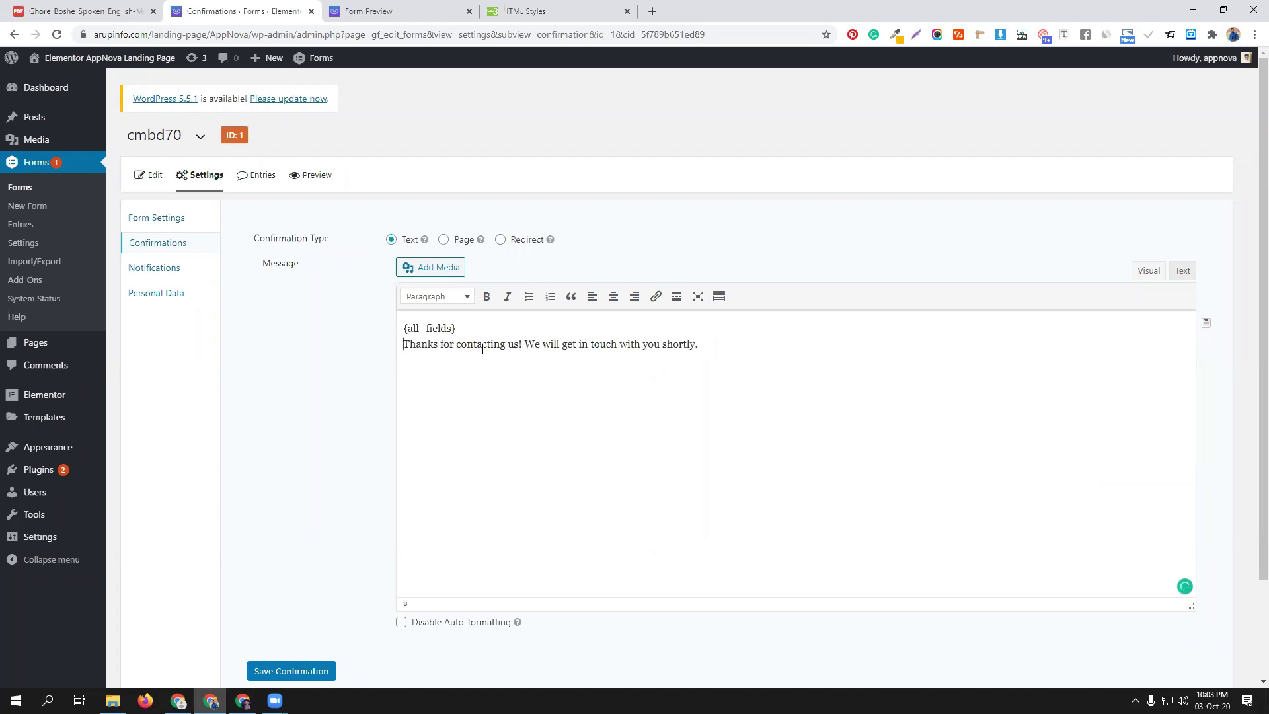
scroll(528, 437, "down", 3)
left_click(302, 555)
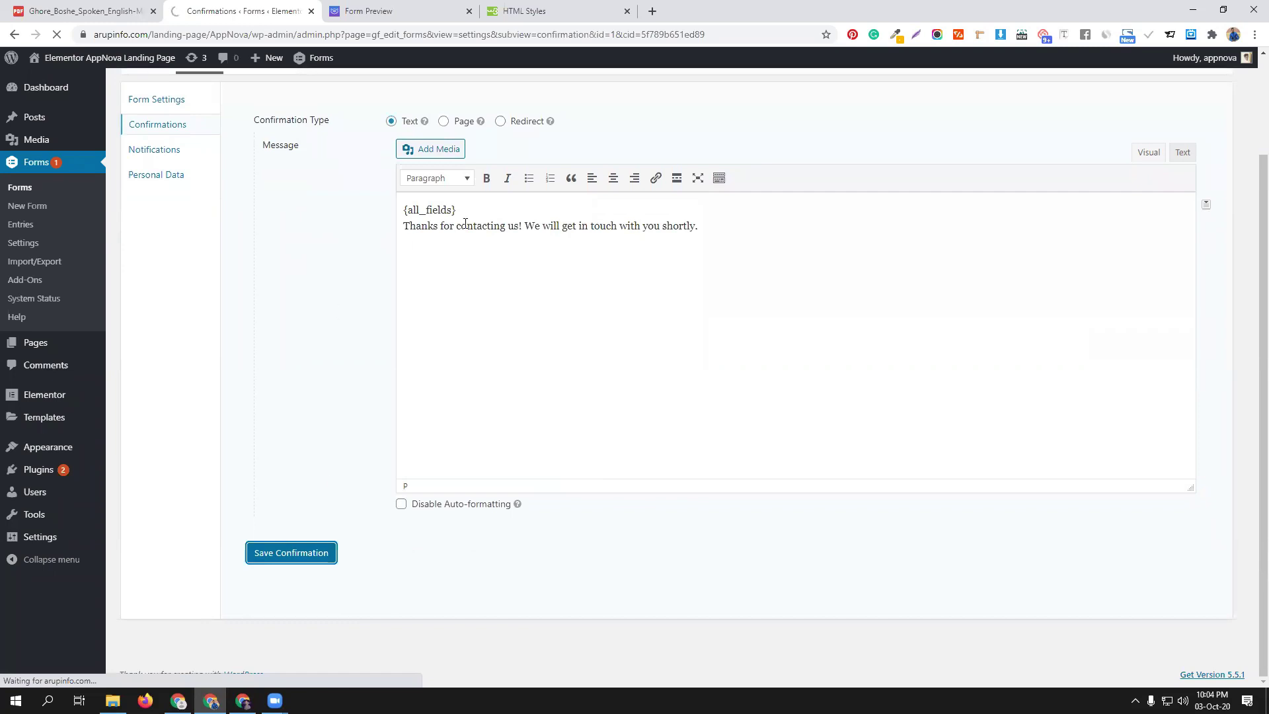
Open the cmbd70 form's general settings page
left_click(390, 8)
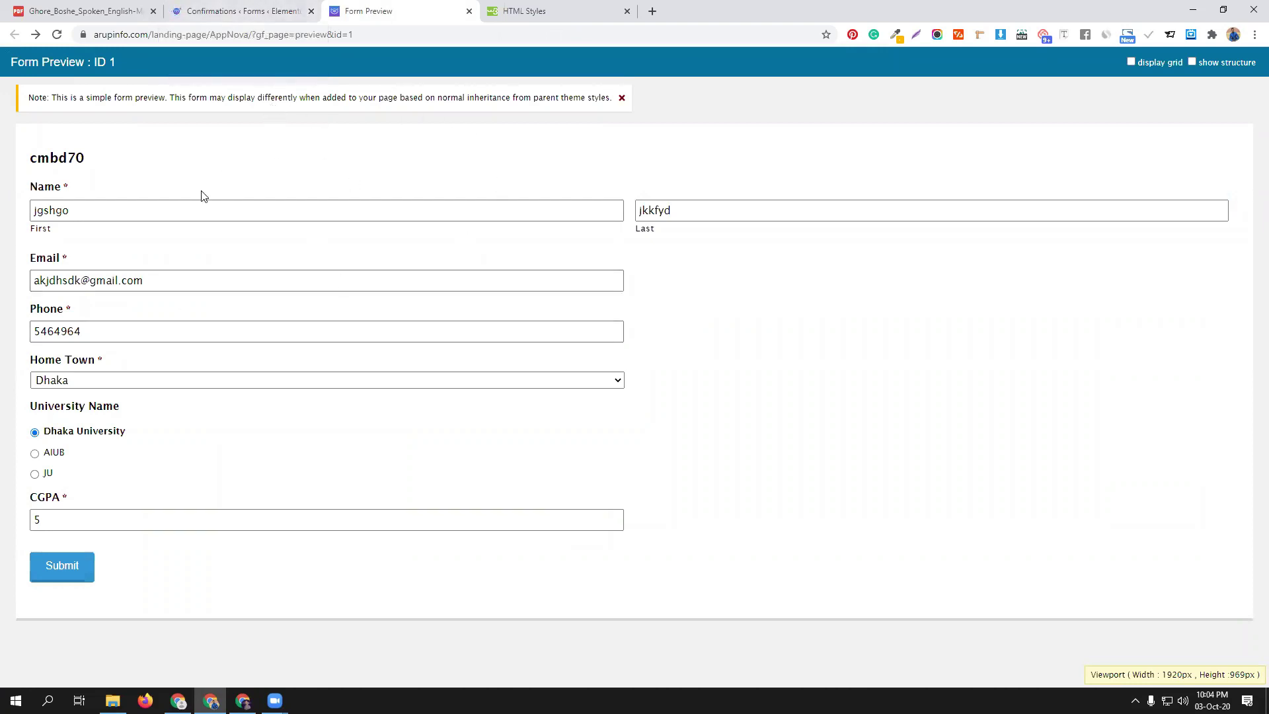
left_click(238, 9)
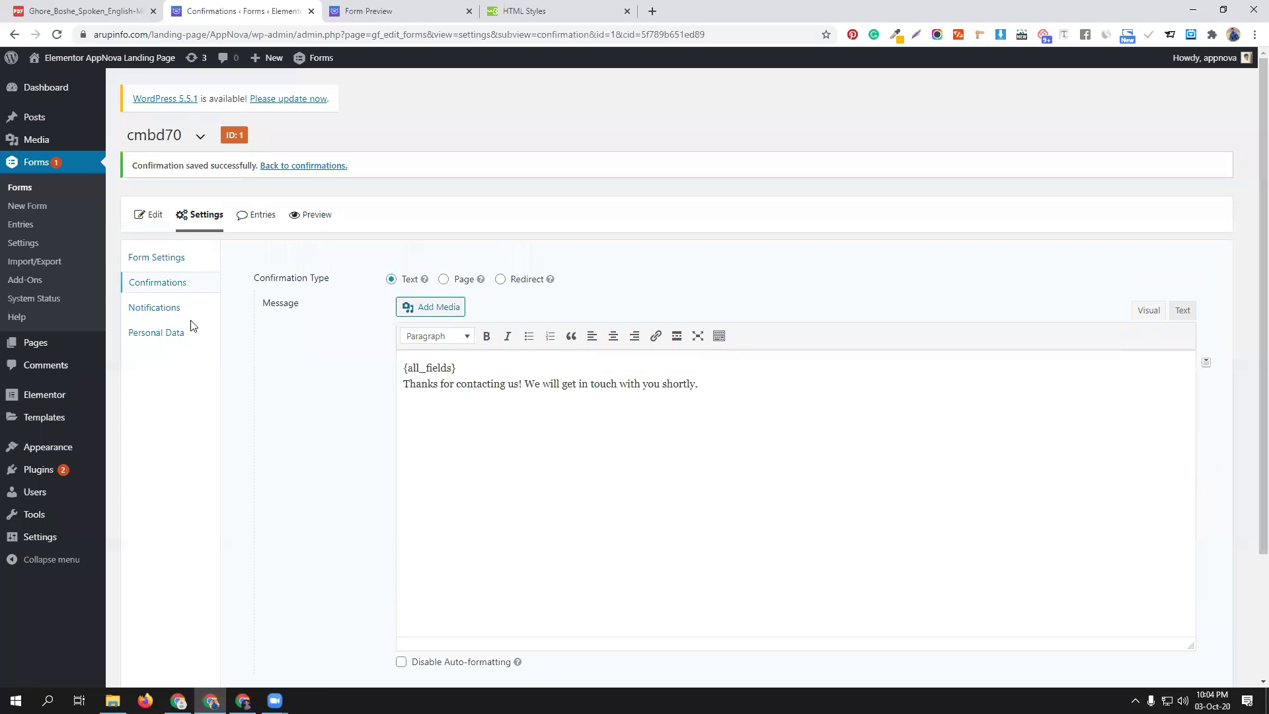
left_click(155, 262)
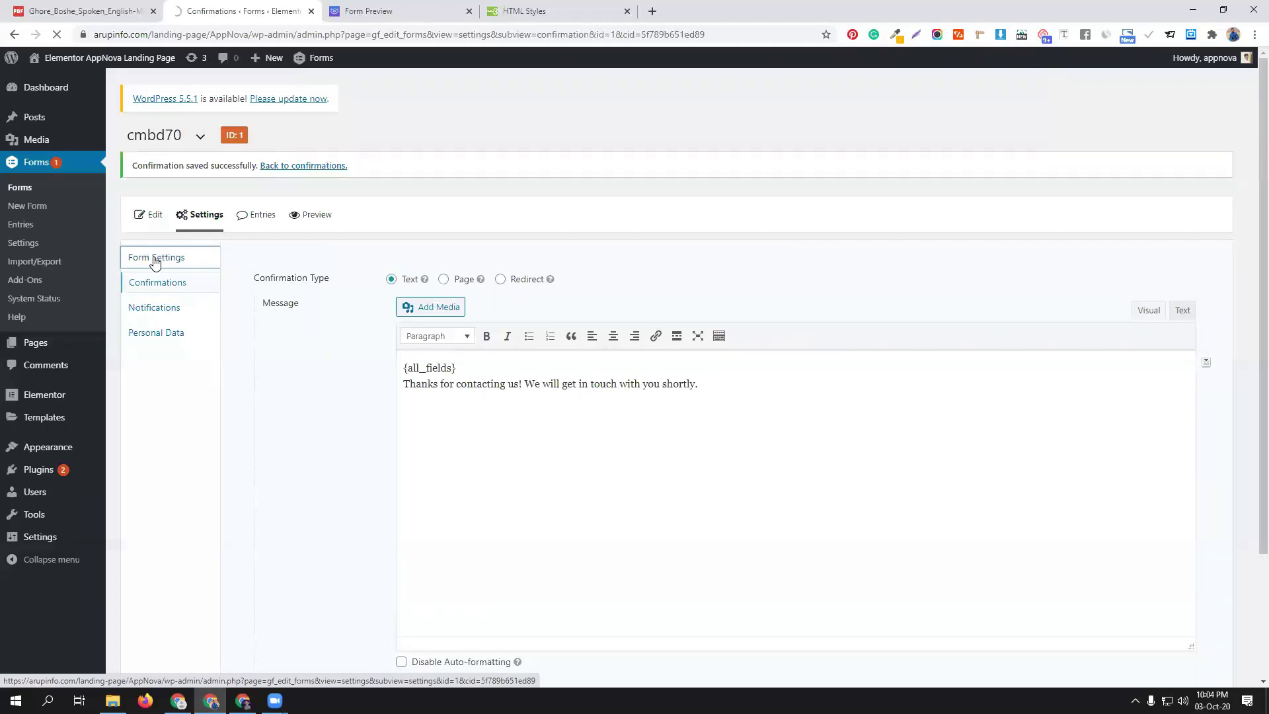
In the preview, change CGPA to 3, then reload and refill with Dhaka University and CGPA 3
left_click(377, 11)
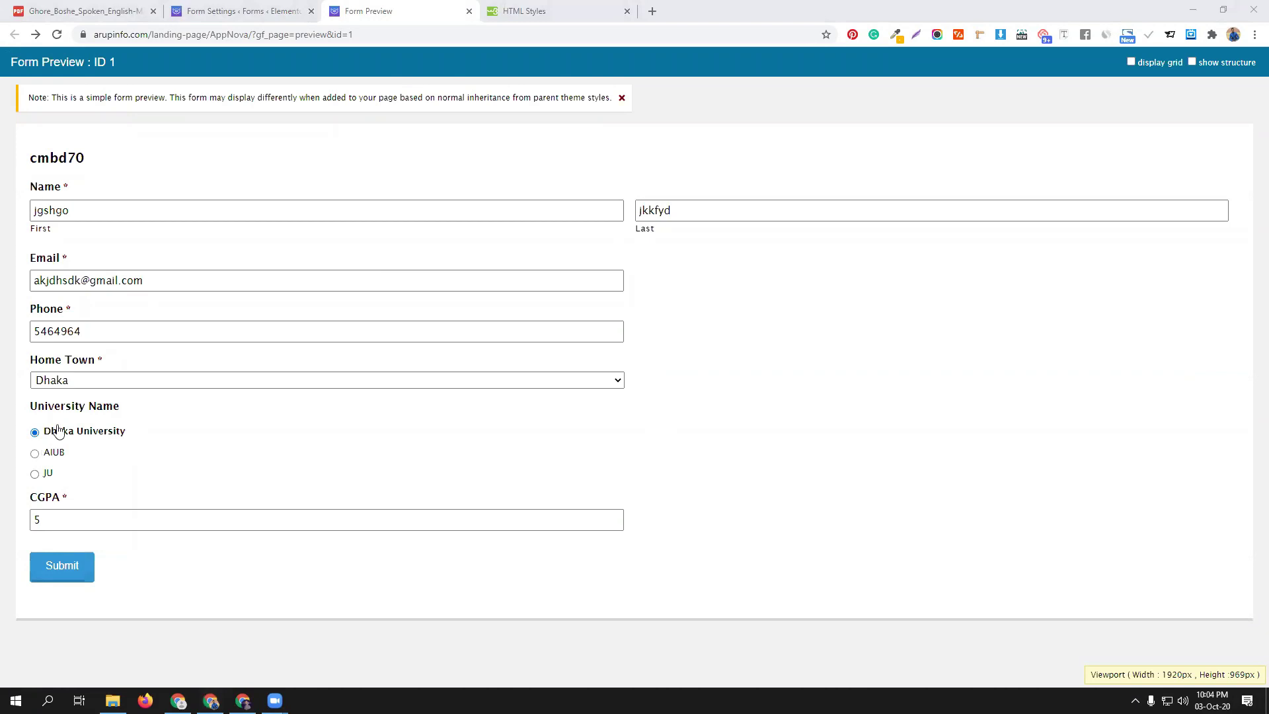
left_click_drag(61, 520, 23, 520)
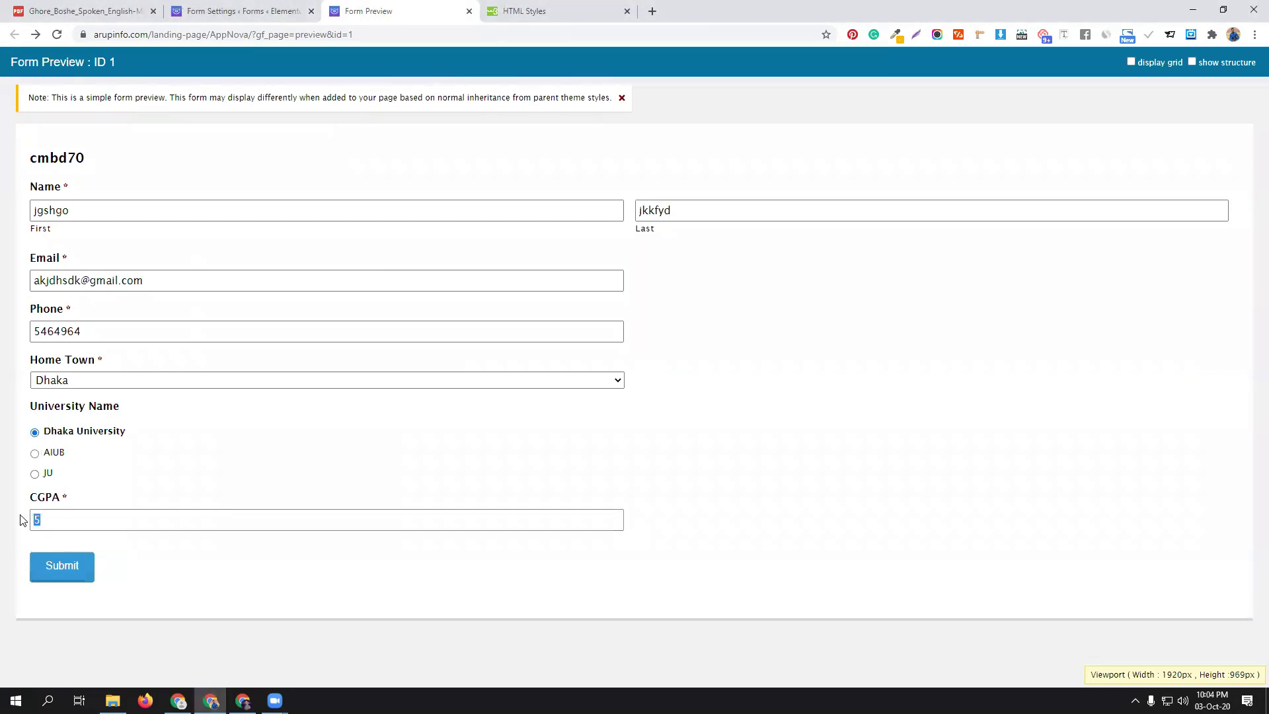
type("3")
left_click(201, 483)
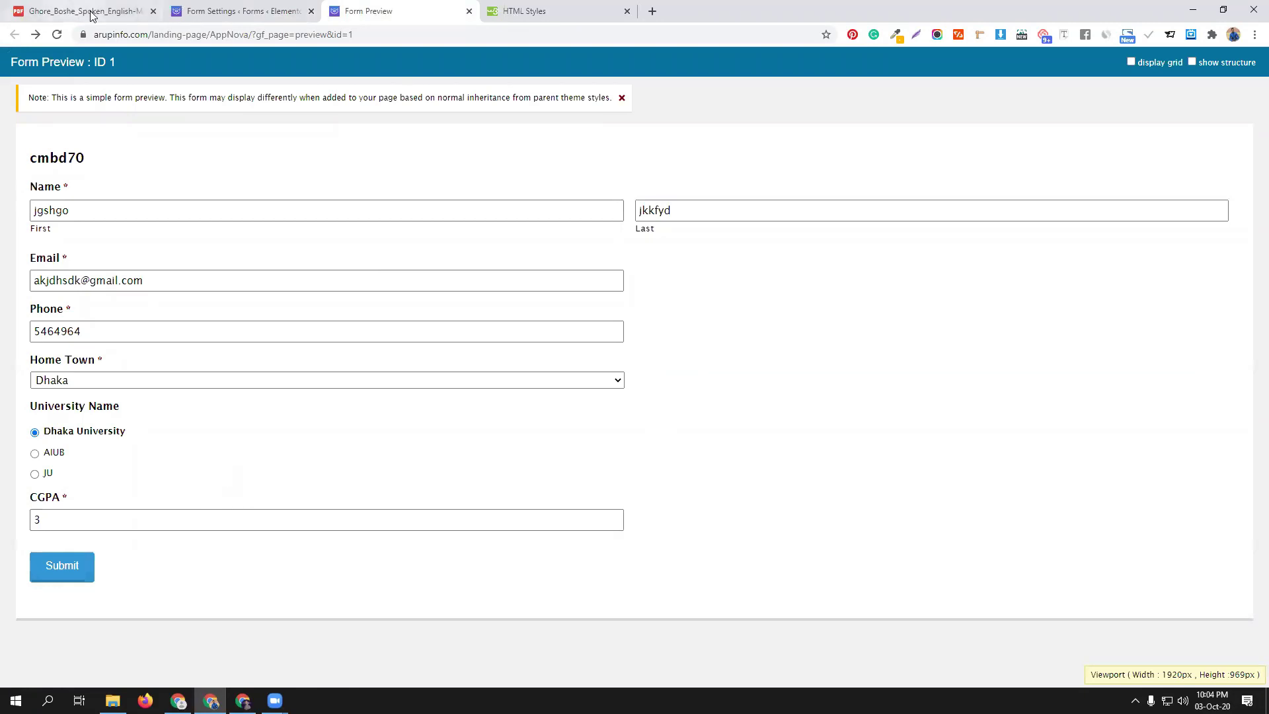
left_click(58, 33)
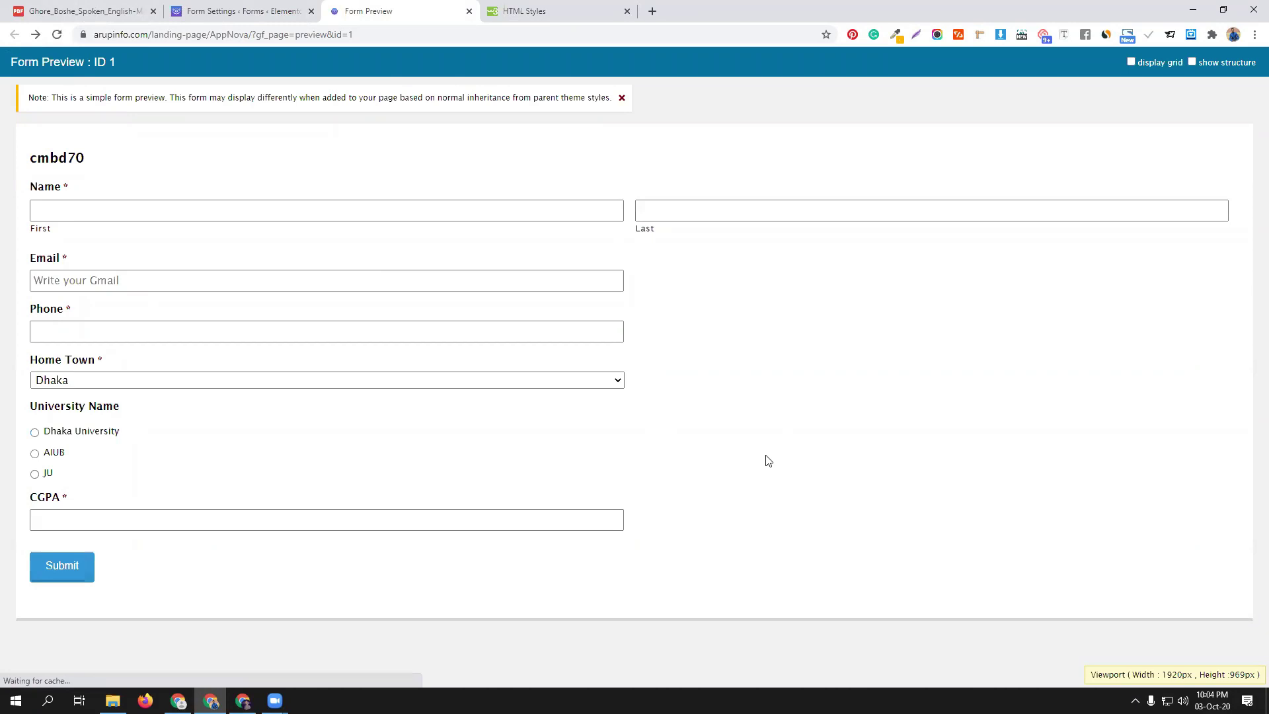
left_click(48, 434)
left_click(78, 513)
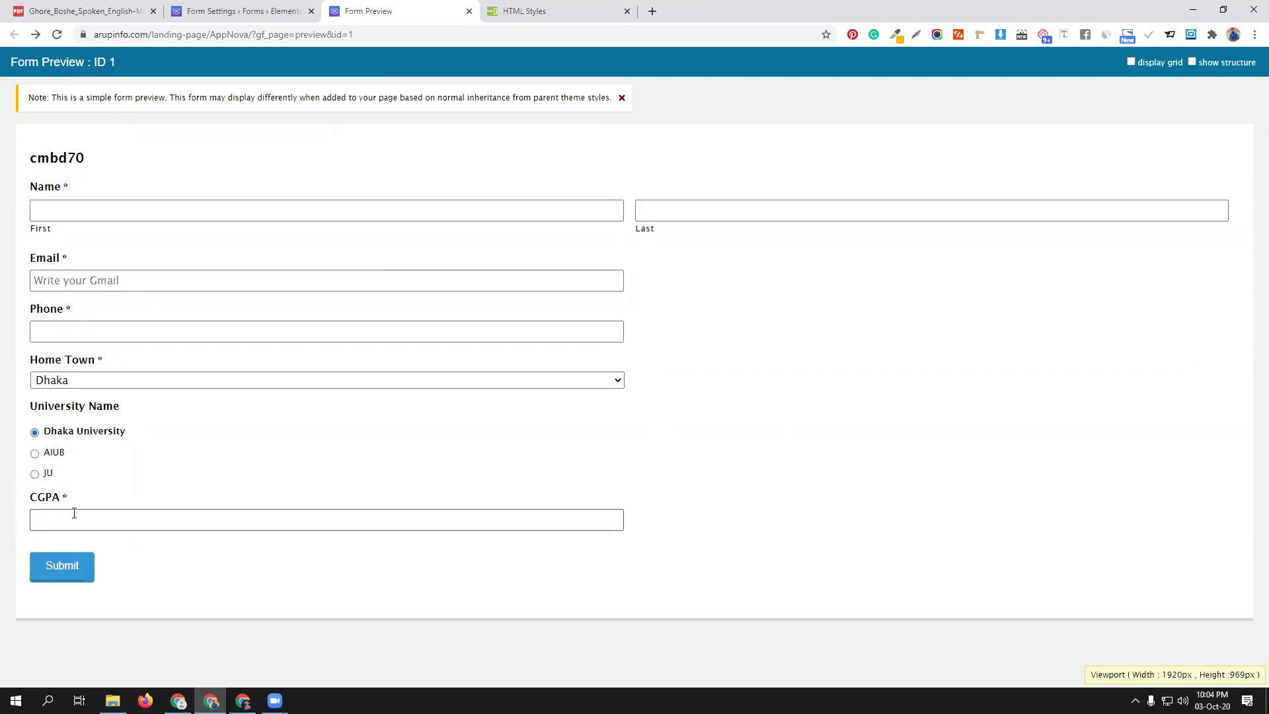
type("3")
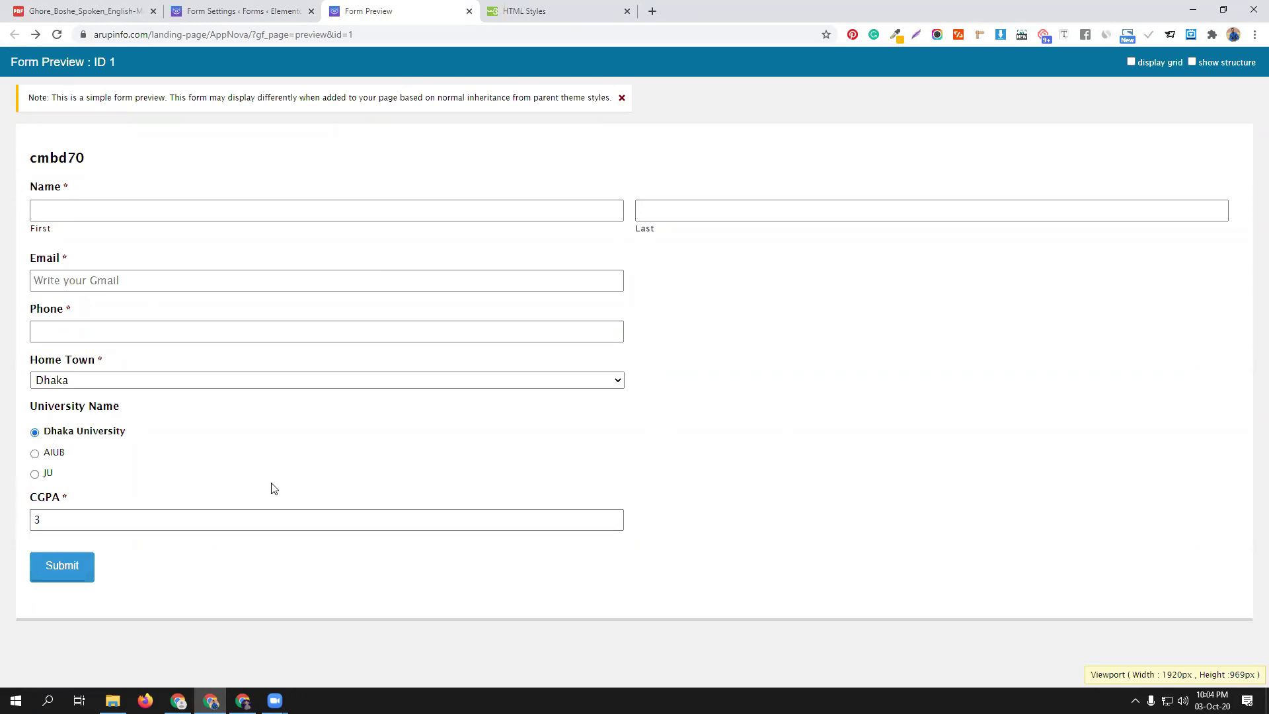
left_click(301, 8)
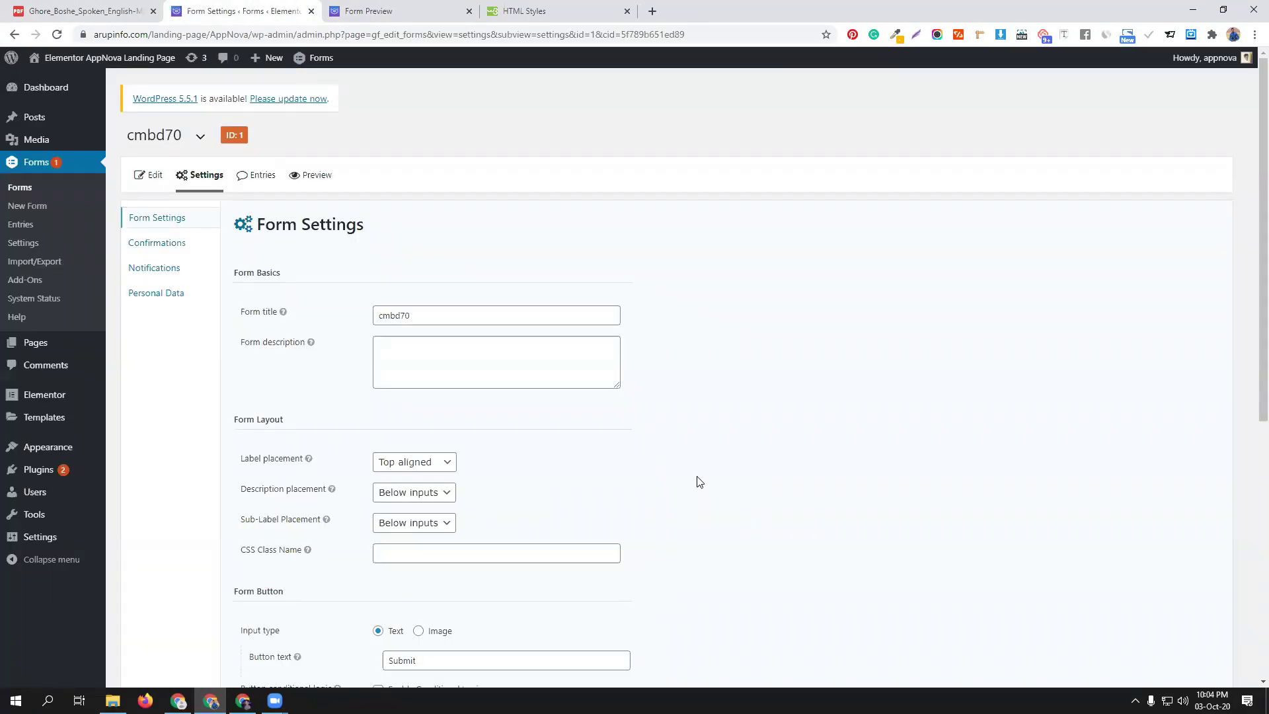
Enable submit-button conditional logic to show only if CGPA is 4, and update the form settings
scroll(700, 485, "down", 3)
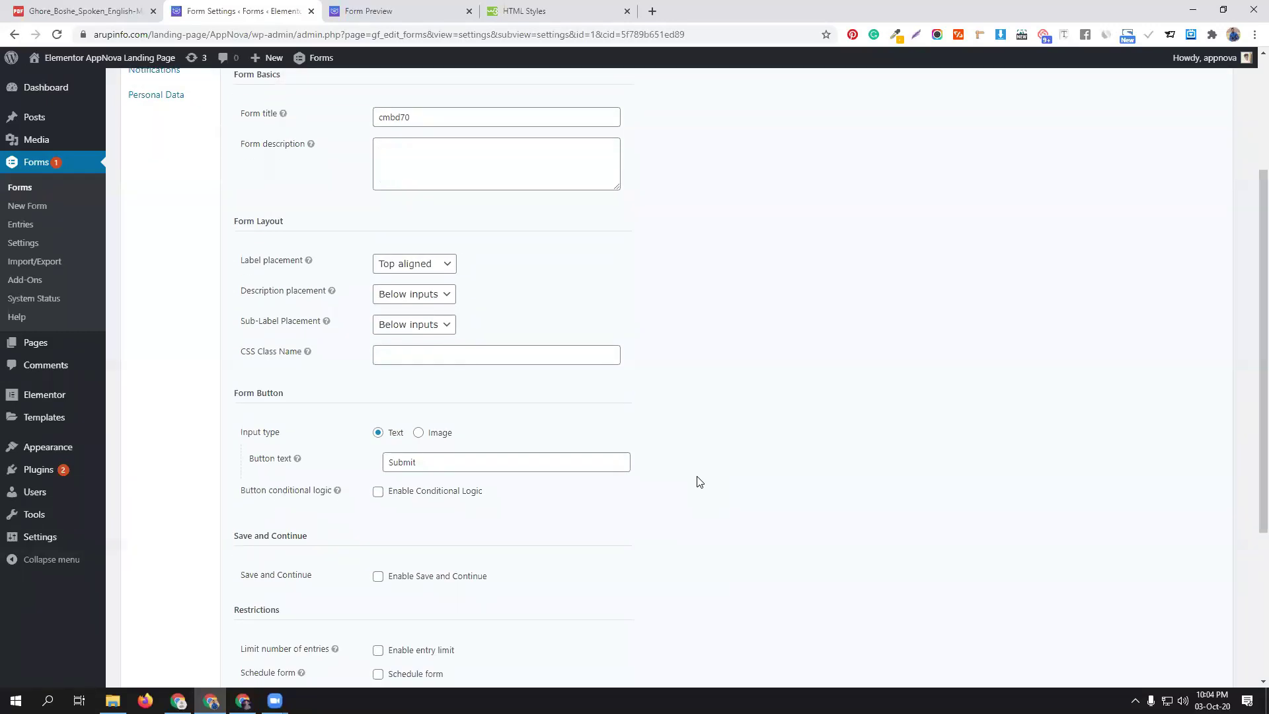
scroll(700, 484, "down", 1)
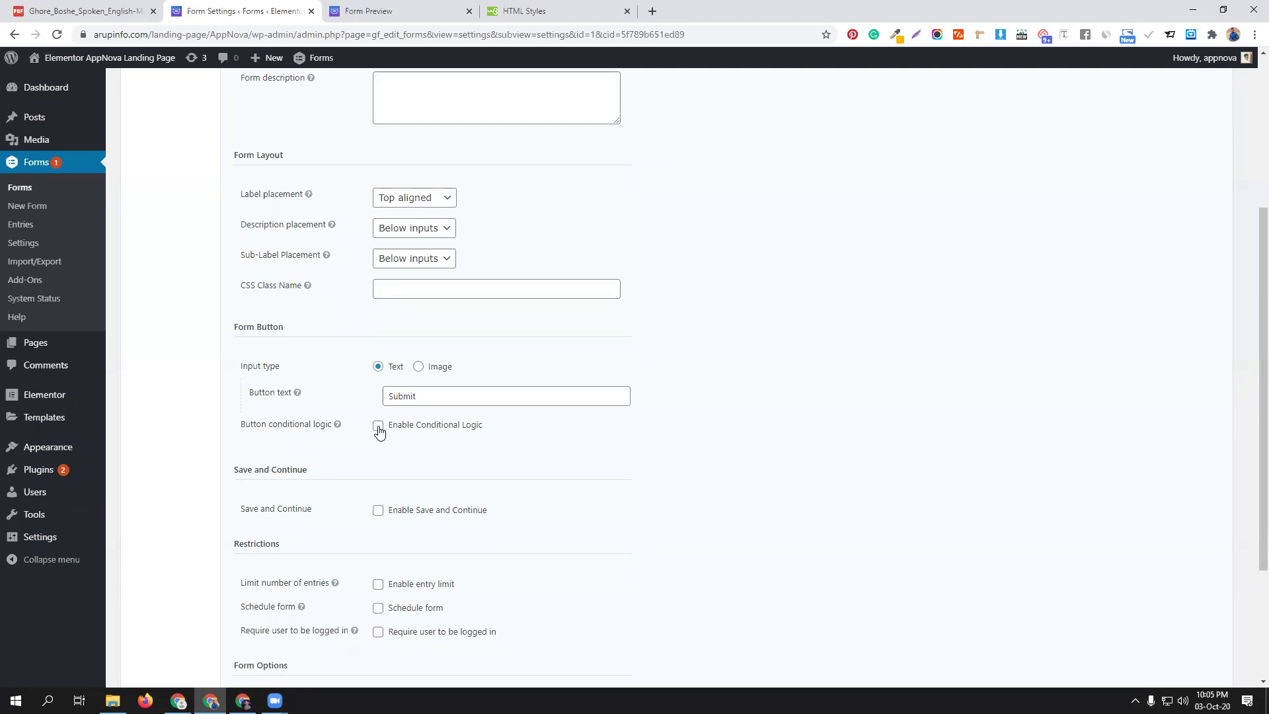
left_click(379, 426)
scroll(663, 501, "down", 1)
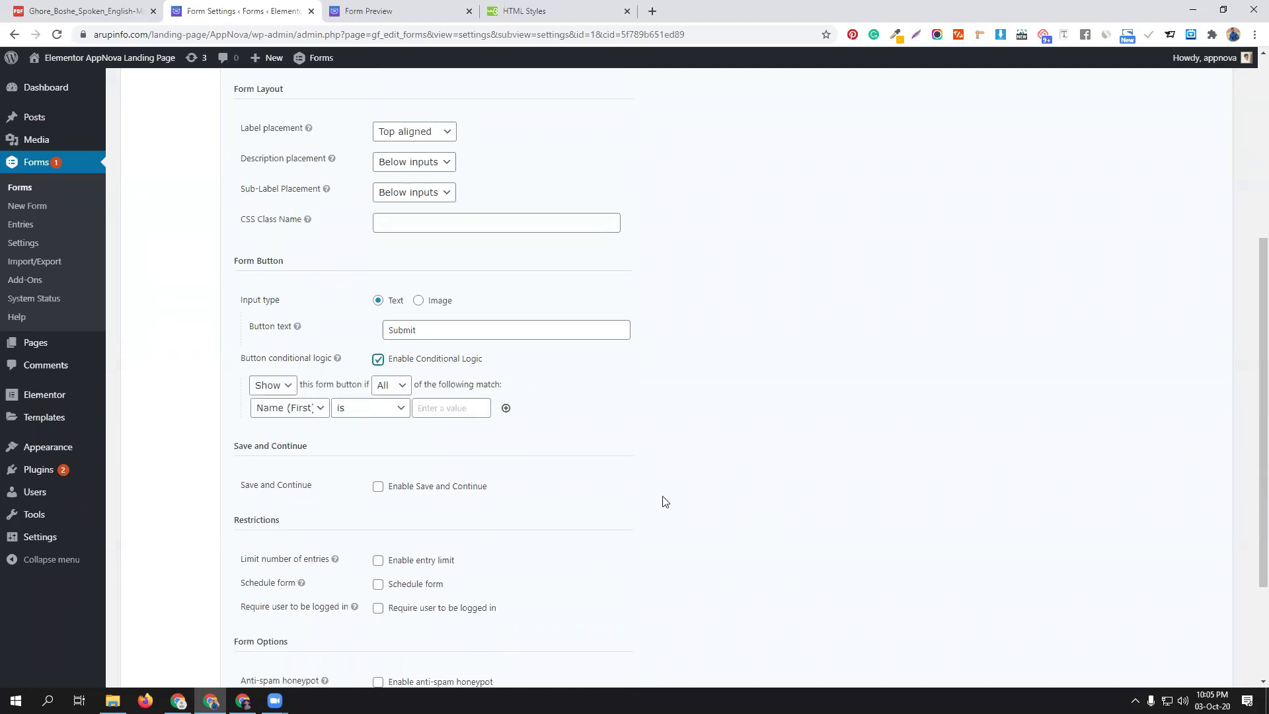
left_click(314, 414)
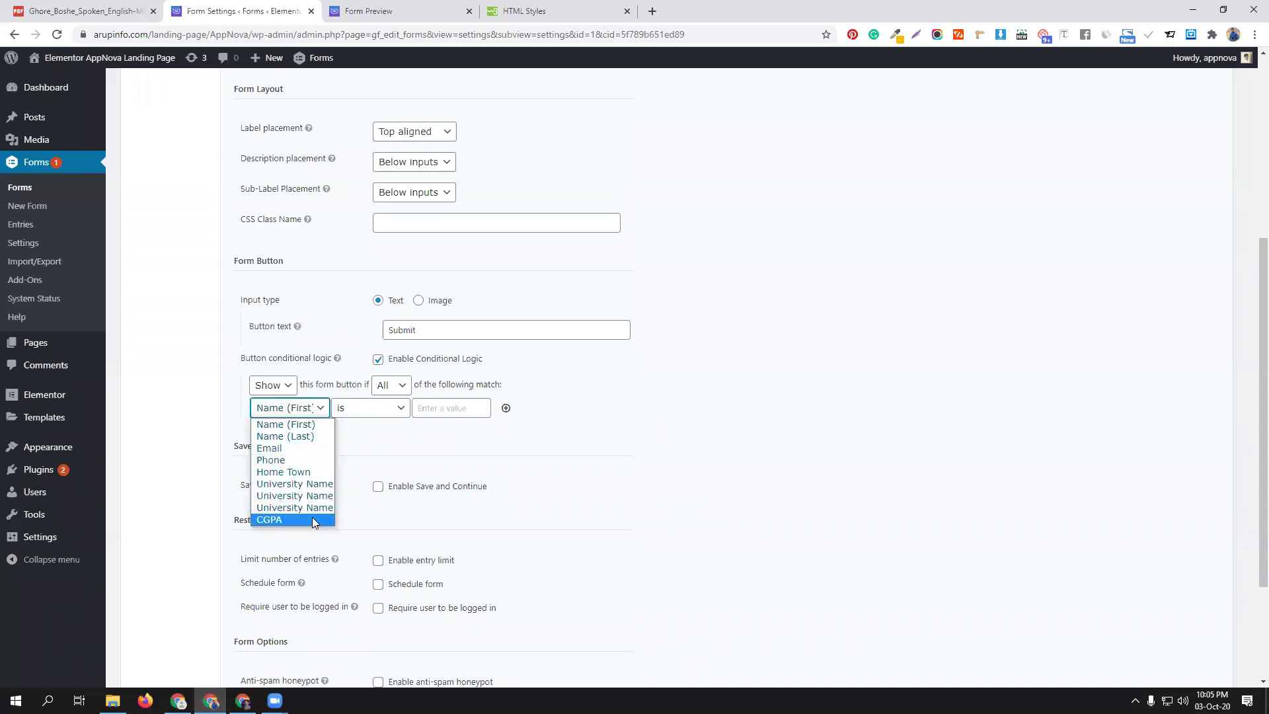
left_click(312, 518)
left_click(309, 412)
left_click(449, 410)
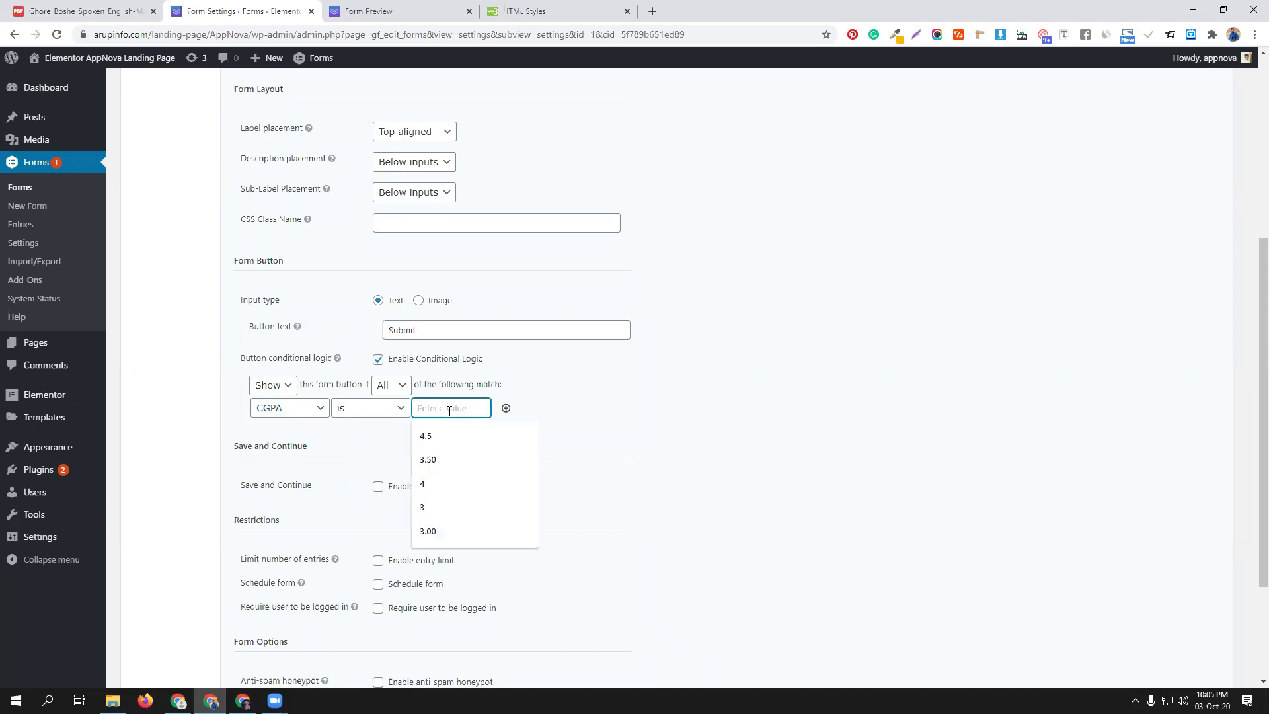
left_click(477, 484)
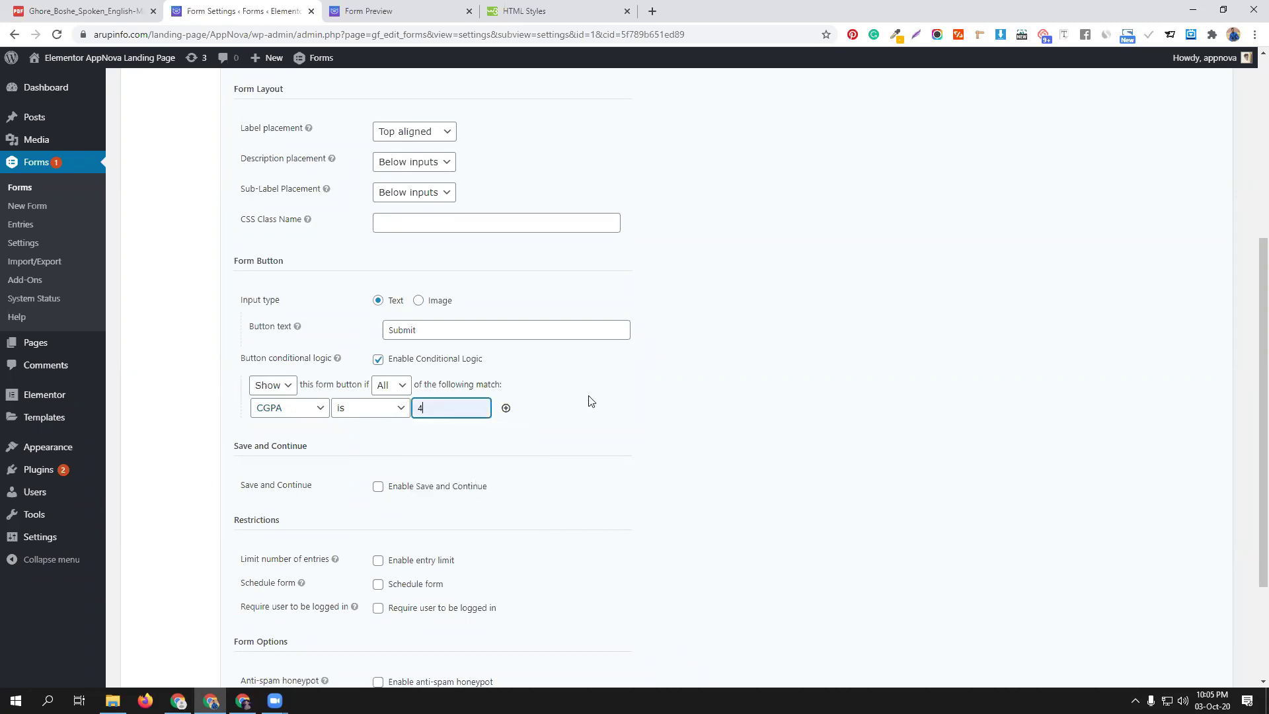
scroll(672, 407, "down", 1)
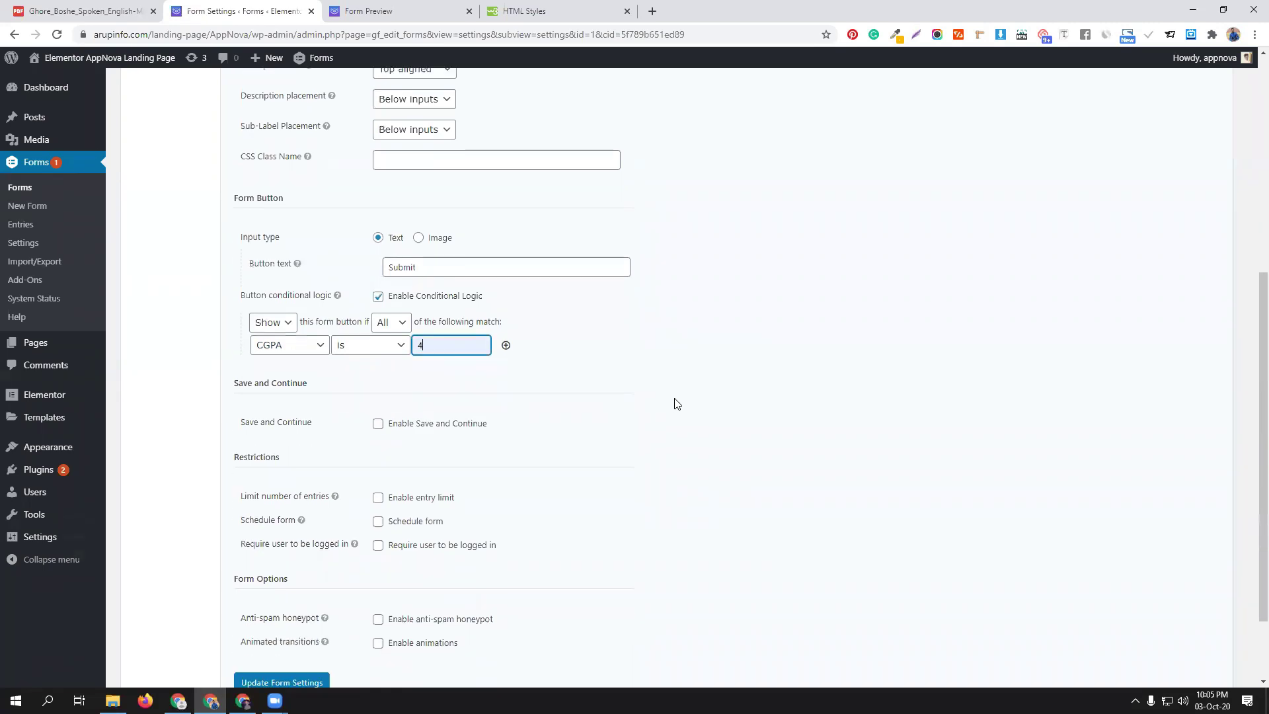
scroll(622, 443, "down", 2)
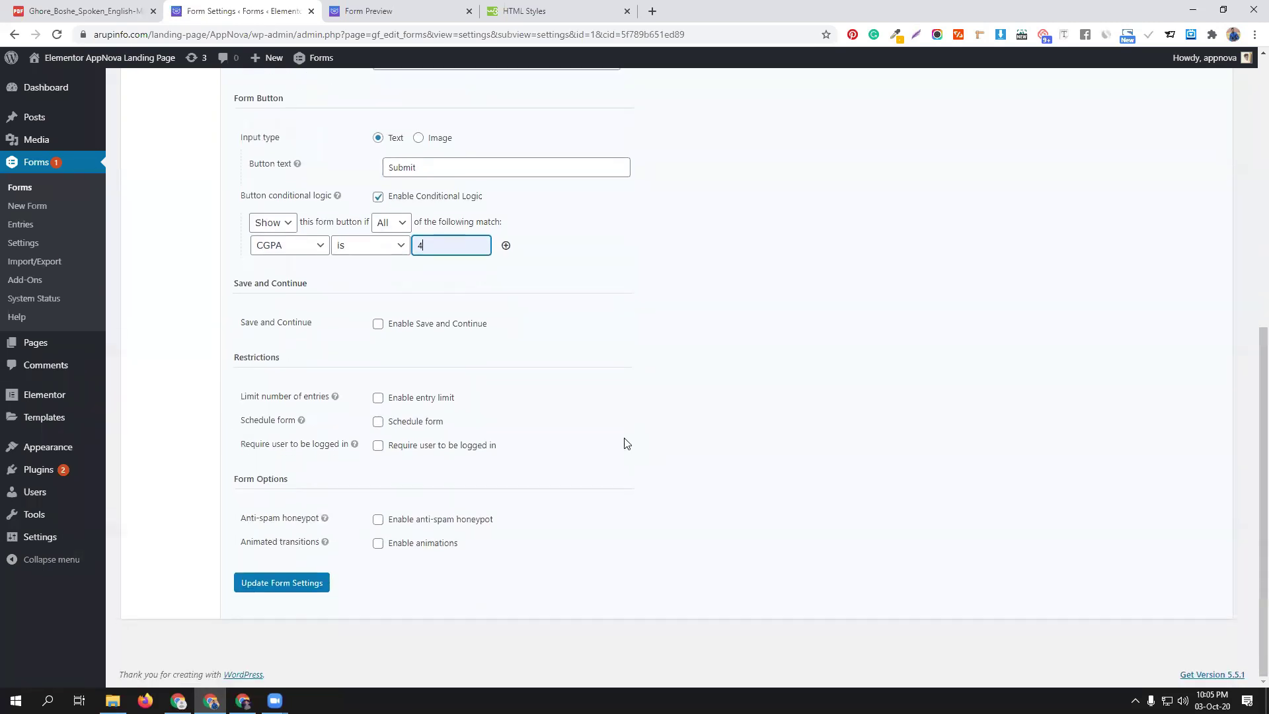
left_click(327, 579)
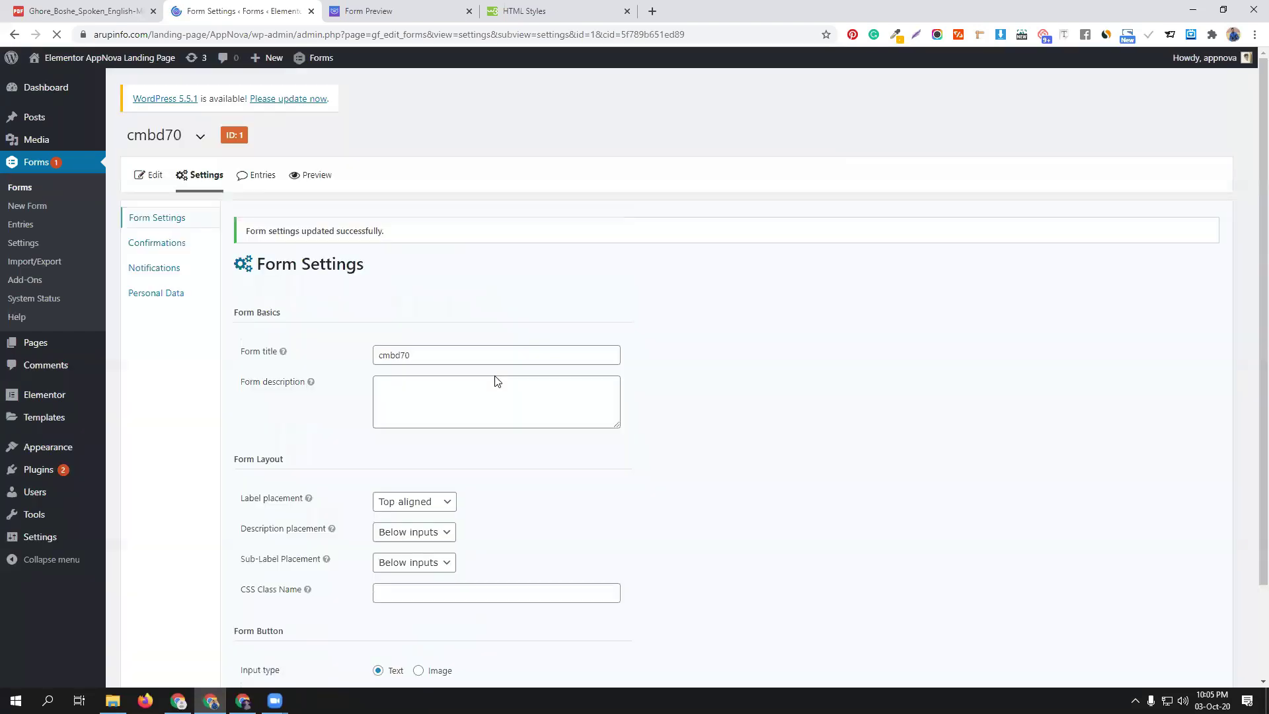
Test the preview with CGPA 4 and AIUB, then open the cmbd70 field editor
left_click(309, 175)
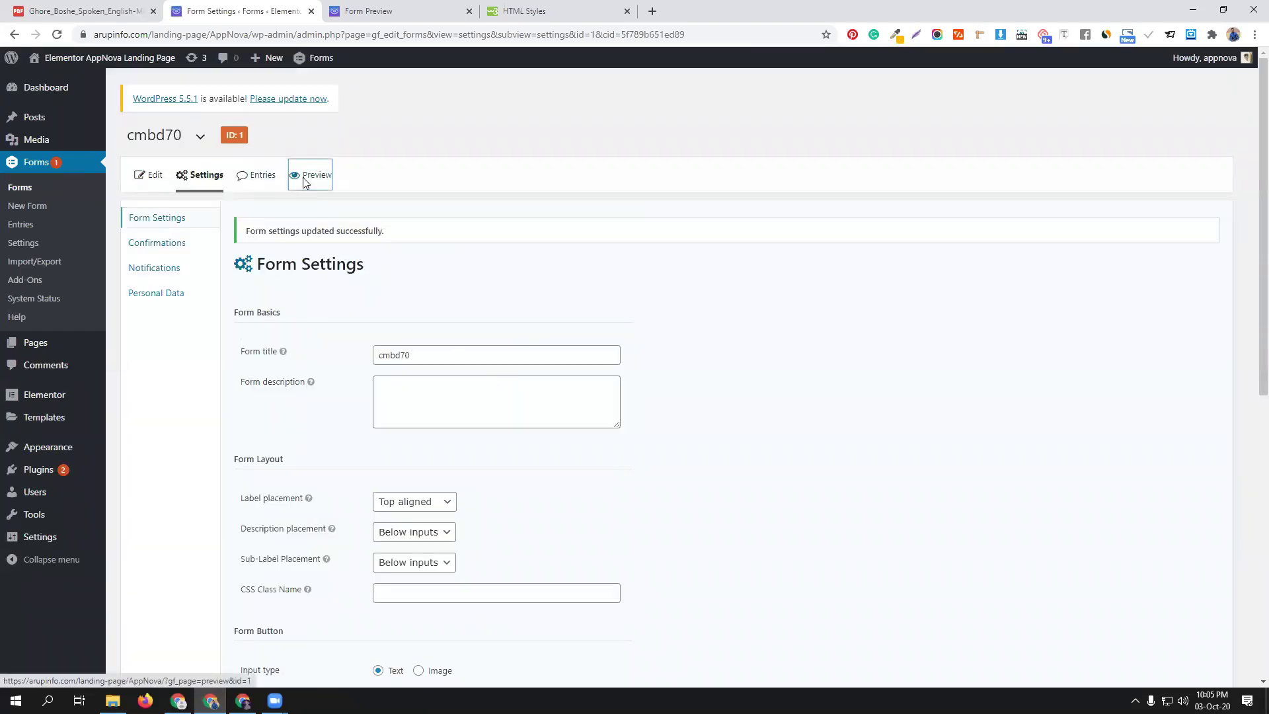
left_click(542, 11)
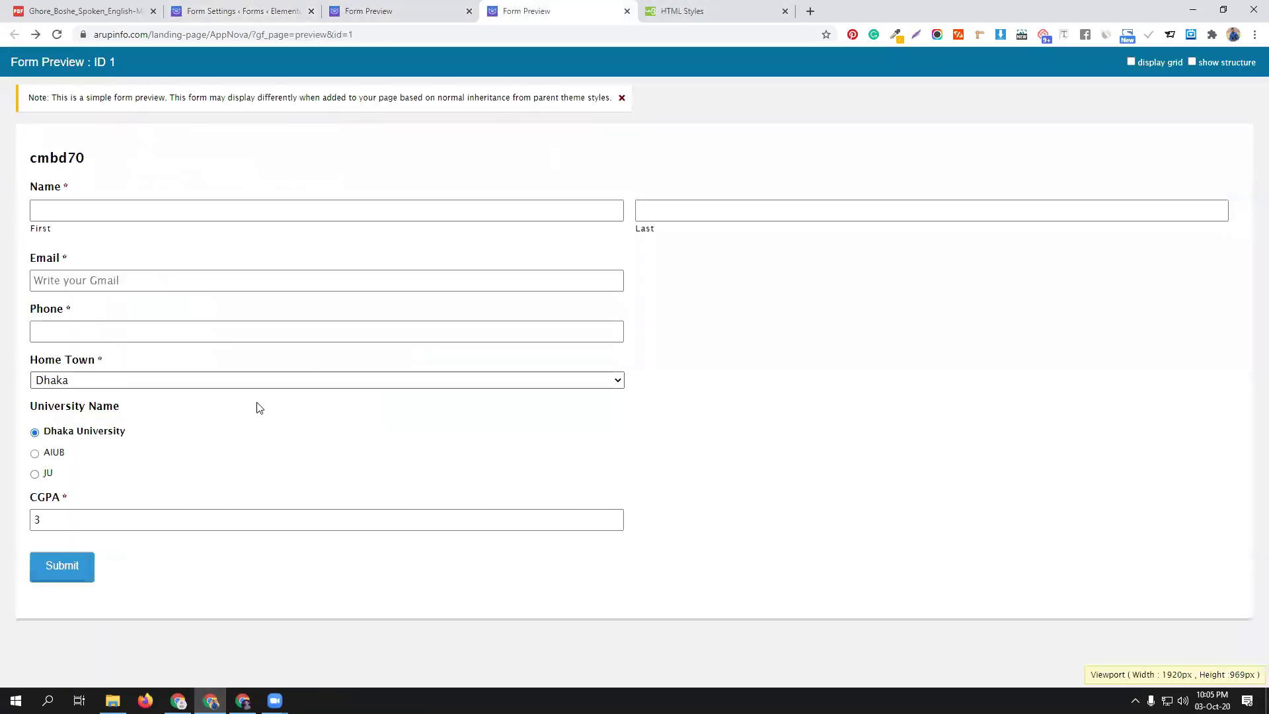
left_click_drag(62, 519, 29, 523)
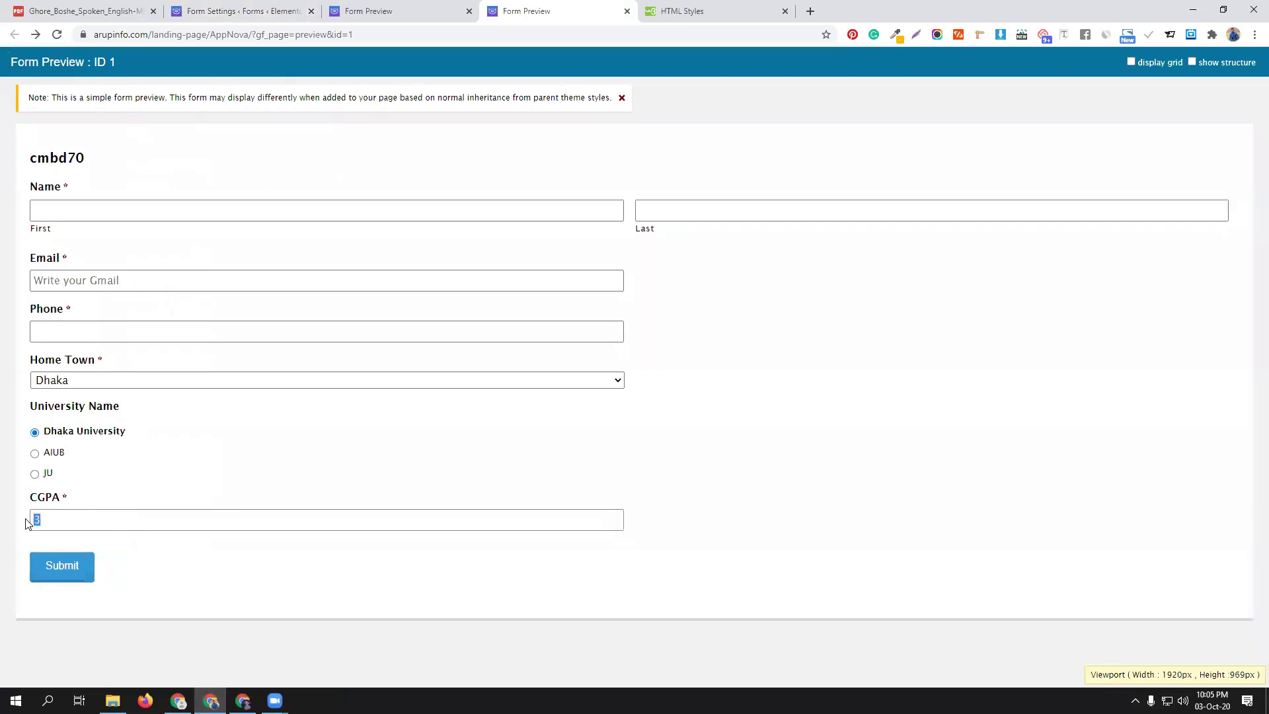
type("4")
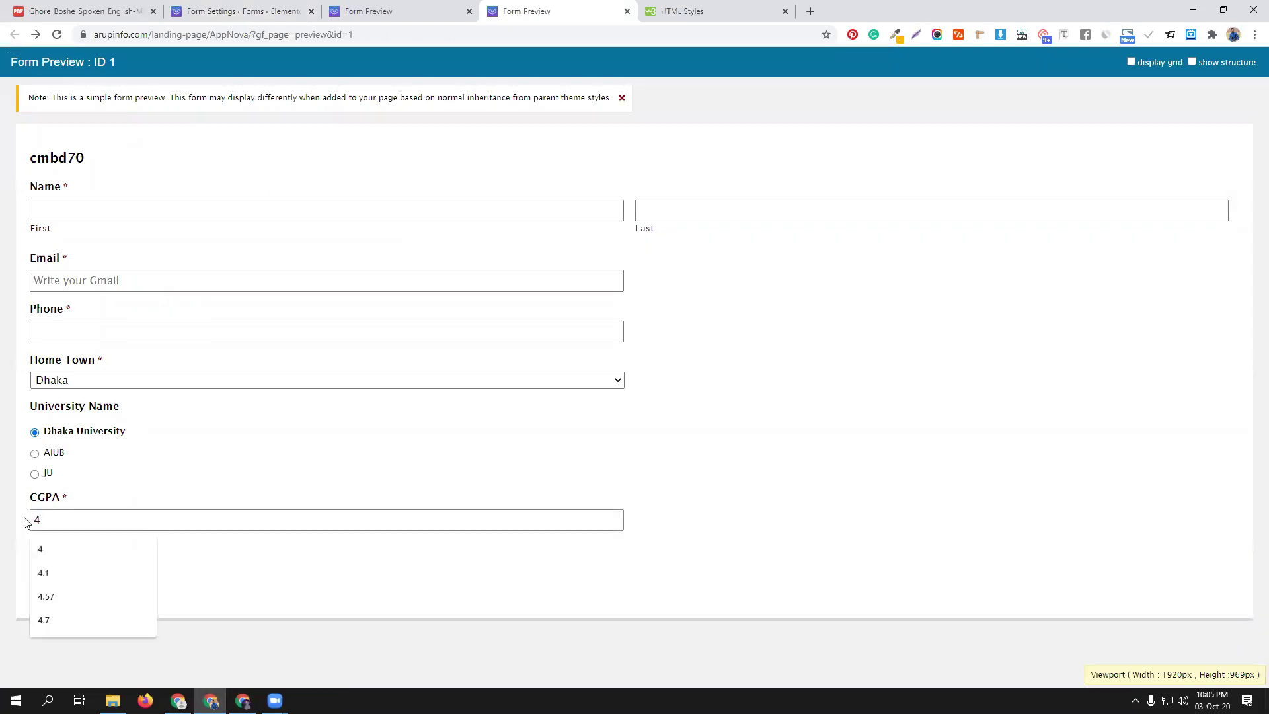
left_click(262, 497)
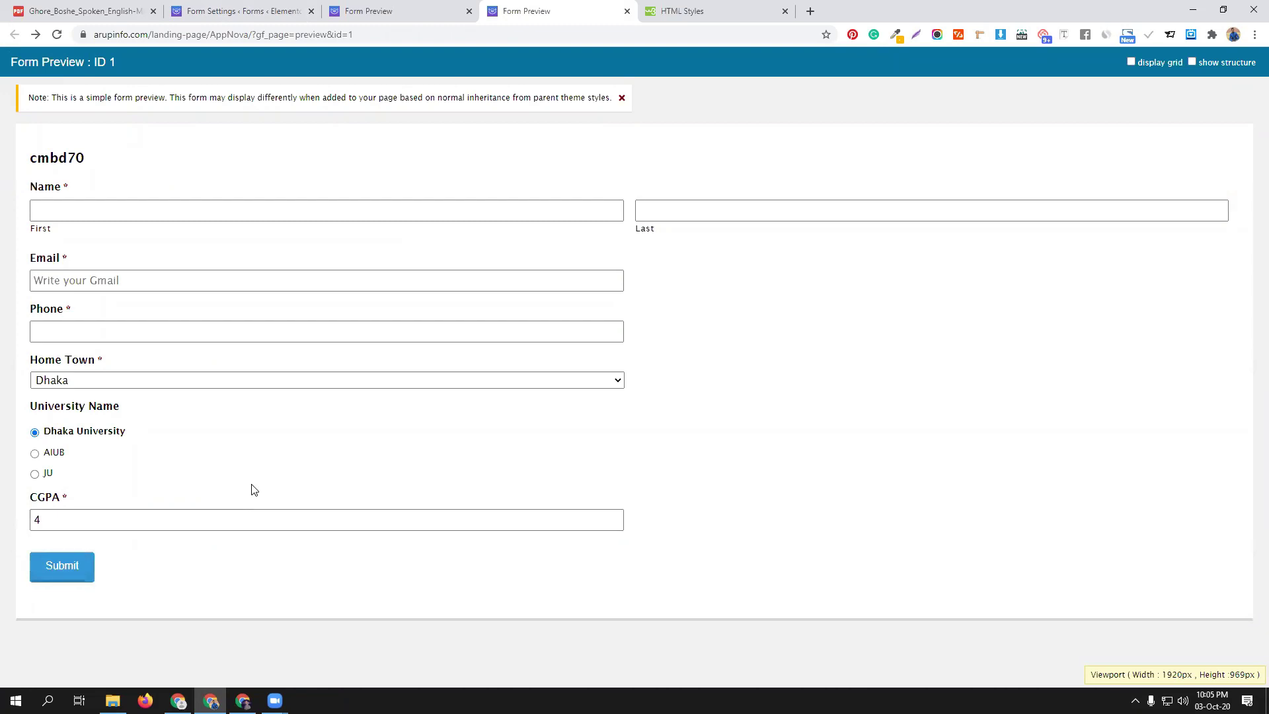
double_click(66, 515)
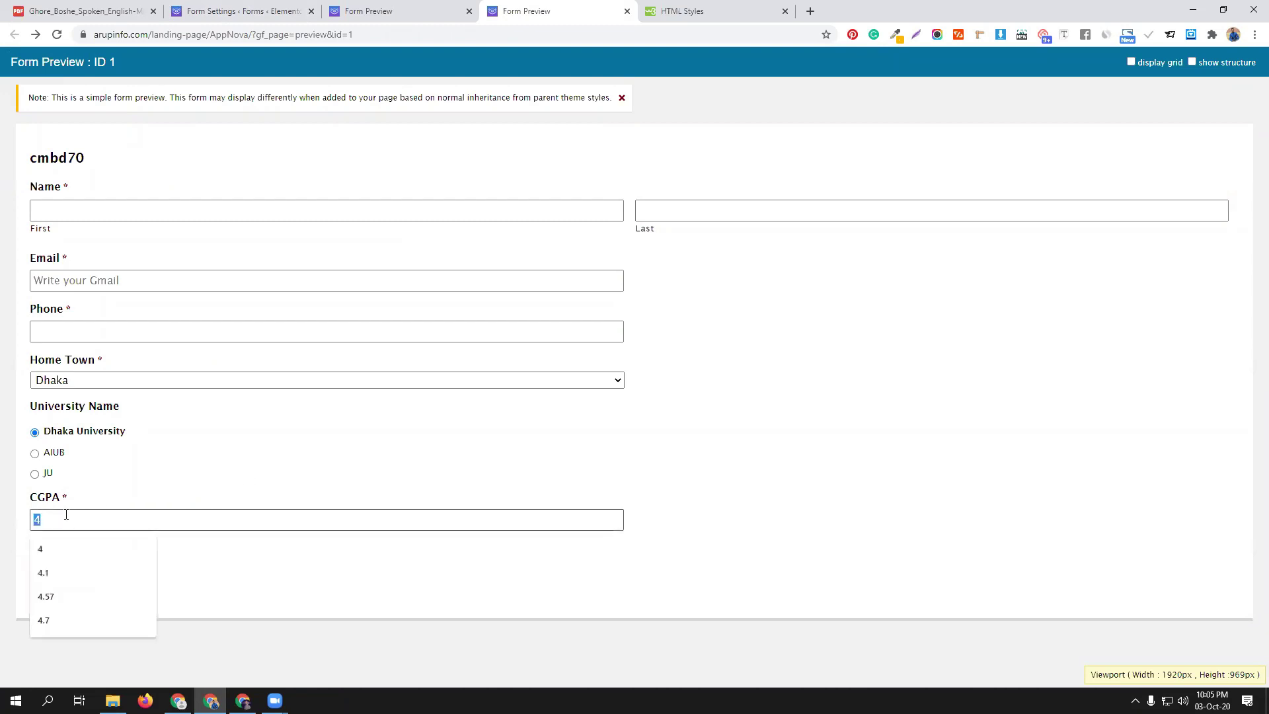
left_click(46, 452)
left_click(57, 520)
left_click(305, 569)
left_click(274, 11)
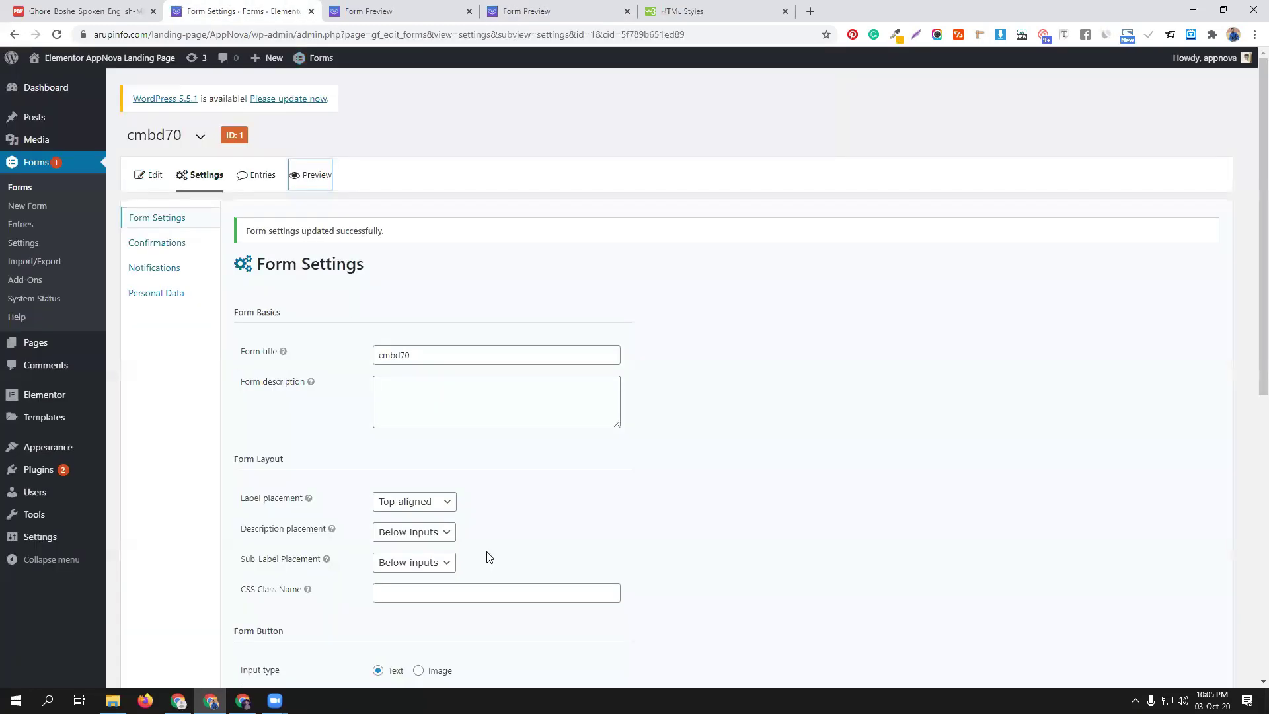
left_click(147, 177)
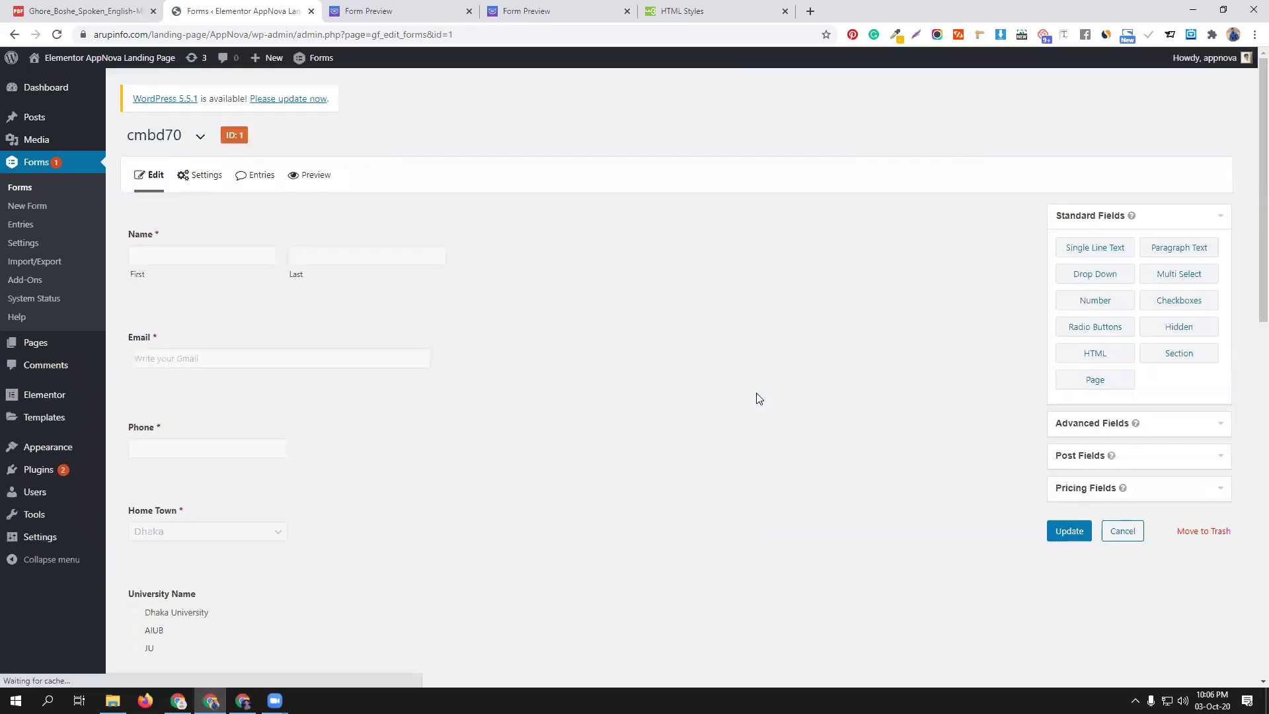
Delete {all_fields} from the Default Confirmation message, leaving only the thank-you sentence, and save
mouse_move(198, 173)
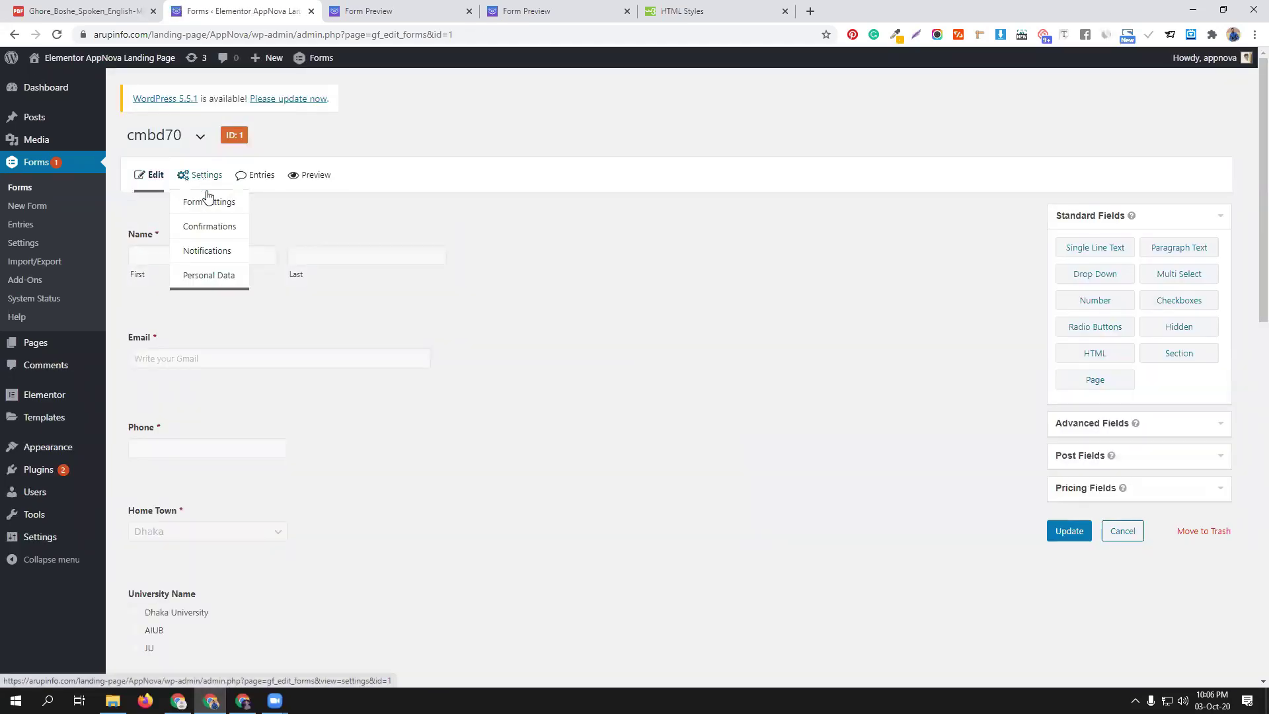
left_click(222, 233)
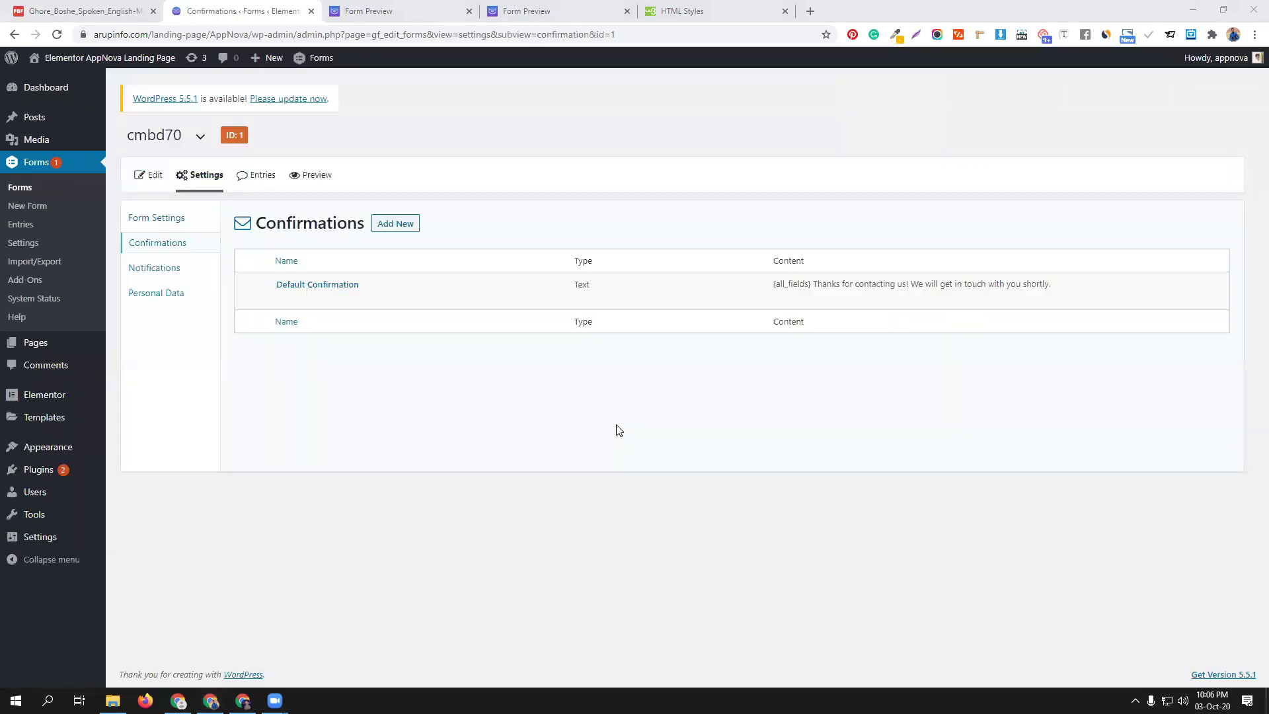
mouse_move(295, 276)
left_click(286, 299)
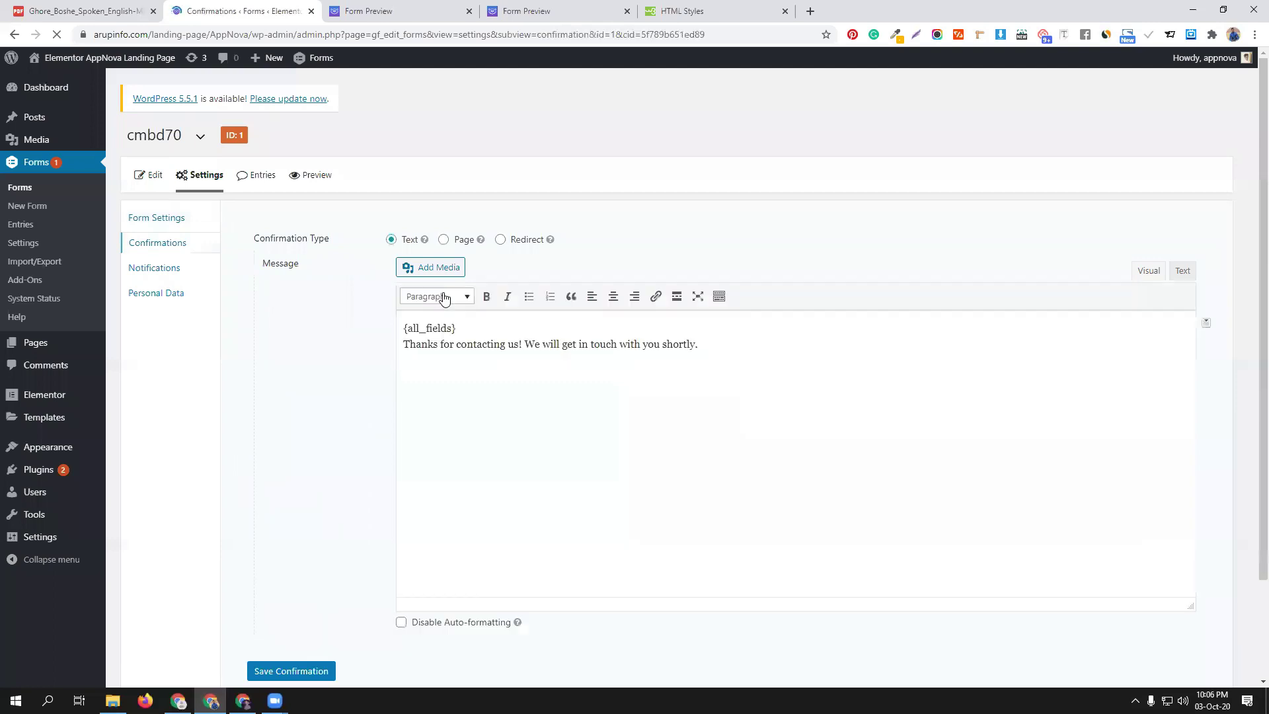
left_click_drag(465, 325, 361, 323)
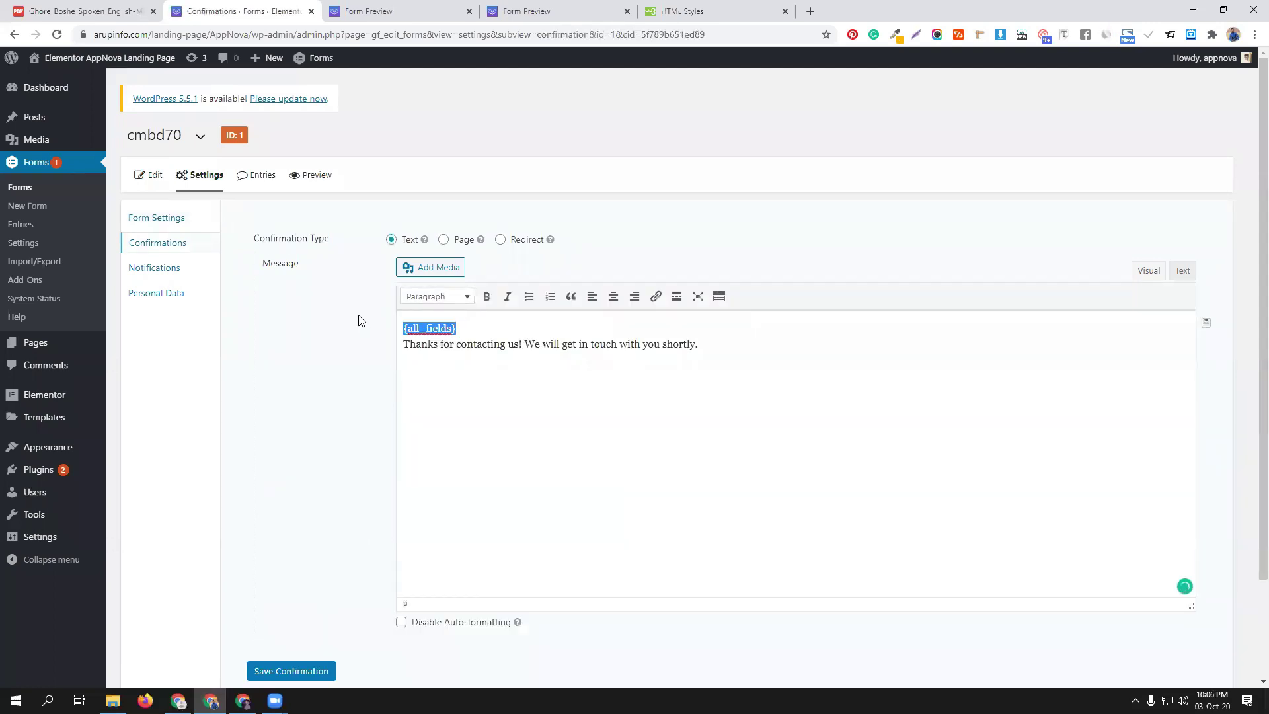
key("BackSpace")
left_click(290, 670)
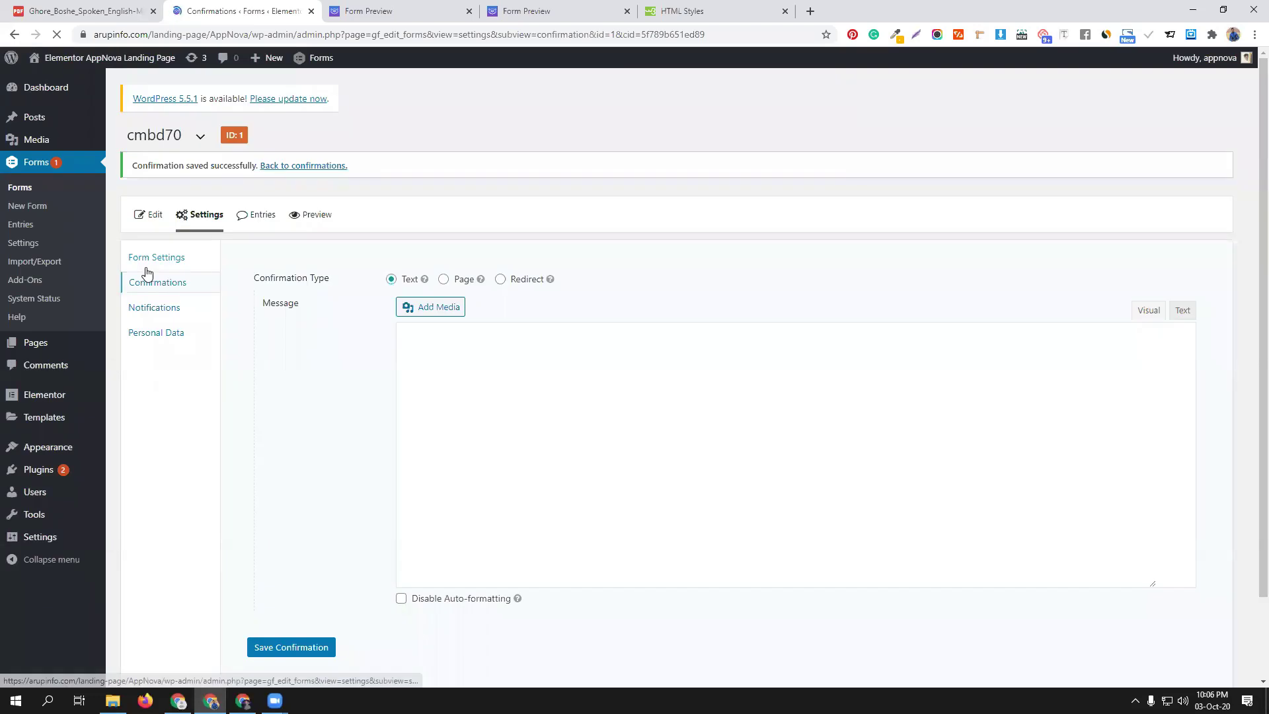
left_click(152, 221)
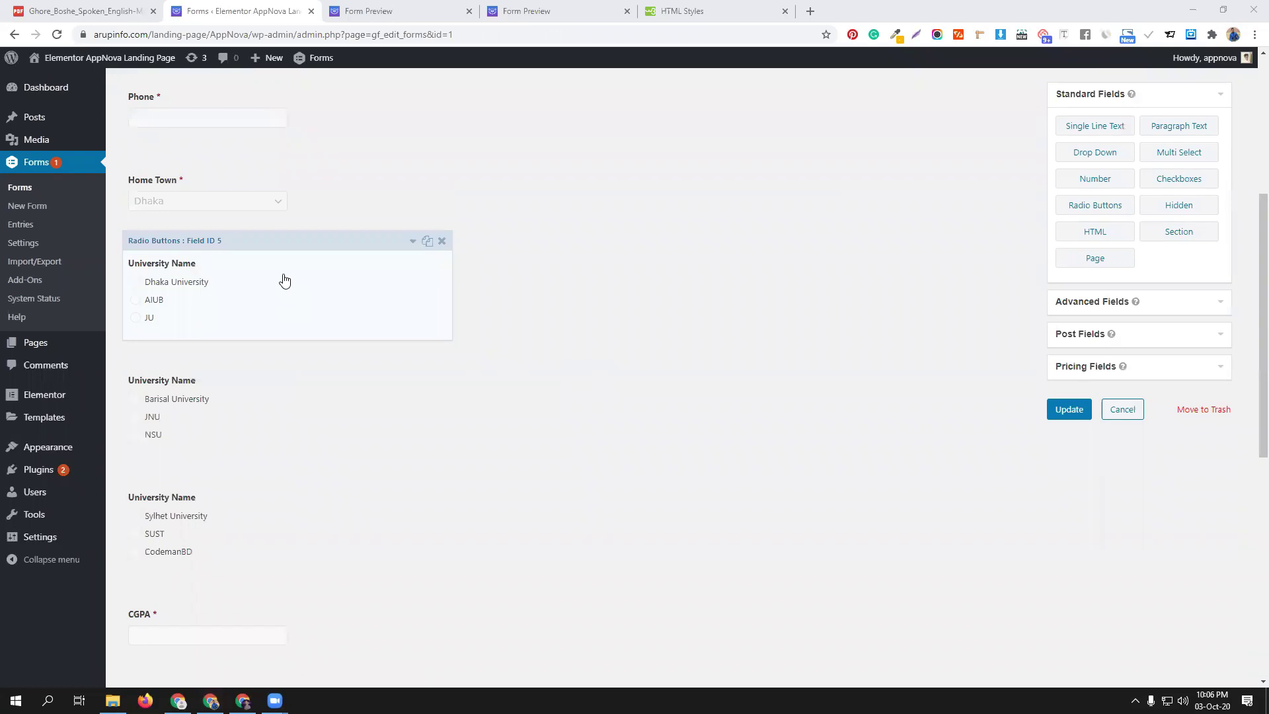
Inspect the Advanced conditional logic of the University Name field and the last HTML block
left_click(284, 268)
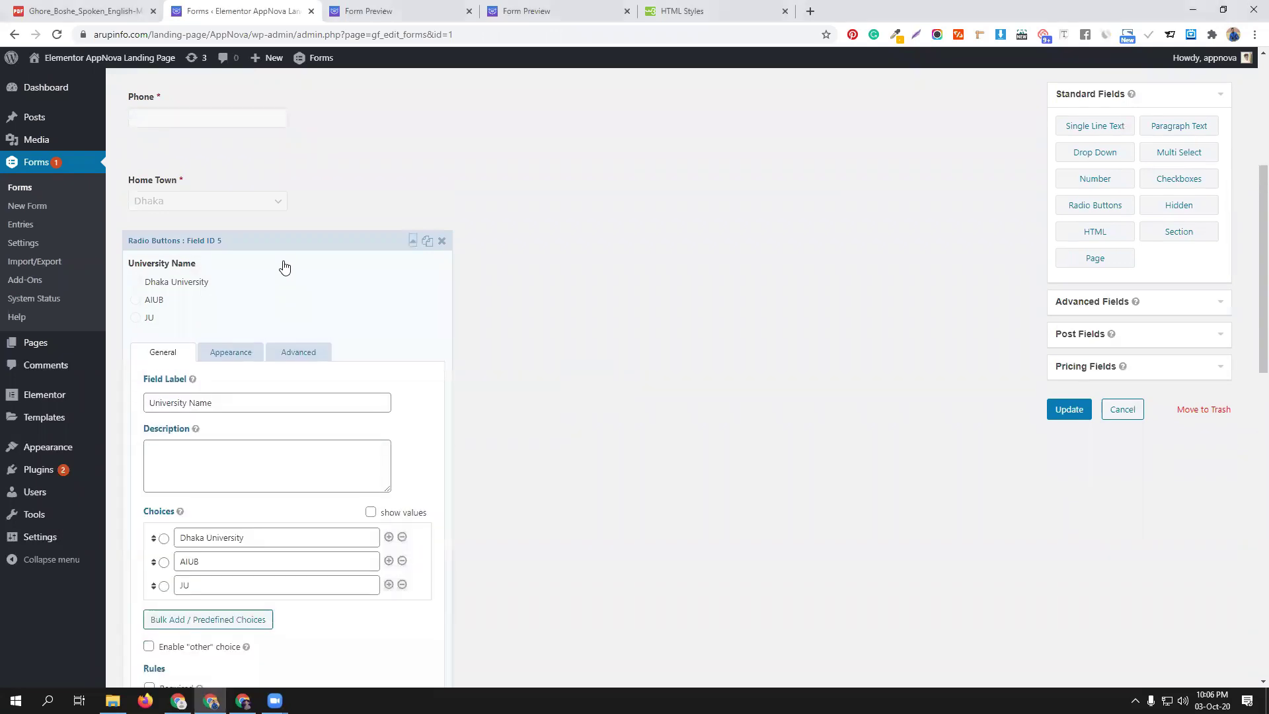
left_click(299, 353)
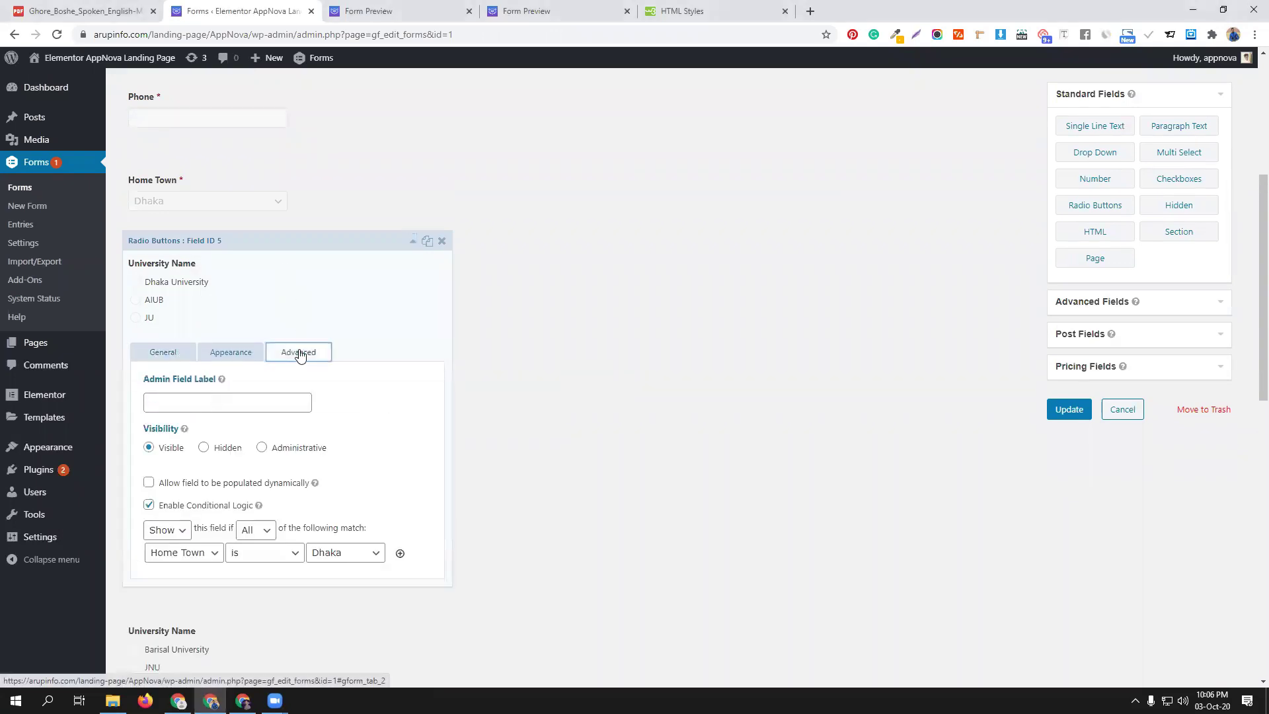
left_click(365, 252)
scroll(370, 449, "down", 3)
scroll(347, 489, "down", 5)
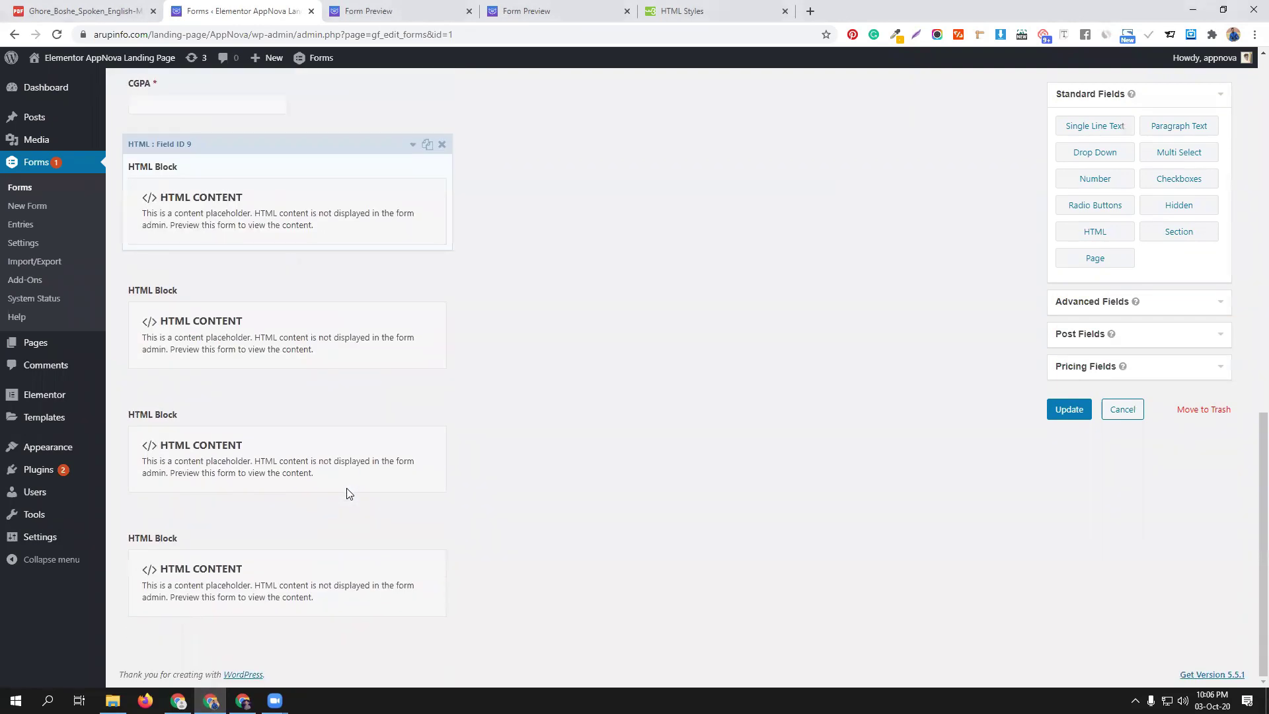
left_click(369, 548)
scroll(371, 547, "down", 4)
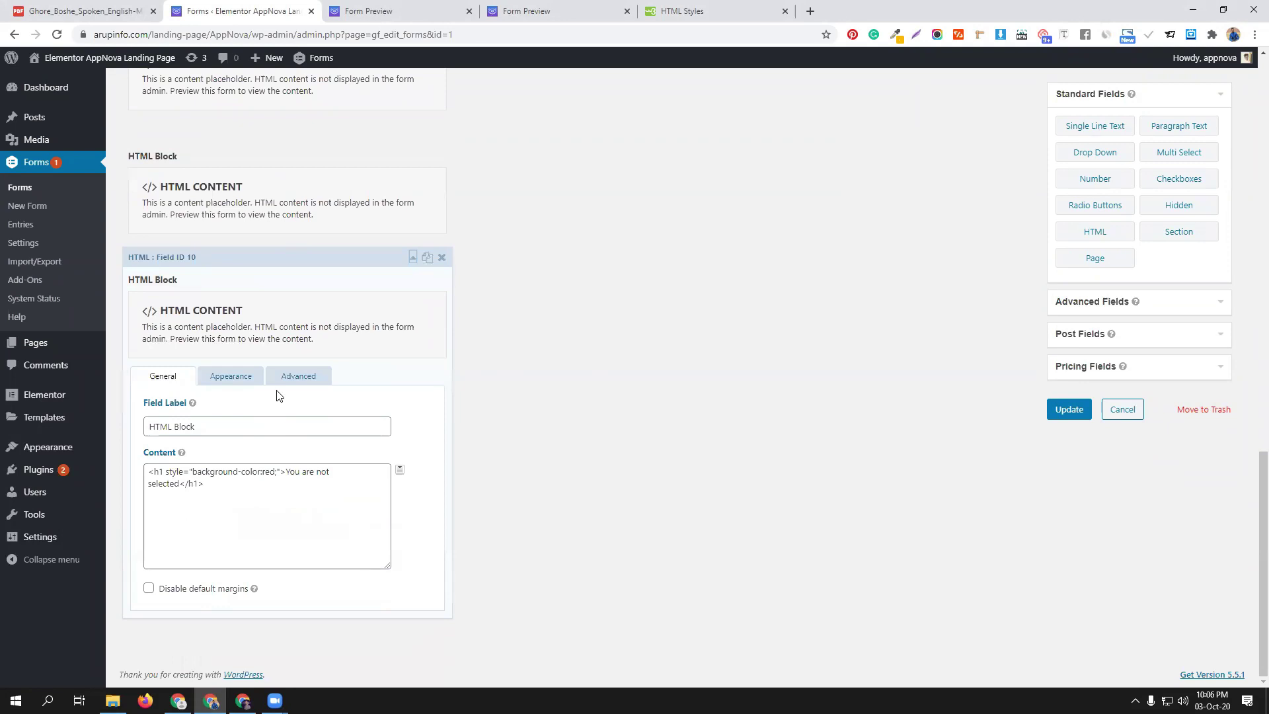
left_click(291, 375)
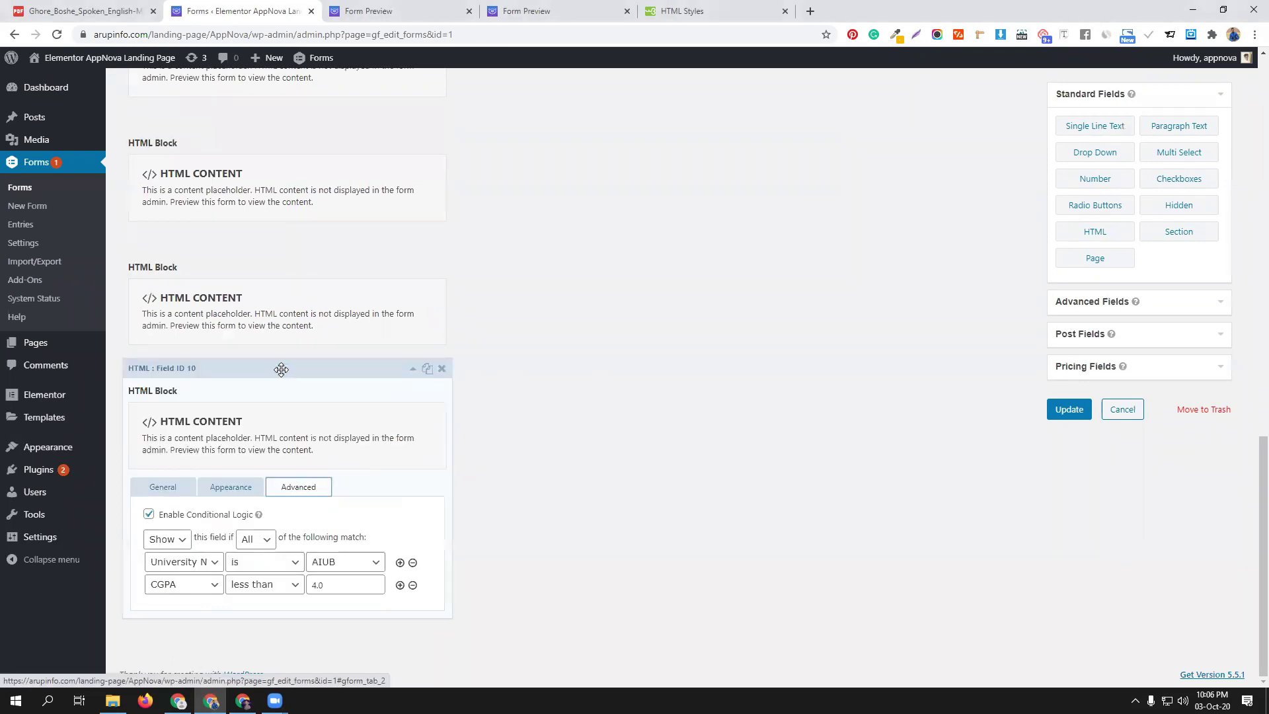
left_click(575, 10)
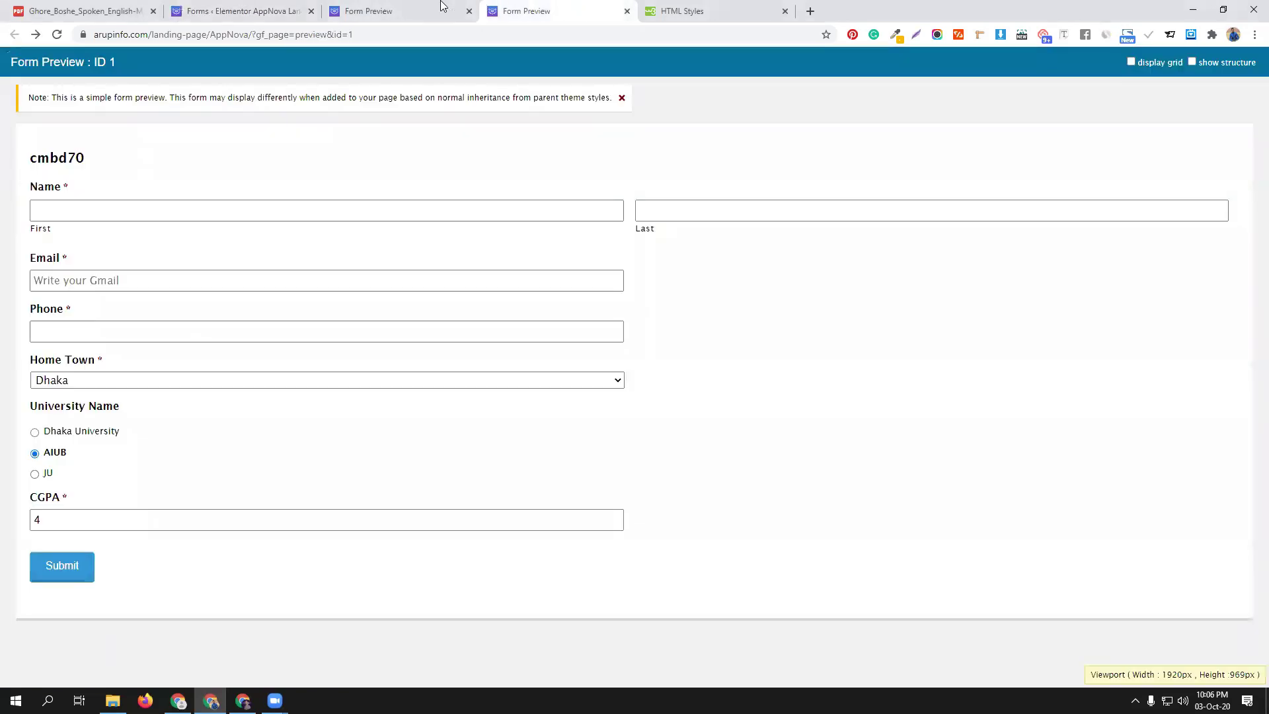
Reload the other preview, select Dhaka University and focus CGPA, then return to the editor
left_click(423, 11)
left_click(57, 34)
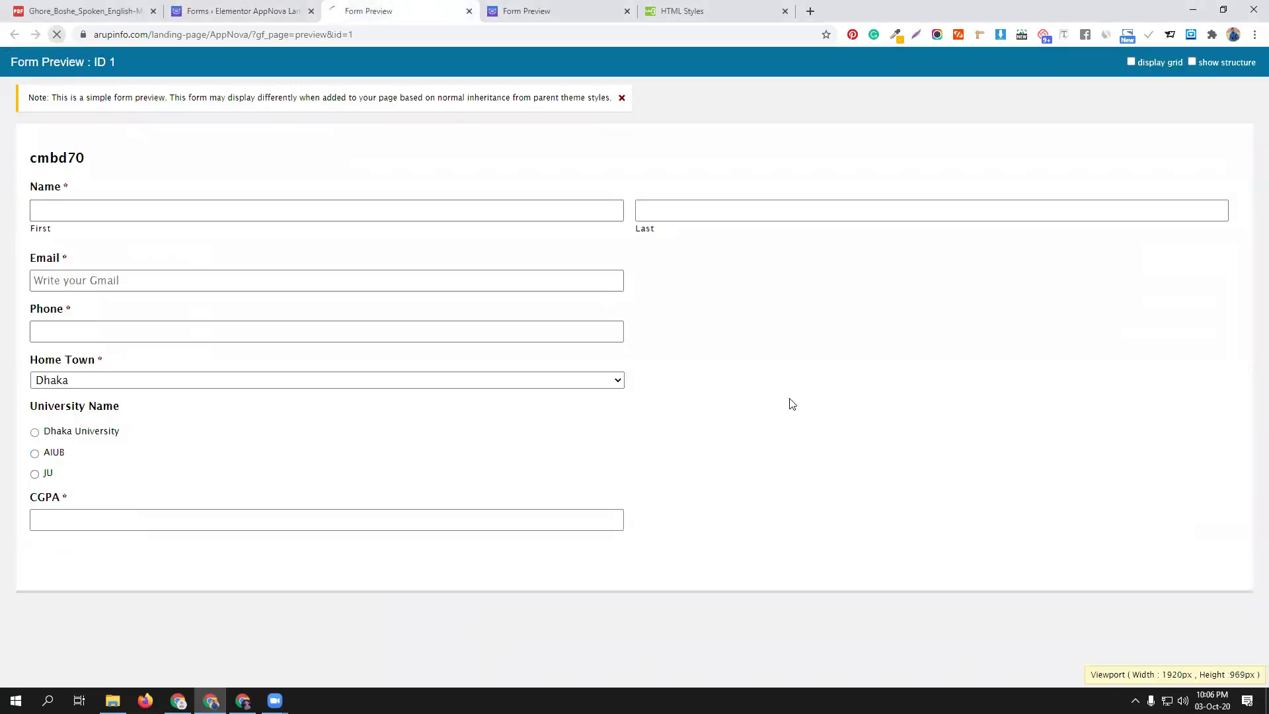
left_click(94, 437)
left_click(93, 519)
left_click(222, 459)
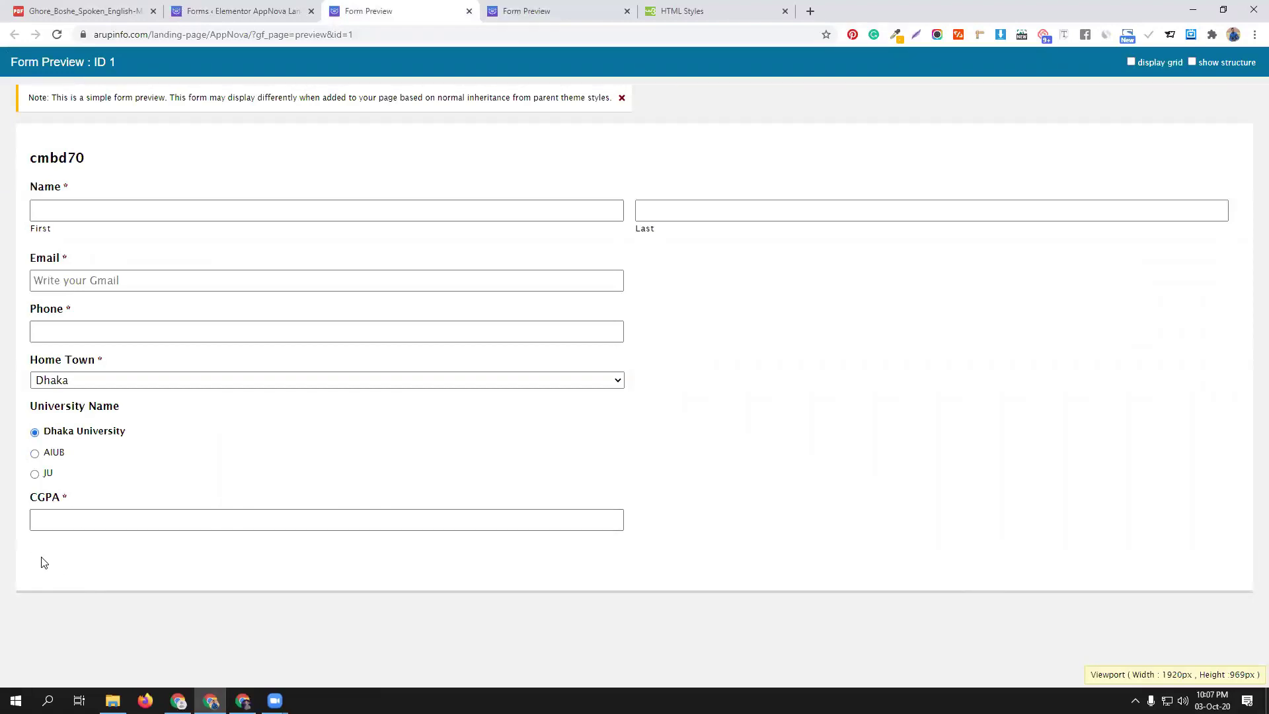
left_click(238, 10)
In form settings, base the submit-button condition on University Name being Dhaka University
scroll(295, 269, "up", 10)
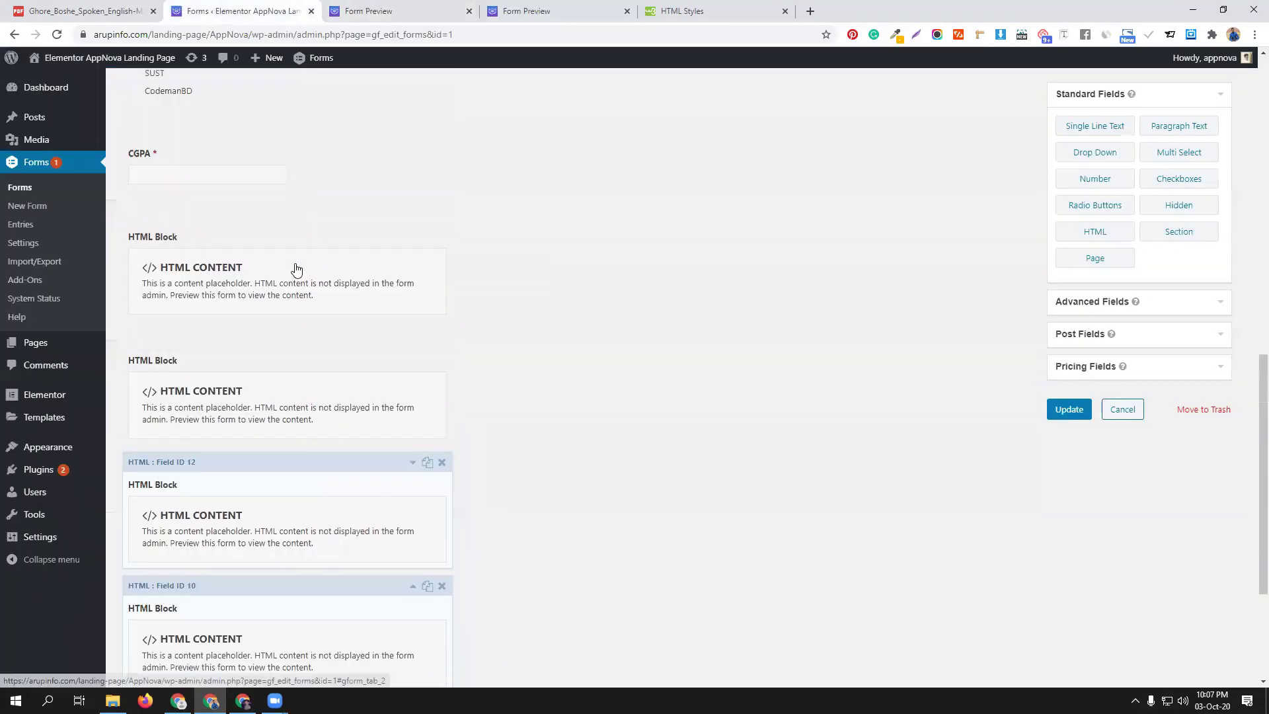
scroll(295, 268, "up", 5)
mouse_move(189, 179)
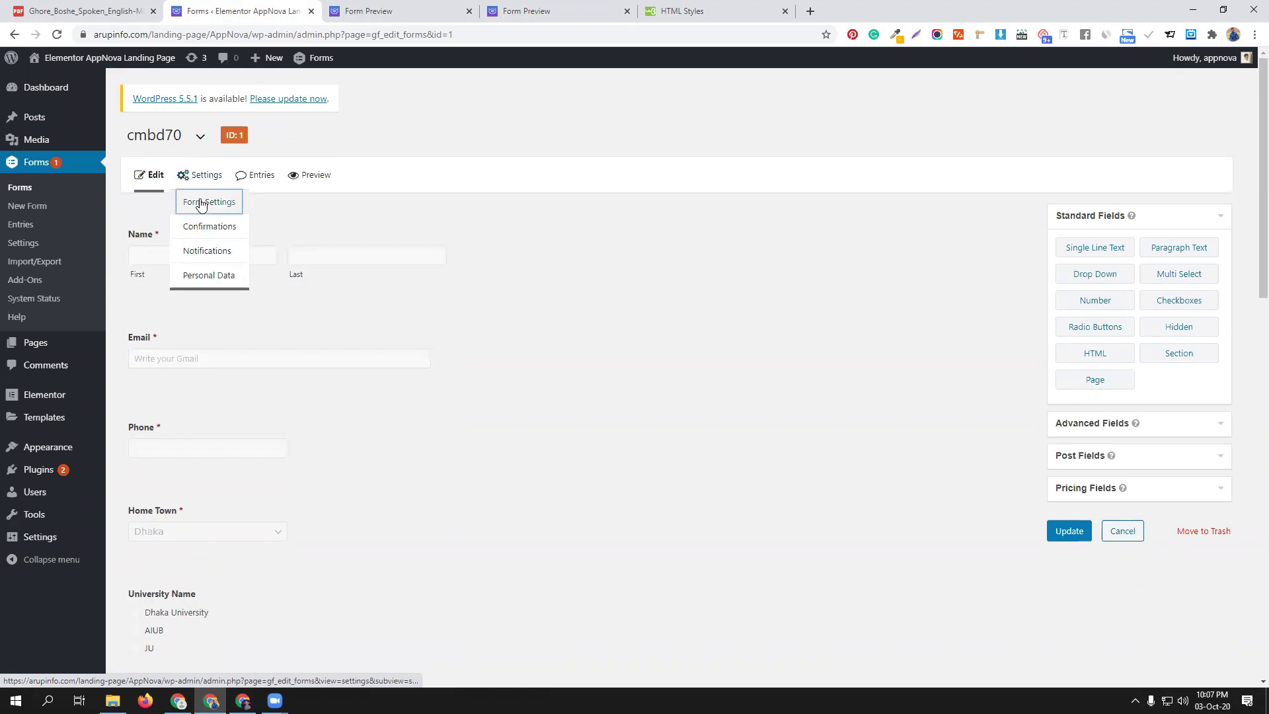
left_click(209, 202)
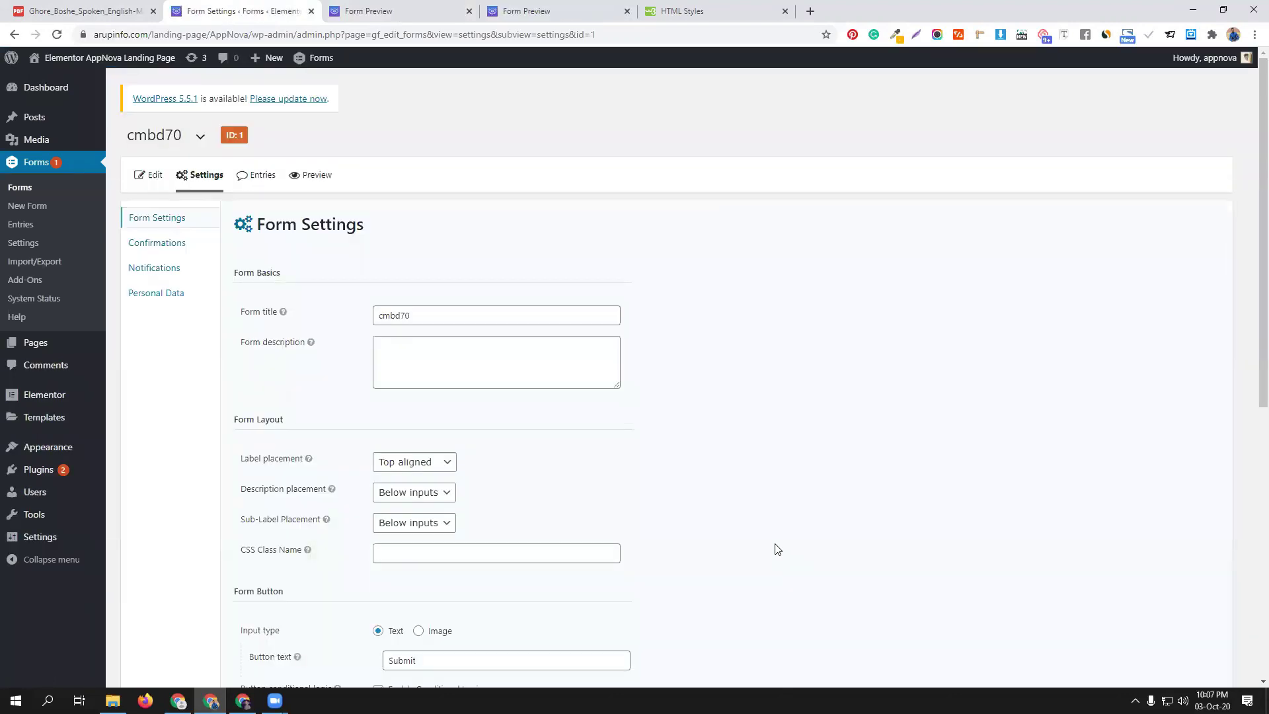
scroll(777, 550, "down", 5)
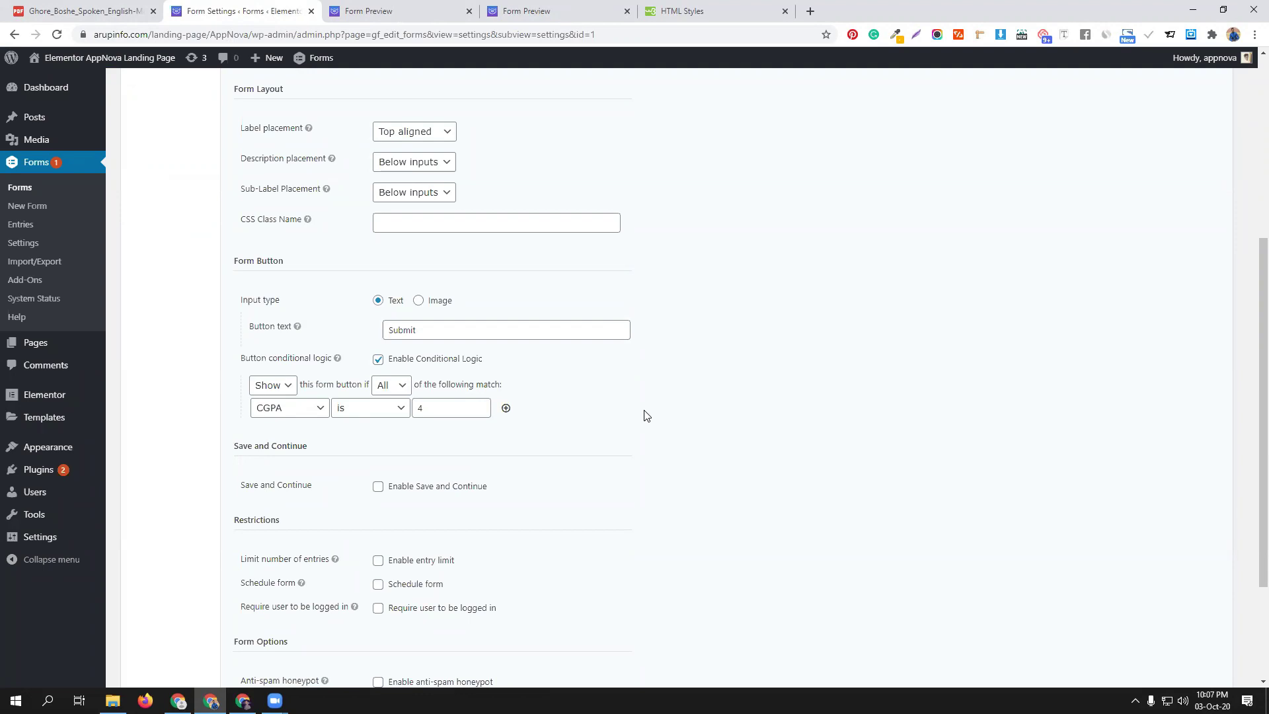
left_click(308, 409)
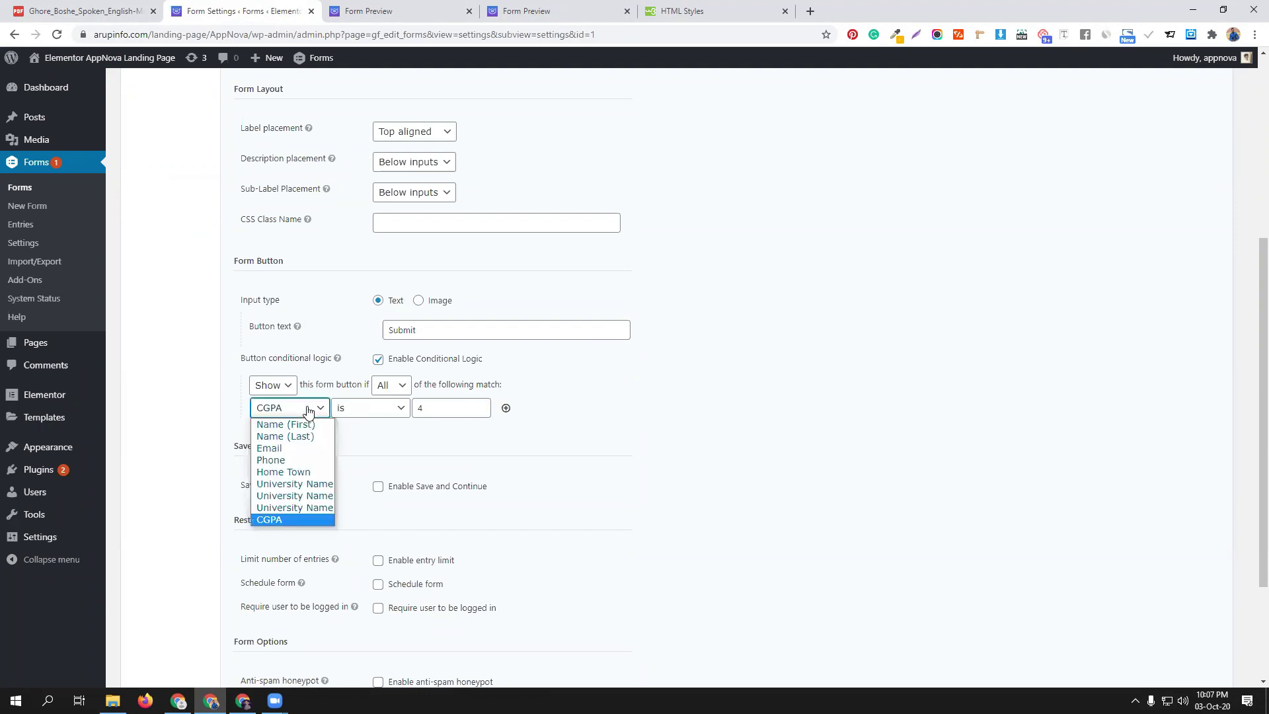
left_click(317, 483)
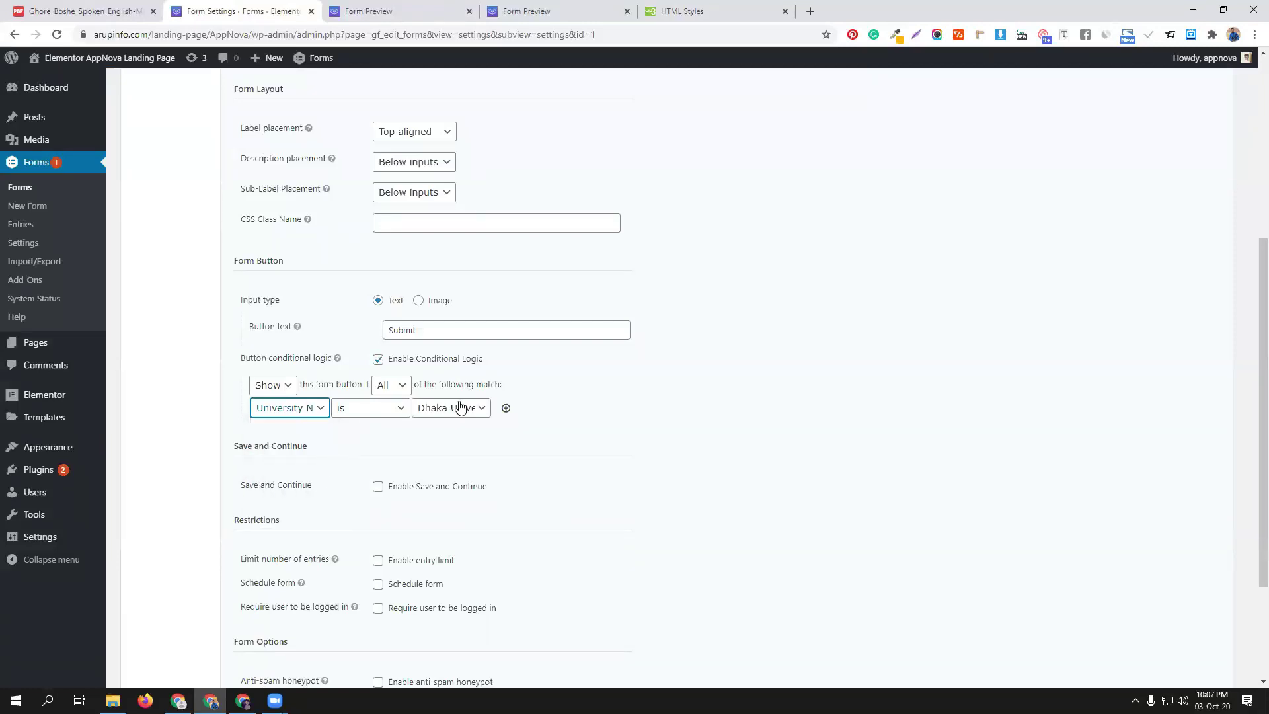
Add a second submit-button condition: CGPA greater than 4
left_click(506, 409)
left_click(285, 430)
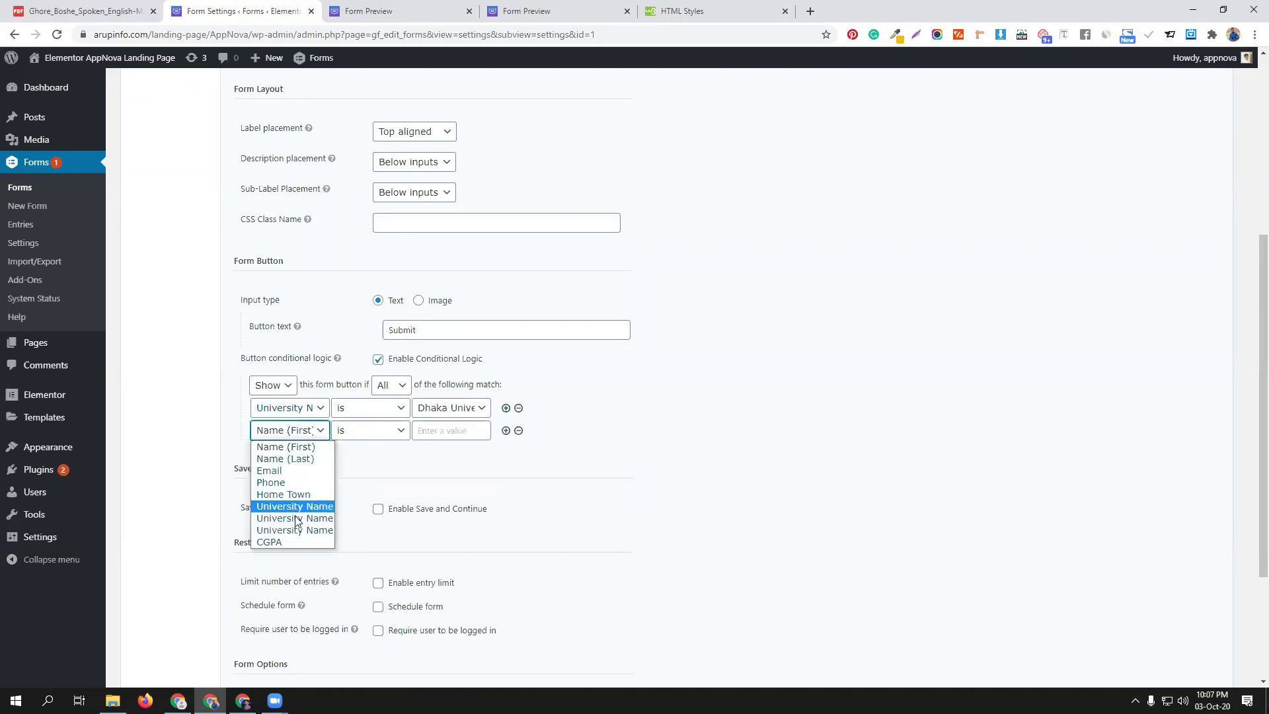
left_click(298, 541)
left_click(444, 430)
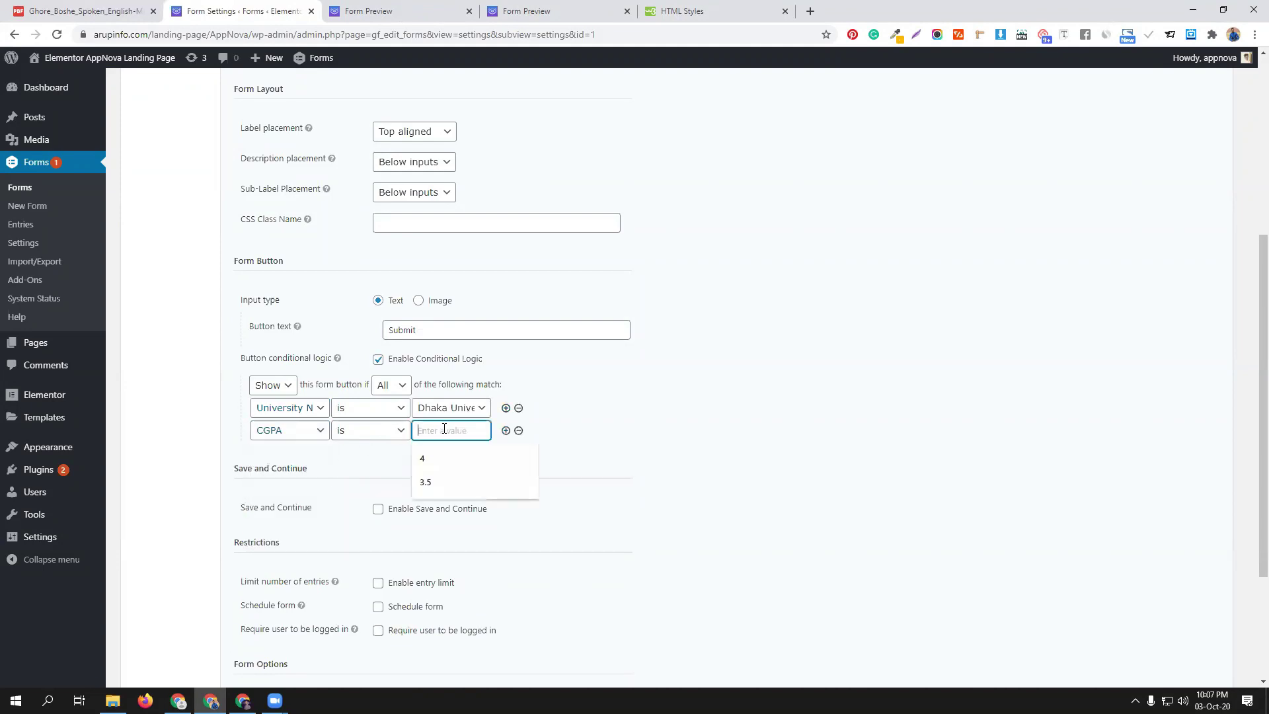
left_click(454, 471)
left_click(382, 435)
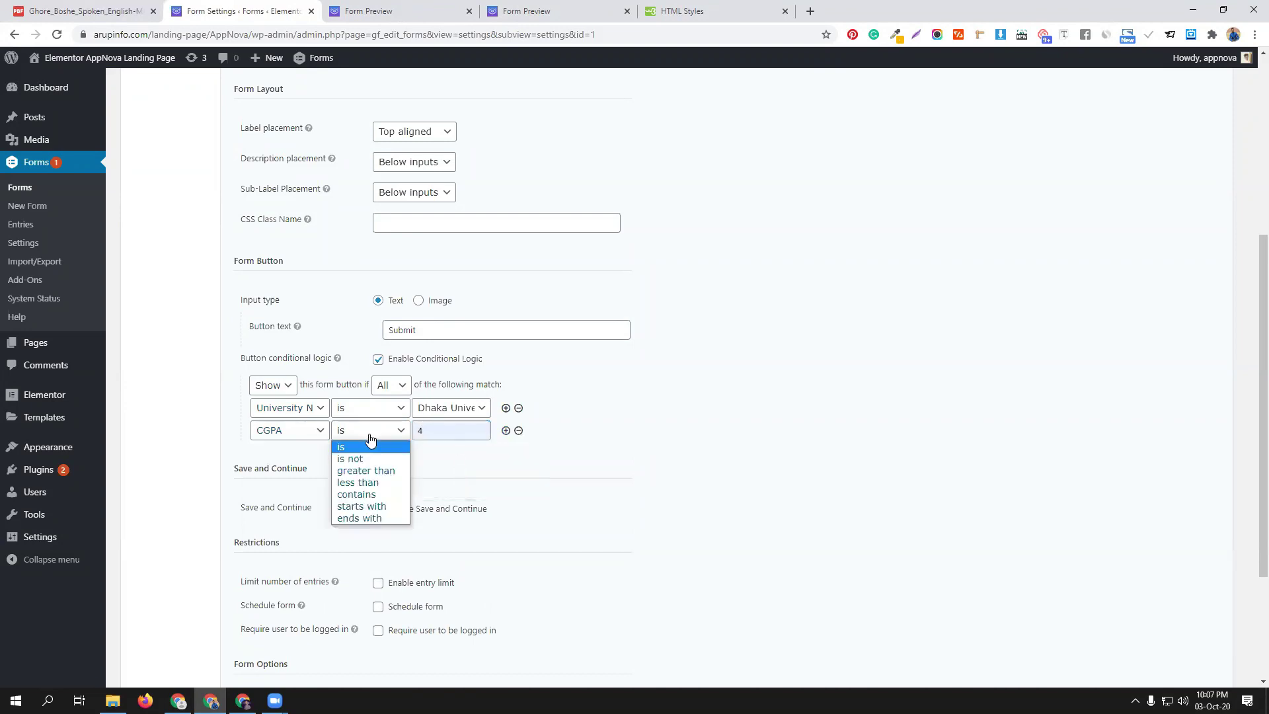
left_click(370, 471)
left_click(439, 431)
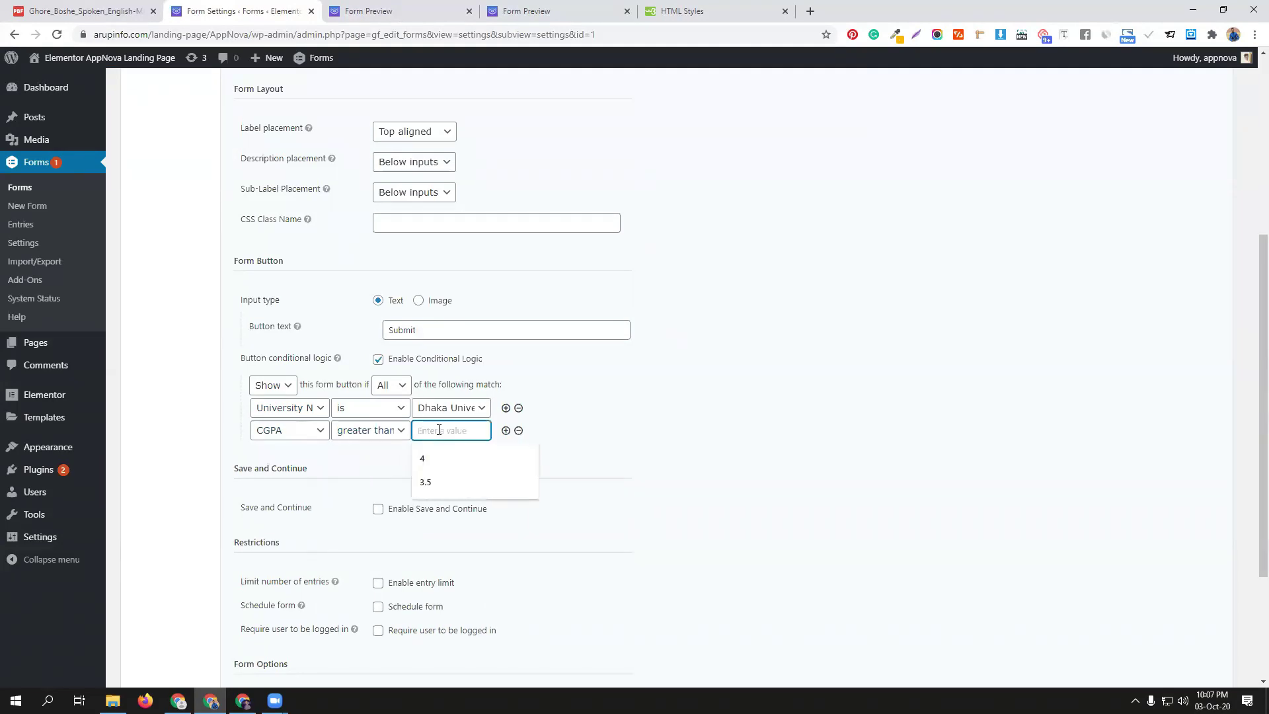
type("4")
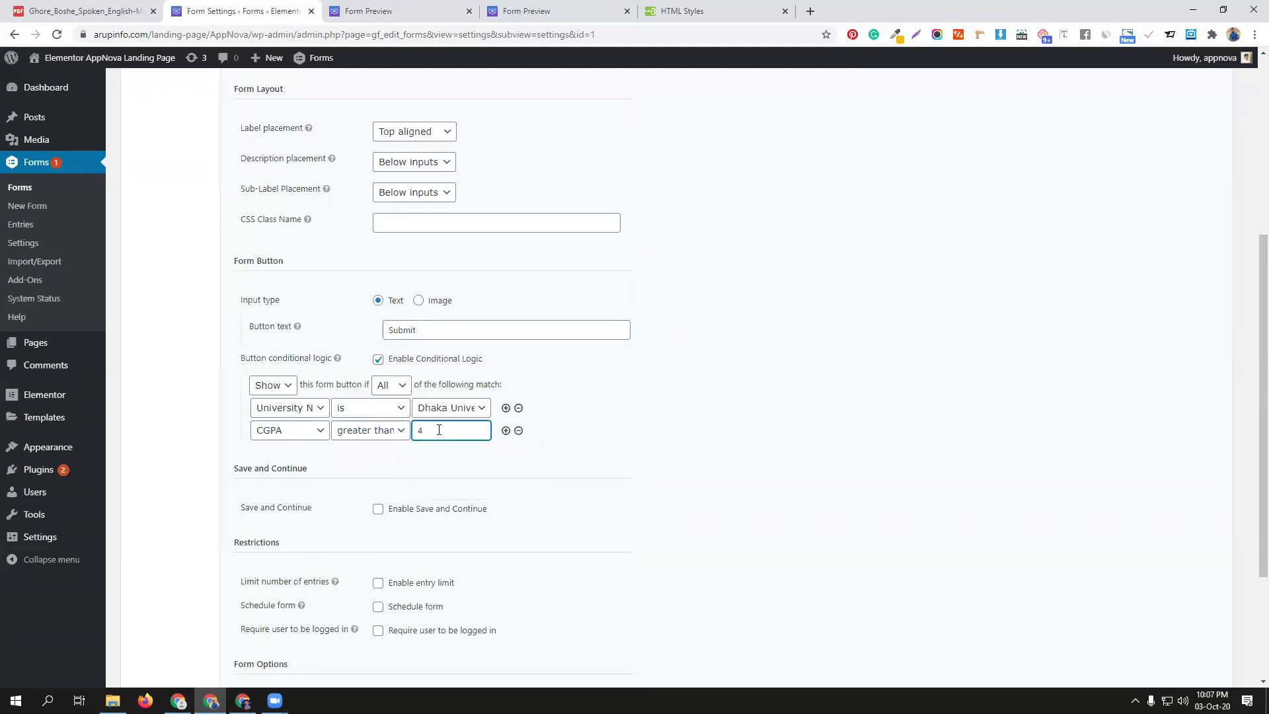
Raise the CGPA threshold to 4.5 and update the form settings
left_click(449, 11)
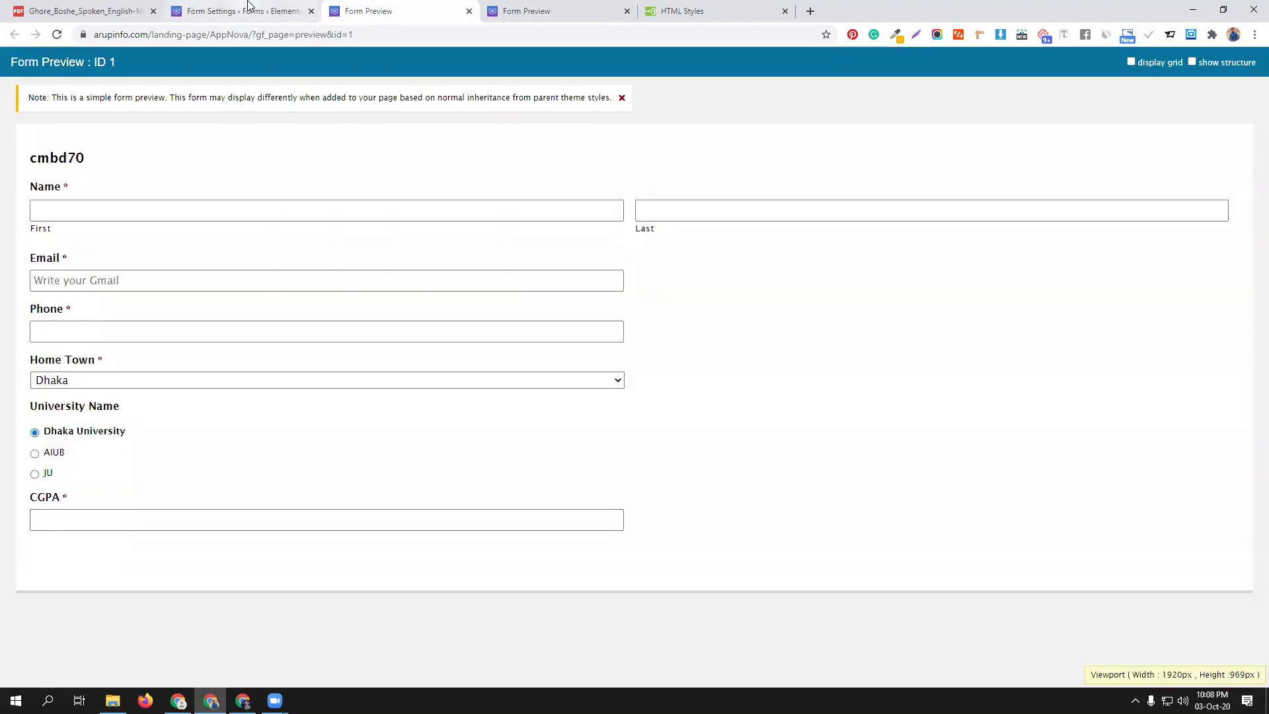
left_click(256, 10)
left_click(443, 425)
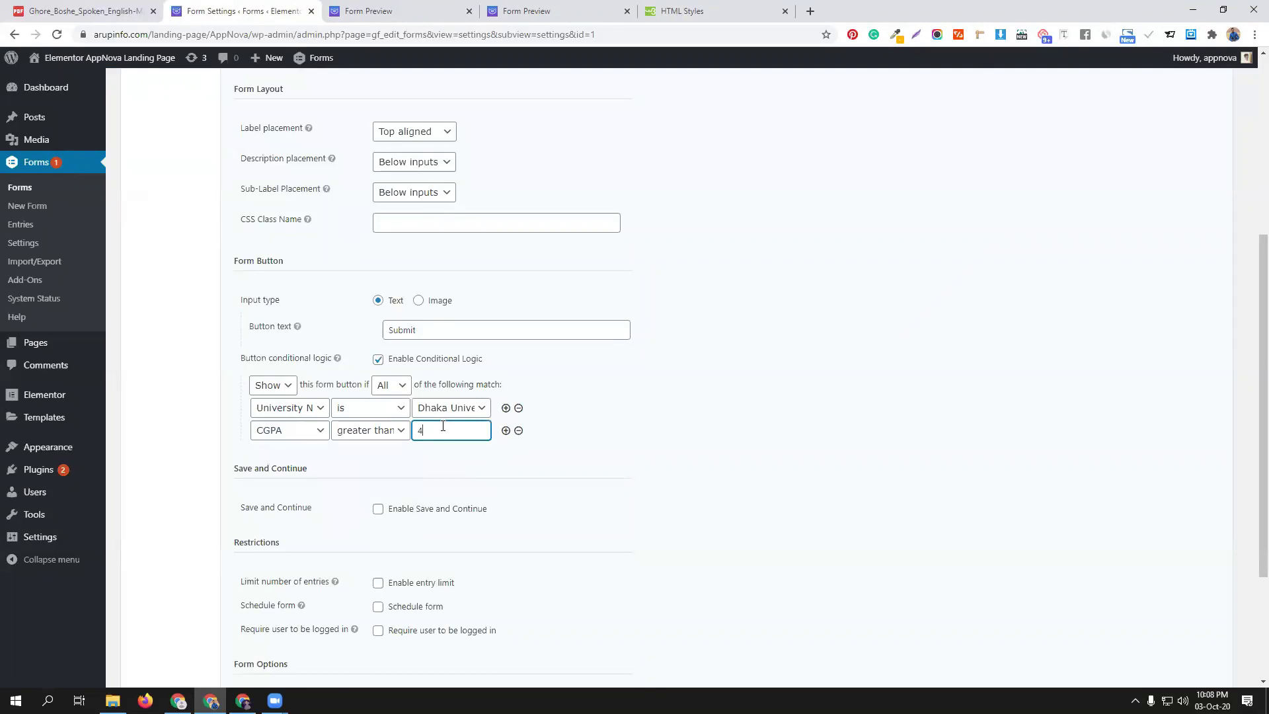
left_click(779, 473)
scroll(529, 593, "down", 3)
left_click(271, 584)
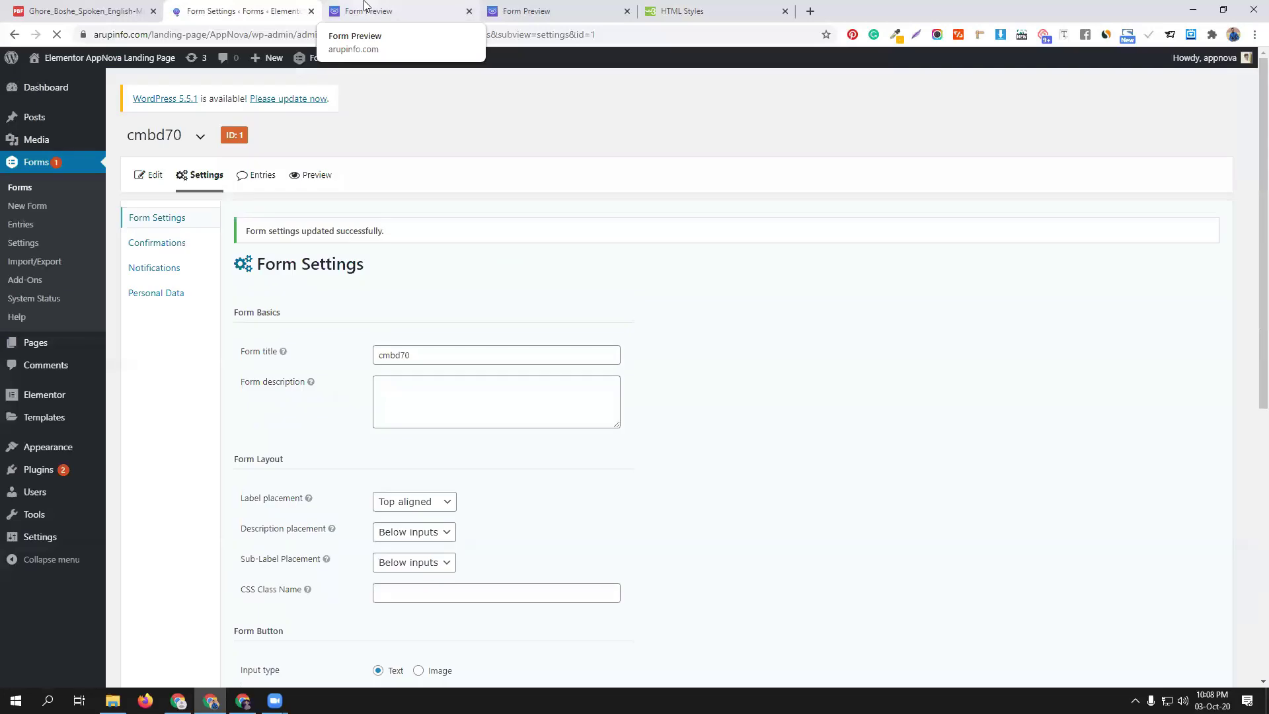
Reload the preview and autofill name, email and phone, keeping Dhaka as home town
left_click(364, 8)
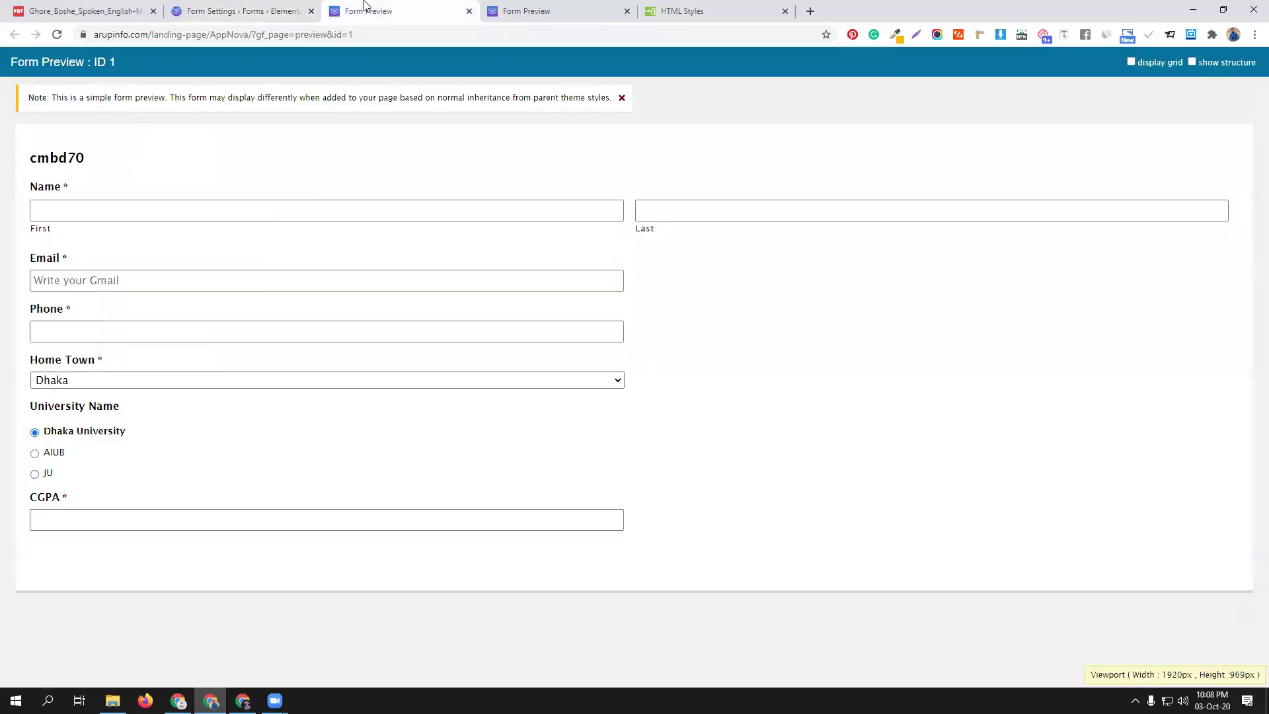
left_click(56, 37)
left_click(191, 203)
left_click(167, 241)
left_click(663, 212)
left_click(662, 262)
left_click(244, 281)
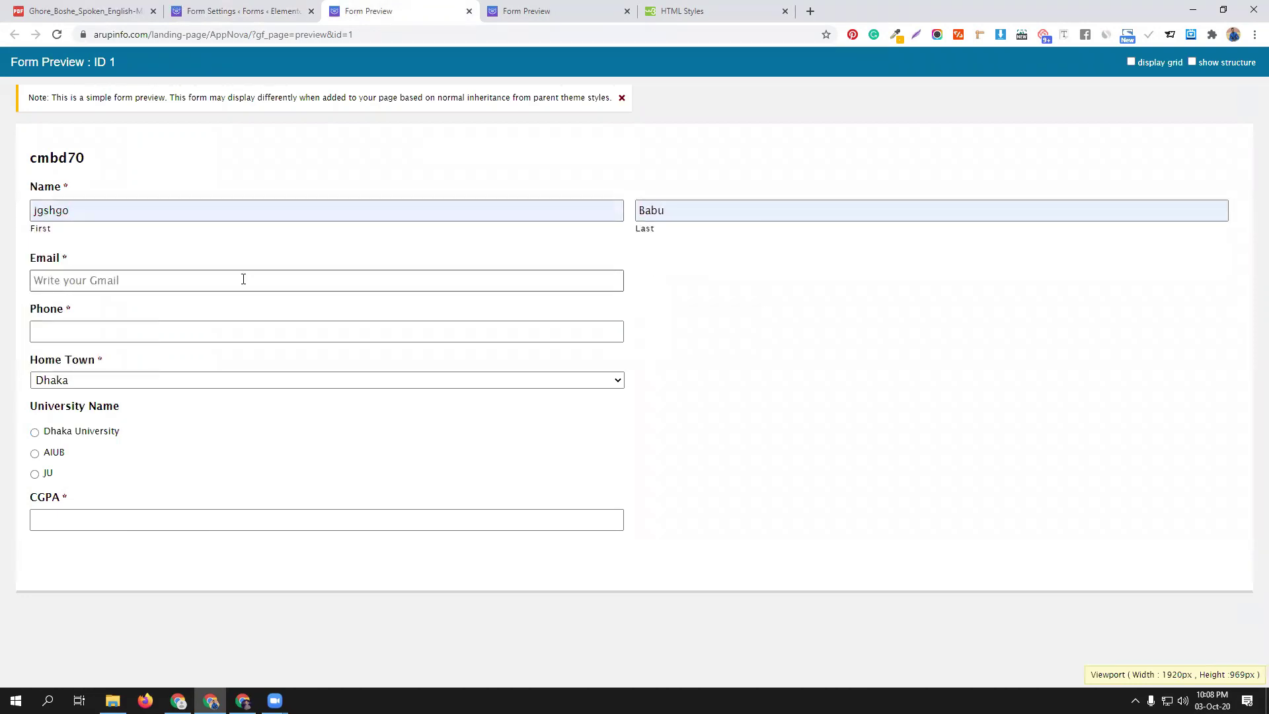
left_click(157, 314)
left_click(147, 281)
left_click(107, 310)
left_click(110, 330)
left_click(65, 364)
left_click(96, 383)
left_click(97, 384)
Choose Dhaka University with CGPA 4.57 to show Submit, then change CGPA to 4 to hide it
left_click(82, 436)
left_click(97, 520)
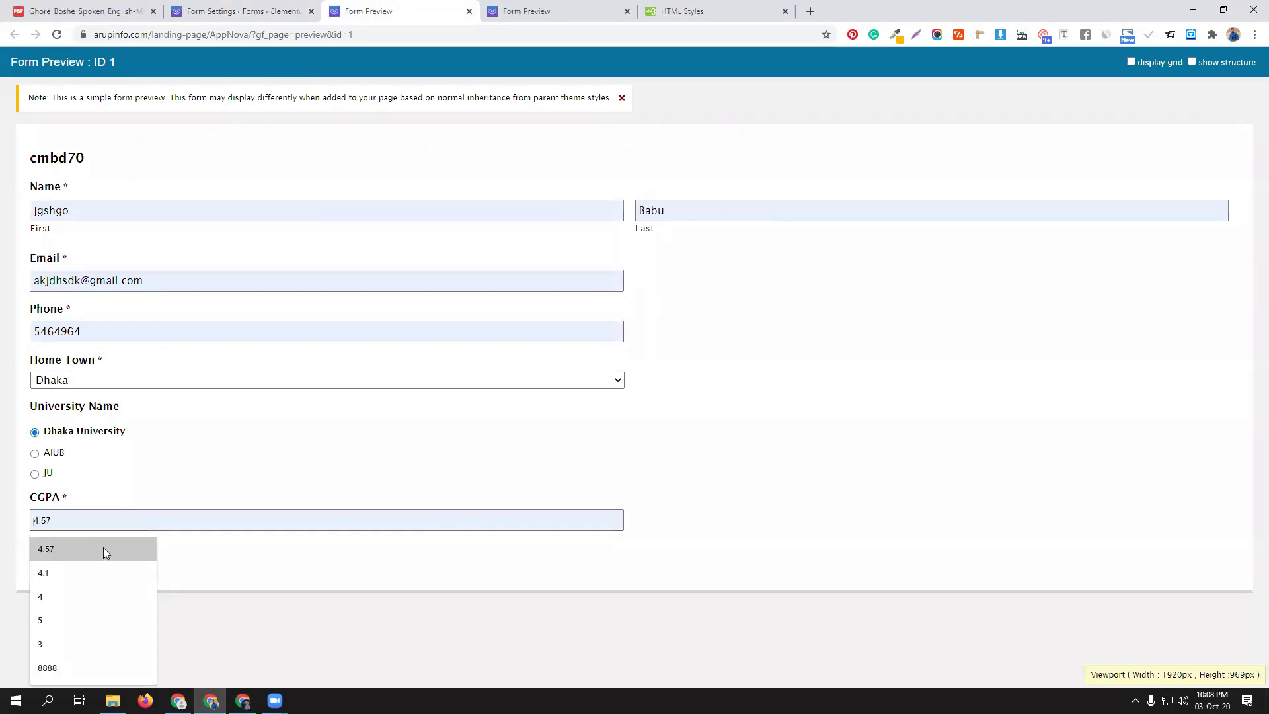
left_click(103, 549)
scroll(256, 547, "down", 2)
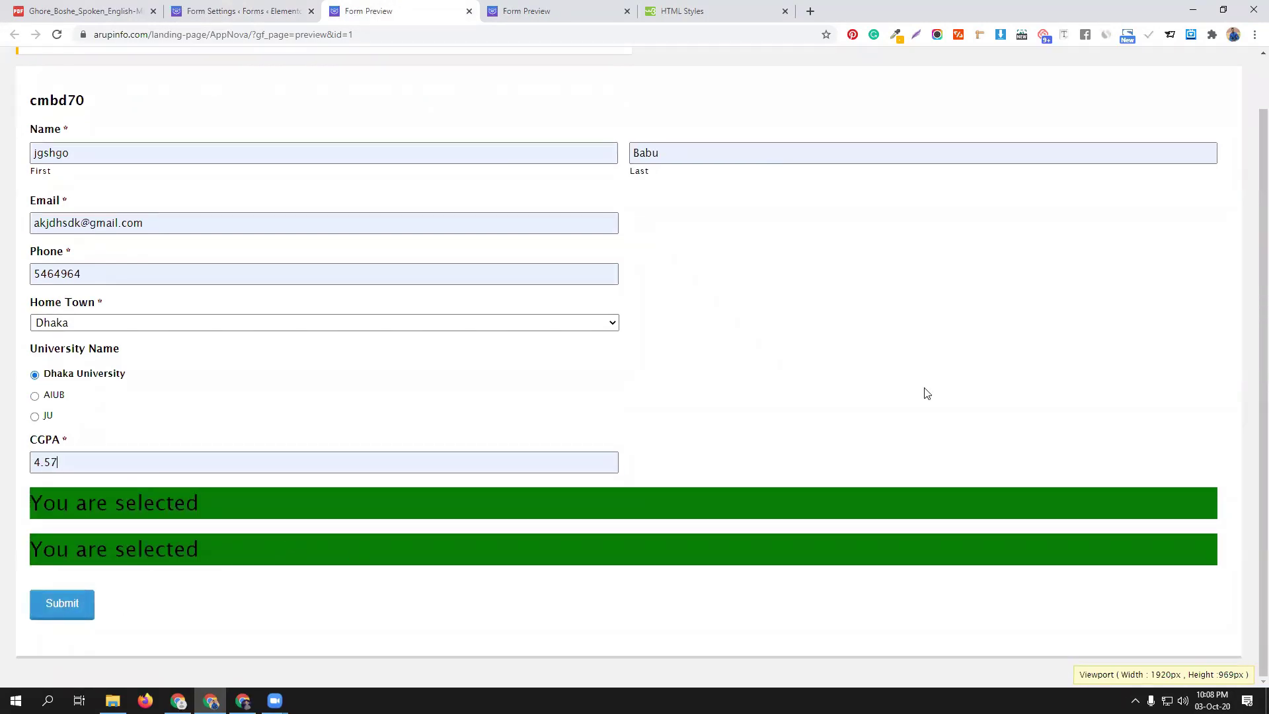
left_click(1033, 369)
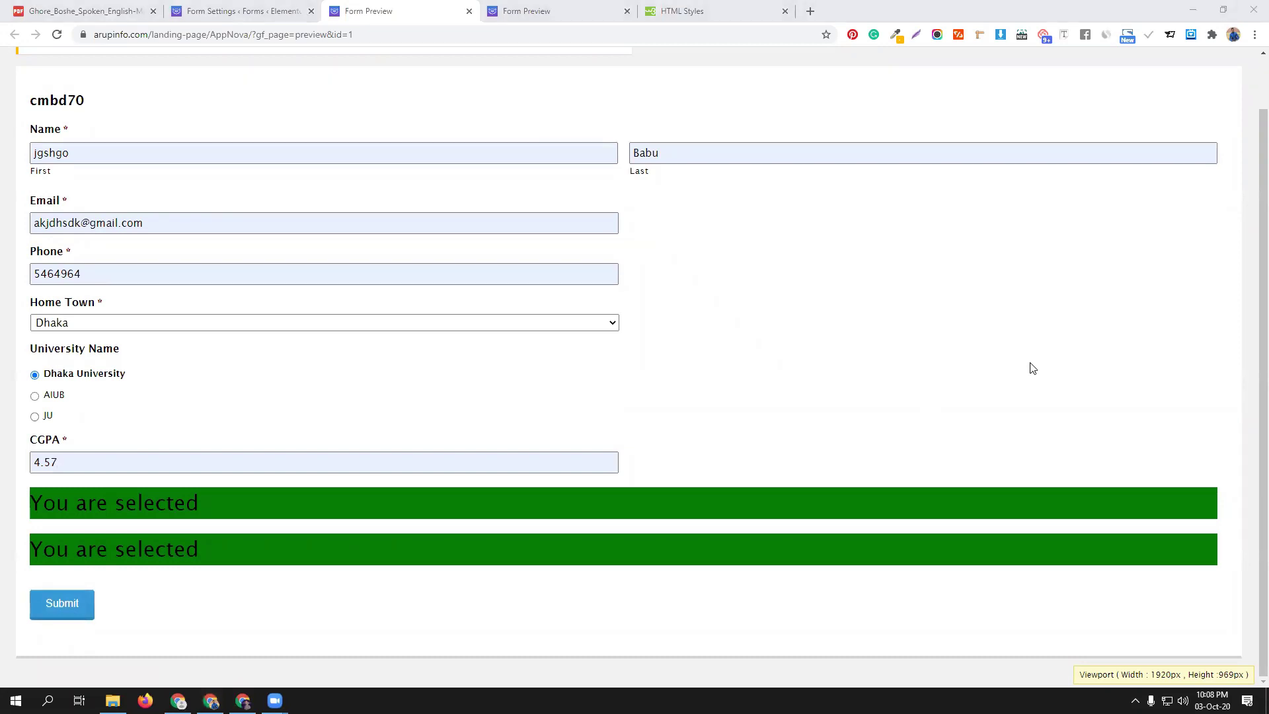
double_click(65, 462)
type("4")
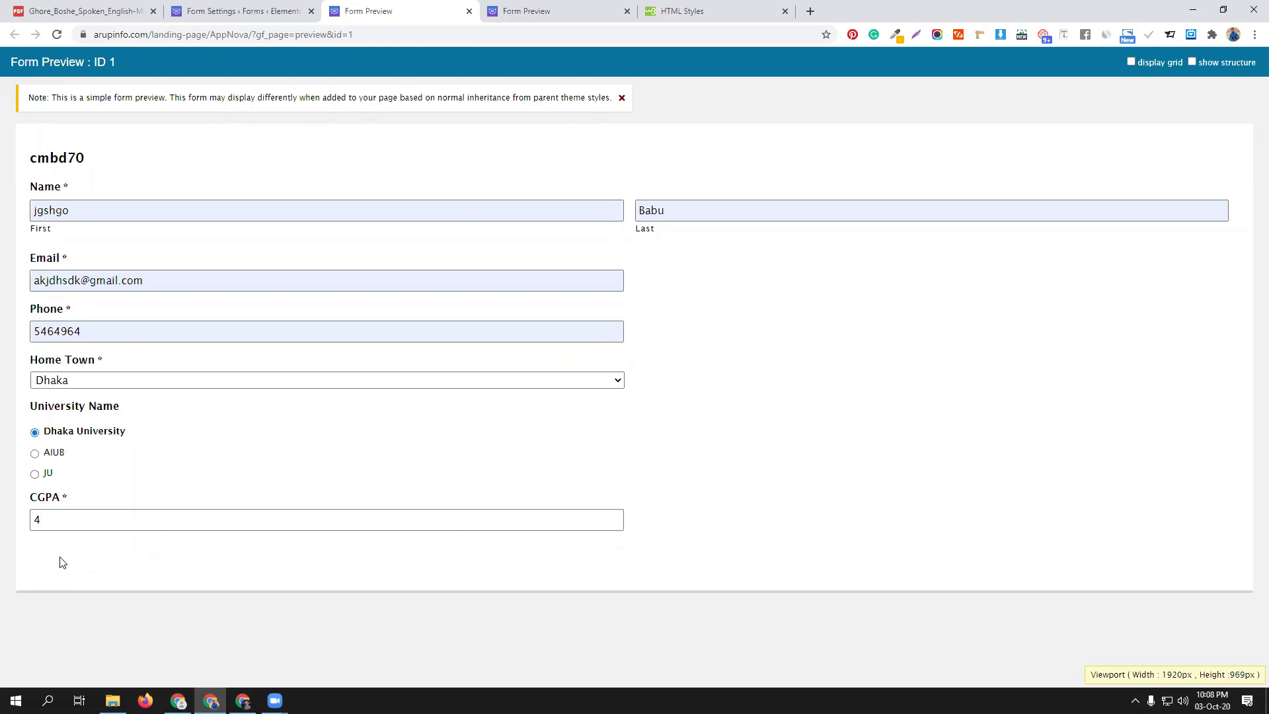
key("ctrl+Page_Up")
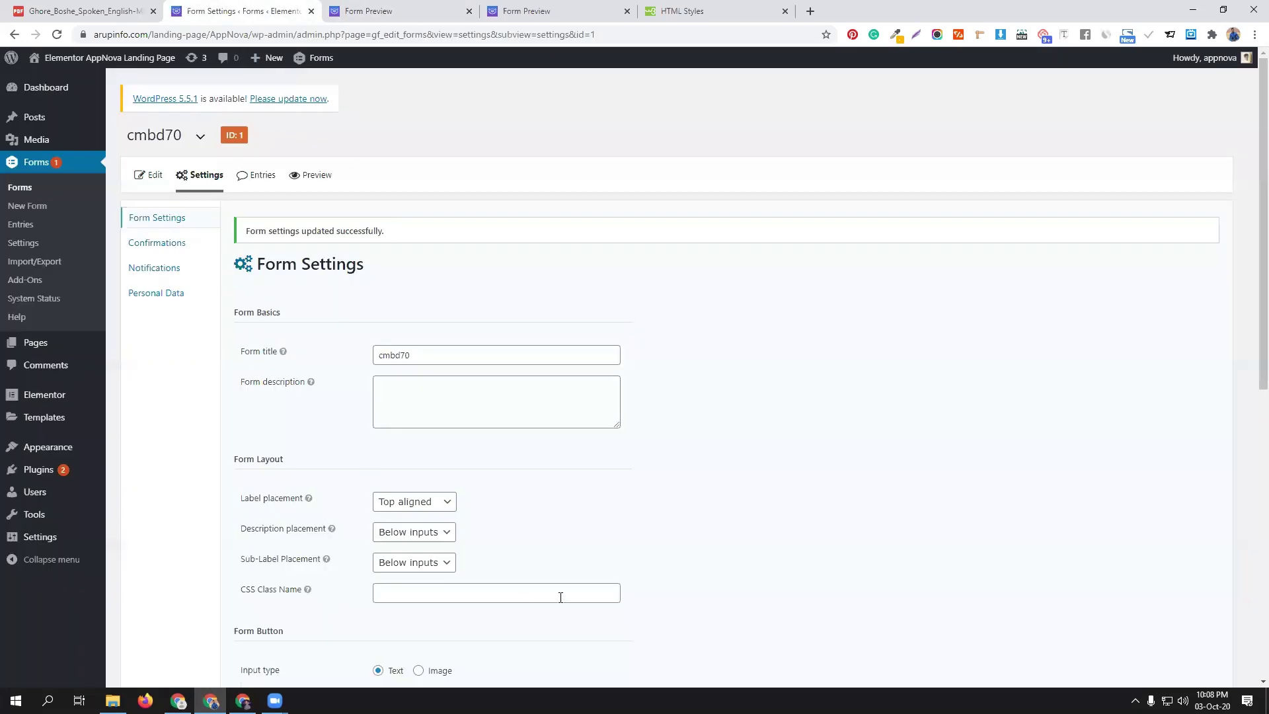
Open the form editor and review the display conditions of HTML blocks 9 and 11
scroll(553, 326, "down", 4)
scroll(555, 324, "up", 4)
mouse_move(238, 183)
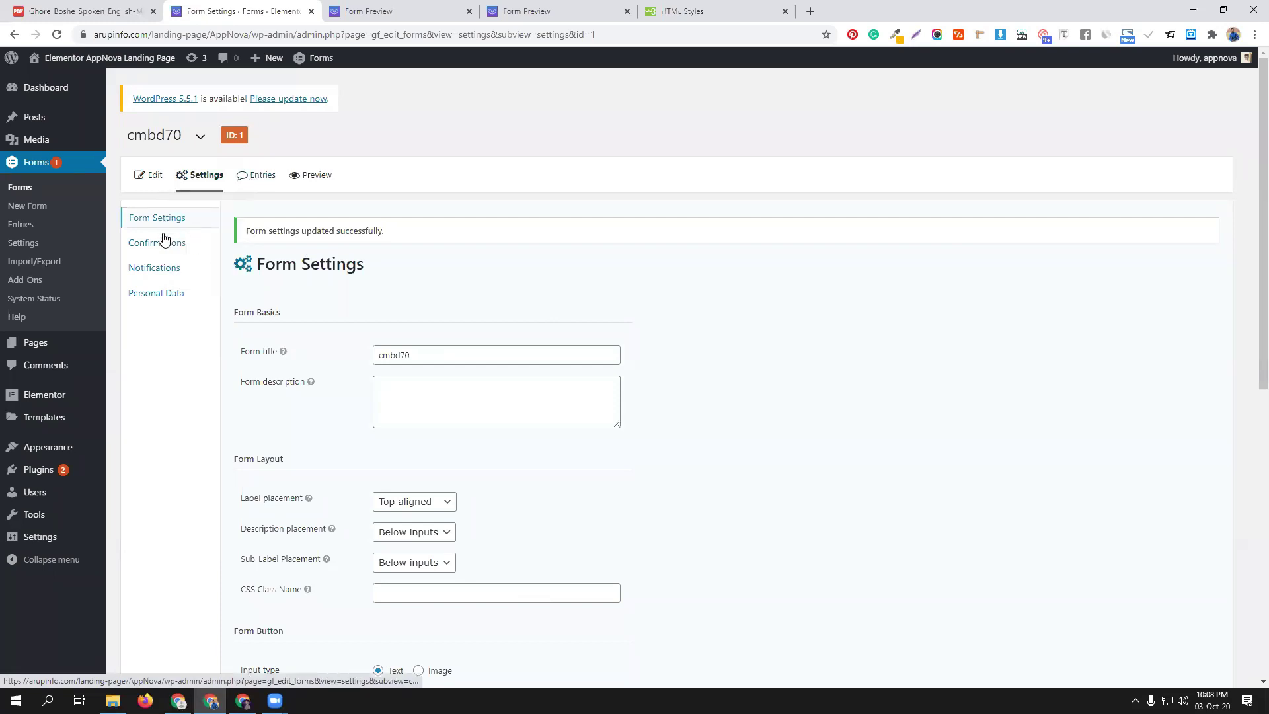
left_click(151, 176)
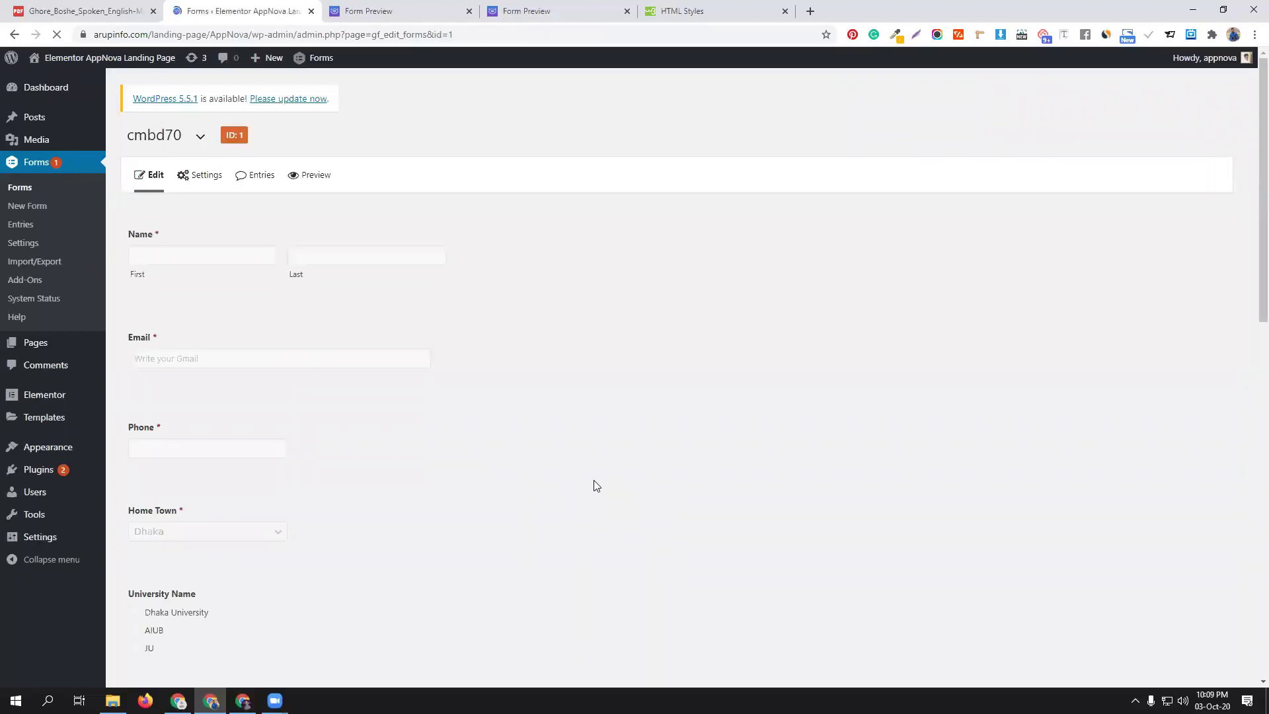
scroll(596, 486, "down", 3)
scroll(597, 486, "down", 6)
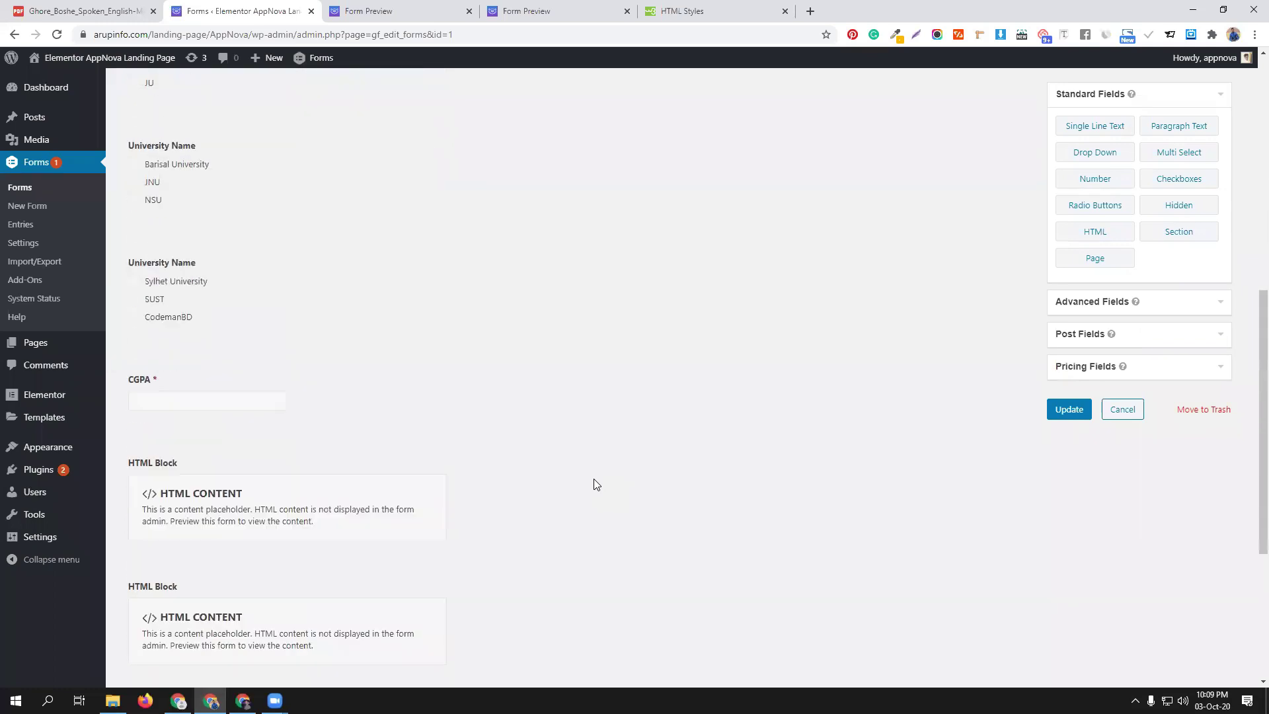
left_click(373, 428)
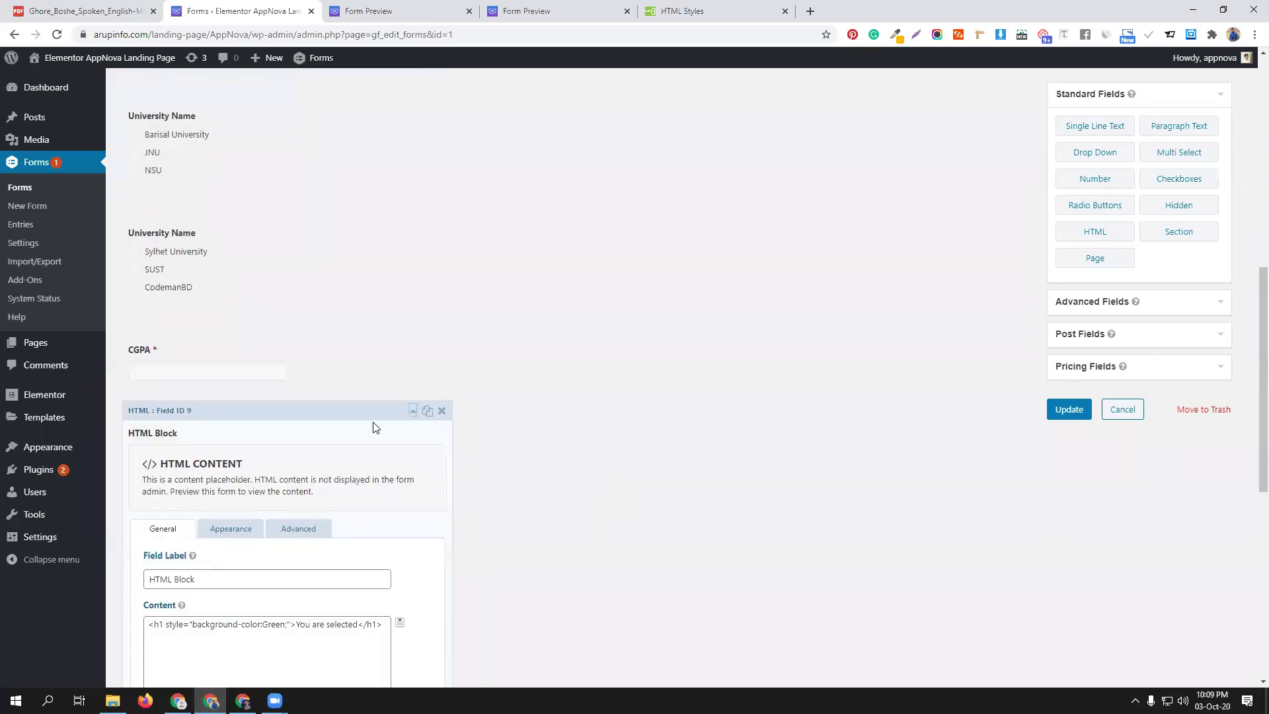
scroll(374, 433, "down", 4)
left_click(306, 266)
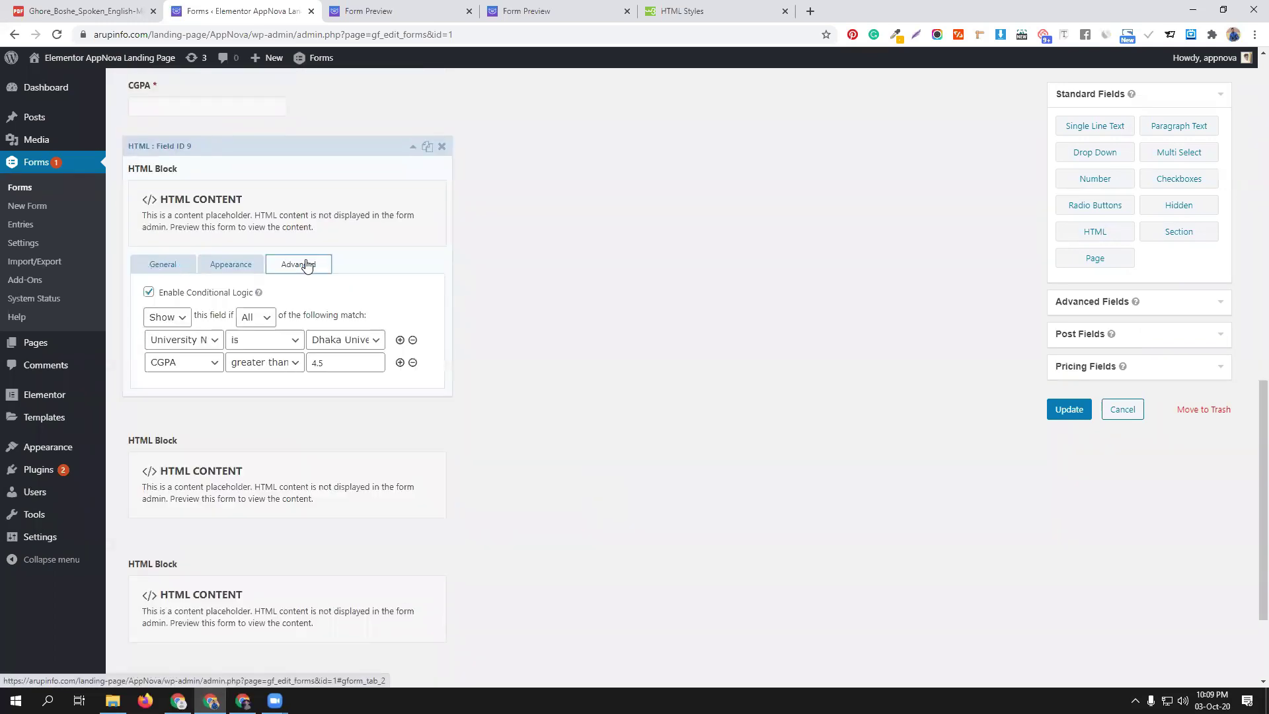
left_click(350, 152)
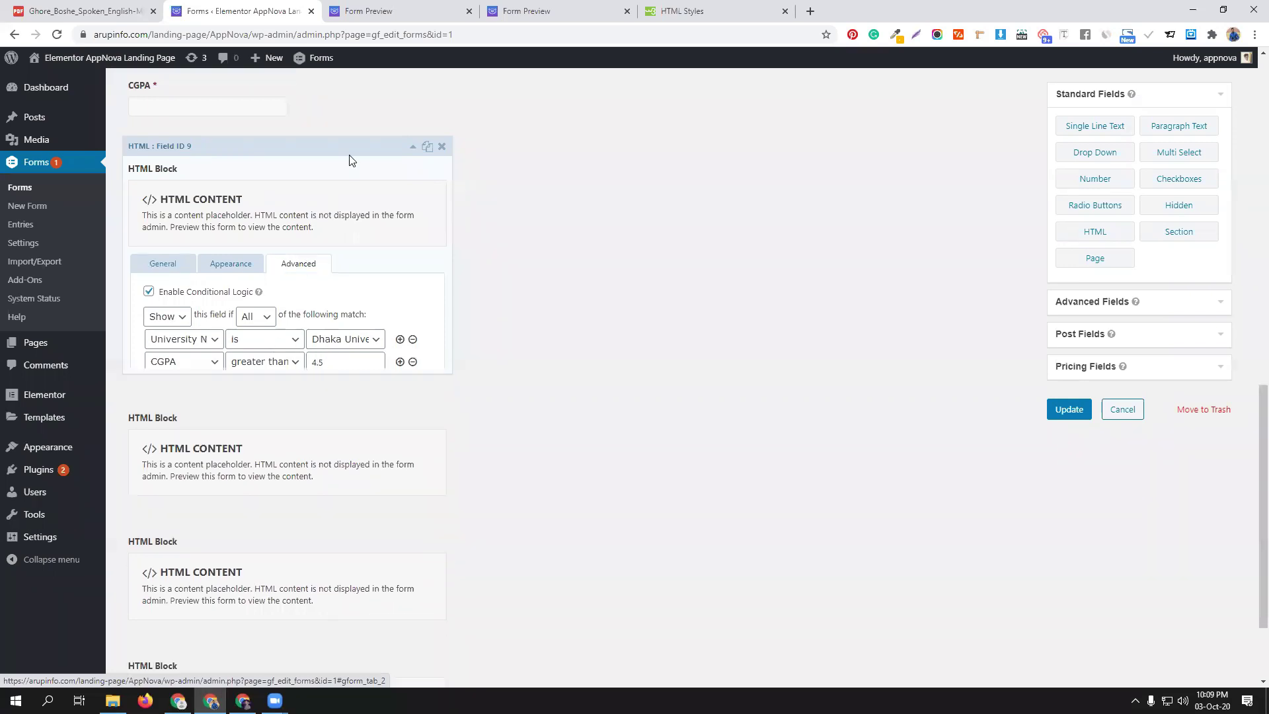
left_click(351, 285)
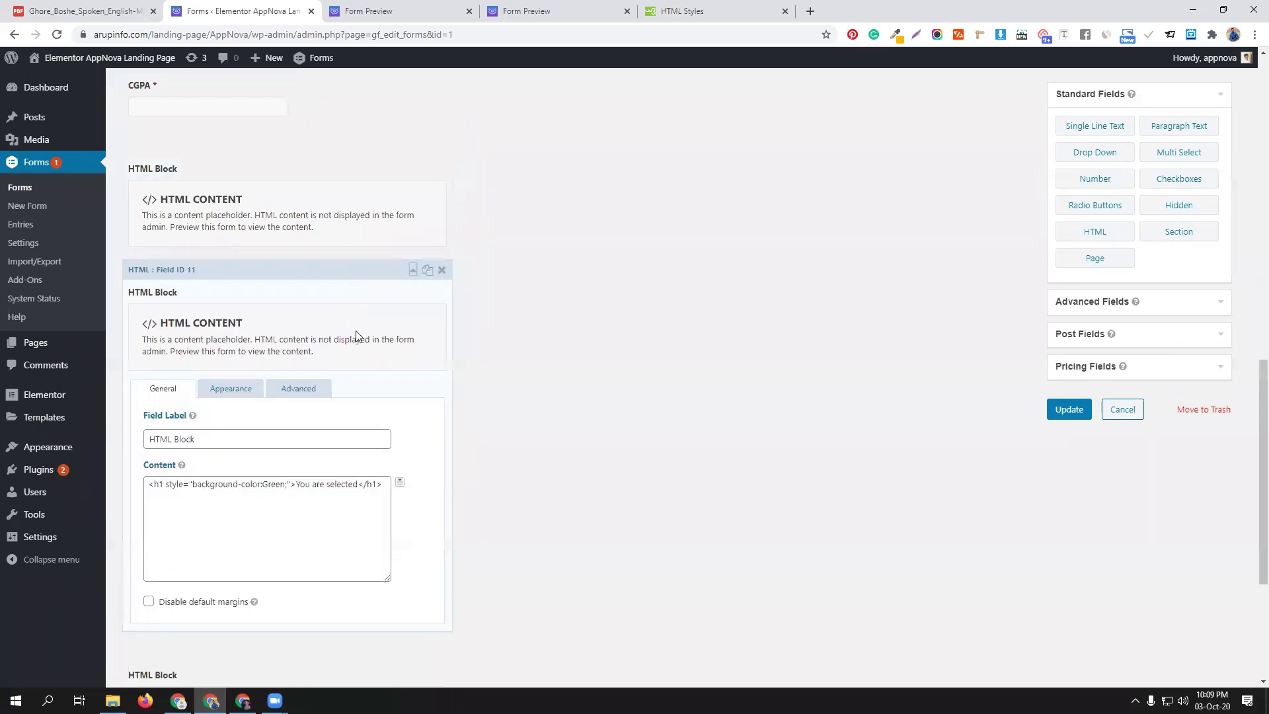
left_click(282, 393)
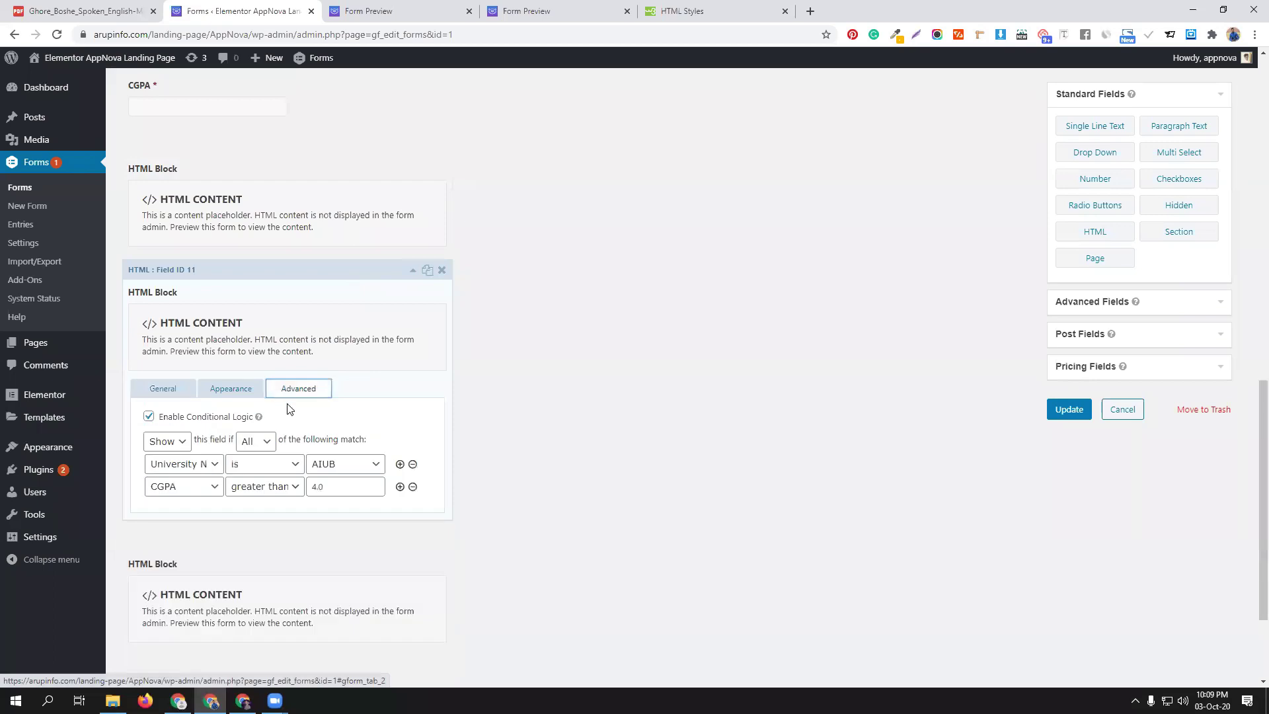
Compare the display conditions of HTML blocks 9 and 12
left_click(339, 210)
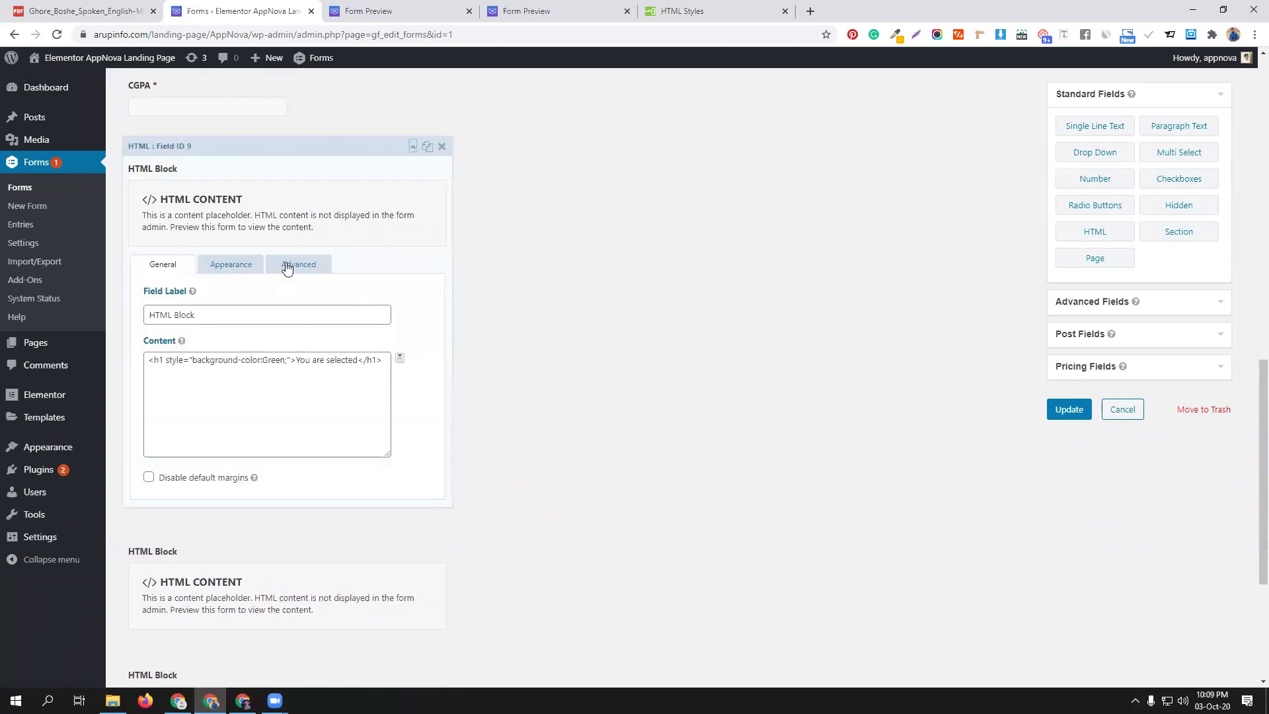
left_click(298, 263)
left_click(334, 169)
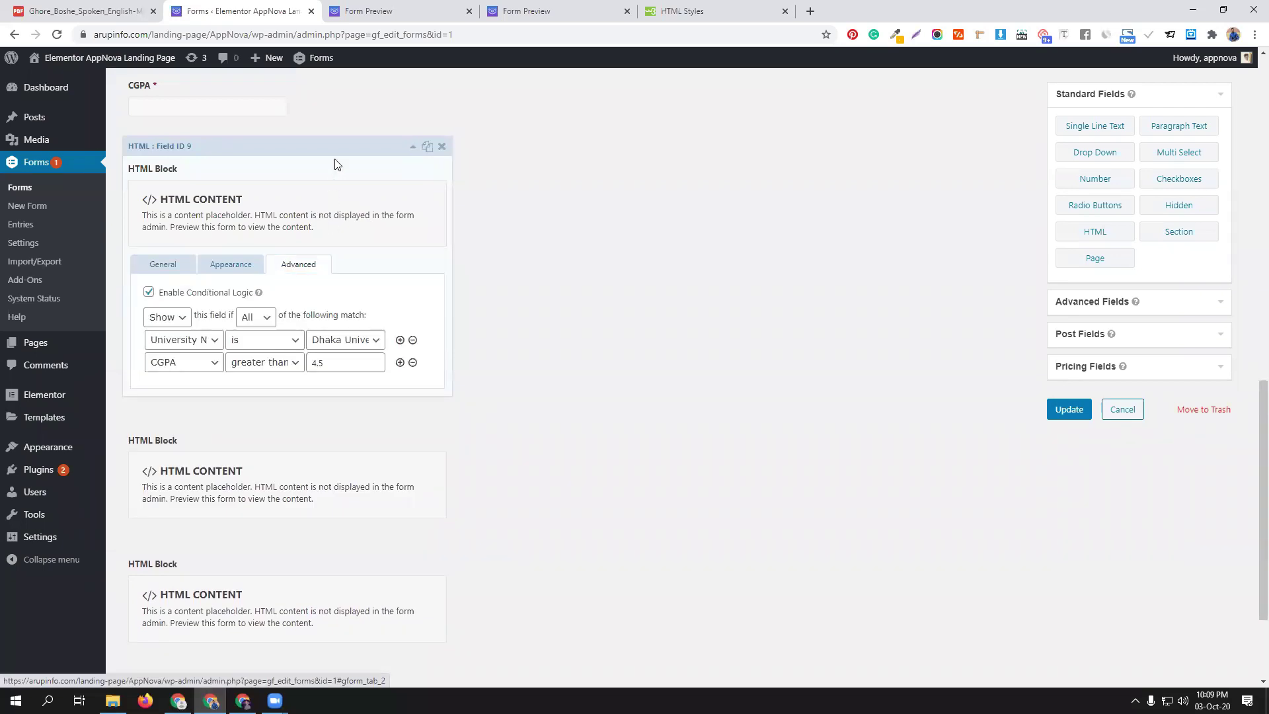
left_click(345, 426)
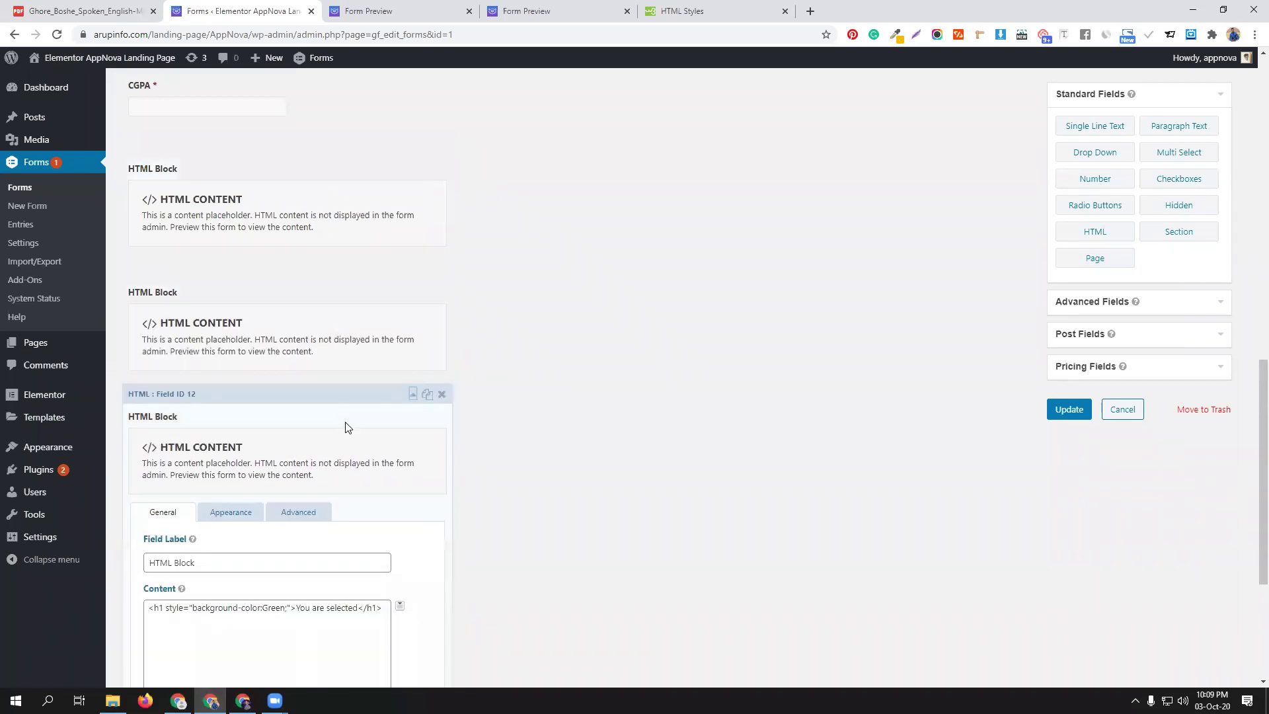
left_click(320, 514)
scroll(321, 514, "down", 2)
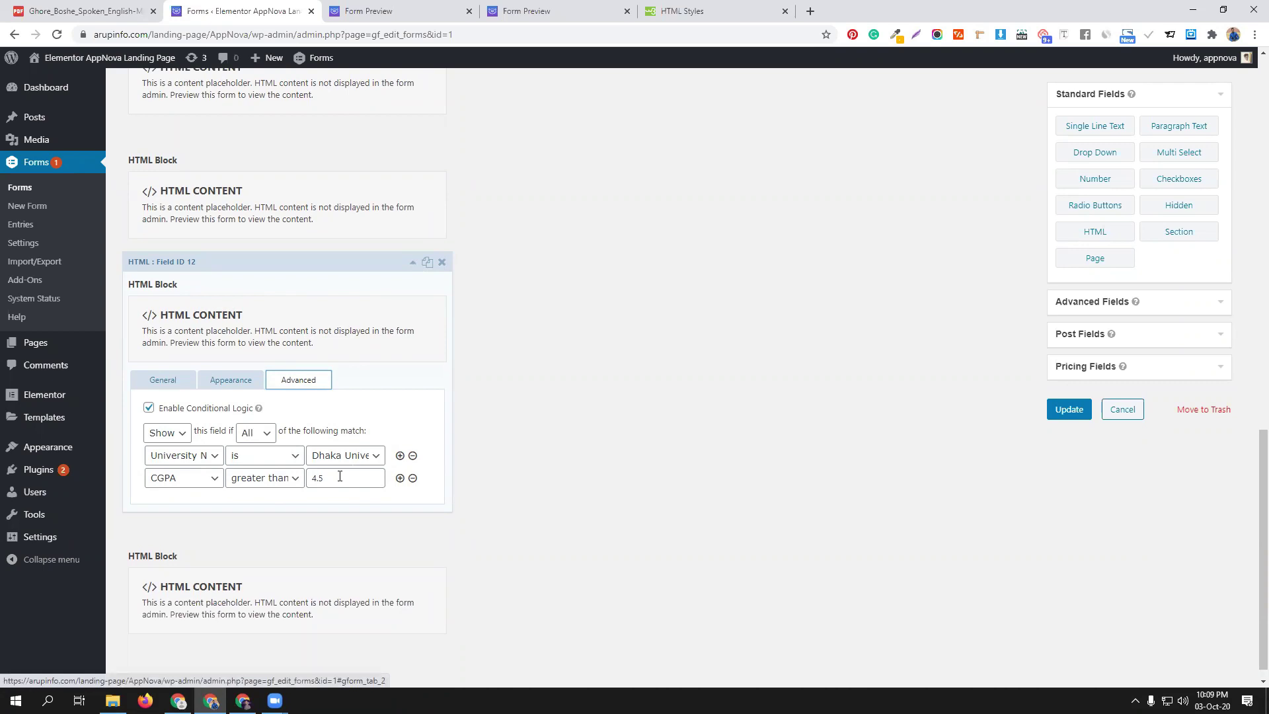
scroll(330, 272, "up", 3)
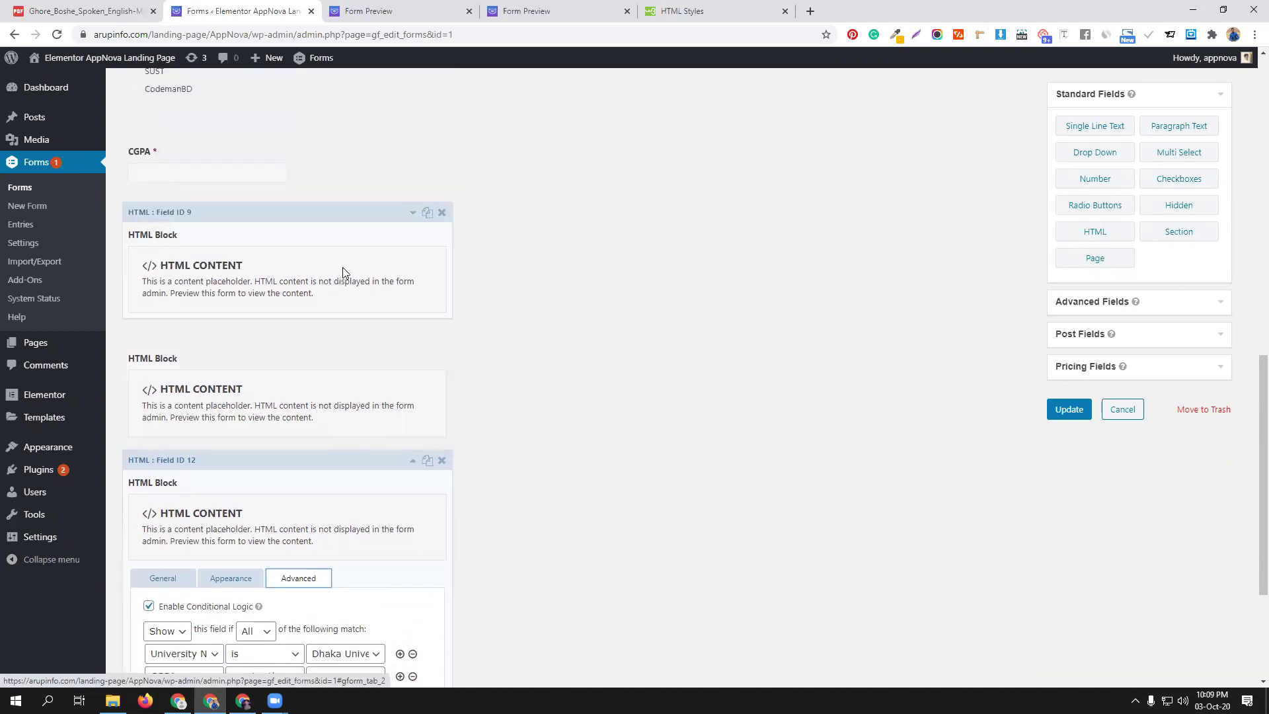
left_click(348, 227)
left_click(298, 330)
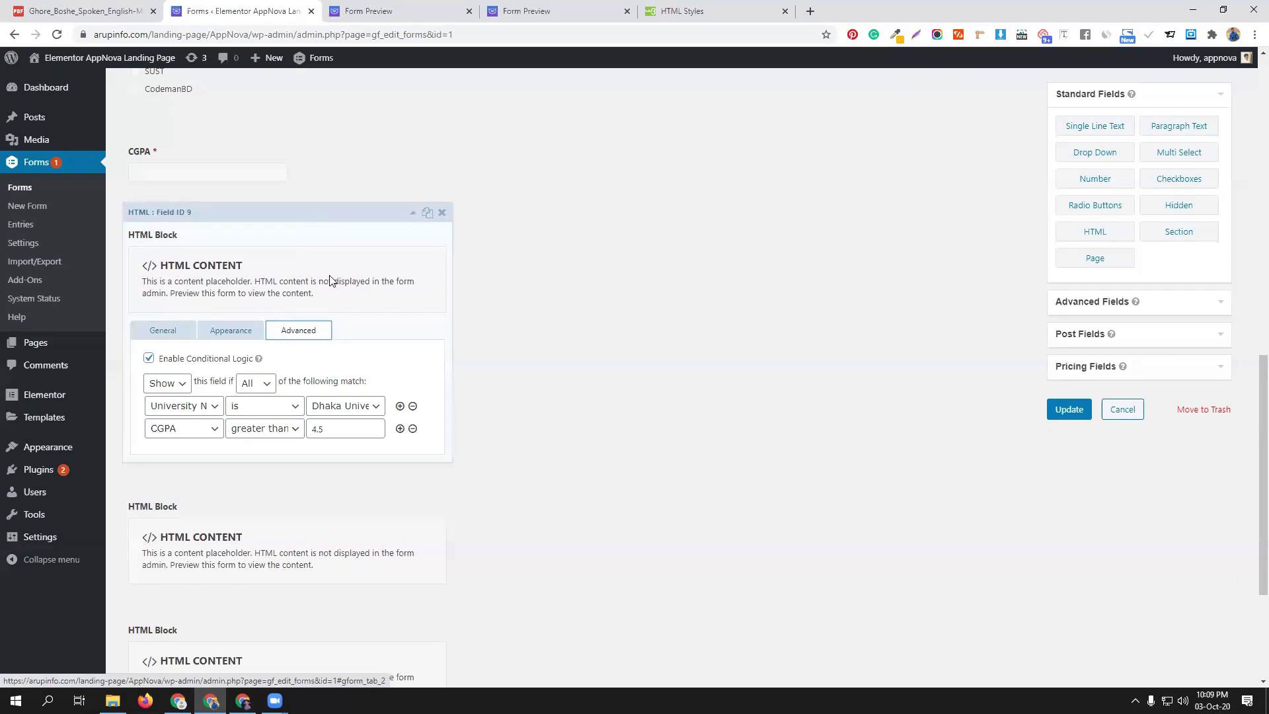
Change HTML block 12's University rule to AIUB and update the form
scroll(341, 370, "down", 3)
left_click(335, 433)
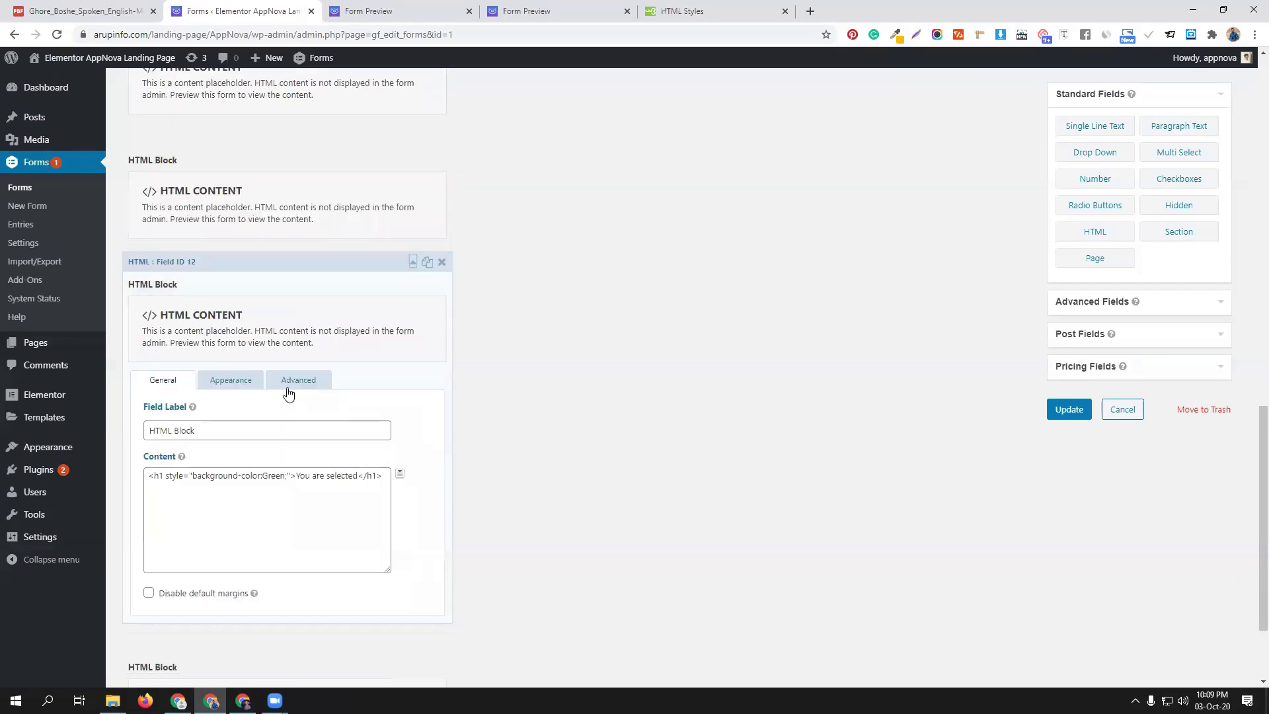
left_click(291, 382)
left_click(350, 464)
left_click(355, 488)
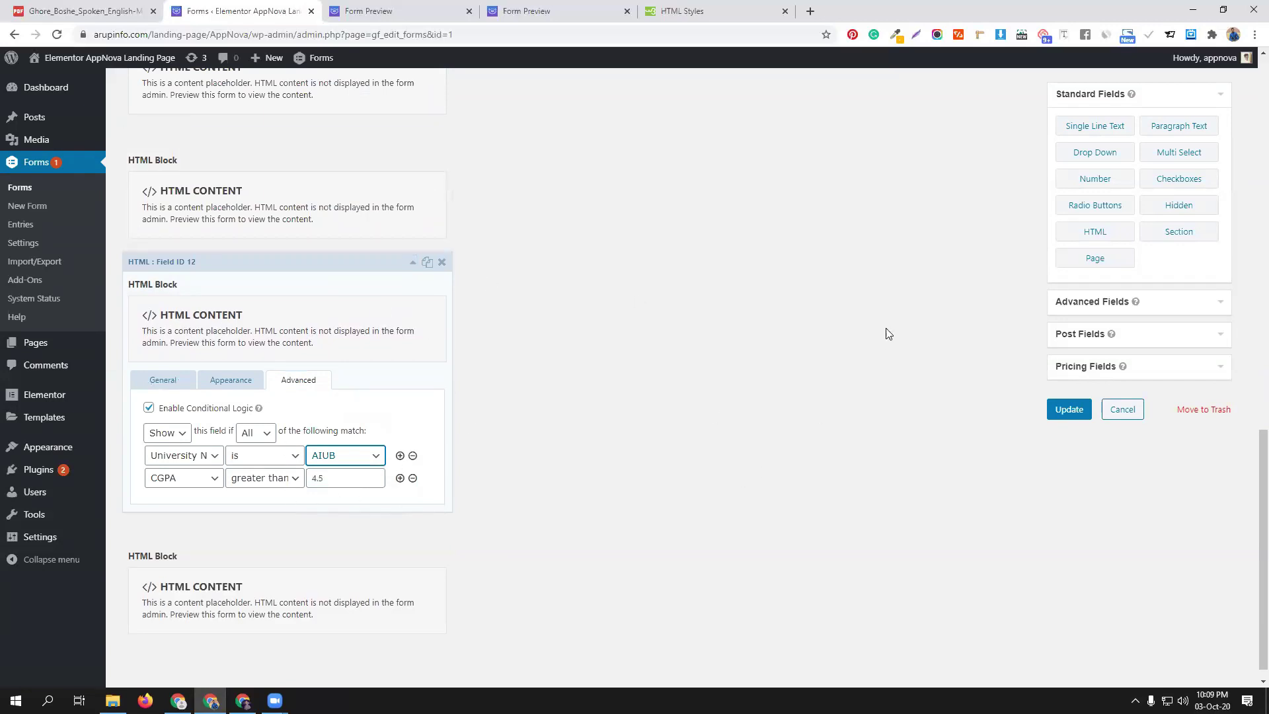
scroll(919, 339, "down", 1)
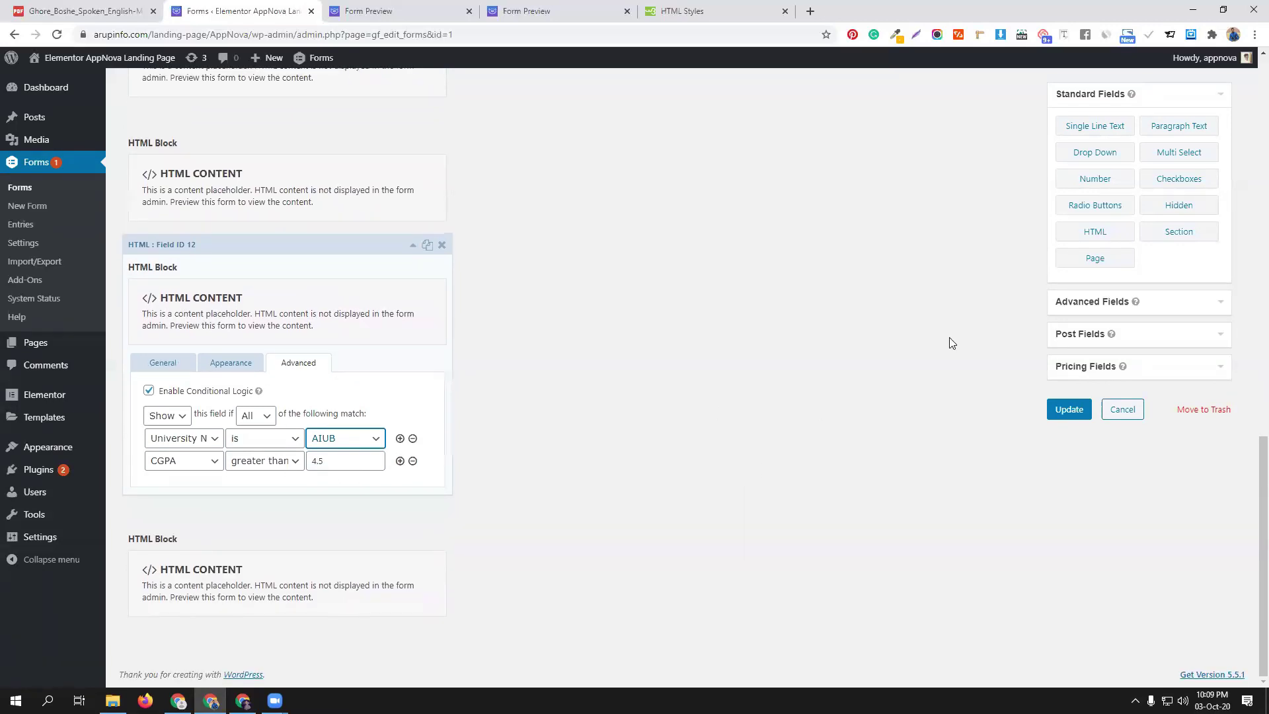
left_click(1069, 409)
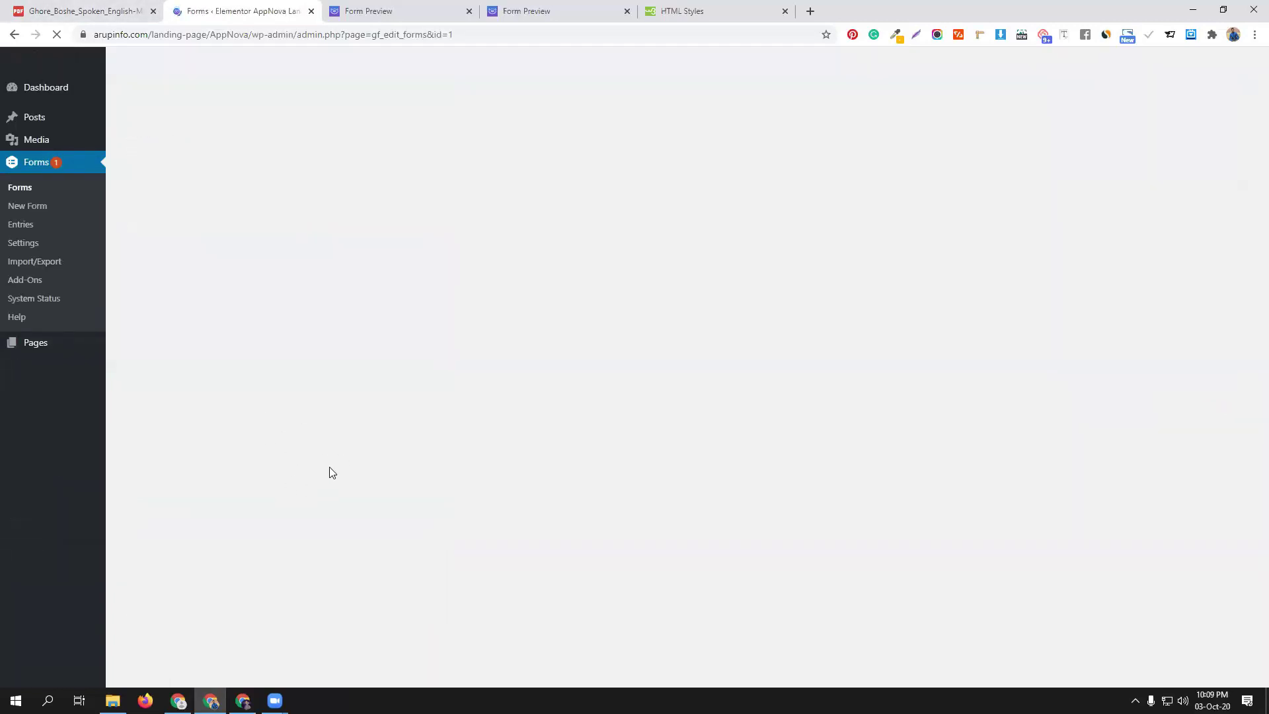
Go from the preview back to the editor and open the form settings
left_click(406, 11)
left_click(262, 6)
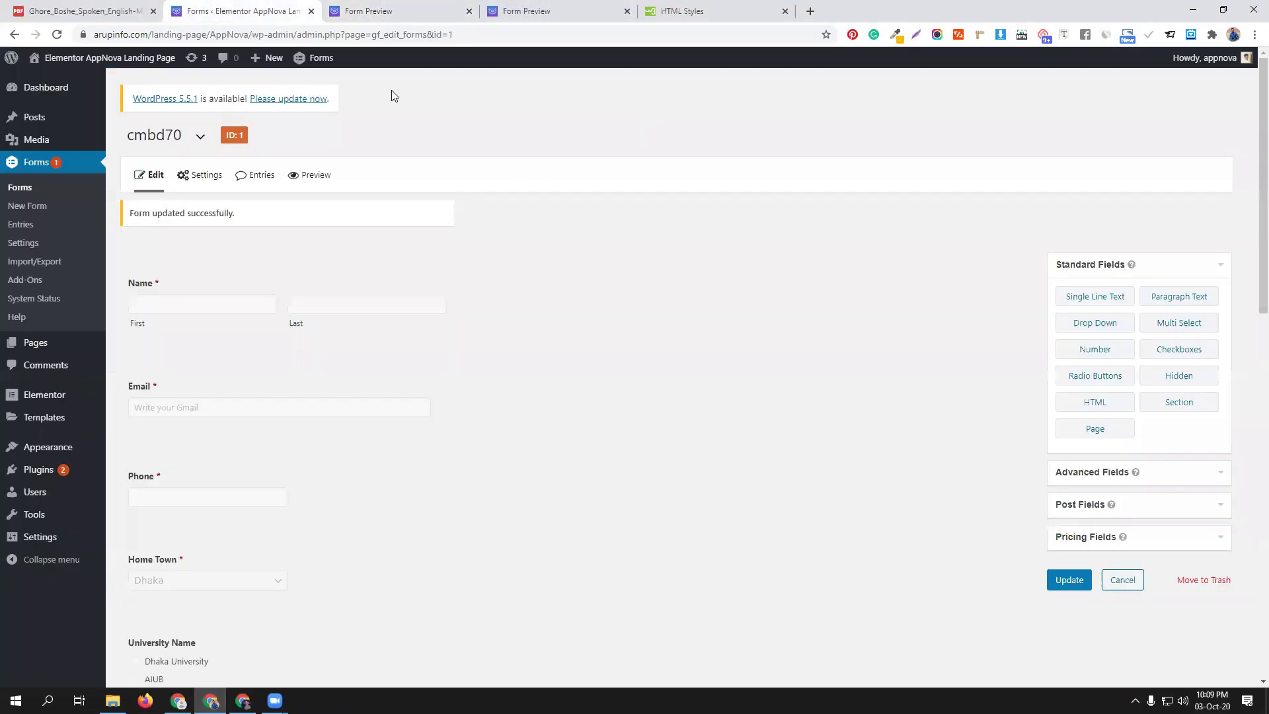
mouse_move(195, 174)
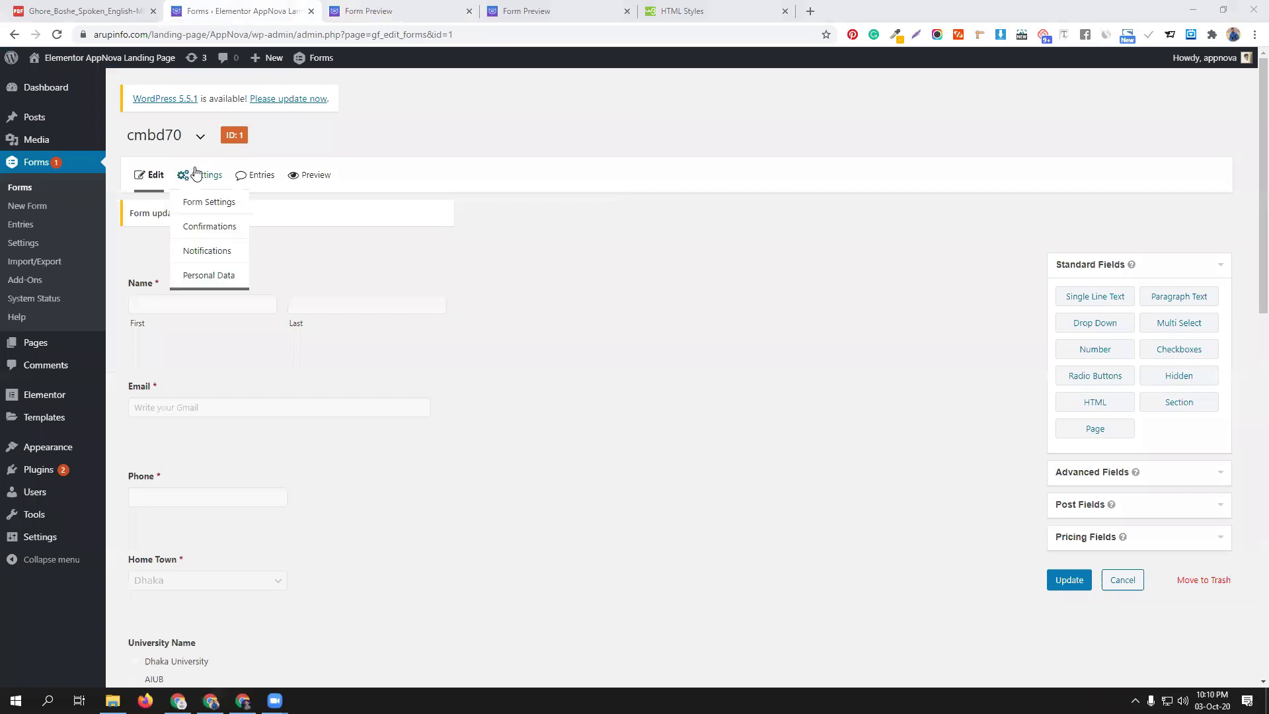
left_click(206, 202)
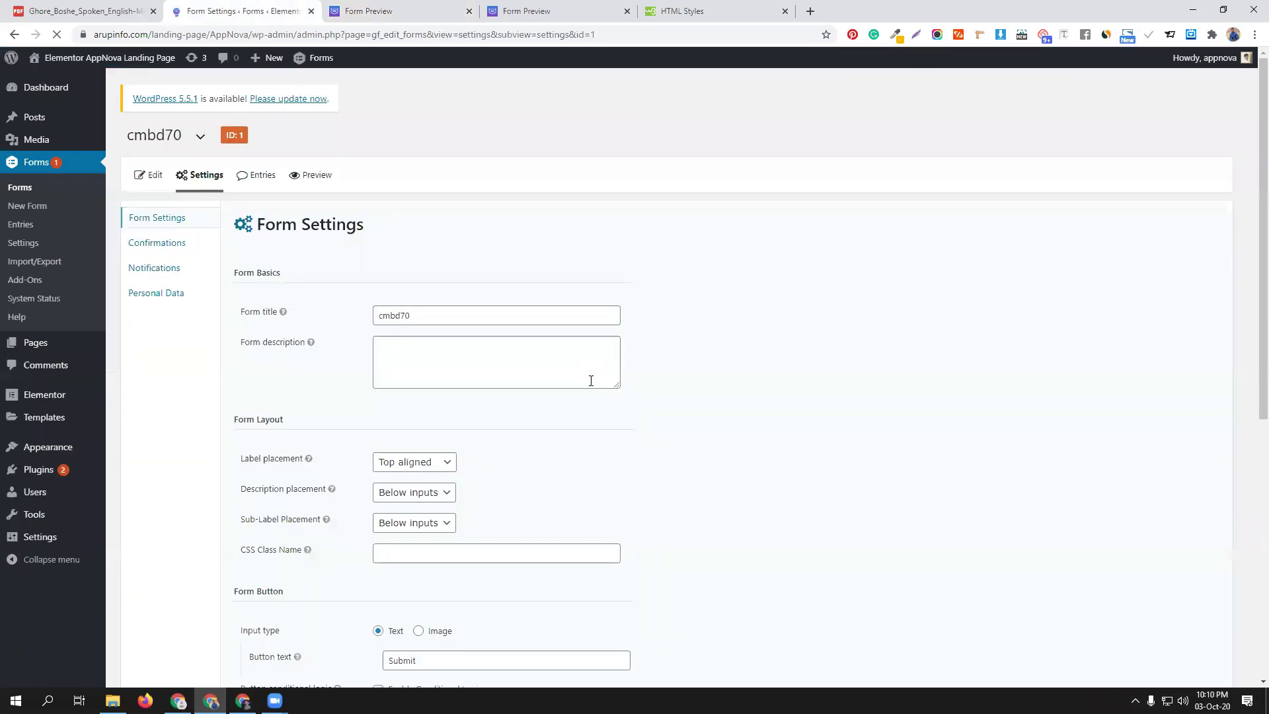
scroll(539, 481, "down", 4)
Set the Submit button logic to Hide when CGPA is less than 4.5, and save the settings
left_click(277, 453)
left_click(275, 481)
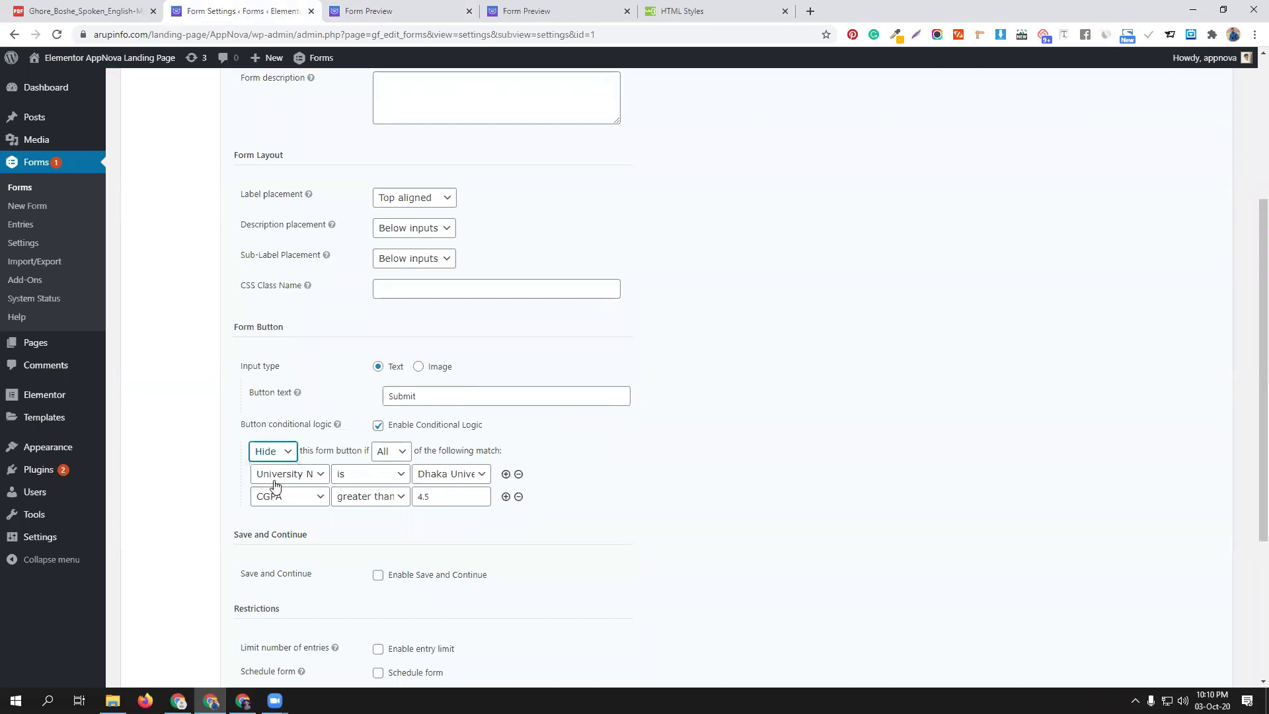
left_click(391, 500)
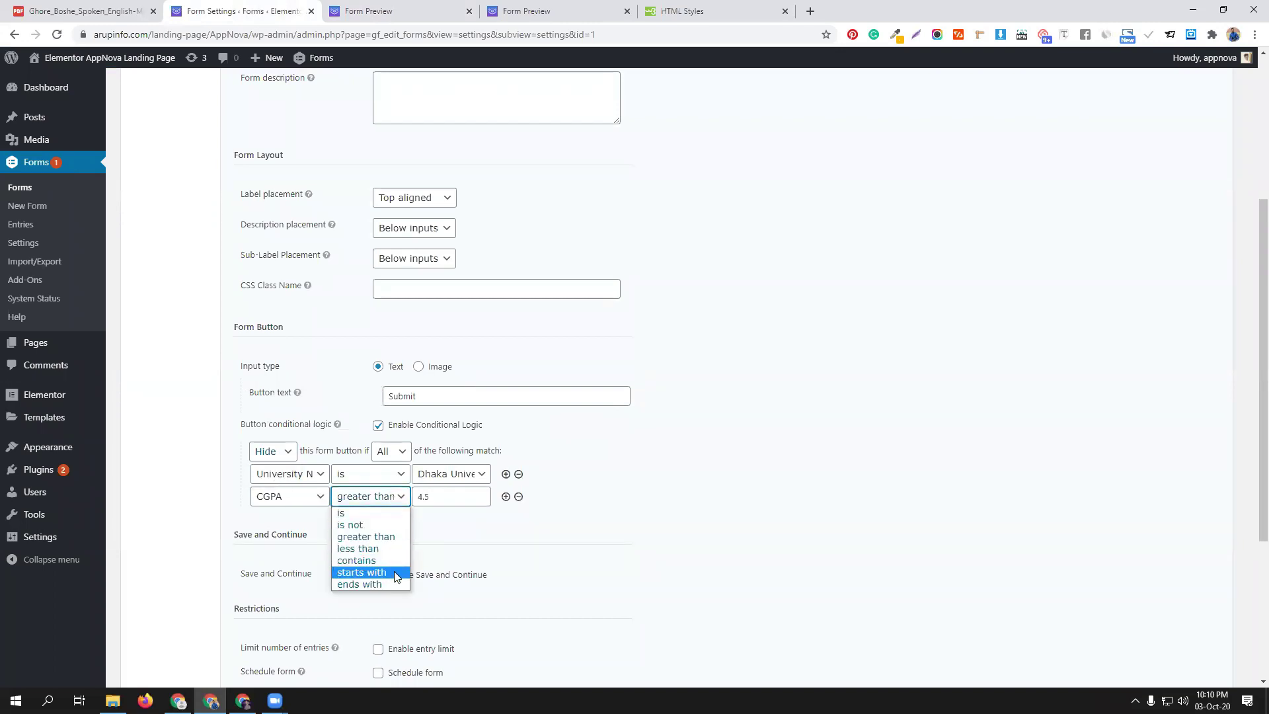
left_click(370, 548)
left_click(451, 497)
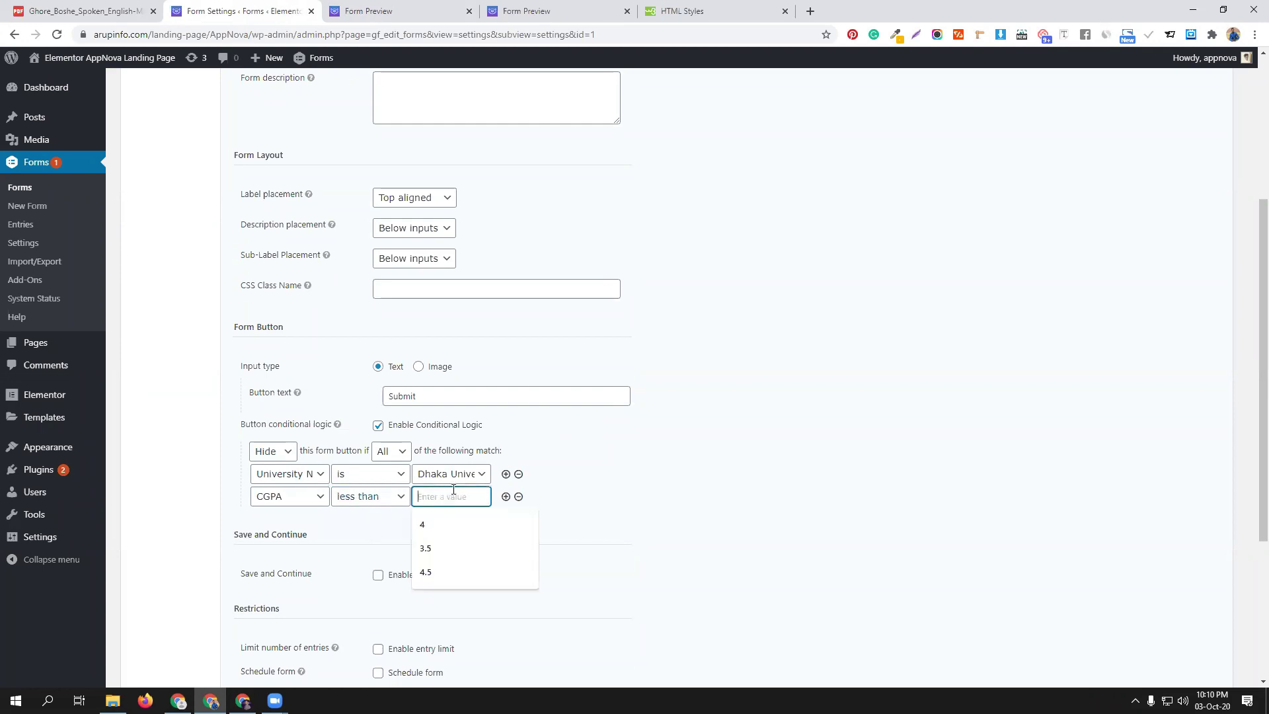
left_click(425, 571)
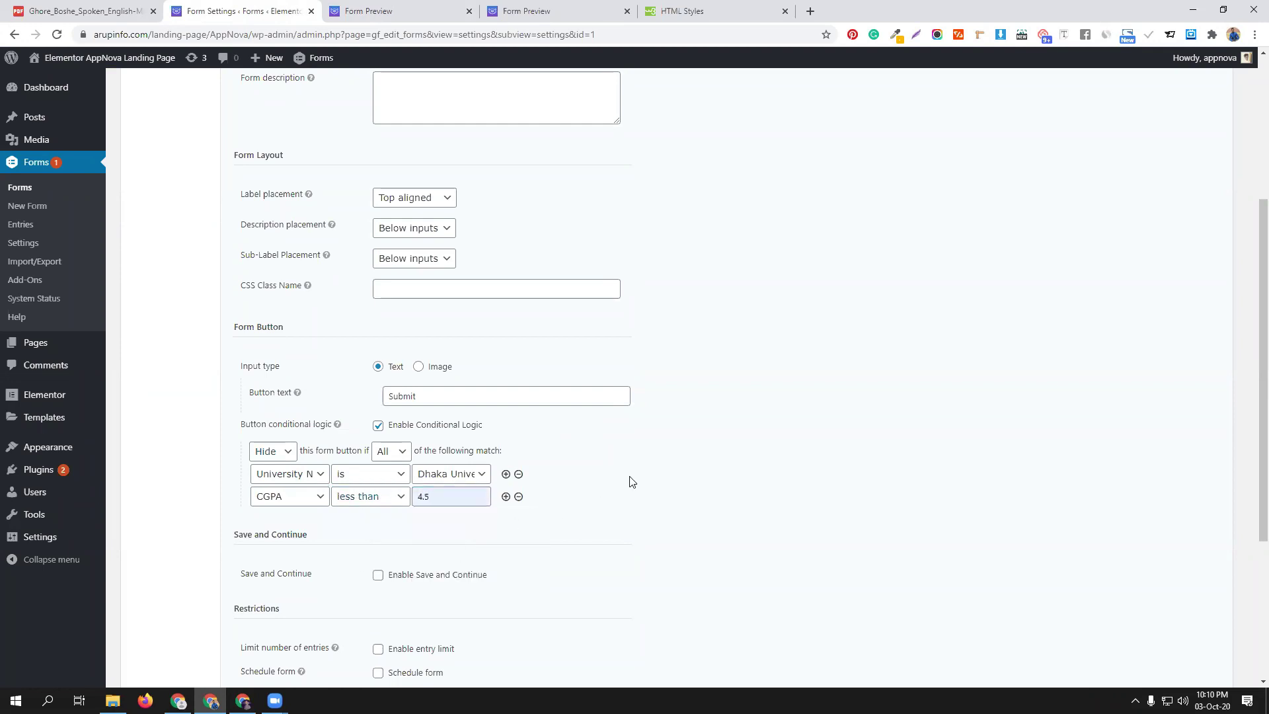
scroll(320, 568, "down", 4)
left_click(282, 582)
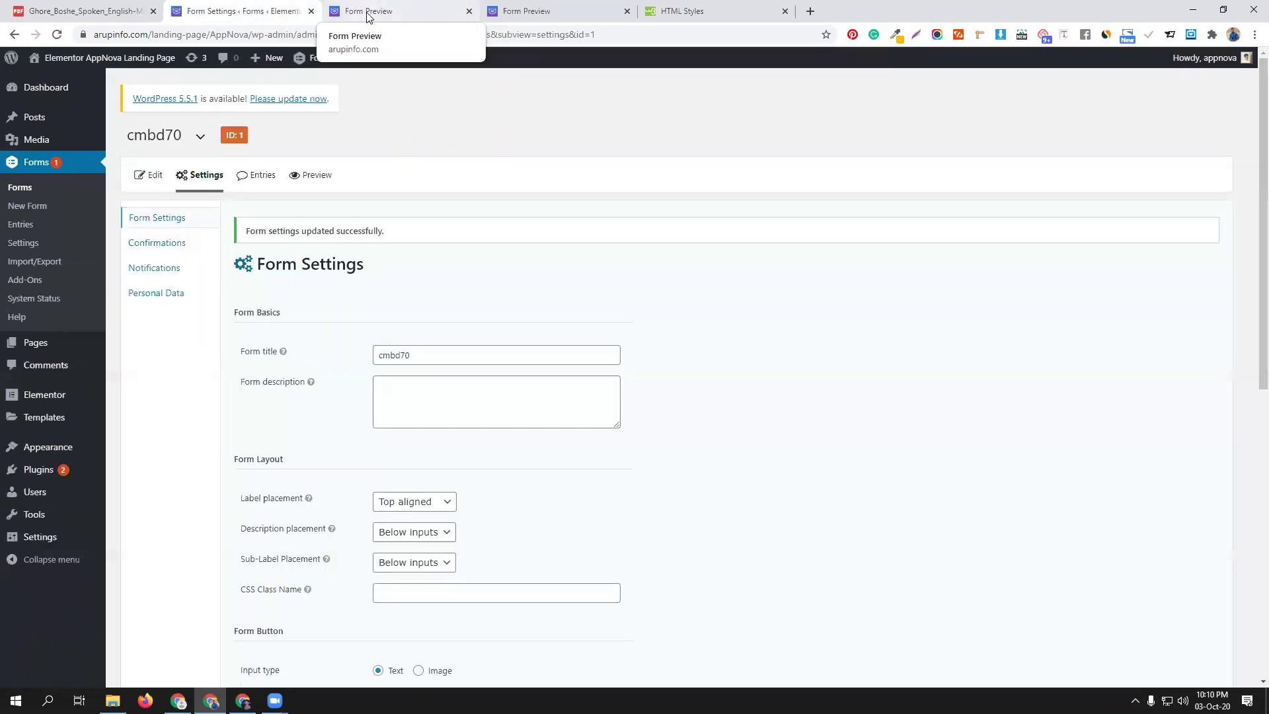
Reload the preview and enter Dhaka University with CGPA 3, confirming the Submit button is hidden
left_click(368, 13)
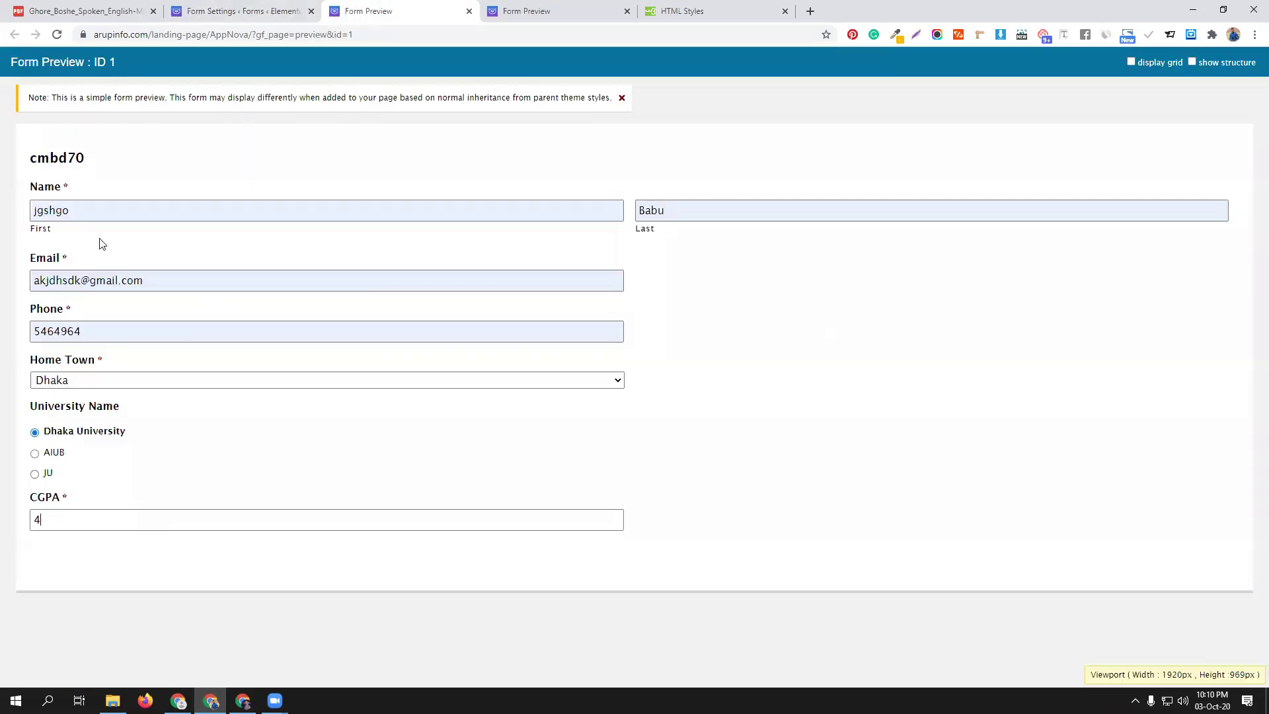
left_click(57, 34)
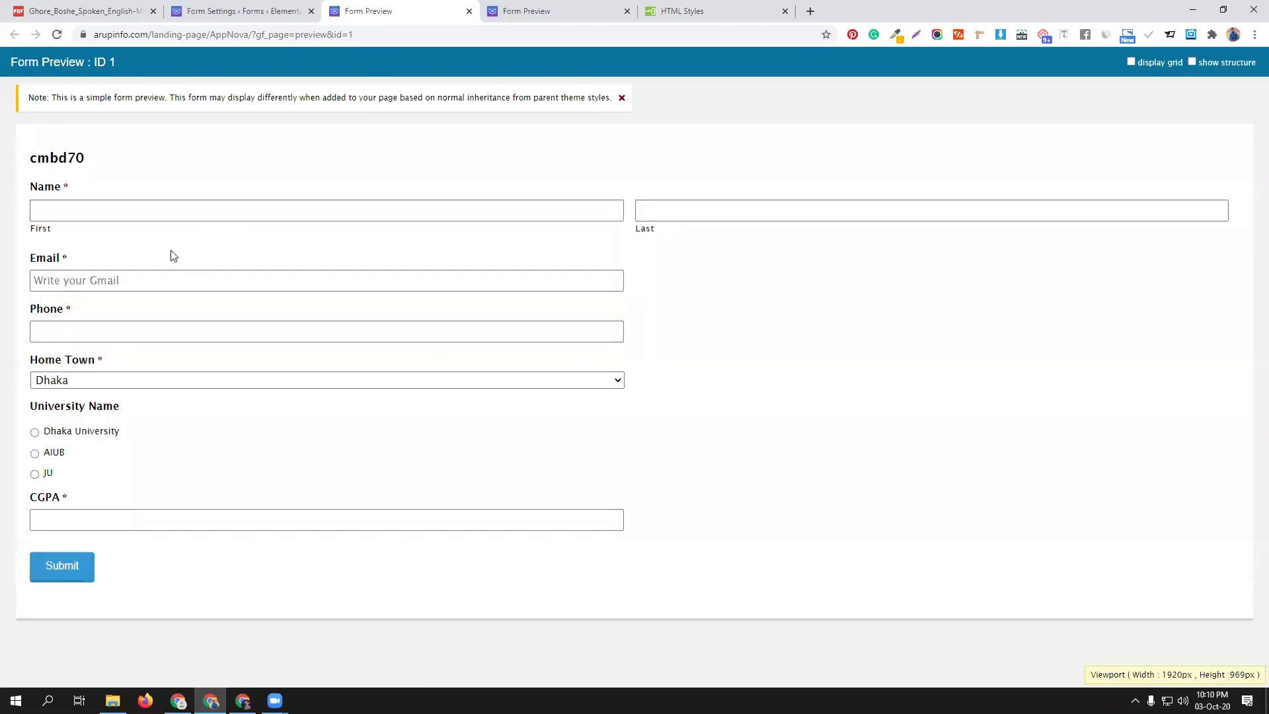
left_click(89, 434)
left_click(111, 517)
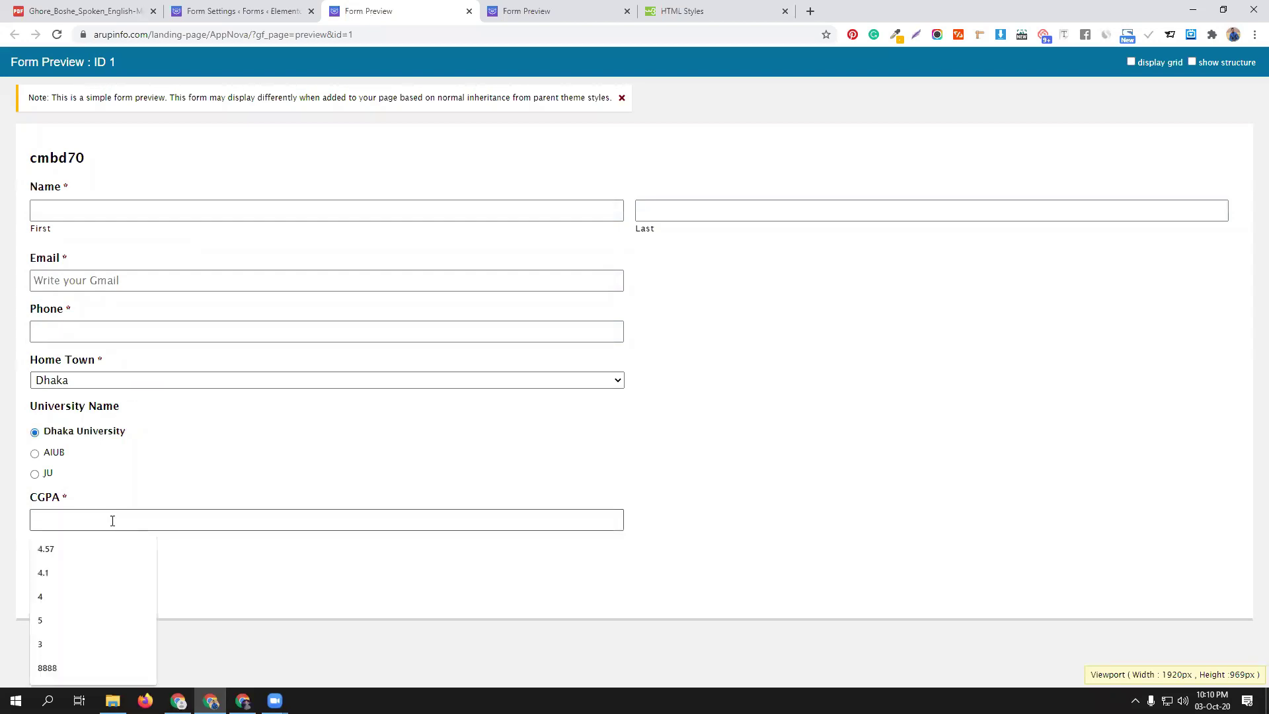
left_click(90, 645)
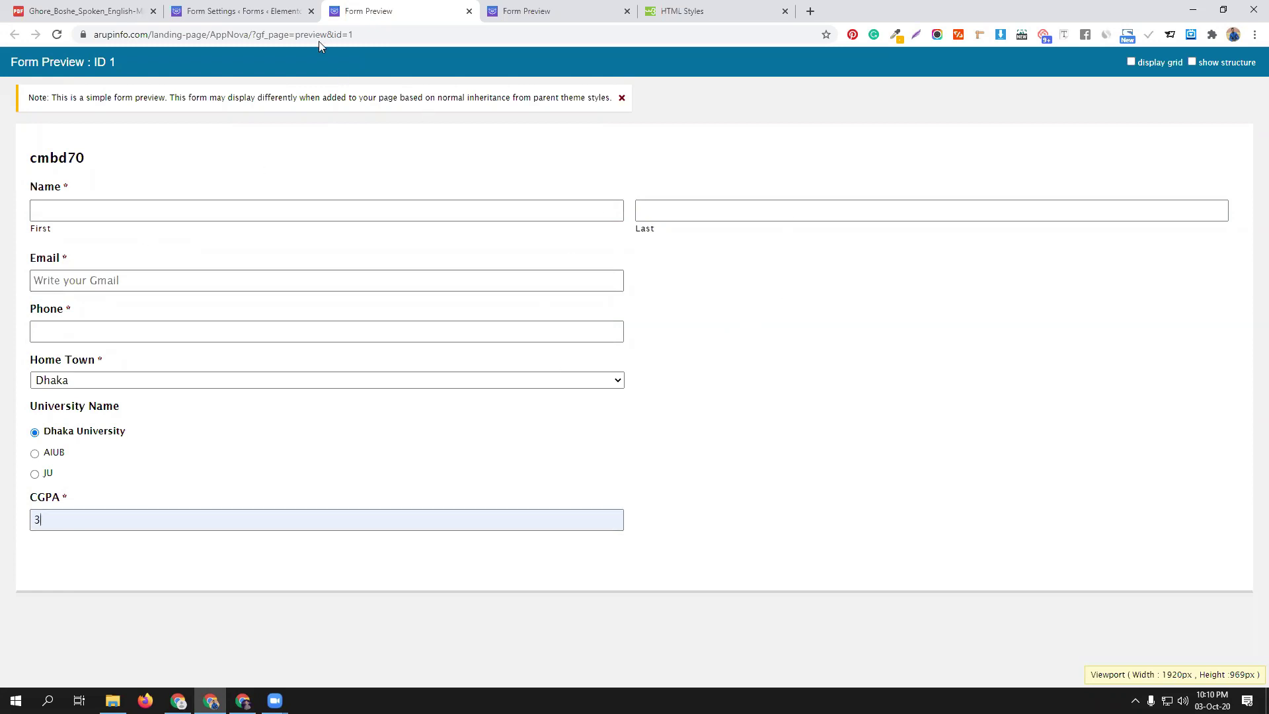
left_click(255, 11)
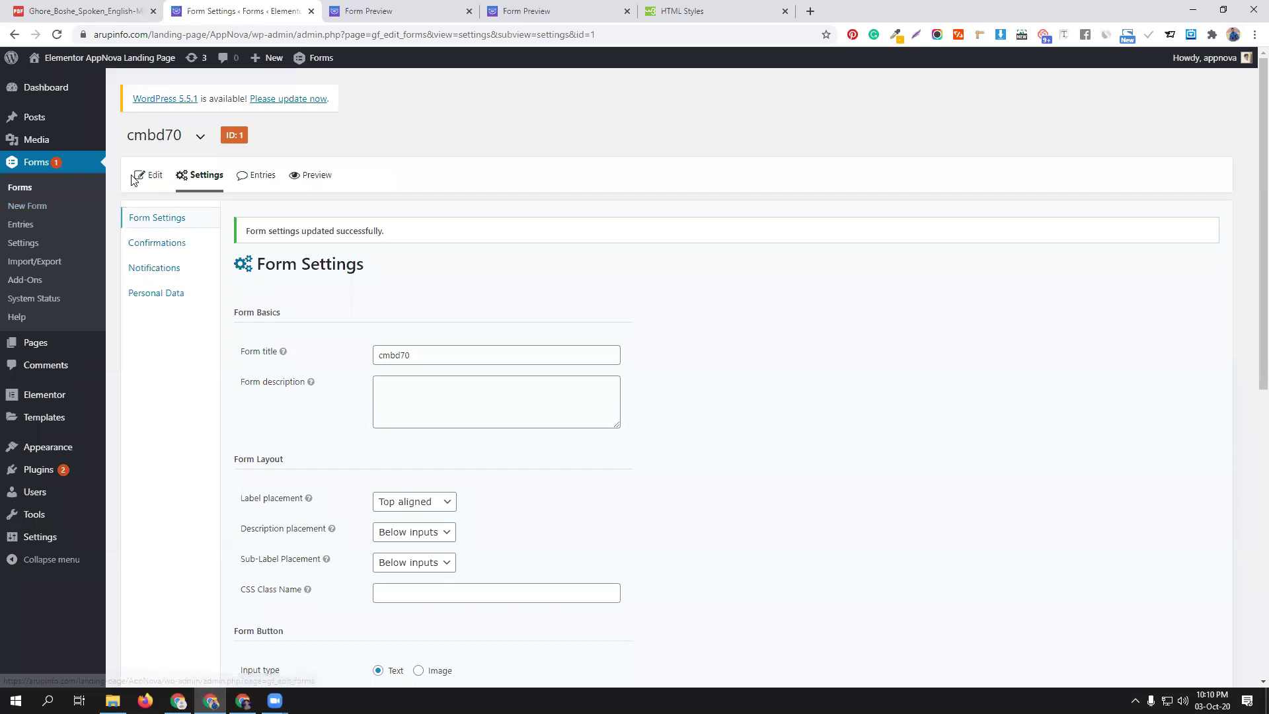
Open the cmbd70 field editor, expand and collapse the field type panels, and scroll through the fields
left_click(151, 174)
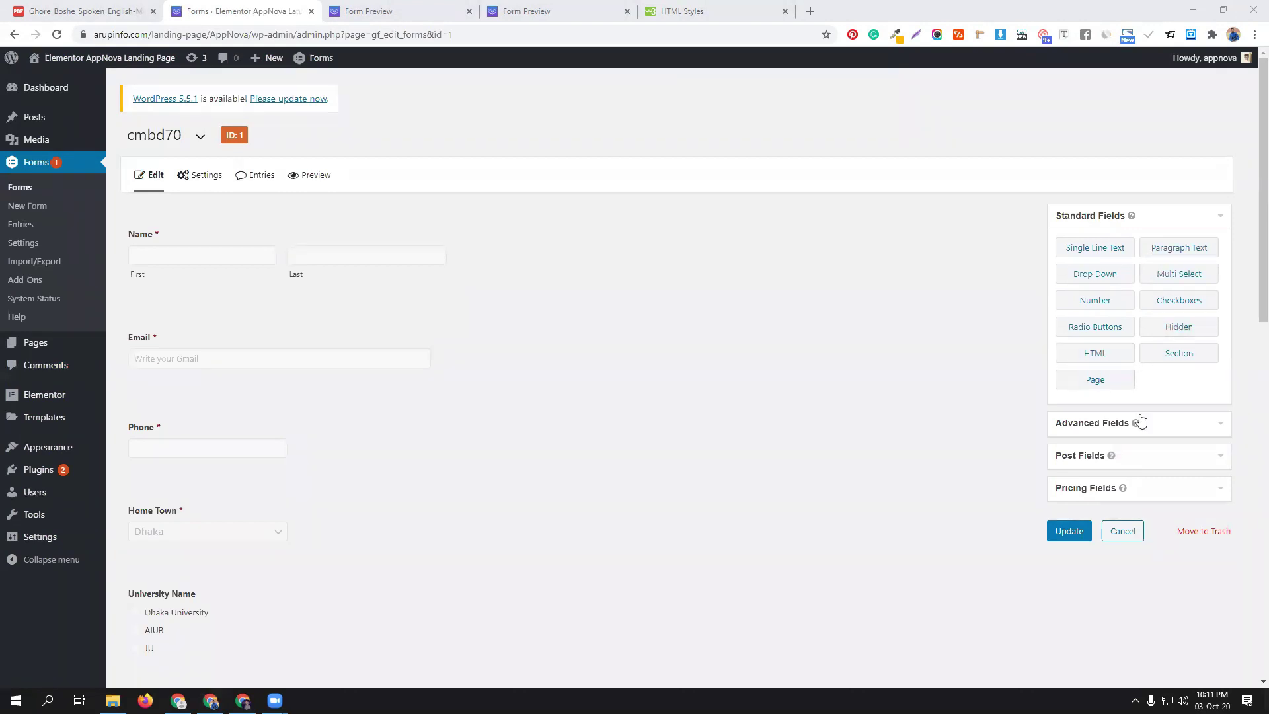
left_click(1181, 423)
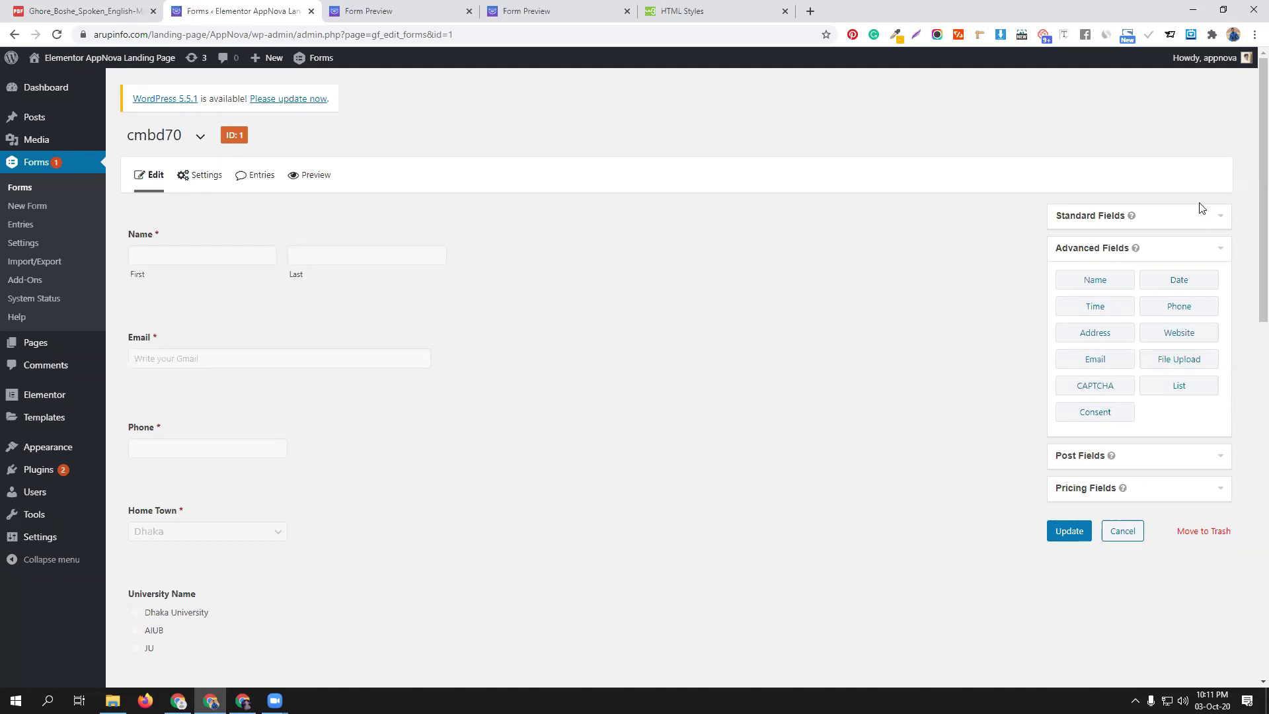
left_click(1188, 221)
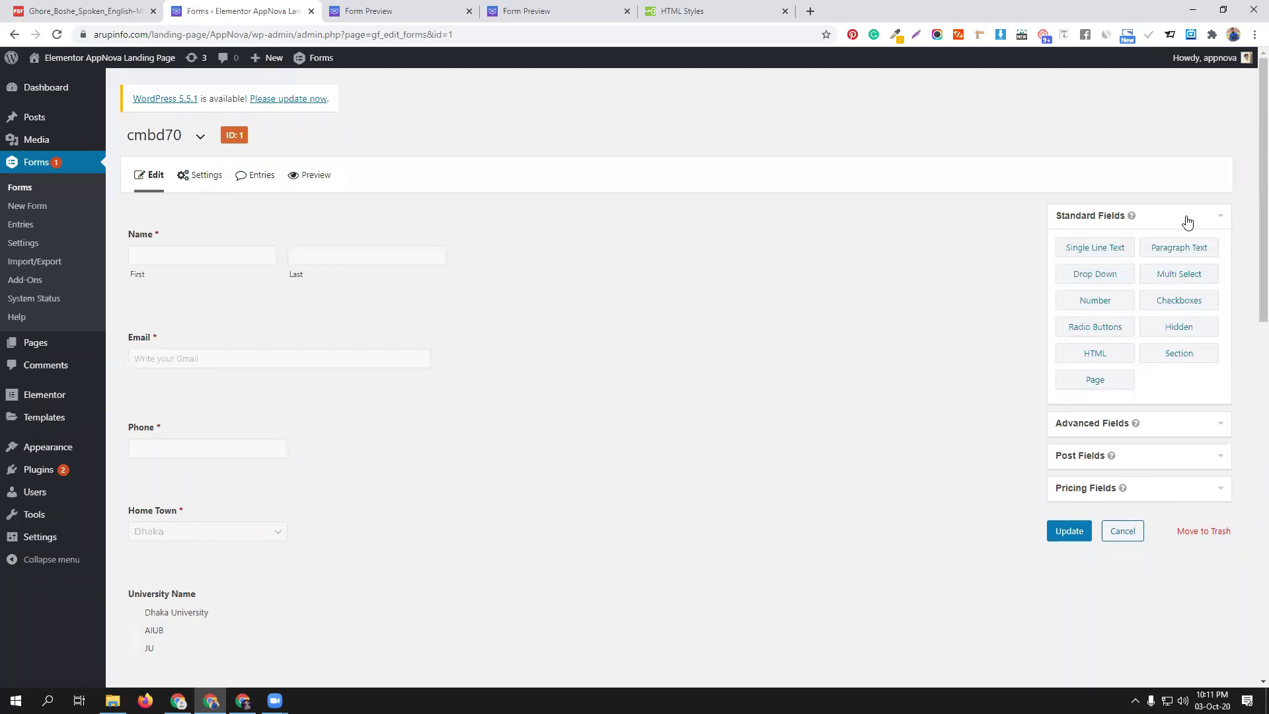
left_click(1157, 218)
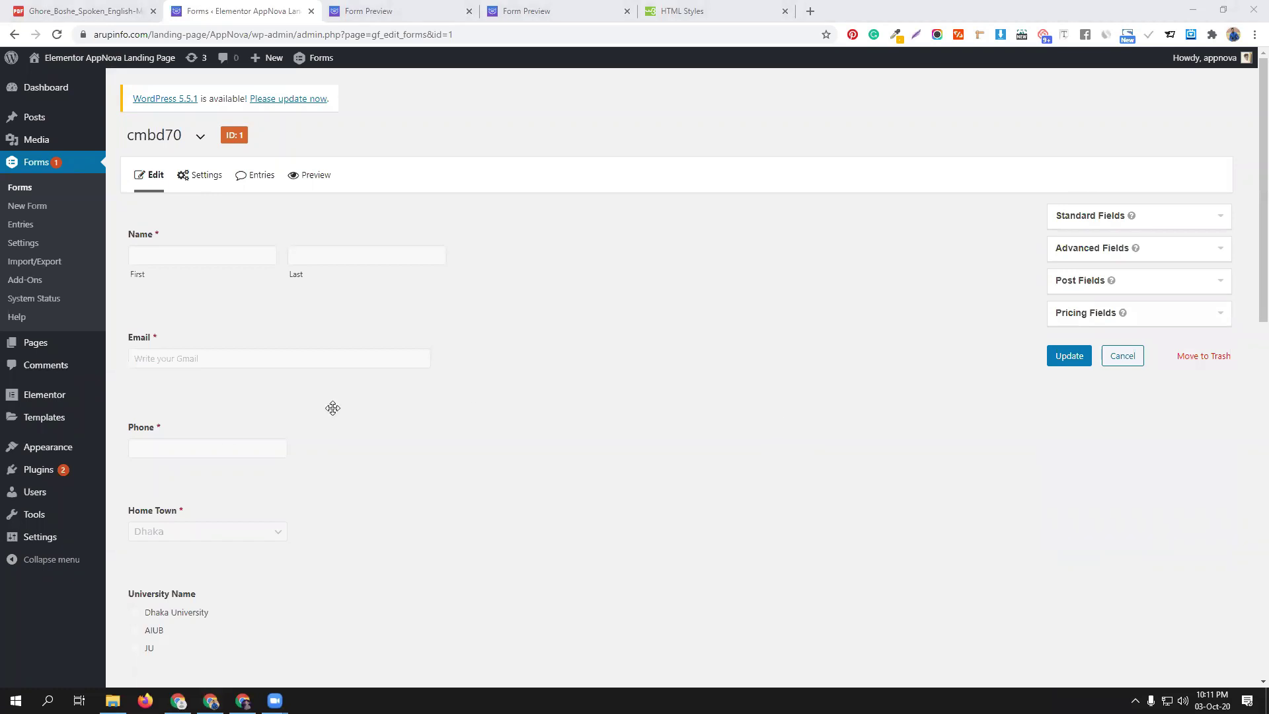
scroll(306, 476, "down", 2)
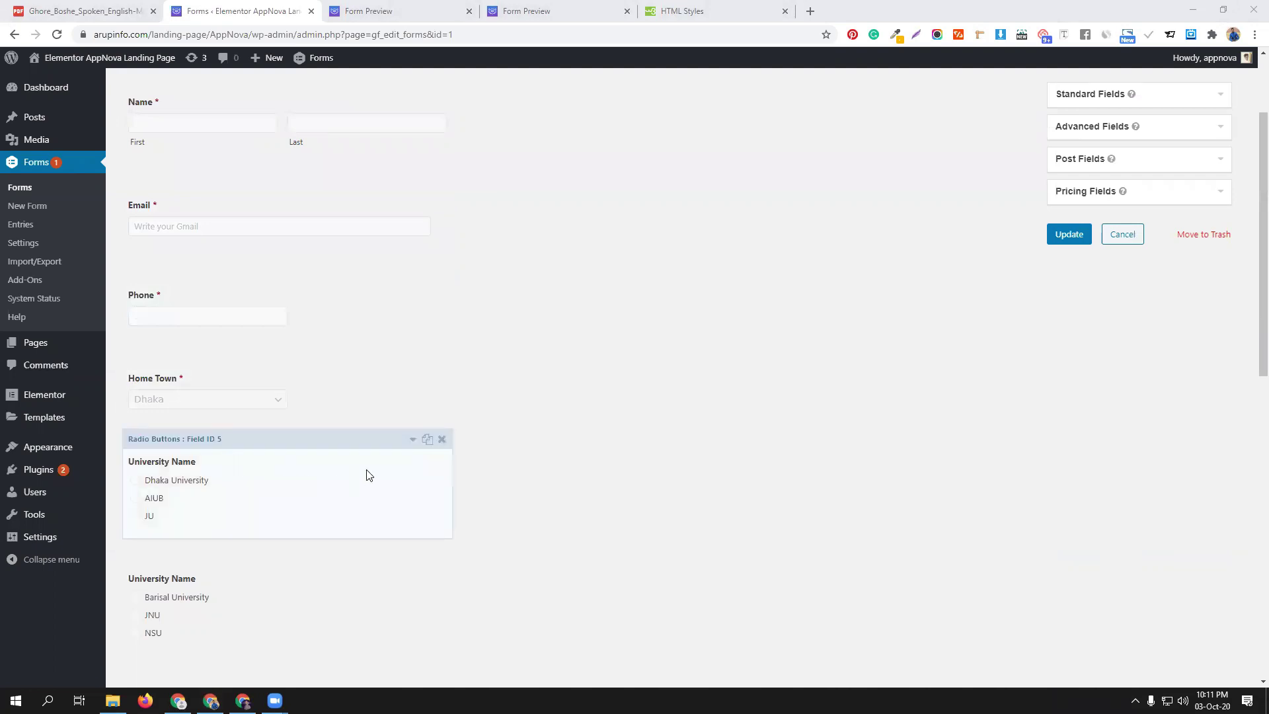
Delete the Dhaka, Barisal and Sylhet University choice fields and the CGPA field
left_click(441, 439)
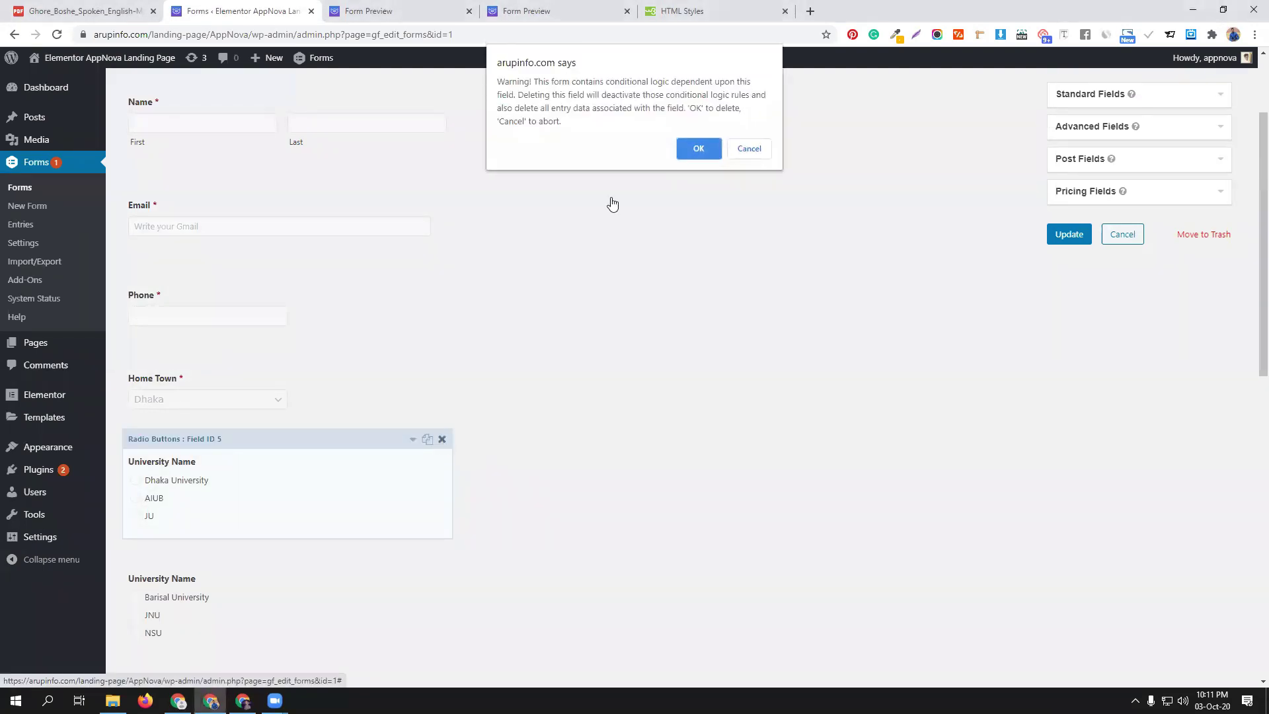
left_click(694, 152)
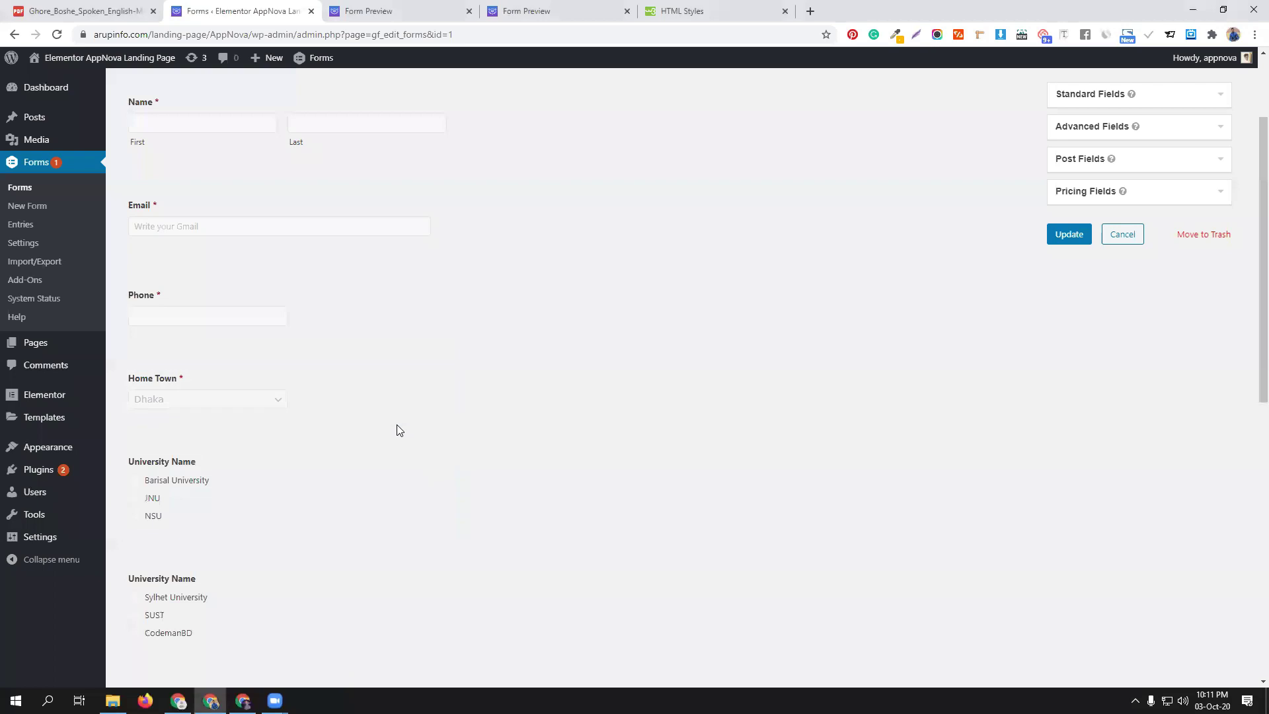
left_click(441, 439)
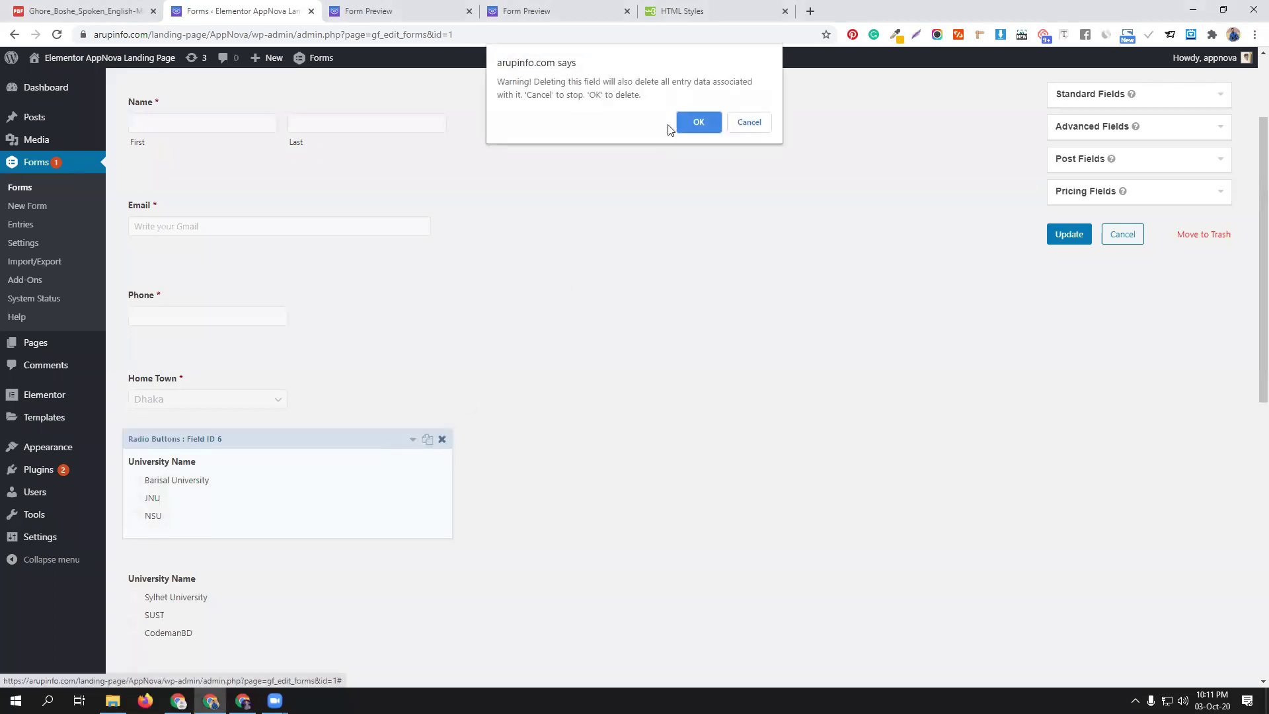
left_click(696, 124)
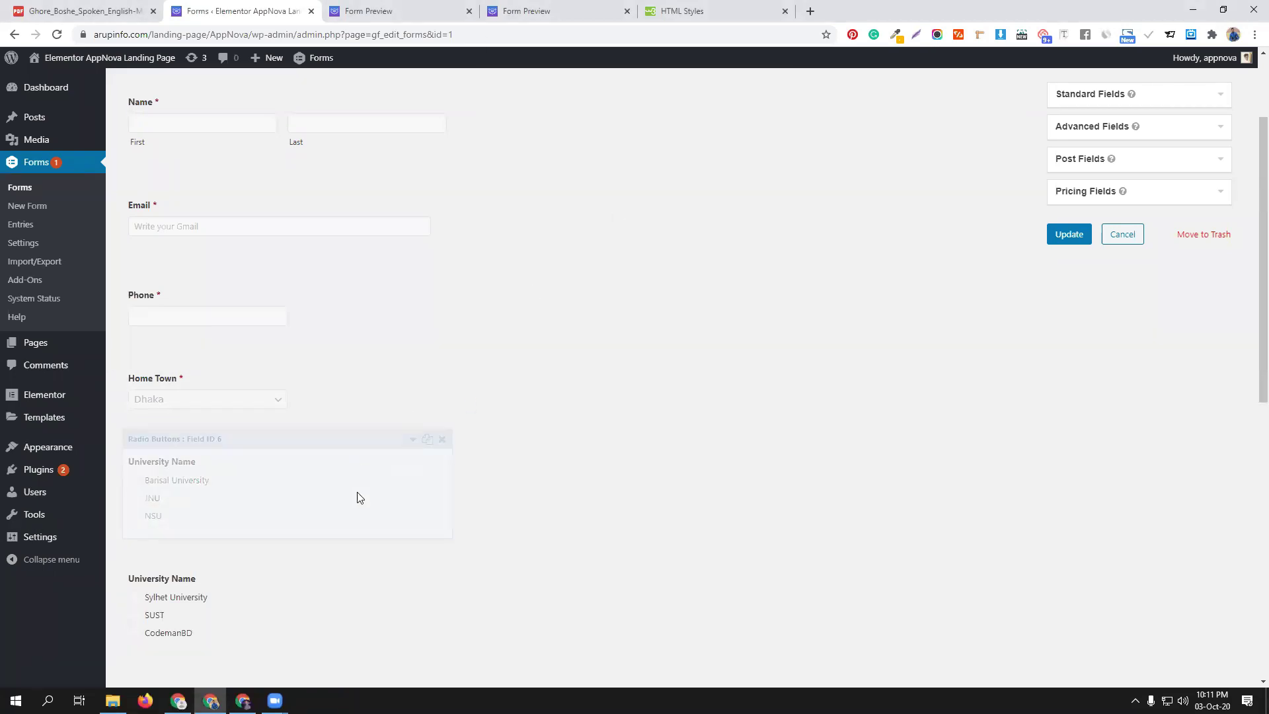
left_click(442, 440)
left_click(700, 123)
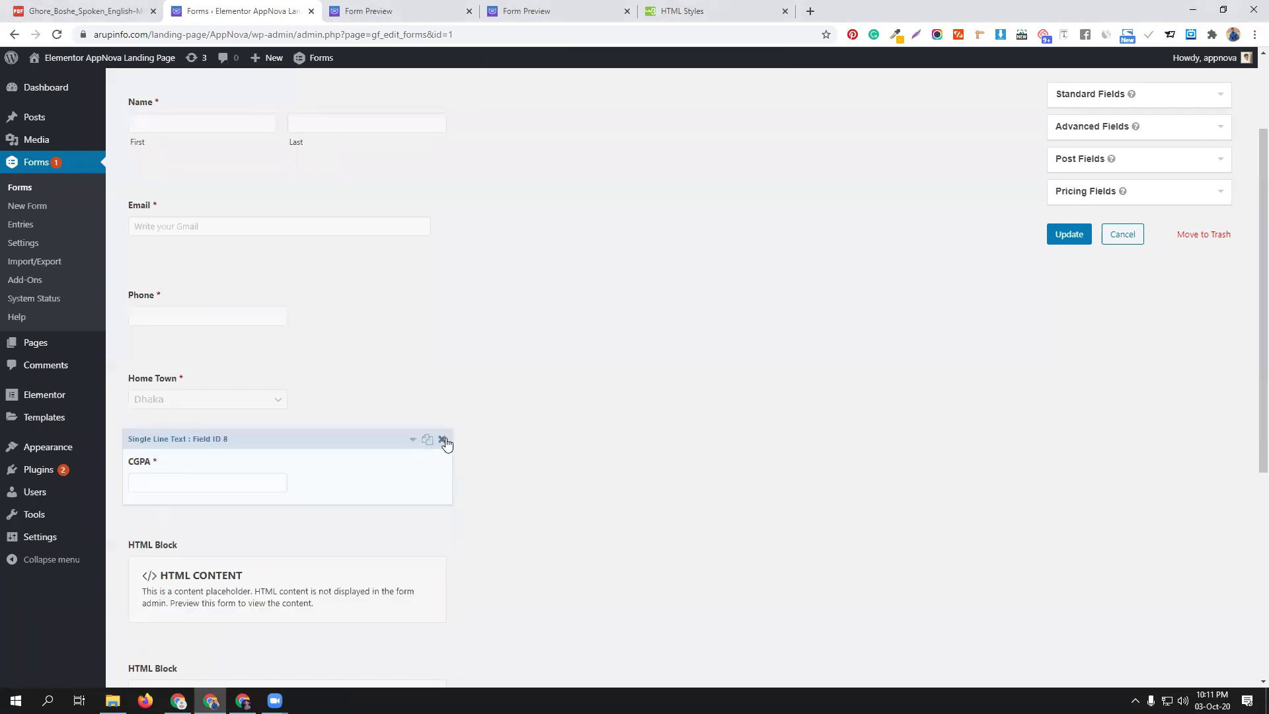
left_click(442, 439)
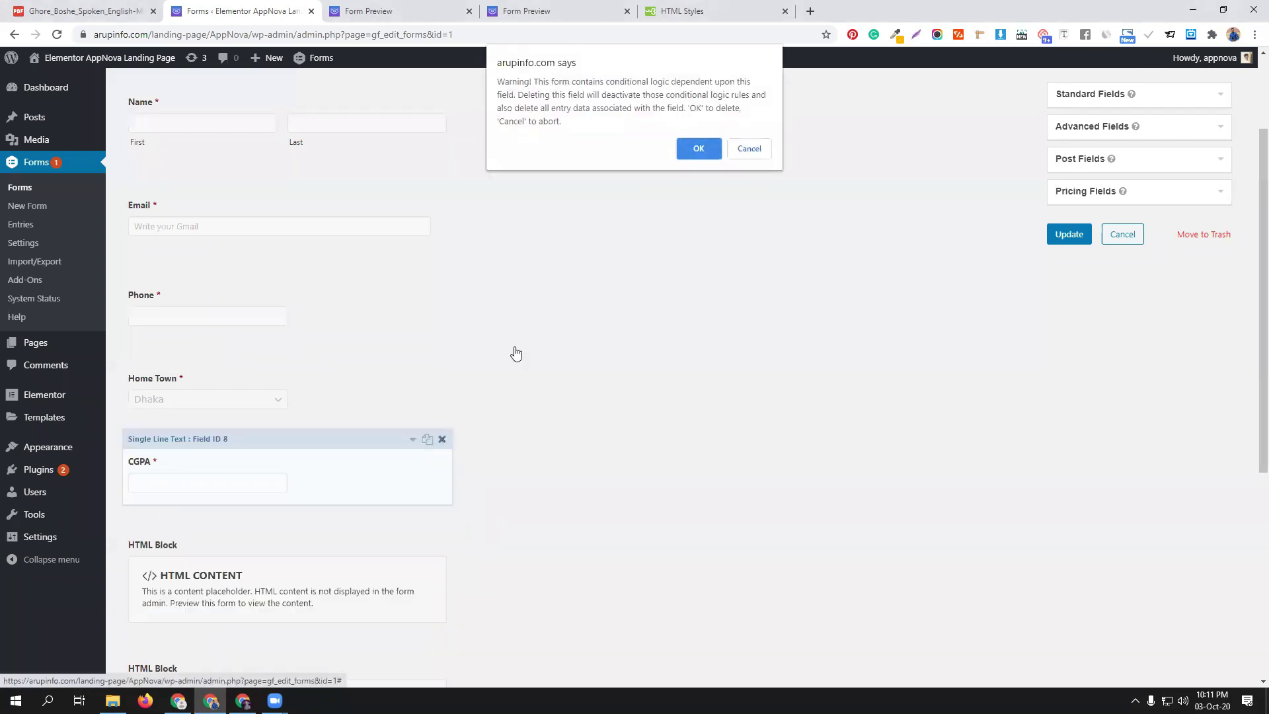
left_click(687, 148)
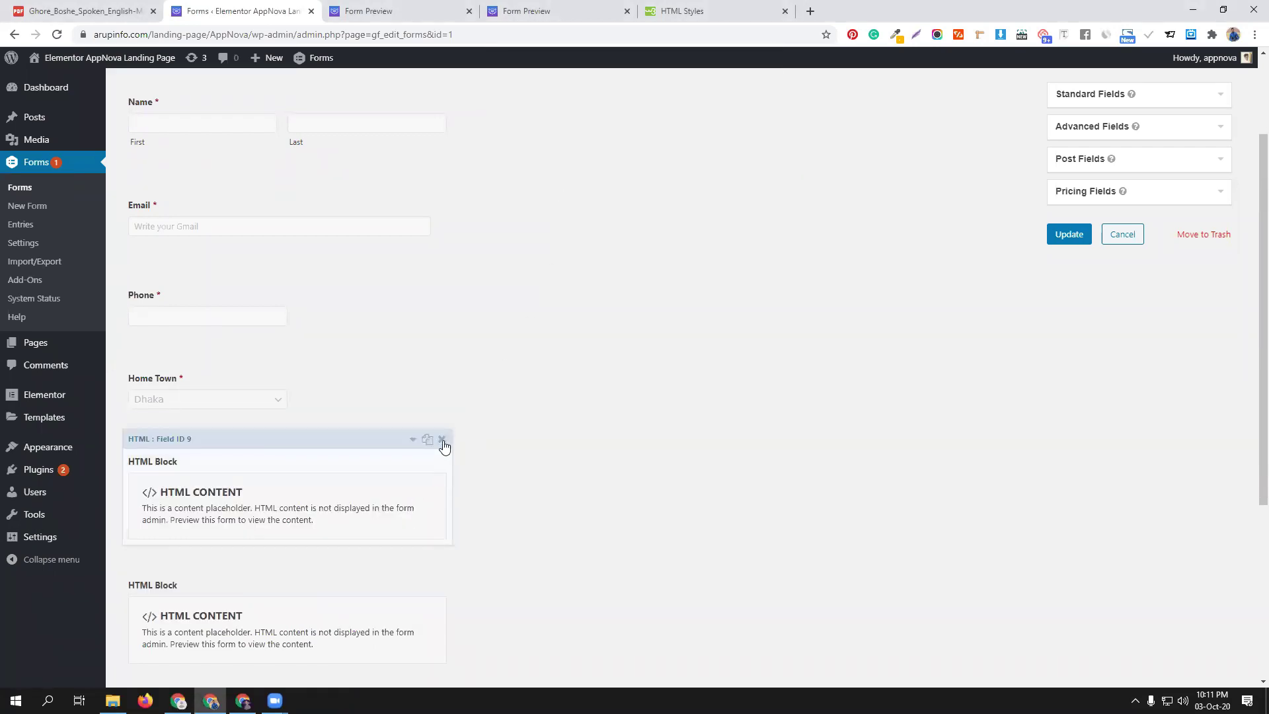
Delete the remaining HTML blocks and update the form
left_click(442, 439)
left_click(715, 119)
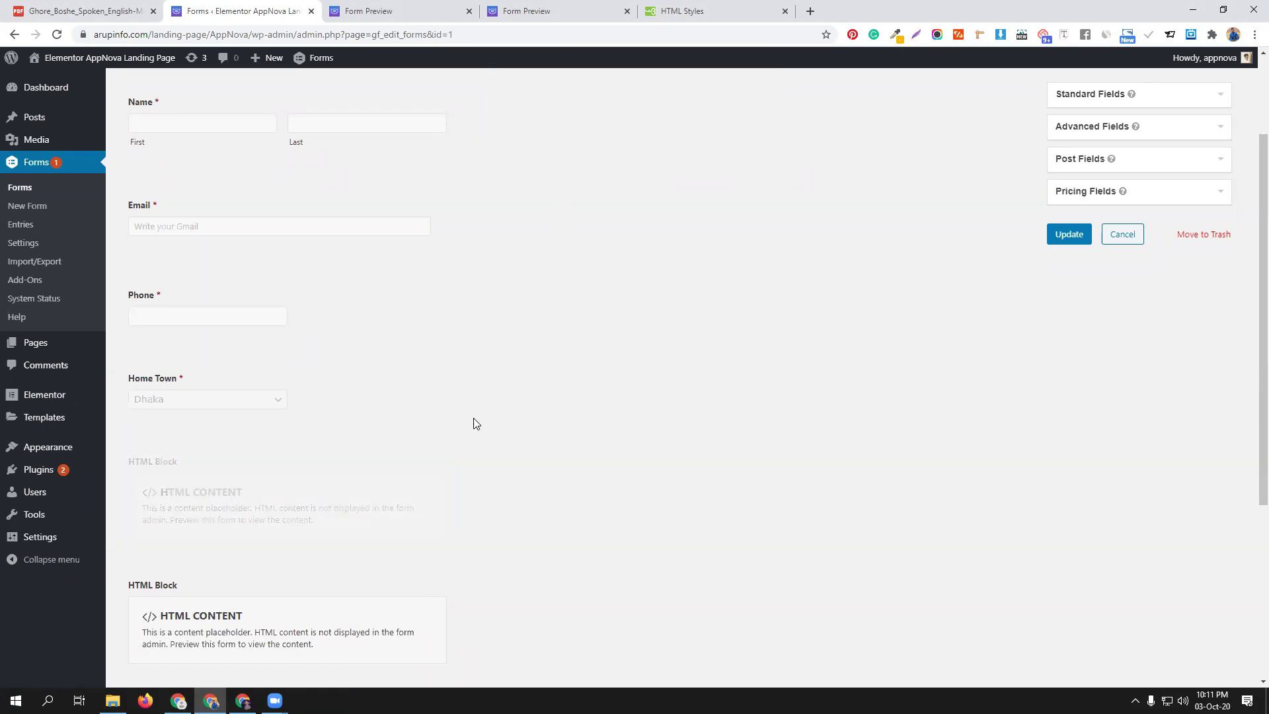
left_click(442, 440)
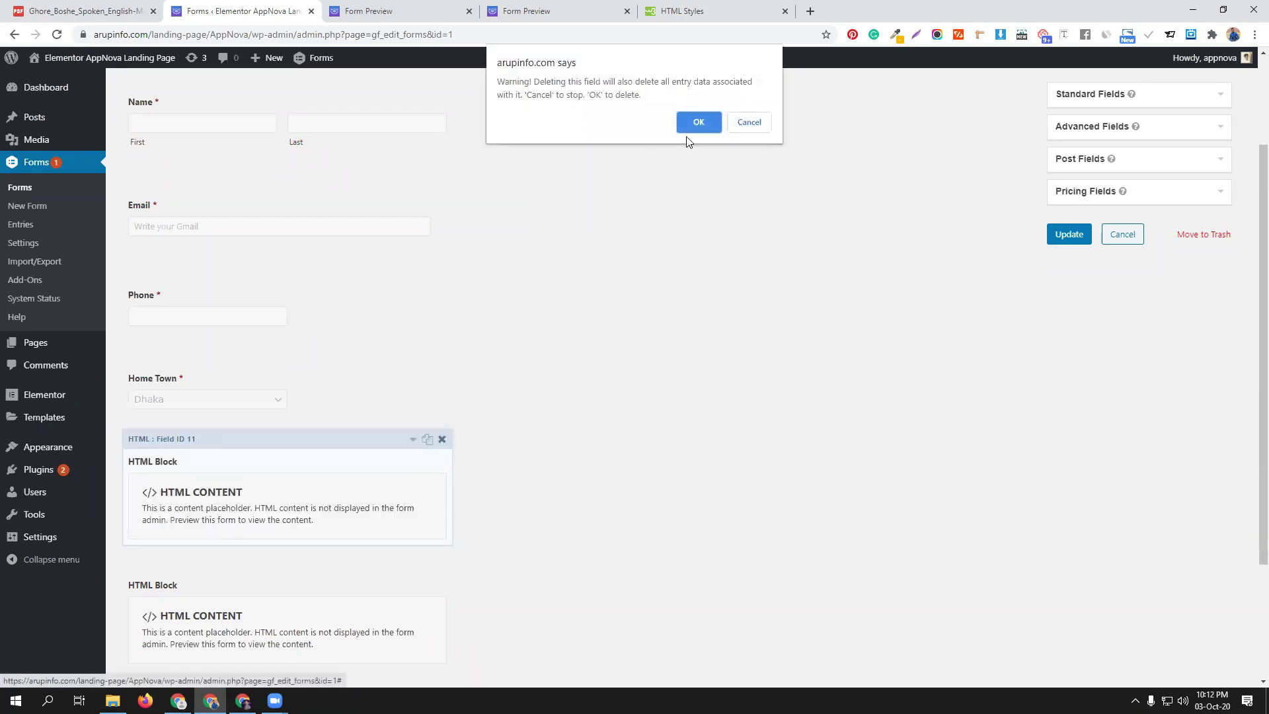
left_click(693, 120)
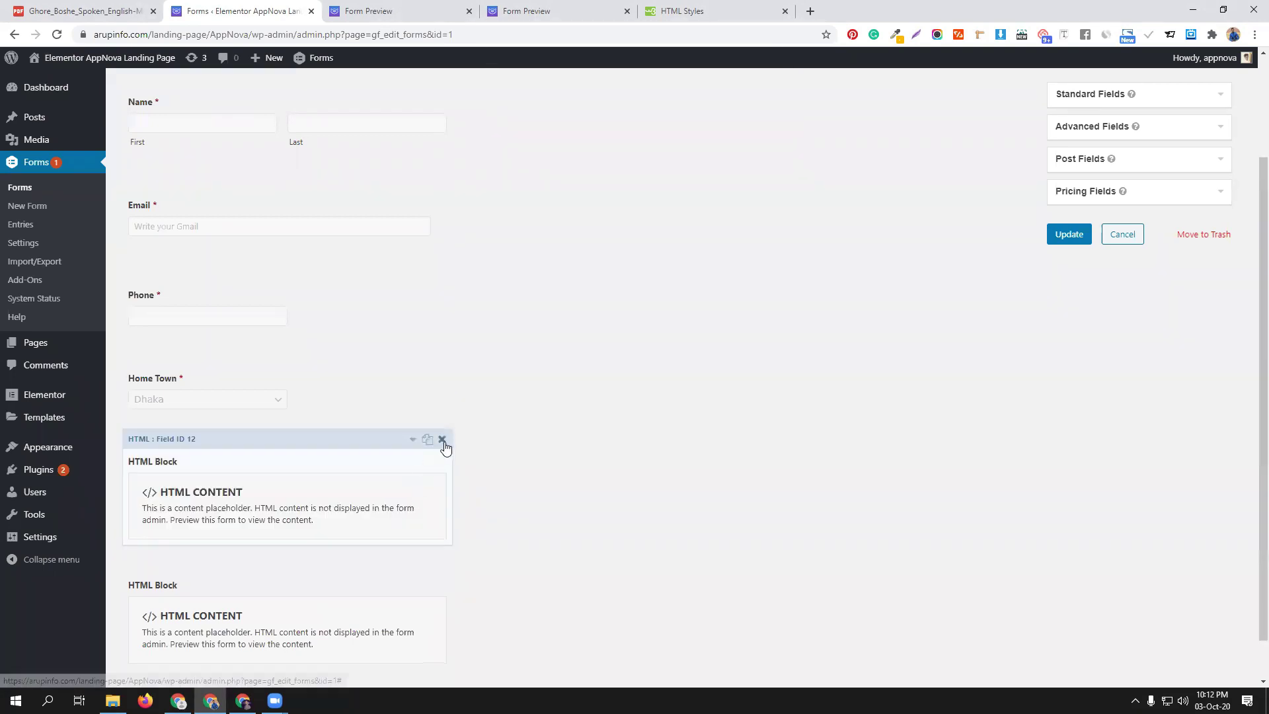
left_click(442, 439)
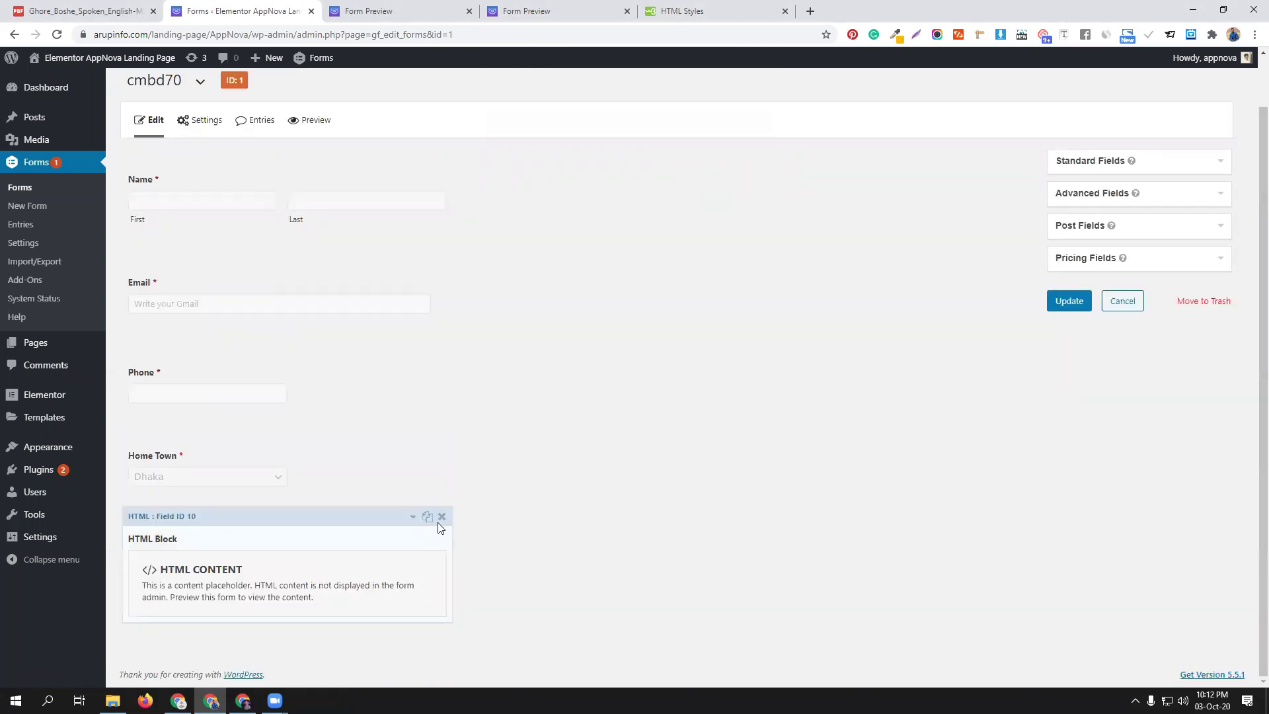
left_click(442, 518)
left_click(697, 123)
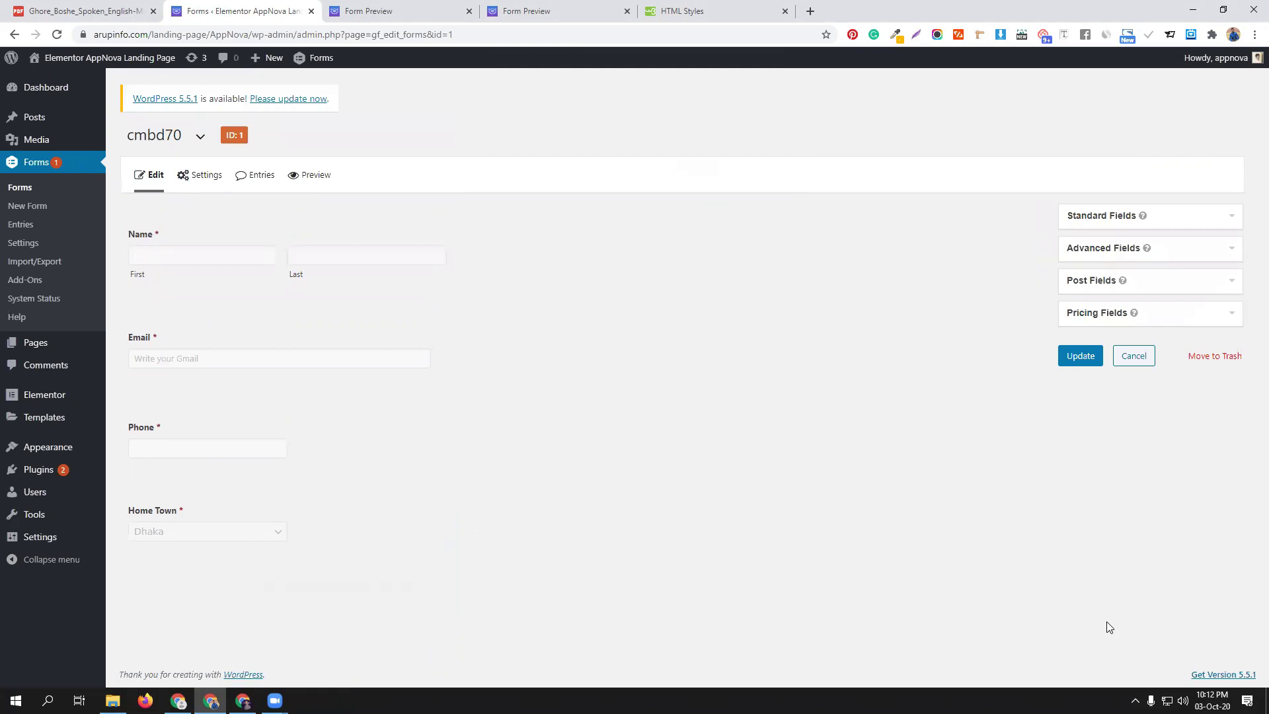
left_click(1078, 357)
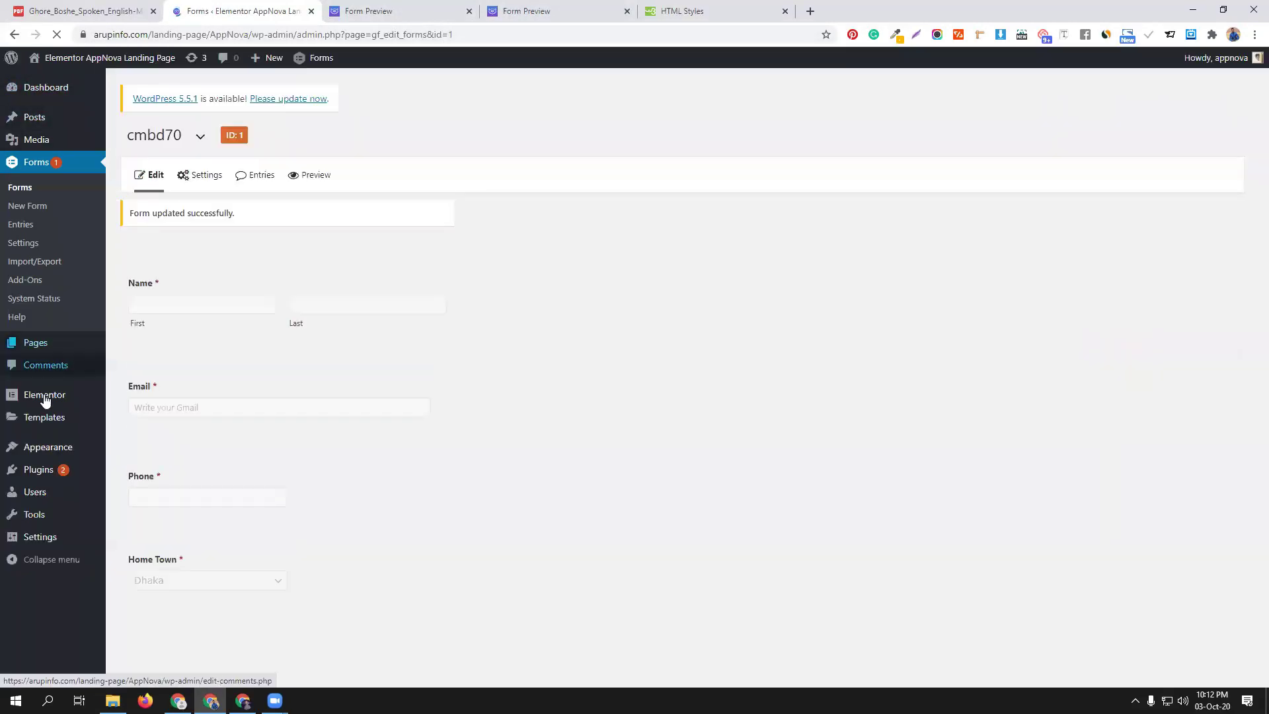
Open Plugins in a new tab and go to the Add New upload page
mouse_move(40, 471)
middle_click(128, 473)
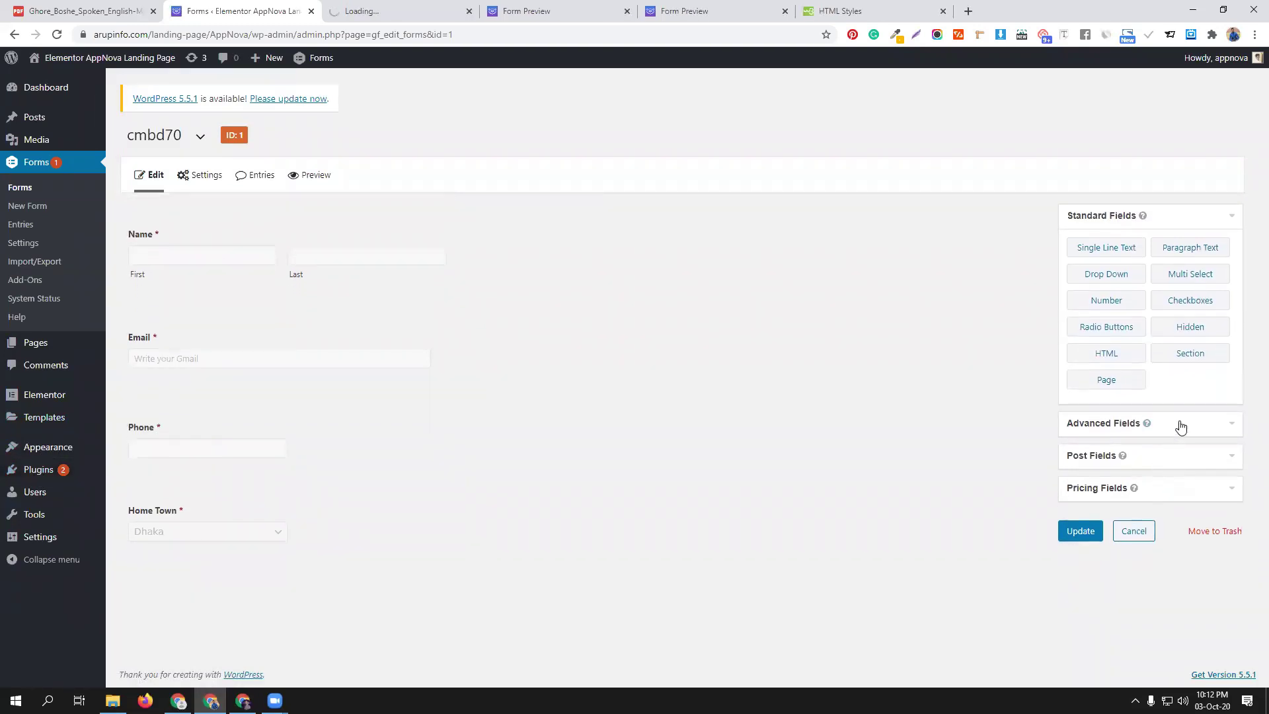
left_click(443, 6)
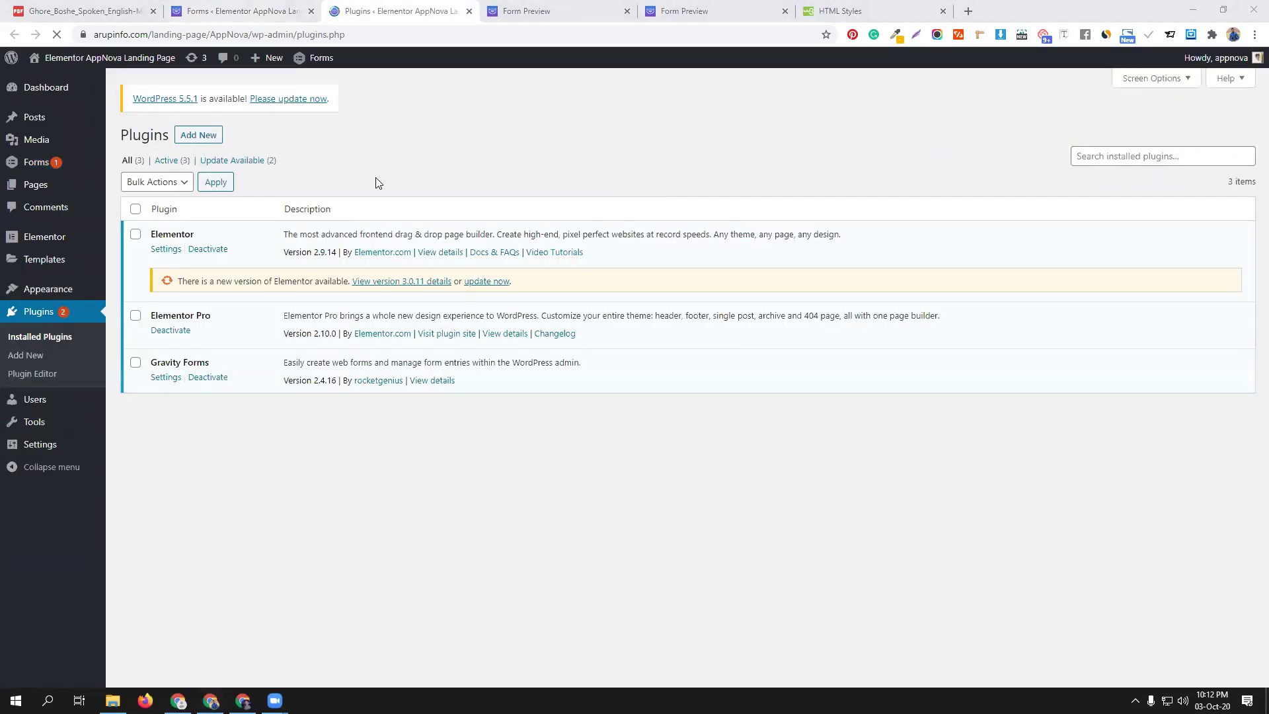
left_click(210, 136)
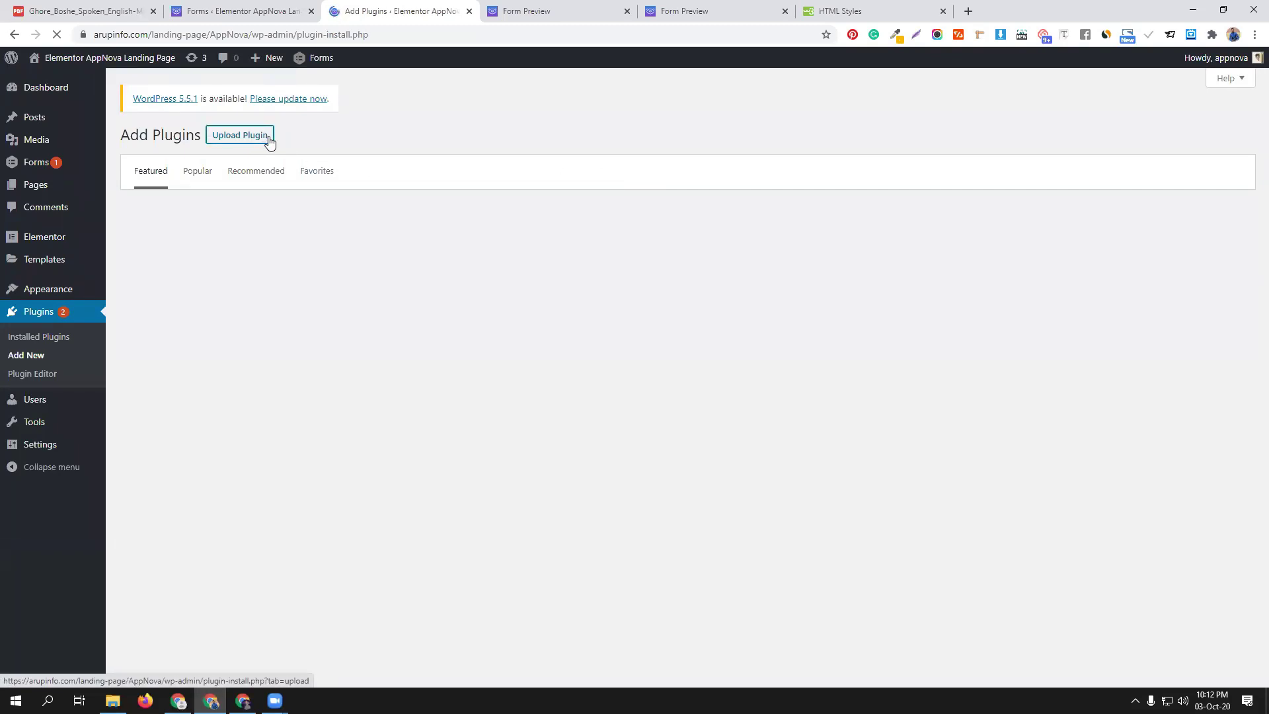
left_click(269, 140)
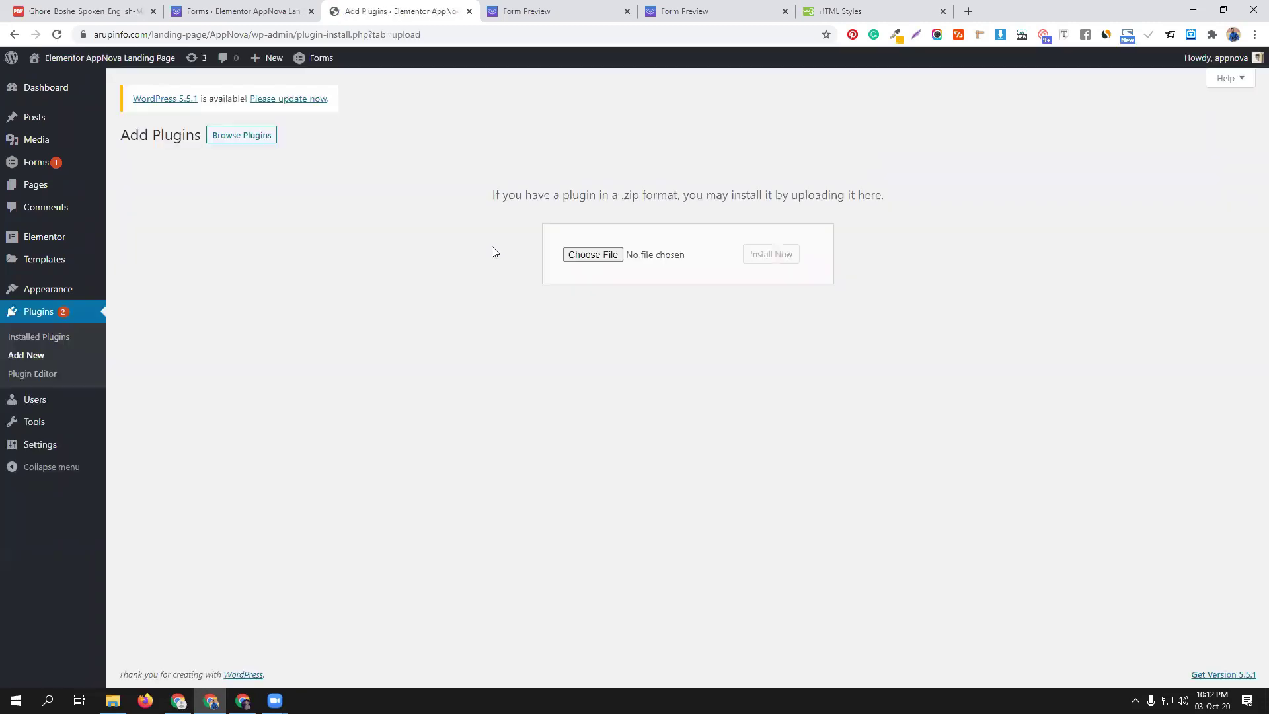
Upload gravityformsquiz-3.1.8.zip, install and activate it, then return to the cmbd70 editor
left_click(593, 255)
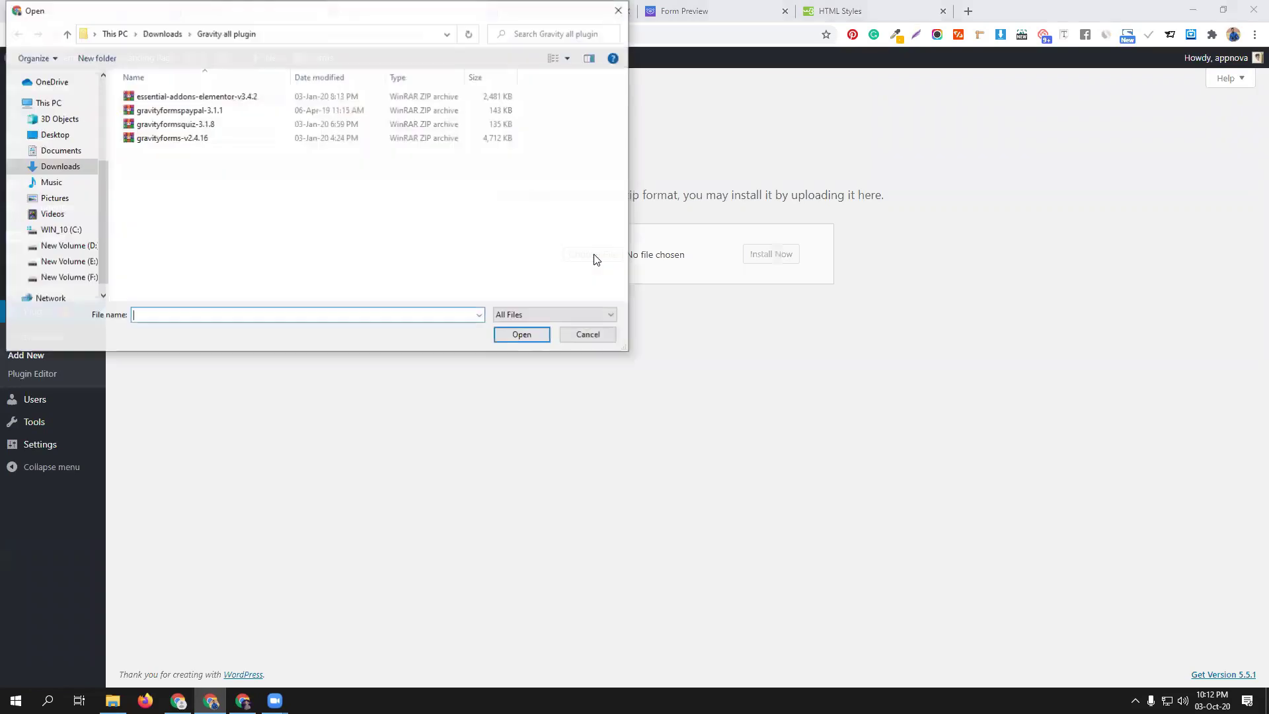
left_click(249, 125)
left_click(521, 336)
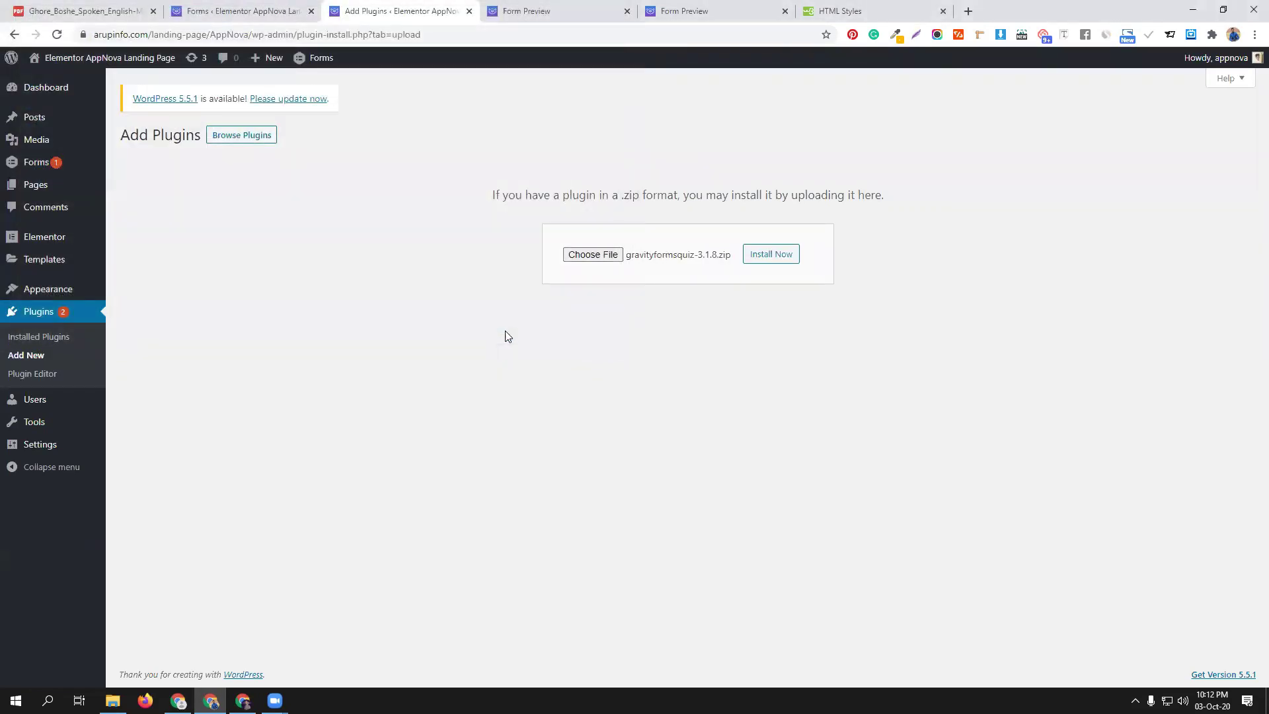
left_click(765, 257)
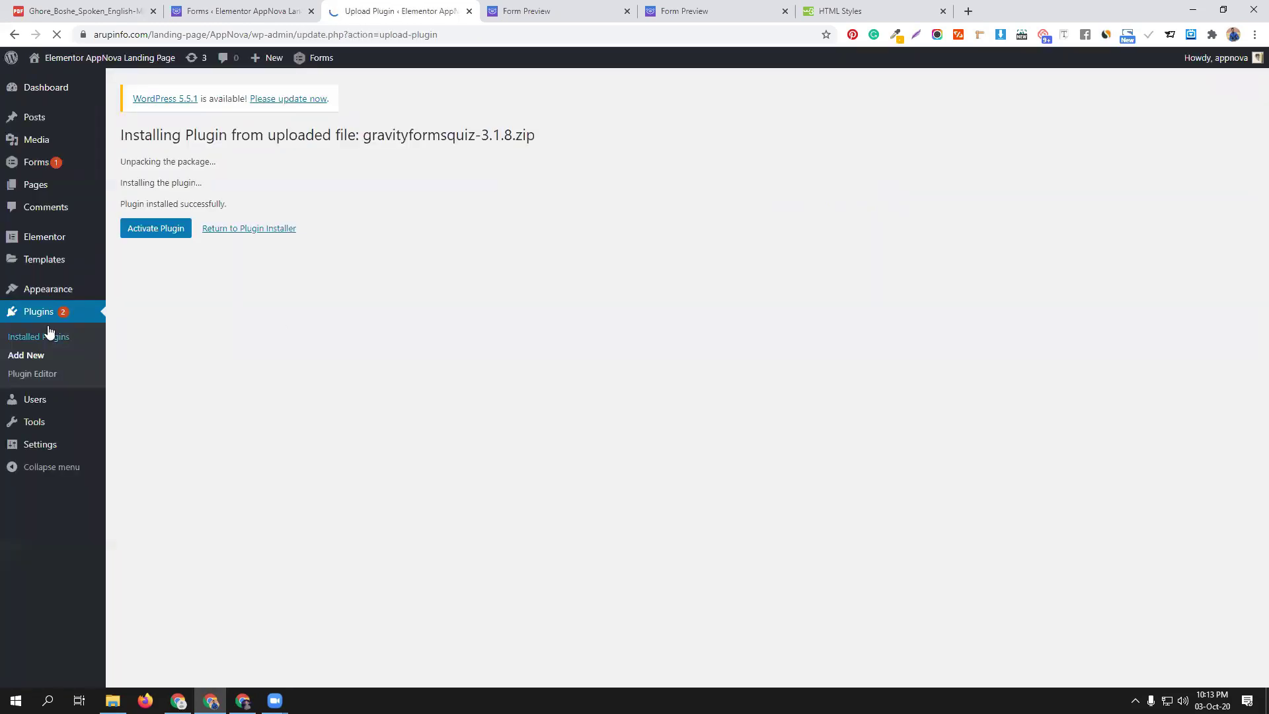
left_click(140, 229)
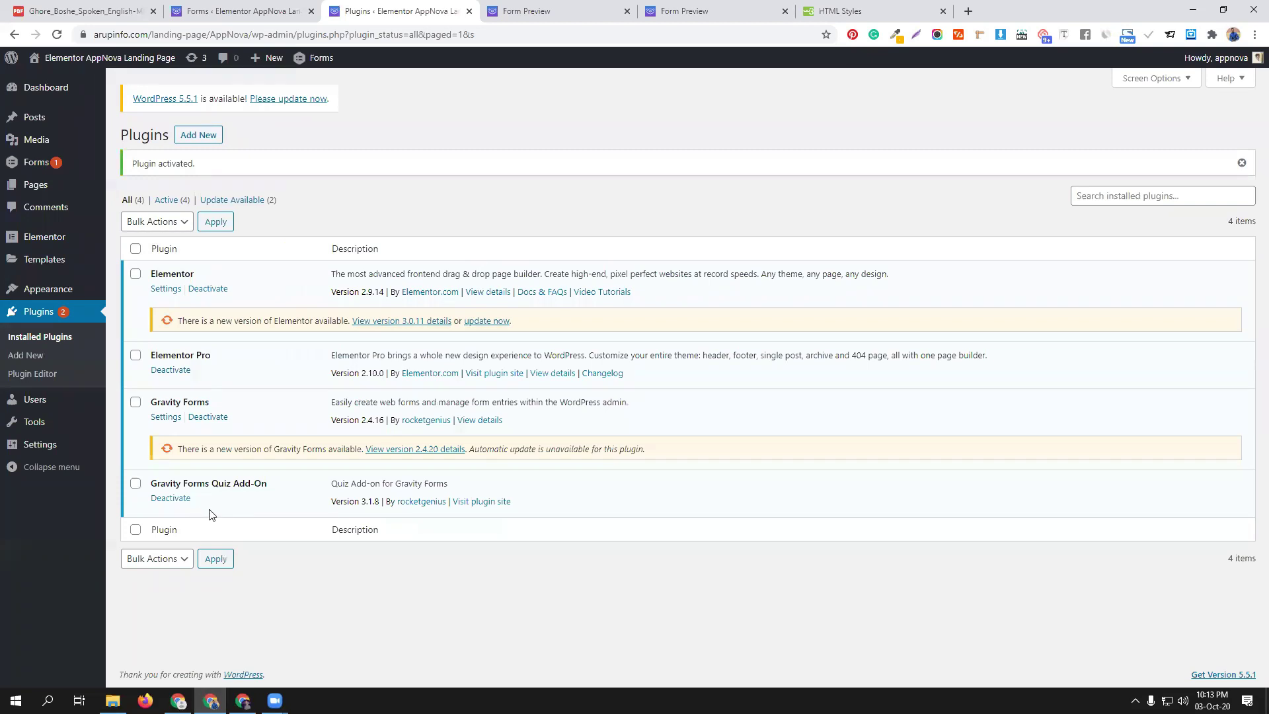
left_click(244, 11)
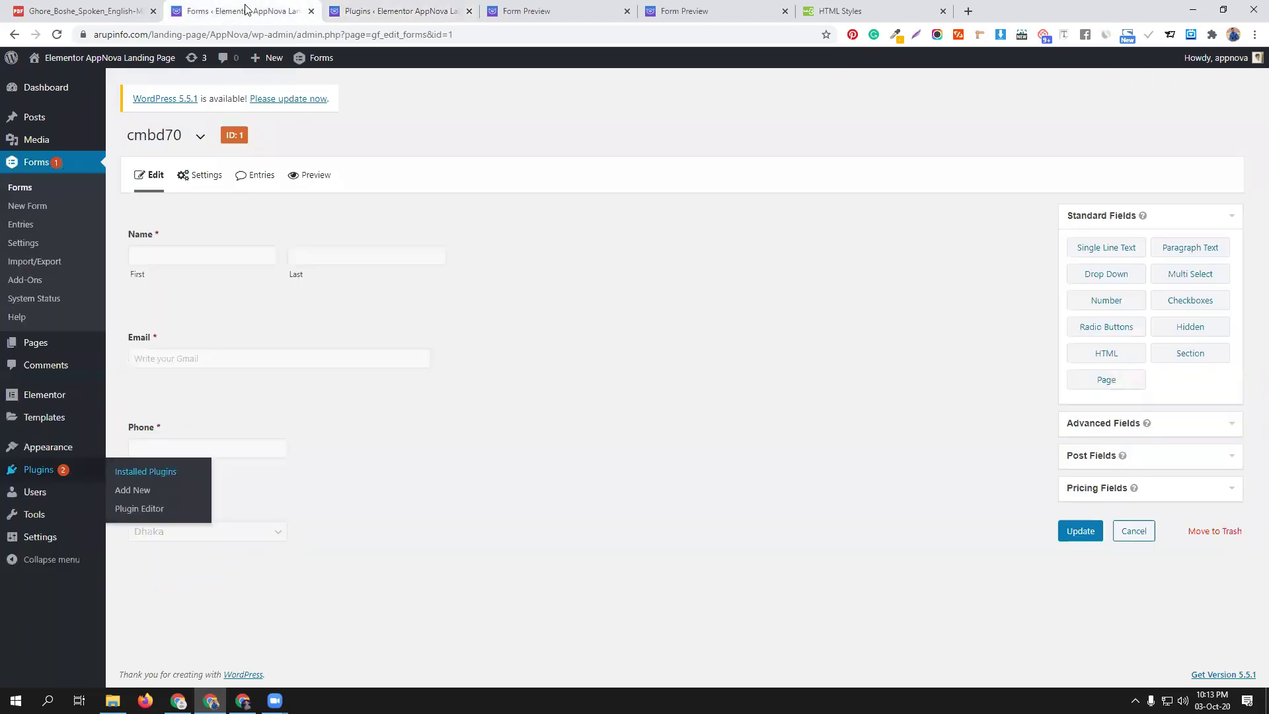
Reload the editor, add a Quiz field from Advanced Fields, and open its settings
left_click(57, 36)
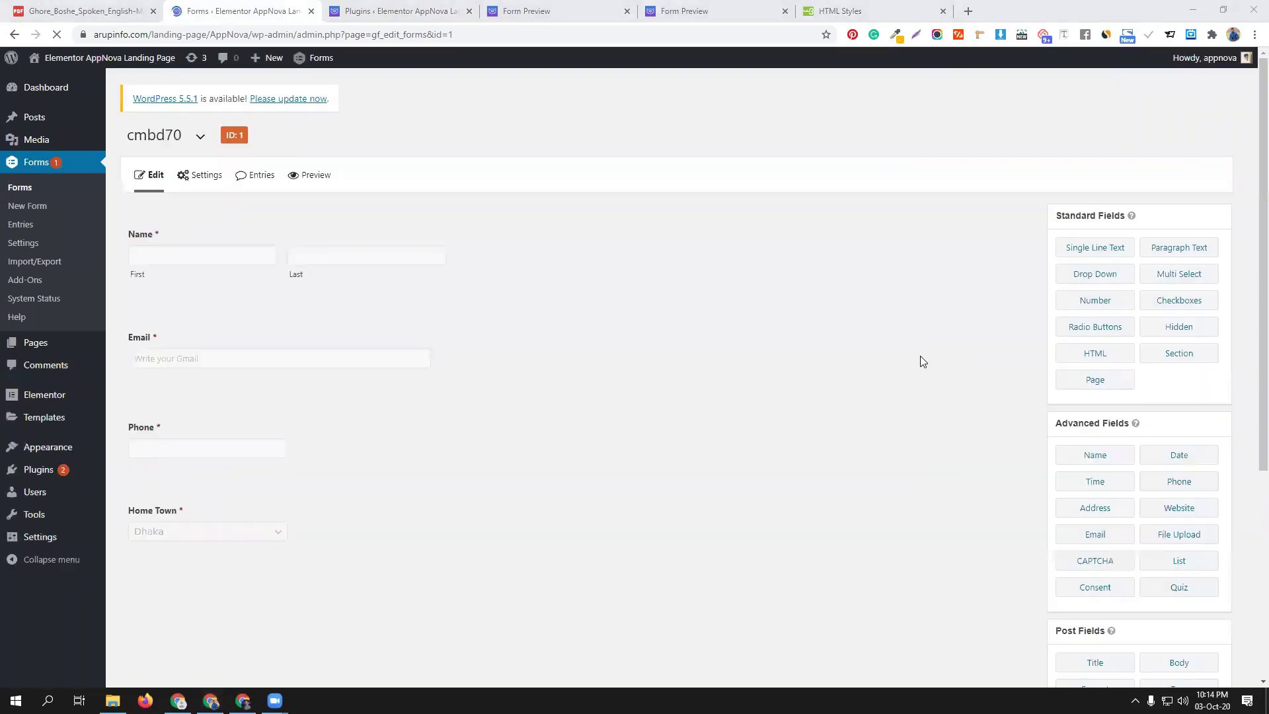
left_click(1204, 427)
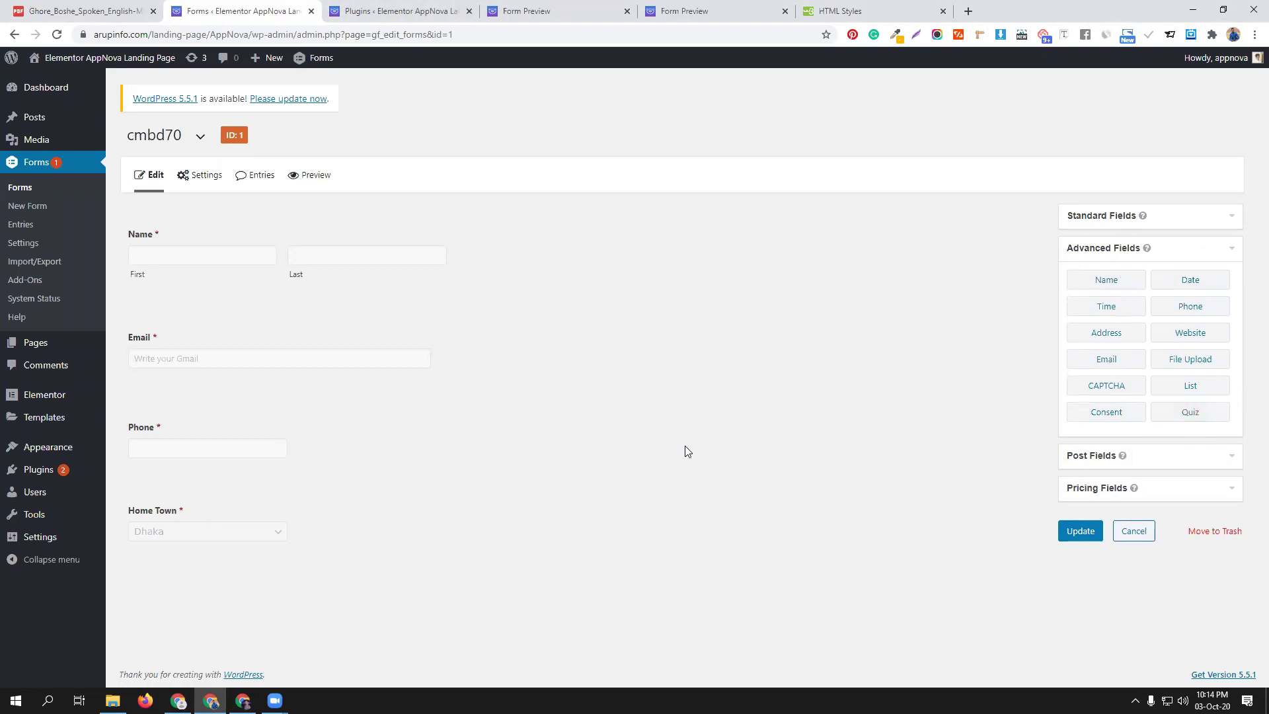
left_click(1188, 415)
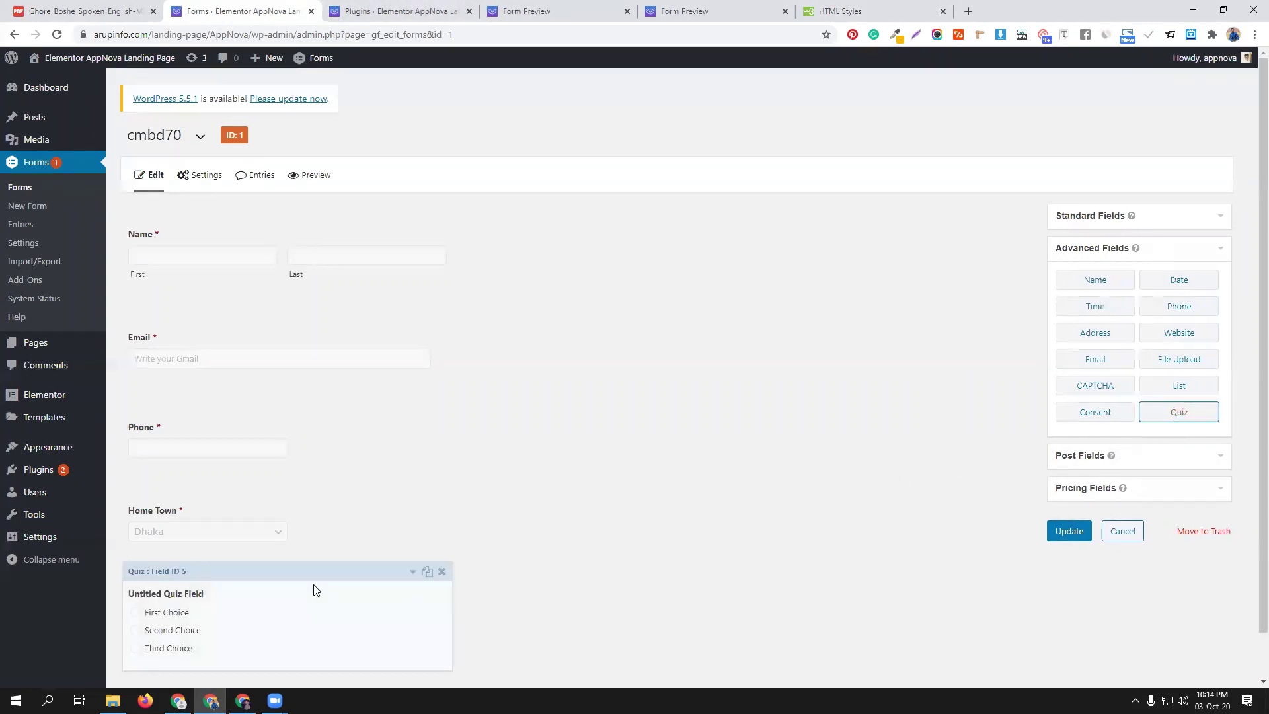
scroll(311, 589, "down", 1)
left_click(258, 537)
scroll(277, 529, "down", 3)
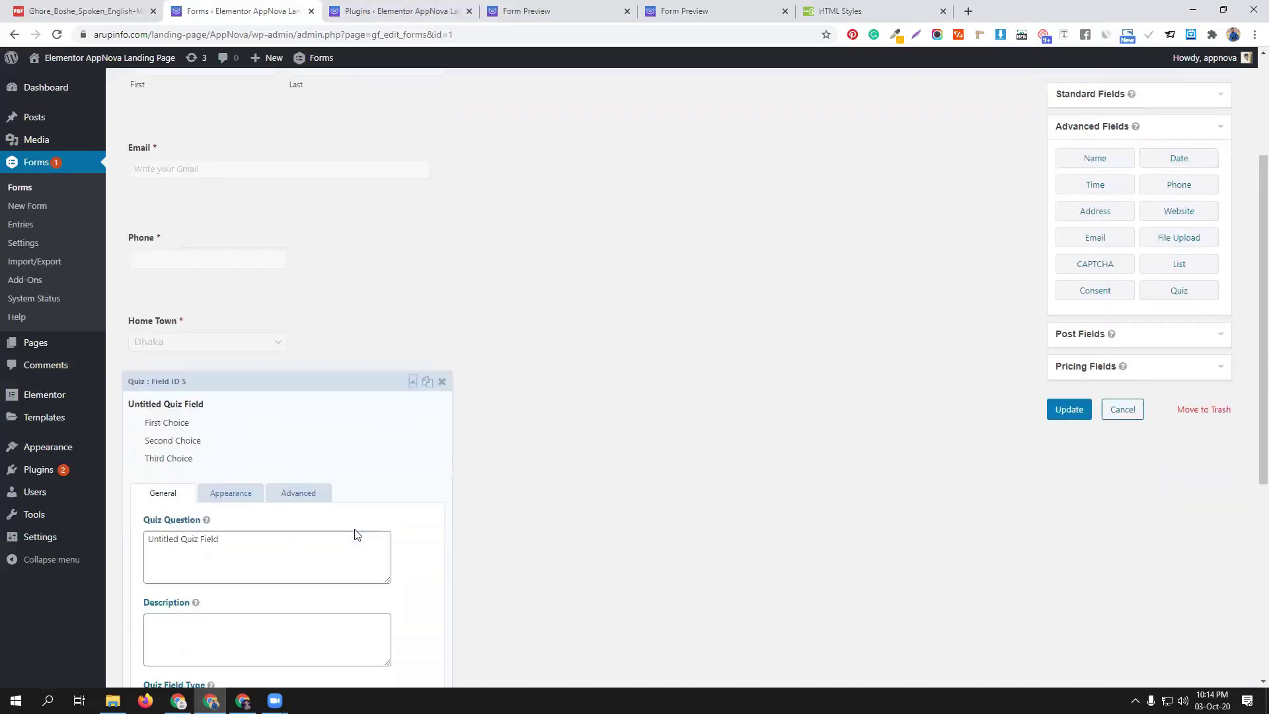
Set the question to 'www full meaning', first answer 'world wide web', and enable weighted scoring
triple_click(238, 481)
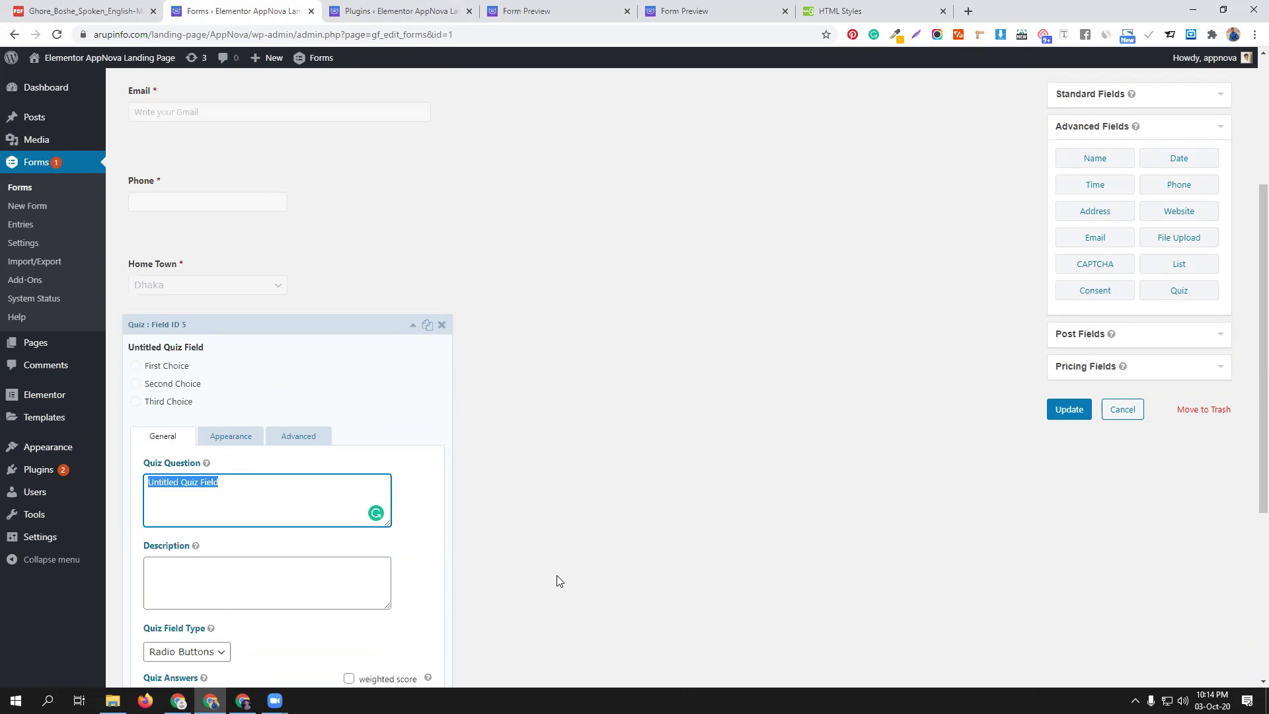
type("www full meaning")
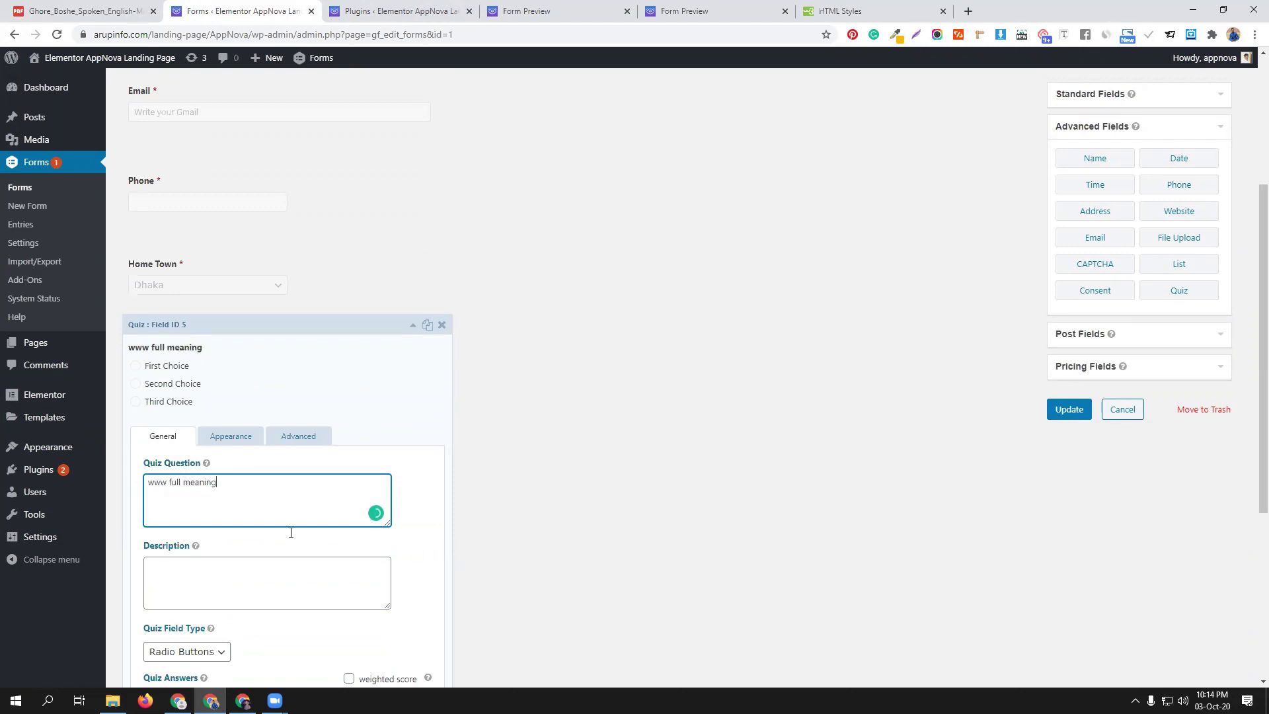
scroll(290, 543, "down", 2)
triple_click(224, 573)
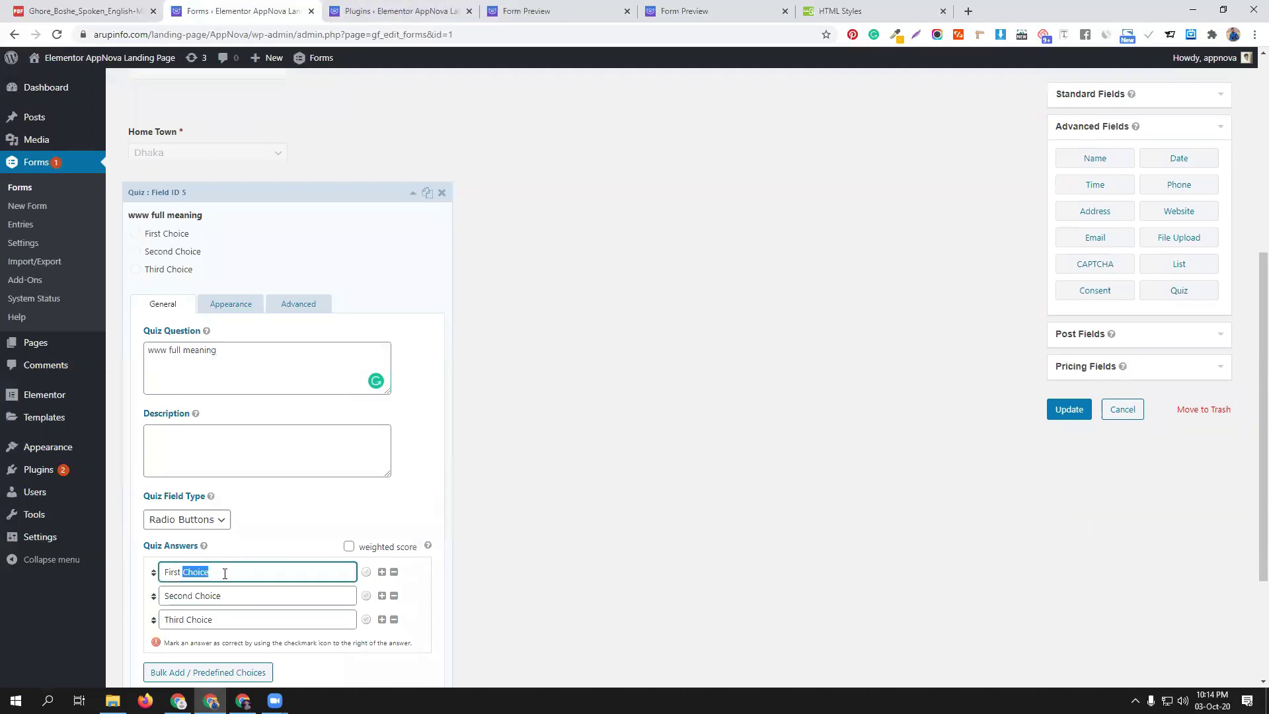
type("wo")
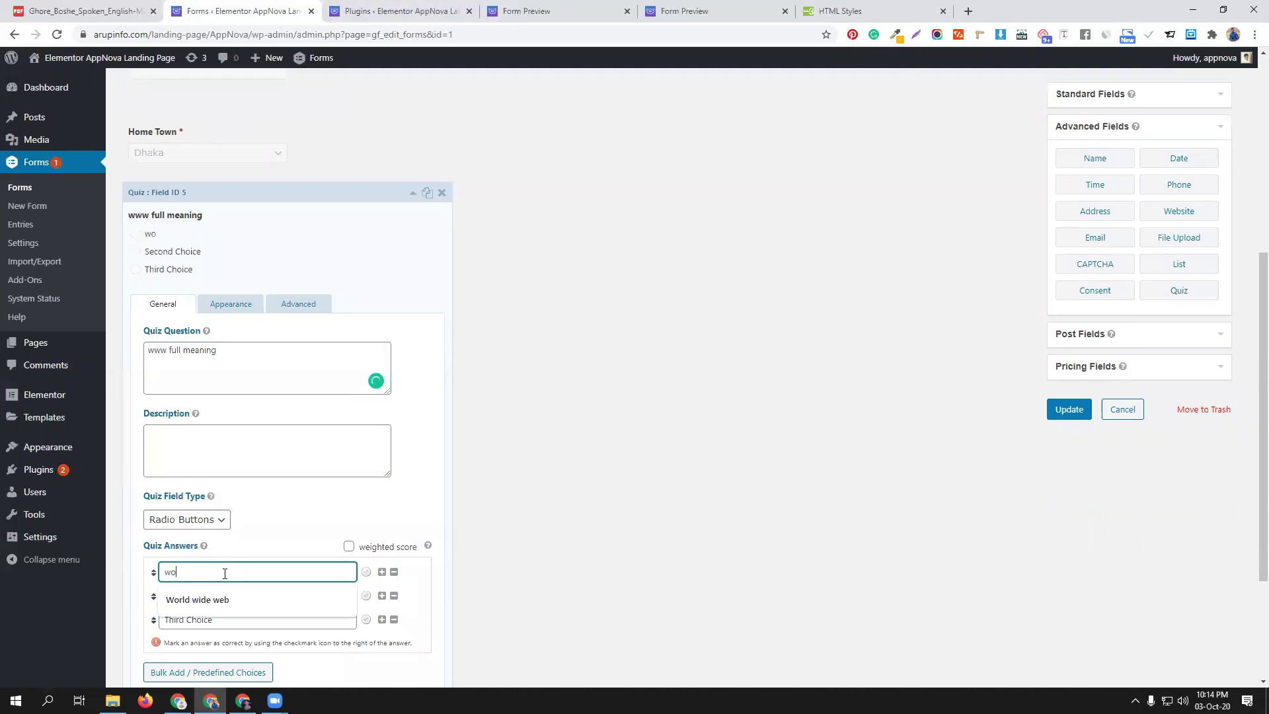
type("rld wide web")
left_click(348, 547)
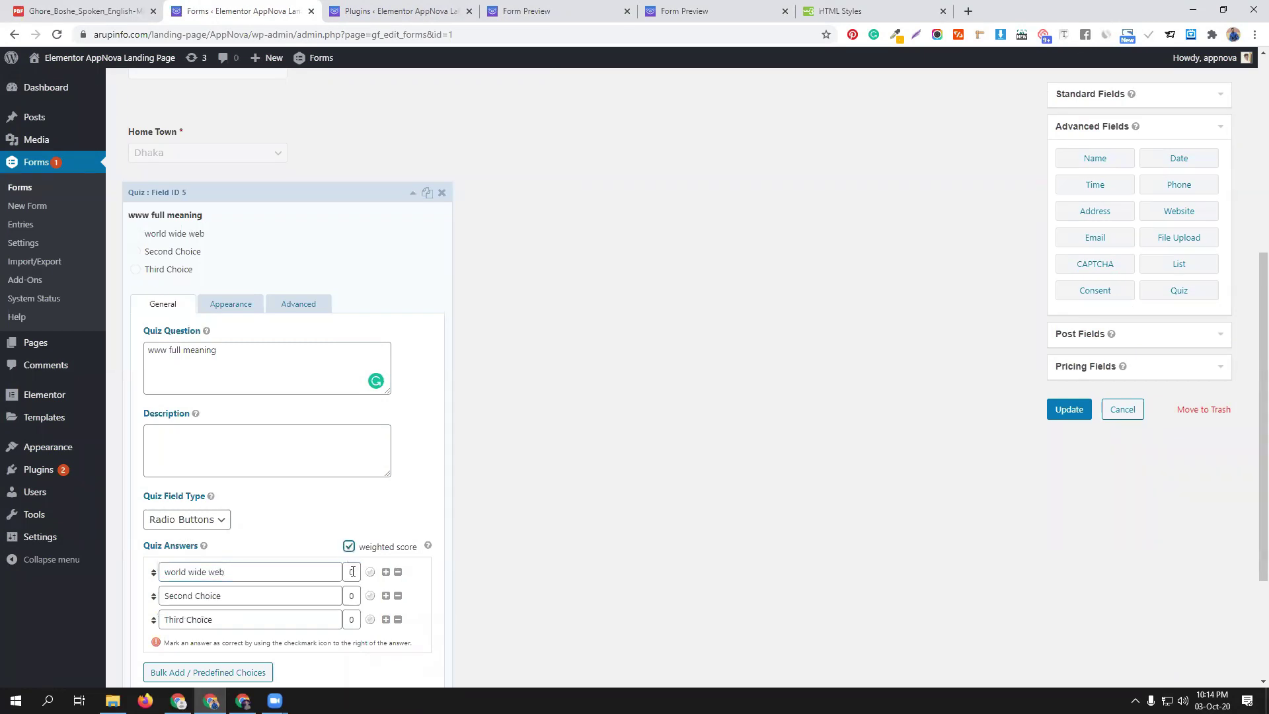
left_click(350, 572)
Change the other two answers to 'web world wide' and 'wide web world'
double_click(220, 595)
left_click(220, 596)
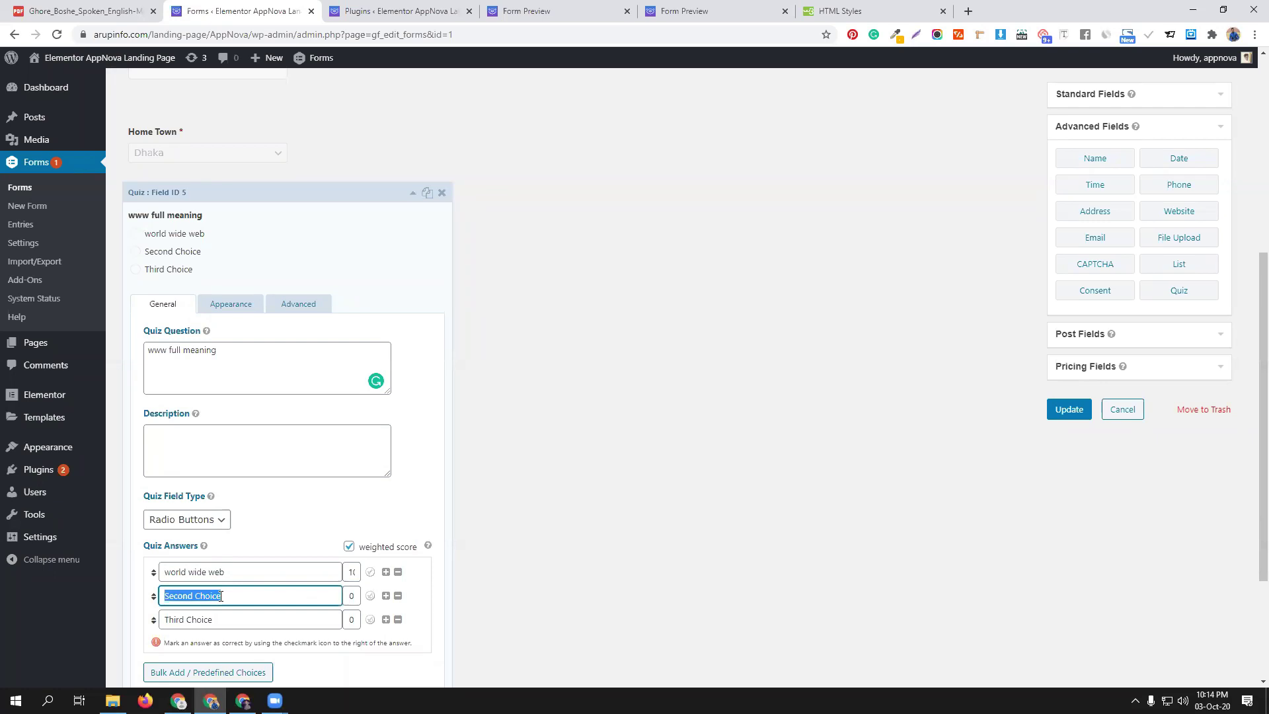
type("web world wide")
double_click(210, 618)
left_click(210, 618)
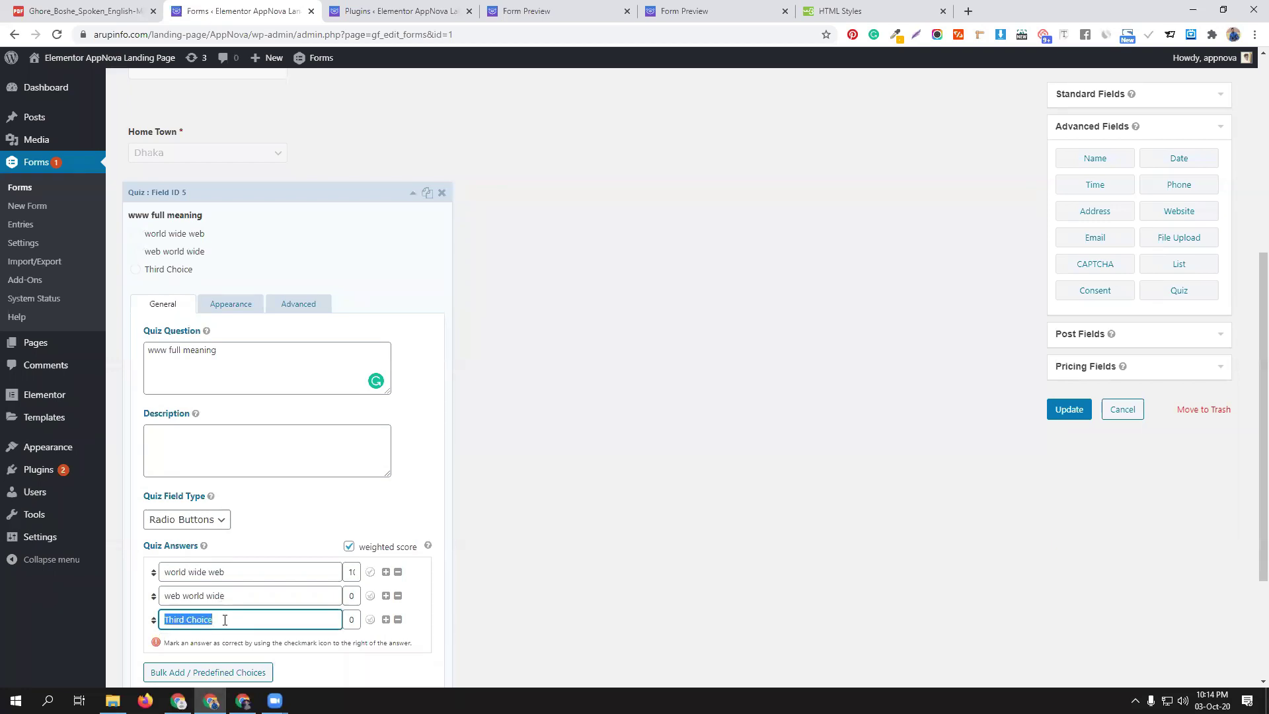
type("wide")
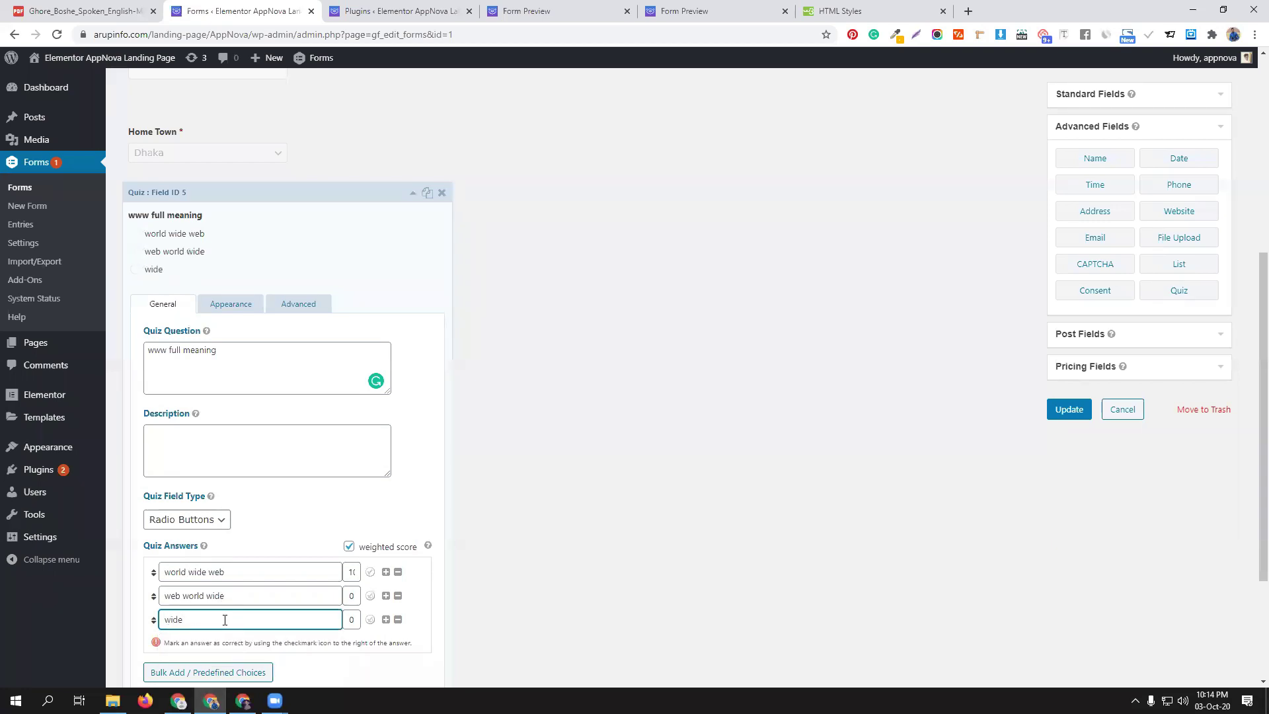
type(" web world")
Review the quiz field's Advanced and Appearance settings, then duplicate the field
scroll(237, 487, "down", 2)
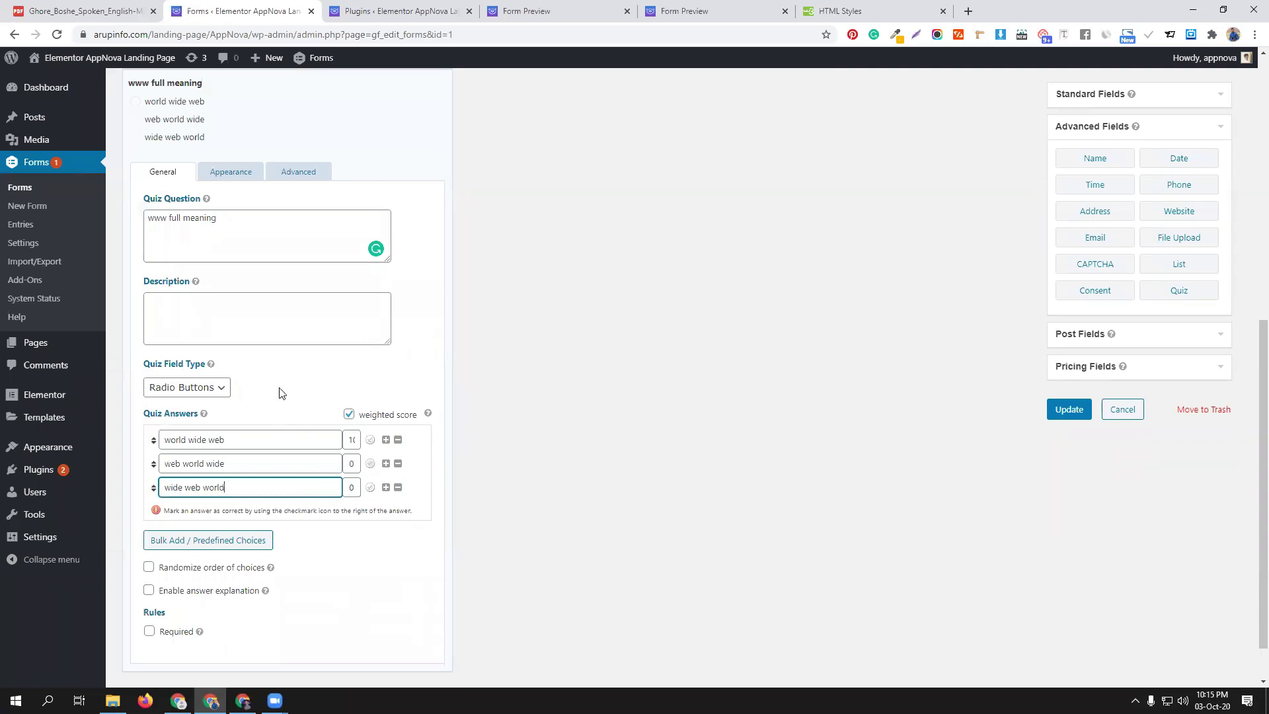
scroll(285, 390, "up", 1)
left_click(313, 237)
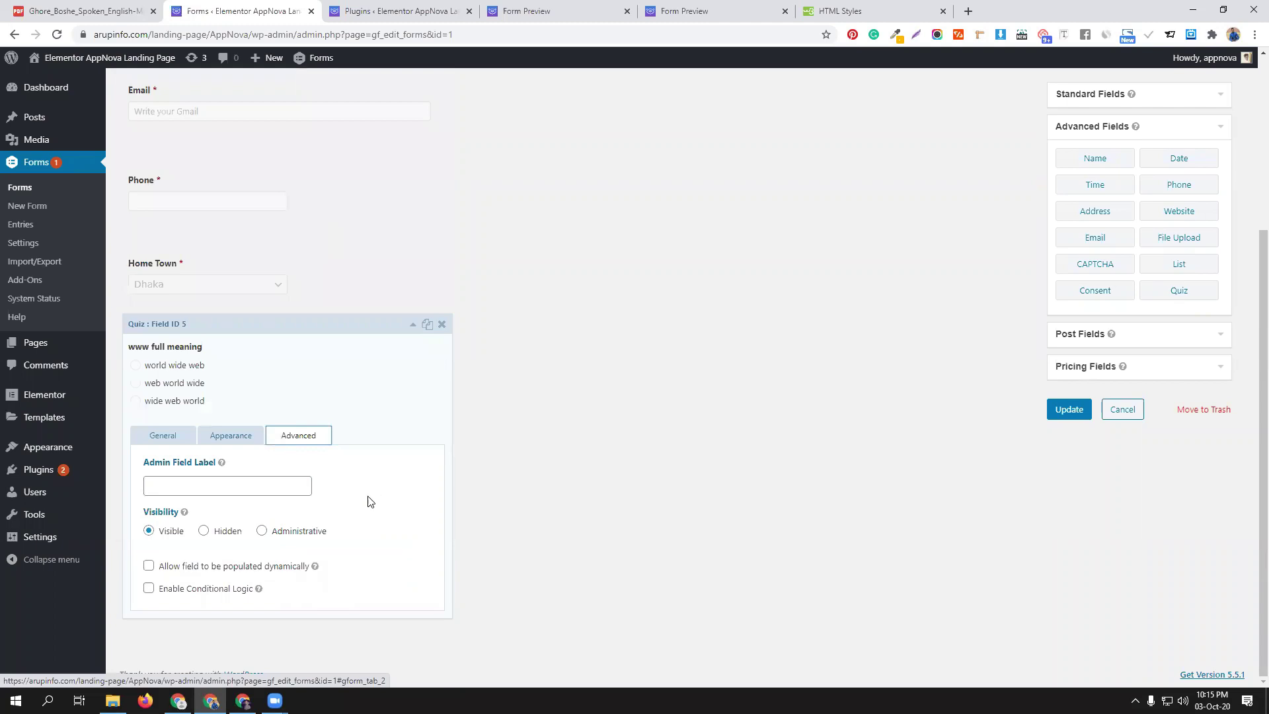
left_click(238, 435)
scroll(400, 489, "down", 1)
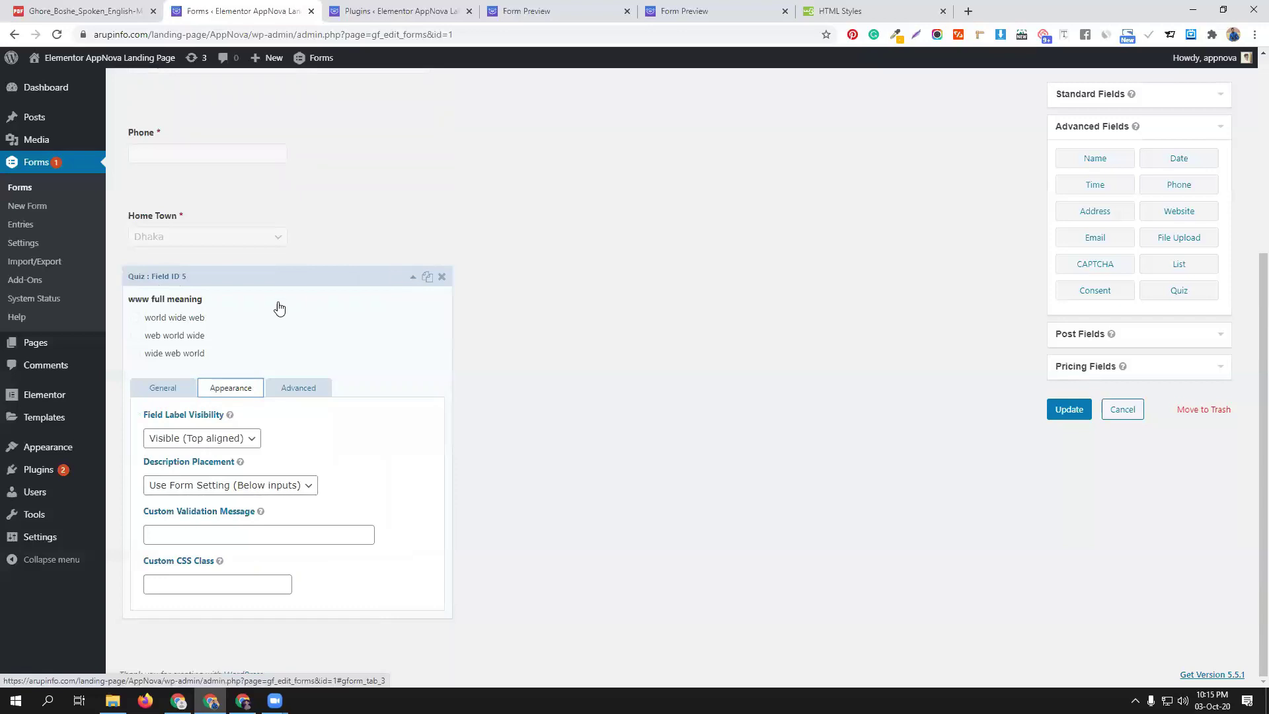
left_click(157, 389)
scroll(310, 423, "down", 4)
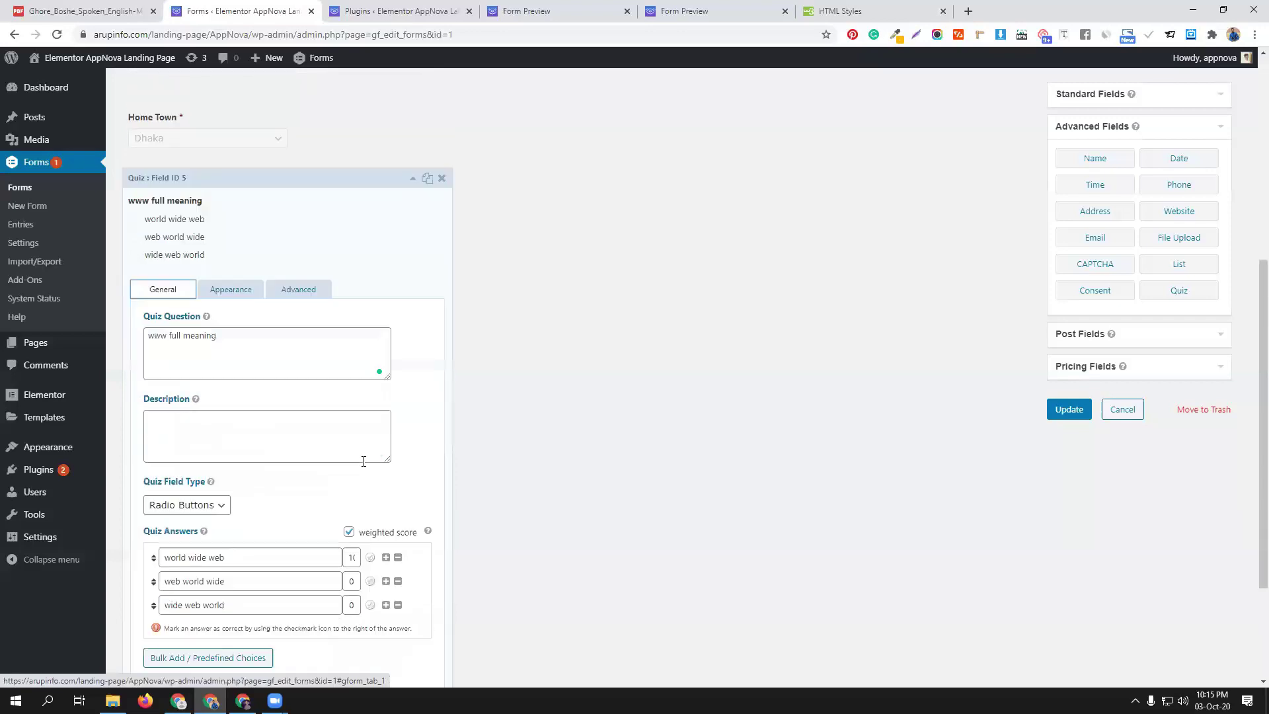
scroll(352, 482, "up", 3)
left_click(427, 212)
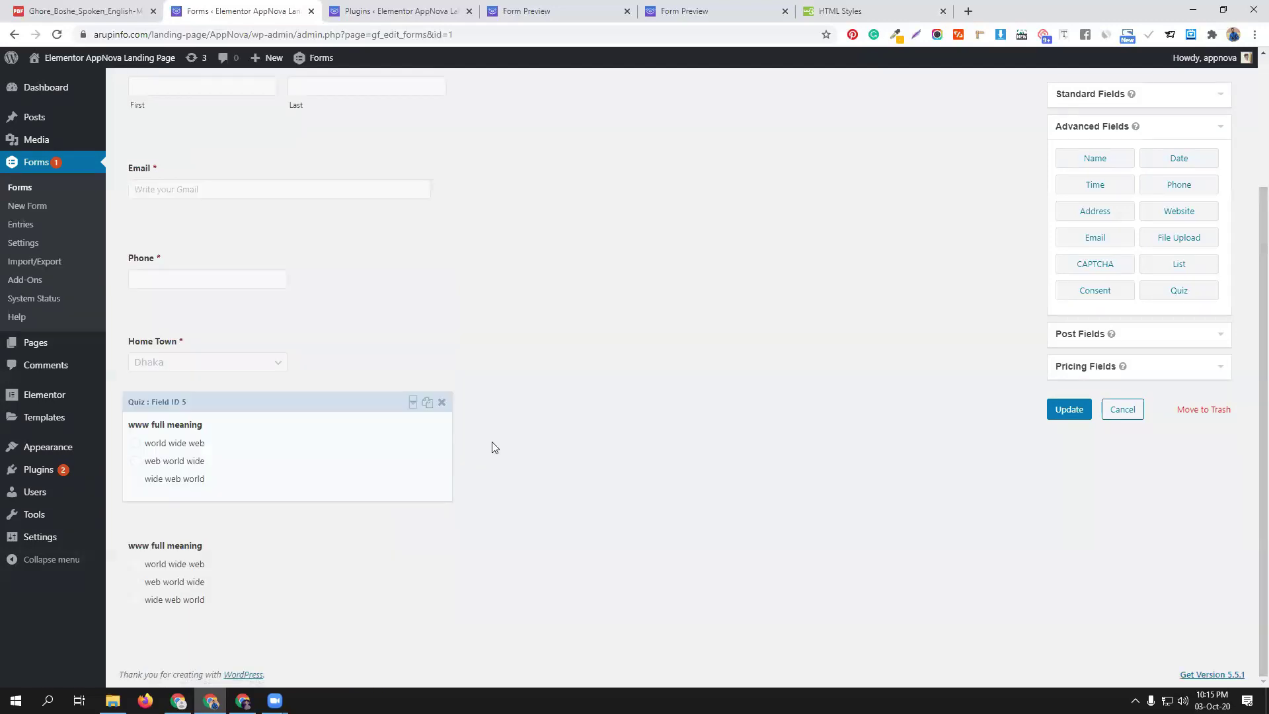
Change the duplicate's question to 'CMBD owner full name' and enter the owner's name as the first answer
left_click(300, 542)
scroll(185, 511, "down", 3)
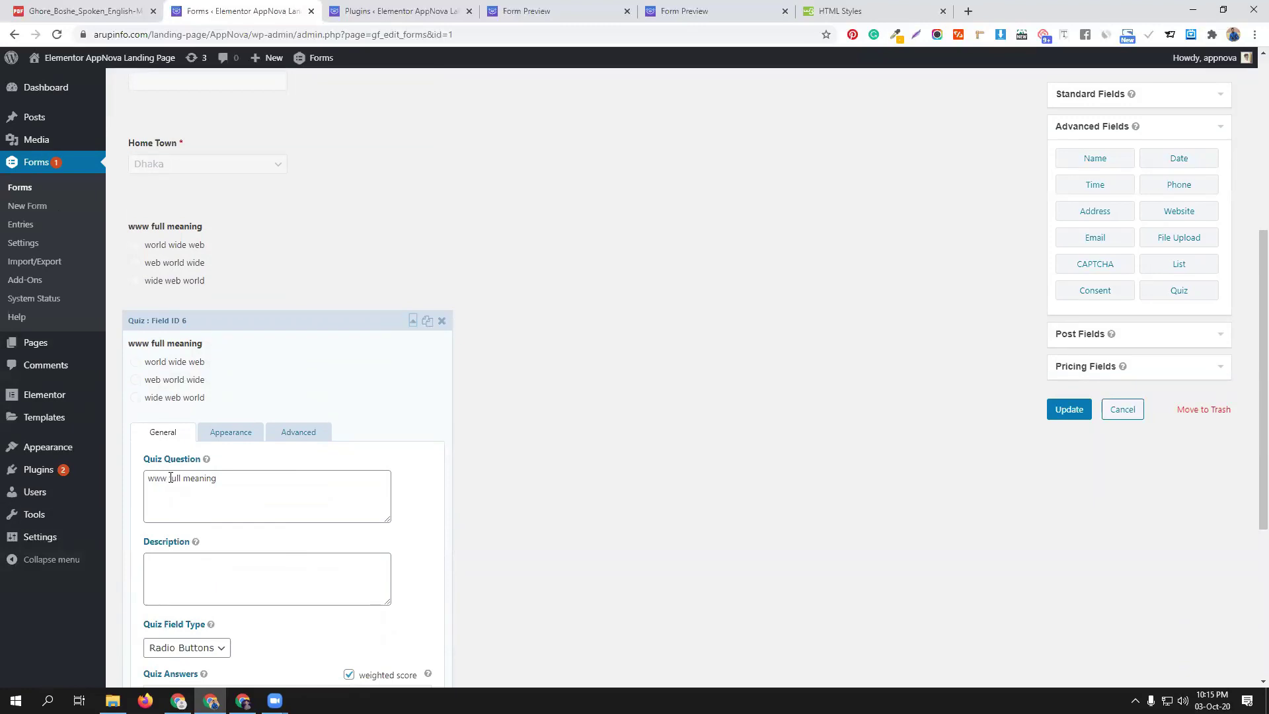
triple_click(171, 477)
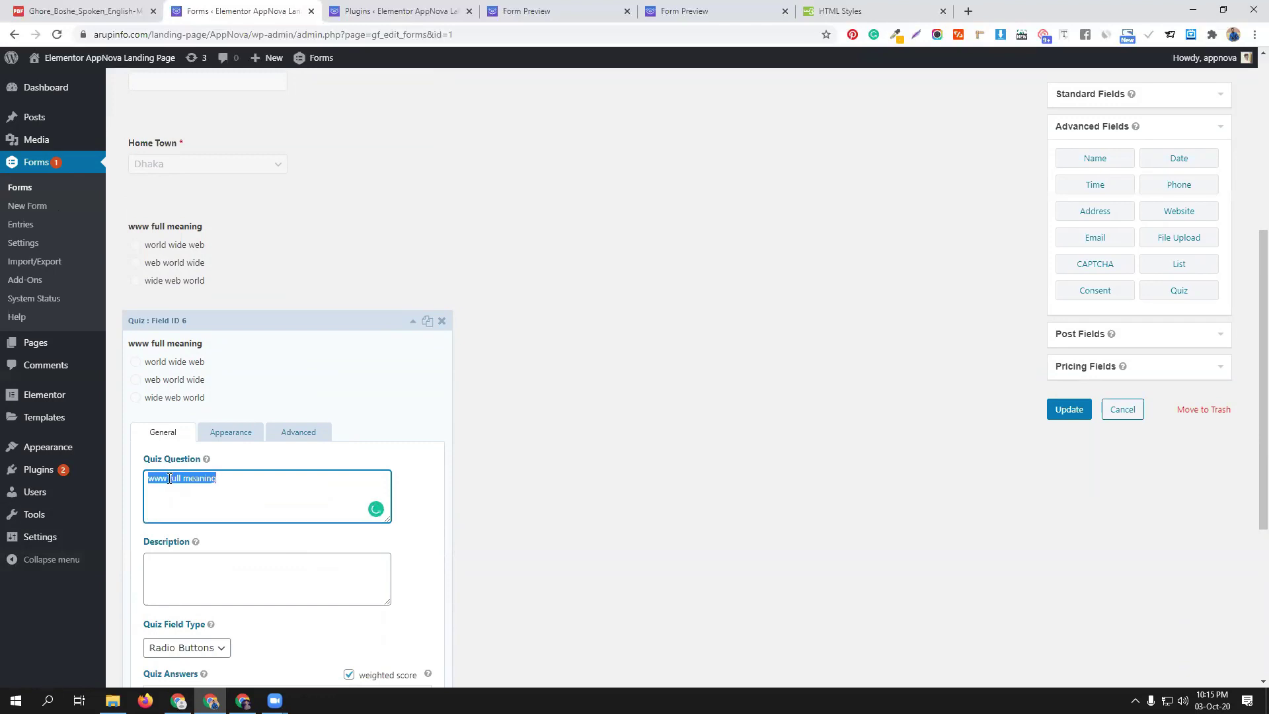
type("CMBD owner")
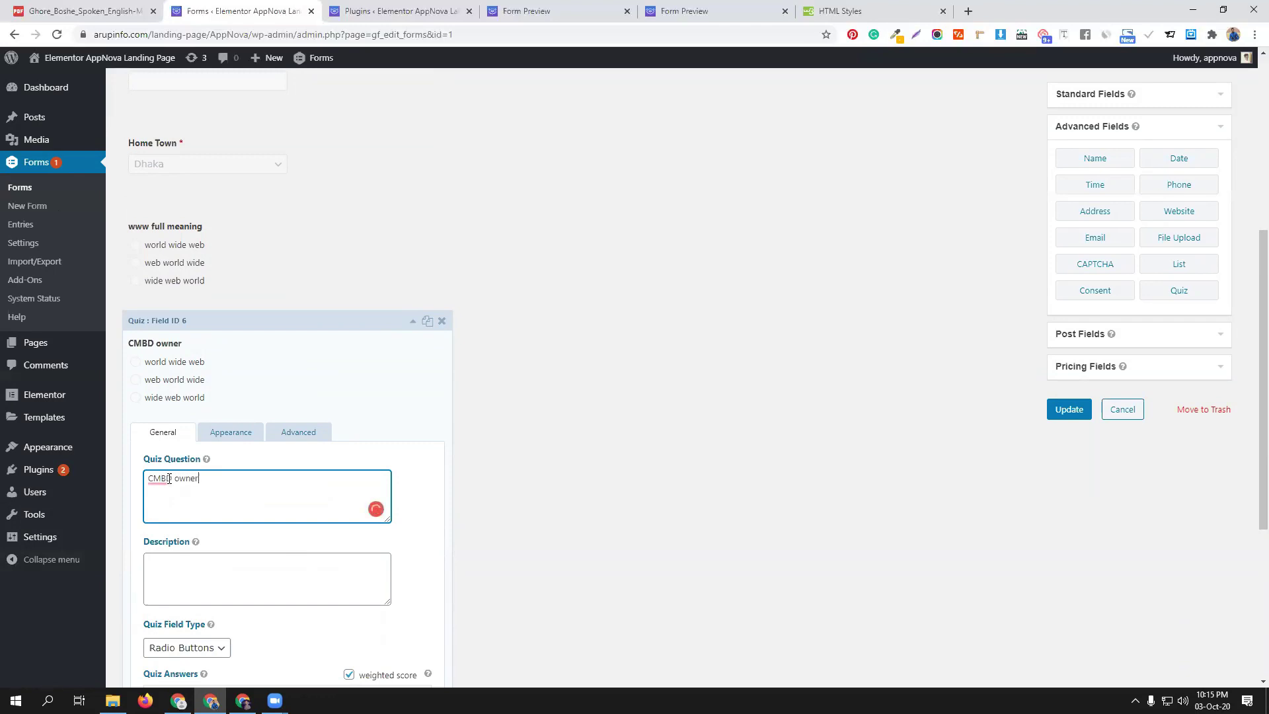
type(" full name")
scroll(261, 522, "down", 2)
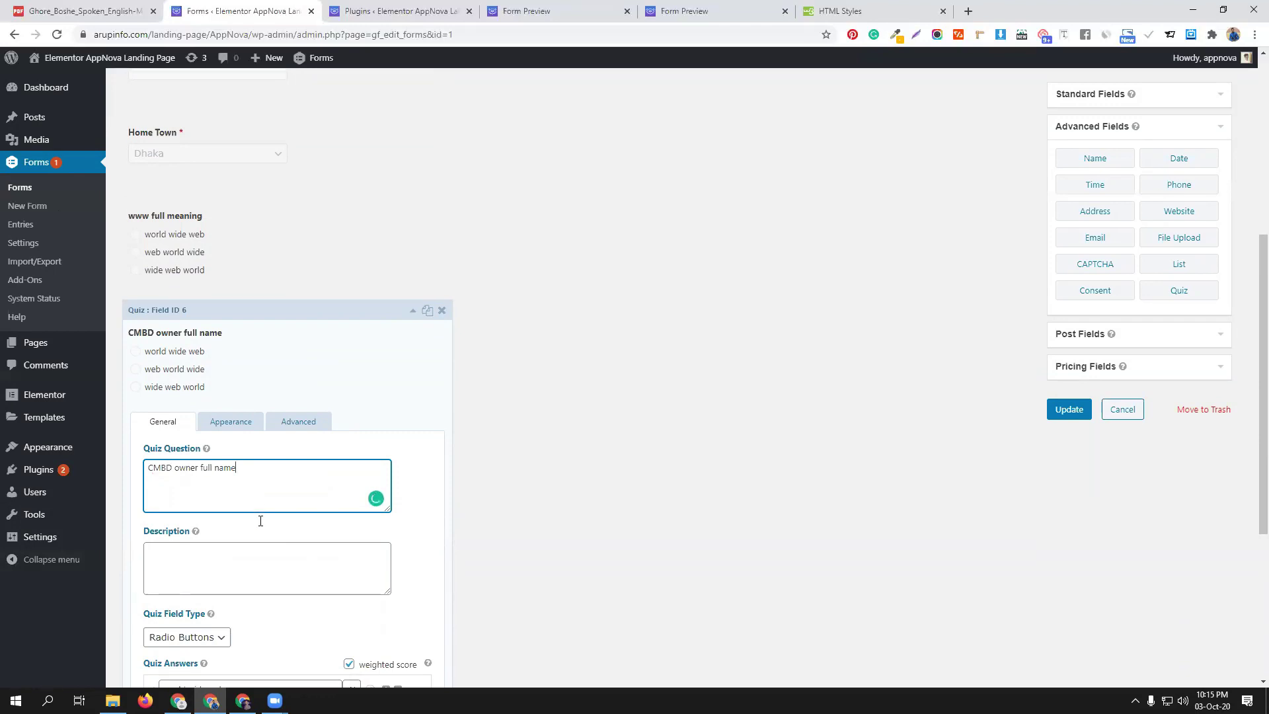
double_click(241, 567)
triple_click(240, 567)
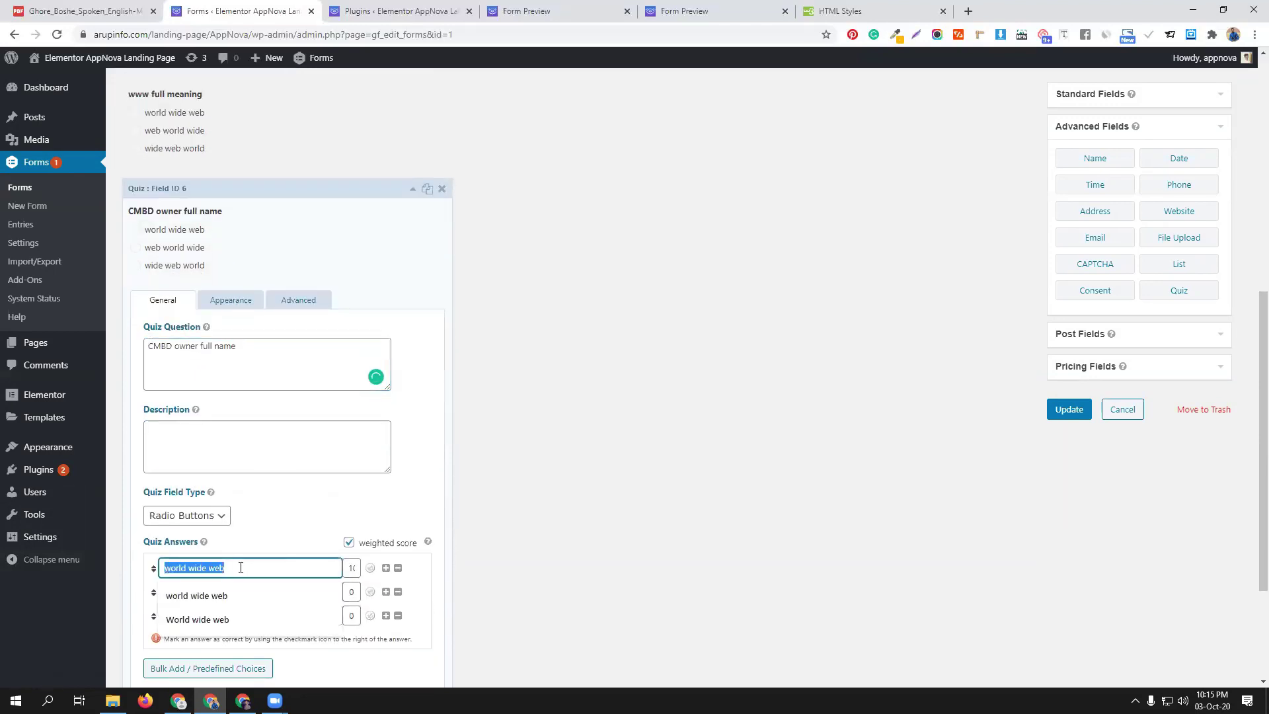
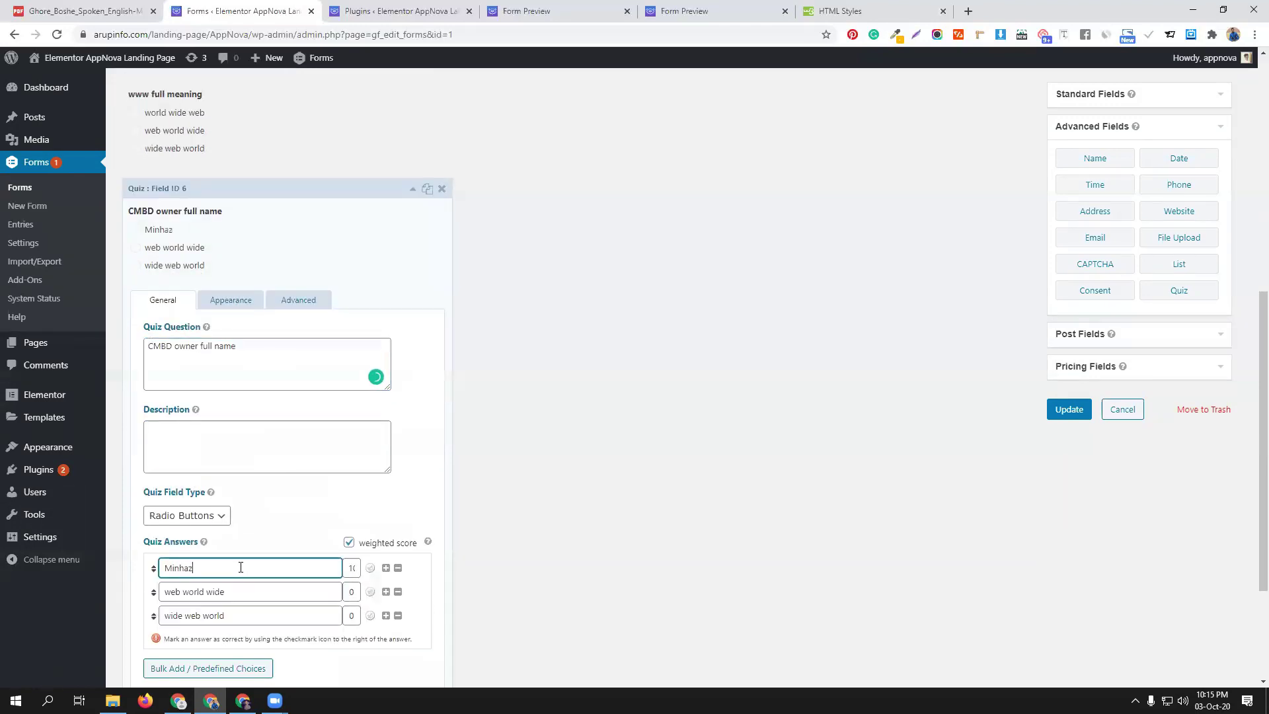
Fill the second and third answers with alternative versions of the owner's full name
triple_click(246, 593)
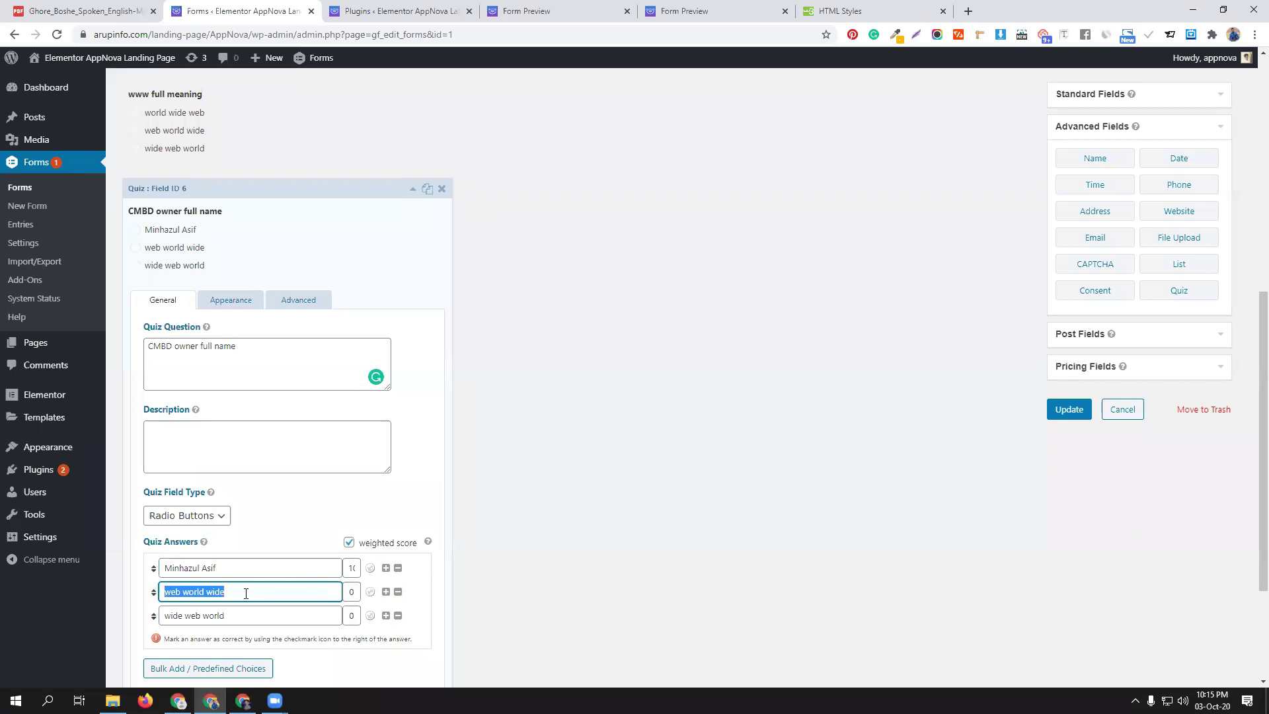
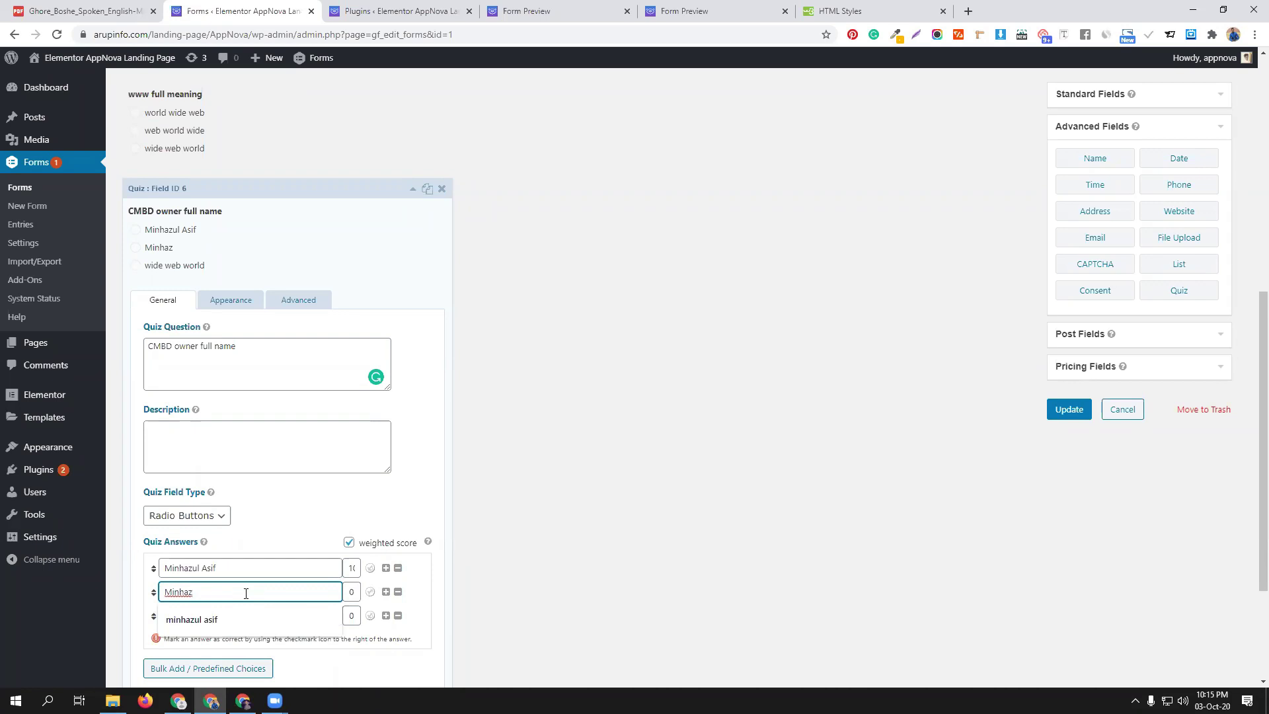
left_click(253, 611)
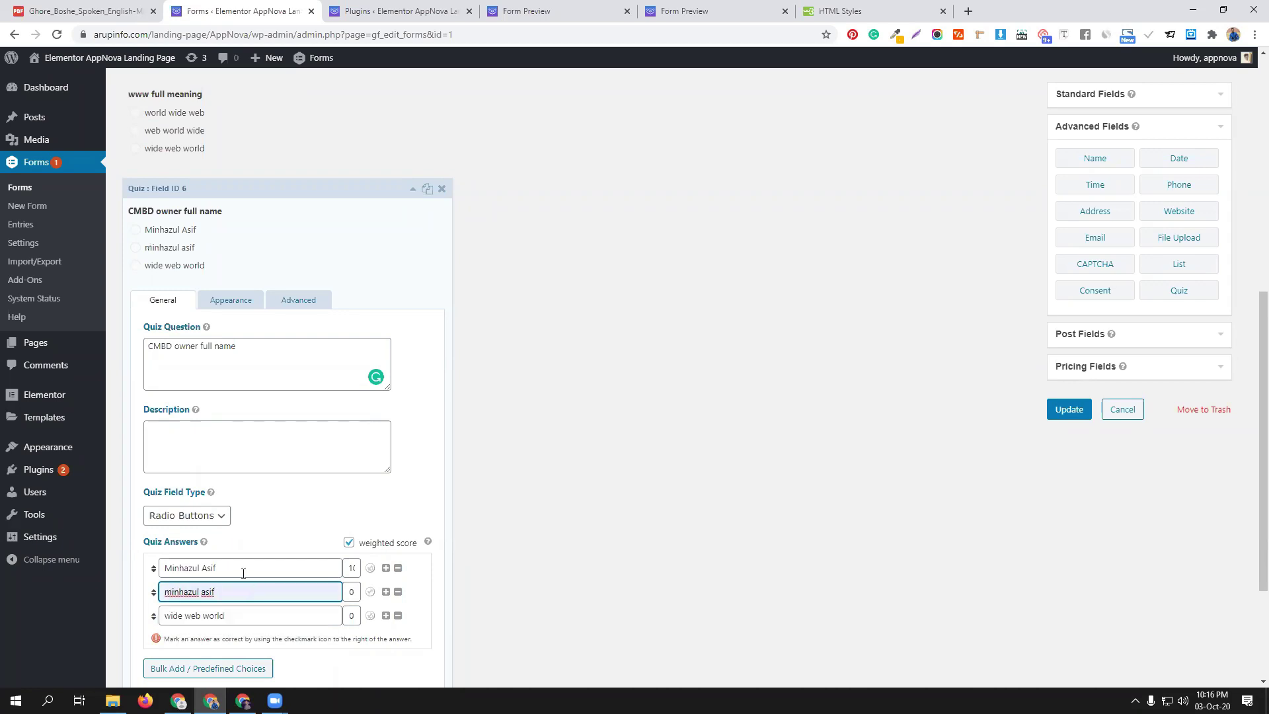
type("islam")
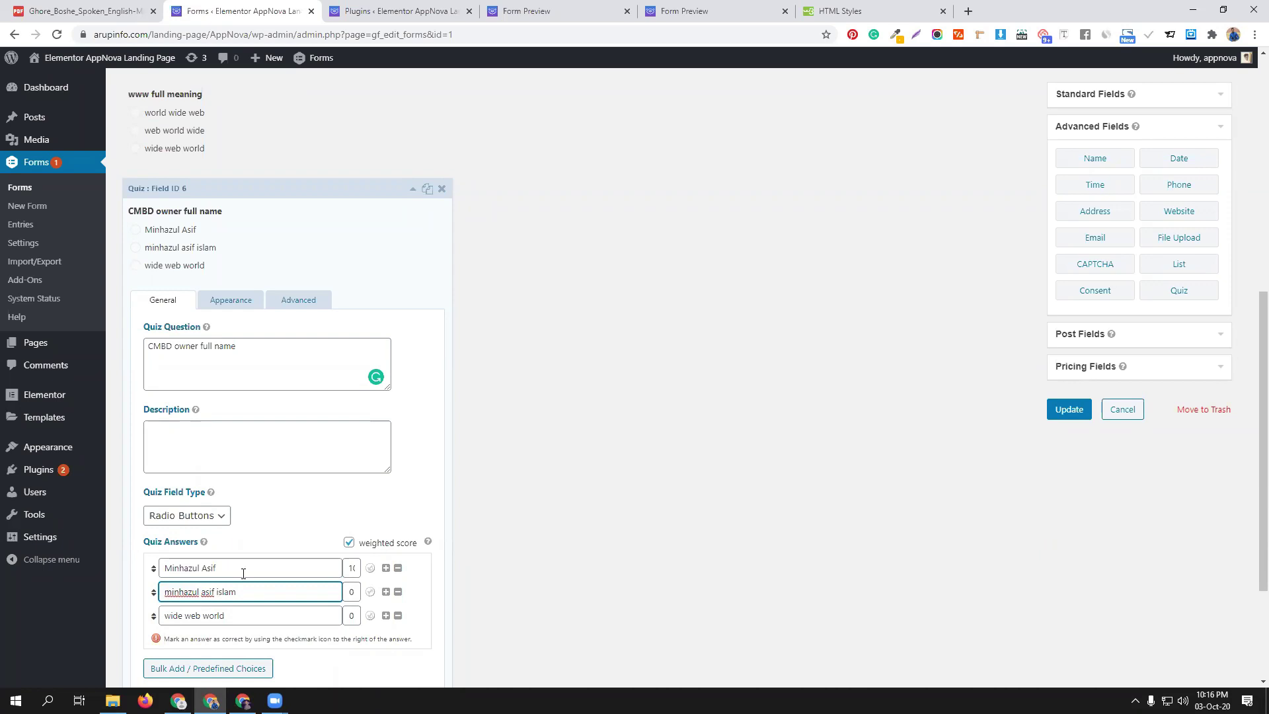
triple_click(230, 616)
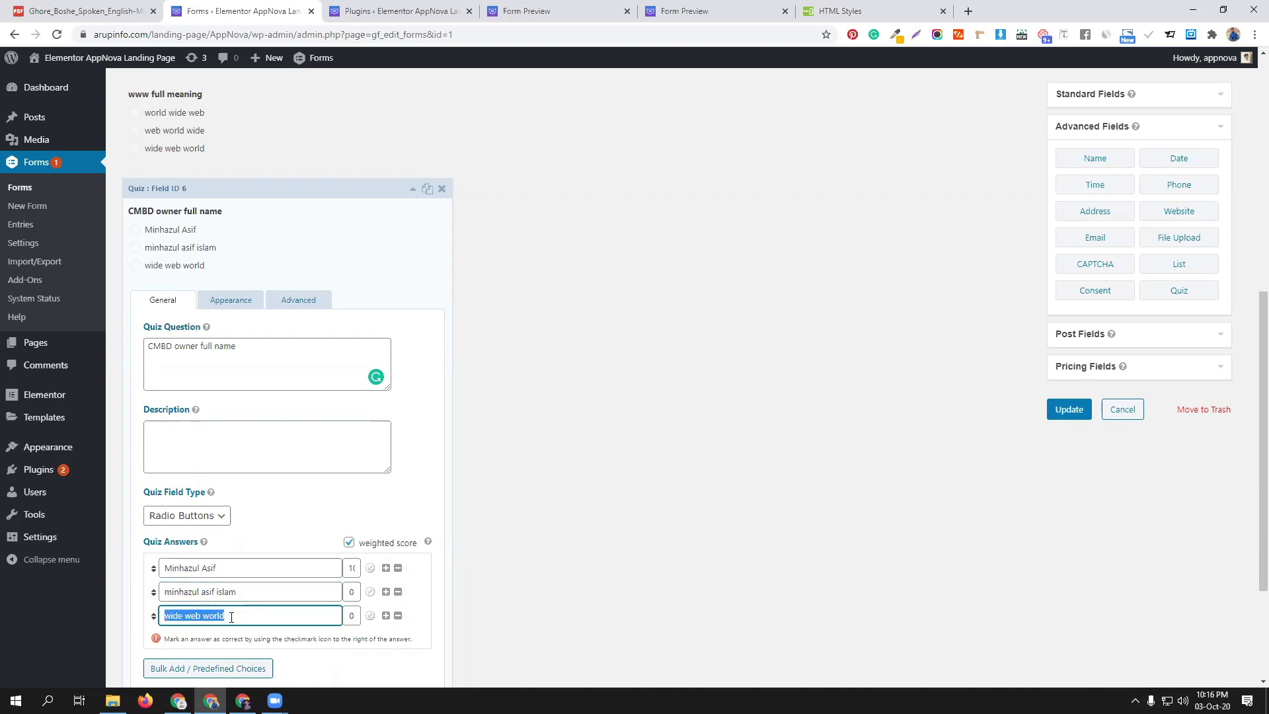
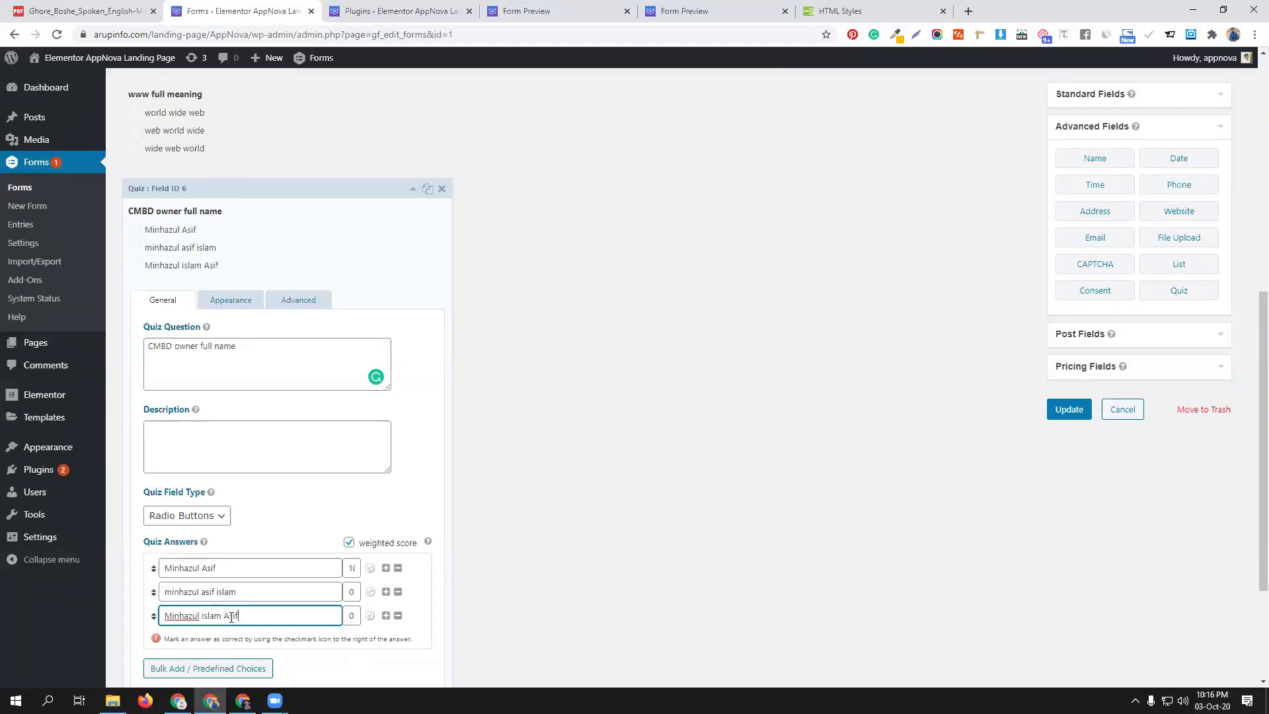
Score the first answer 0 and the third 10, then collapse the question's settings
double_click(345, 568)
type("0")
left_click(351, 614)
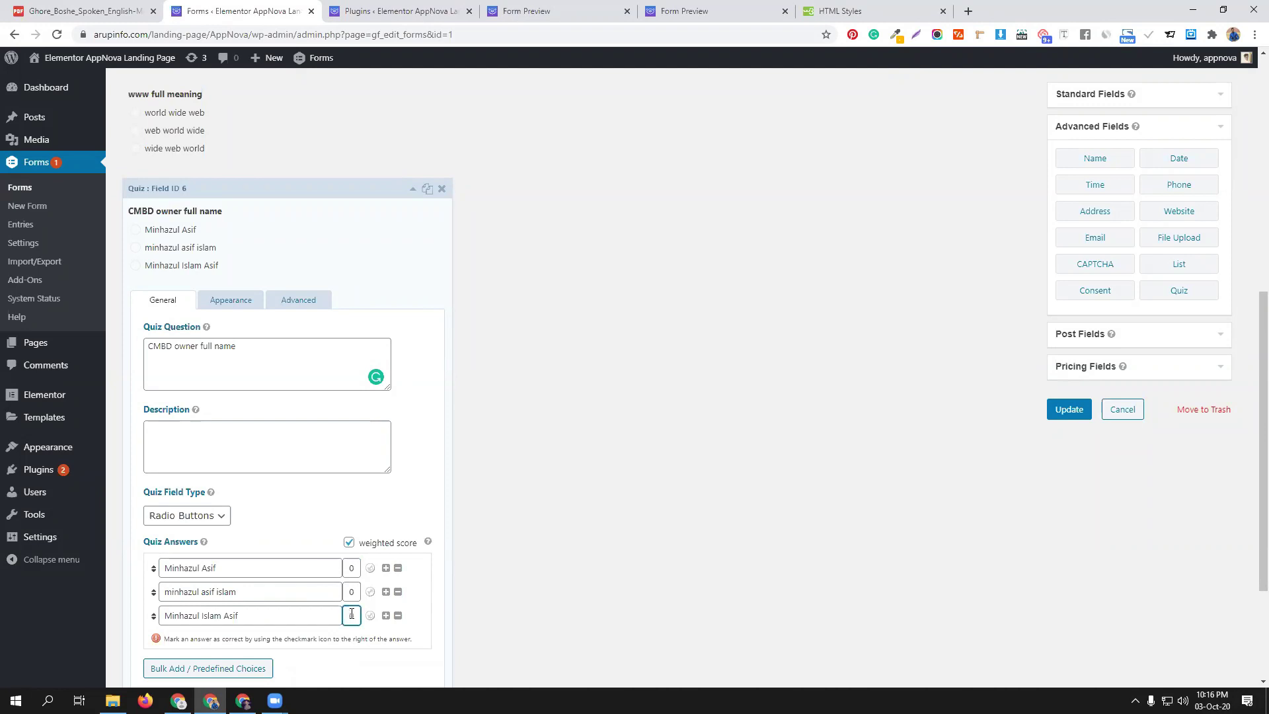
type("10")
left_click(339, 192)
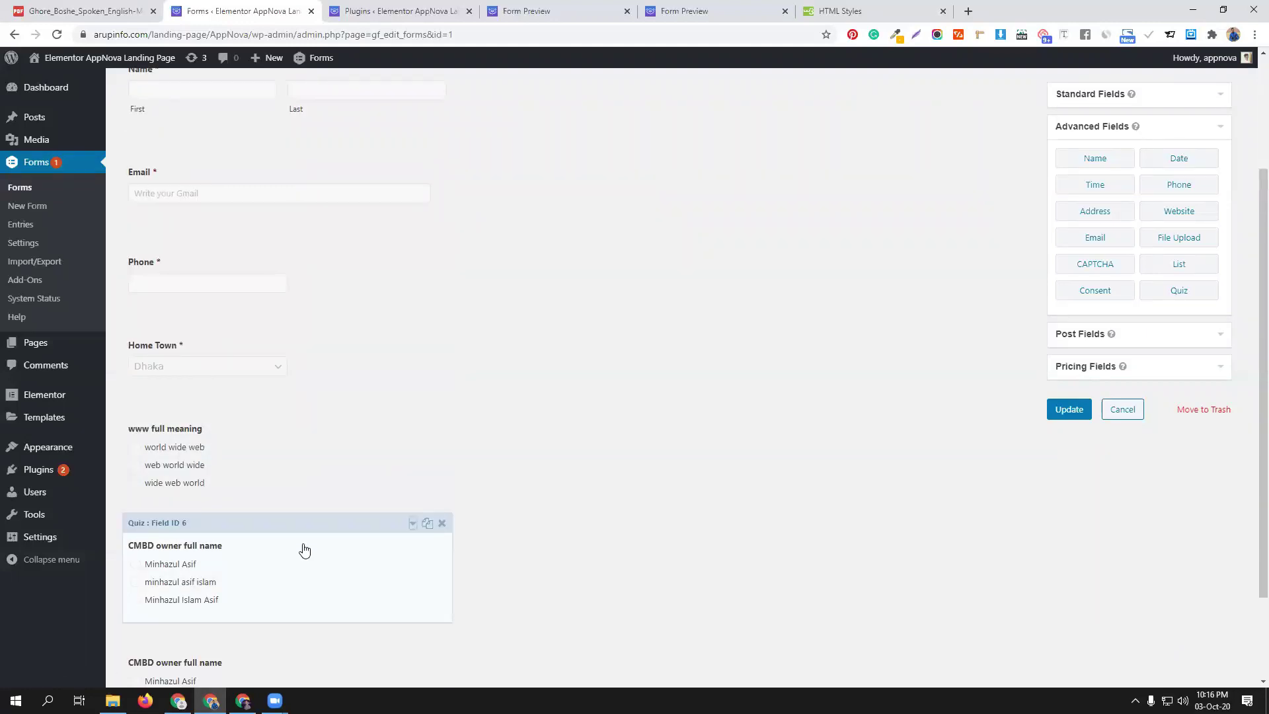
scroll(300, 545, "down", 2)
Change the copied question's text to 'CMBD 70 batch CR name'
left_click(286, 526)
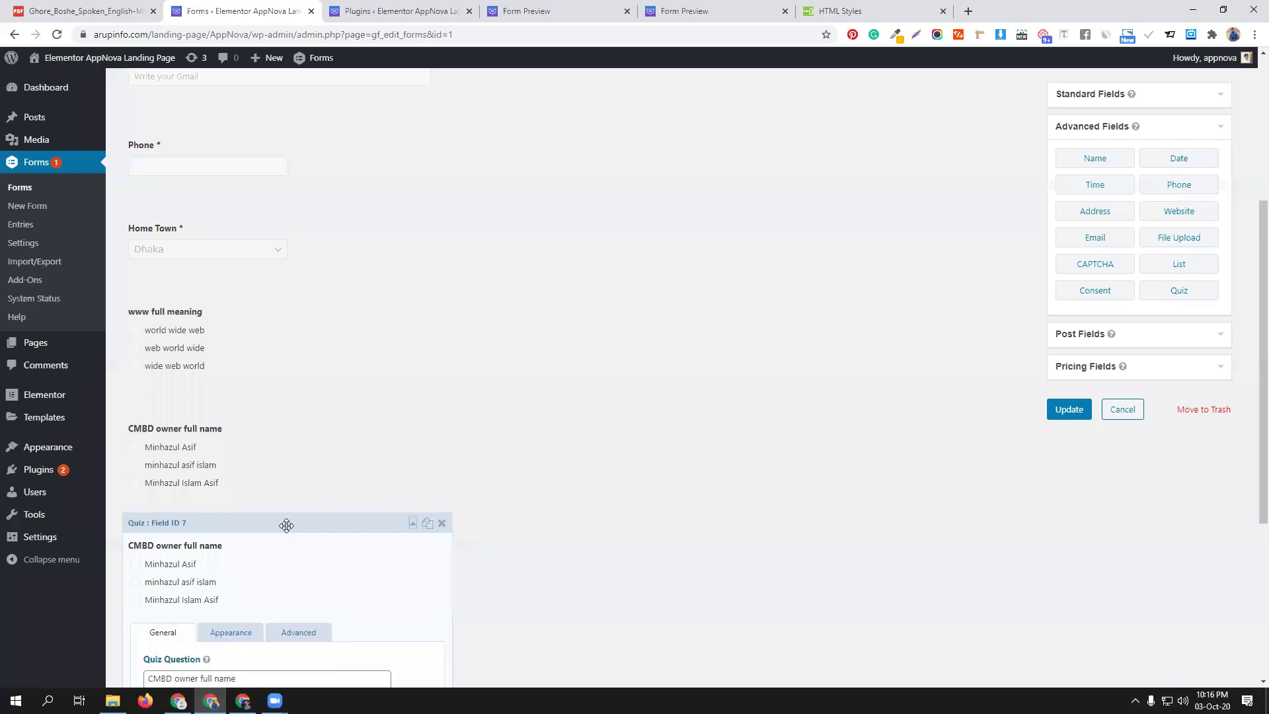
scroll(264, 569, "down", 4)
left_click_drag(174, 415, 311, 419)
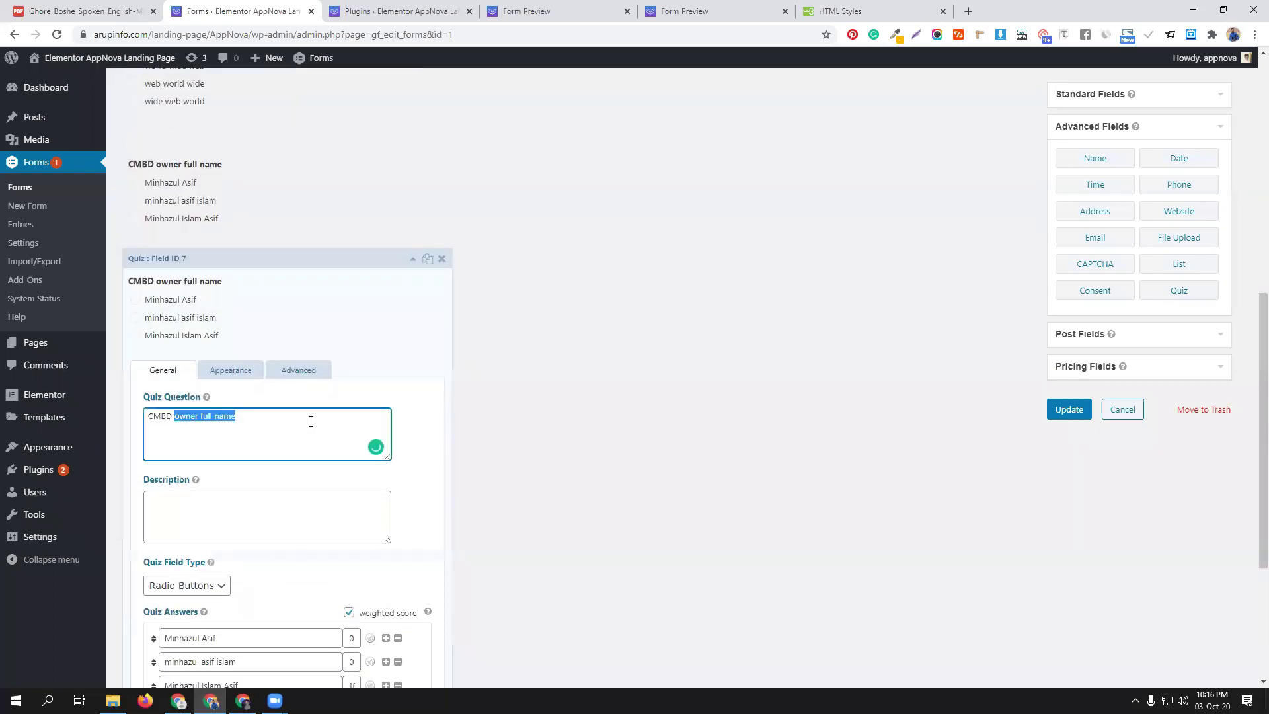
type("70 batch CR")
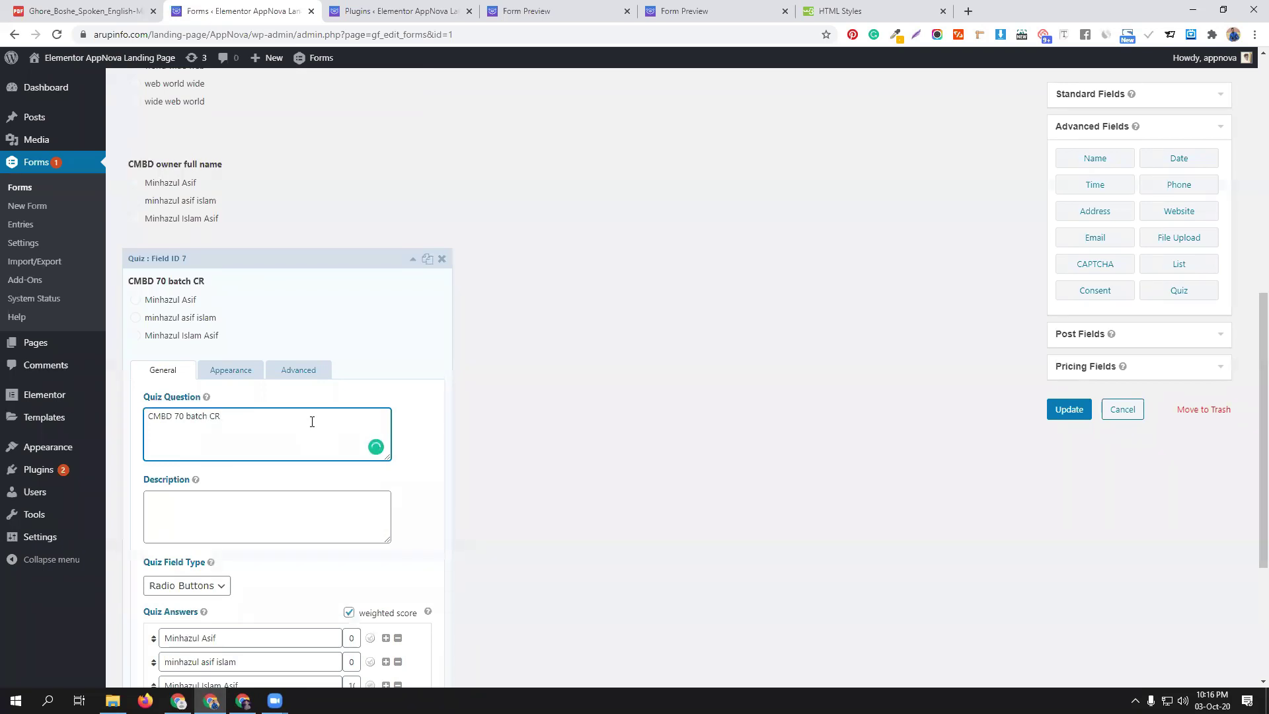
type(" name")
scroll(278, 498, "down", 3)
Replace the three answers with three new student-name options
triple_click(238, 441)
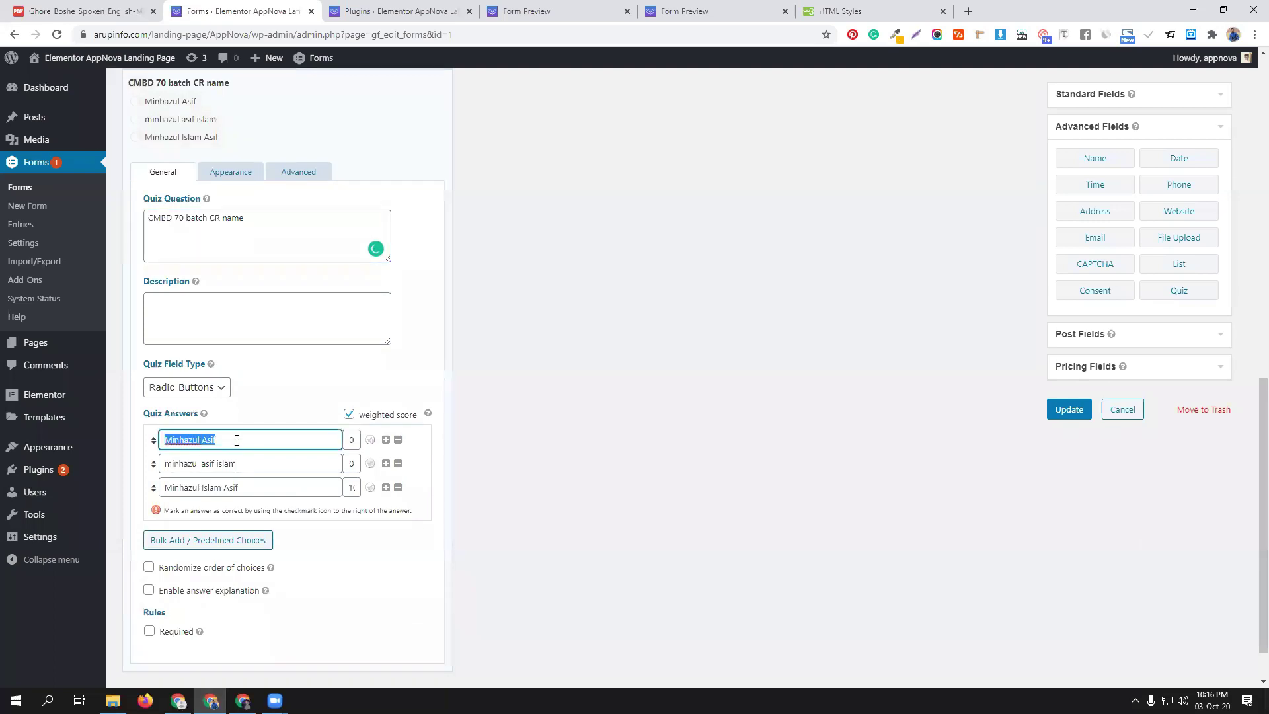
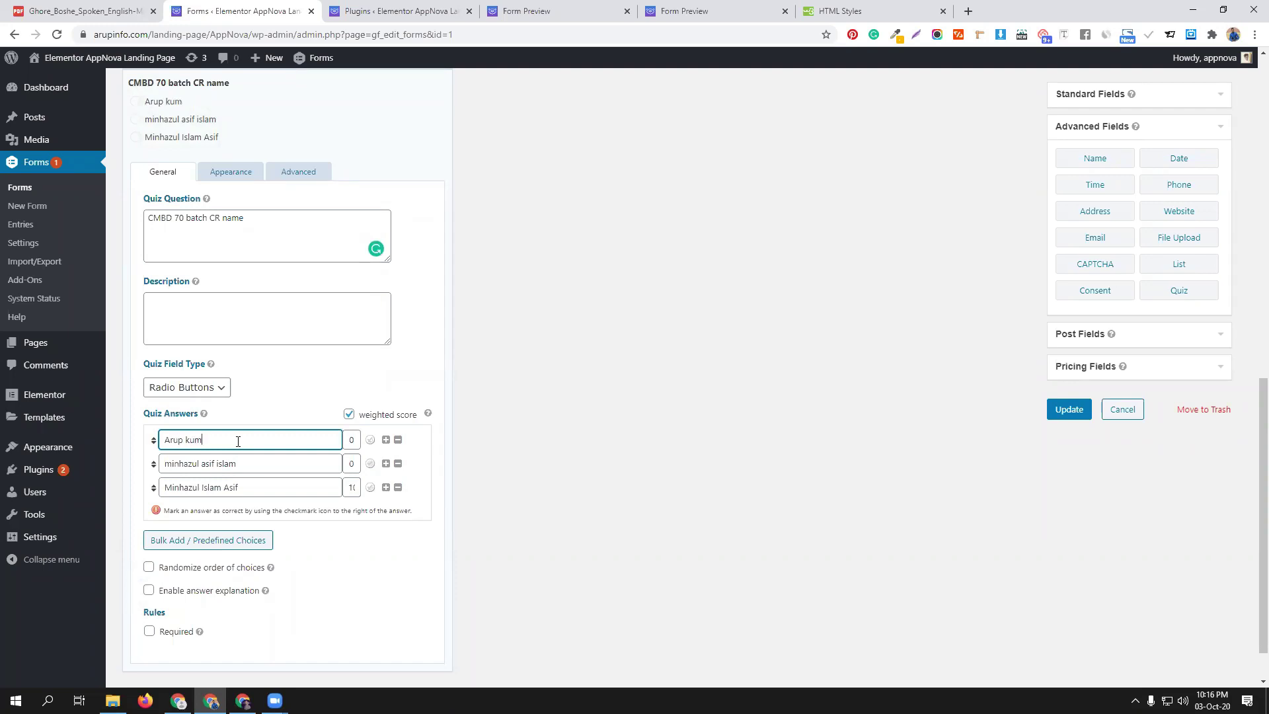
triple_click(237, 461)
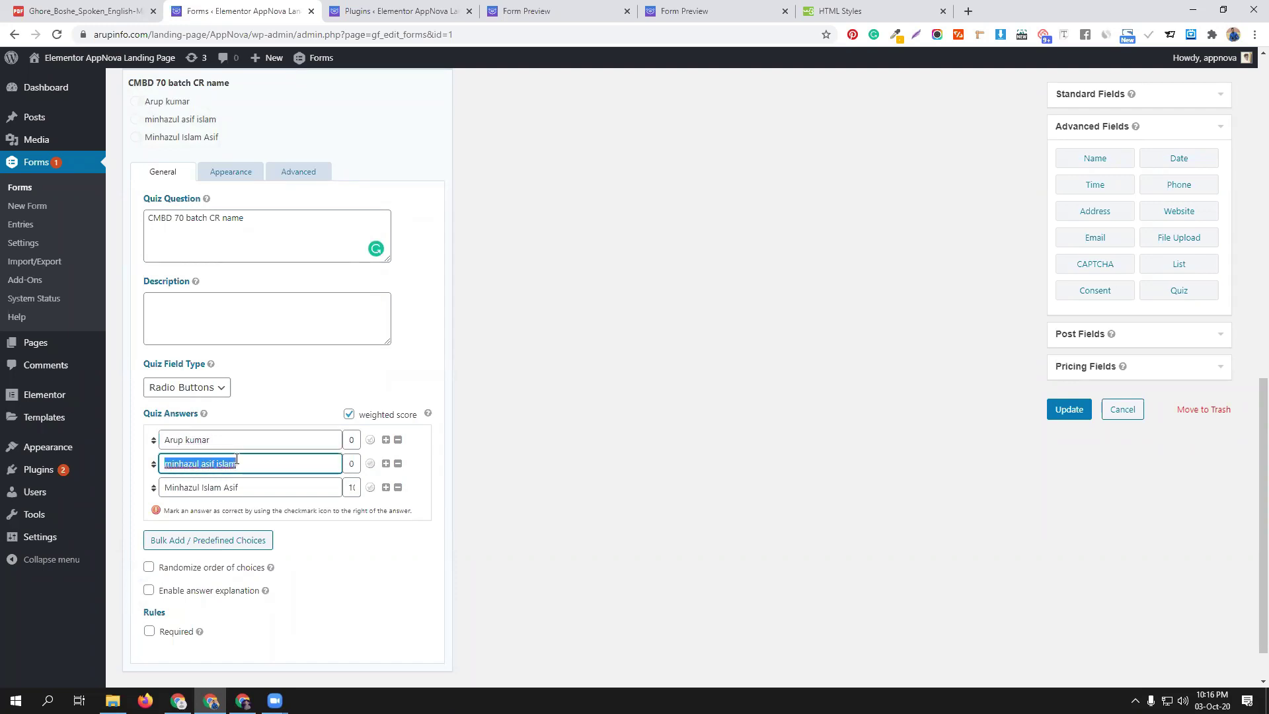
type("mehe")
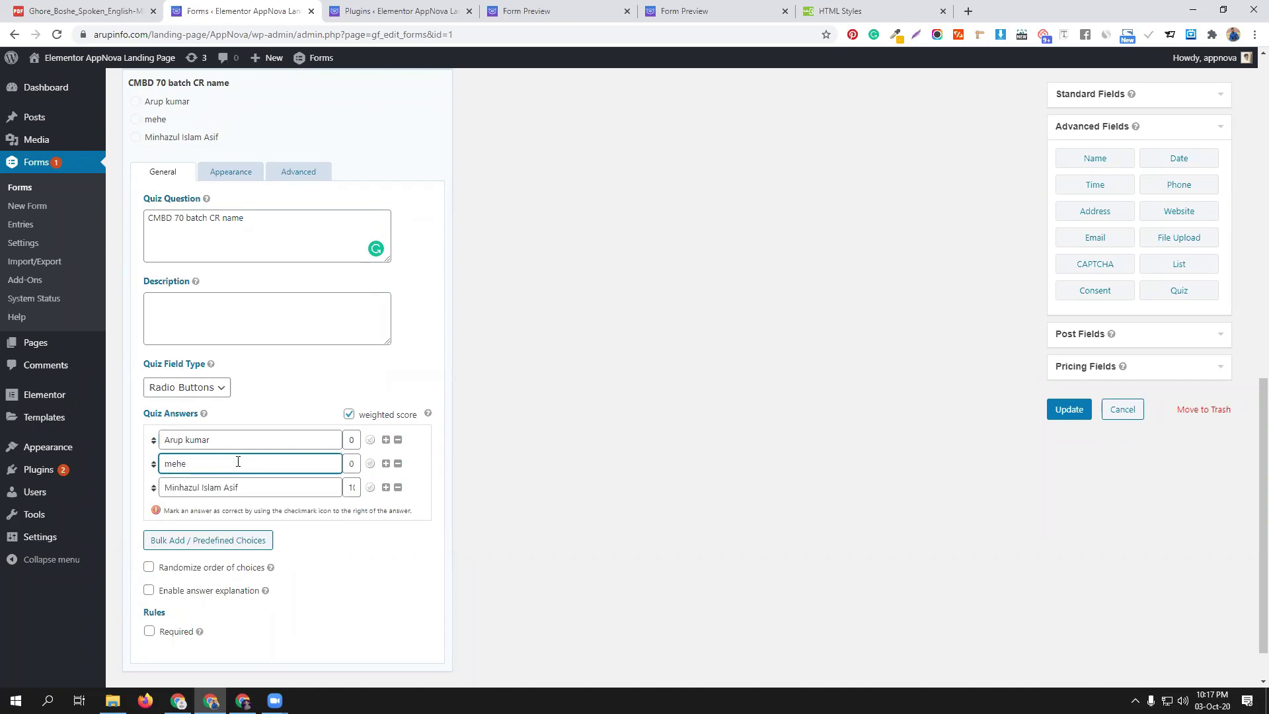
type("di")
triple_click(267, 494)
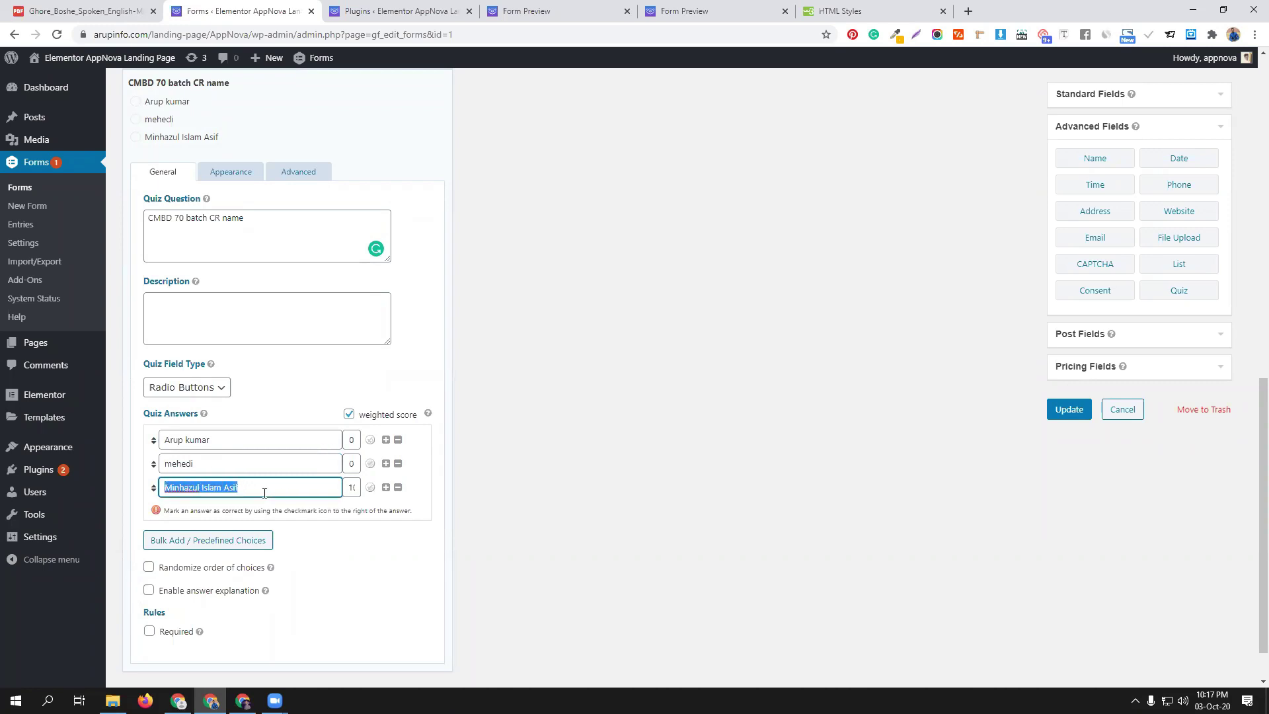
type("shohan")
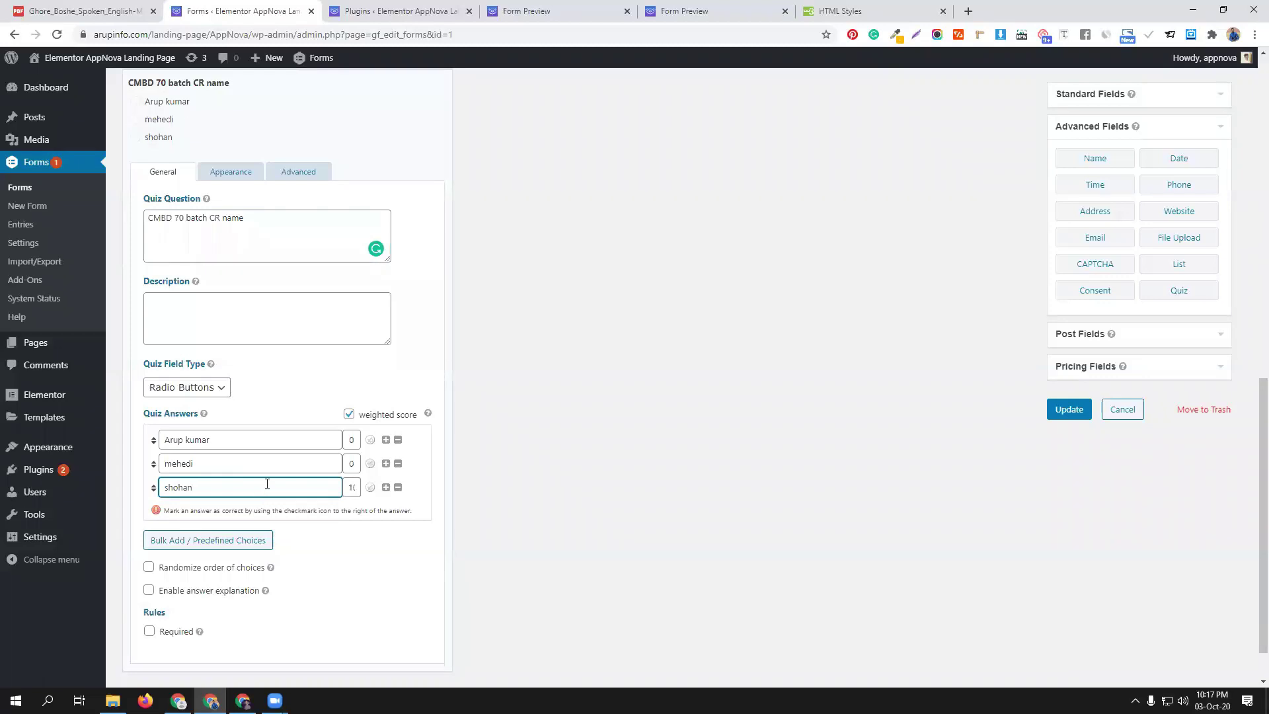
Adjust the answer scores, setting the second and third answers to 0
left_click(351, 462)
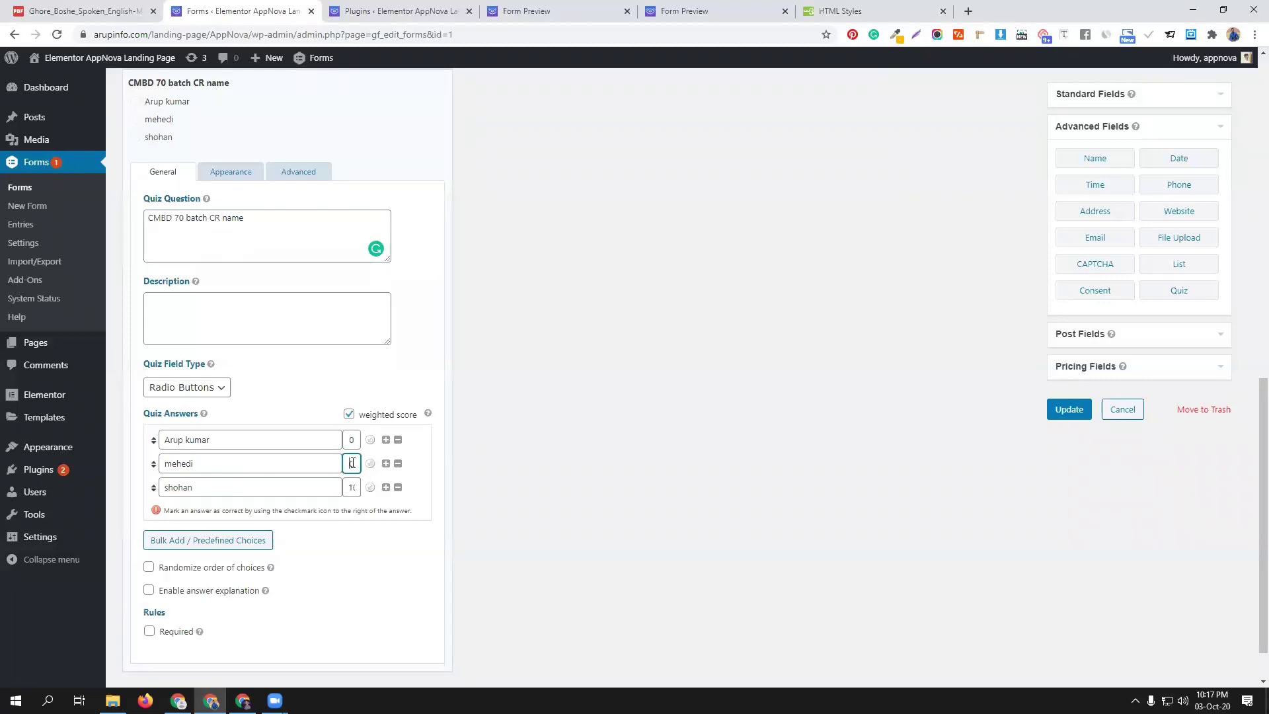
left_click(350, 489)
type("0")
left_click(354, 463)
type("0")
left_click(349, 441)
Collapse the question's settings and update the form
scroll(377, 542, "down", 1)
scroll(377, 544, "up", 5)
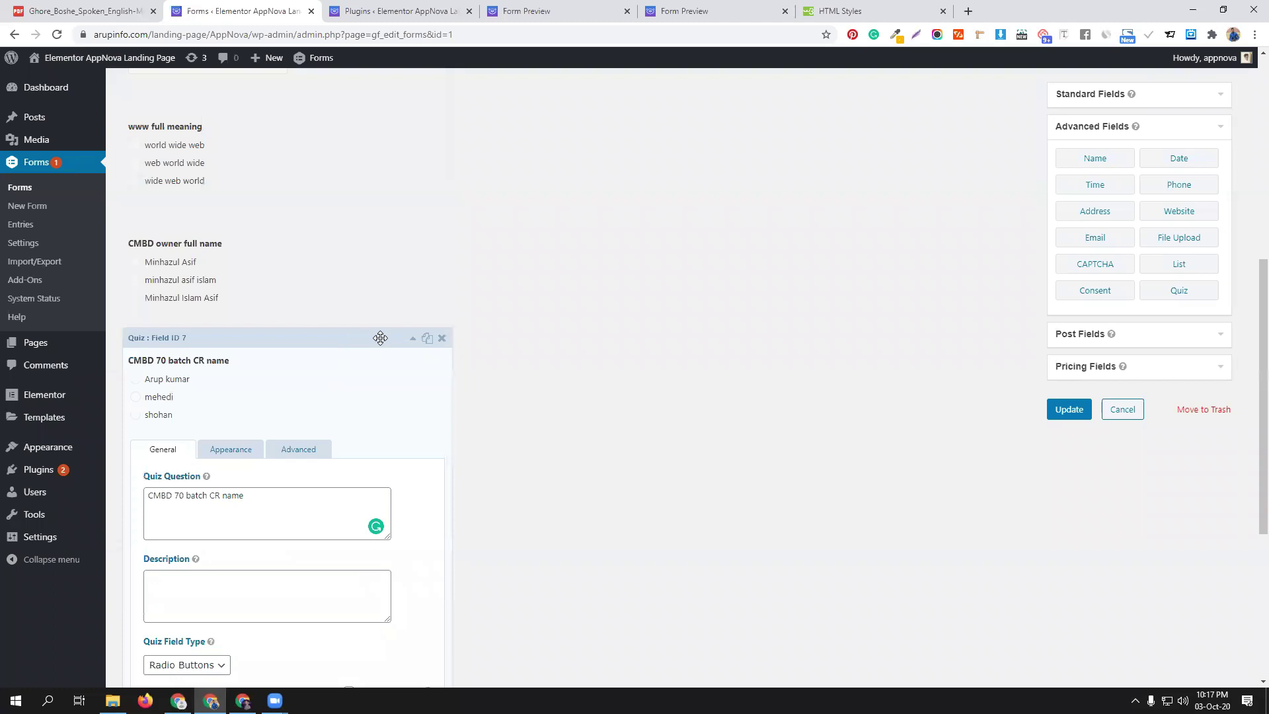
left_click(349, 345)
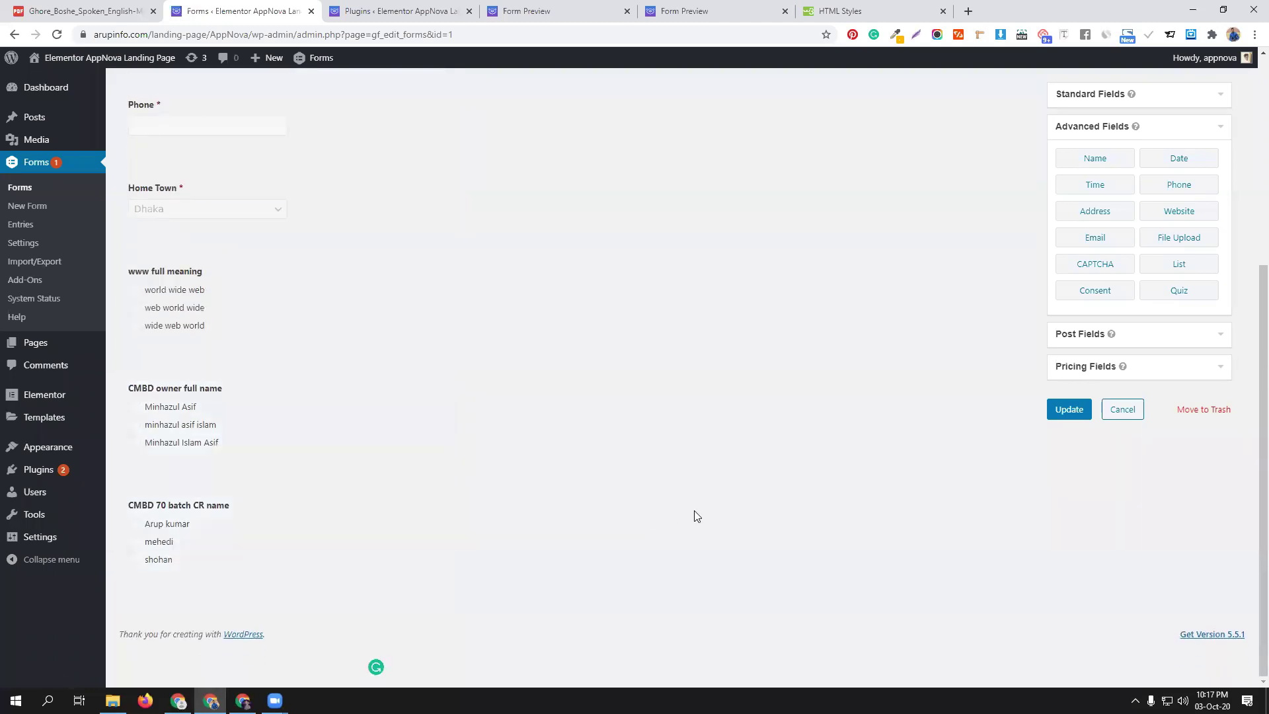
left_click(1069, 410)
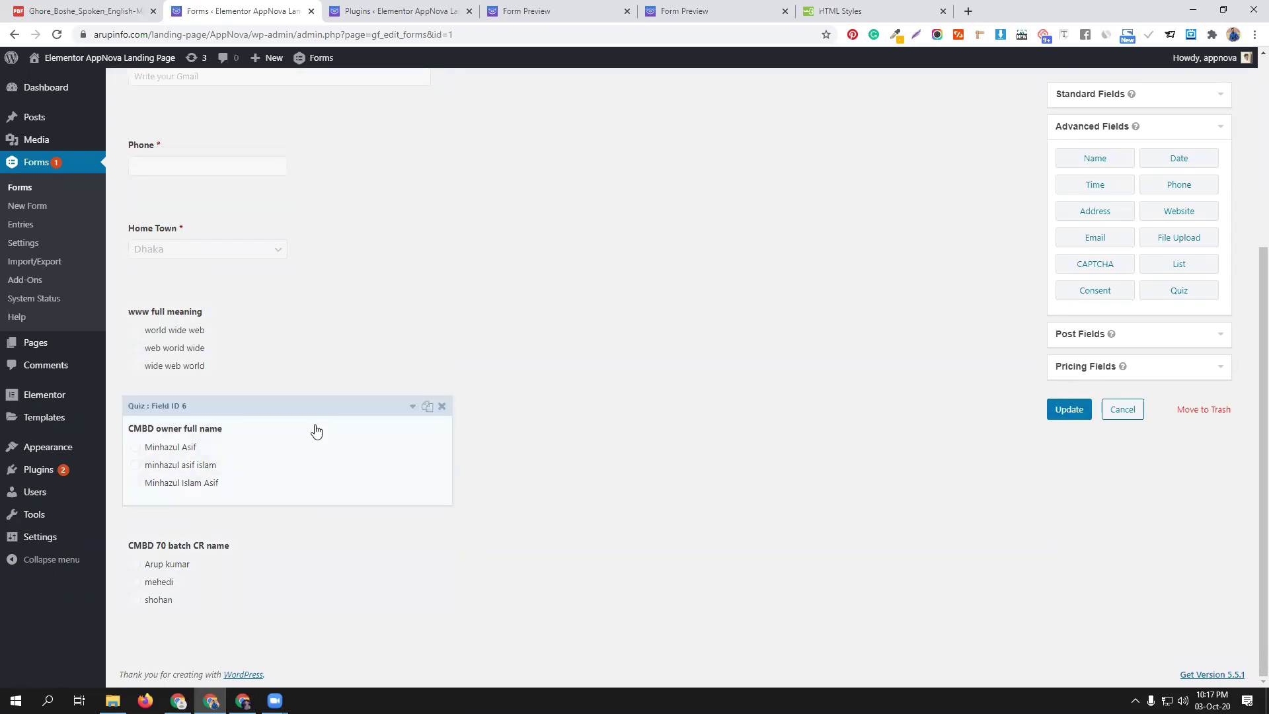
left_click(1069, 409)
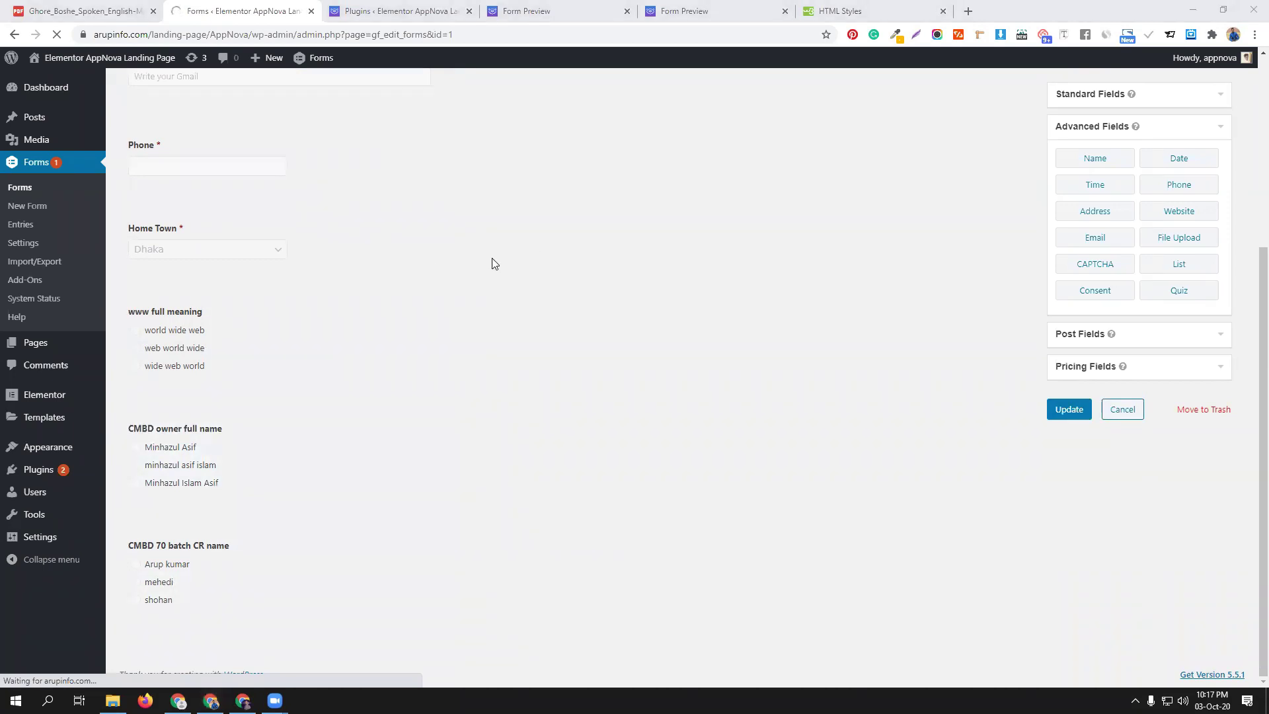
Close both old Form Preview tabs and open a fresh preview of cmbd70
left_click(627, 13)
left_click(627, 14)
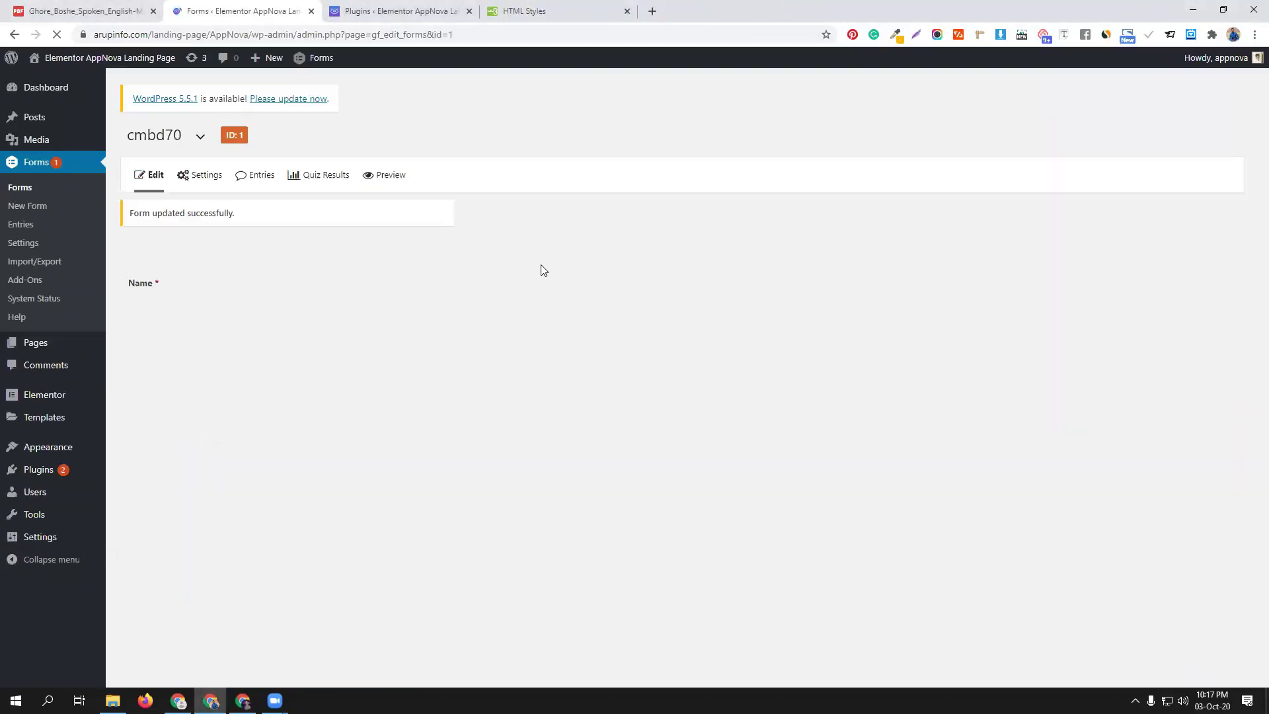
left_click(384, 176)
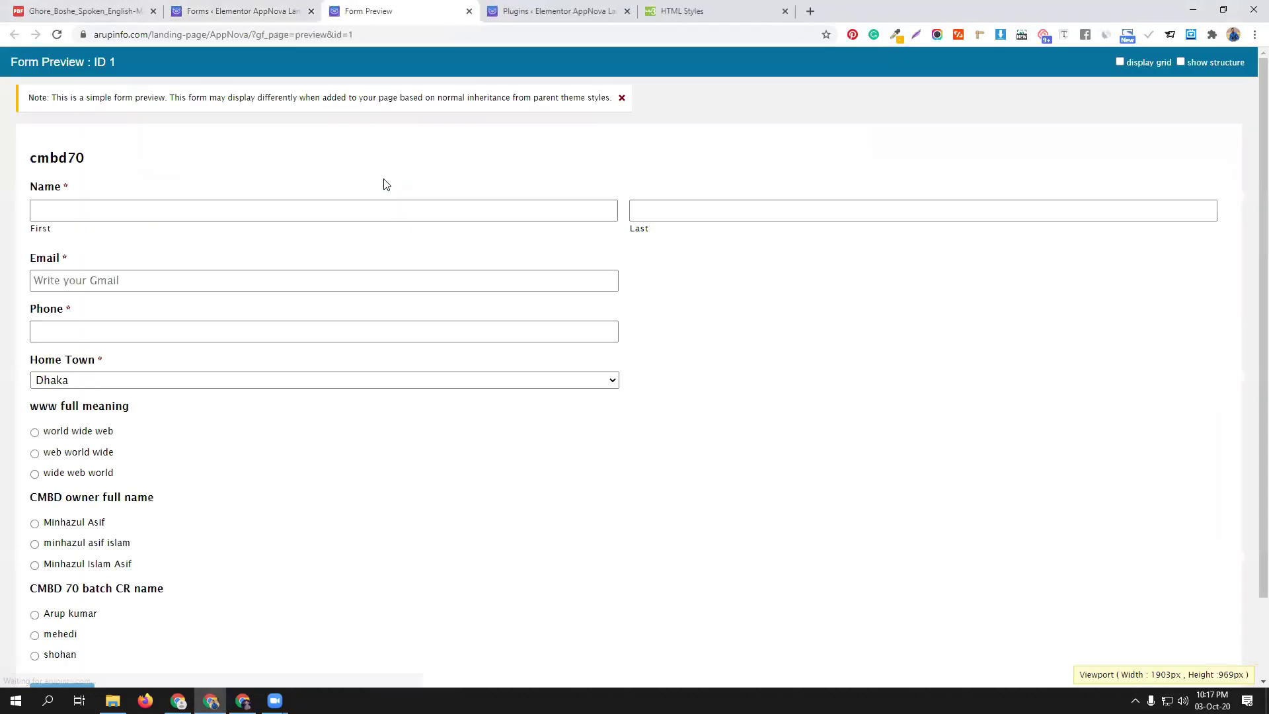
scroll(295, 439, "down", 2)
Autofill first name, last name, email and phone from saved entries
left_click(104, 116)
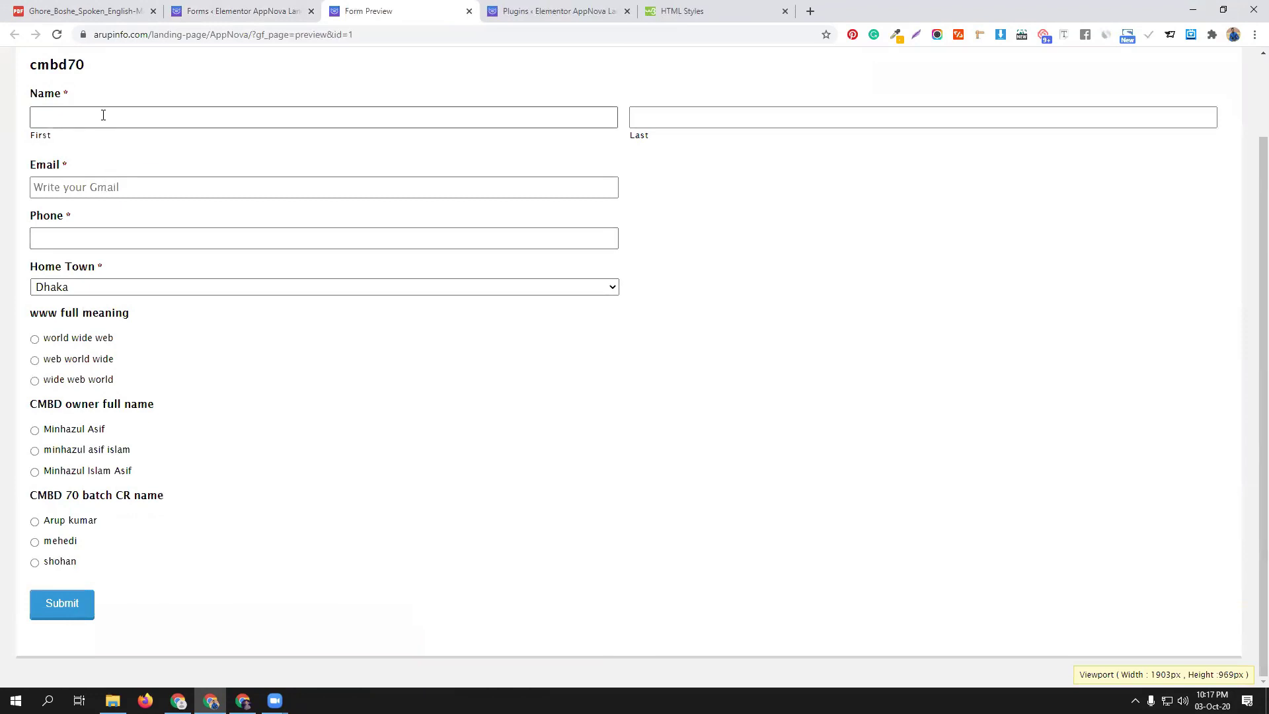
left_click(87, 146)
left_click(694, 112)
left_click(668, 159)
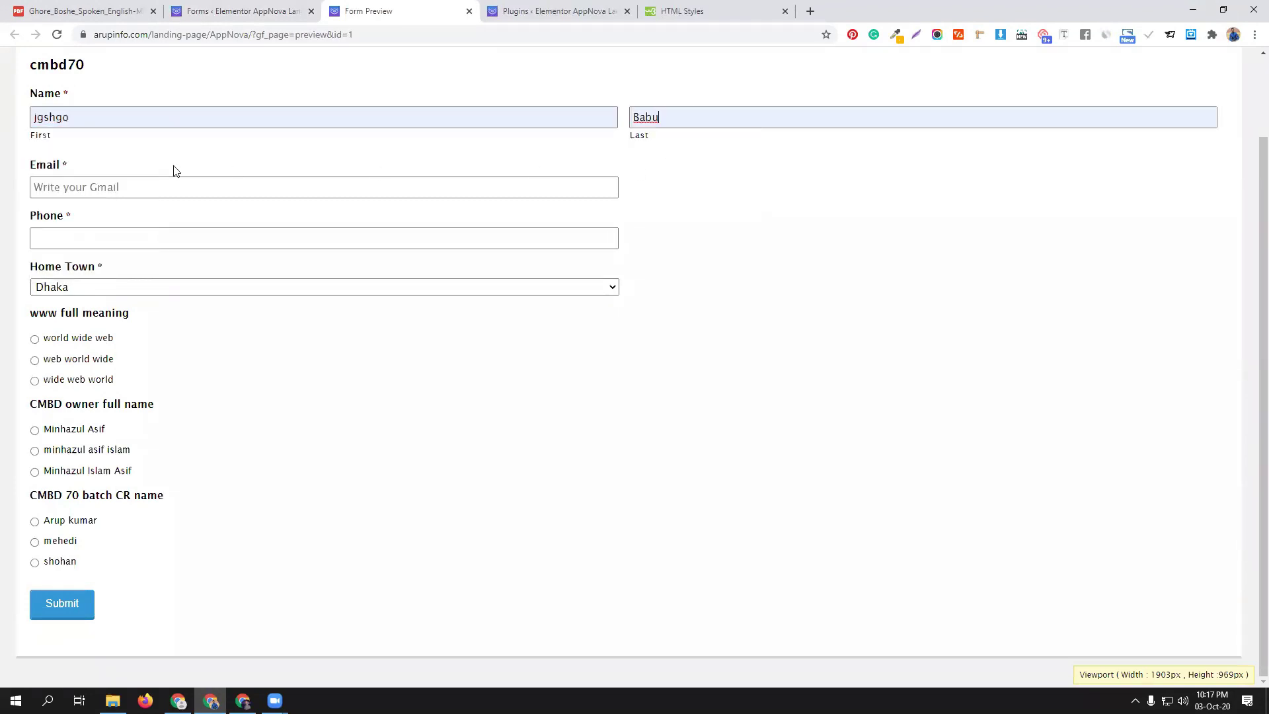
left_click(132, 187)
left_click(102, 216)
left_click(99, 238)
left_click(78, 268)
Answer 'world wide web' and the first owner and CR options, then submit the quiz
left_click(66, 339)
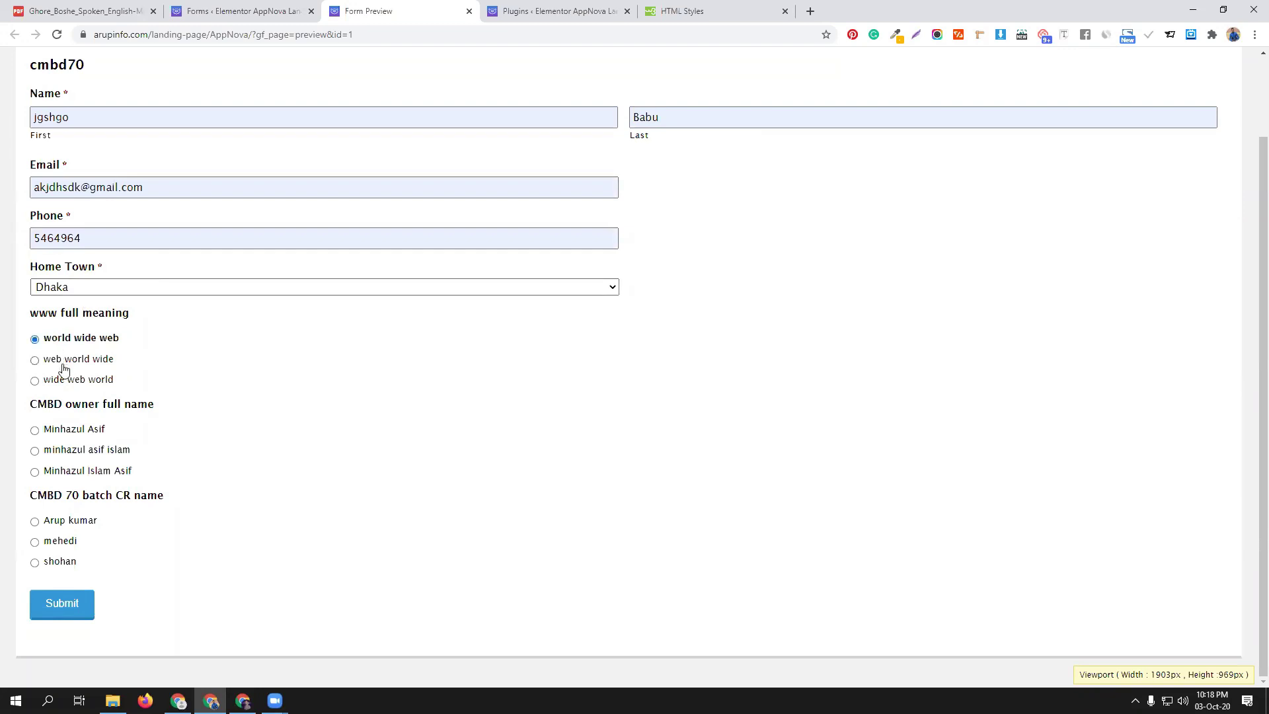
left_click(58, 435)
left_click(53, 522)
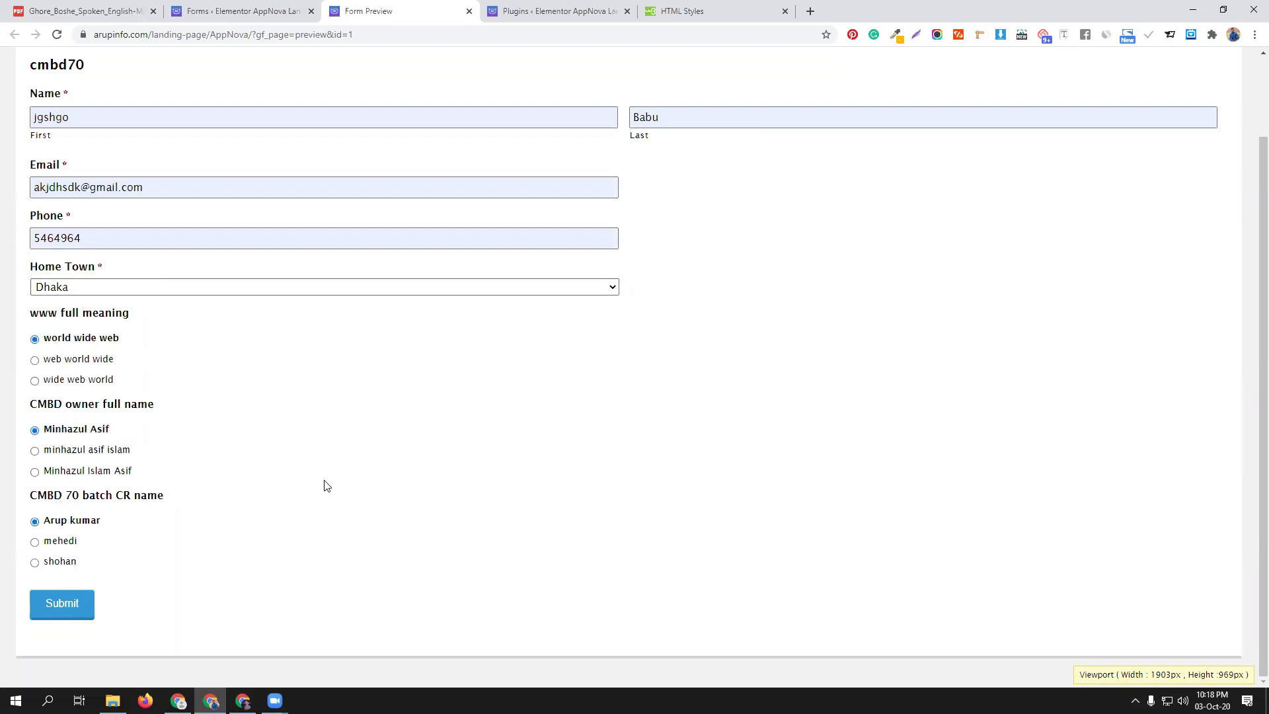
left_click(61, 604)
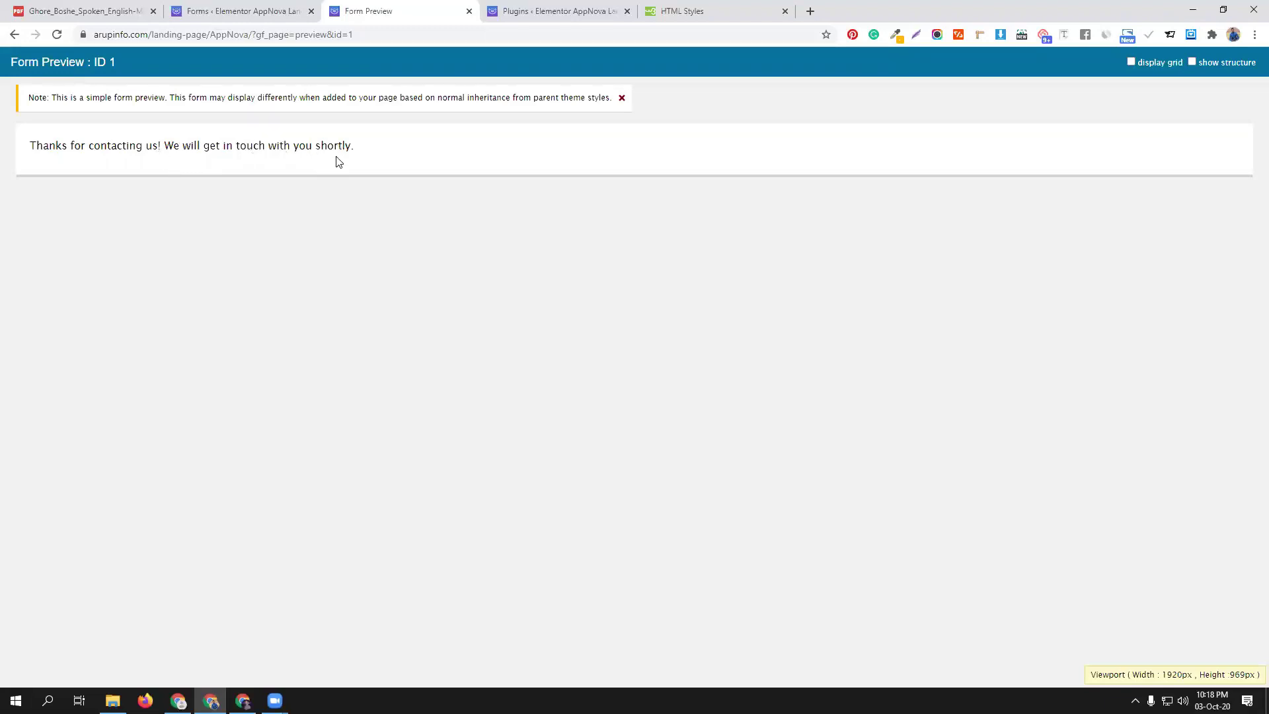
left_click(275, 9)
Open cmbd70's Quiz settings page from the Settings submenu
scroll(585, 449, "down", 4)
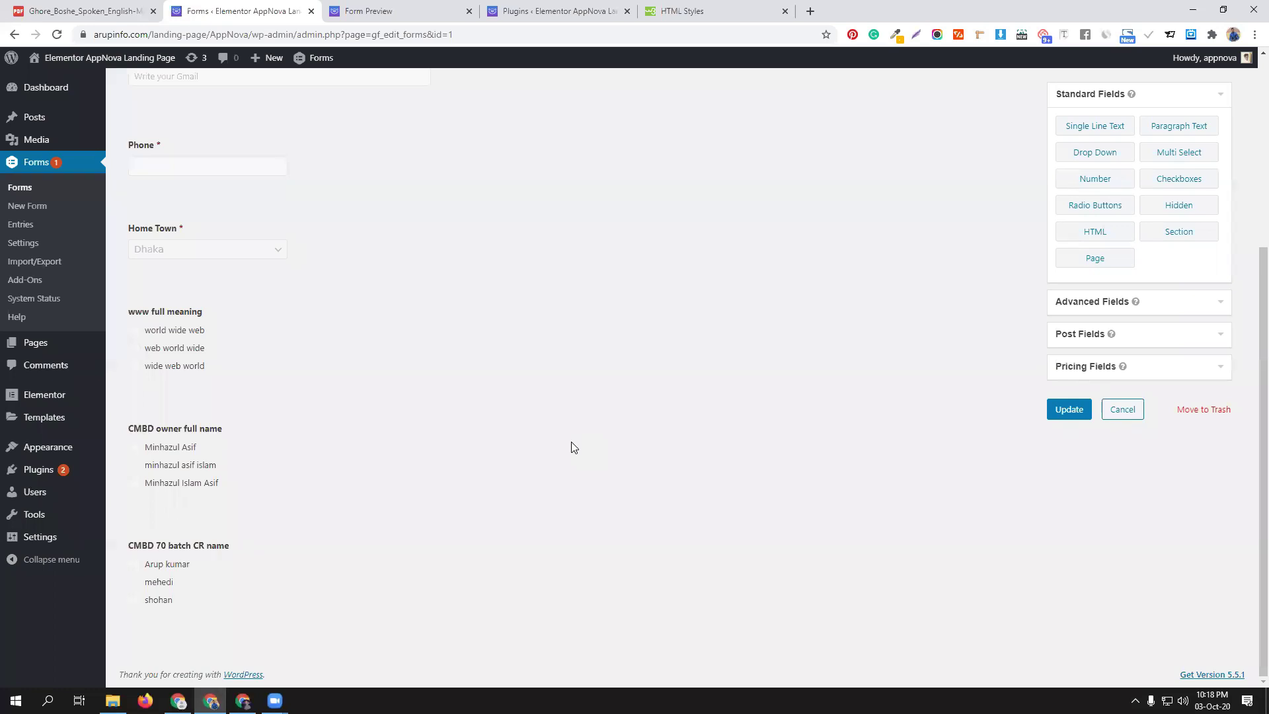
left_click(1251, 584)
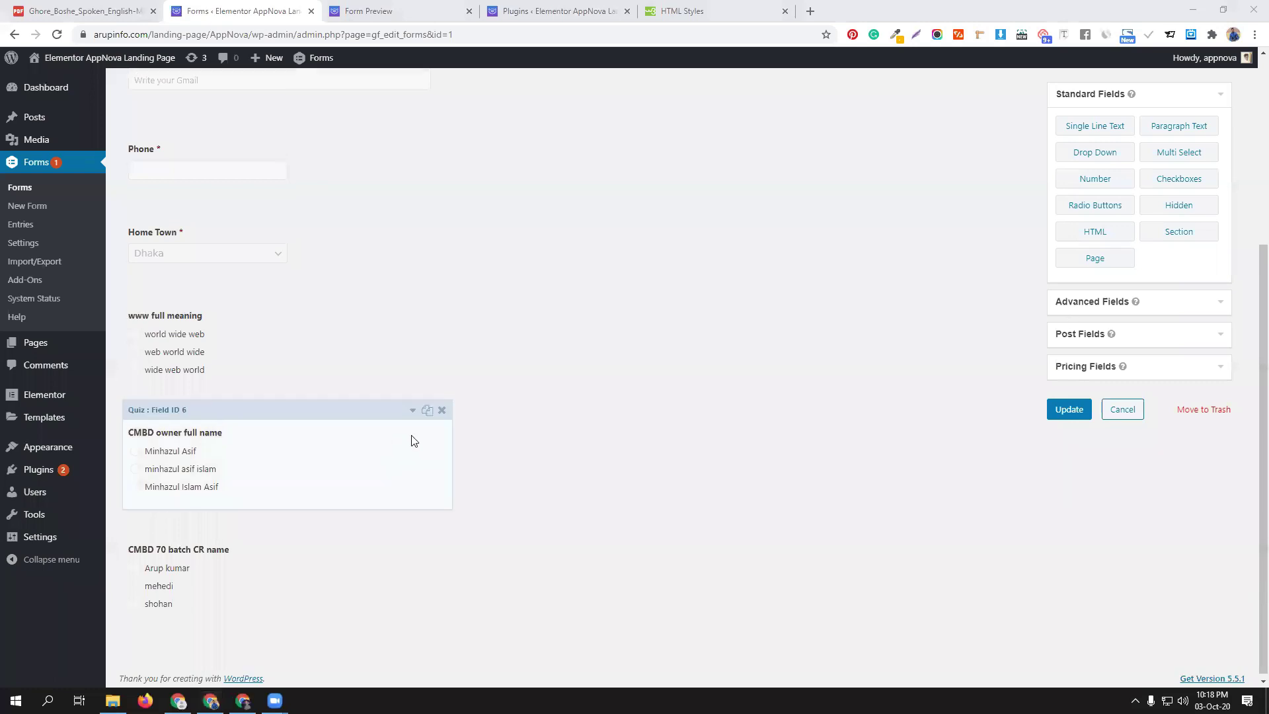
scroll(410, 439, "up", 5)
mouse_move(201, 186)
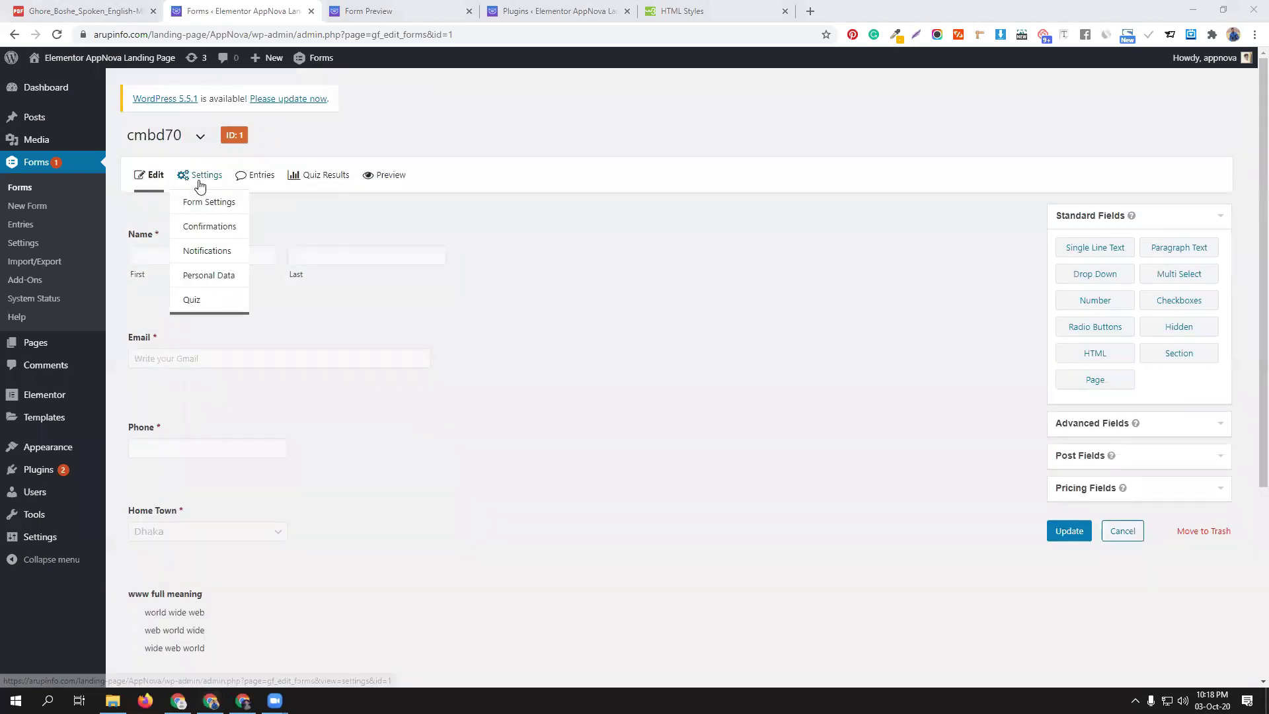
left_click(198, 299)
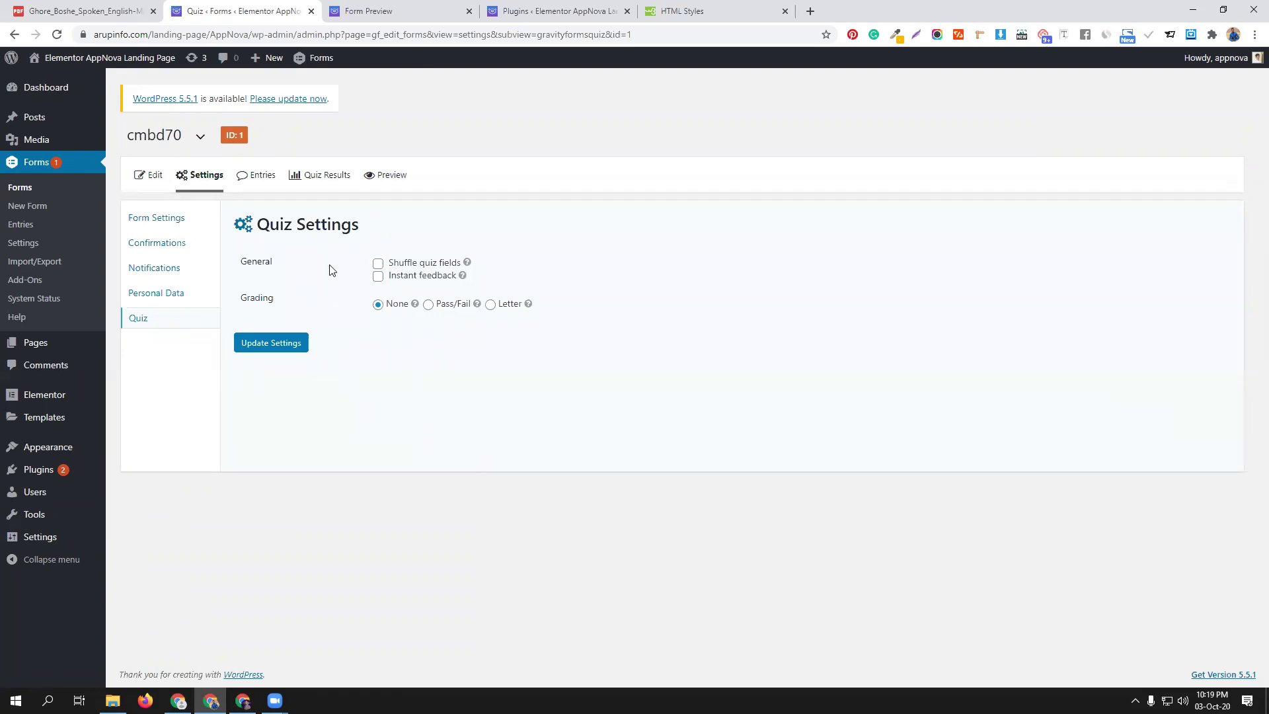
Switch grading to Pass/Fail, keeping the pass percentage at 50
left_click(435, 306)
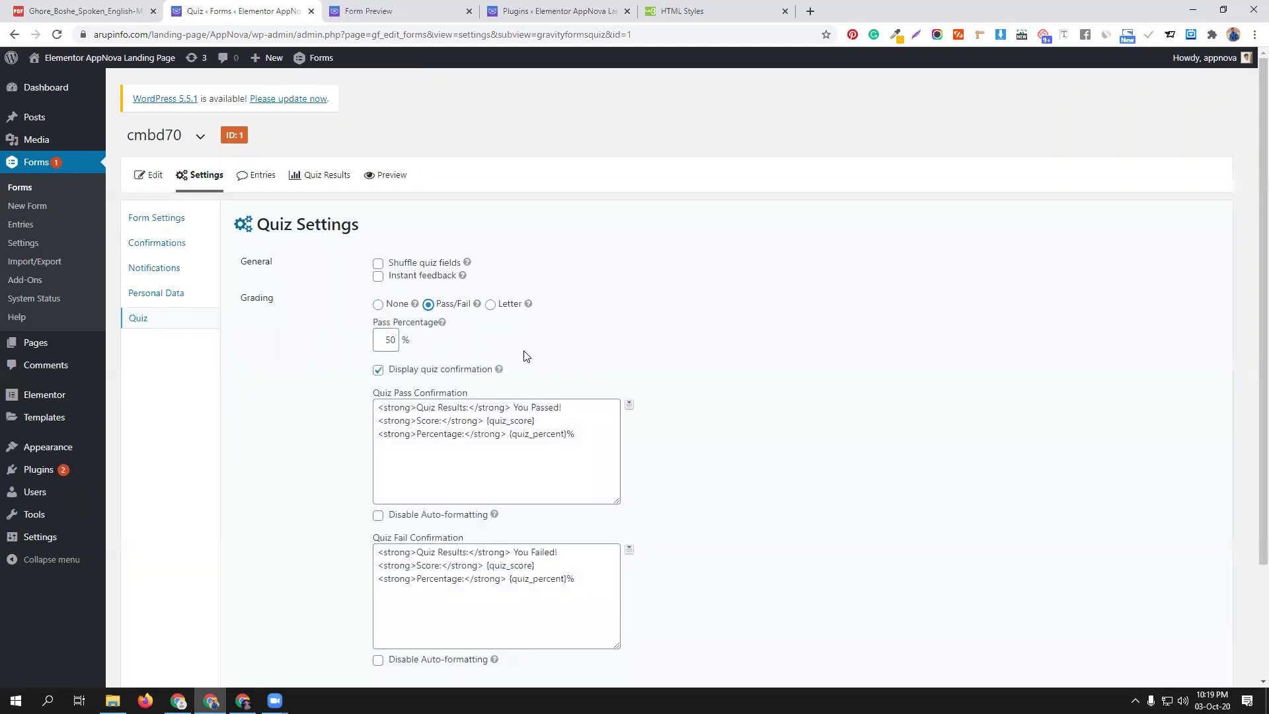
left_click_drag(390, 337, 374, 335)
left_click(595, 361)
left_click(629, 405)
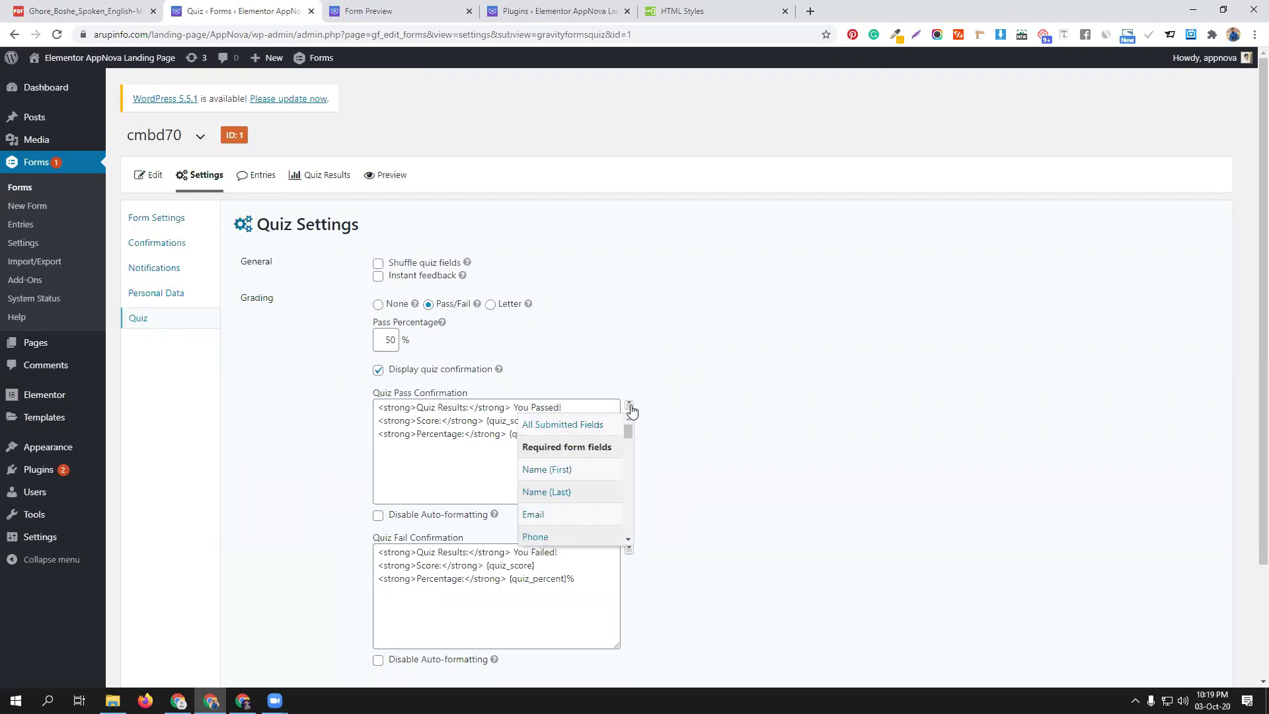
left_click(725, 463)
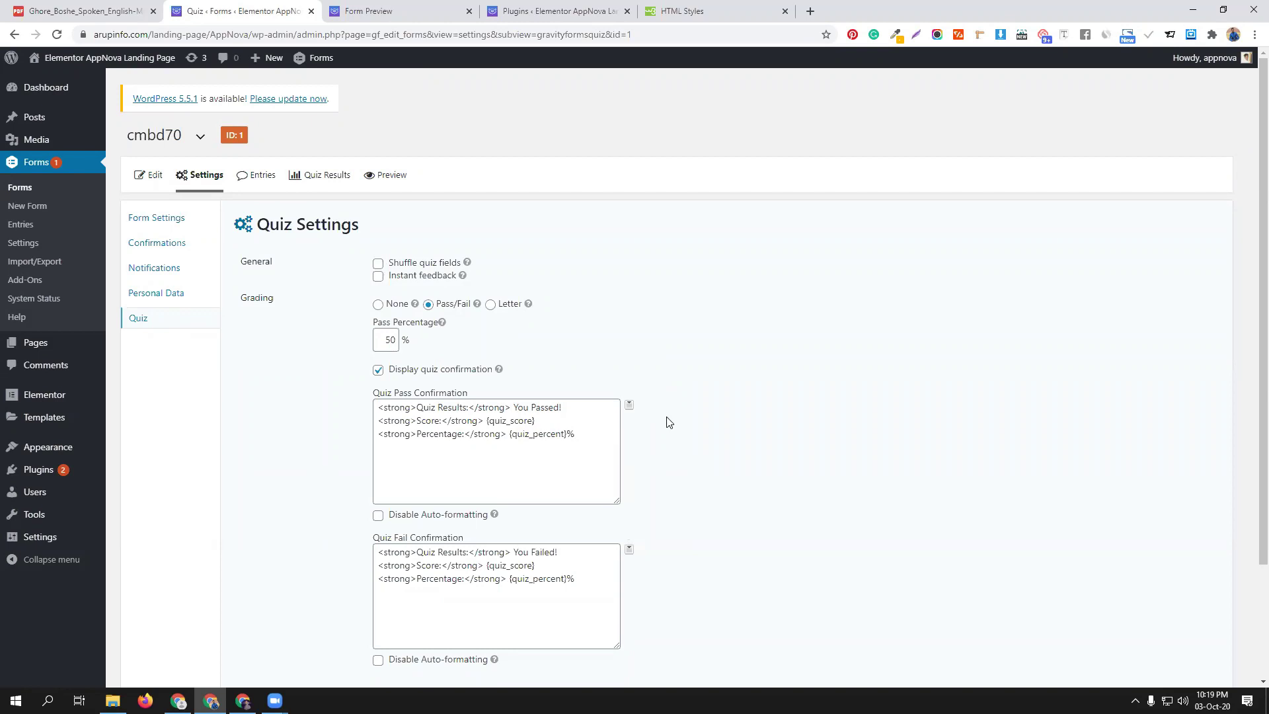
Enable instant feedback, update the quiz settings, and return to the form preview
scroll(383, 254, "down", 1)
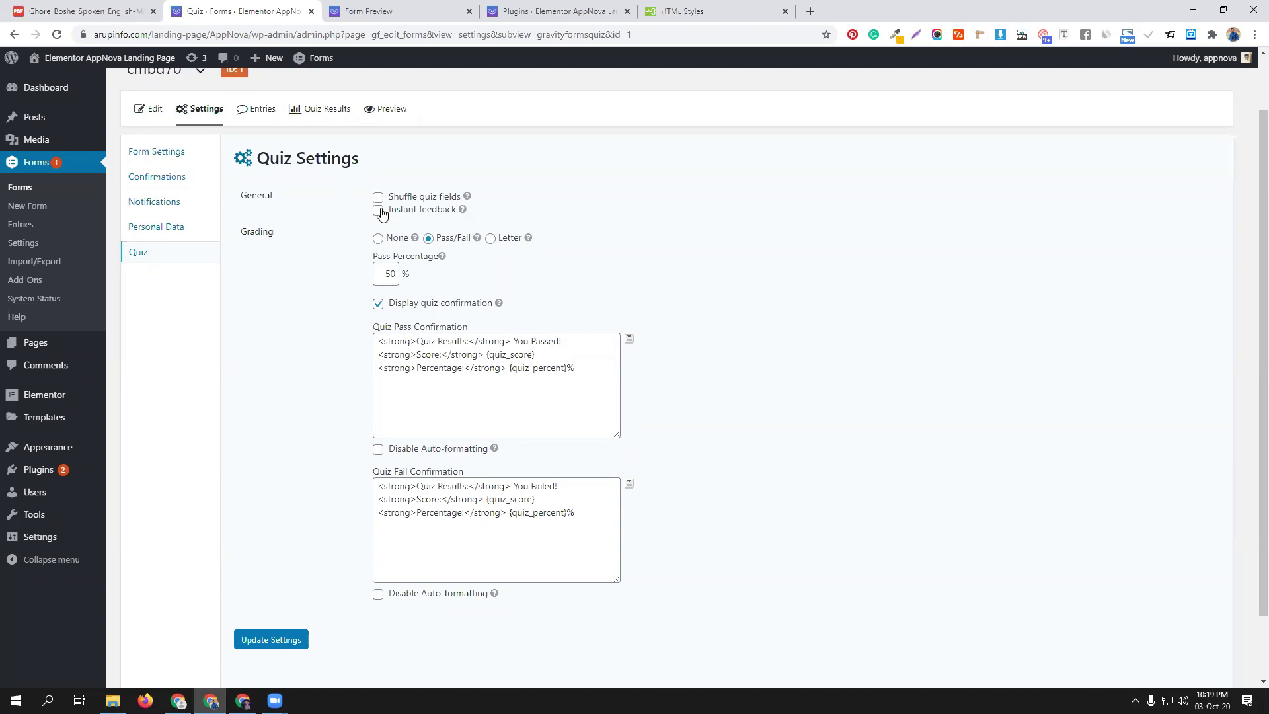
left_click(379, 211)
scroll(701, 451, "down", 1)
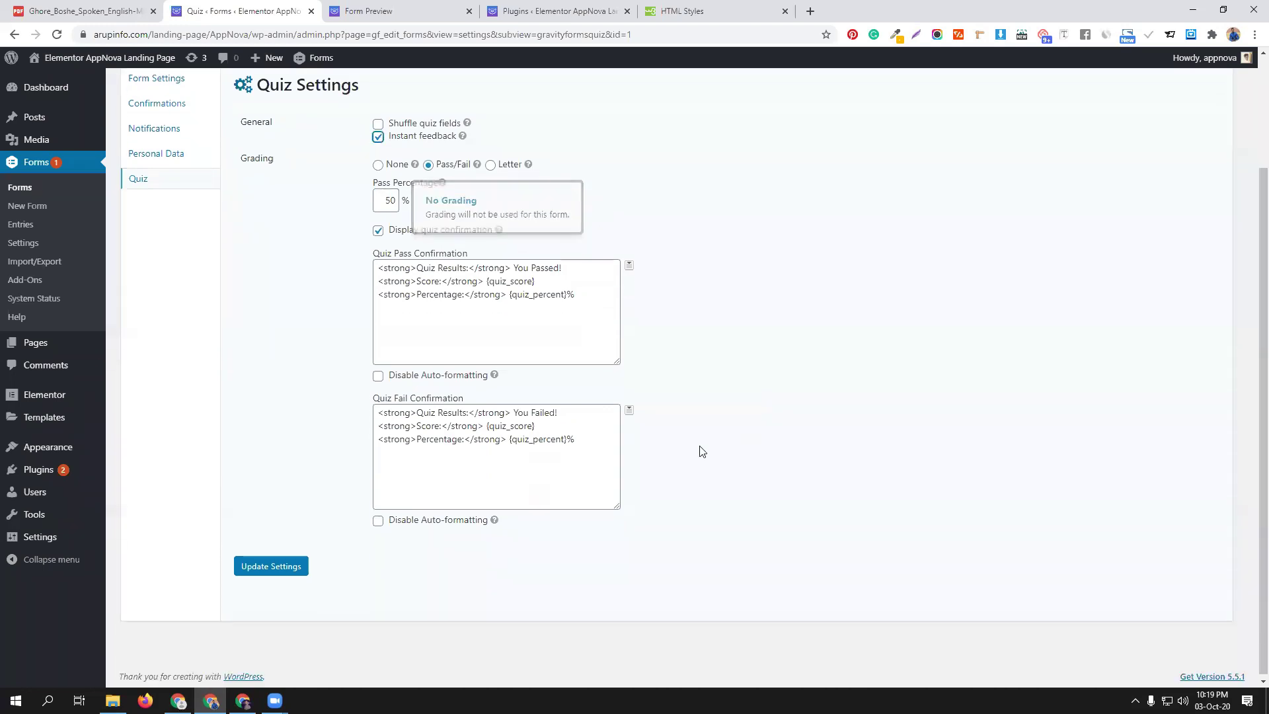
left_click(301, 566)
scroll(760, 423, "up", 2)
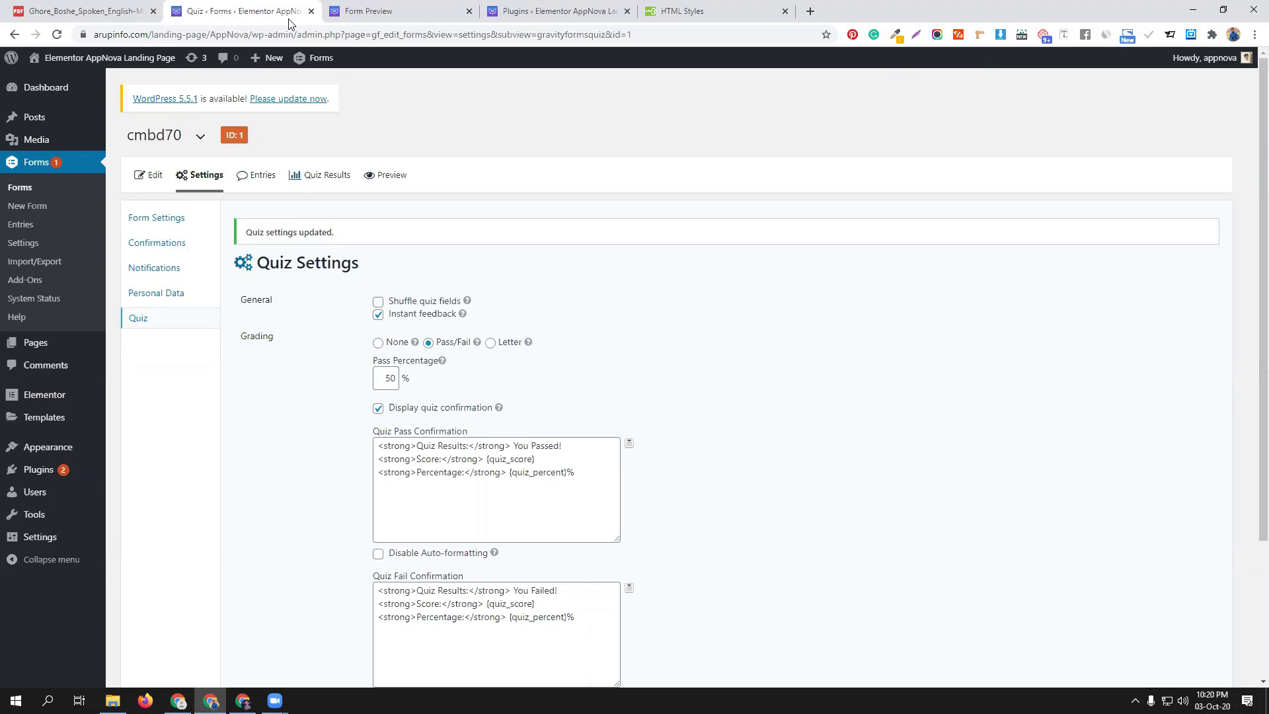
left_click(417, 6)
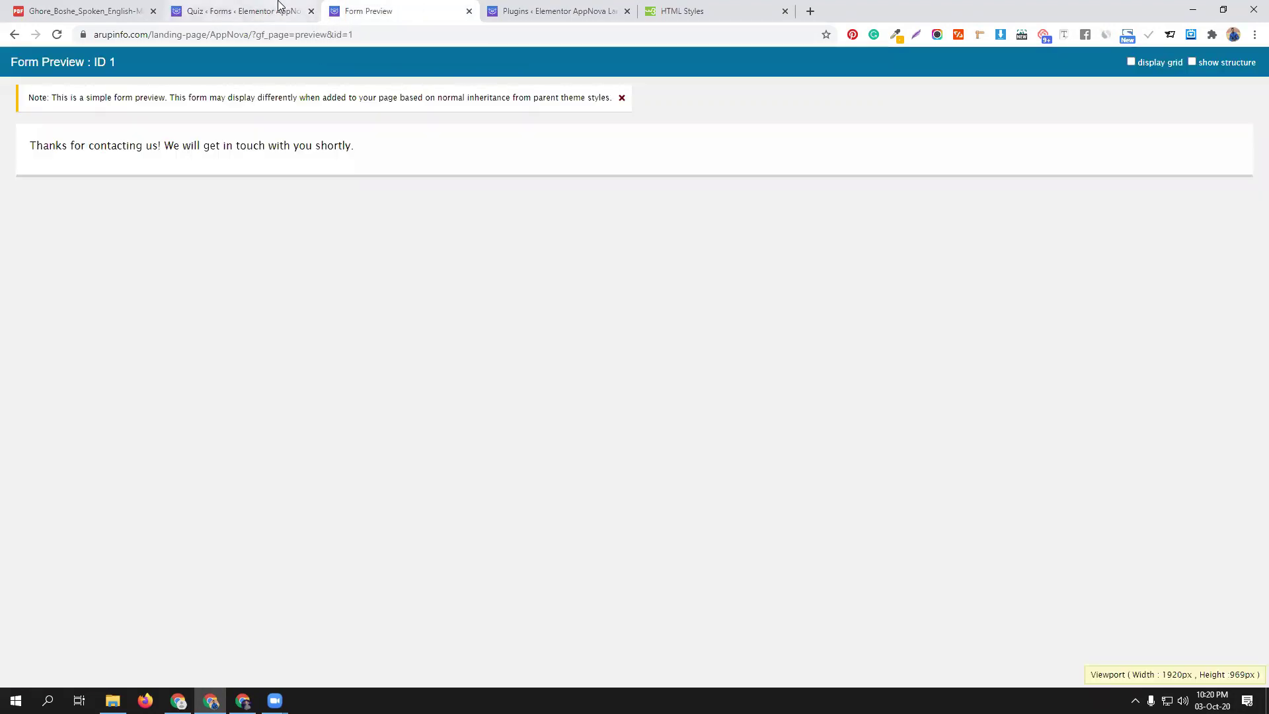
Open a fresh cmbd70 preview and close the old preview tab
left_click(278, 7)
mouse_move(199, 175)
left_click(370, 174)
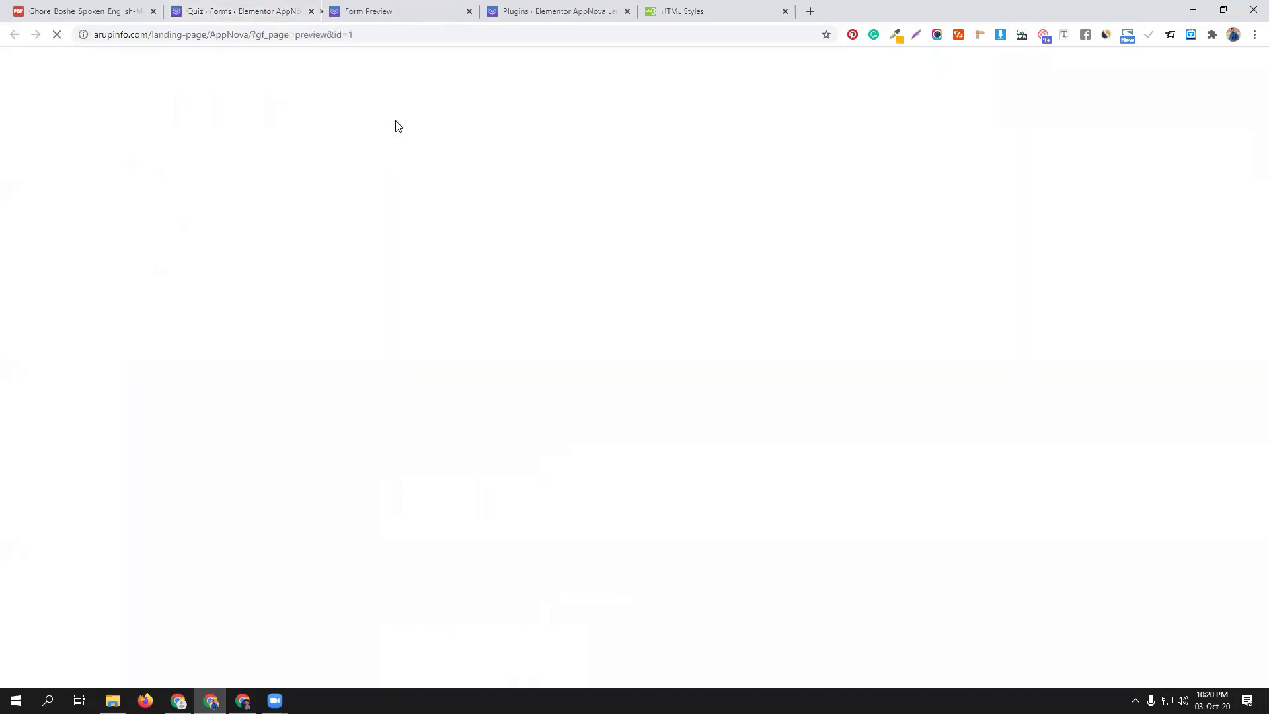
left_click(627, 12)
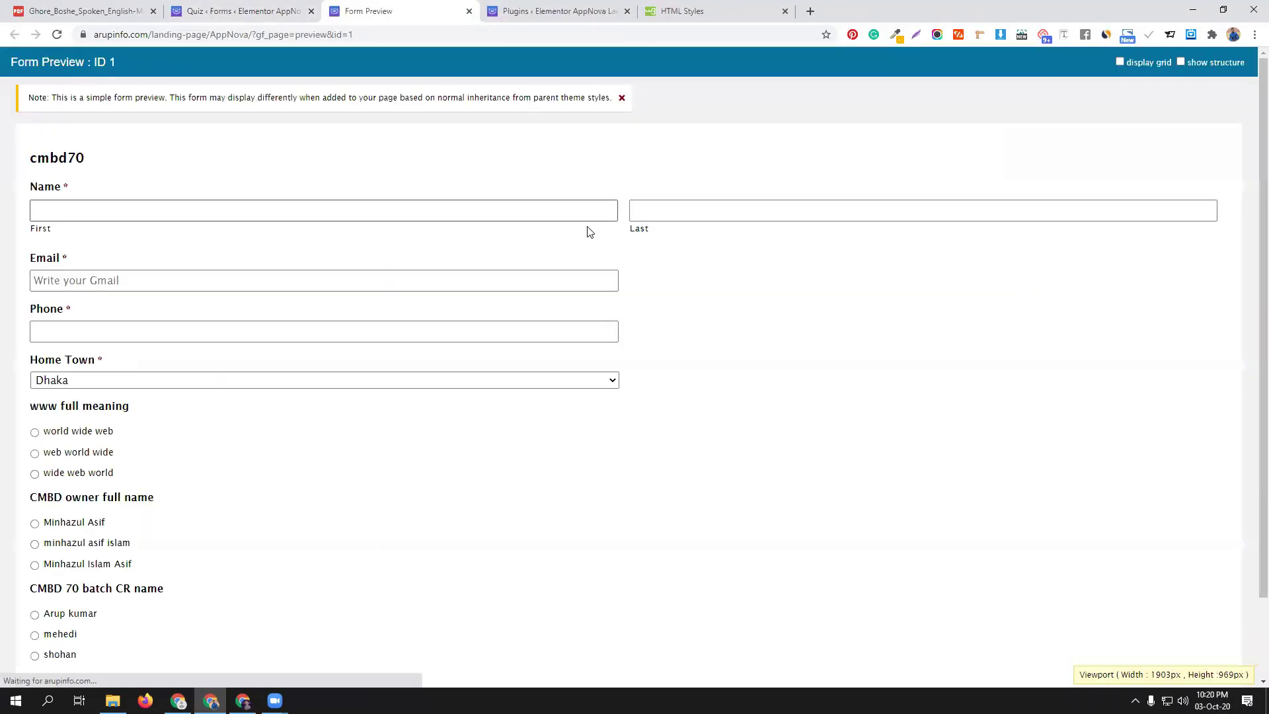
Autofill name, email and phone with saved test values
left_click(192, 208)
left_click(113, 243)
left_click(667, 211)
left_click(673, 239)
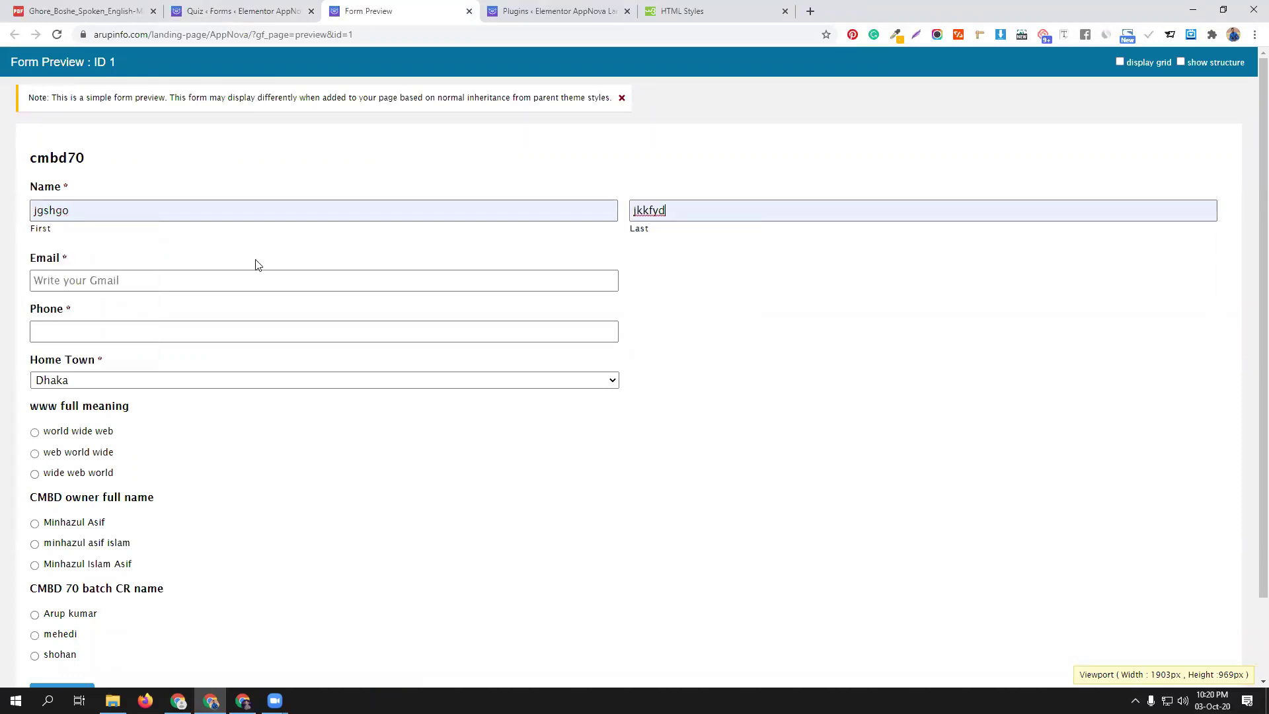
left_click(193, 281)
left_click(120, 304)
left_click(116, 329)
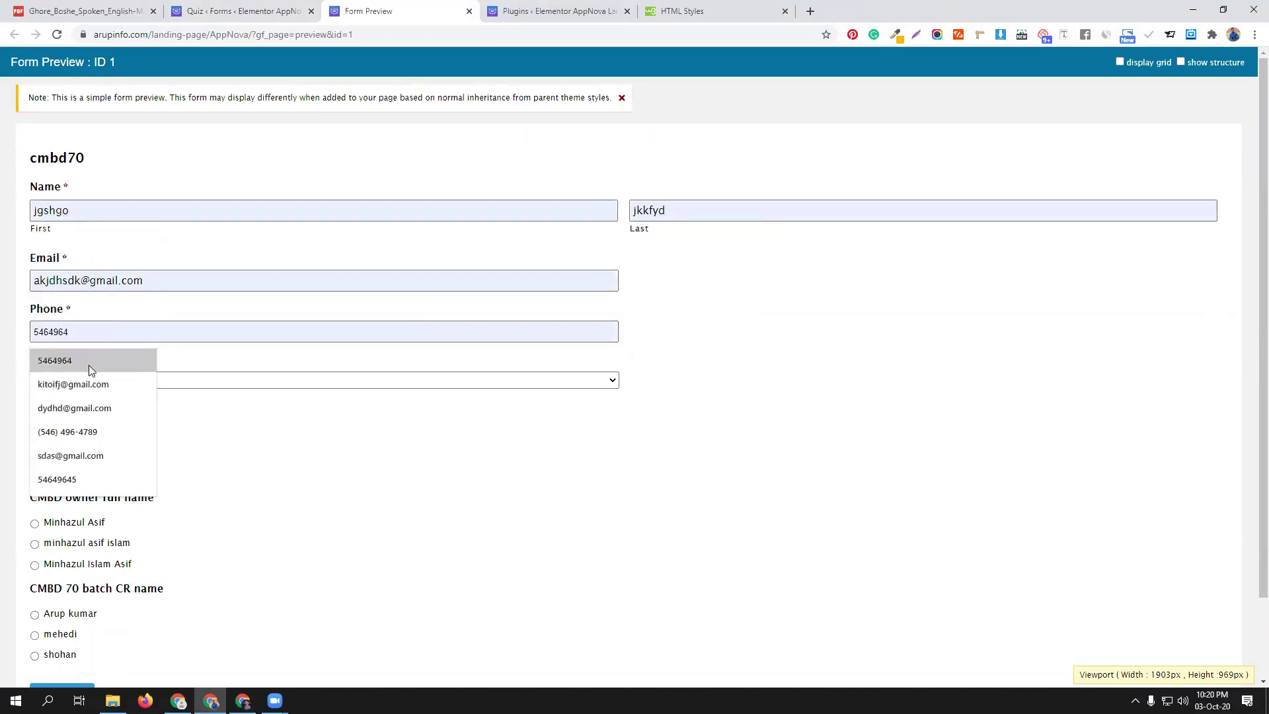
left_click(89, 362)
Answer 'world wide web' for the www question, then head back to the cmbd70 form editor
left_click(88, 433)
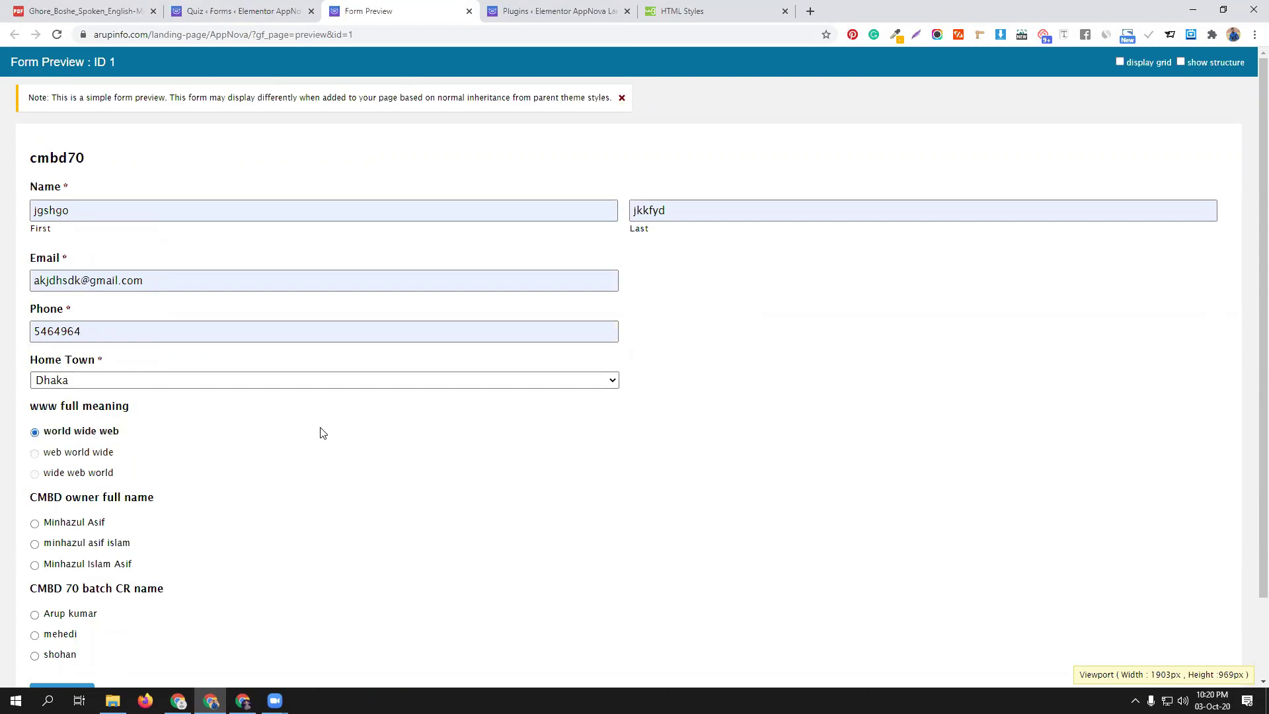
scroll(311, 430, "down", 2)
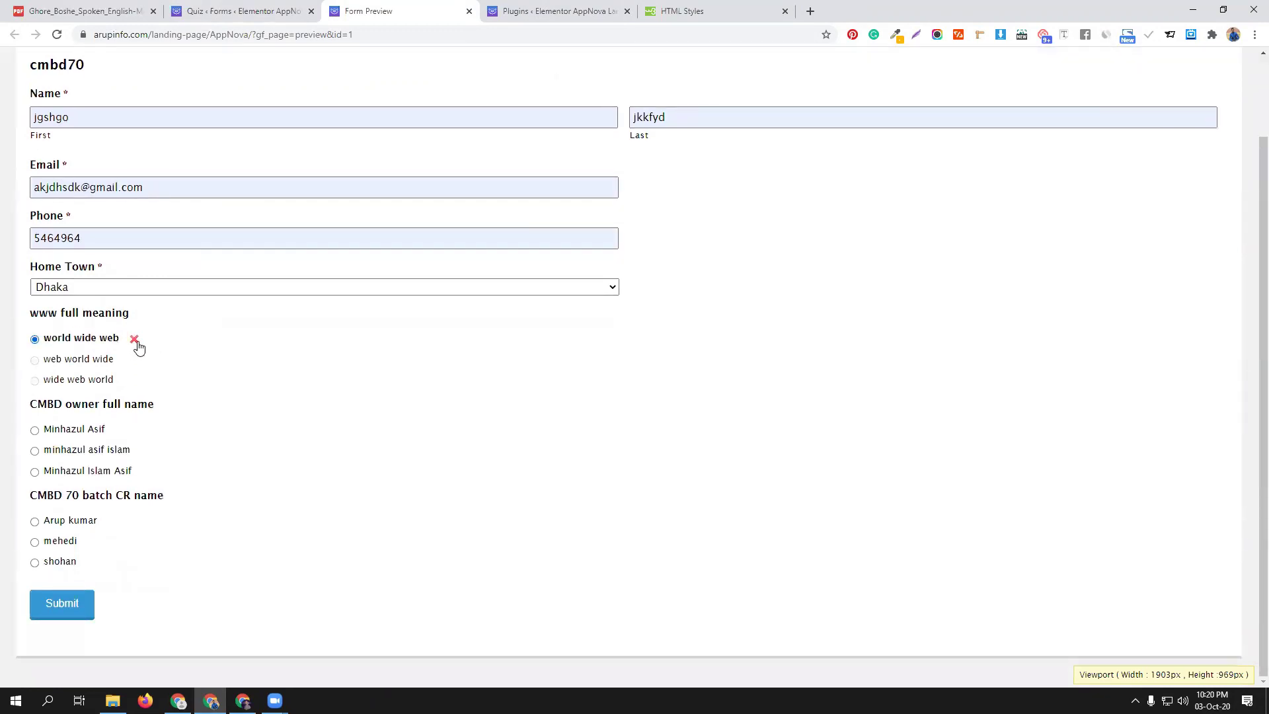
left_click(209, 9)
left_click(146, 174)
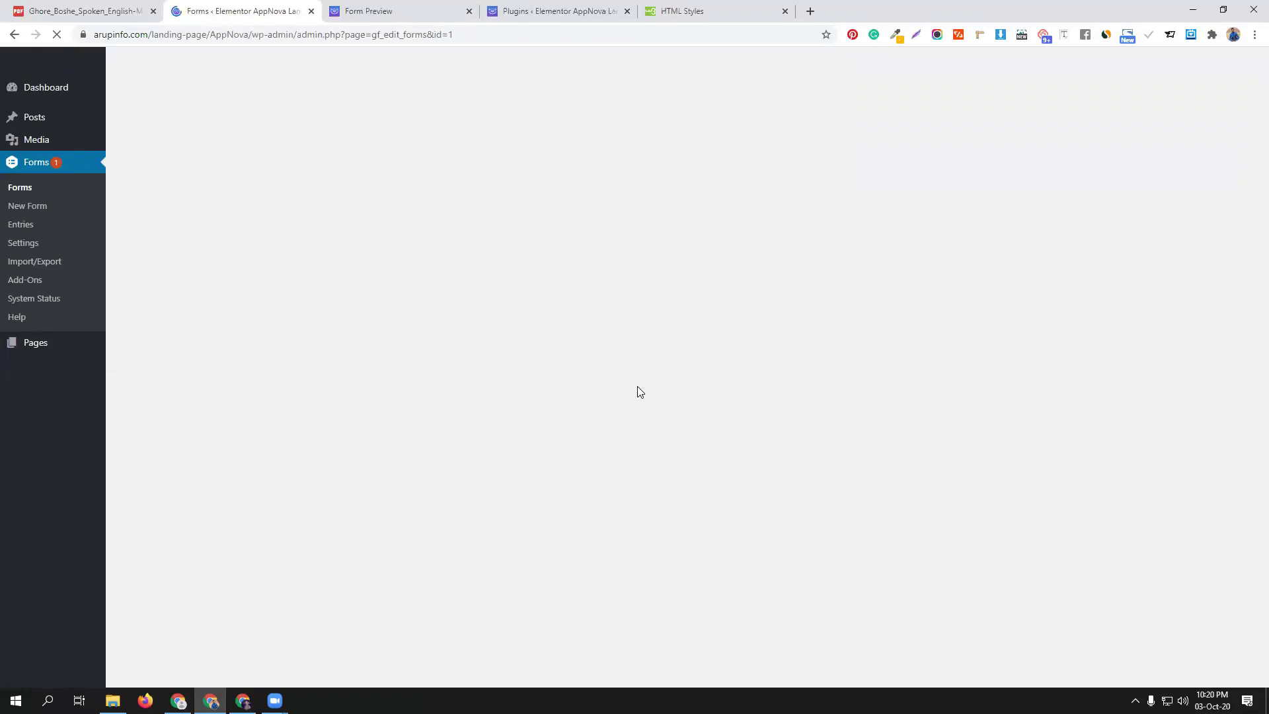
Mark 'world wide web' as the correct answer for the www full meaning question
scroll(640, 392, "down", 4)
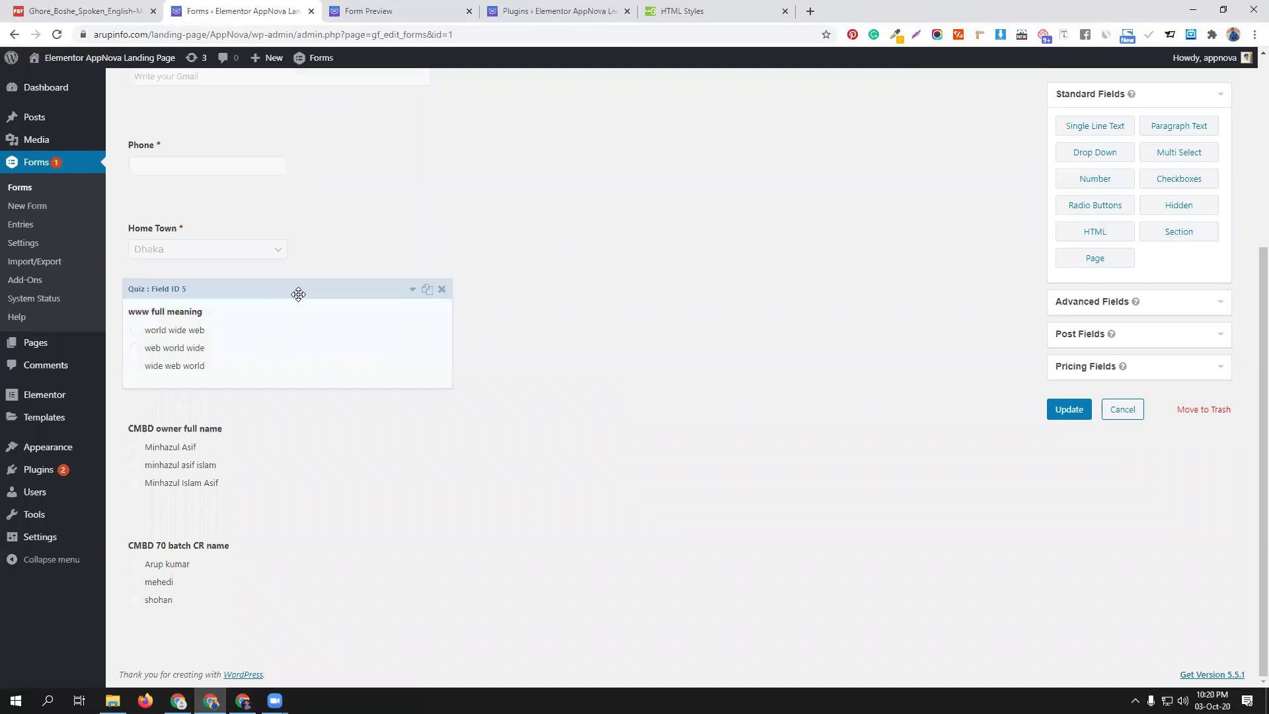
left_click(298, 294)
scroll(348, 496, "down", 2)
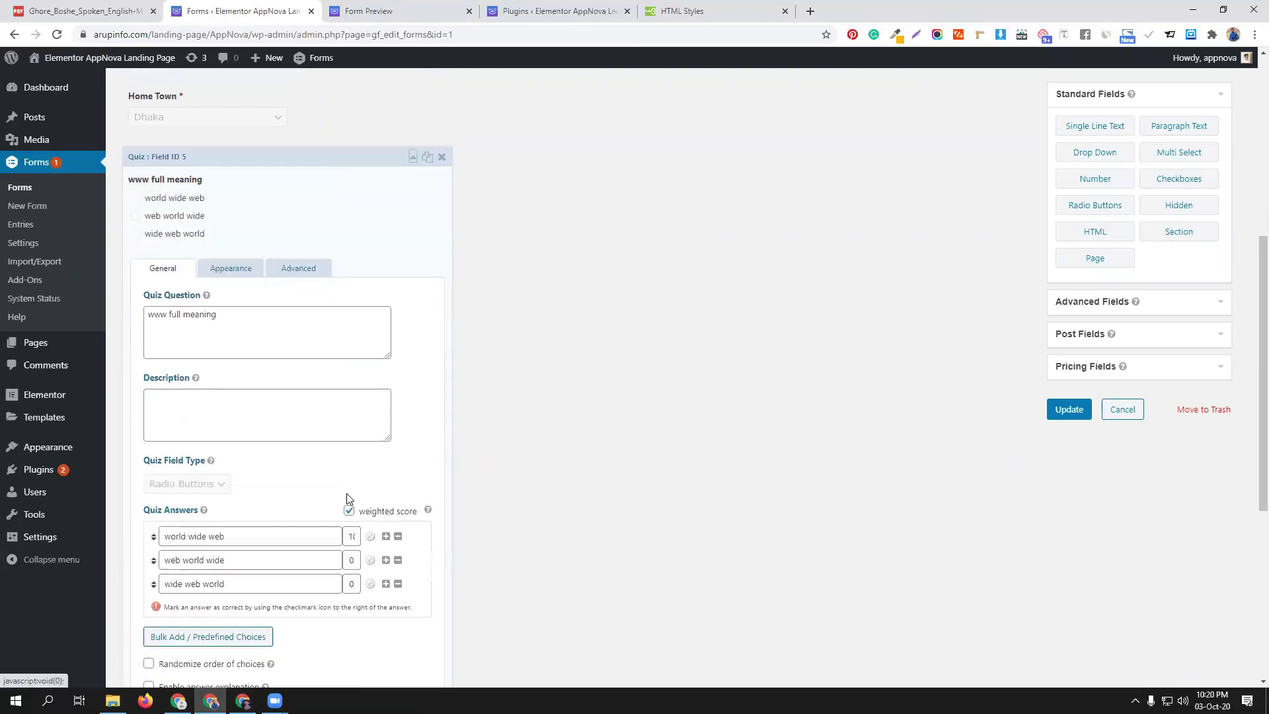
left_click(371, 537)
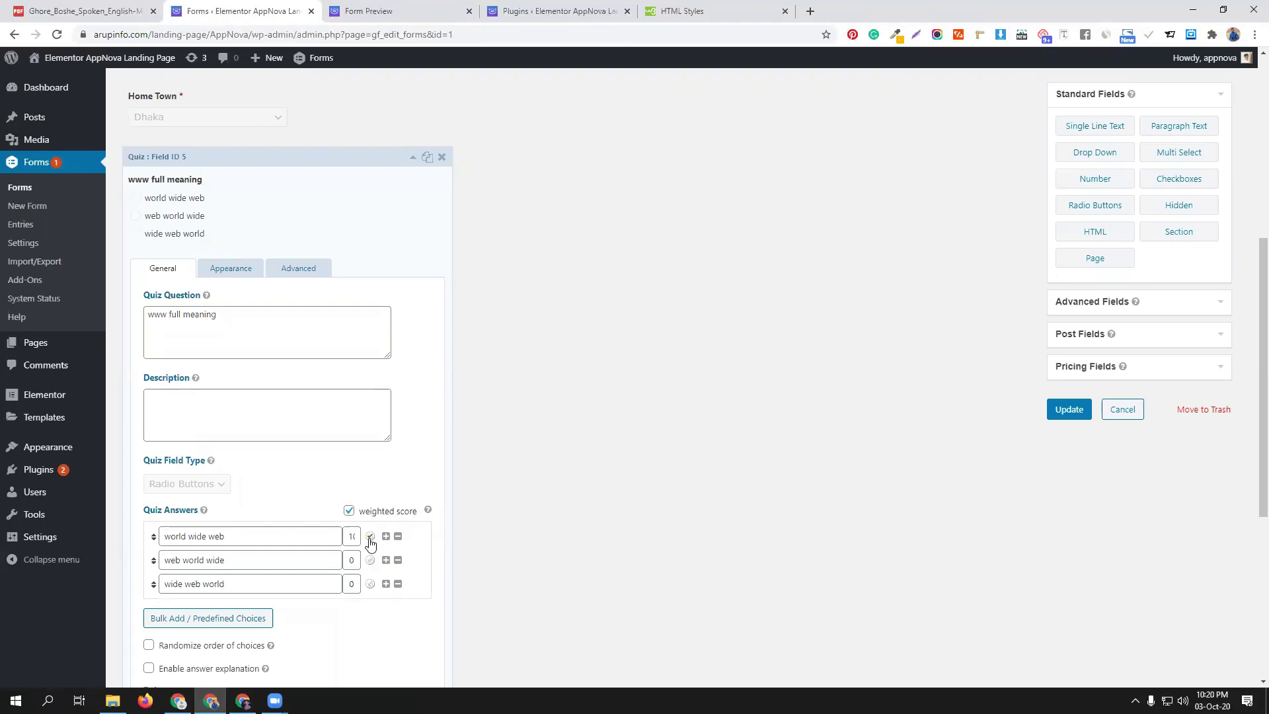
scroll(314, 537, "down", 4)
mouse_move(199, 445)
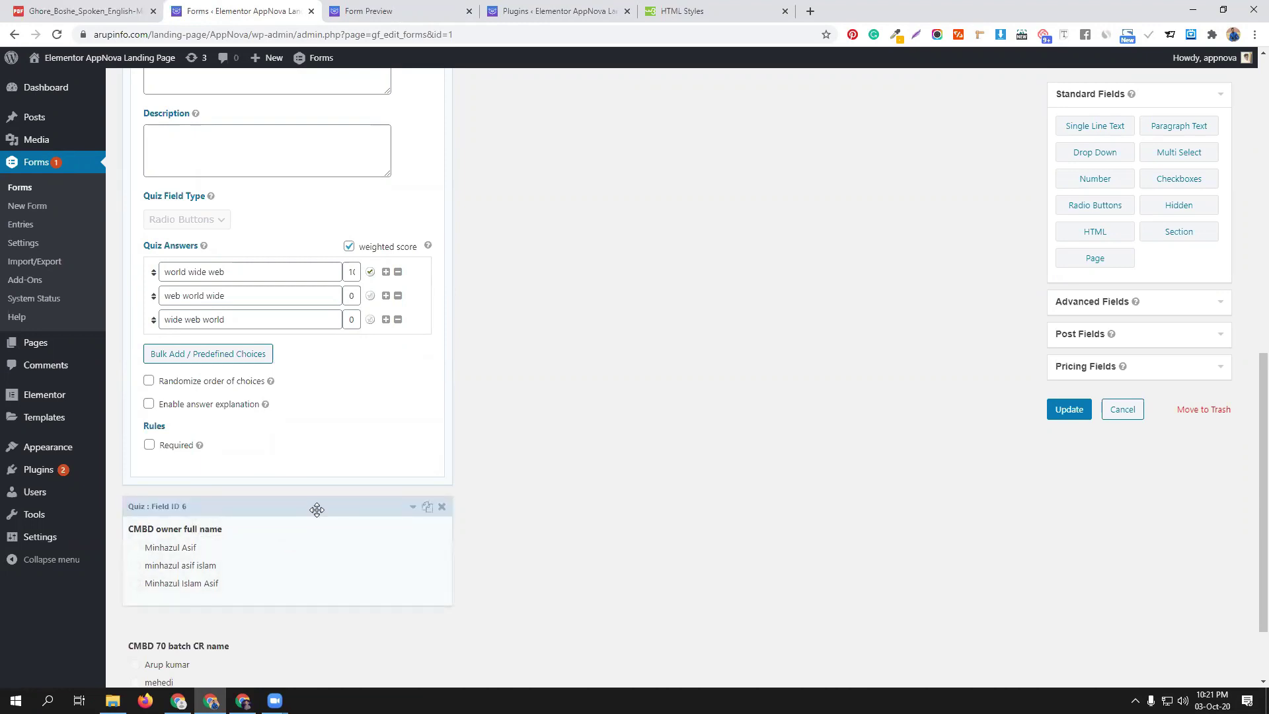
Mark the owner question's third answer and CR question's first answer correct, then update
left_click(317, 510)
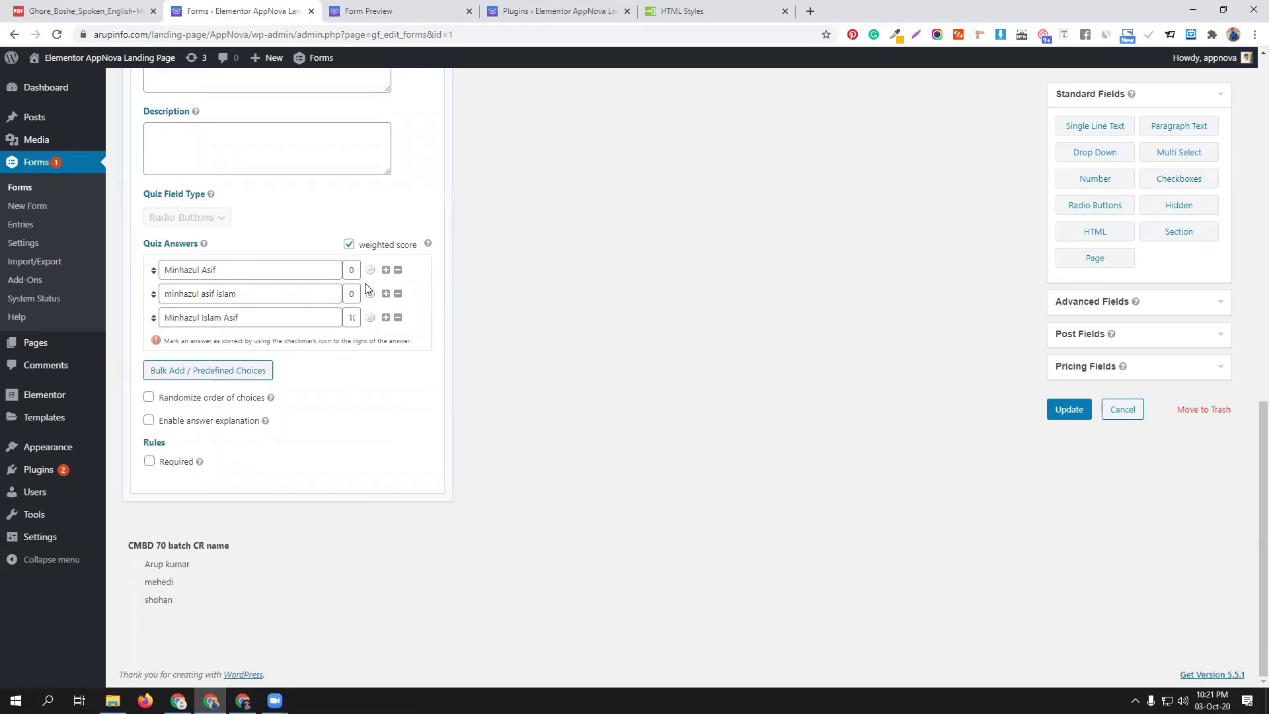
left_click(370, 318)
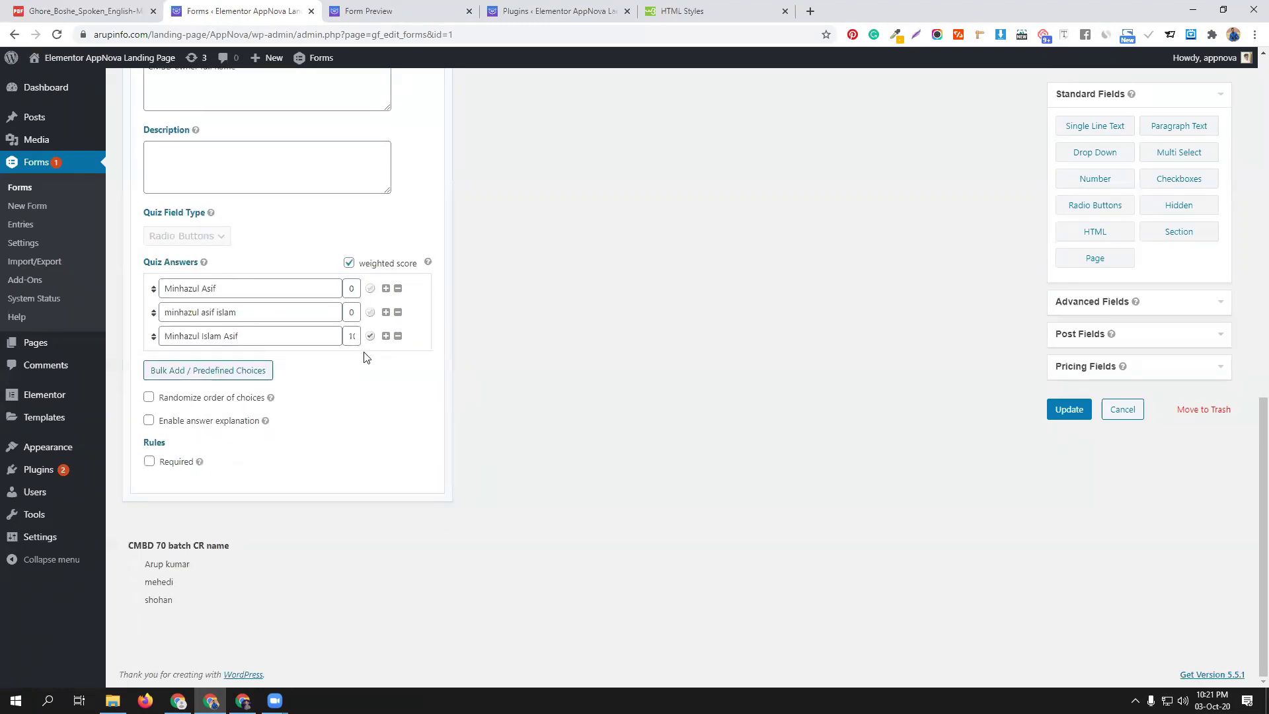
left_click(285, 537)
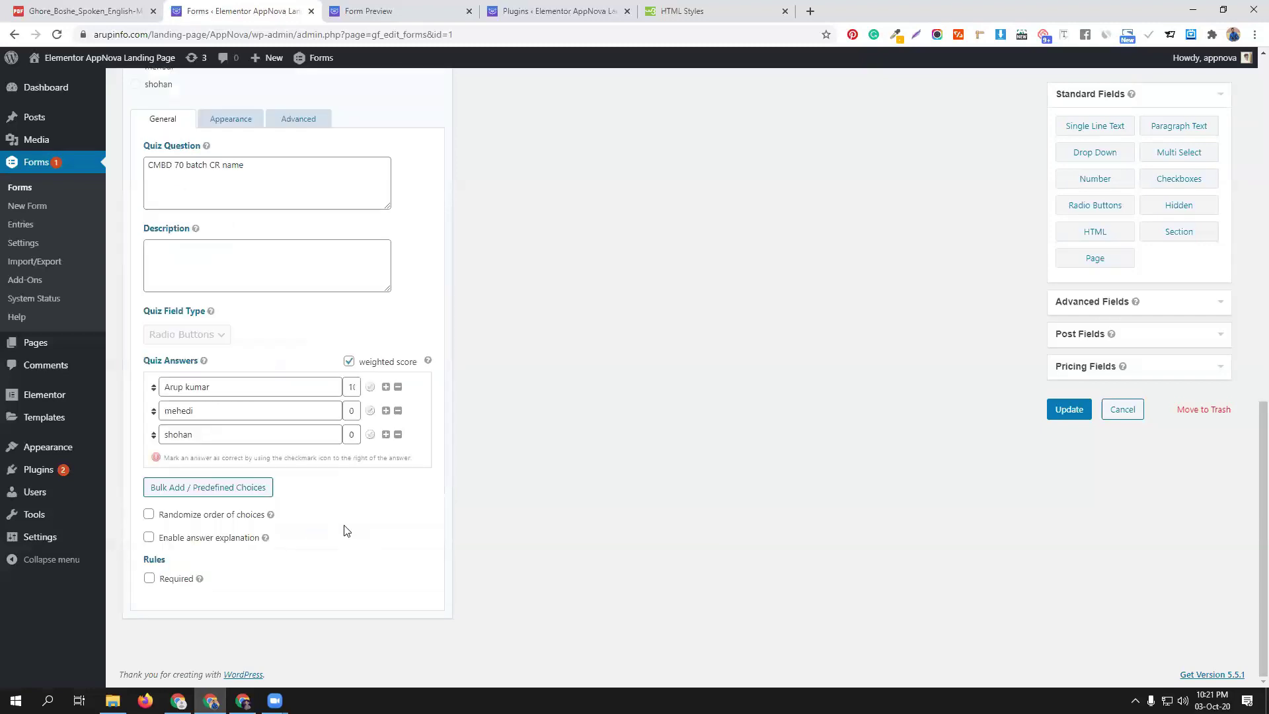
left_click(370, 387)
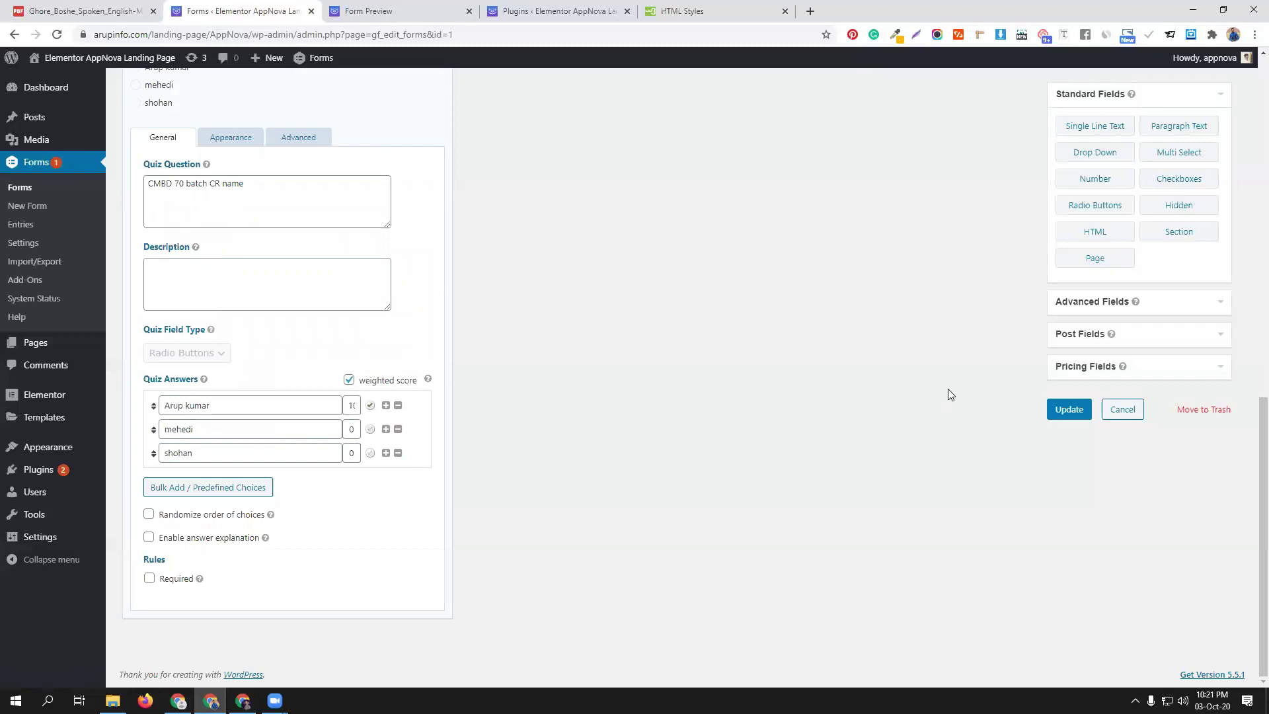
left_click(1065, 410)
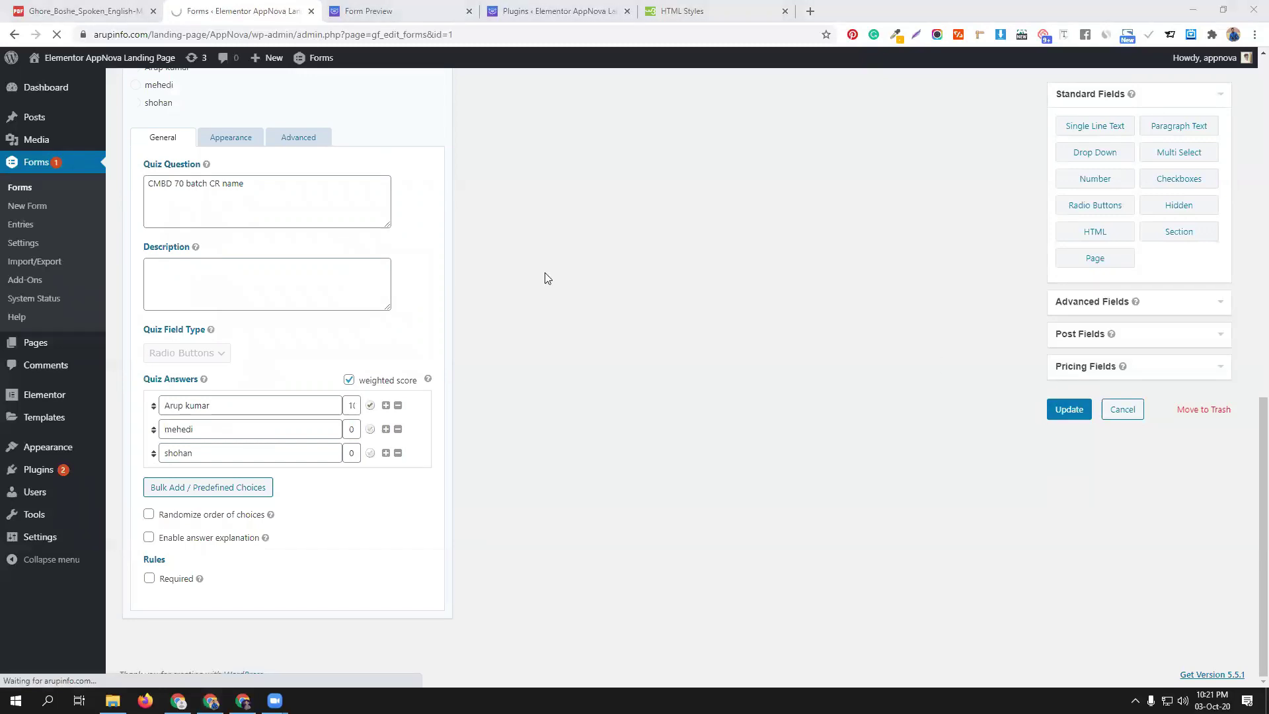
Reload the preview and fill in a test first name plus saved last name, email and phone
left_click(397, 12)
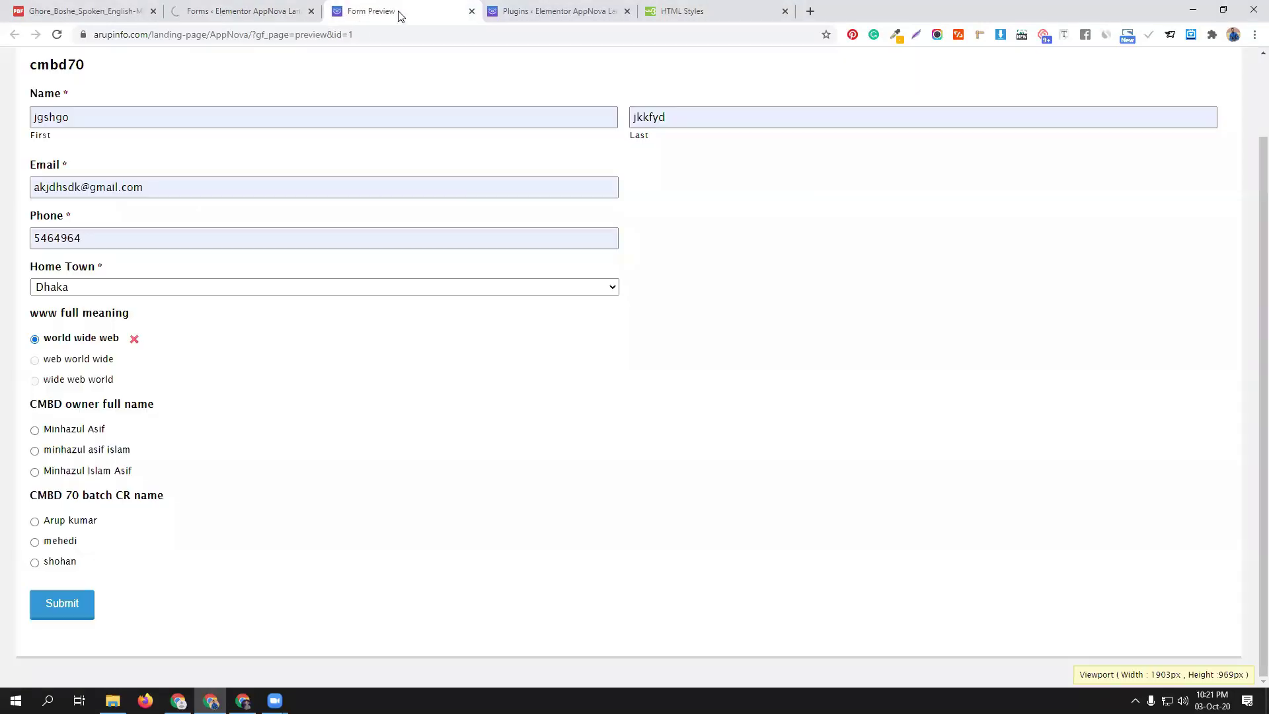
left_click(55, 37)
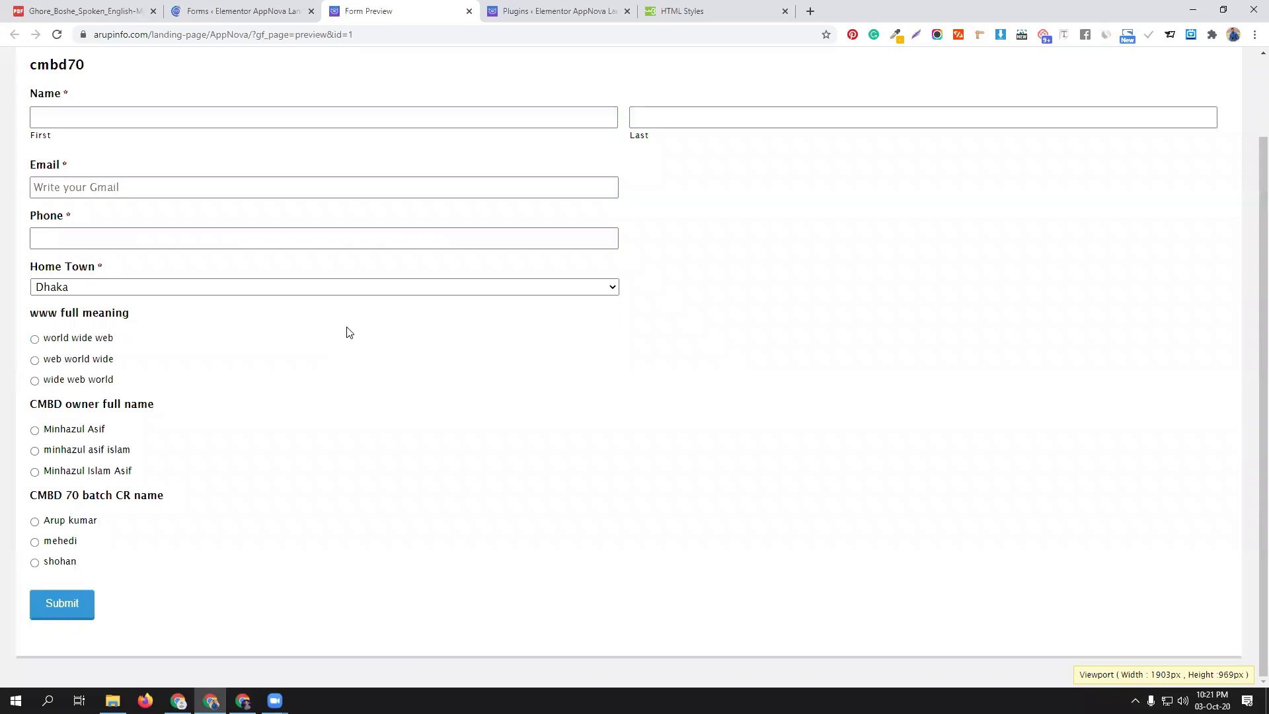
left_click(88, 117)
type("jgshgo")
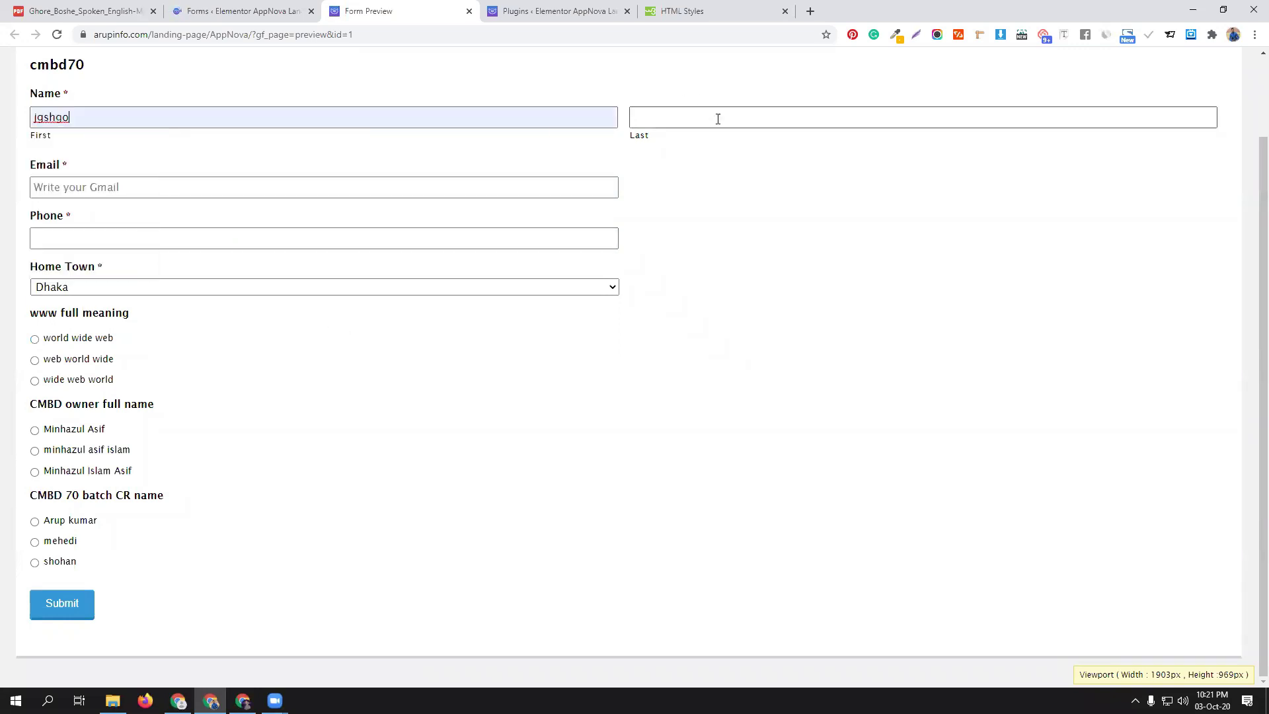
left_click(718, 119)
left_click(671, 151)
left_click(221, 188)
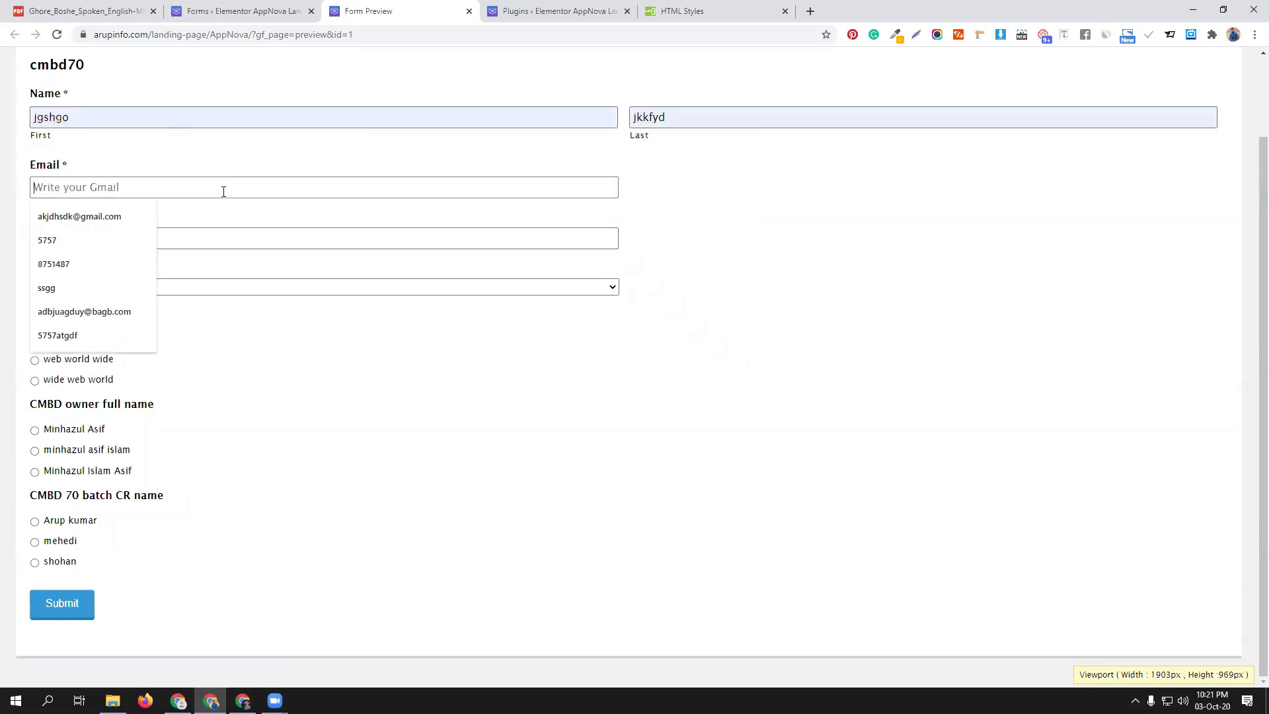
left_click(119, 224)
left_click(117, 239)
left_click(85, 264)
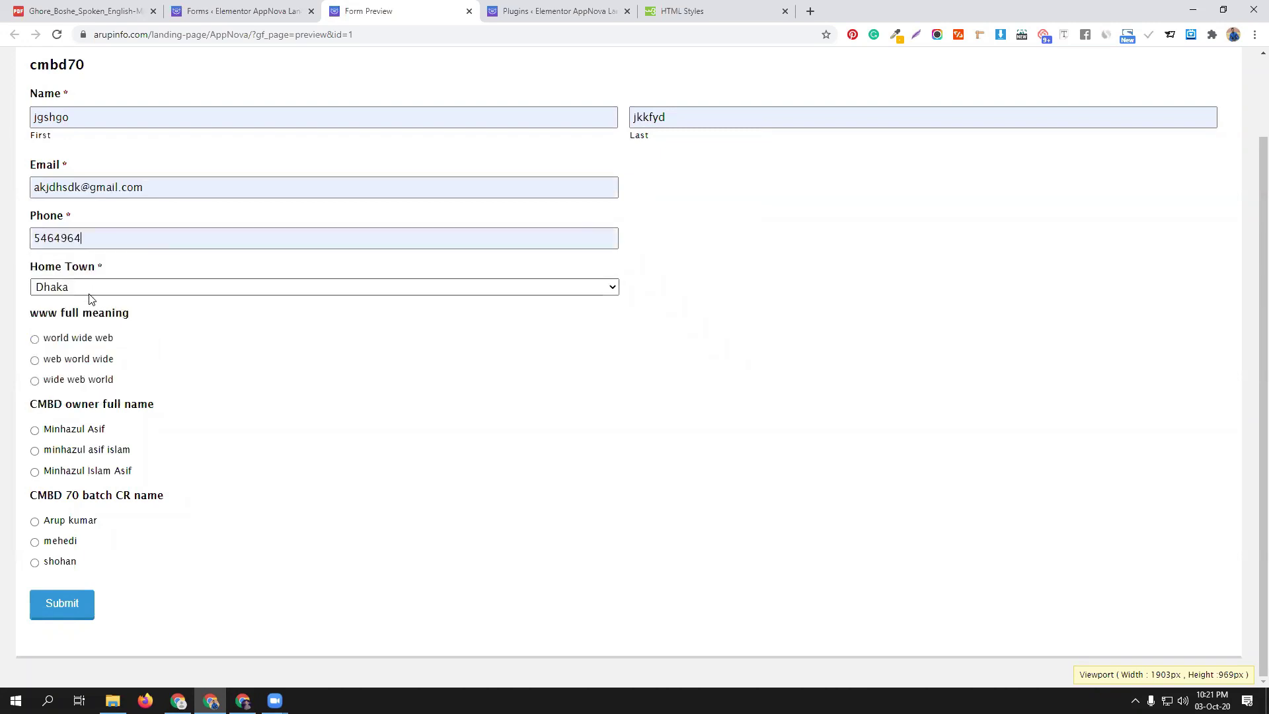
Answer 'world wide web' for the www question and return to the form editor
left_click(74, 339)
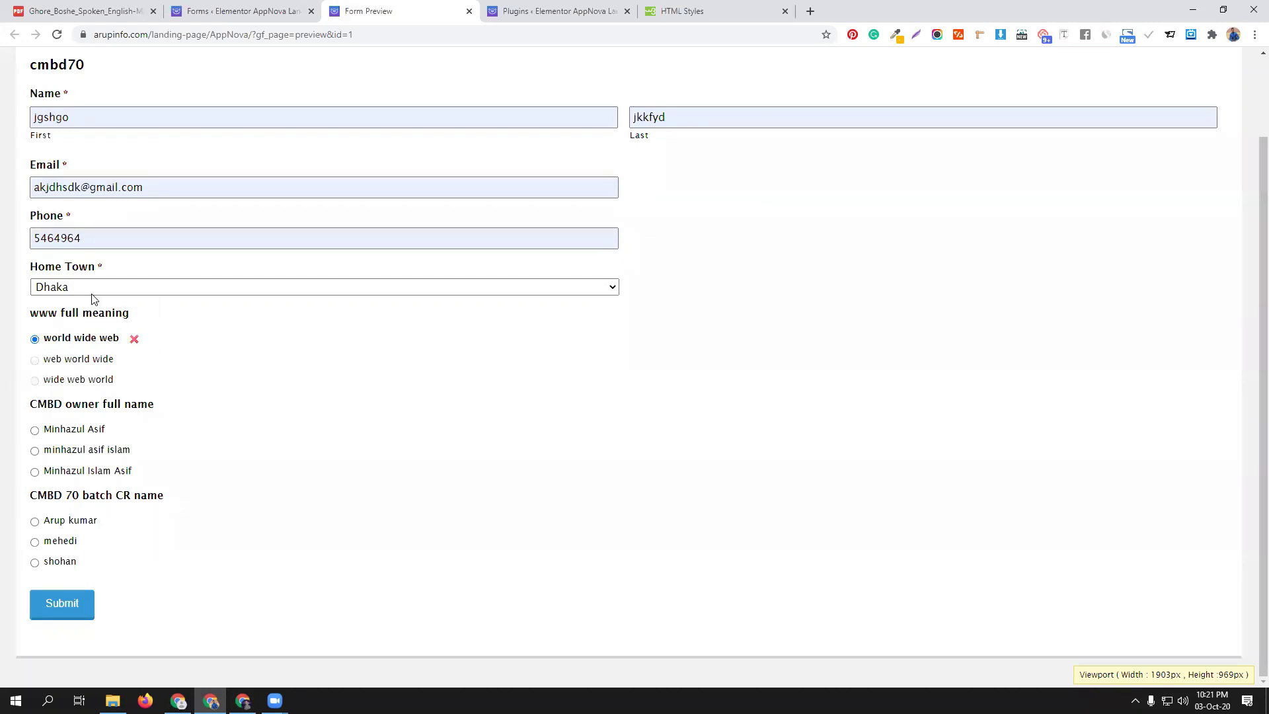
left_click(278, 11)
scroll(354, 509, "down", 3)
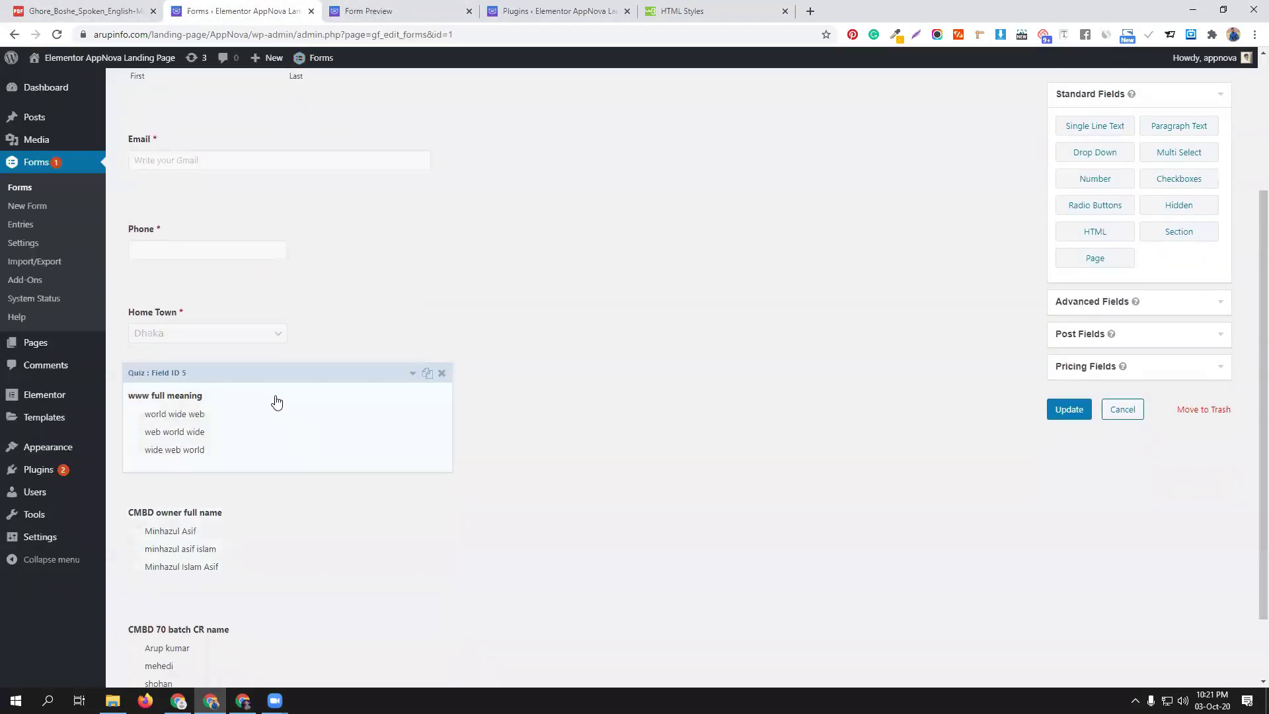
Check the world wide web answer's score of 10 and the question's Appearance and Advanced settings
left_click(267, 378)
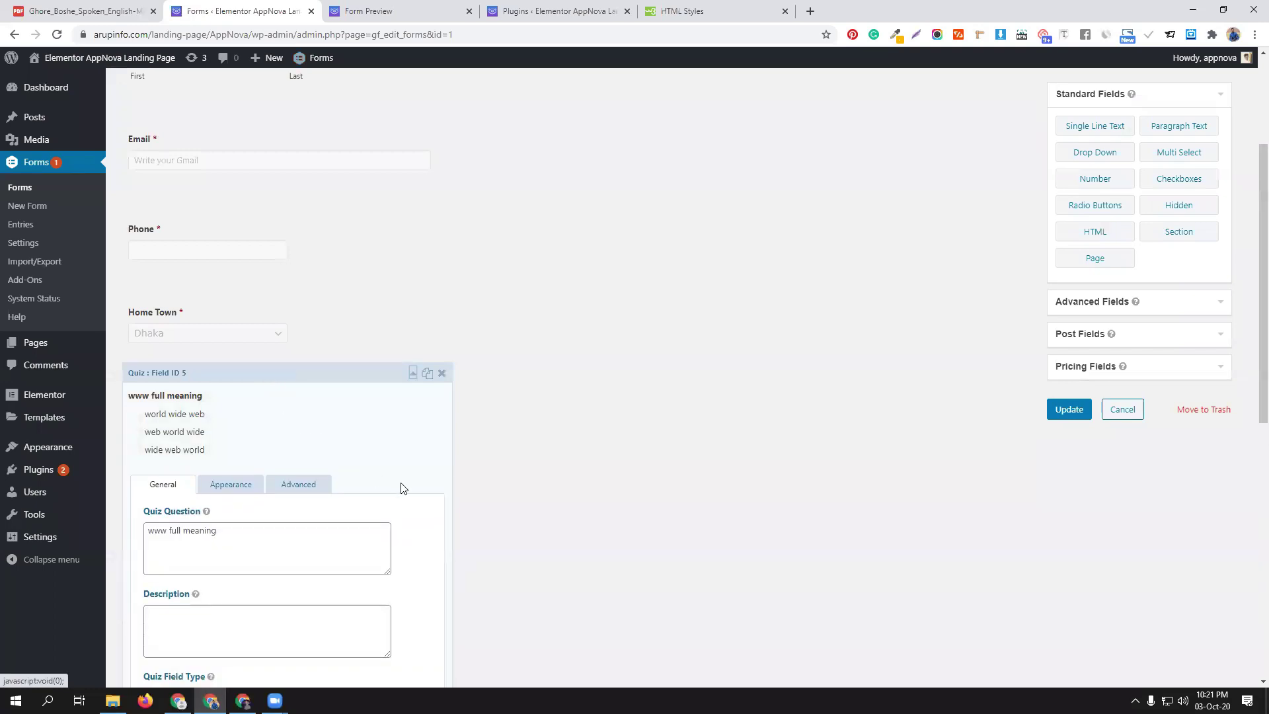
scroll(401, 488, "down", 4)
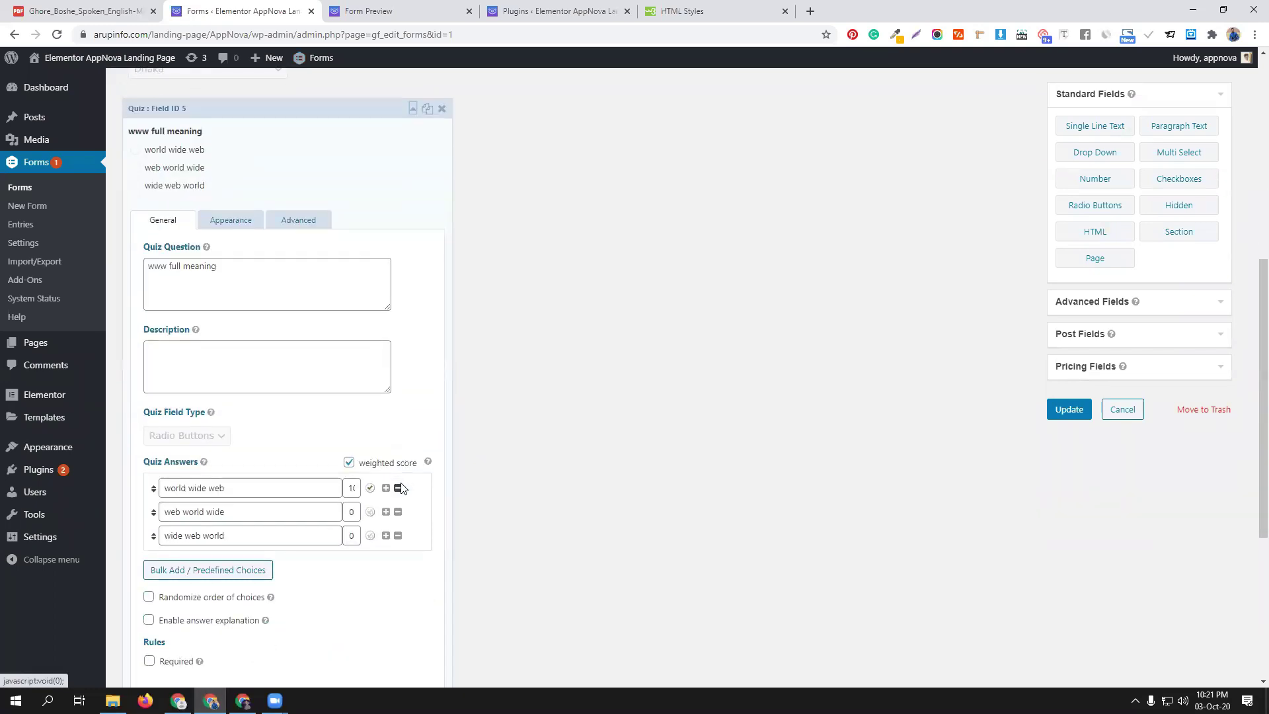
left_click(352, 491)
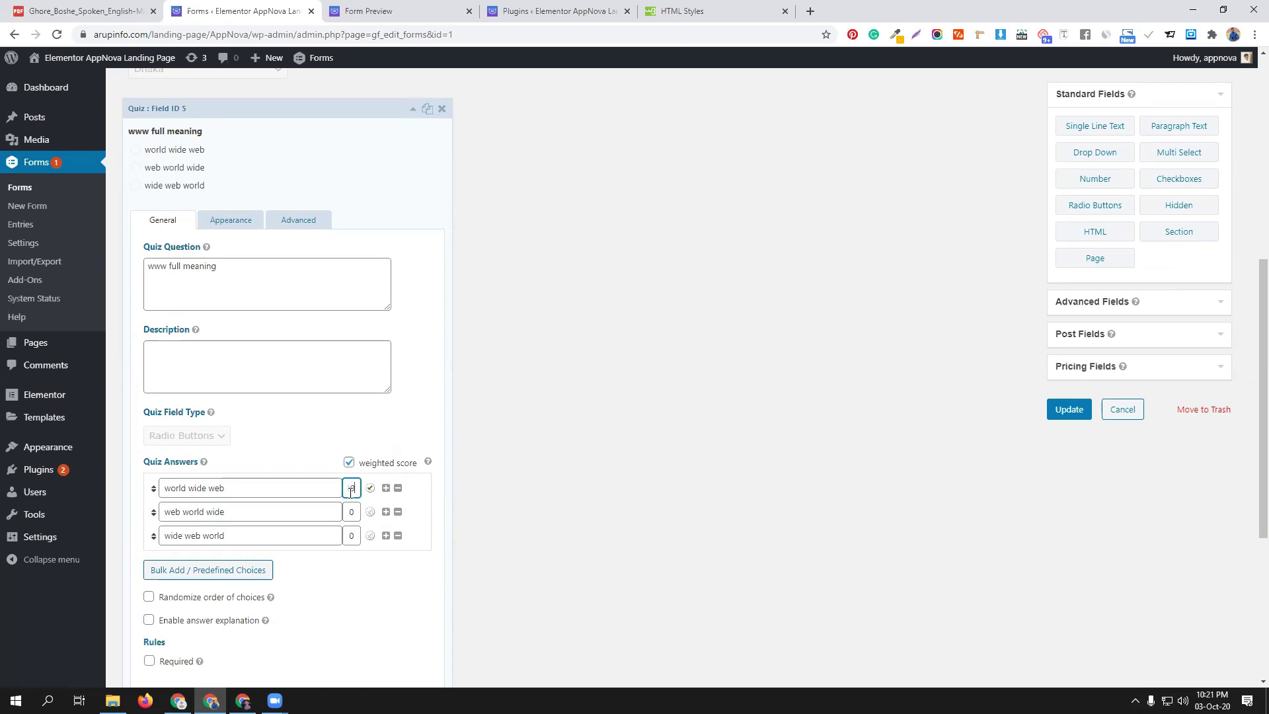
left_click(371, 489)
mouse_move(430, 465)
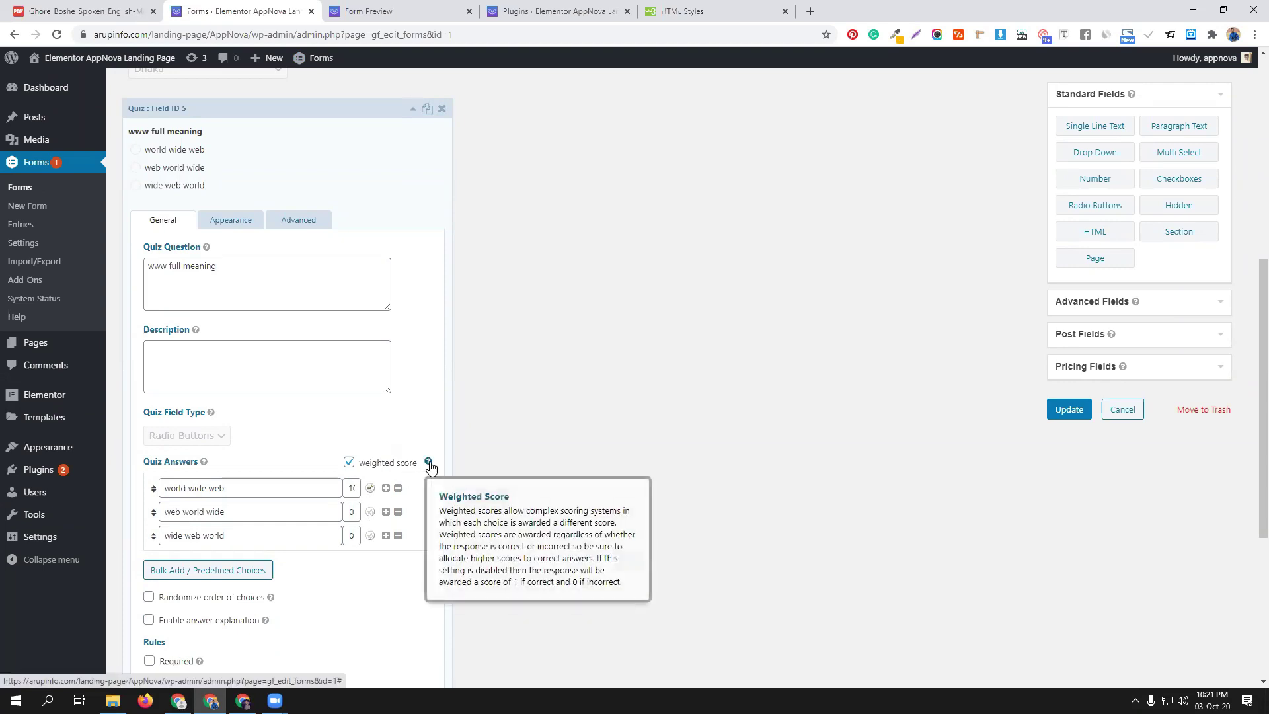
left_click(230, 222)
left_click(297, 221)
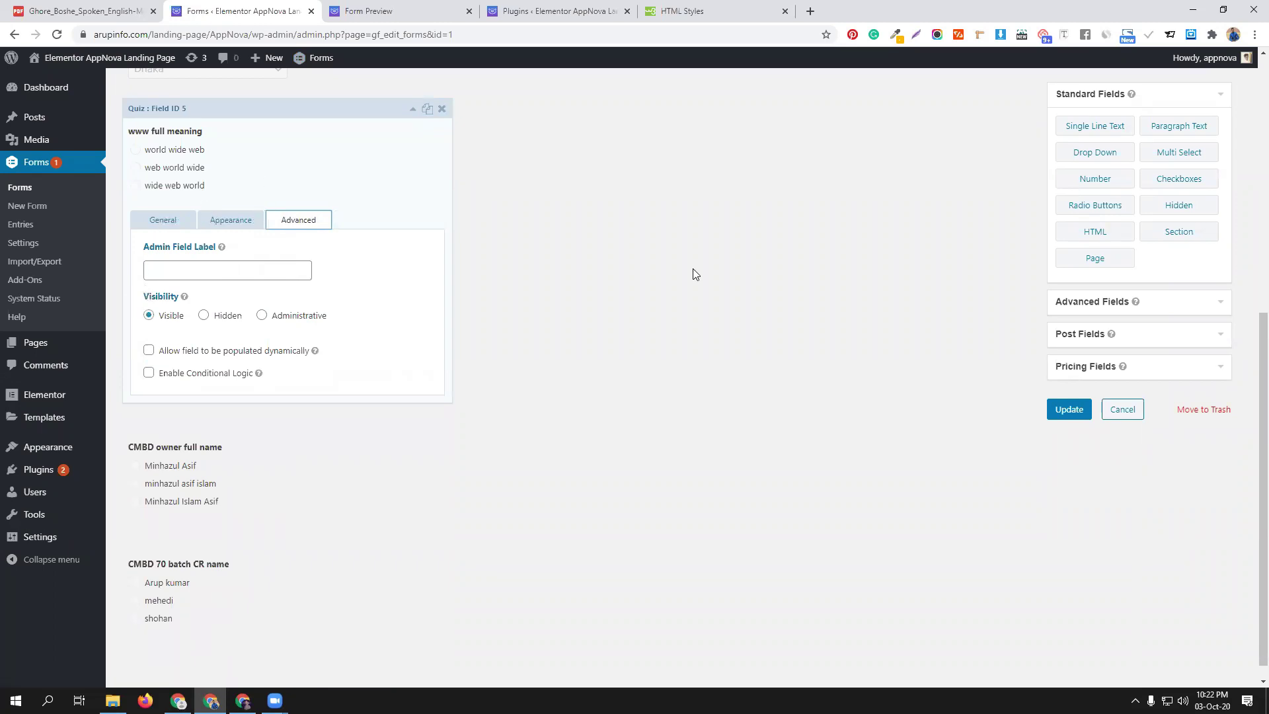
left_click(396, 10)
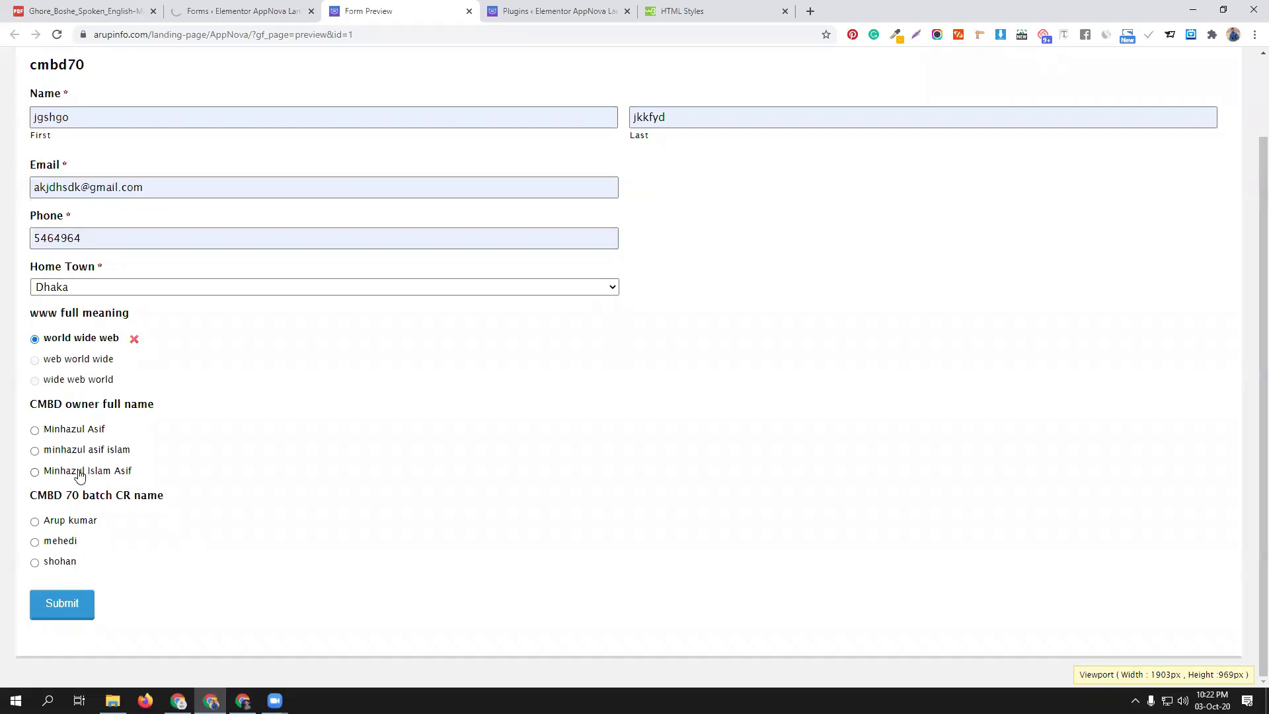
Pick an answer for the owner and CR name questions, then close the Form Preview tab
left_click(80, 473)
left_click(67, 522)
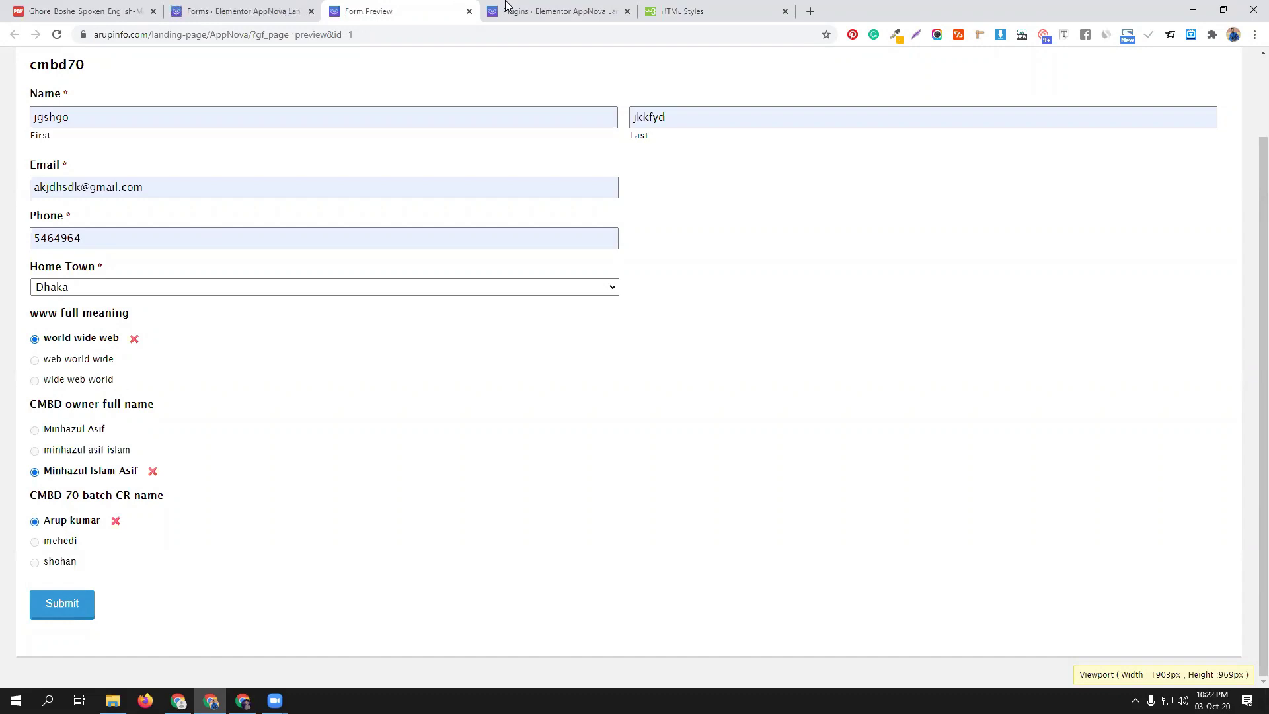
left_click(469, 11)
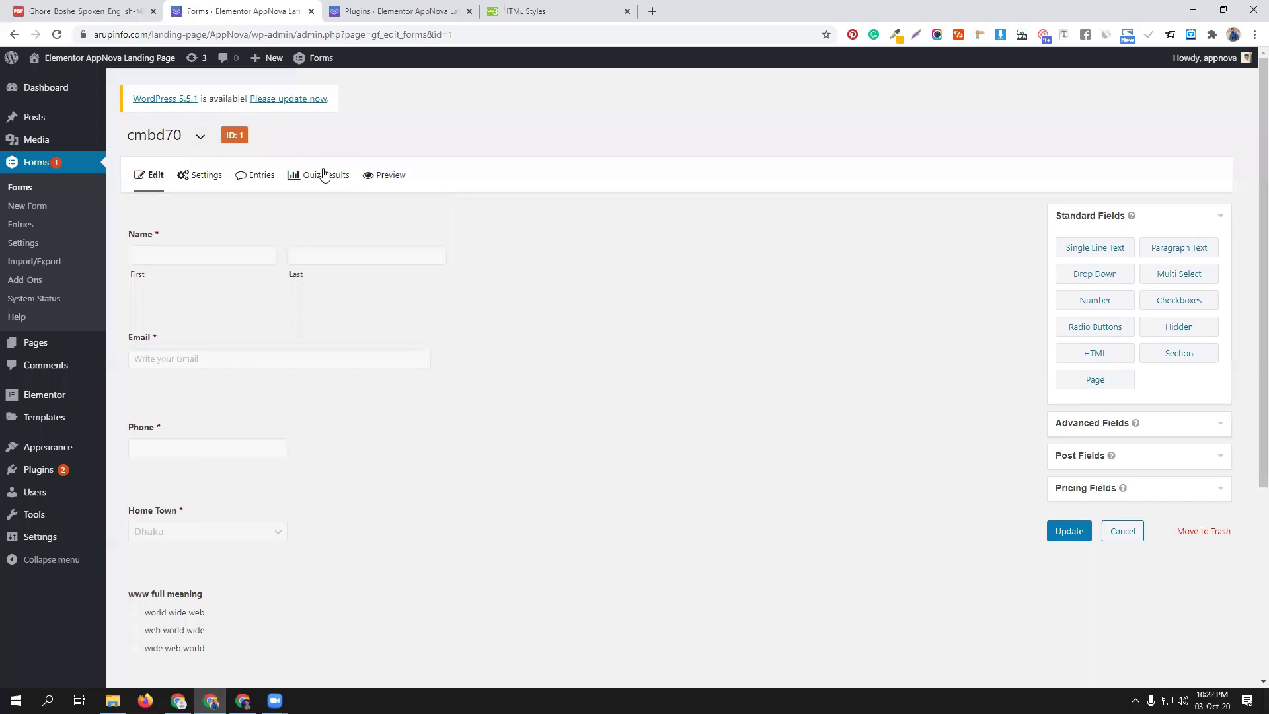
In the quiz question's settings, turn weighted scoring off and back on
left_click(380, 175)
left_click(254, 11)
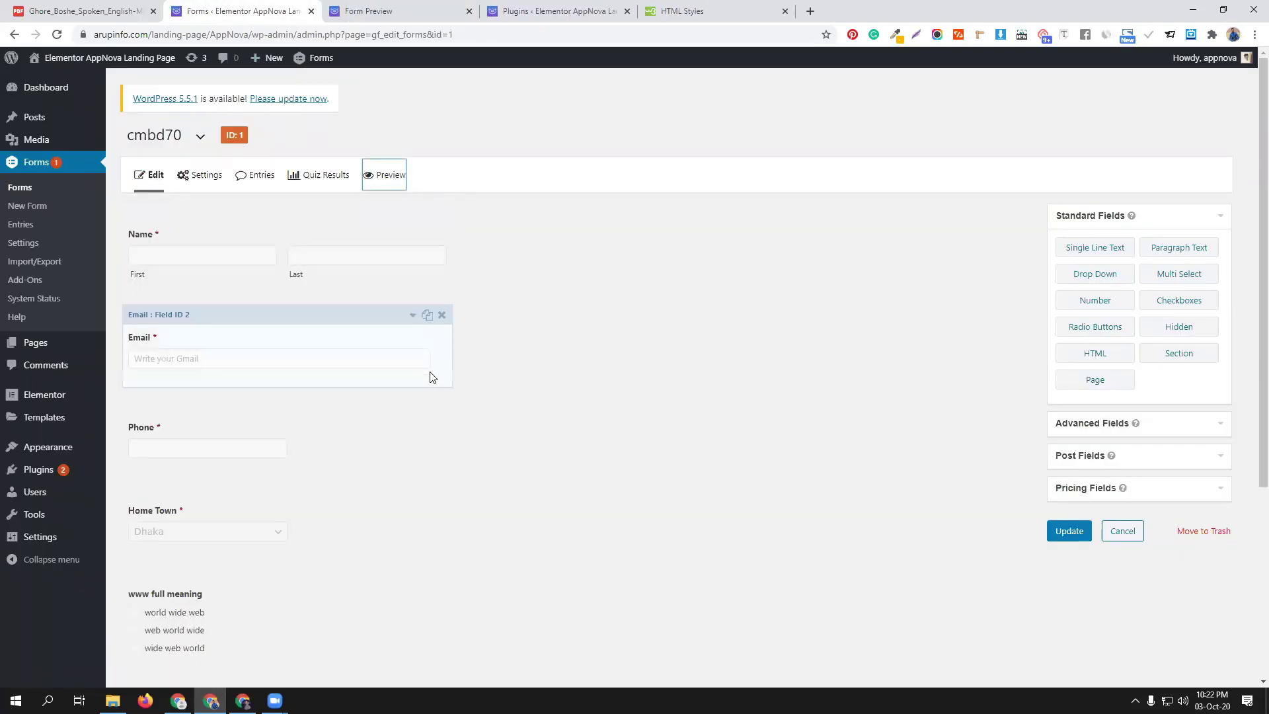
mouse_move(204, 178)
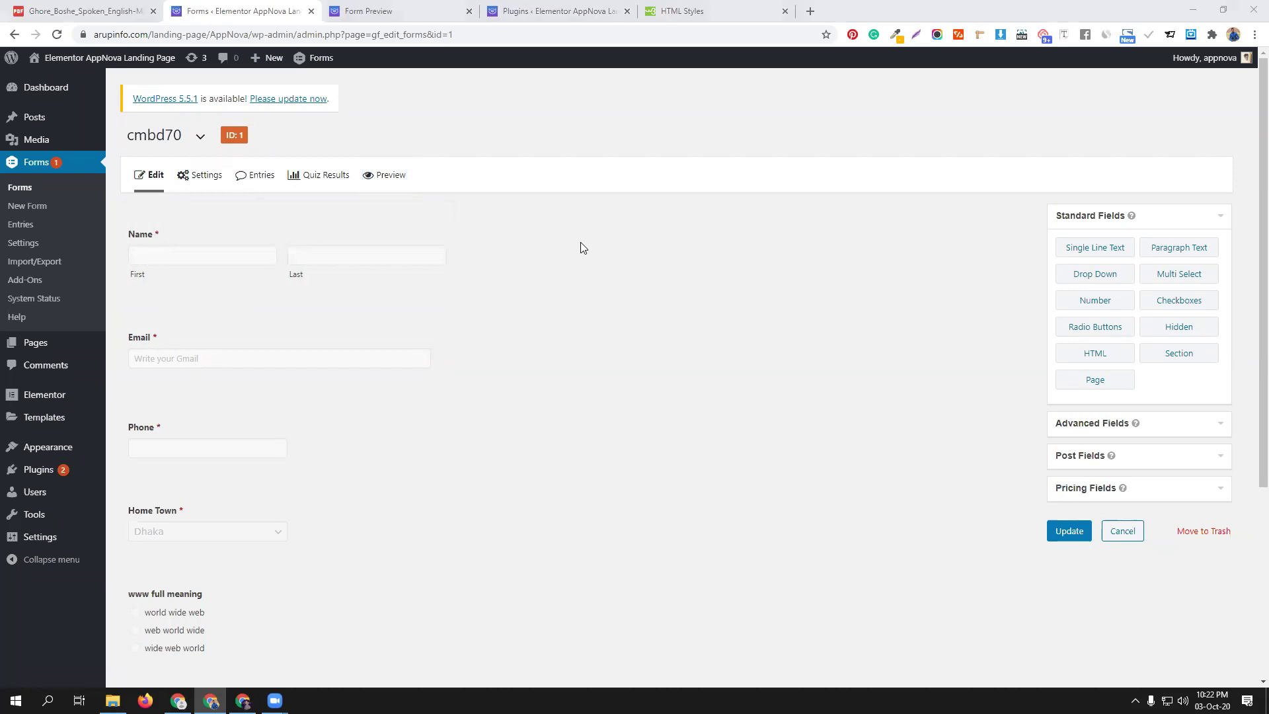
scroll(277, 502, "down", 2)
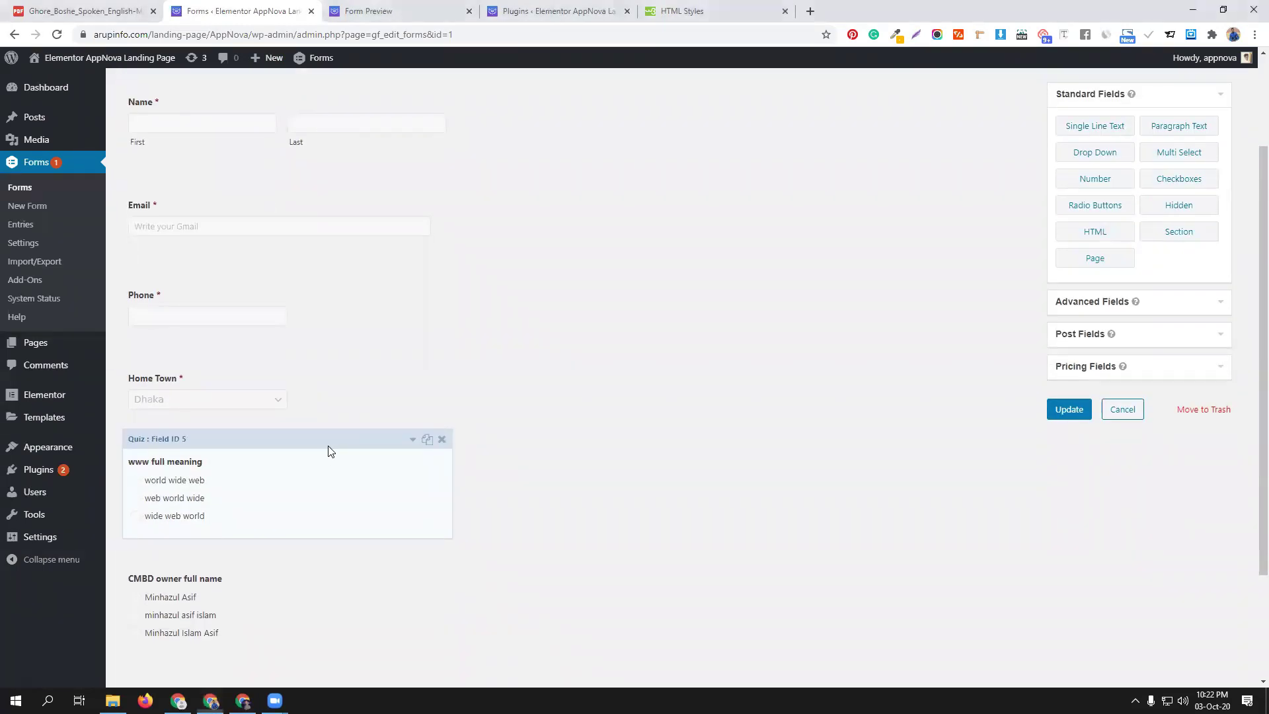
left_click(329, 450)
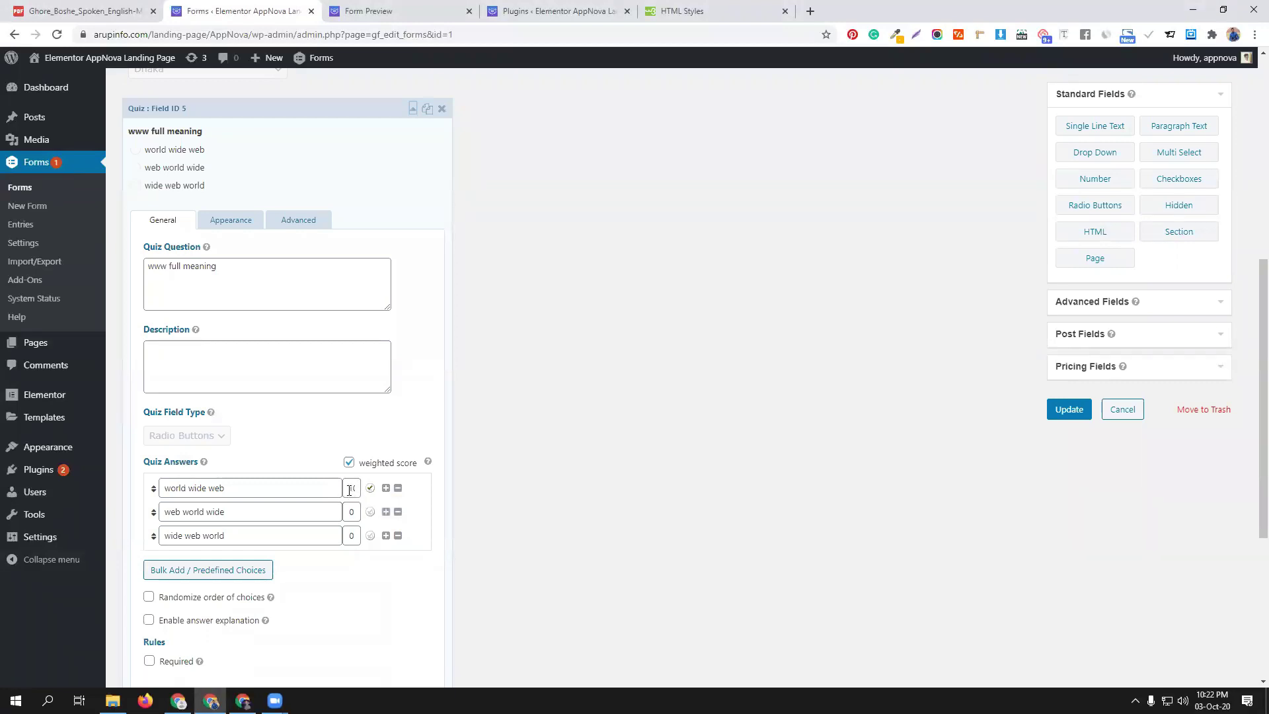
left_click(350, 462)
left_click(349, 463)
Update the cmbd70 form and open a new preview
scroll(266, 463, "down", 1)
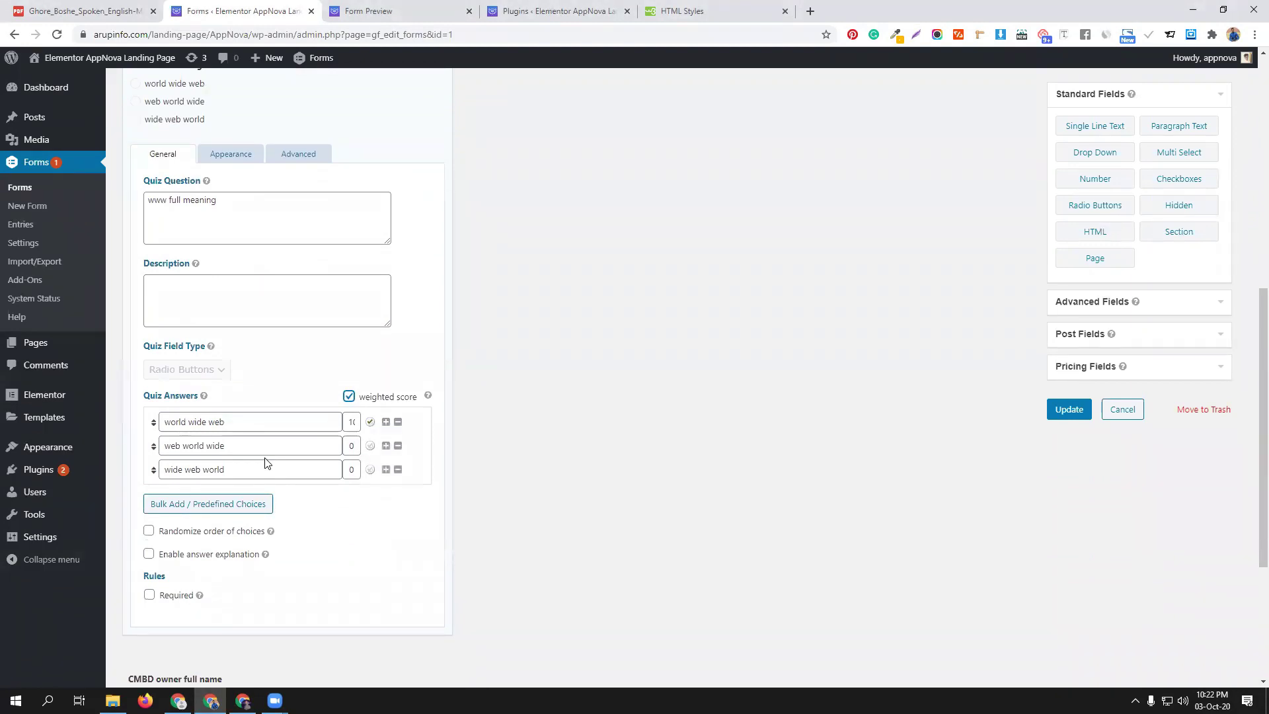
scroll(266, 463, "down", 2)
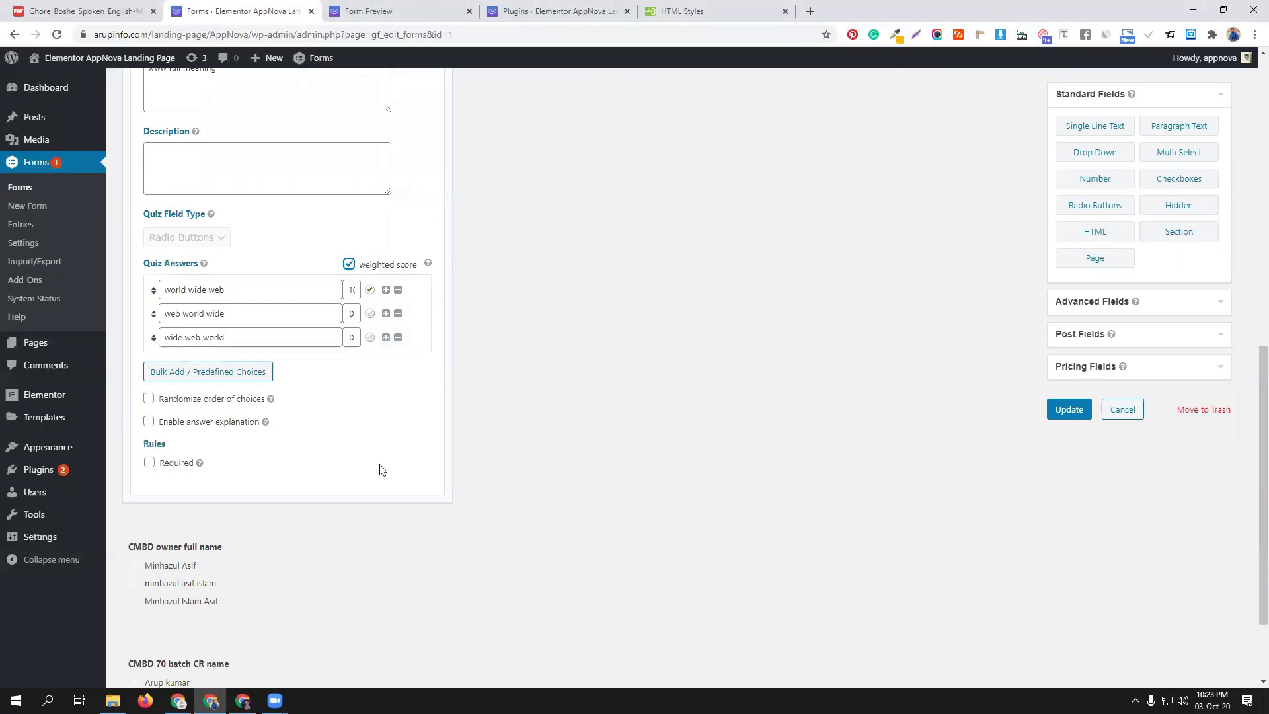
left_click(1070, 410)
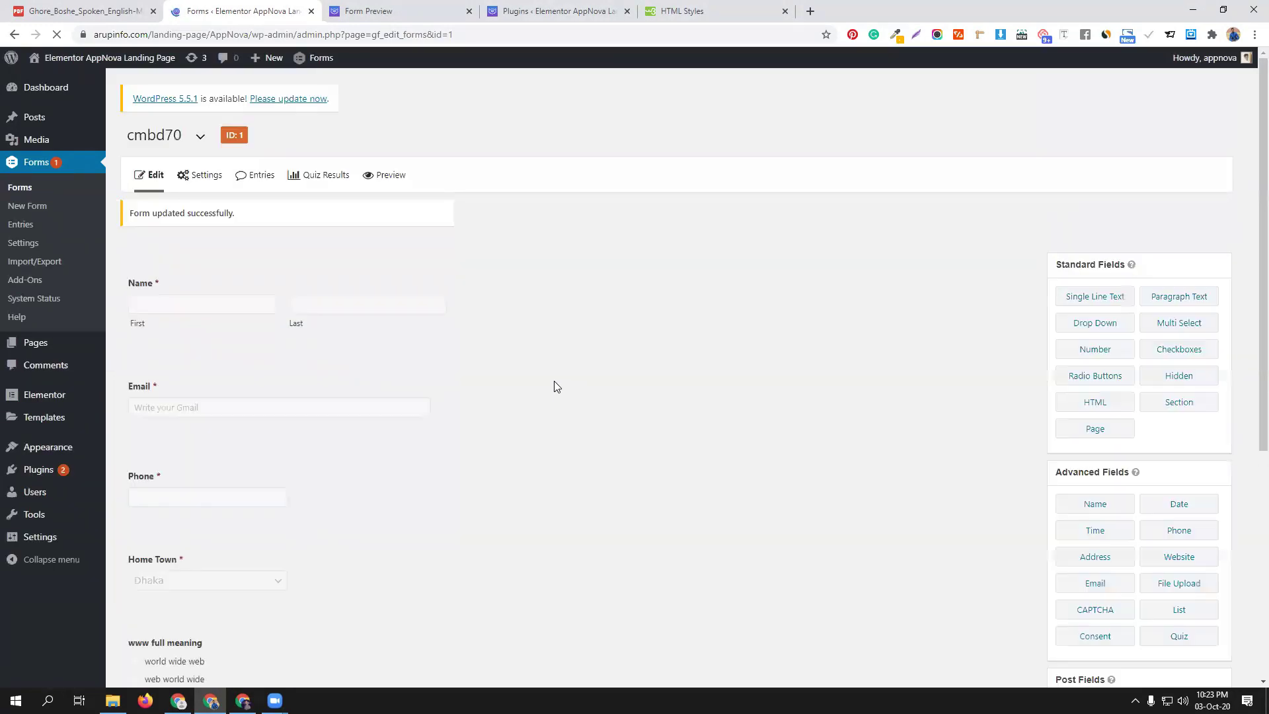
left_click(375, 175)
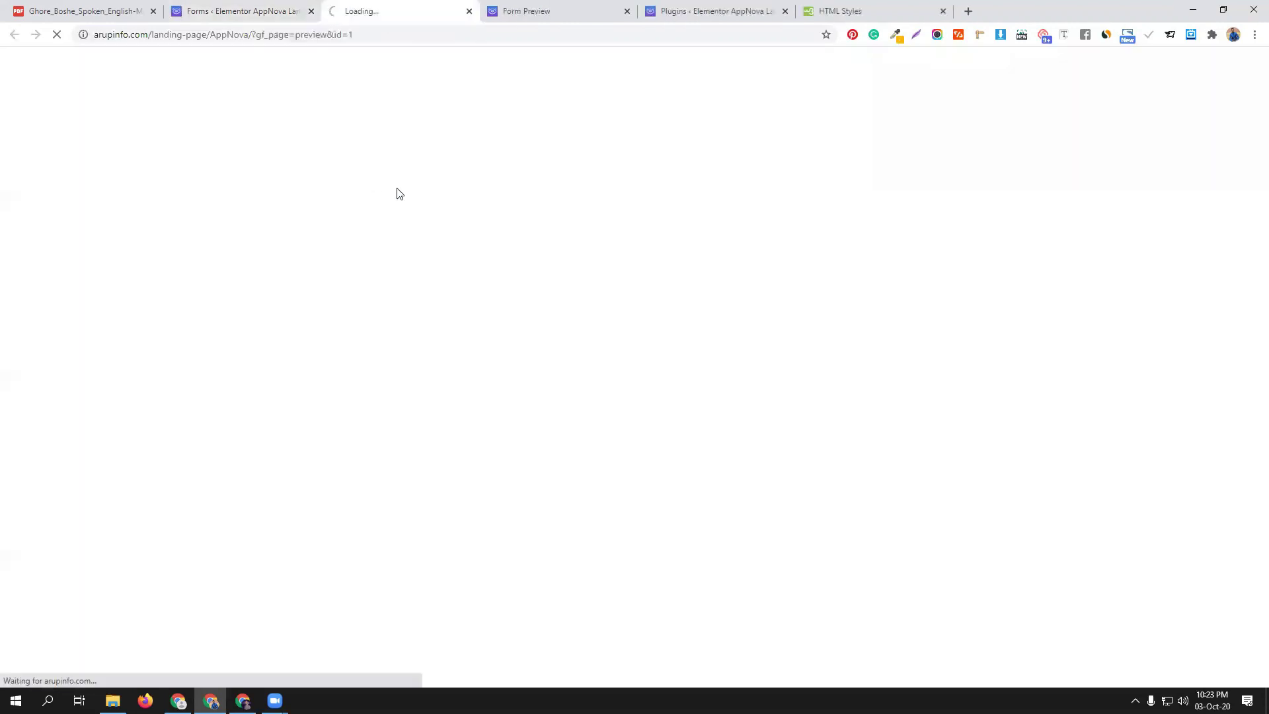
Choose 'world wide web' and autofill name, email and phone from saved entries
left_click(82, 433)
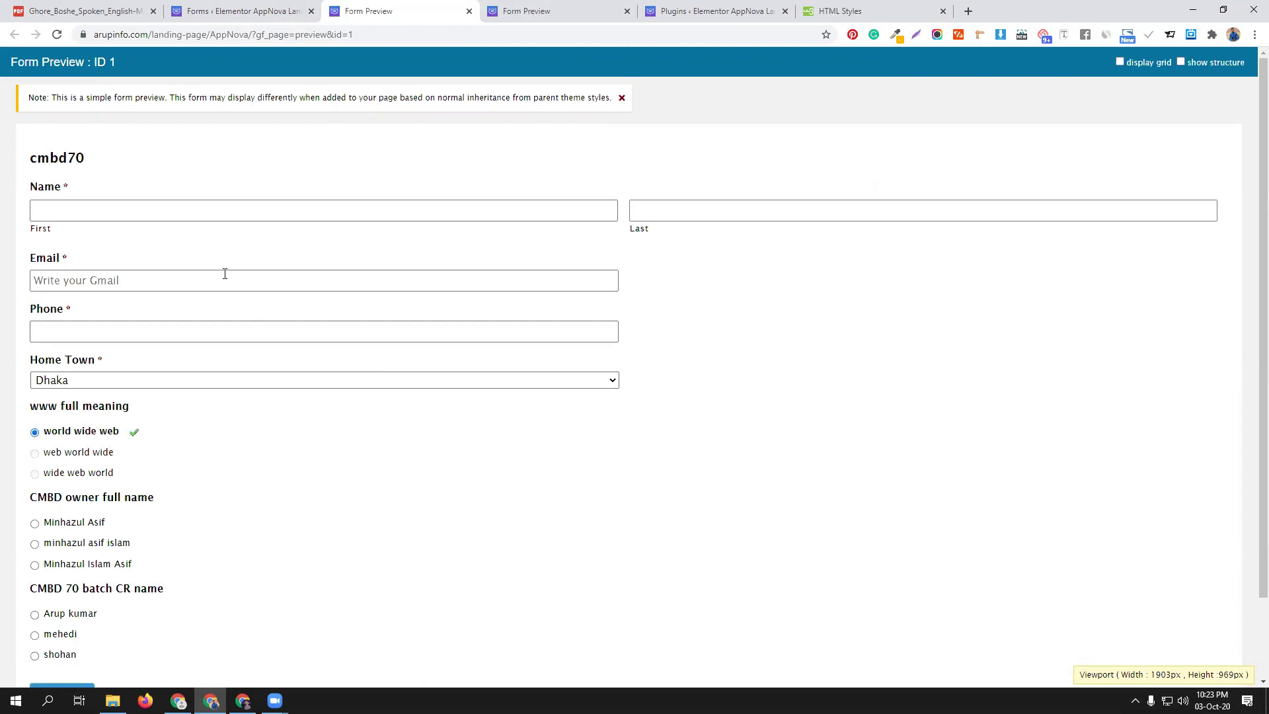
left_click(77, 207)
left_click(54, 241)
left_click(665, 210)
left_click(660, 242)
left_click(72, 280)
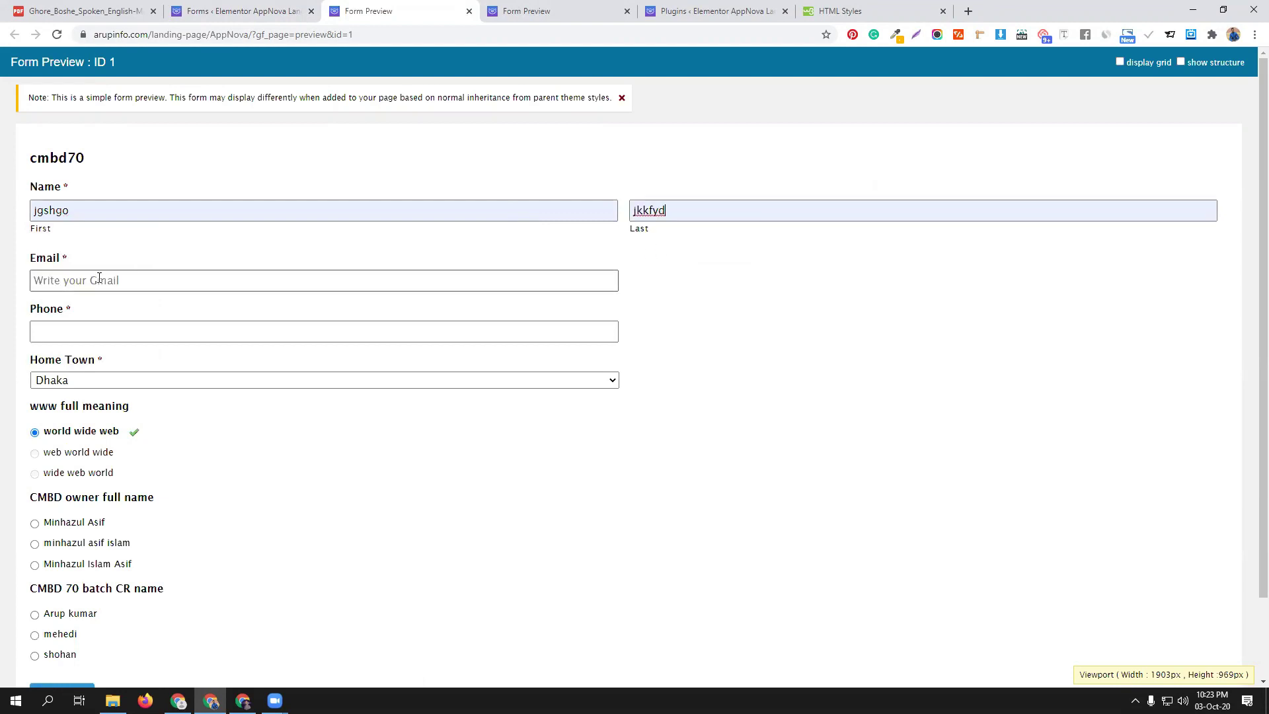
left_click(72, 312)
left_click(78, 330)
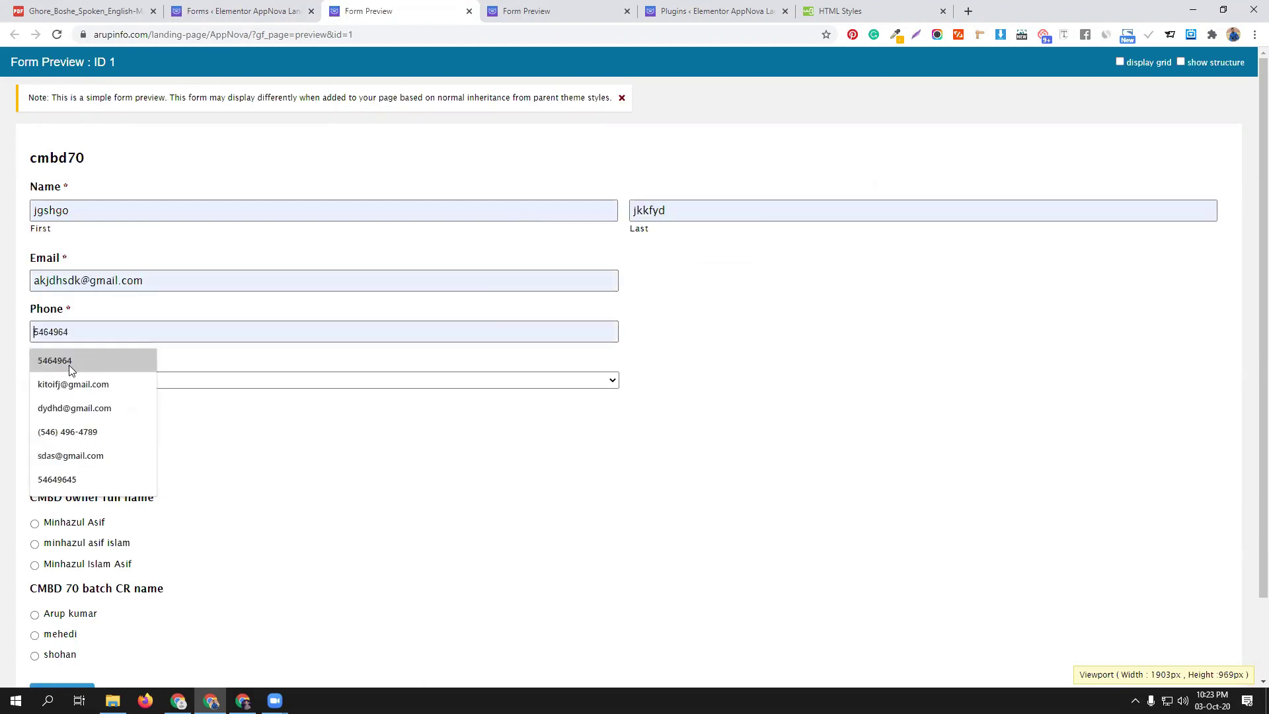
left_click(69, 365)
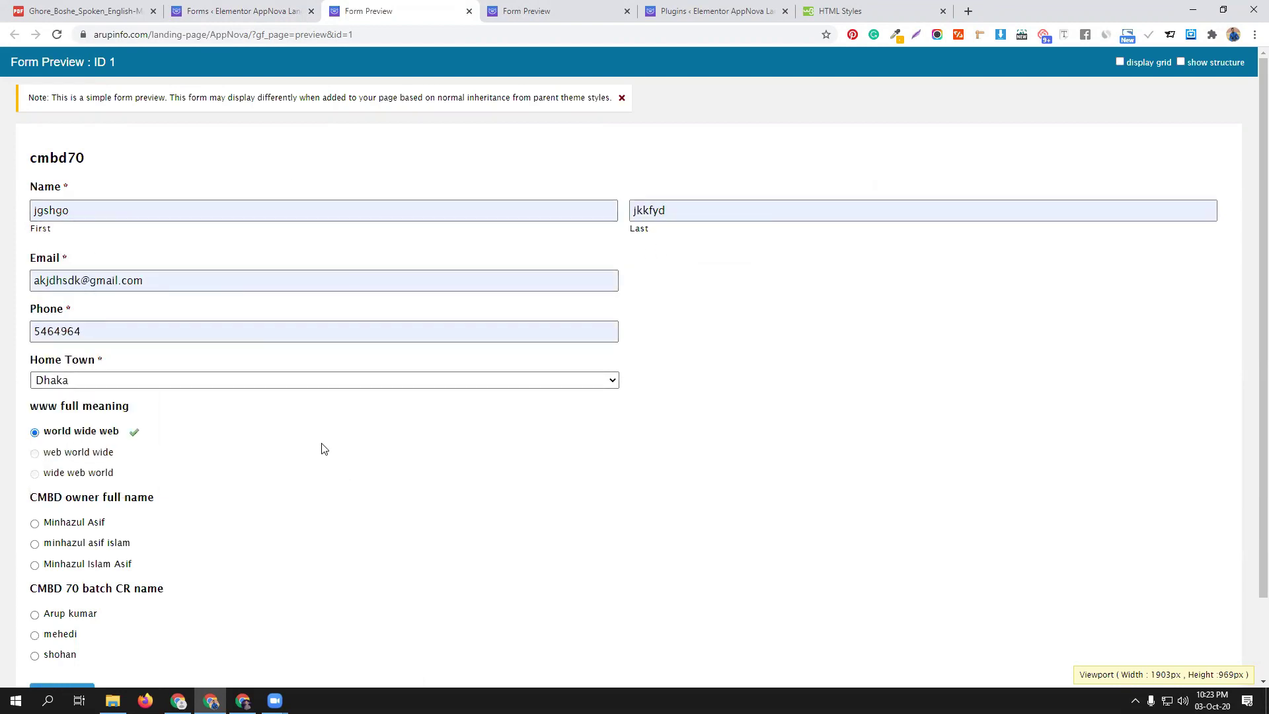
Answer the owner and CR name questions and submit the quiz
scroll(320, 445, "down", 2)
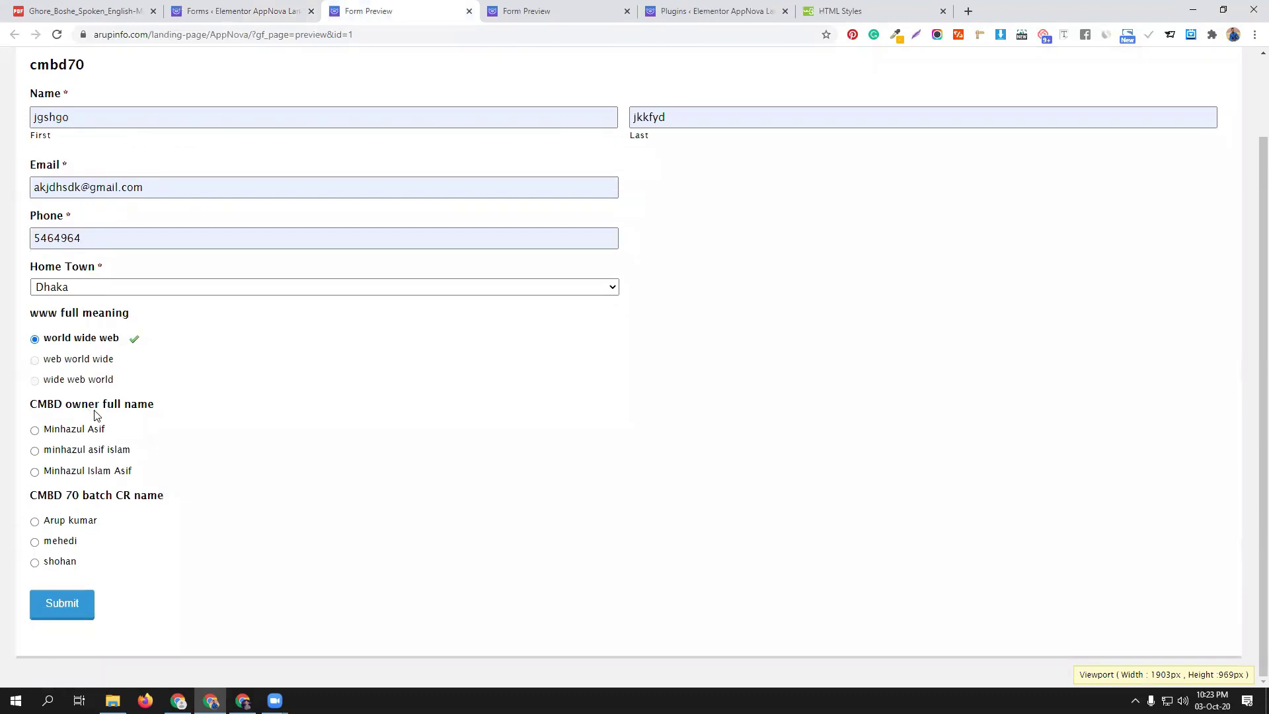
left_click(59, 431)
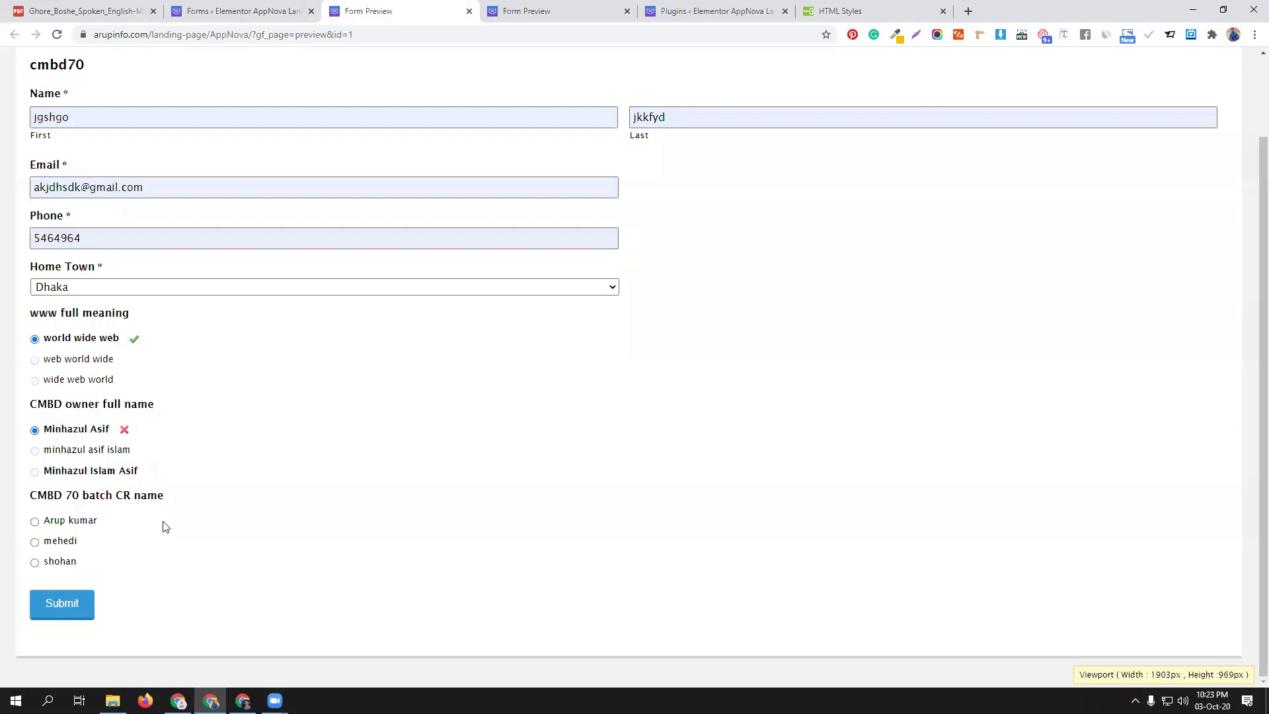
left_click(34, 563)
double_click(56, 542)
left_click(69, 529)
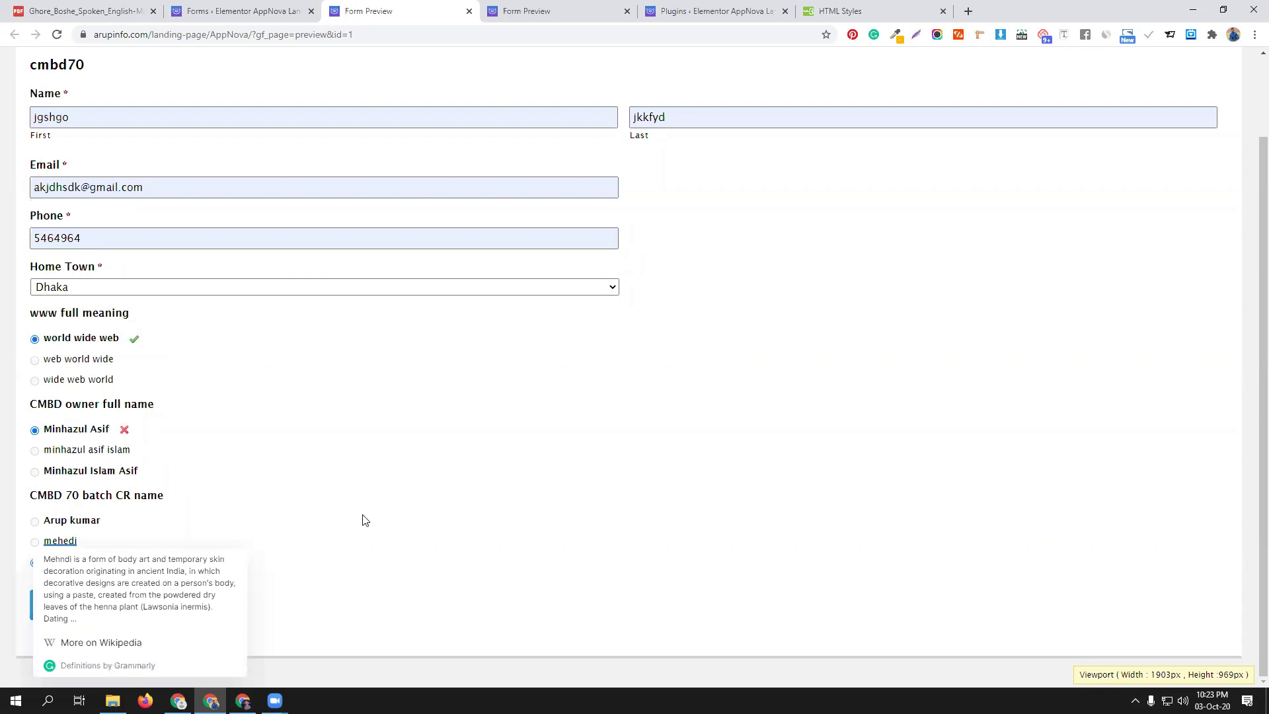
left_click(69, 601)
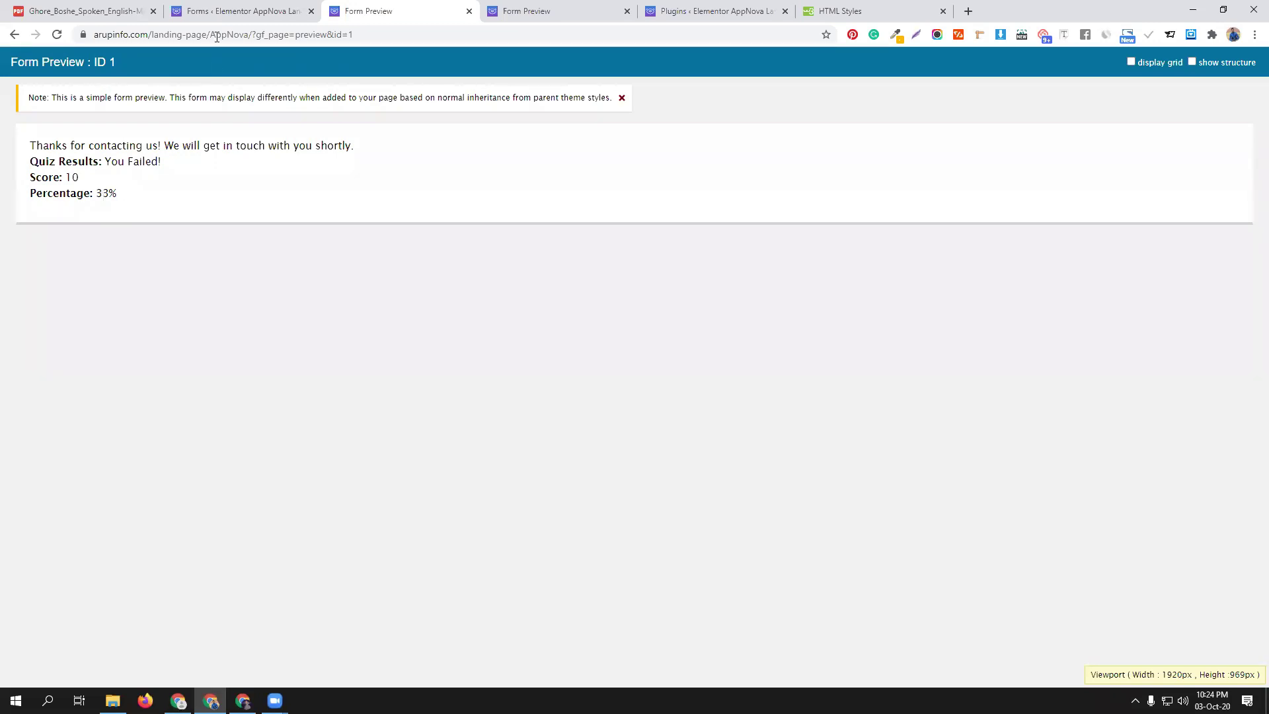
Glance at the form editor, then return to the cmbd70 quiz result showing Score 10
left_click(225, 9)
left_click(435, 5)
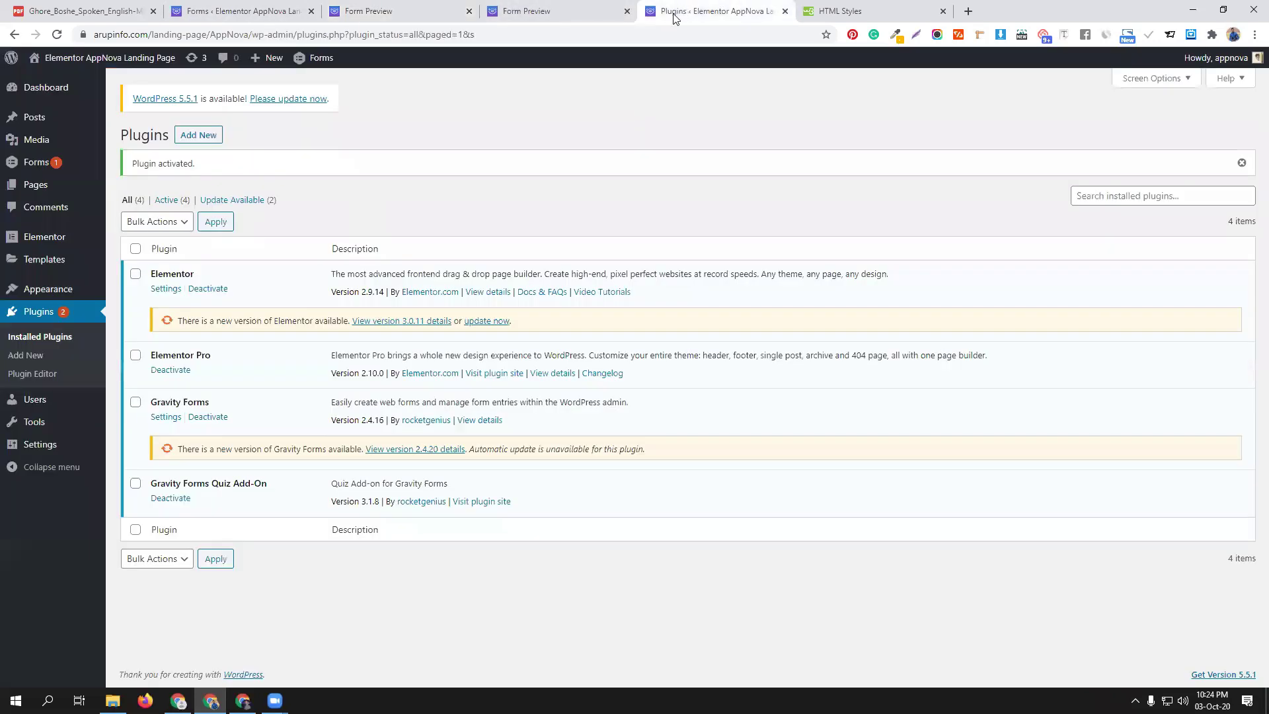
On the Add New plugins page, search for 'gravity form pdf'
left_click(685, 11)
left_click(192, 137)
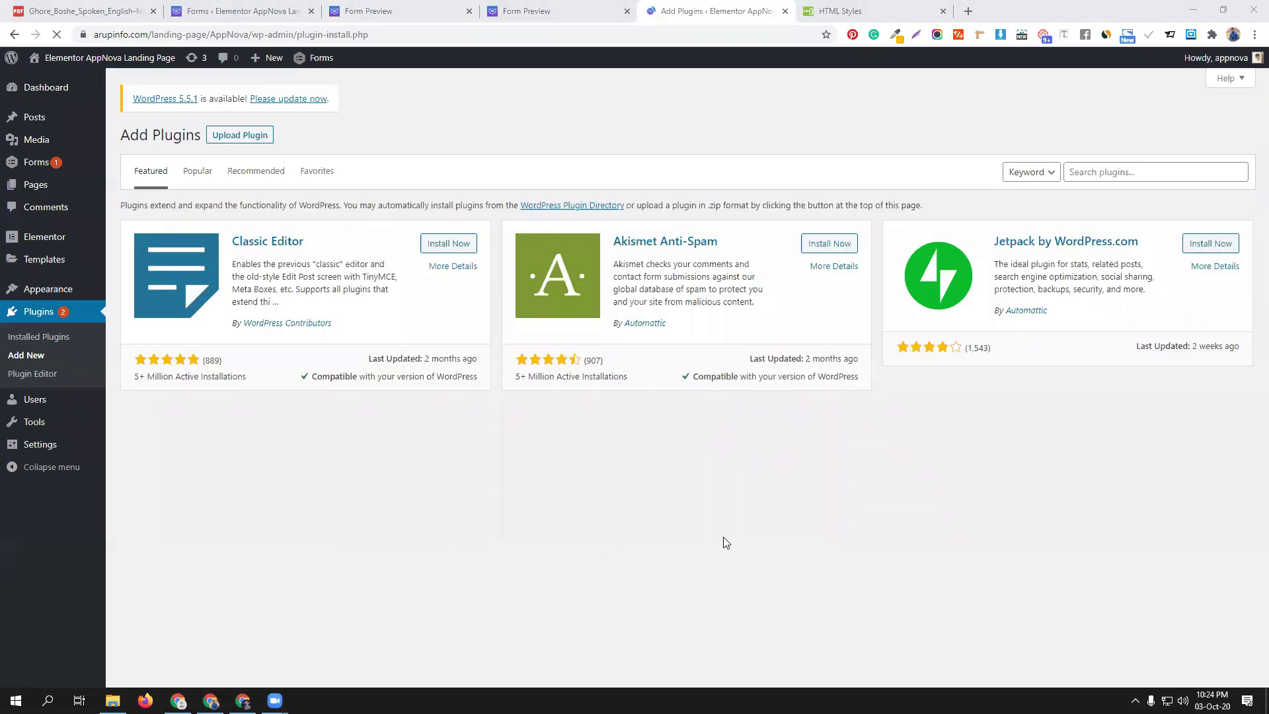
left_click(1100, 170)
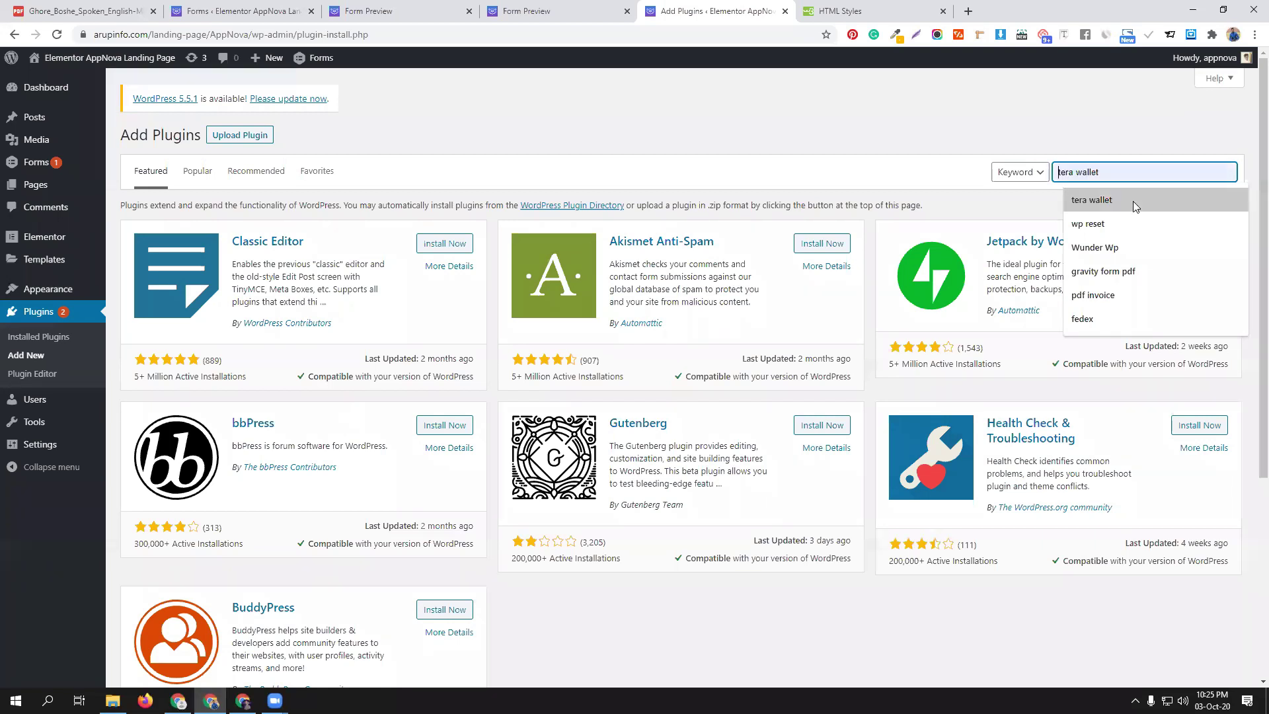
left_click(1125, 275)
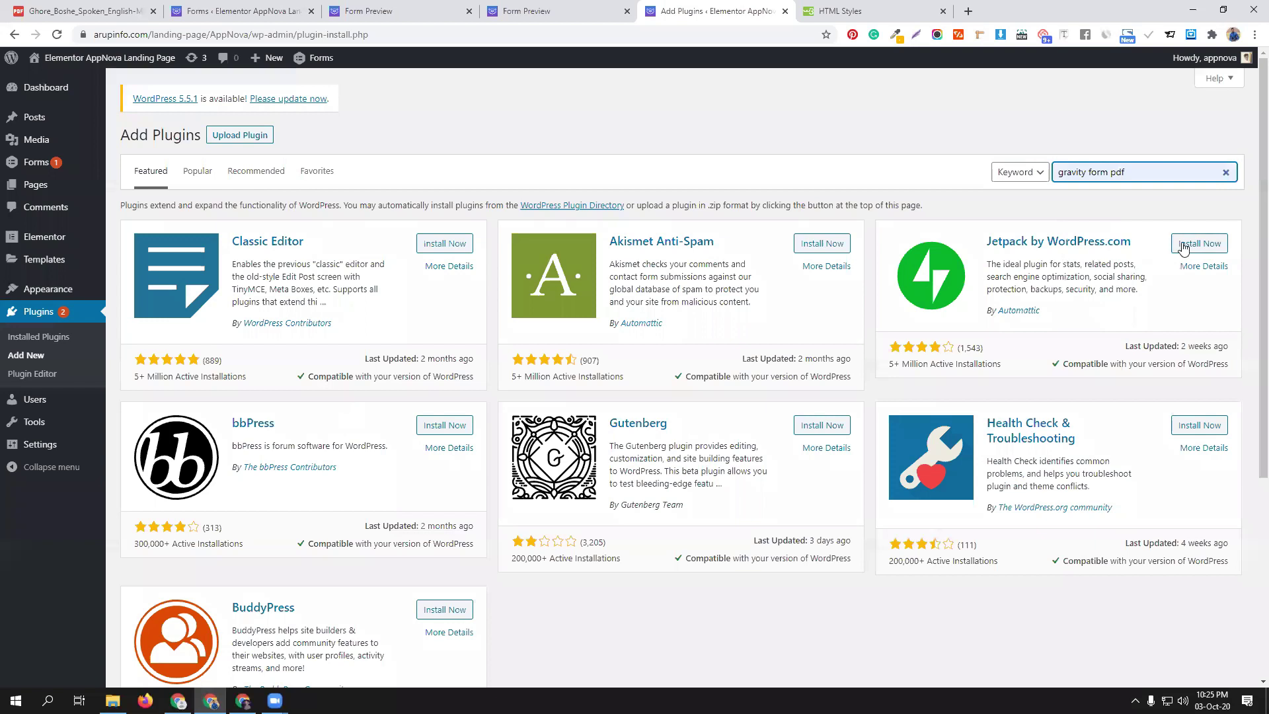
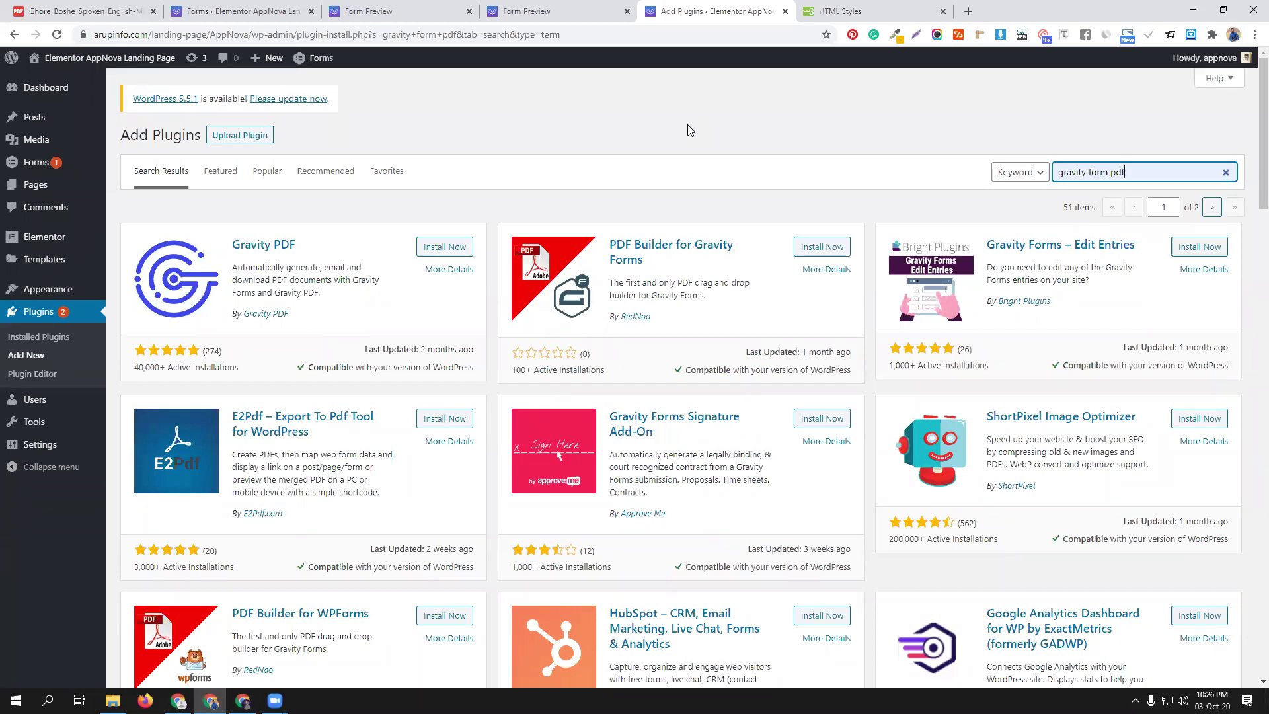
Install and activate the Gravity PDF 5.3.2 plugin, then return to the cmbd70 form editor
left_click(444, 247)
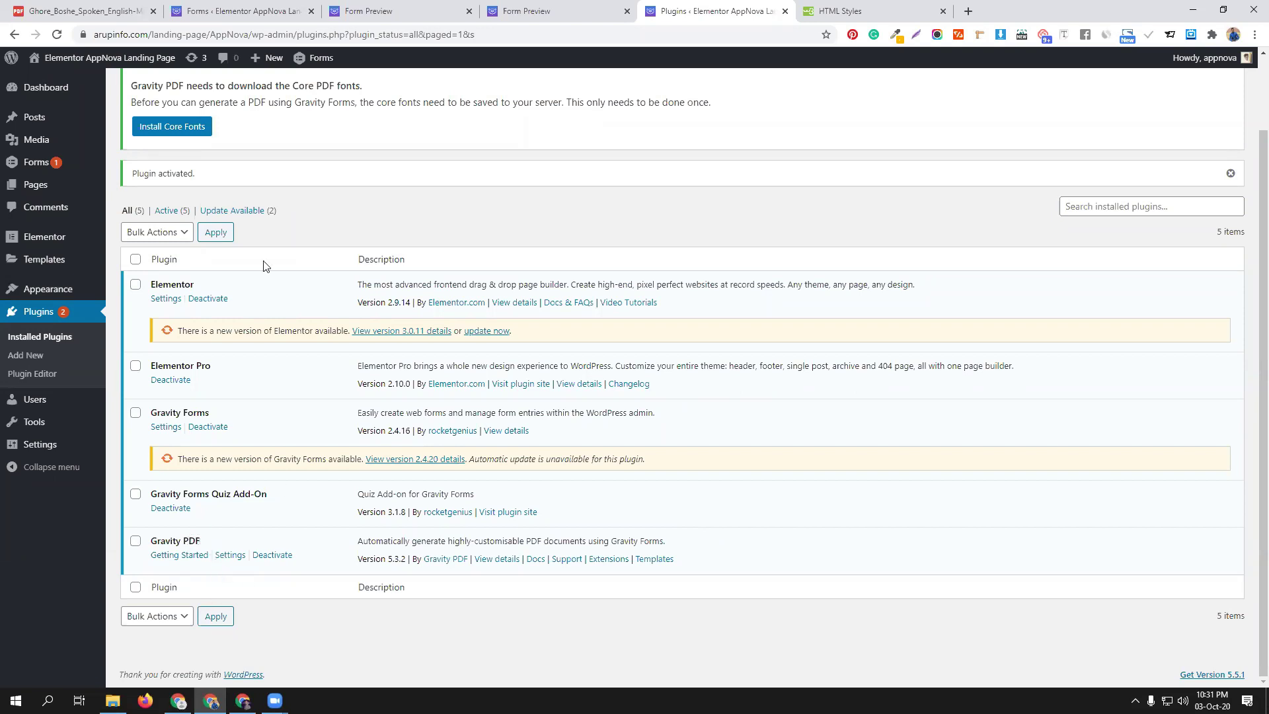
left_click(225, 11)
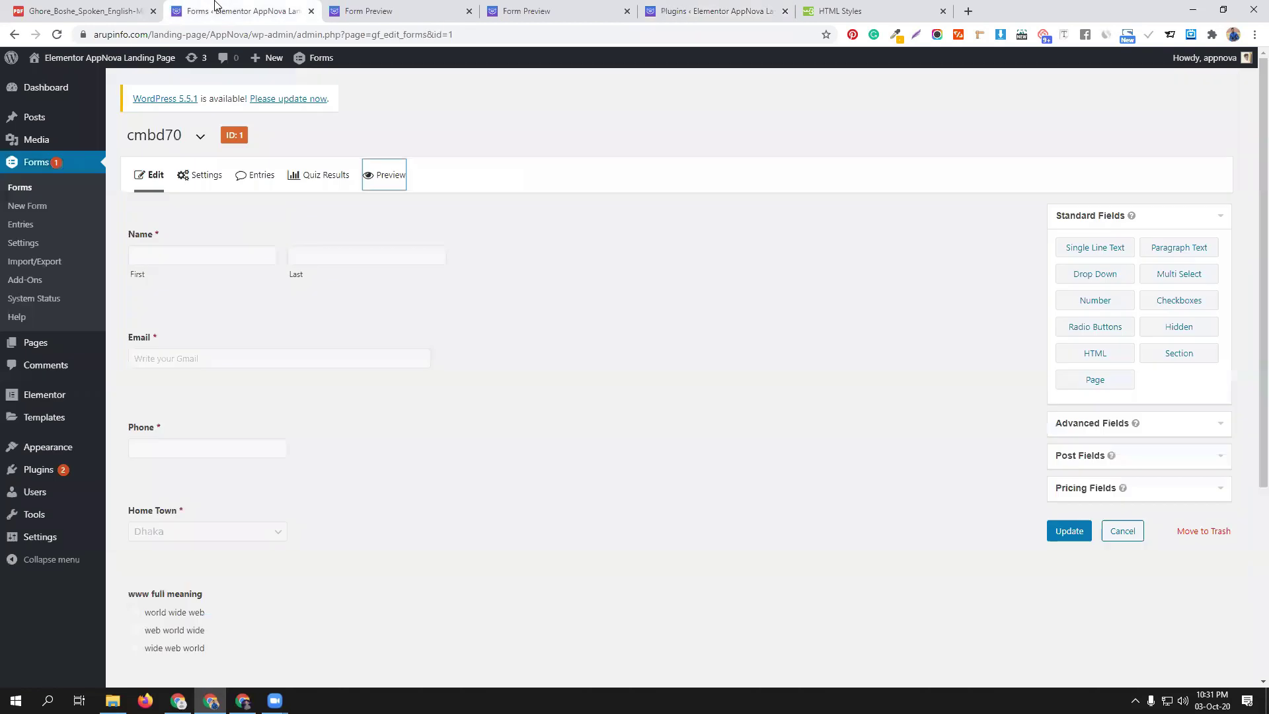
Reload the cmbd70 form editor and open its Settings > PDF page
left_click(57, 35)
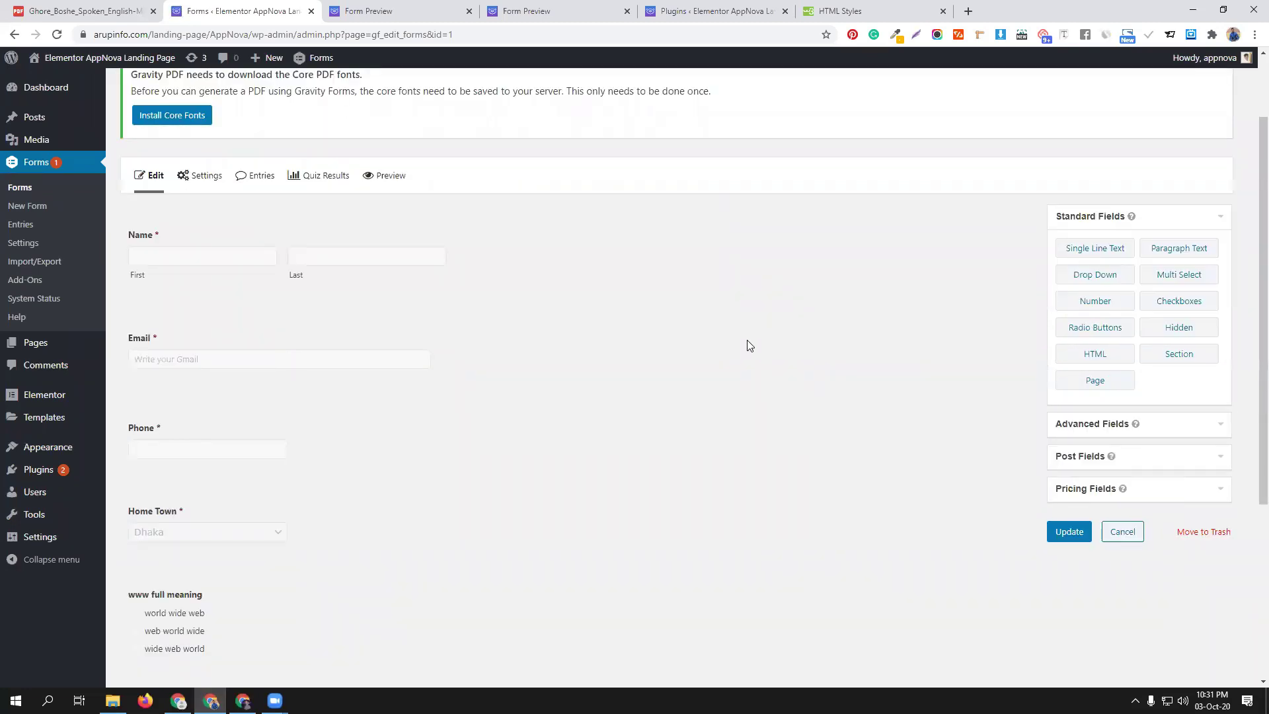
mouse_move(199, 176)
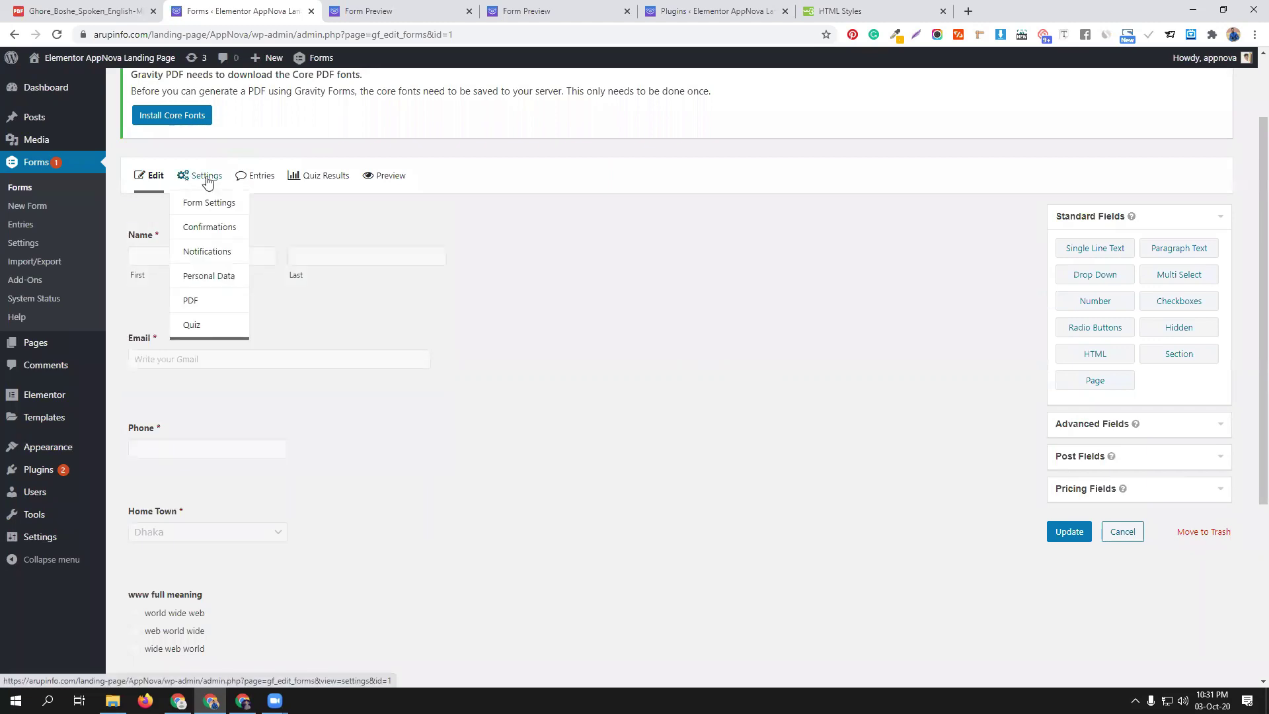
left_click(198, 301)
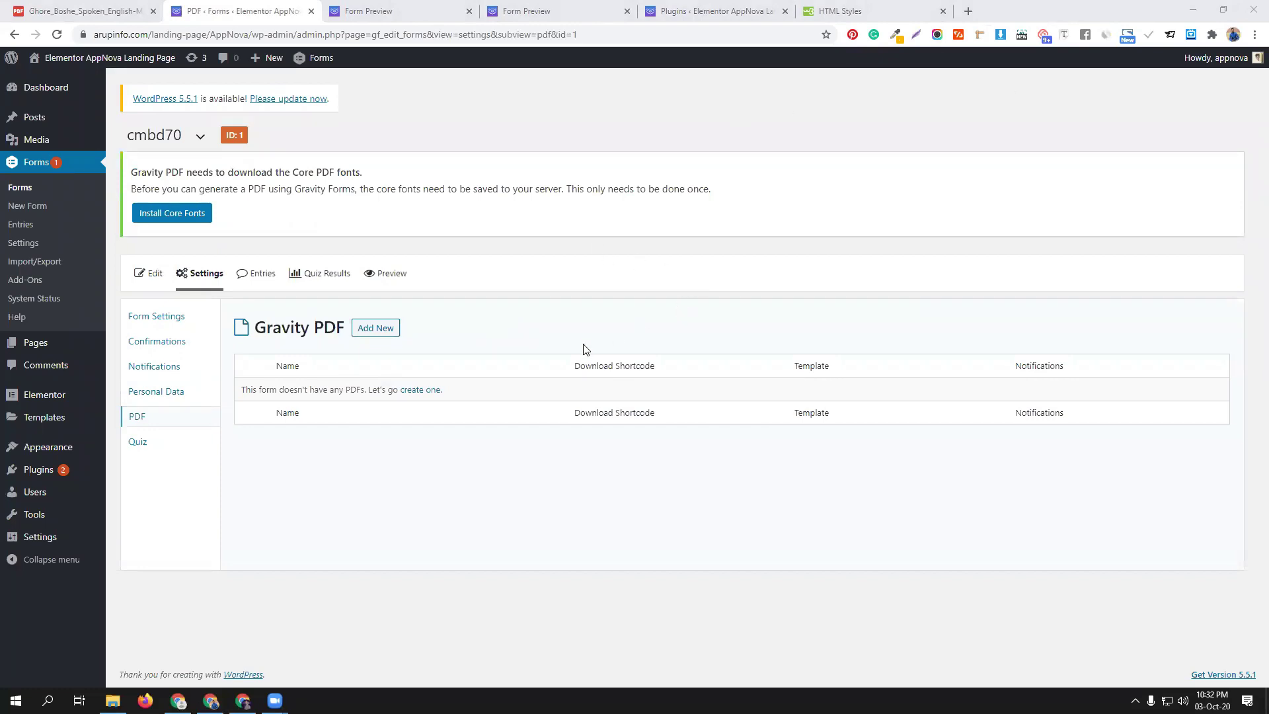
Start adding a new PDF for cmbd70 and name it quiz
left_click(376, 330)
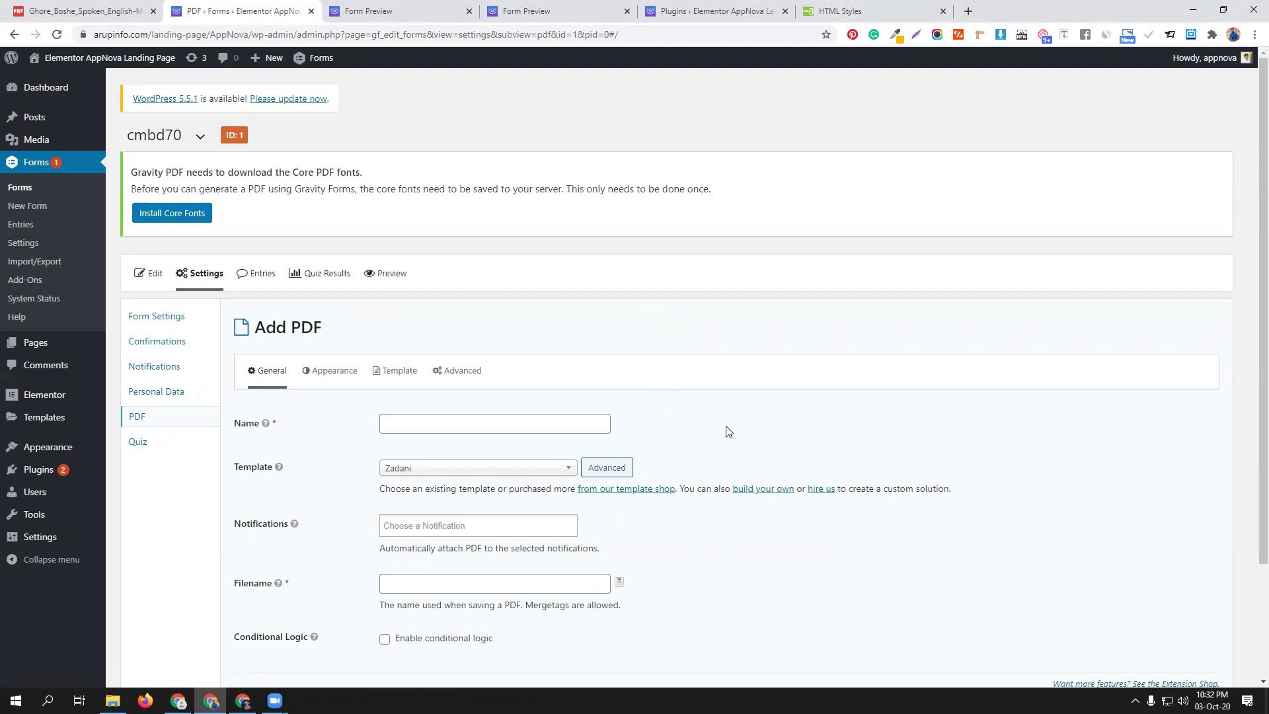
scroll(739, 378, "down", 2)
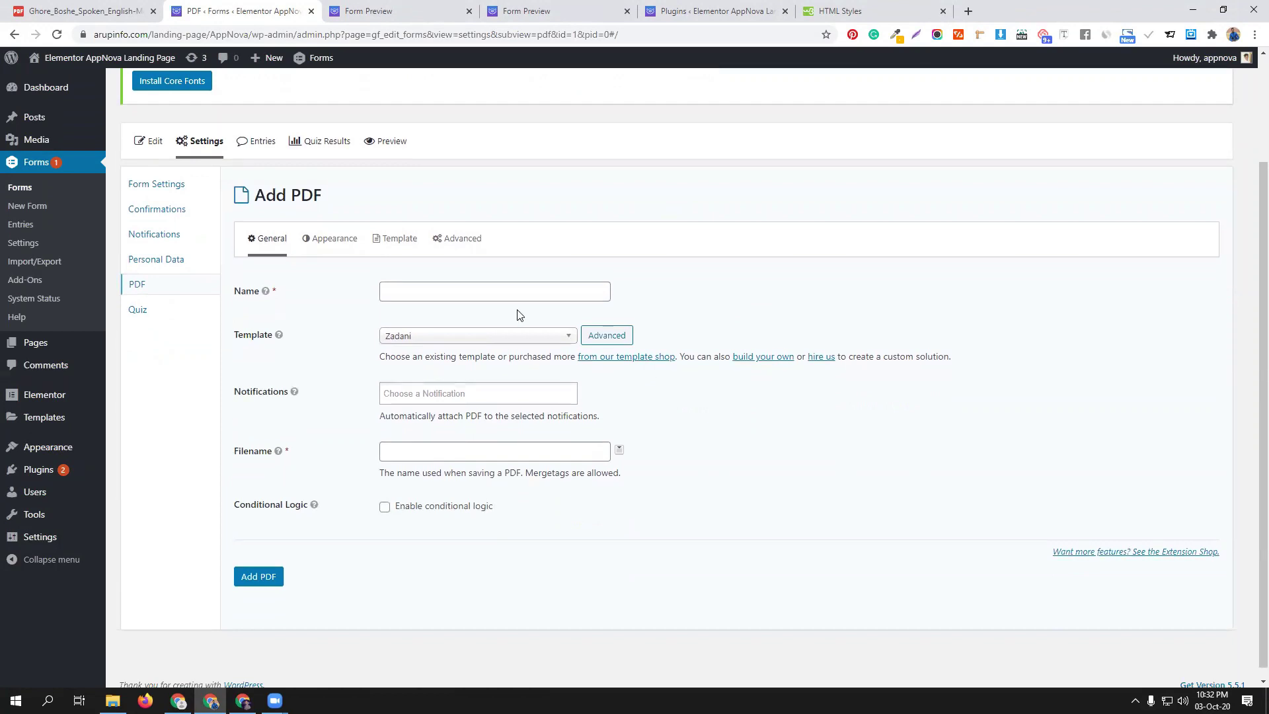
left_click(452, 292)
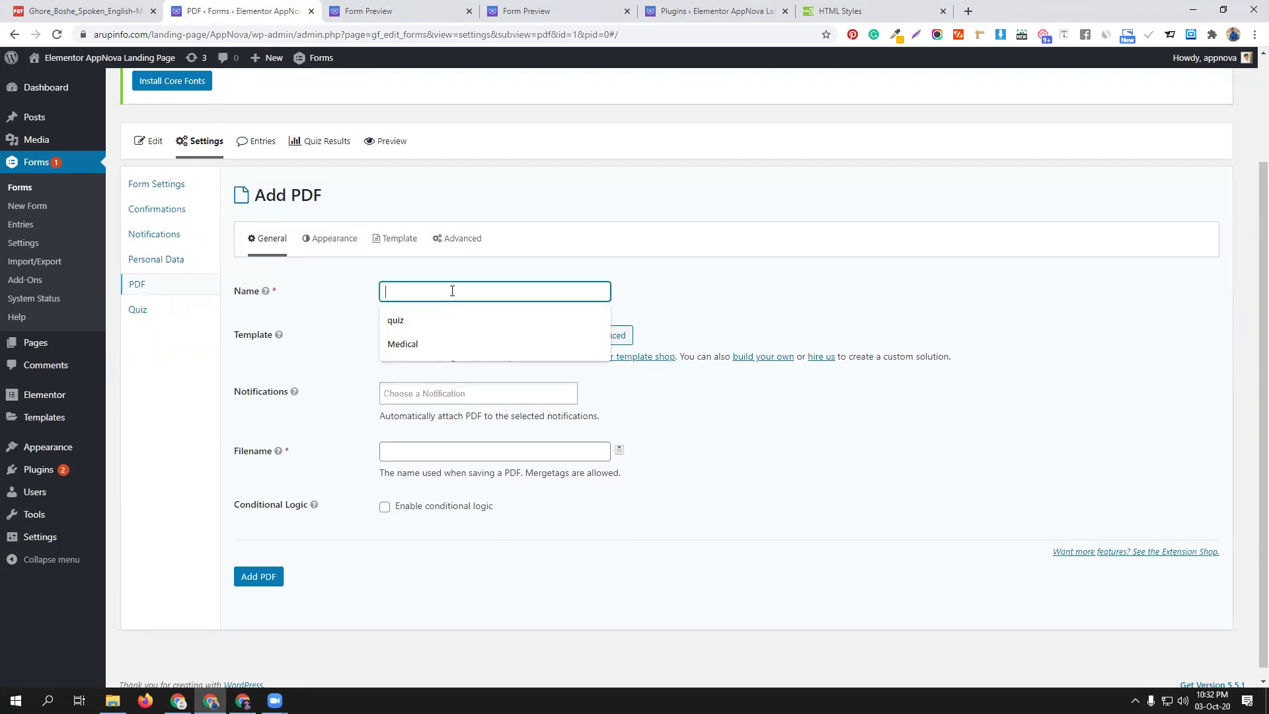
left_click(730, 271)
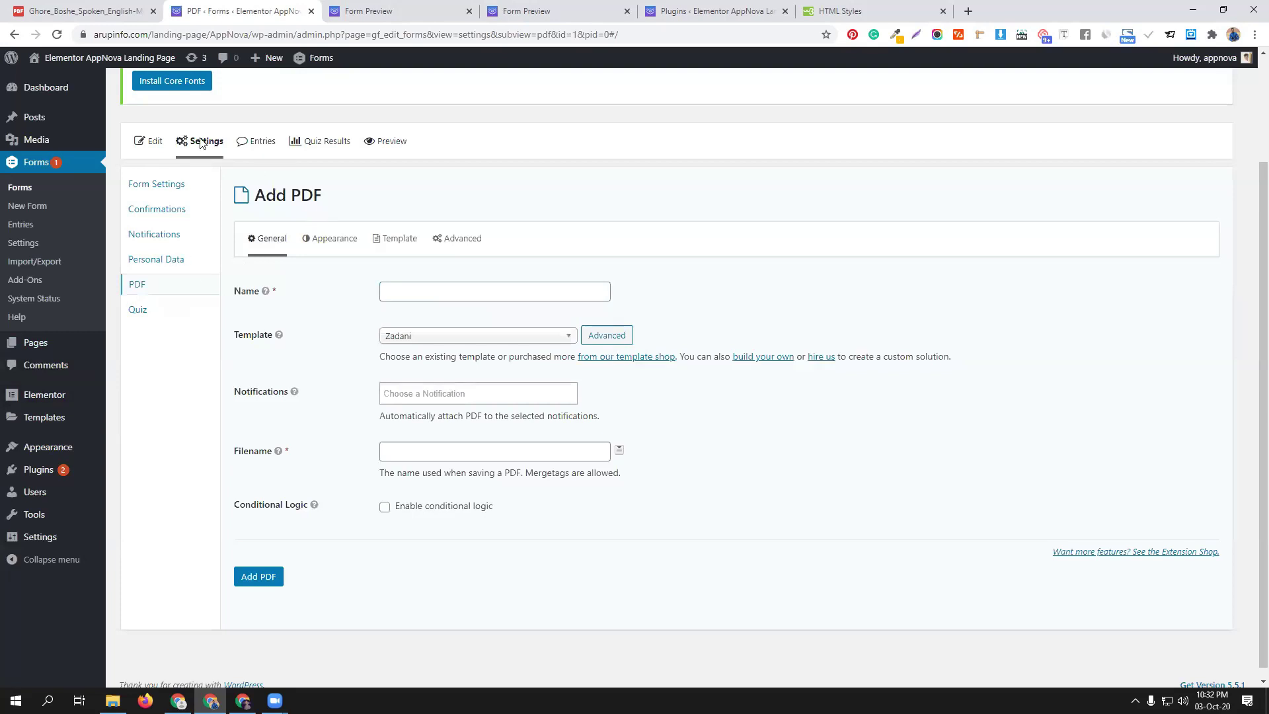
left_click(415, 285)
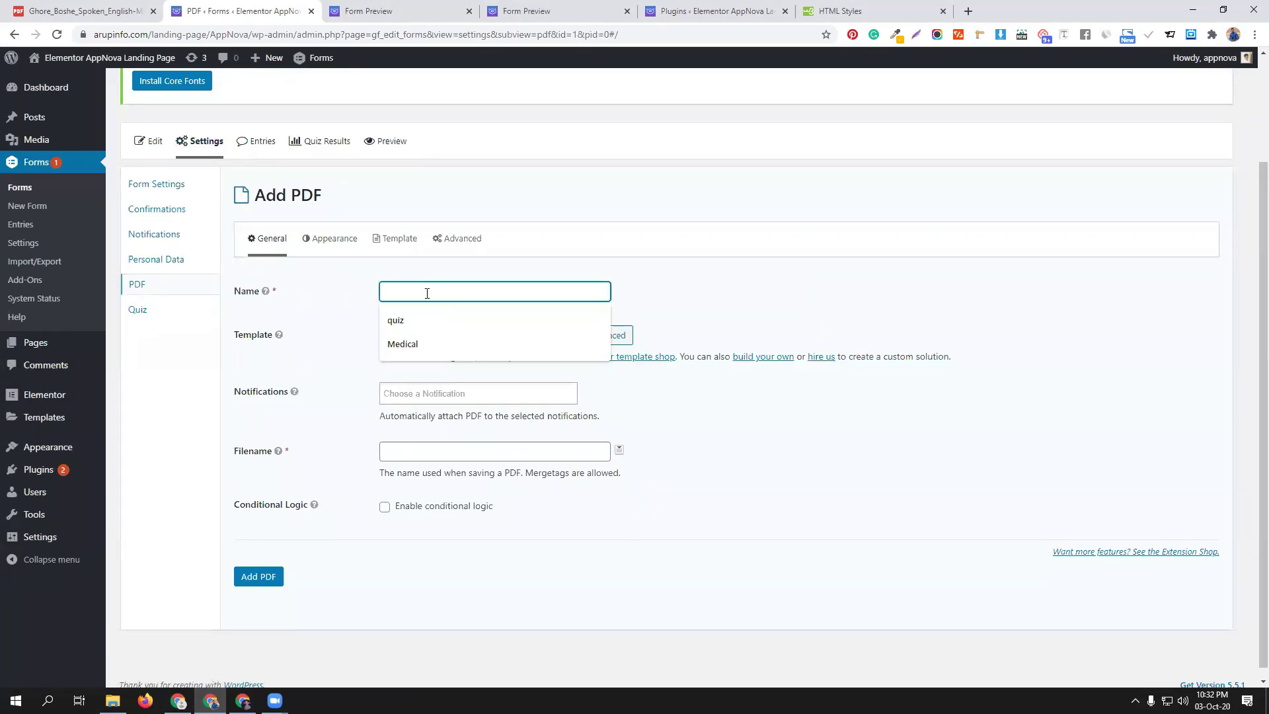
left_click(436, 317)
Set the PDF filename to quiz, keep the Zadani template, and view the Appearance options
left_click(472, 456)
type("quize")
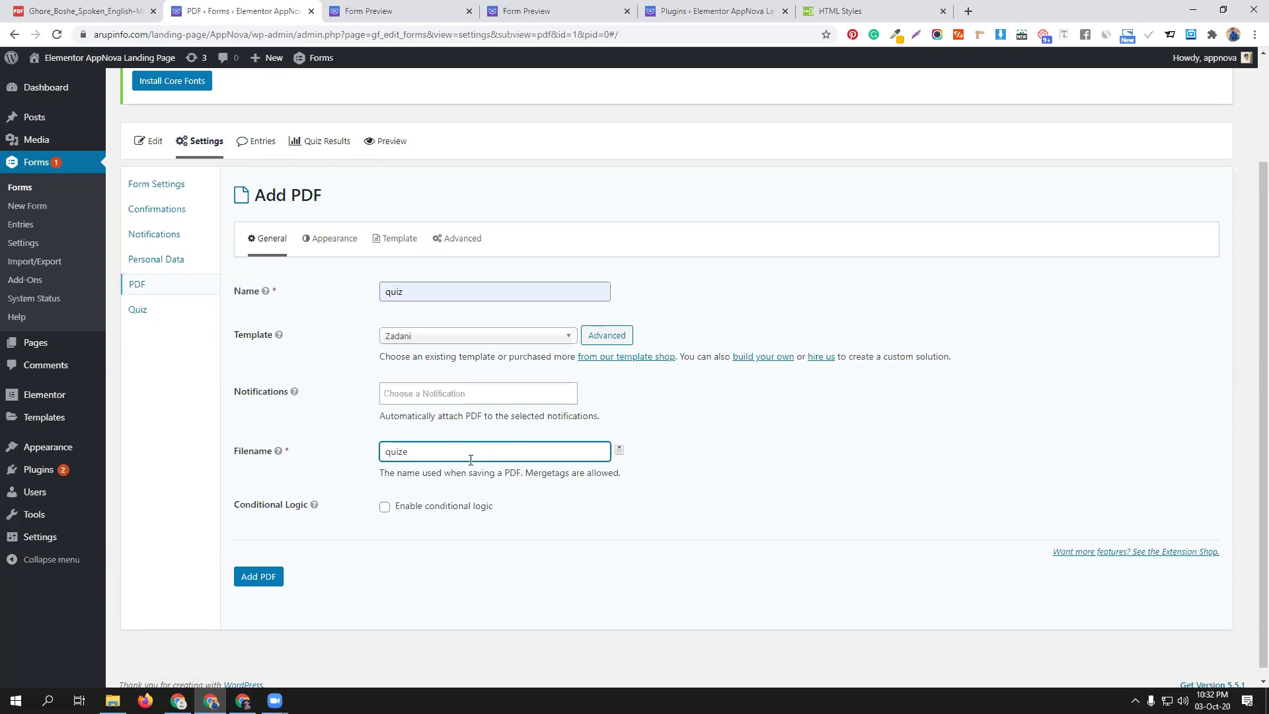
key("BackSpace")
left_click(729, 487)
left_click(565, 336)
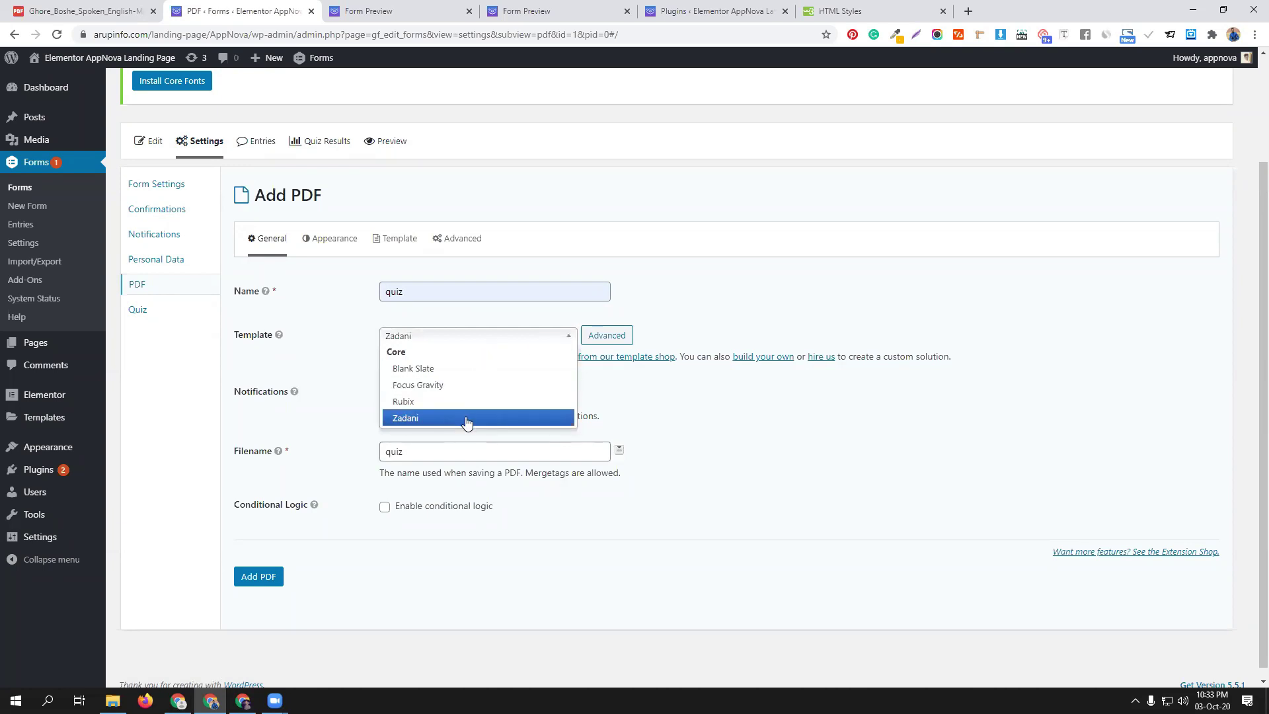
left_click(748, 444)
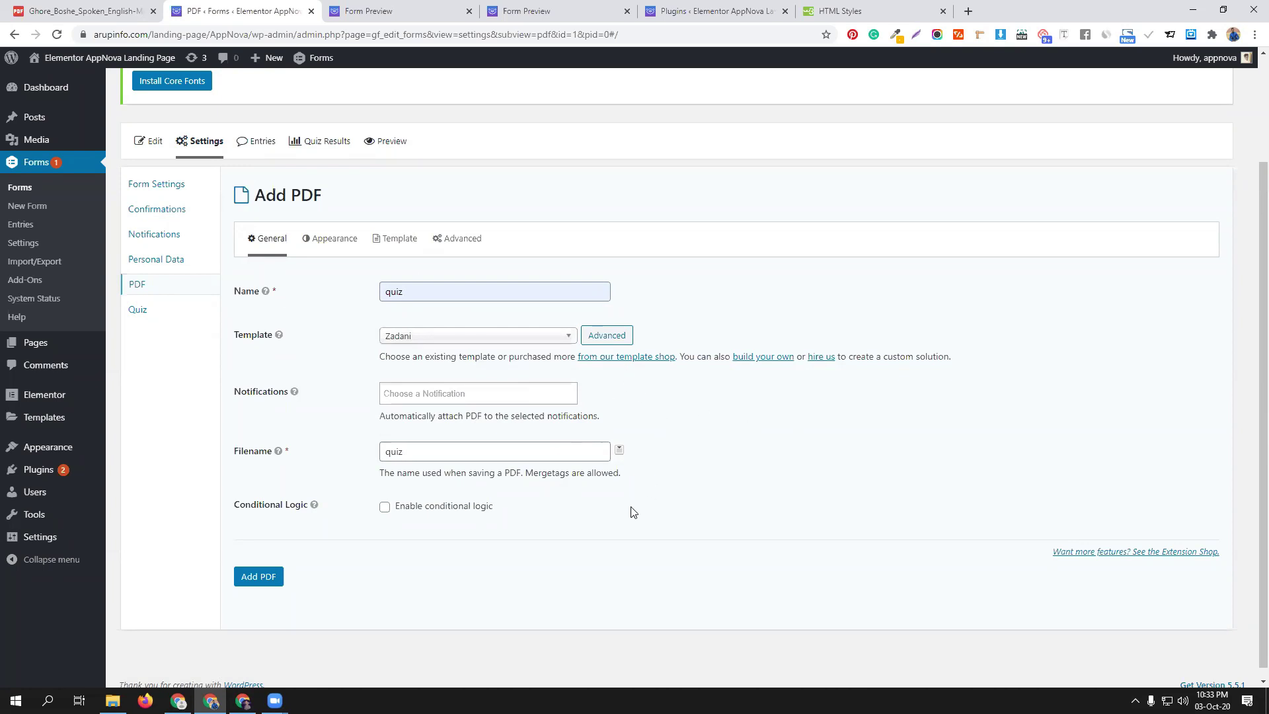
left_click(331, 241)
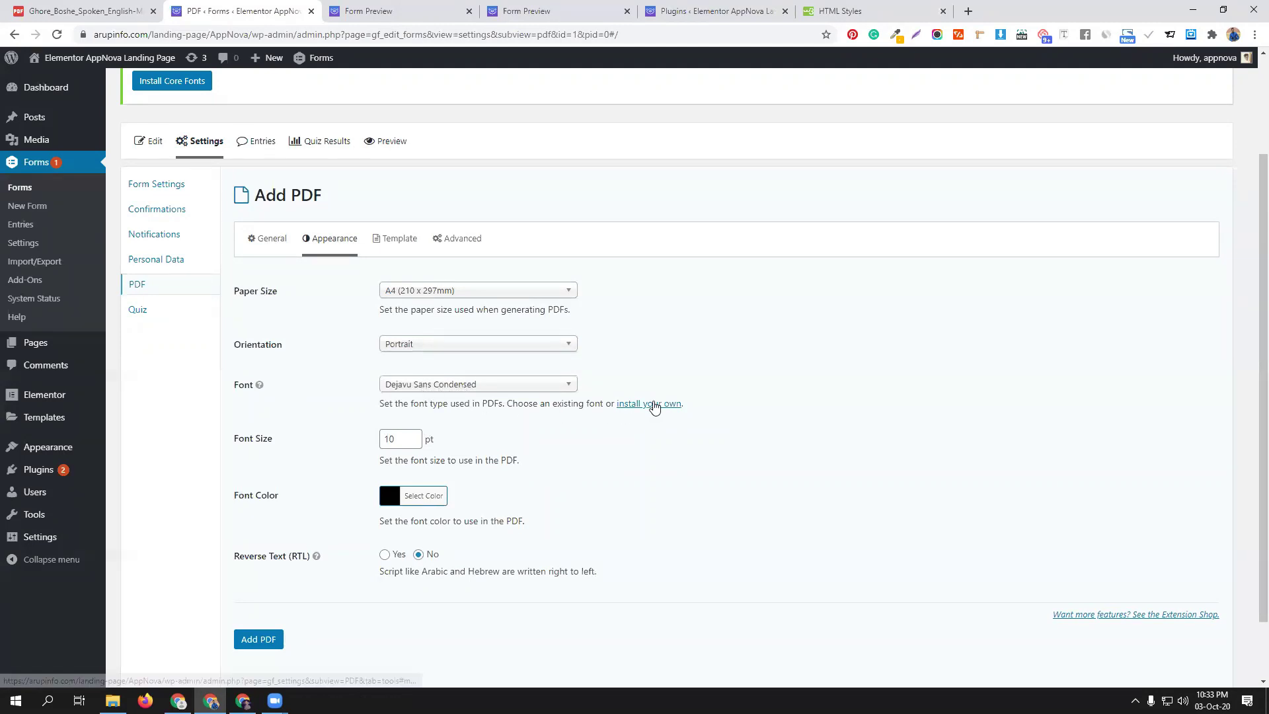
Go to the font tools, close the font manager unsaved, and start downloading the core fonts
left_click(655, 405)
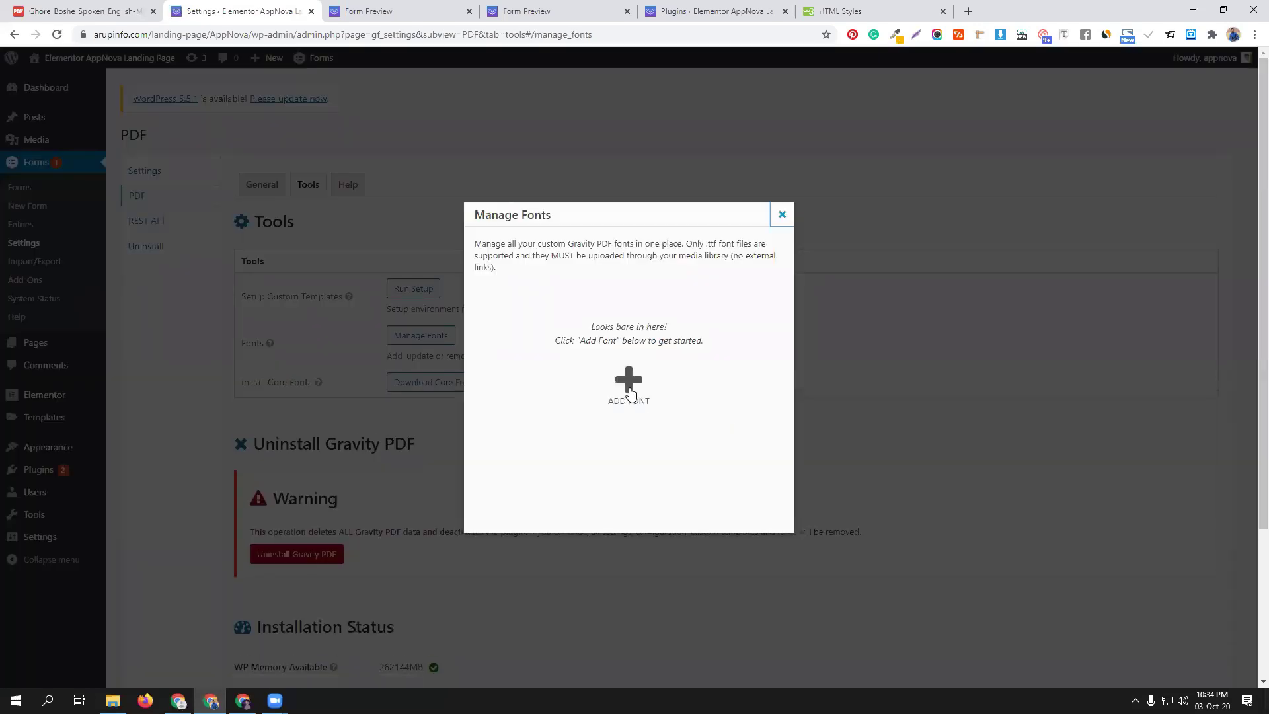
left_click(629, 384)
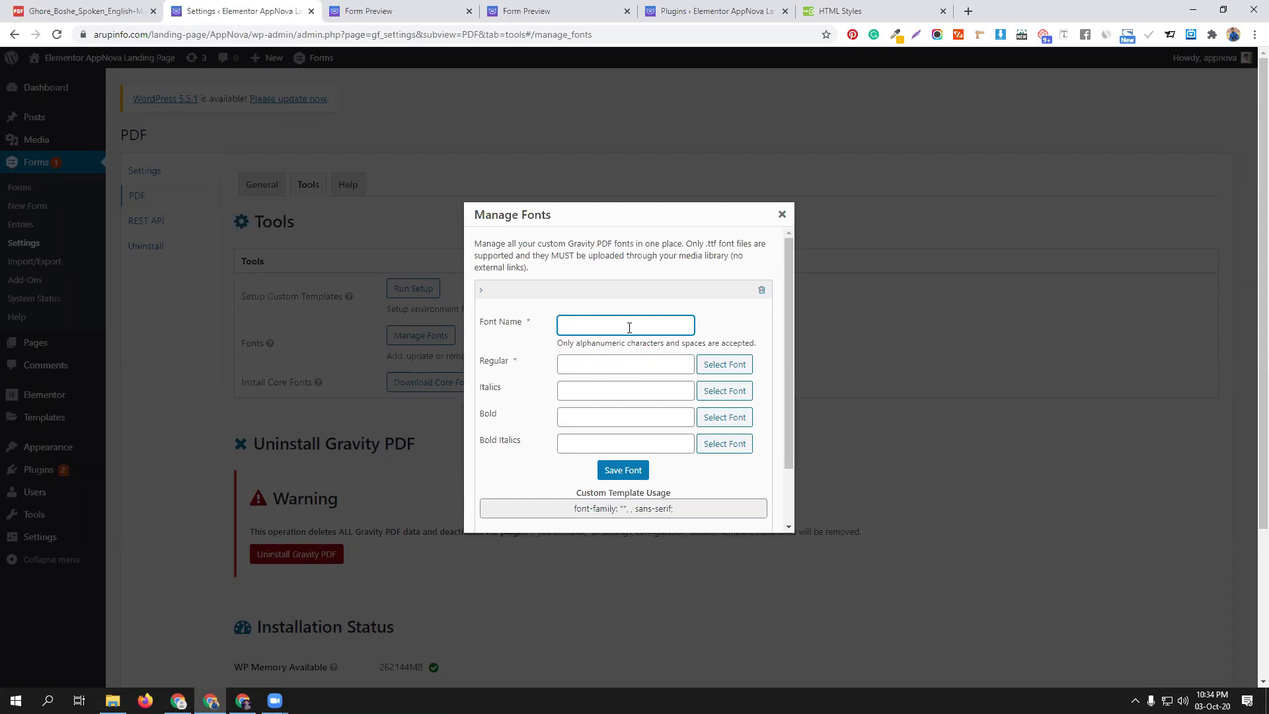
left_click(782, 214)
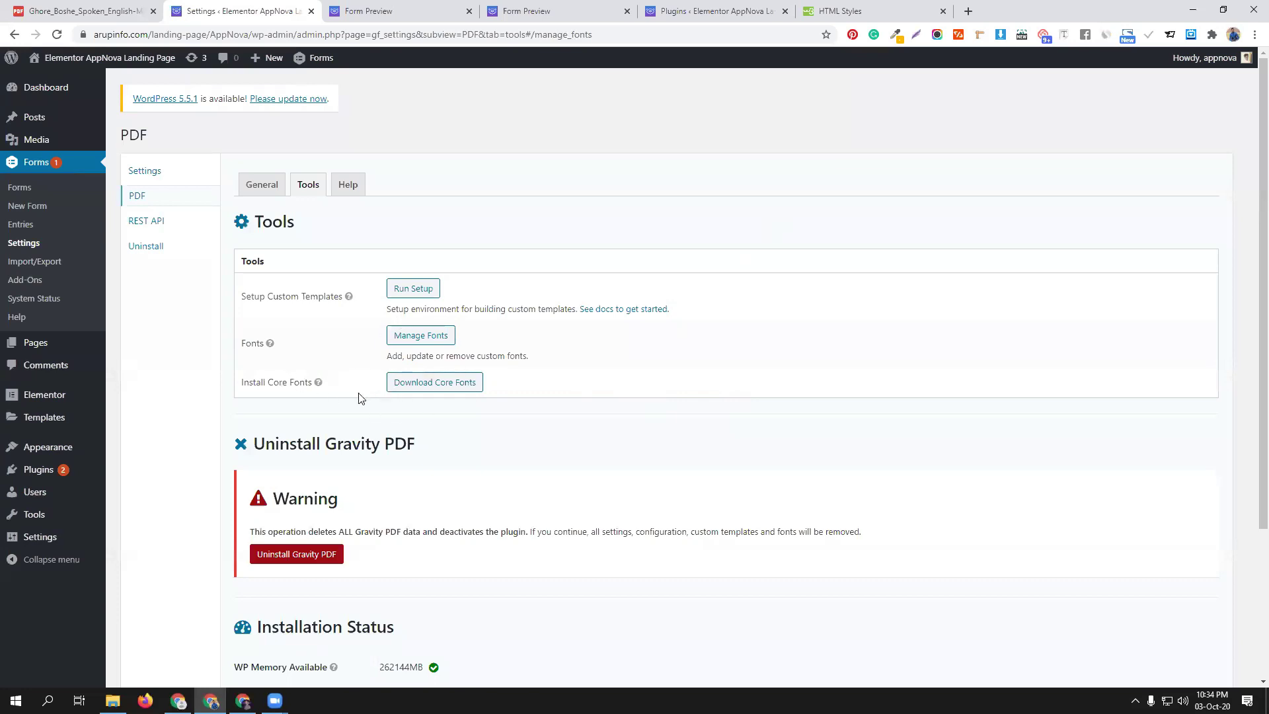
left_click(433, 383)
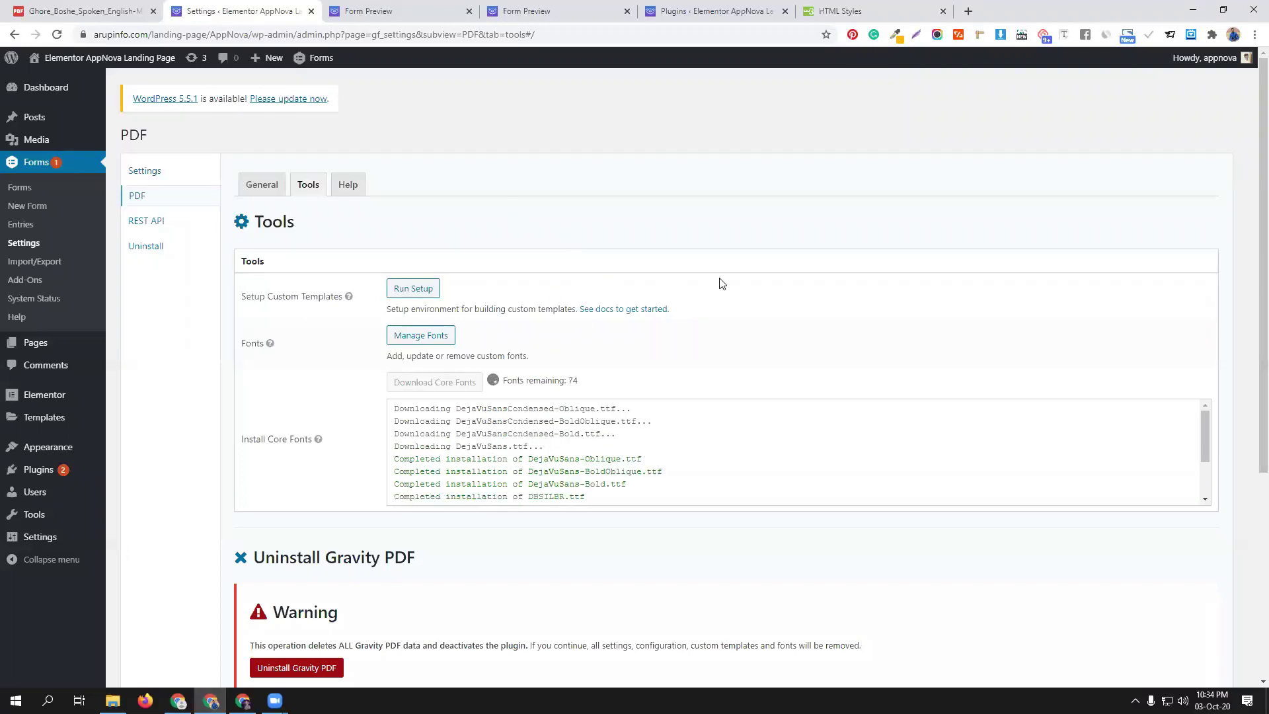
Scroll the Tools page while the core fonts download, with FreeSerif and FreeSans installed
scroll(723, 282, "down", 2)
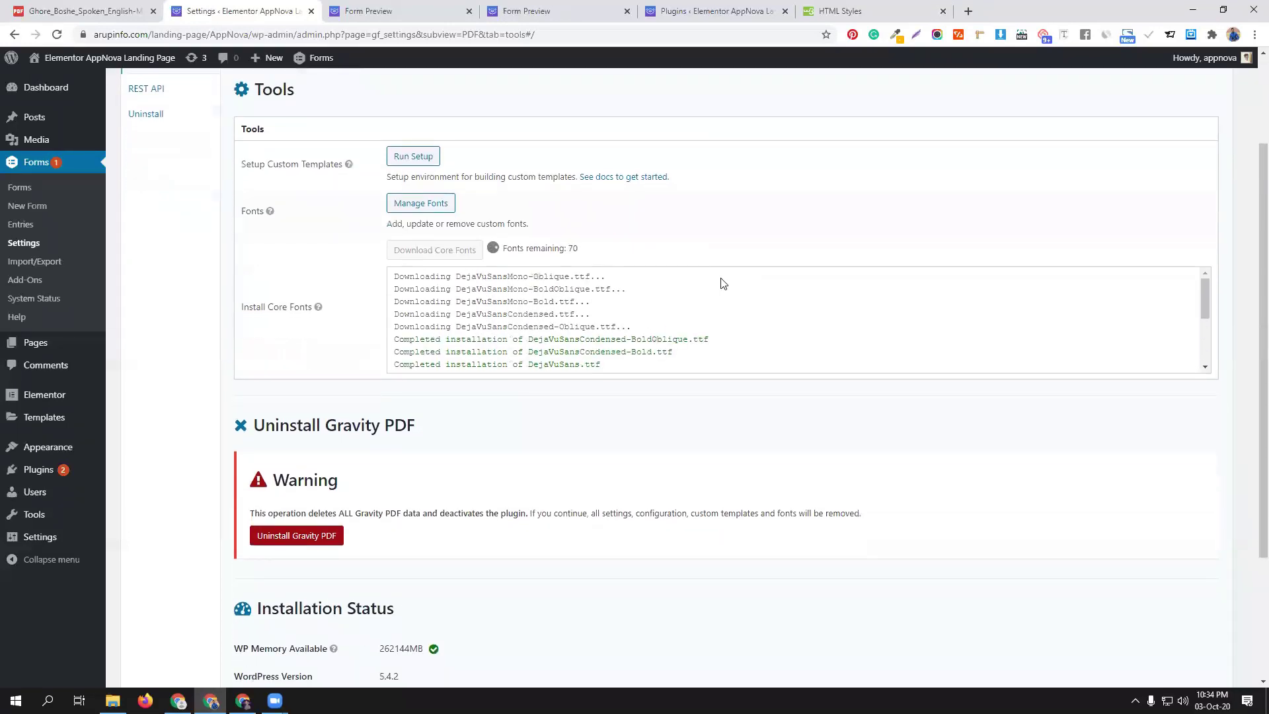
scroll(721, 283, "up", 2)
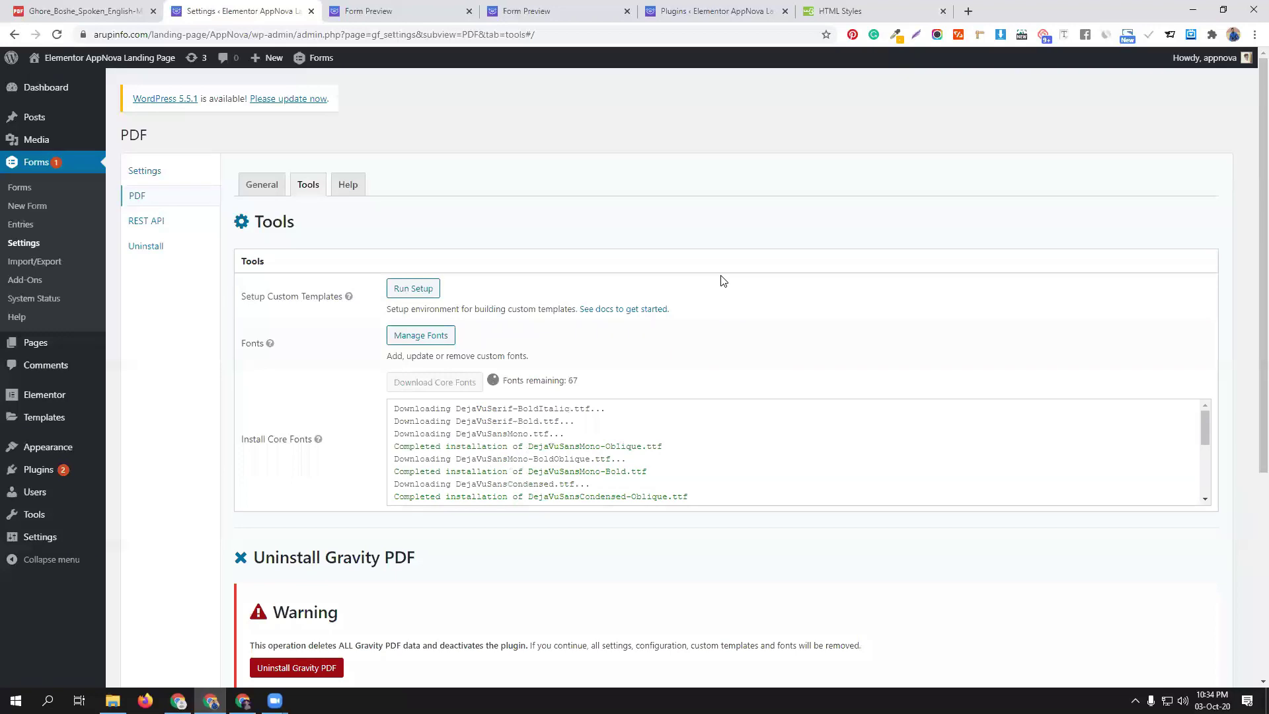
scroll(723, 282, "down", 4)
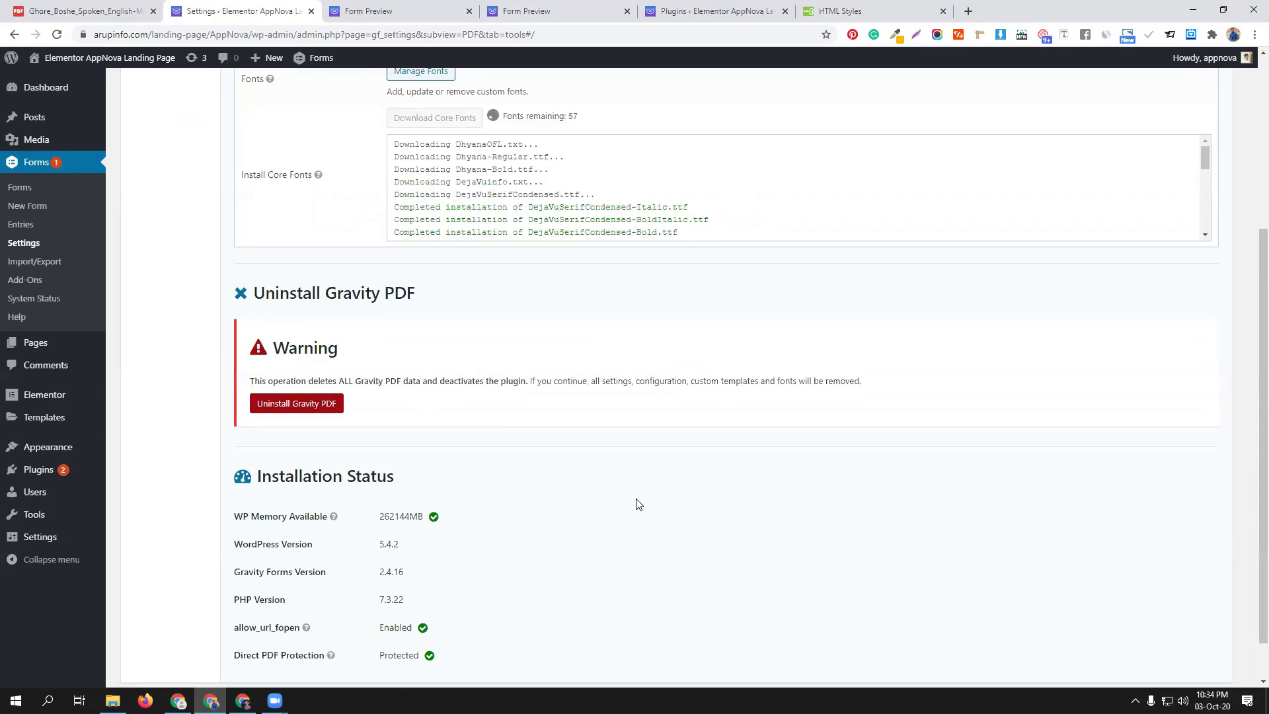
scroll(638, 504, "up", 3)
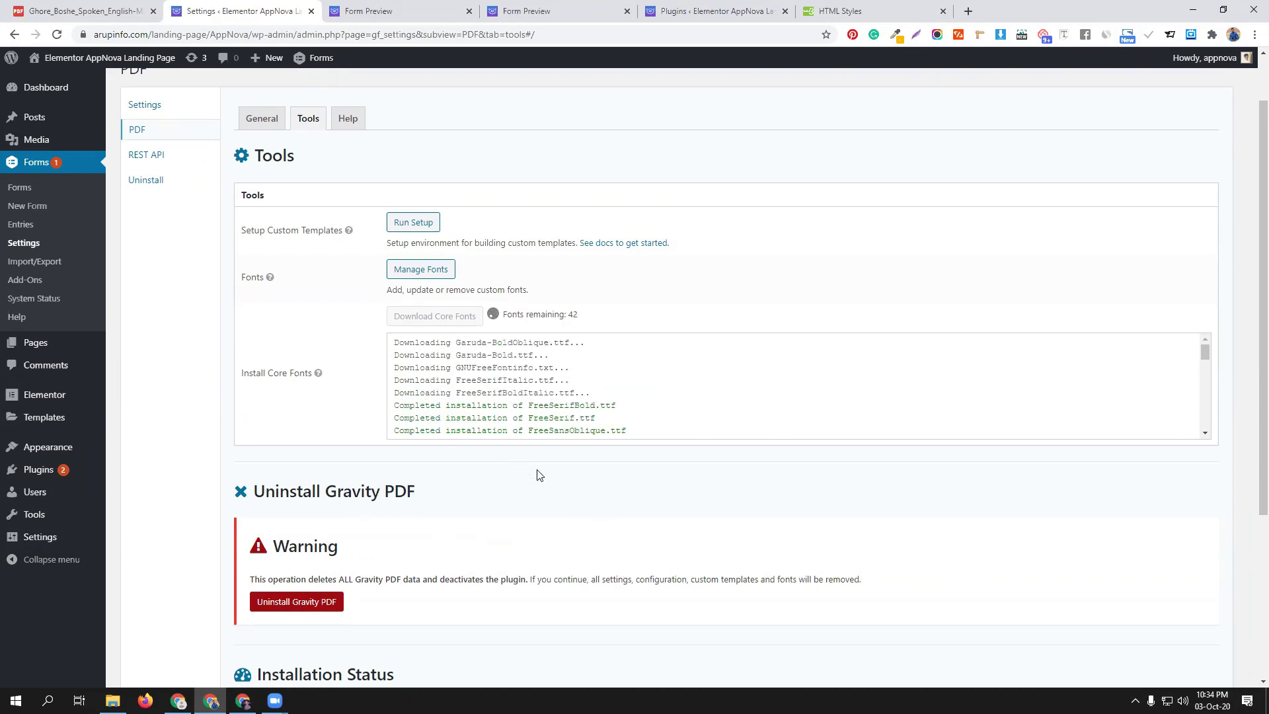
scroll(539, 475, "up", 1)
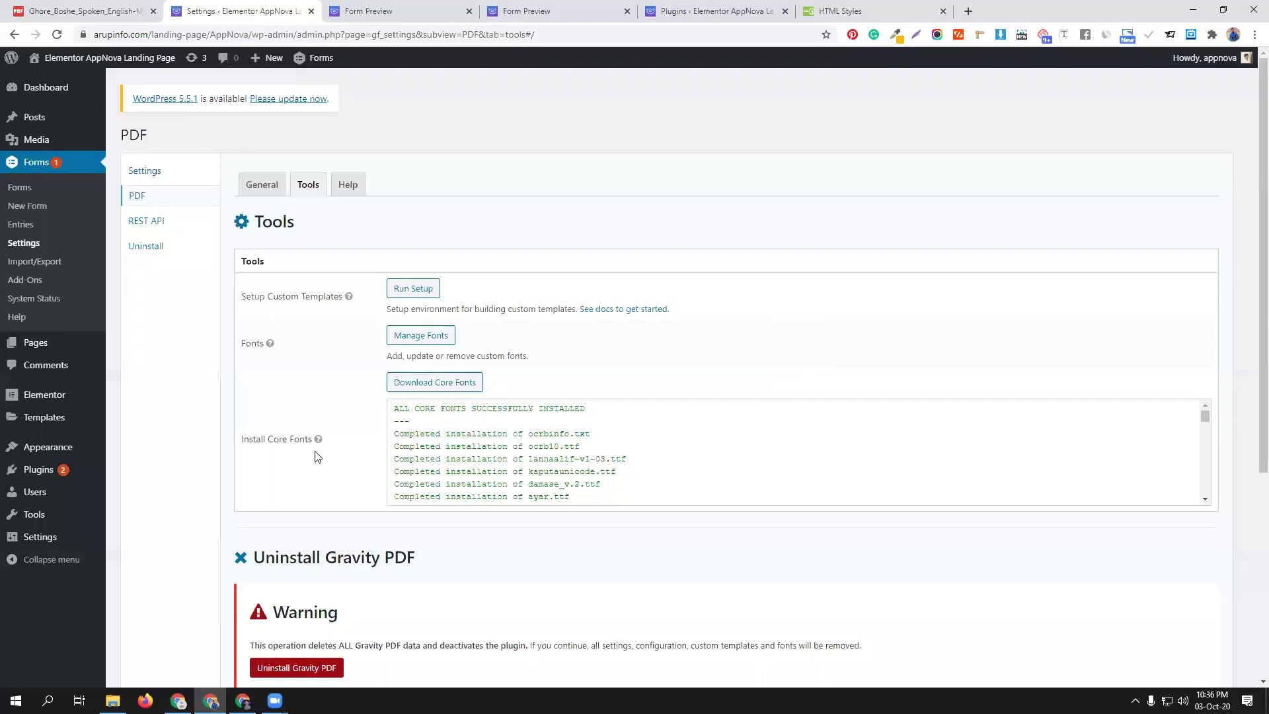
Open the Gravity Forms general settings, then switch to the global PDF settings
left_click(168, 173)
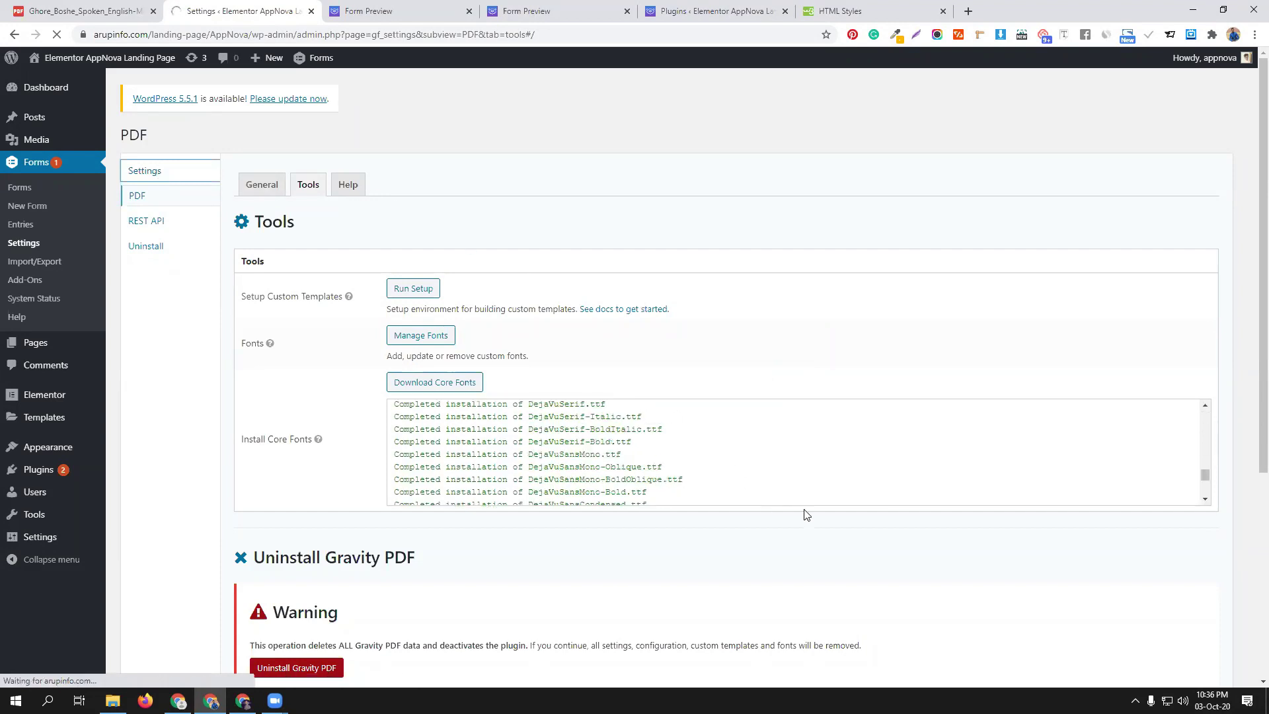
scroll(977, 544, "down", 5)
scroll(977, 543, "up", 5)
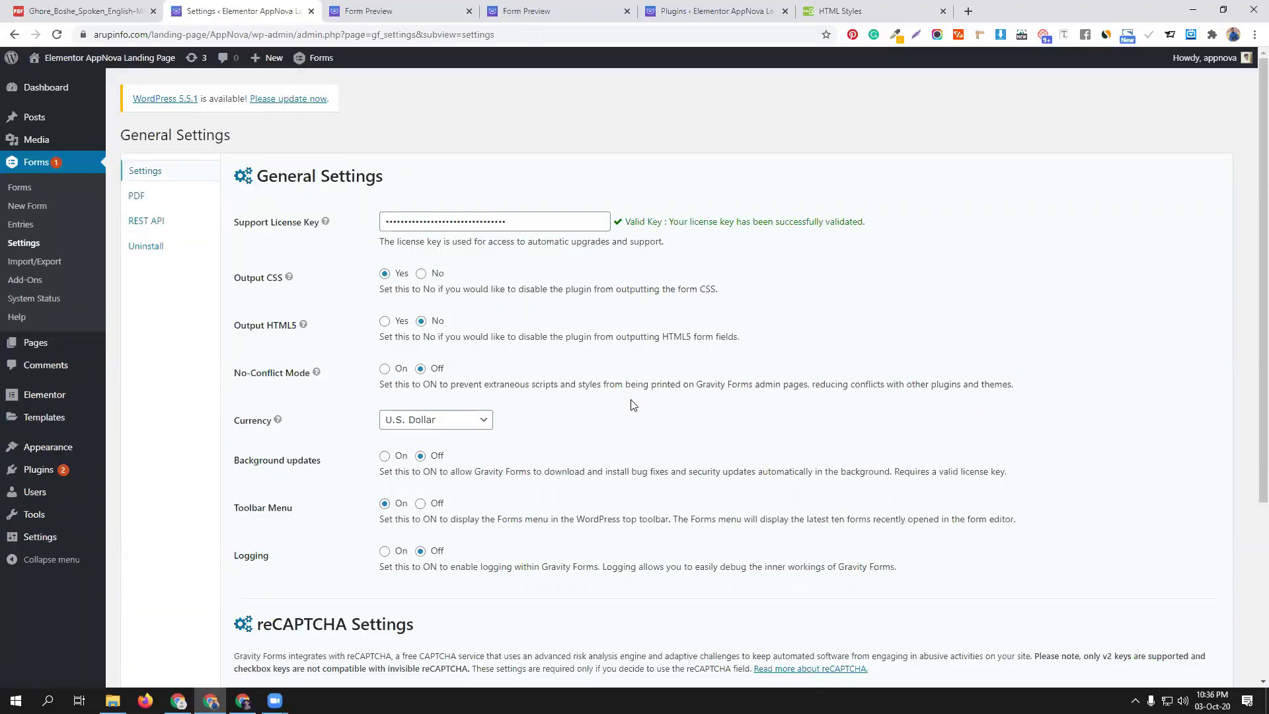
left_click(136, 195)
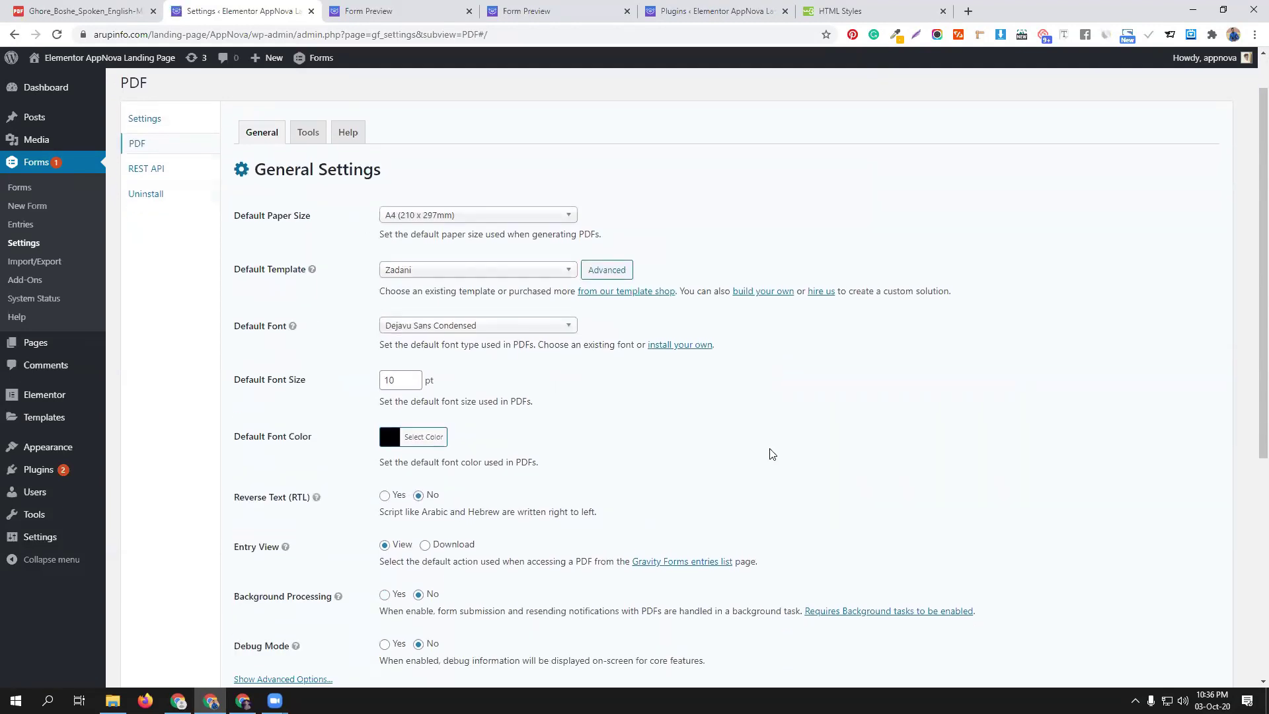
scroll(770, 452, "down", 4)
scroll(786, 452, "up", 4)
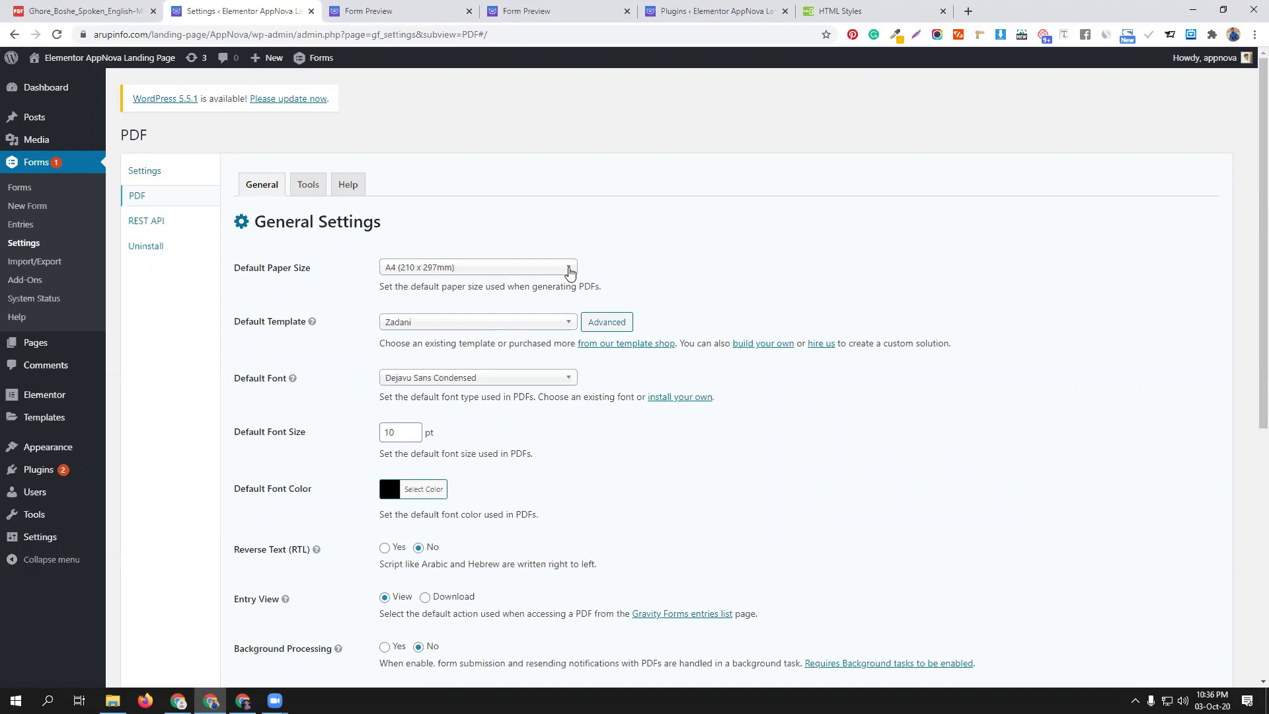
Check the default paper sizes, keep A4, and review the Zadani and Dejavu Sans Condensed defaults
left_click(569, 272)
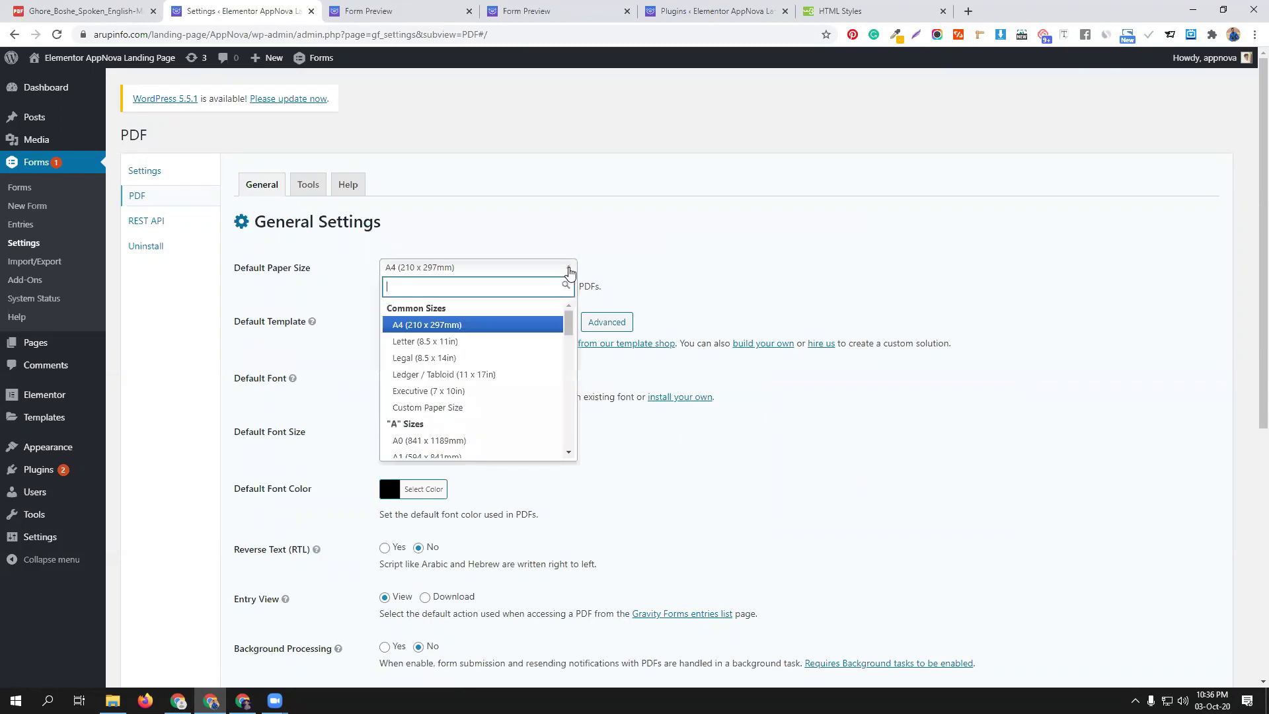
left_click(679, 281)
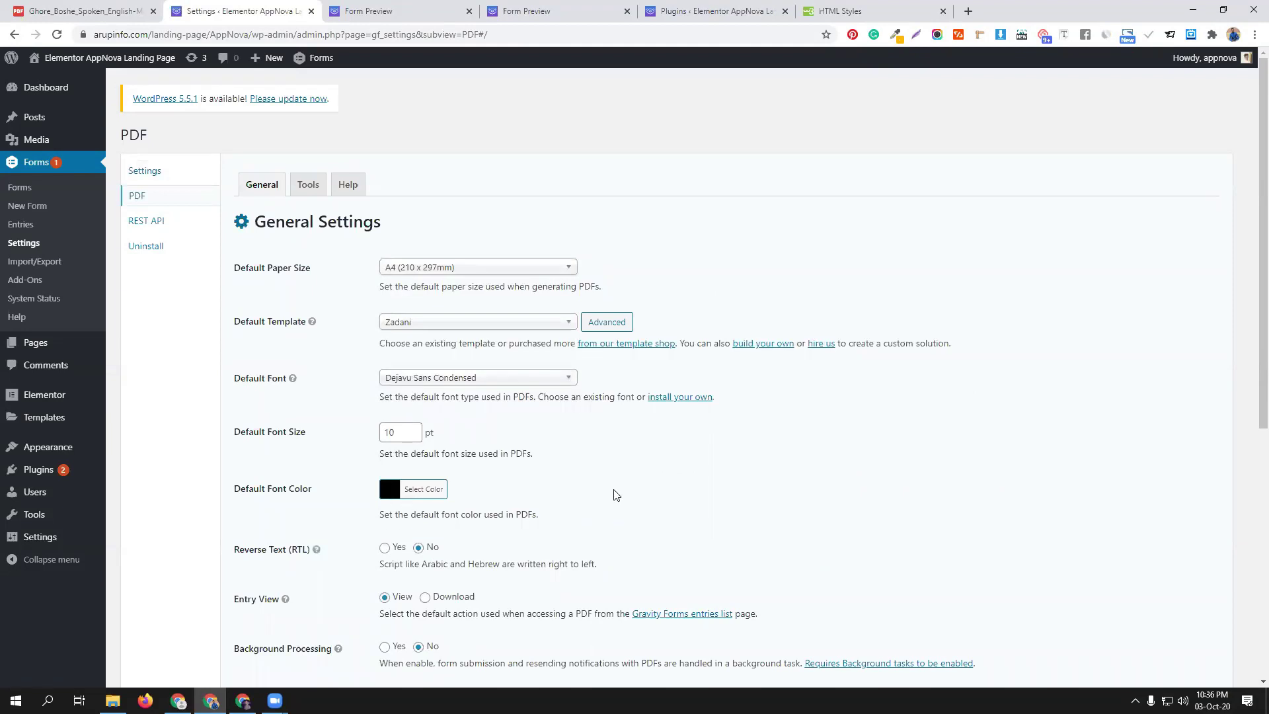
scroll(615, 495, "down", 3)
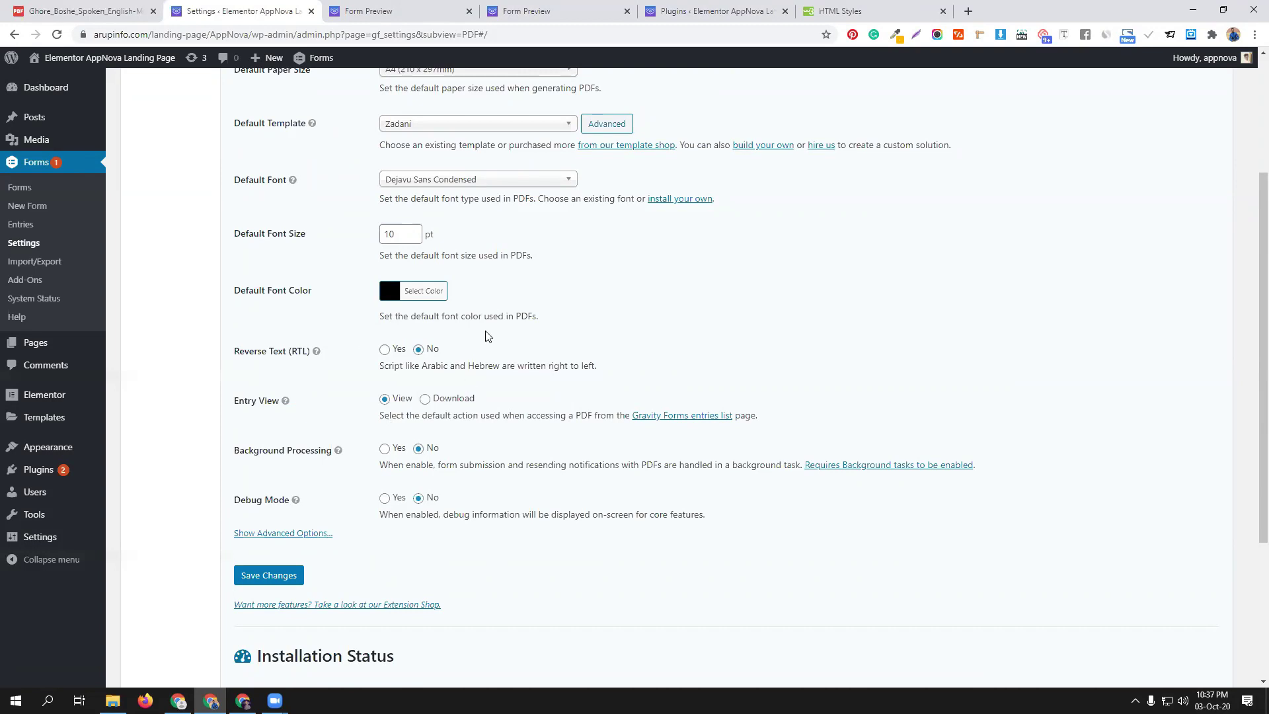
scroll(509, 304, "up", 3)
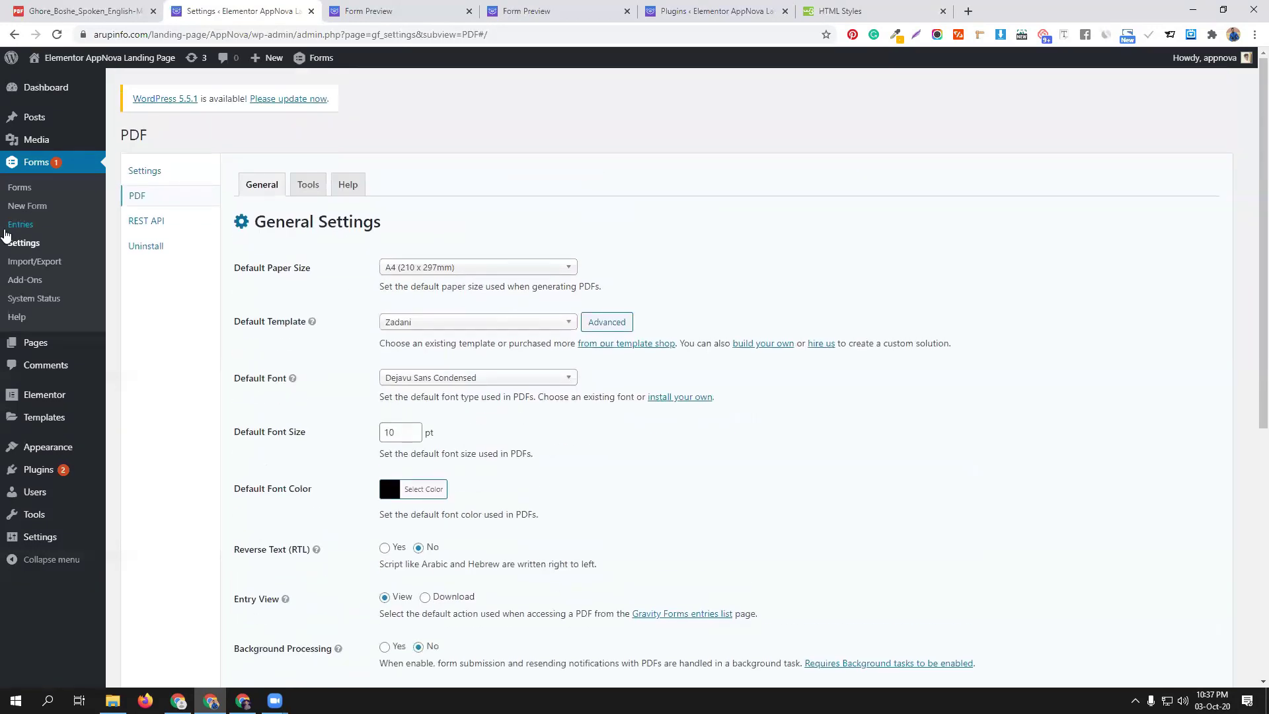
Open cmbd70 from the forms list and go to its PDF settings
left_click(20, 188)
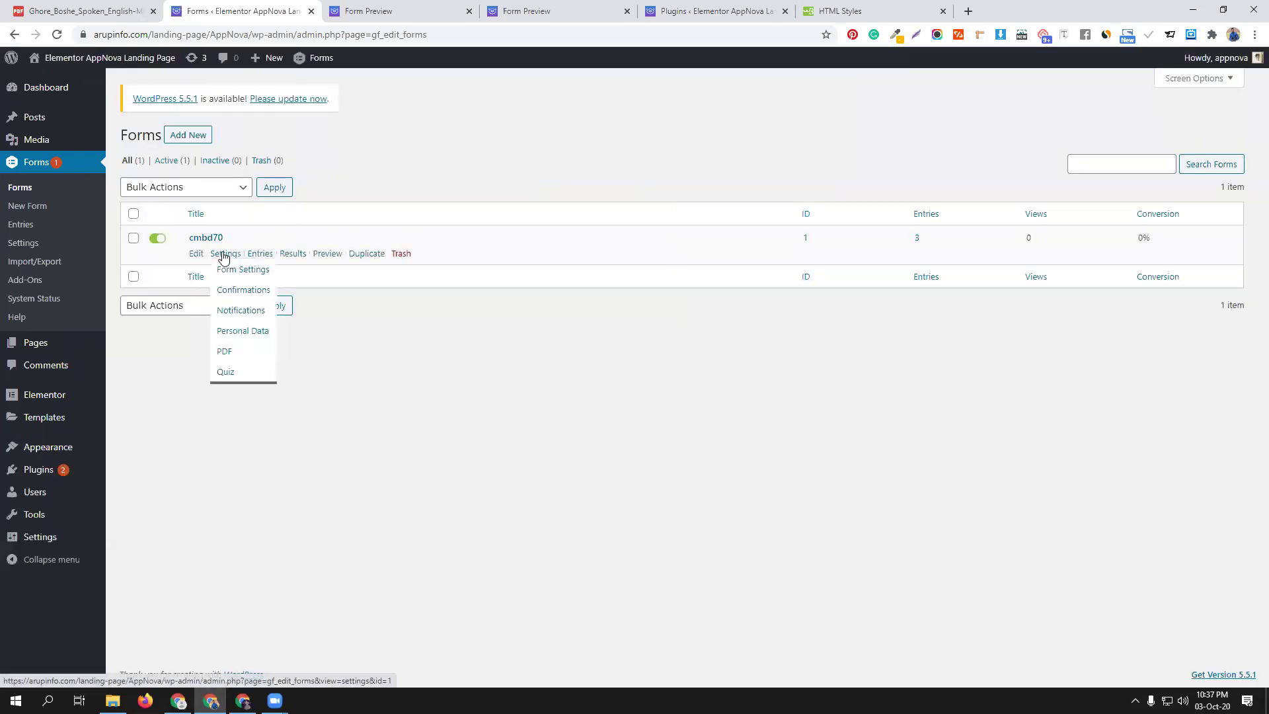
left_click(195, 255)
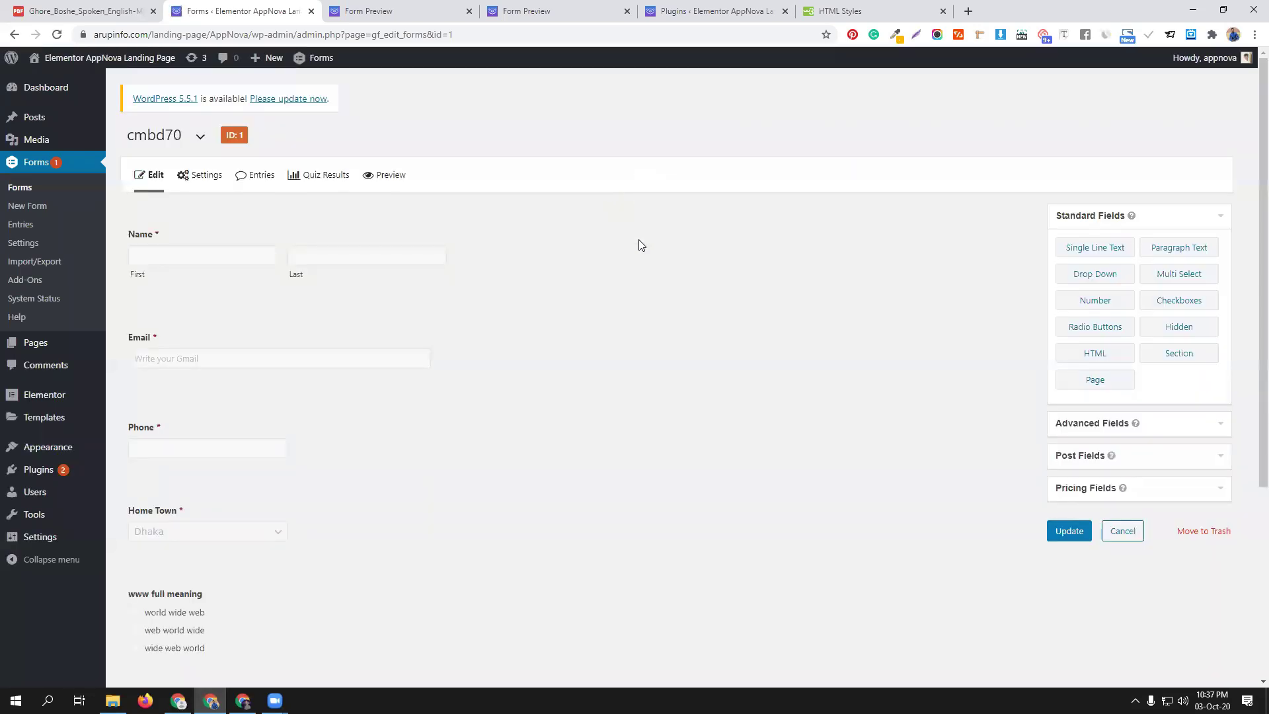
mouse_move(205, 183)
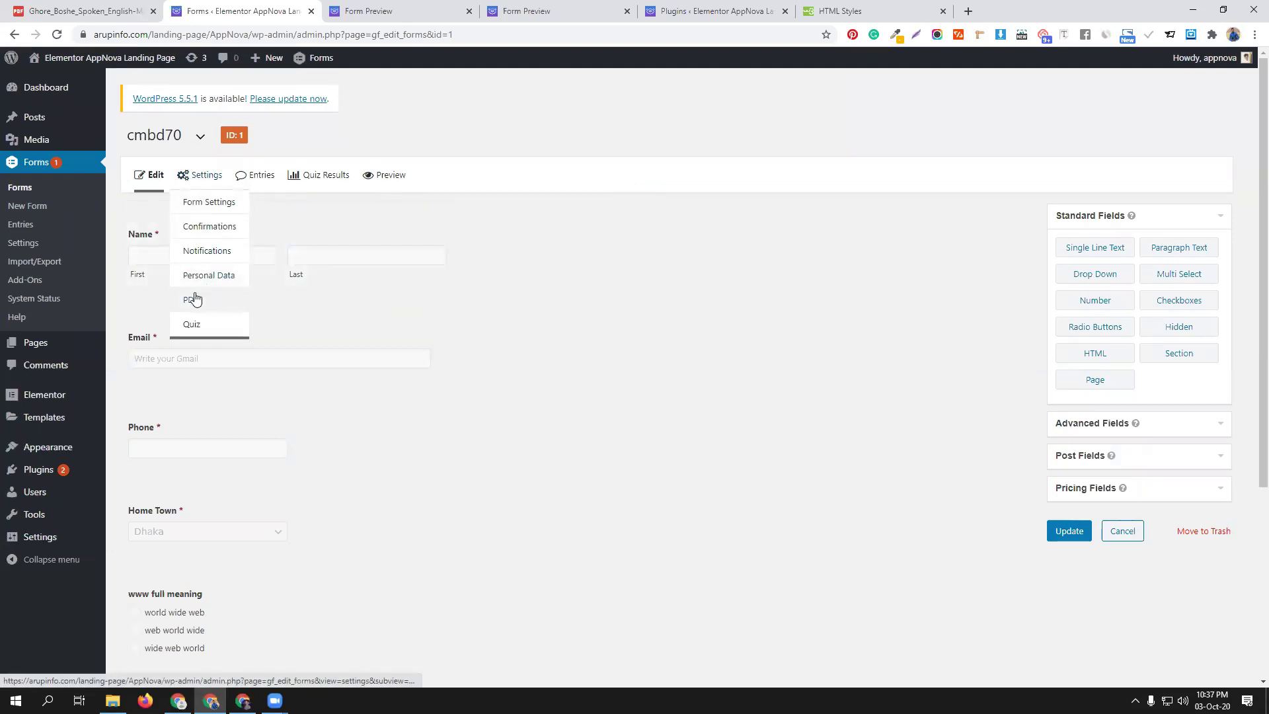
left_click(189, 298)
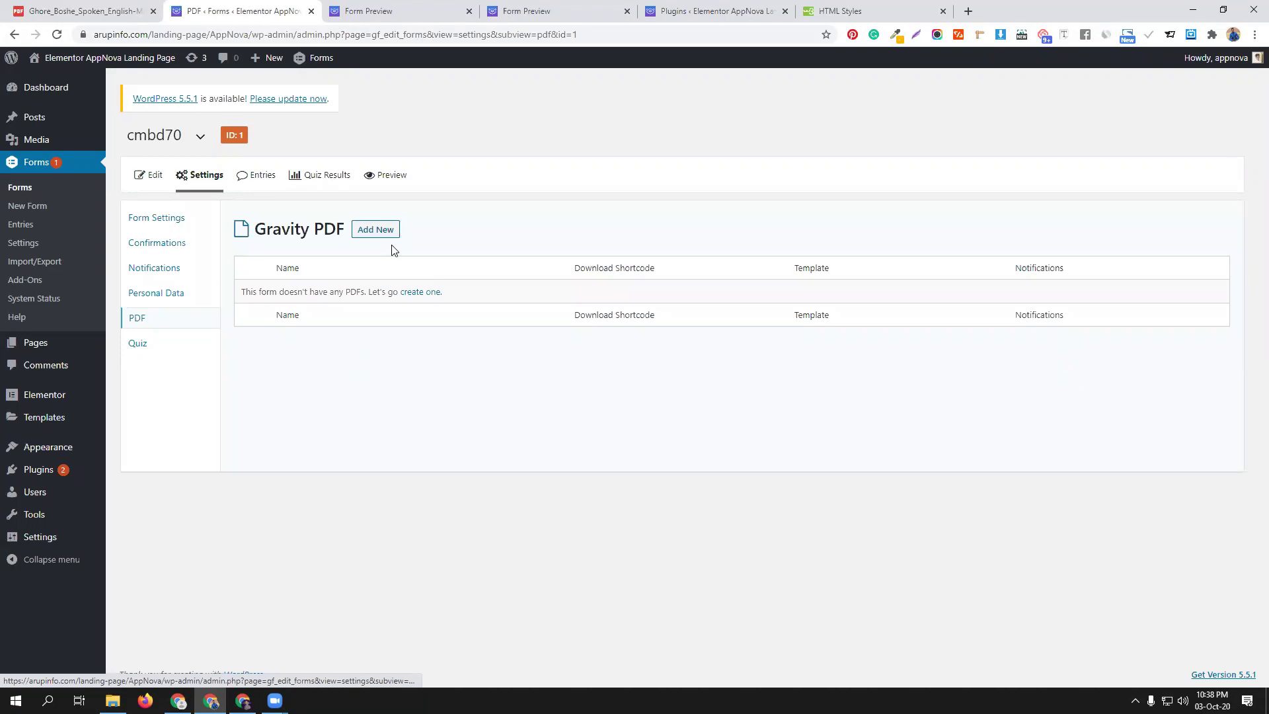
Add a PDF with Name and Filename quiz, and save its settings again
left_click(416, 294)
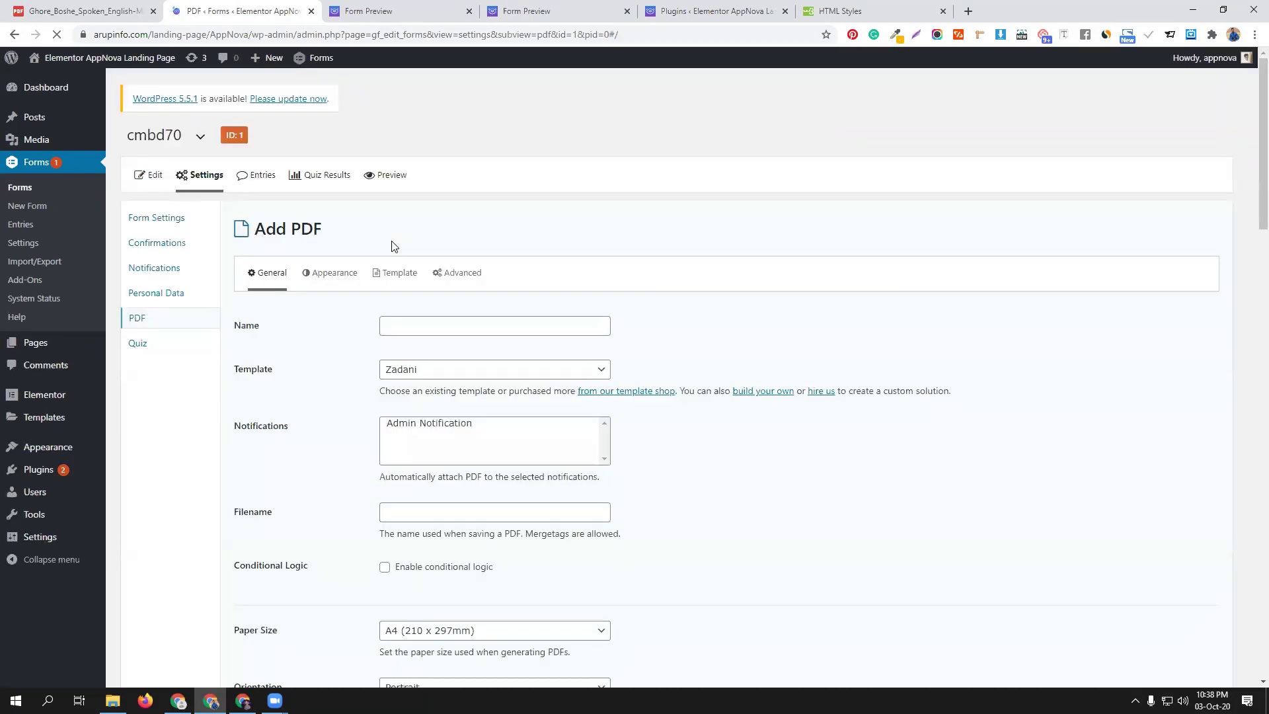
left_click(418, 325)
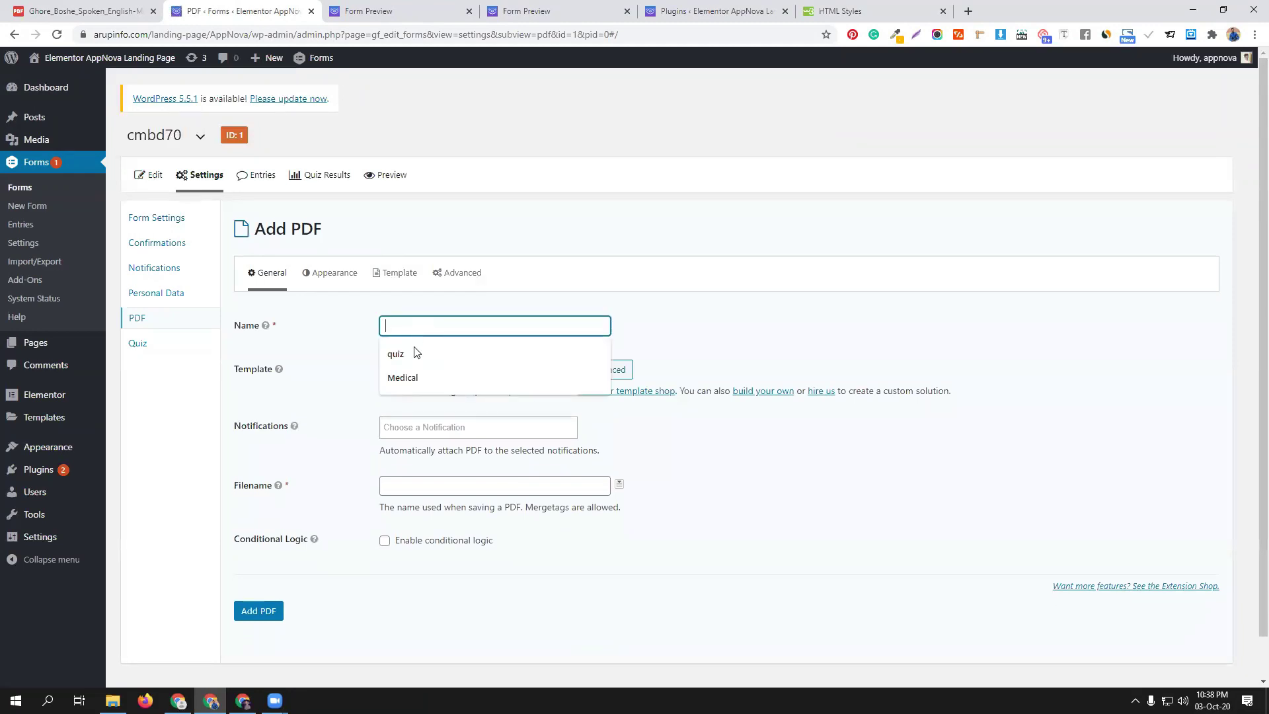
left_click(416, 350)
left_click(413, 492)
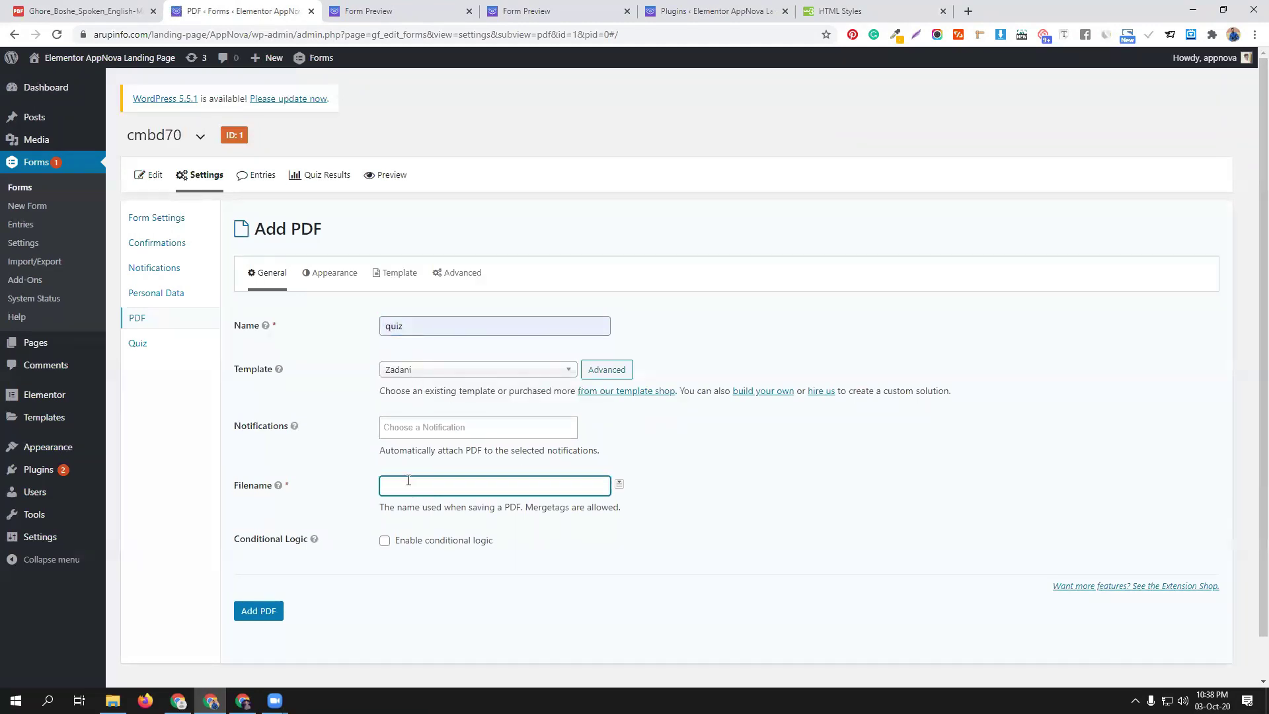
type("quiz")
left_click(263, 611)
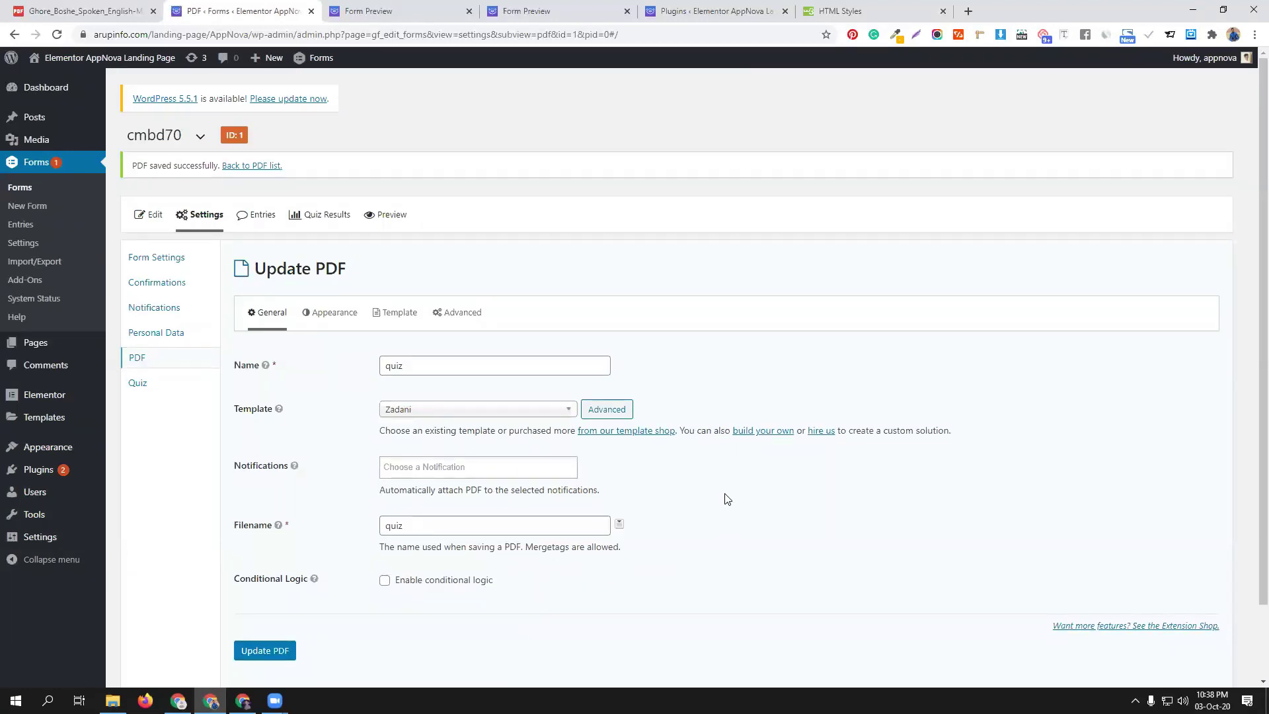
scroll(727, 499, "down", 2)
left_click(276, 569)
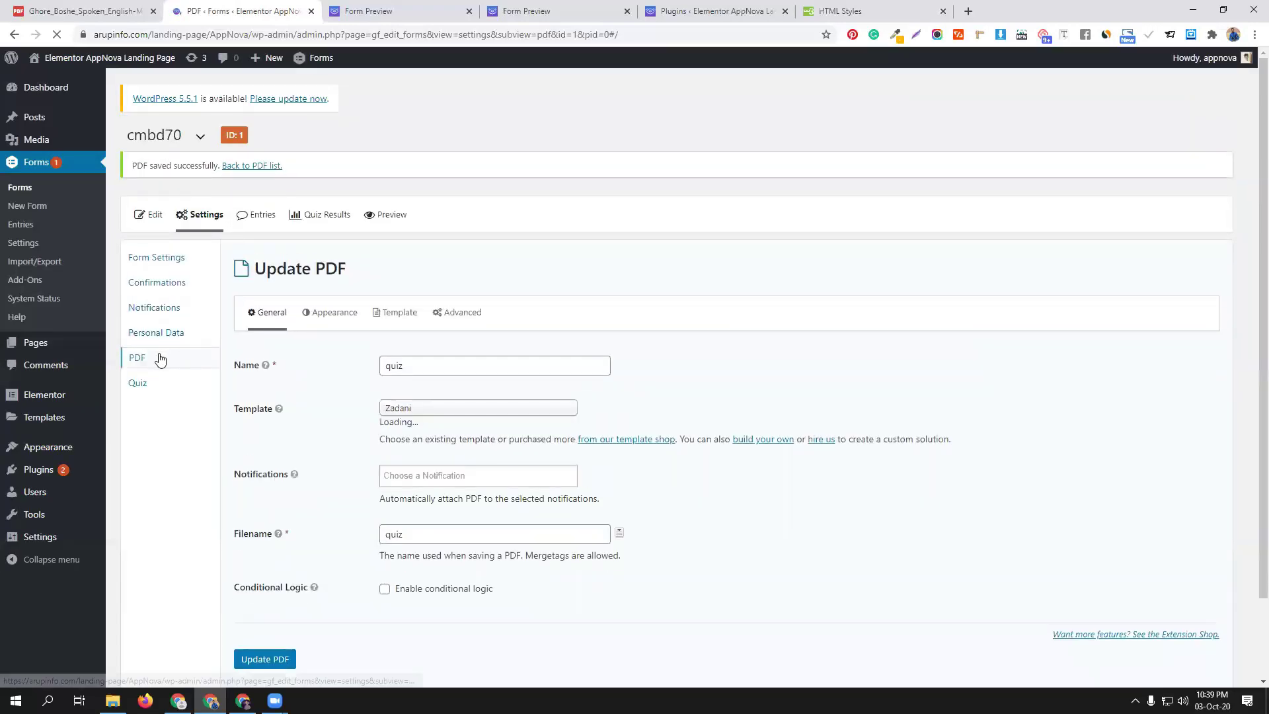
Copy the quiz PDF's Download Shortcode from the PDF list, then go to Confirmations
left_click(160, 359)
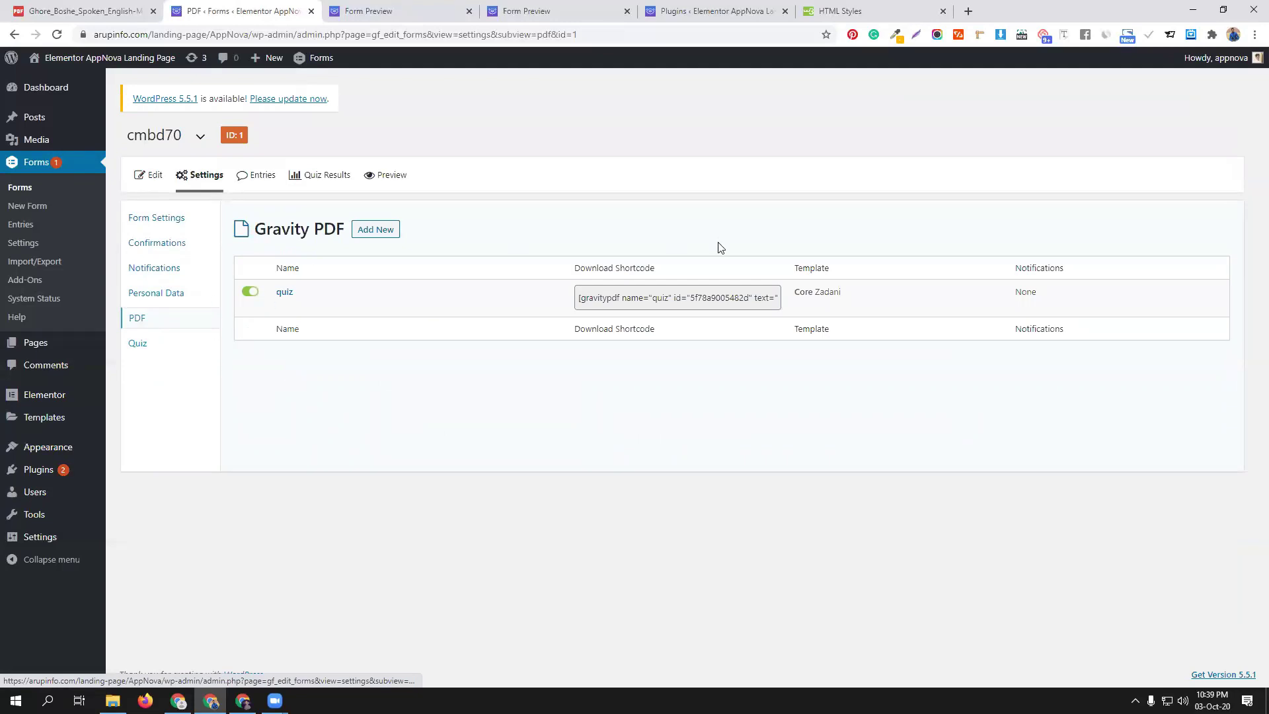
left_click(697, 298)
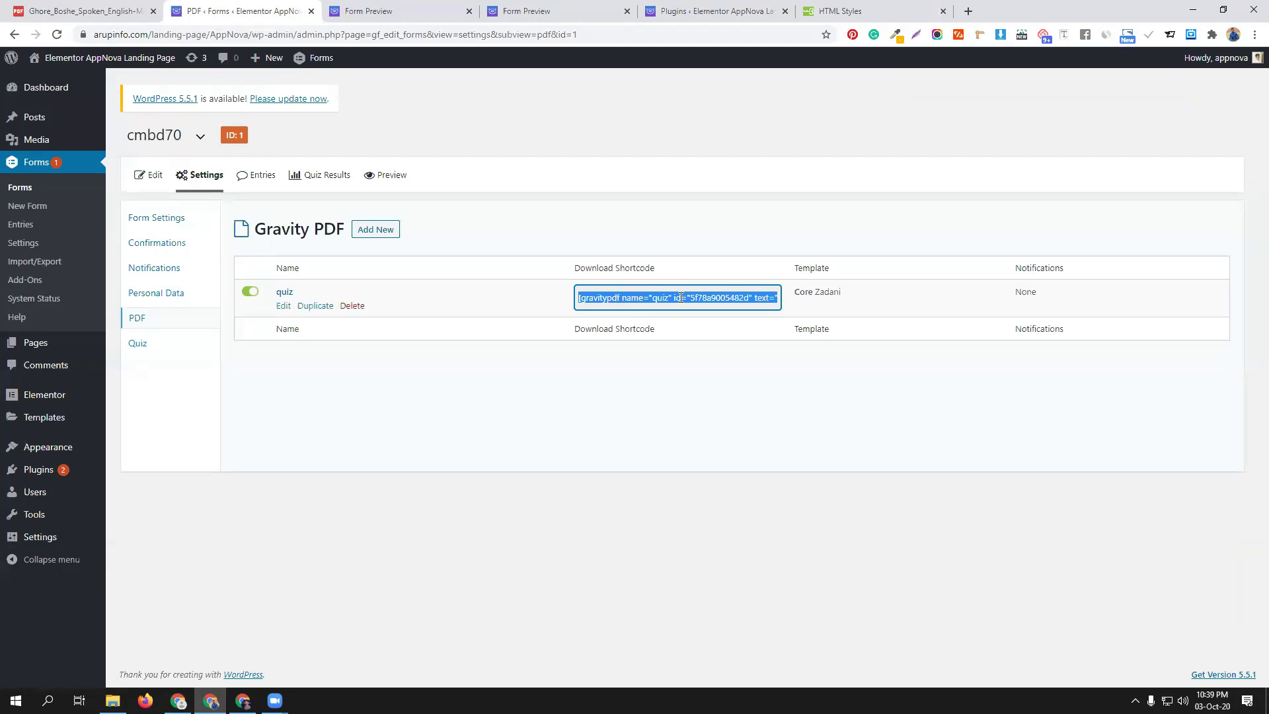
left_click(160, 244)
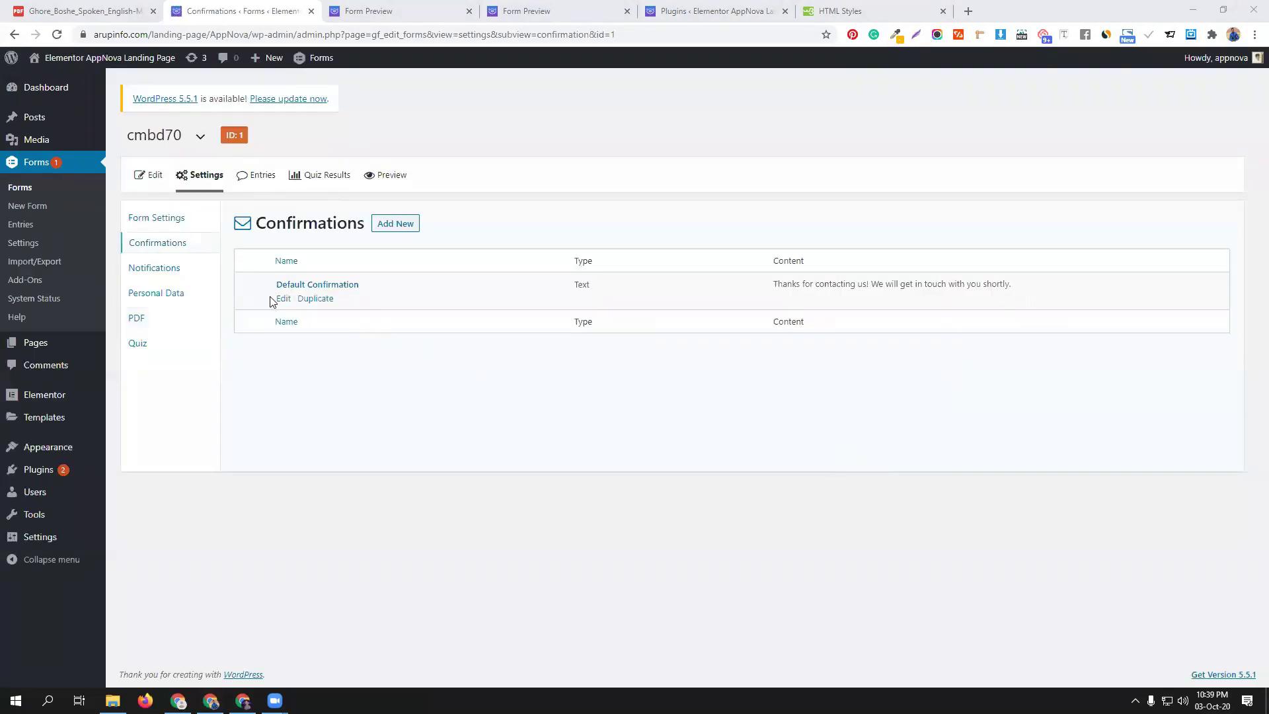
Replace the Default Confirmation message with {all_fields} plus the quiz PDF shortcode, and save
left_click(282, 300)
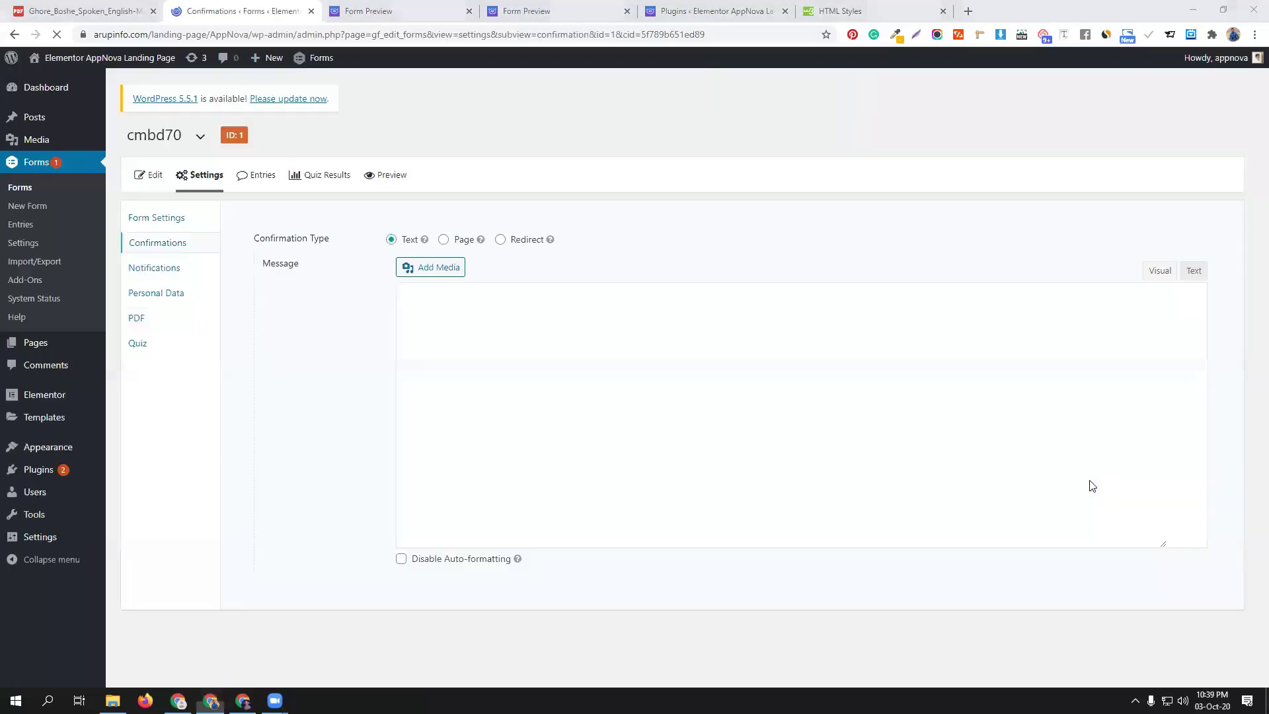
triple_click(844, 326)
key("BackSpace")
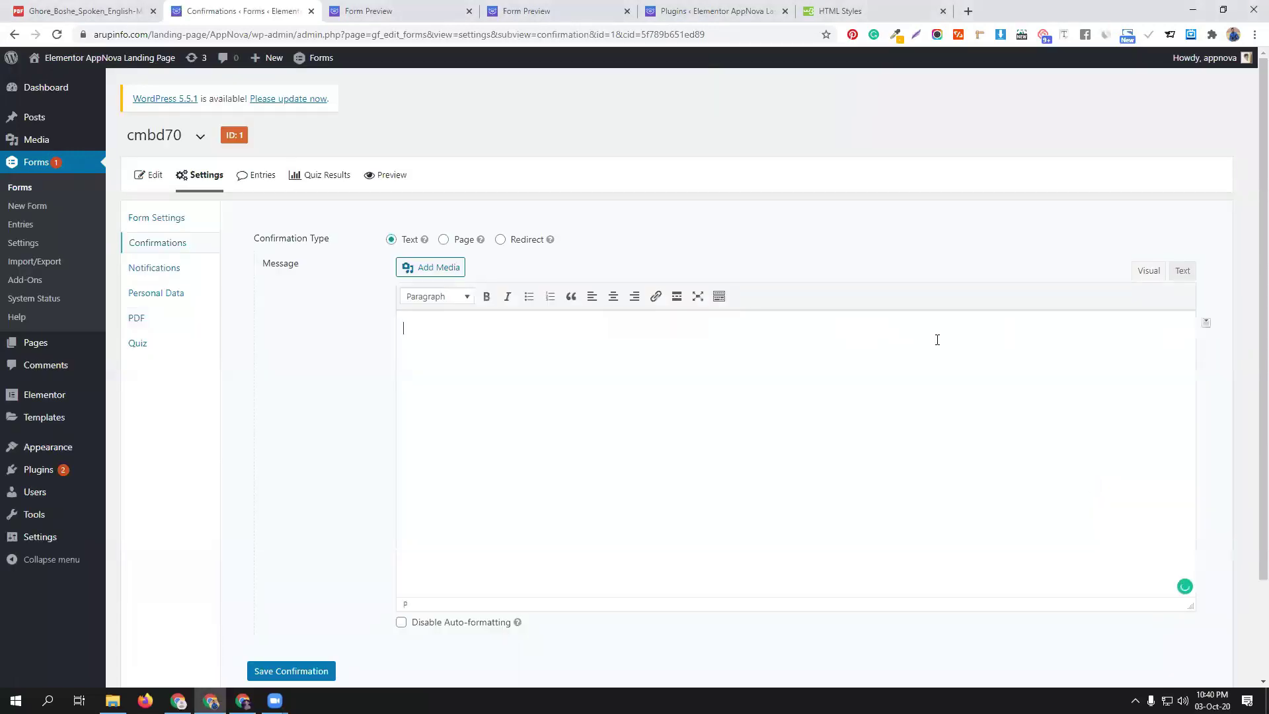
left_click(1204, 326)
left_click(1139, 343)
type("[gravitypdf name=\"quiz\" id=\"5f78a9005482d\" text=\"Download PDF\"]")
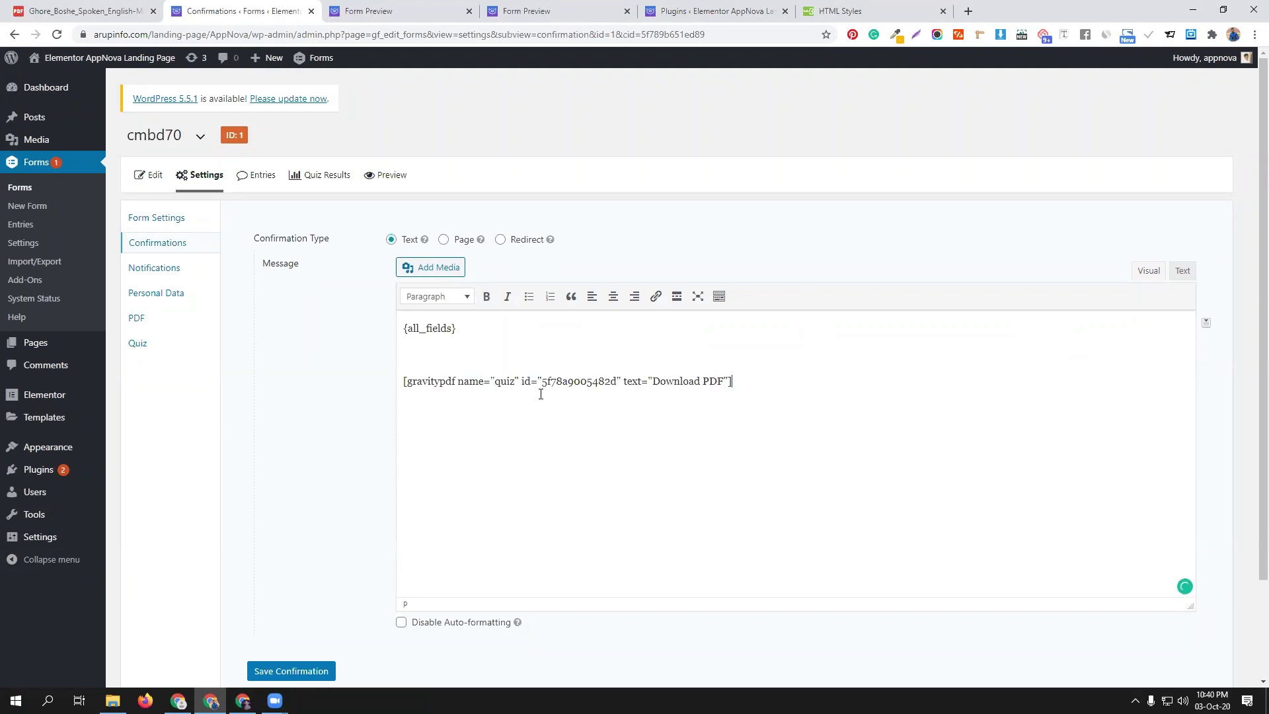
scroll(390, 504, "down", 2)
left_click(276, 559)
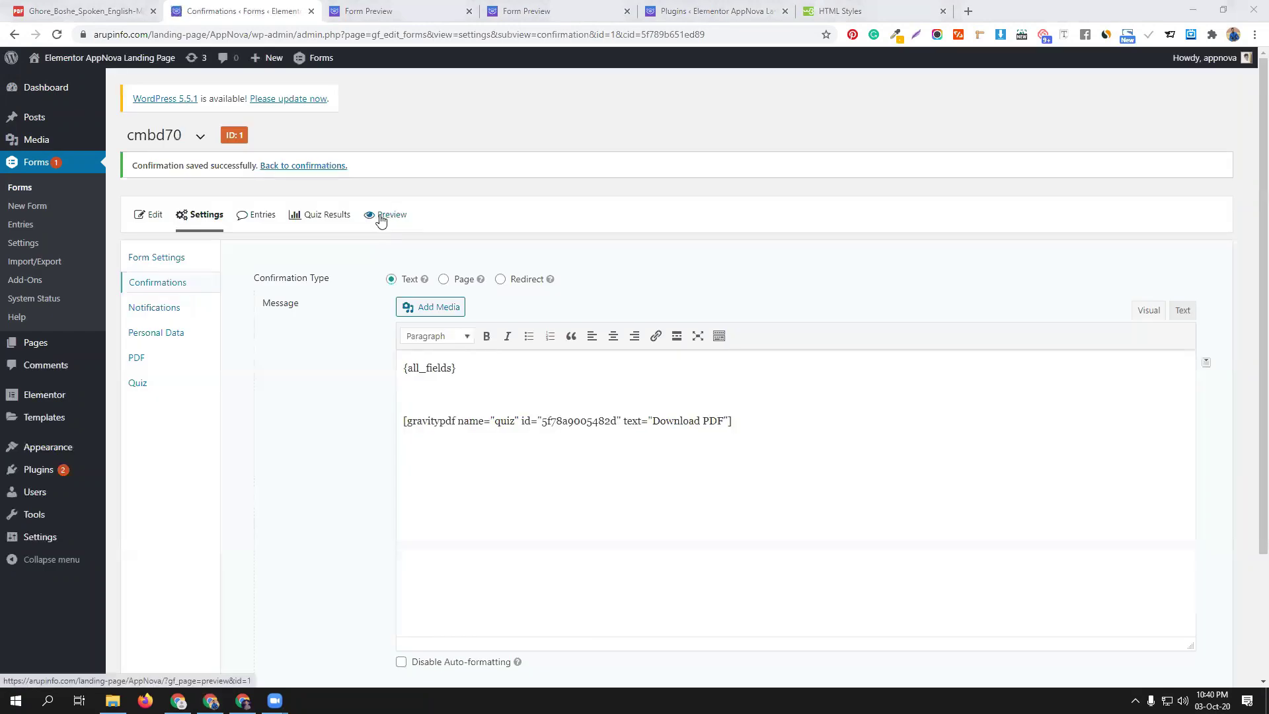
Open the cmbd70 form preview and fill in the first name, last name, email and phone fields
left_click(380, 214)
left_click(153, 214)
left_click(68, 289)
left_click(692, 212)
left_click(666, 240)
left_click(187, 285)
left_click(128, 316)
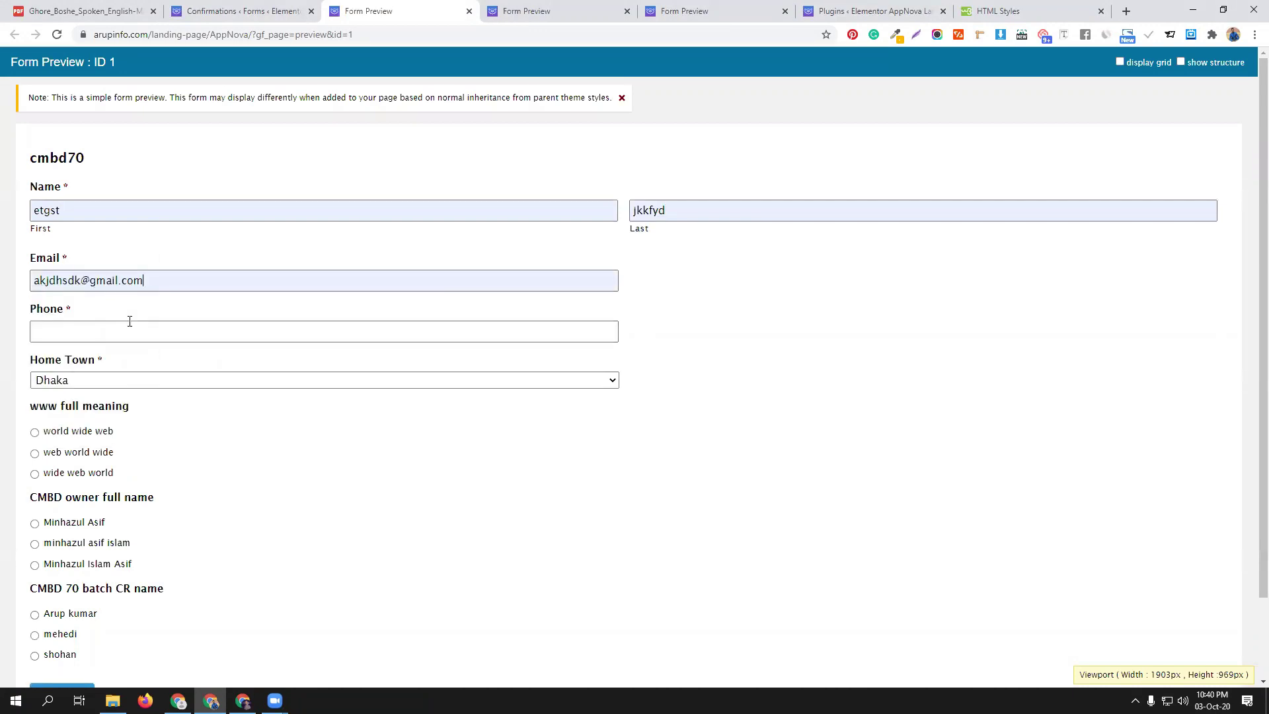
left_click(128, 331)
left_click(87, 361)
Answer the three quiz questions, submit for a passing score of 20 (67%), and download quiz.pdf
left_click(74, 432)
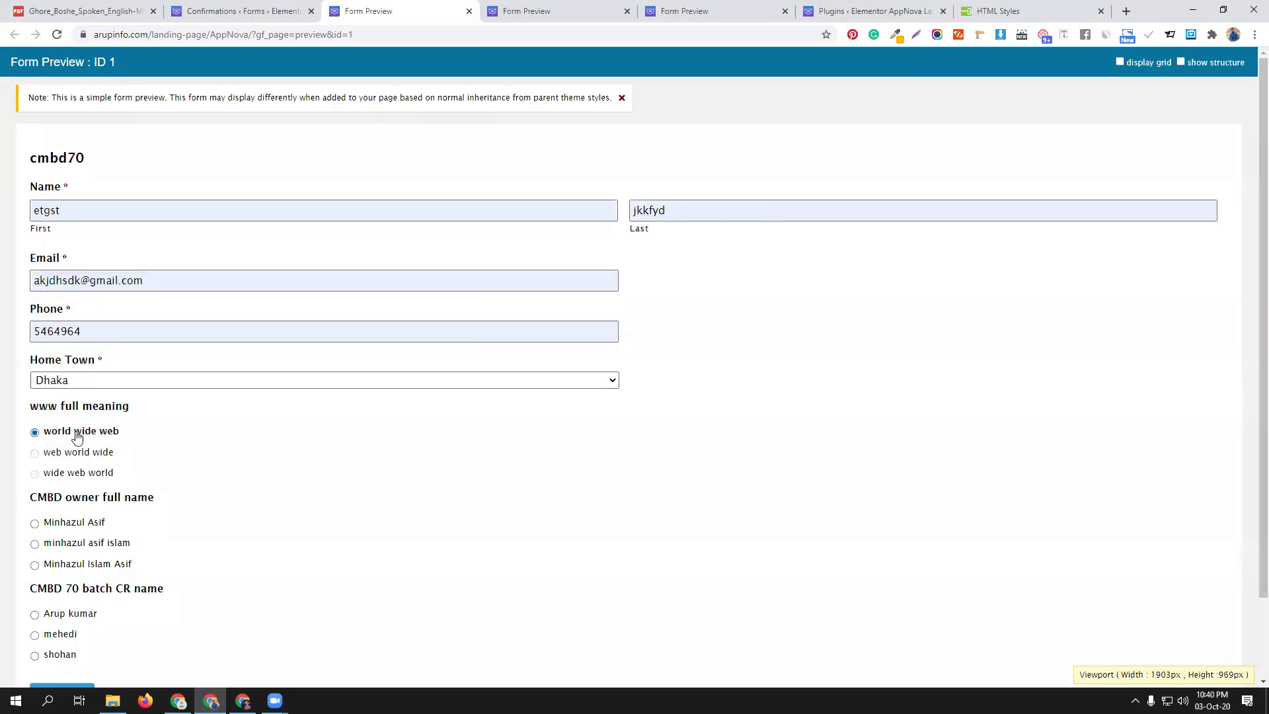
left_click(69, 525)
scroll(145, 536, "down", 2)
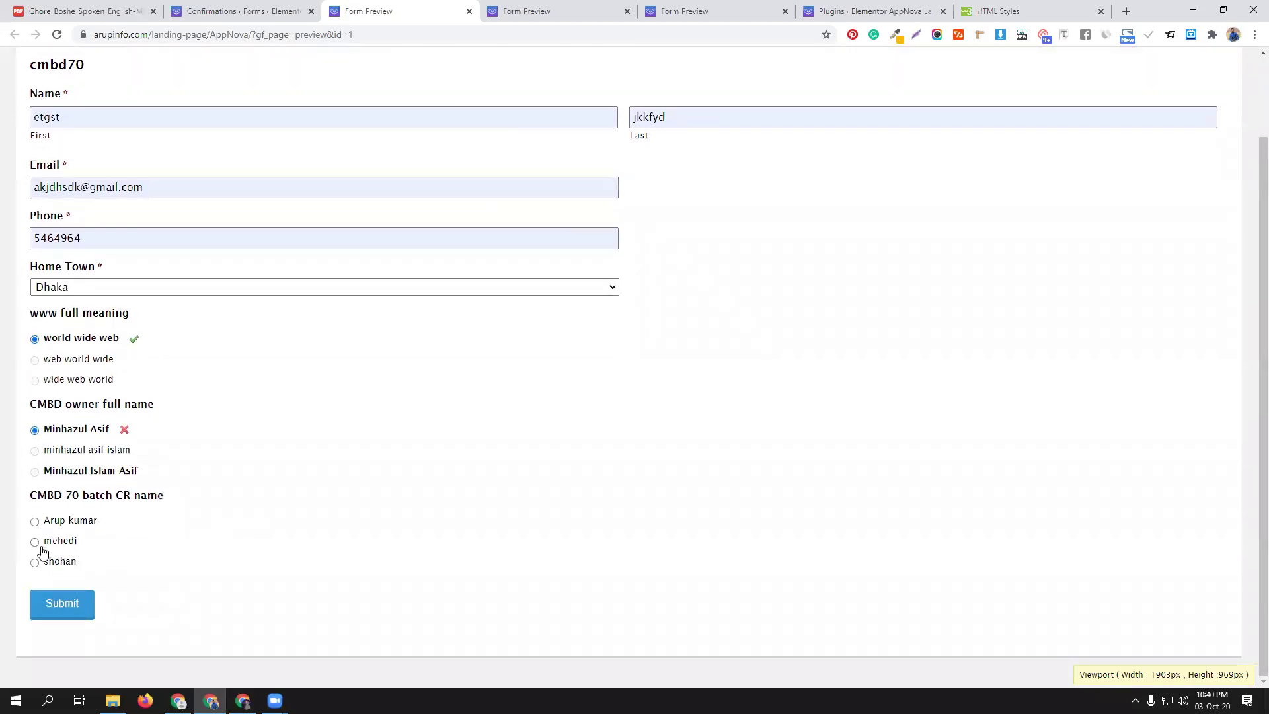
left_click(36, 522)
left_click(57, 612)
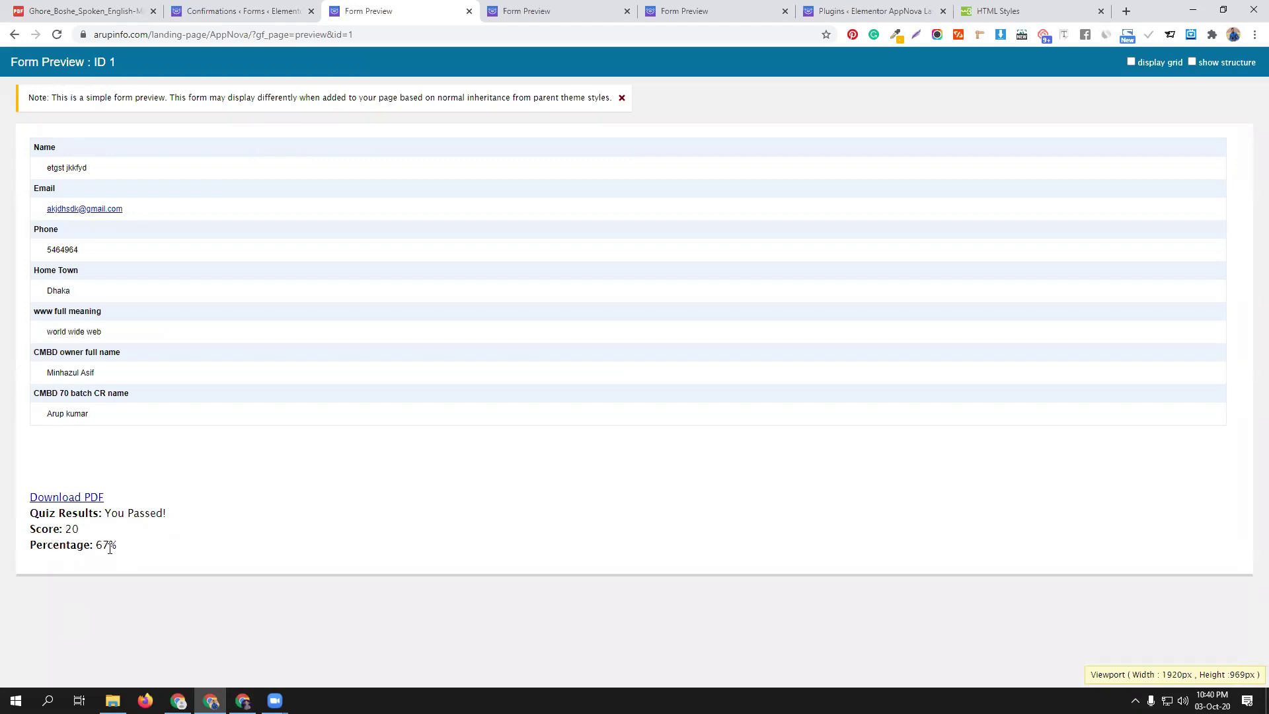
left_click(82, 502)
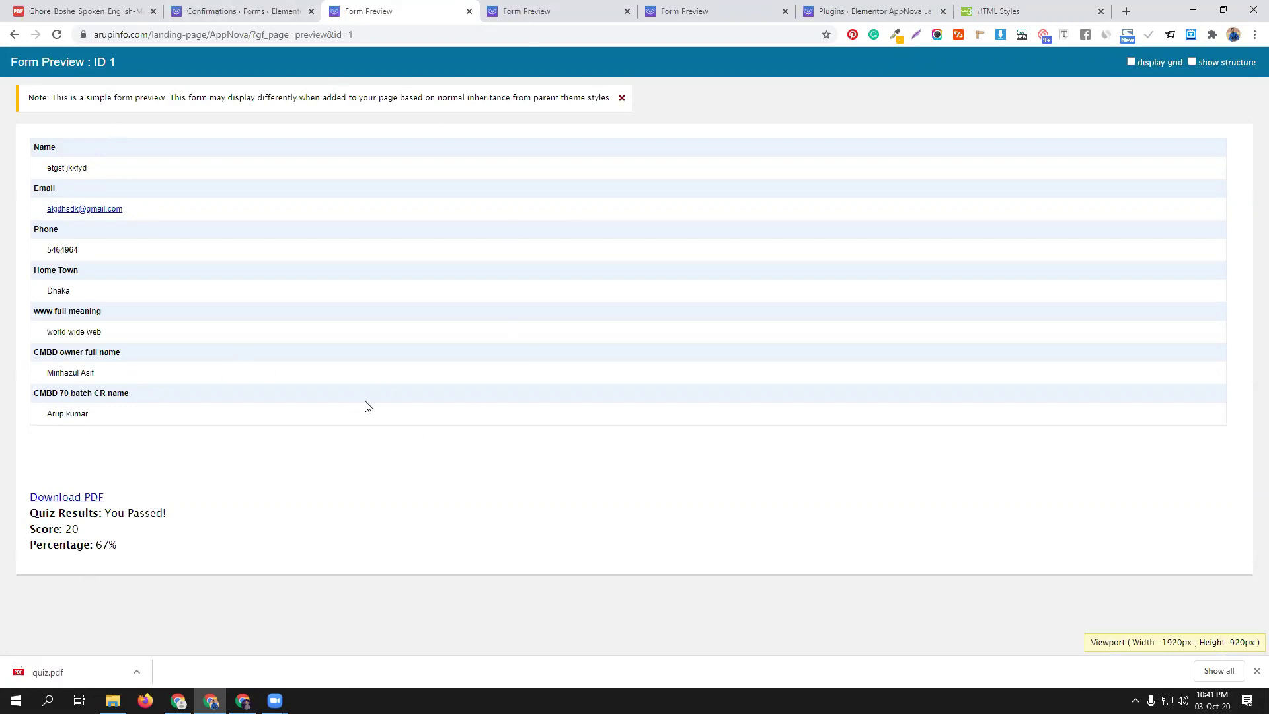
Open and review quiz.pdf, then close it and the three leftover Form Preview tabs
left_click(78, 674)
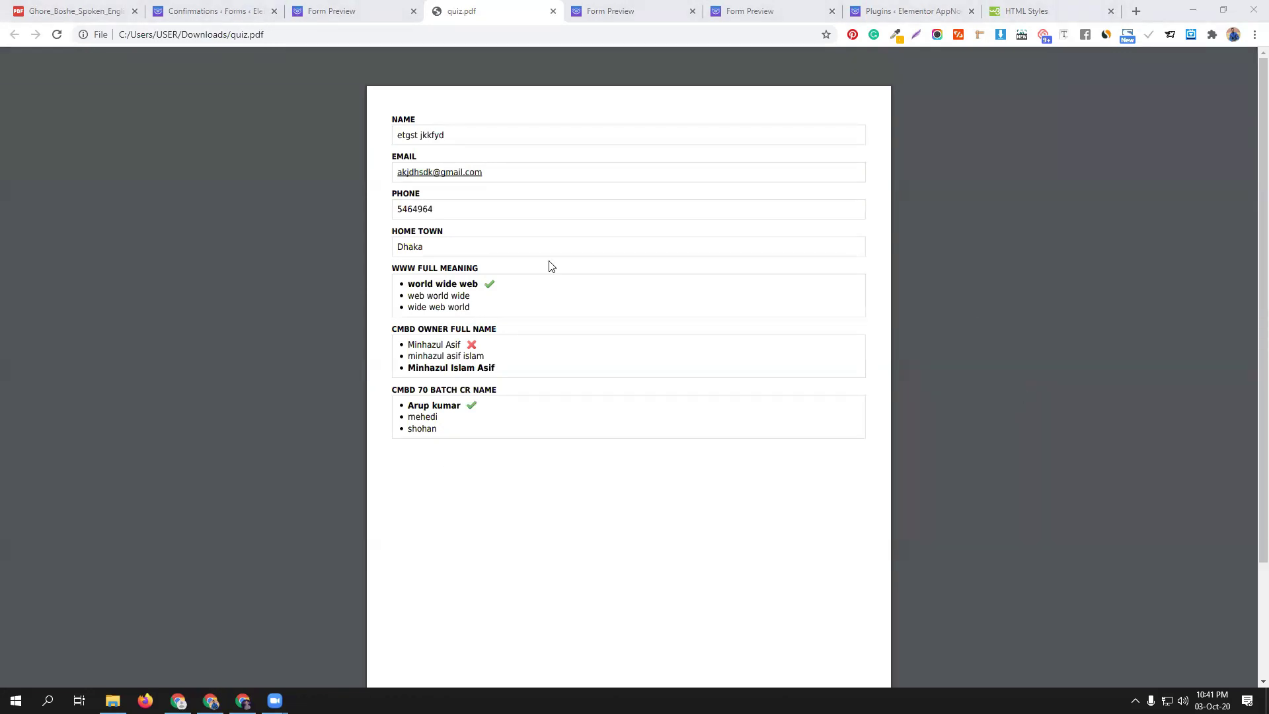
mouse_move(787, 90)
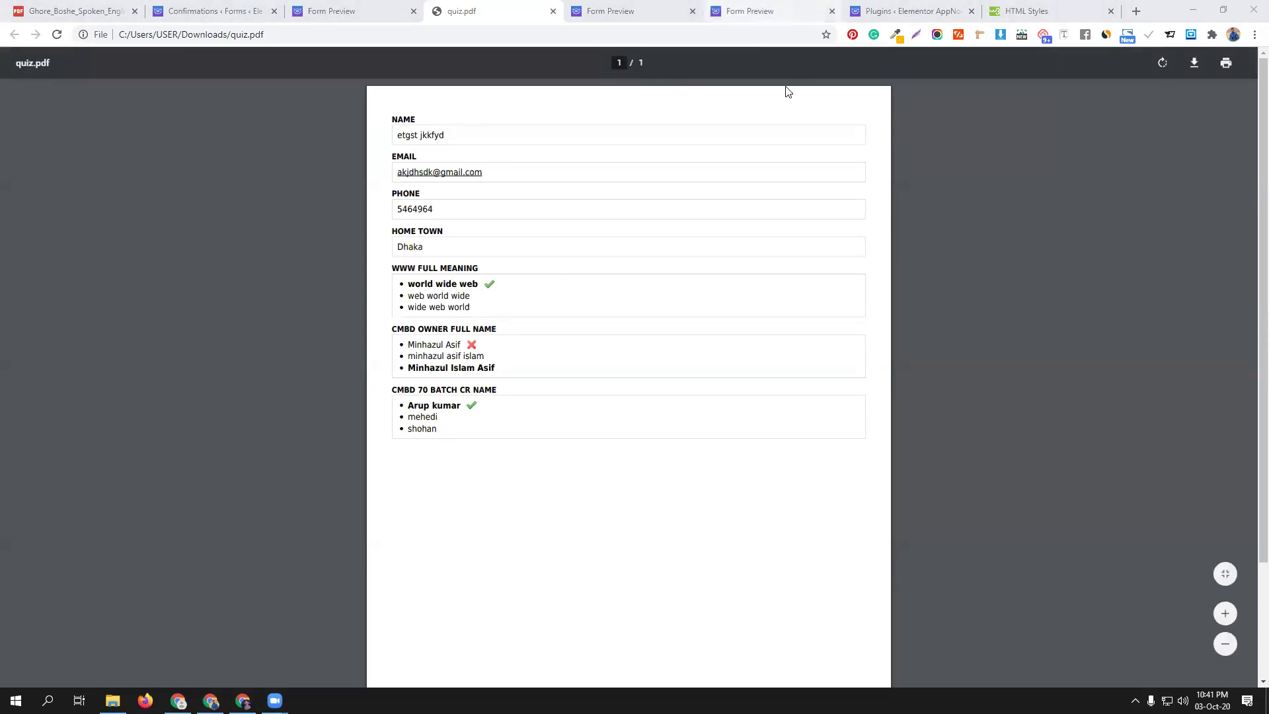
left_click(554, 12)
left_click(553, 12)
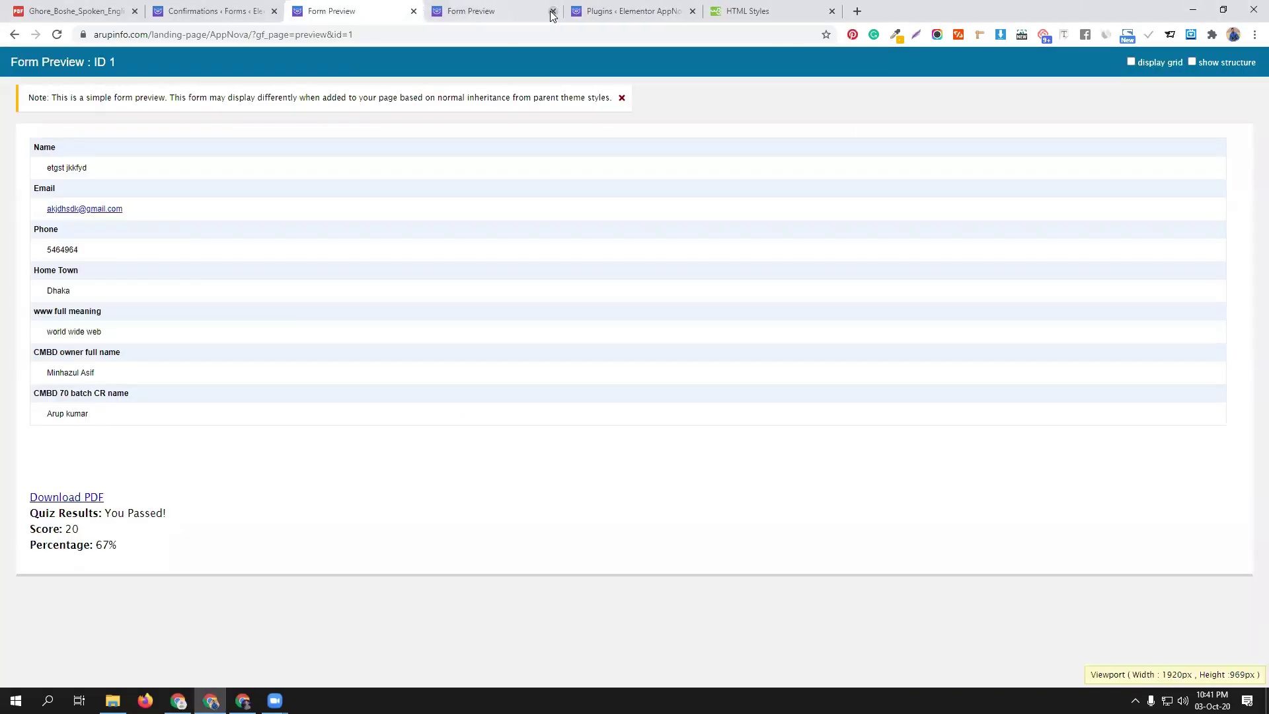
left_click(554, 11)
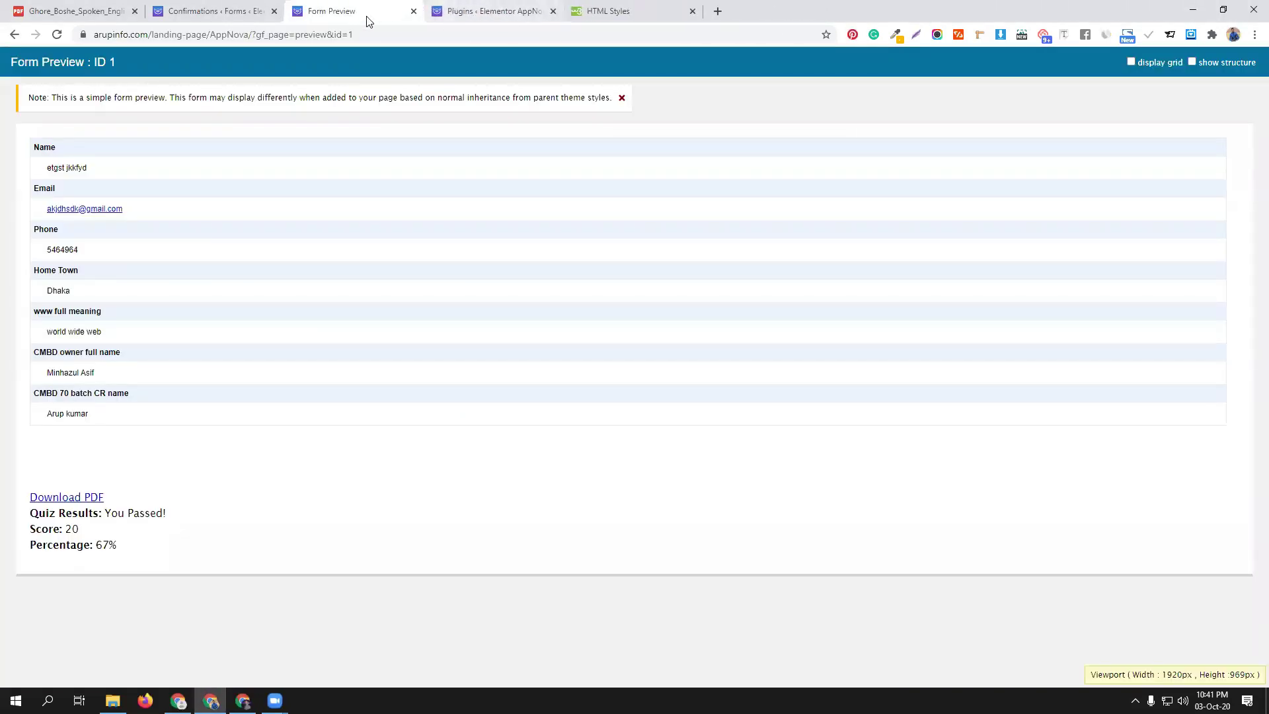
left_click(413, 11)
Go from the confirmation settings back to the cmbd70 form editor tab
left_click(225, 11)
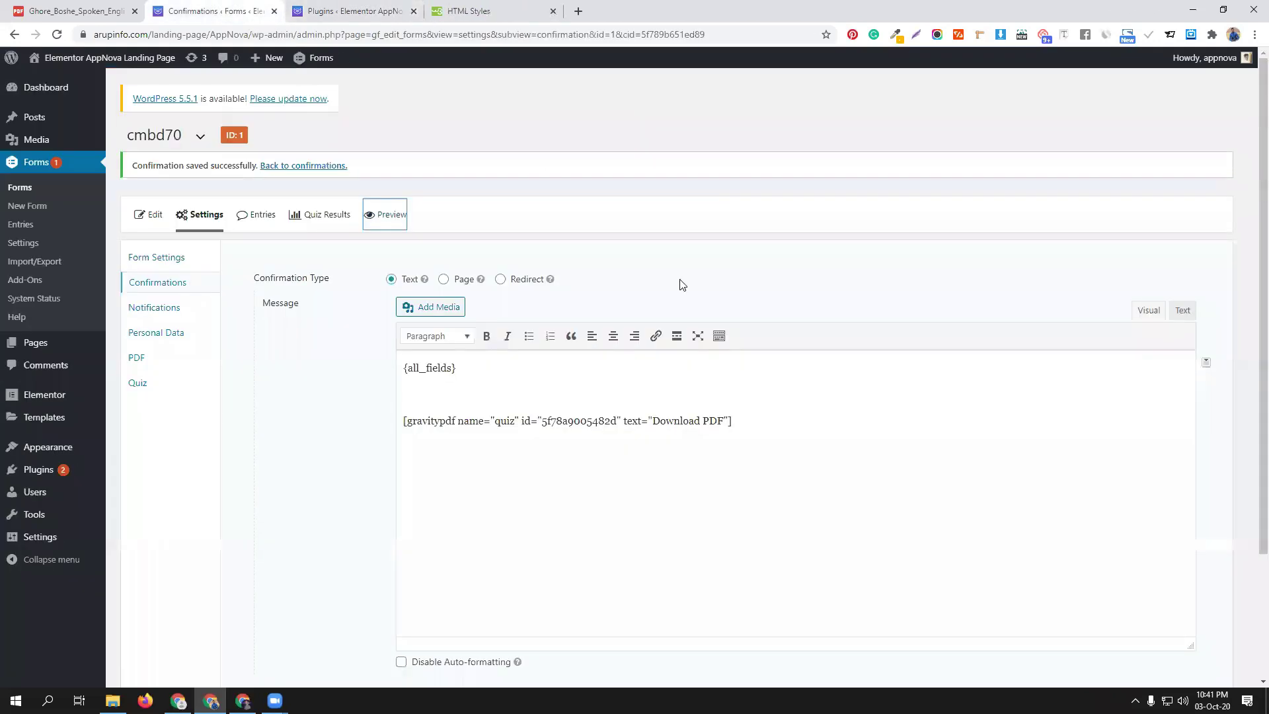
left_click(141, 216)
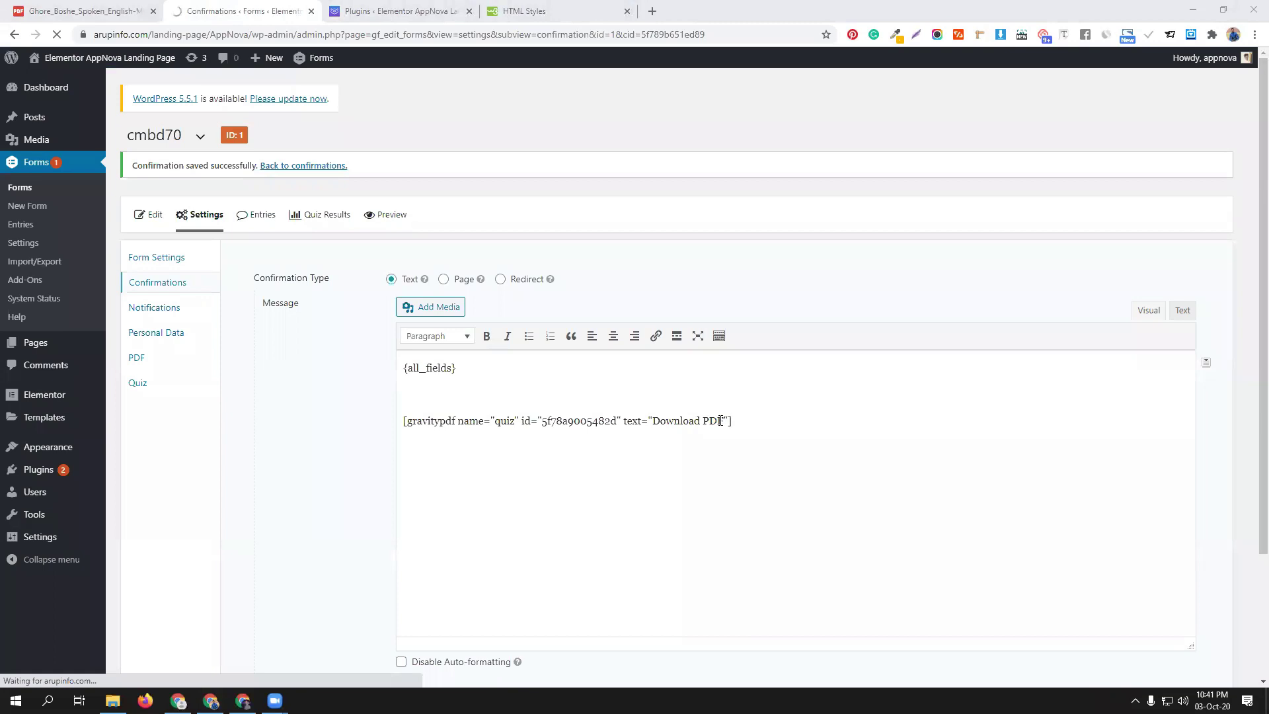
left_click(383, 9)
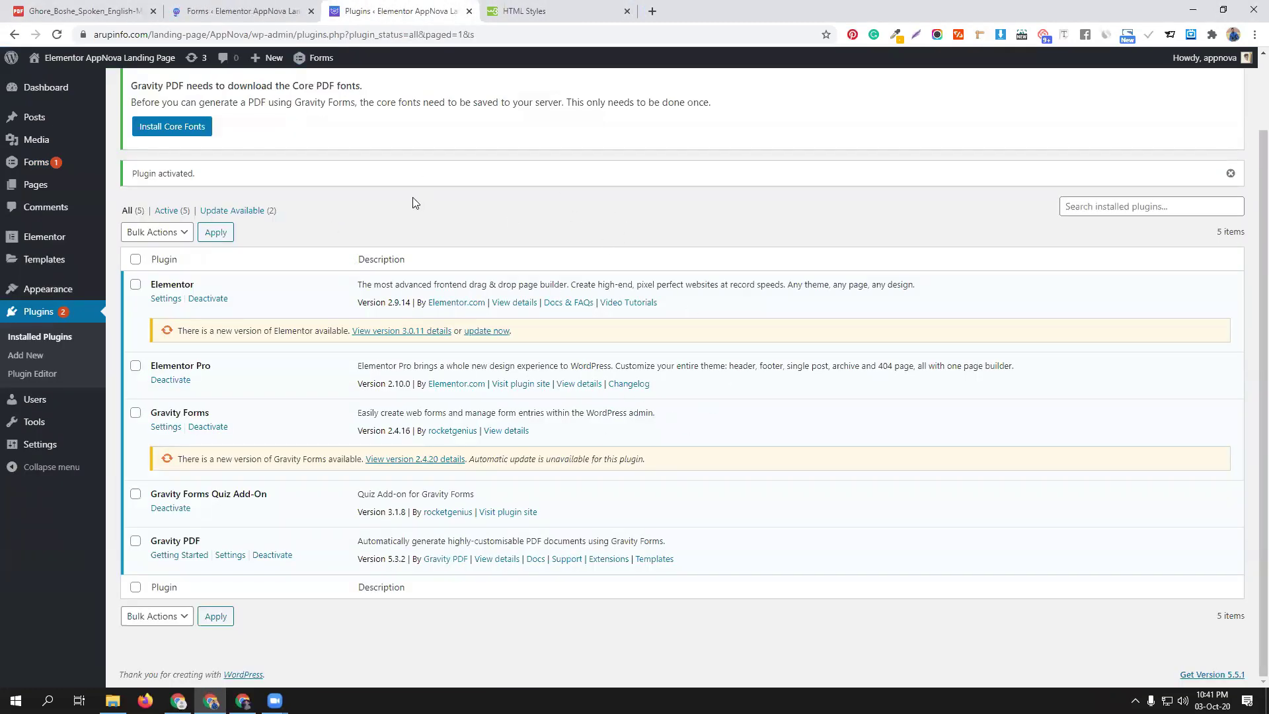
left_click(245, 10)
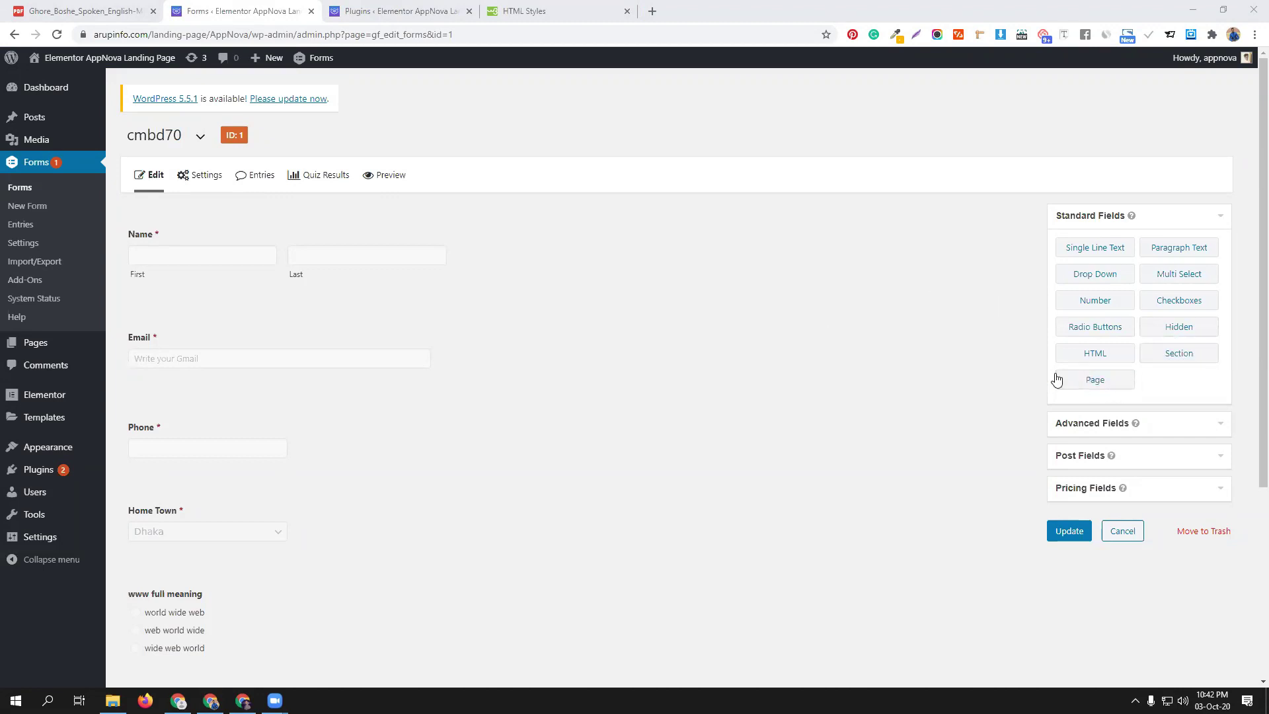
Add a section break at the top of the form labelled Personal Information
left_click_drag(1164, 351, 214, 226)
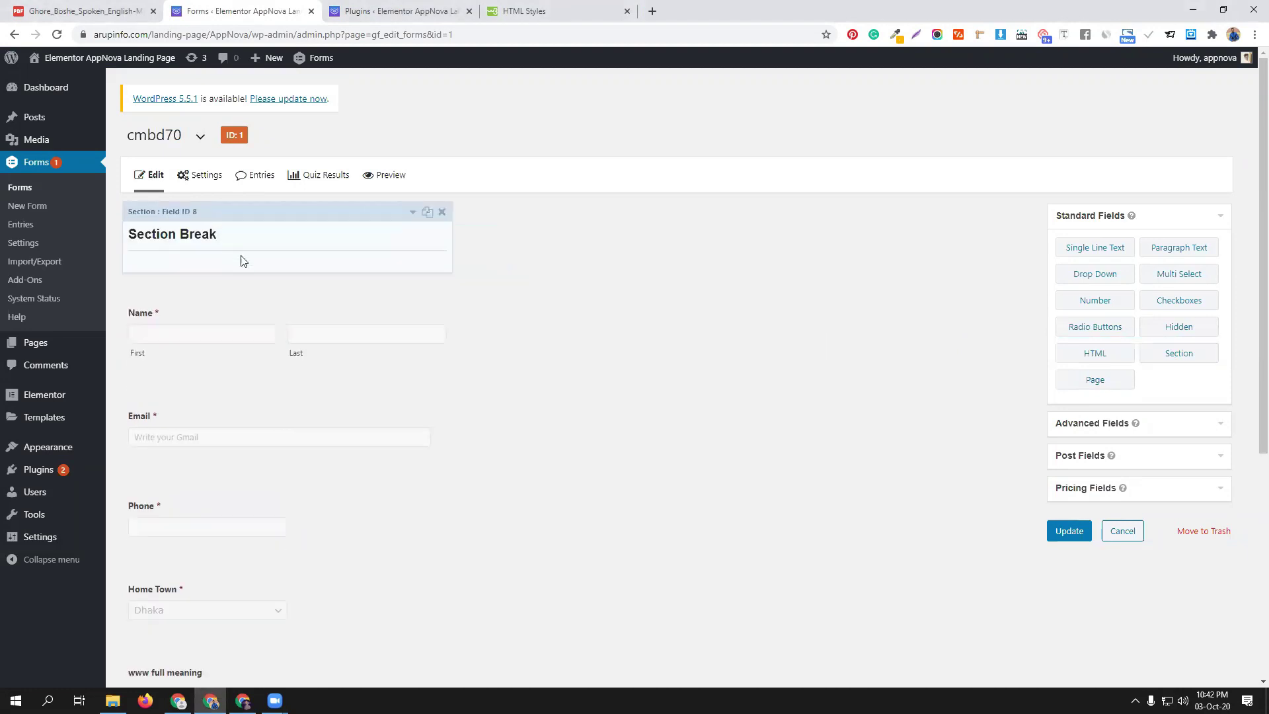
scroll(331, 320, "down", 5)
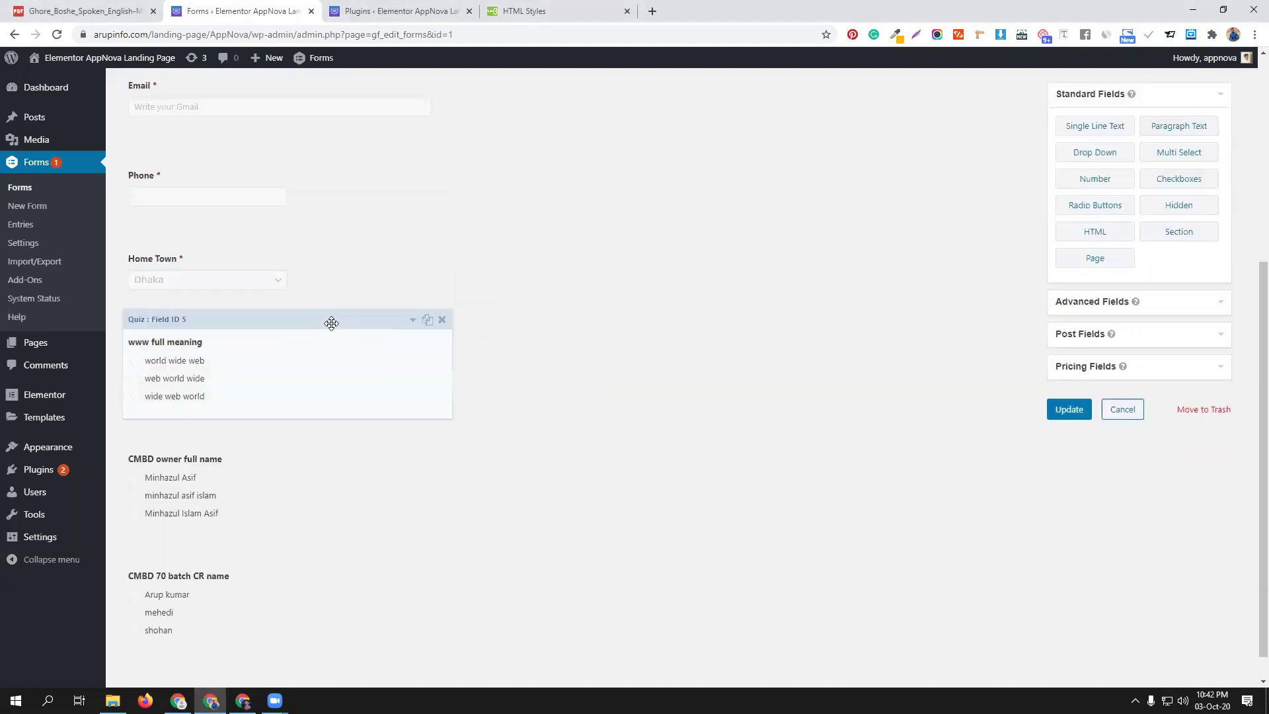
scroll(374, 410, "up", 5)
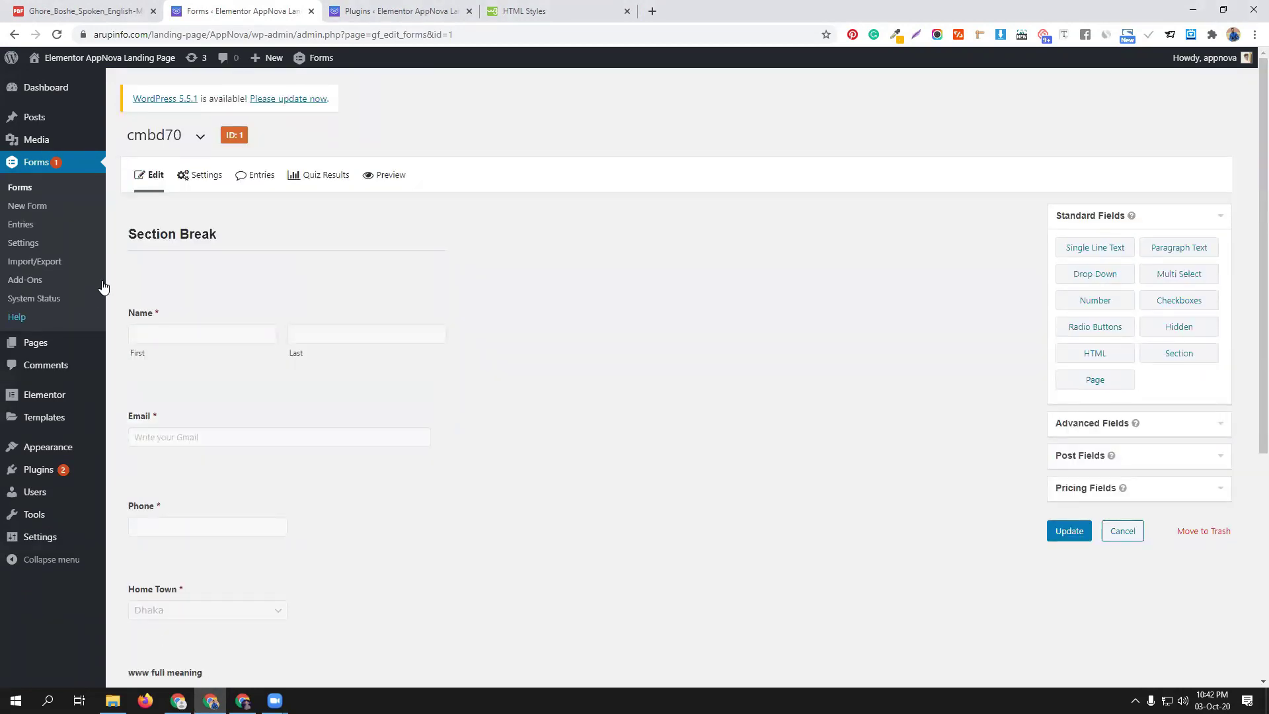
left_click(413, 212)
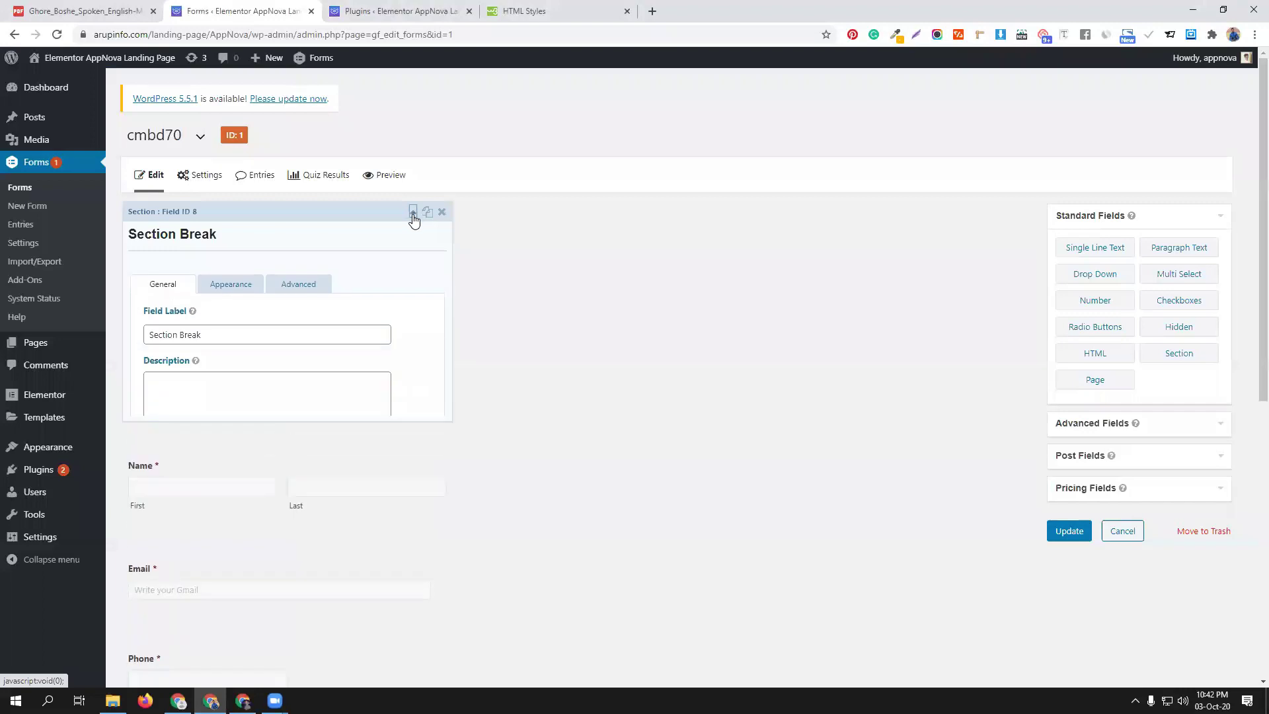
left_click(210, 335)
key("ctrl+shift+Left")
key("ctrl+shift+Left")
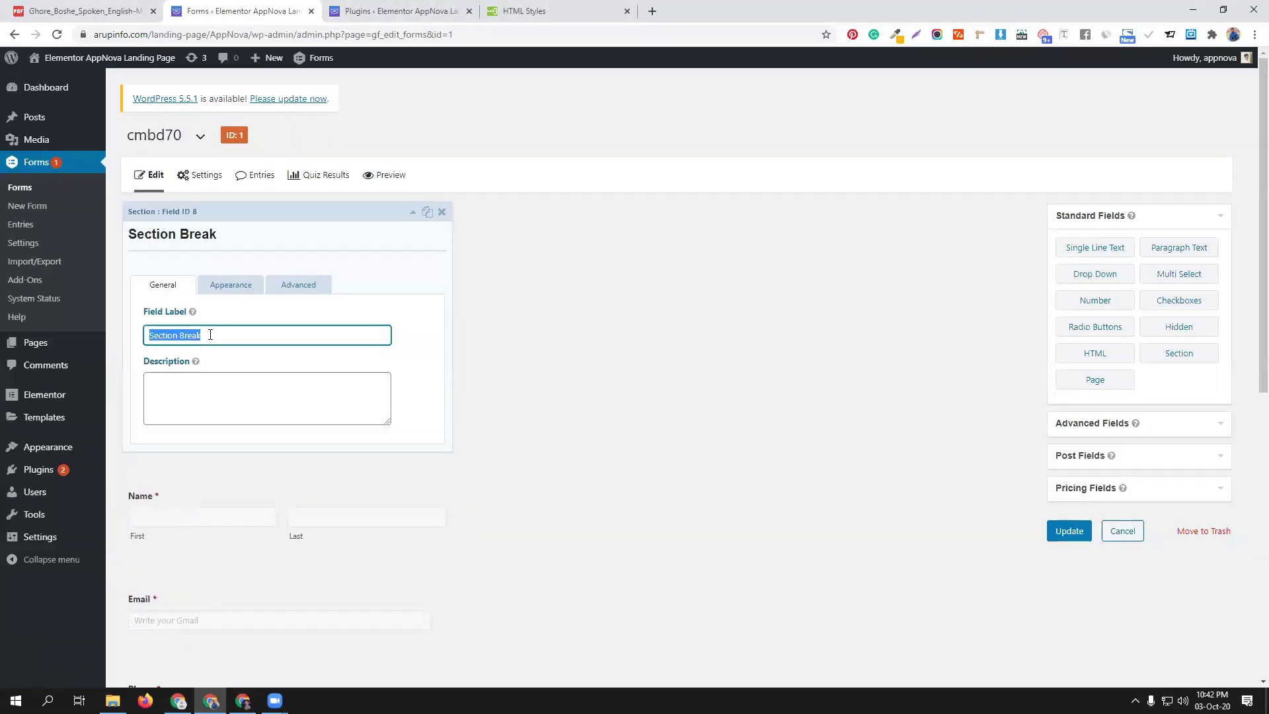
type("Personal Information")
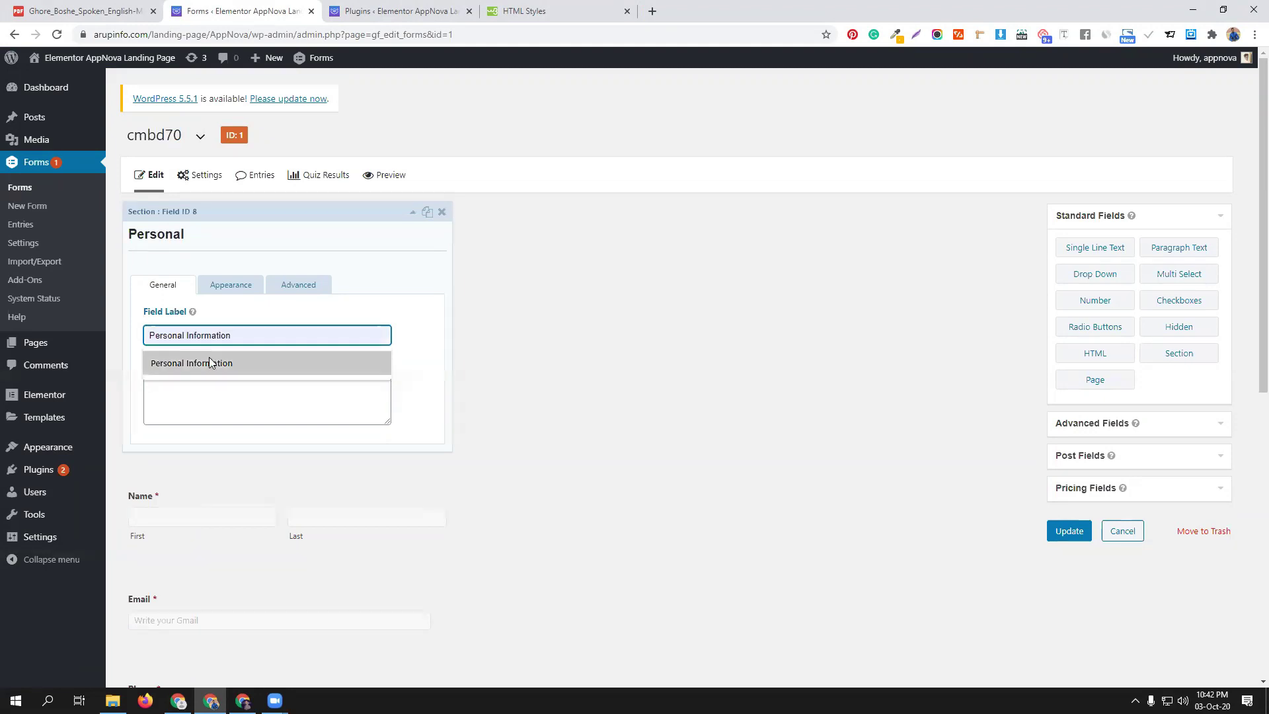
left_click(211, 363)
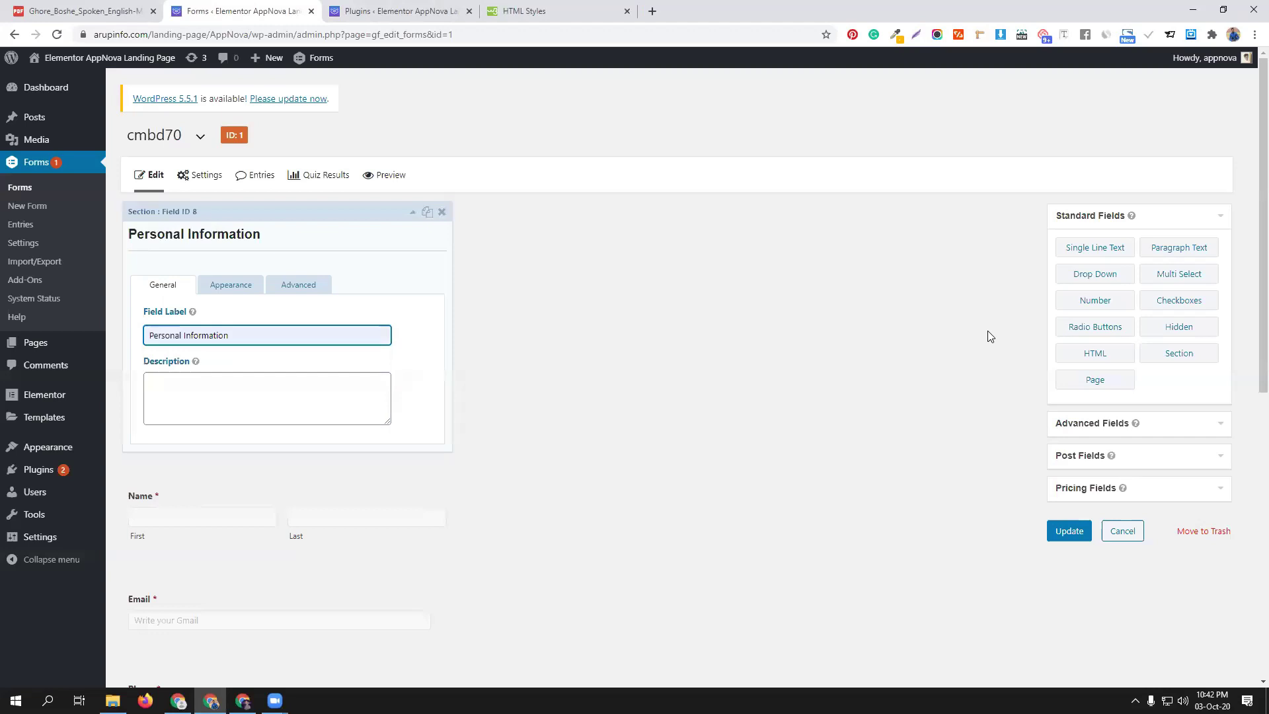
left_click(1196, 355)
Add a second section labelled Exam Question above the www full meaning question
left_click(1196, 355)
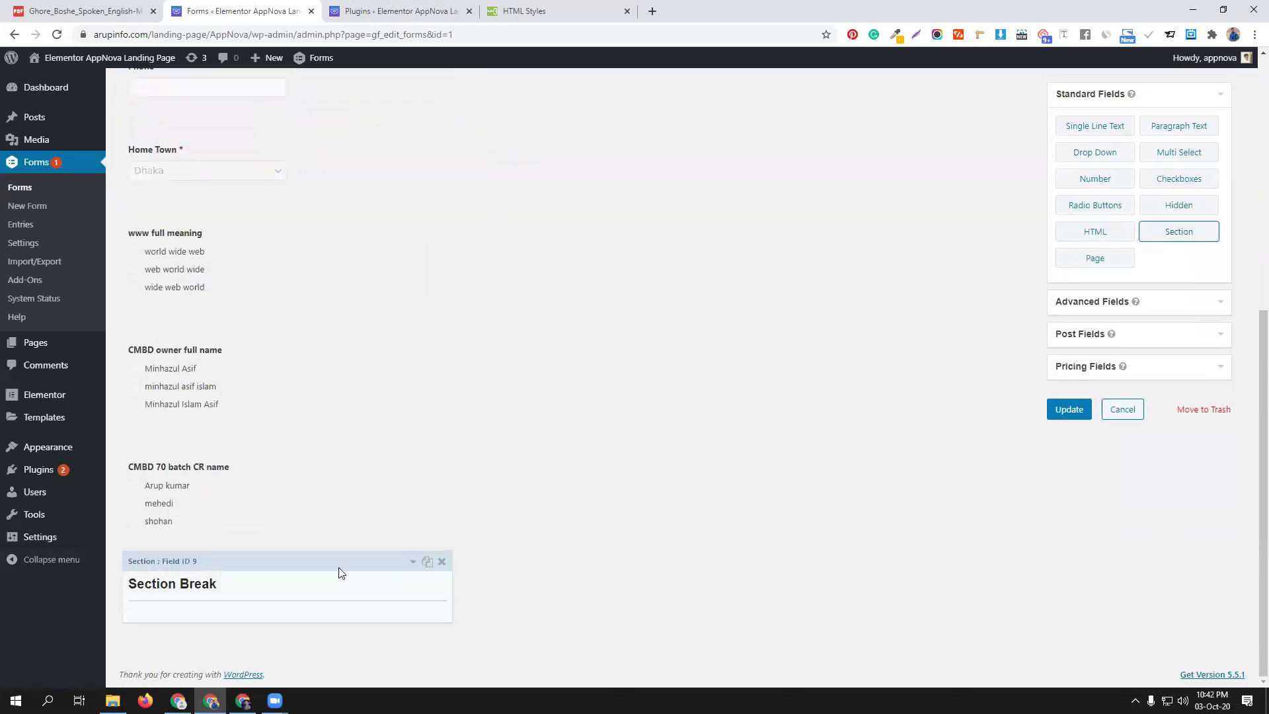
left_click_drag(329, 553, 323, 291)
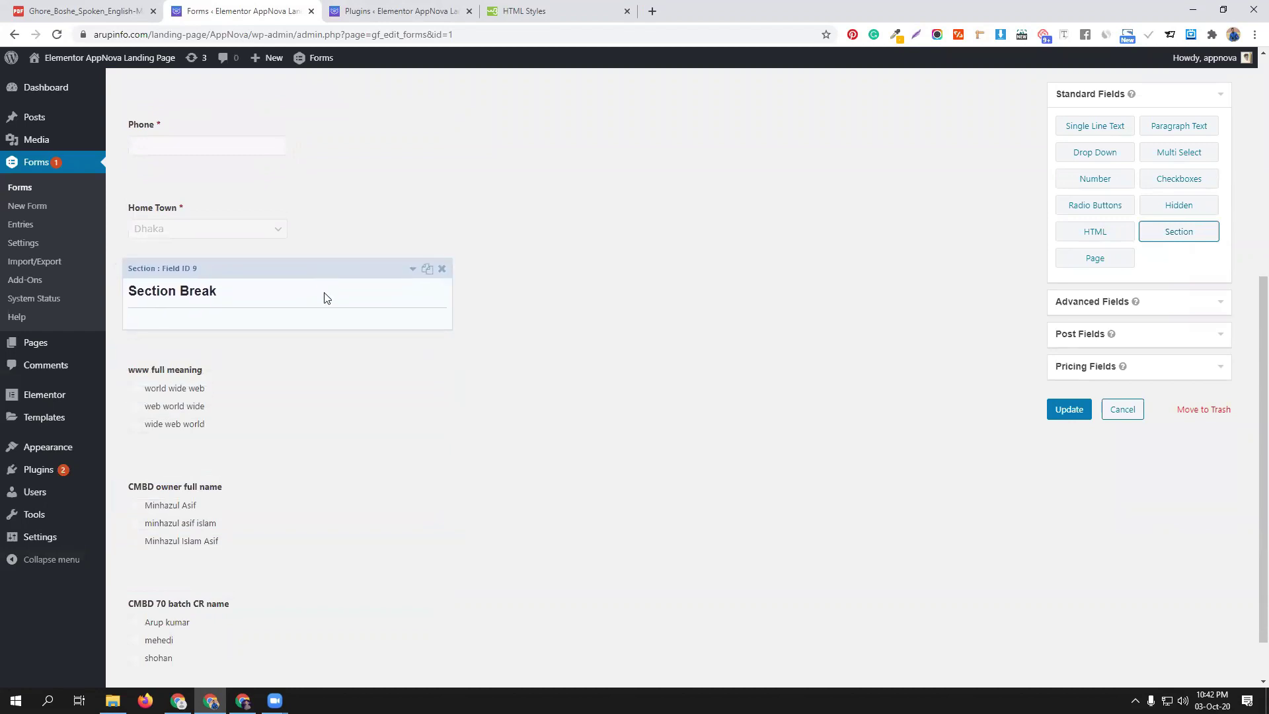
left_click(411, 269)
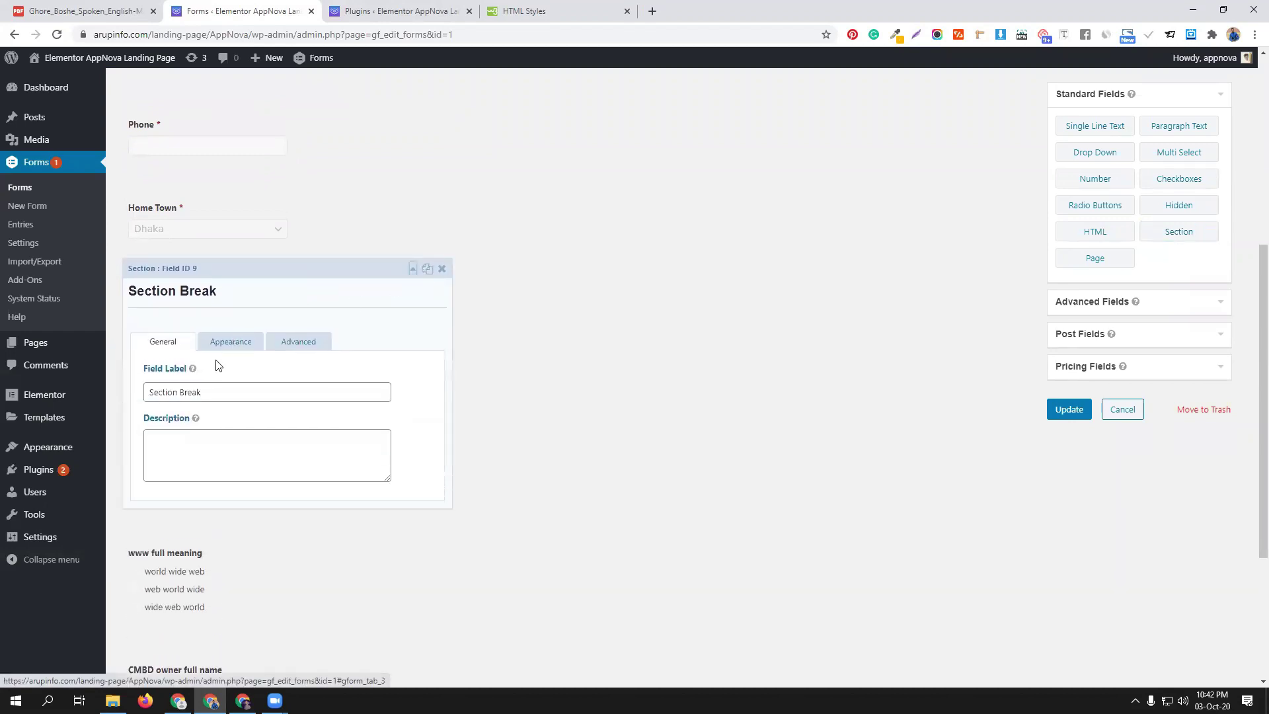
triple_click(216, 393)
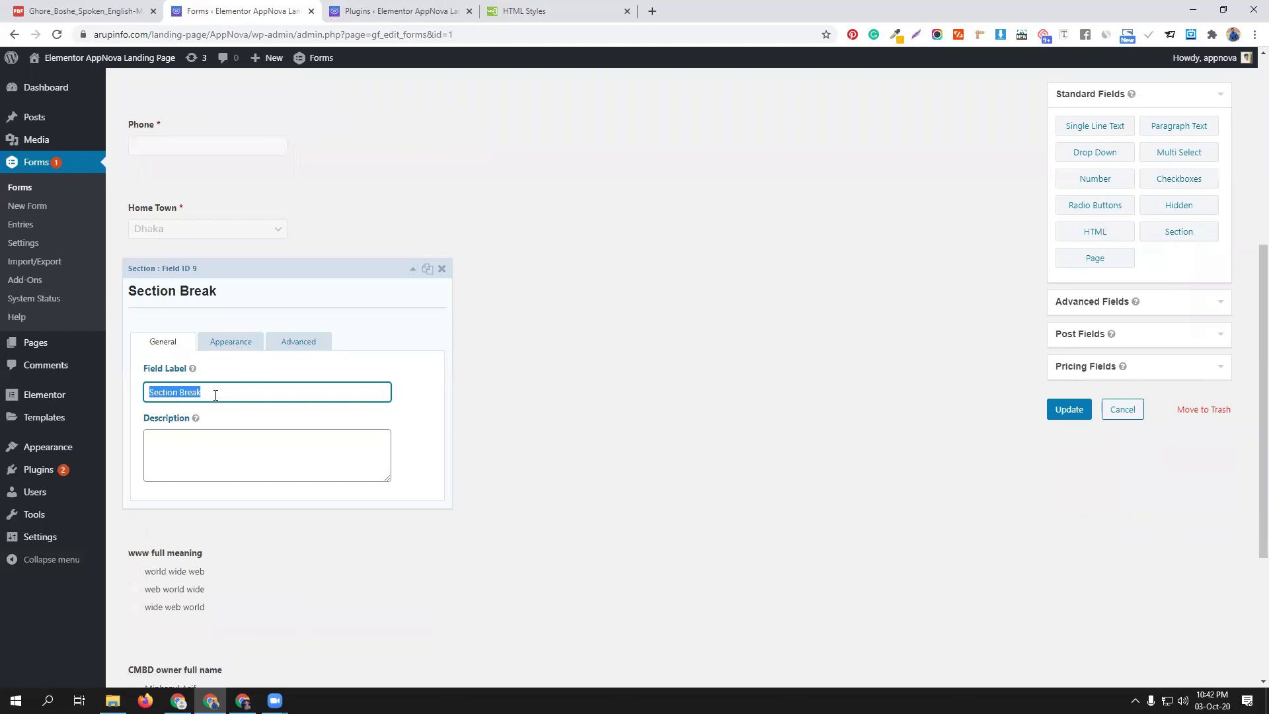
type("Exam")
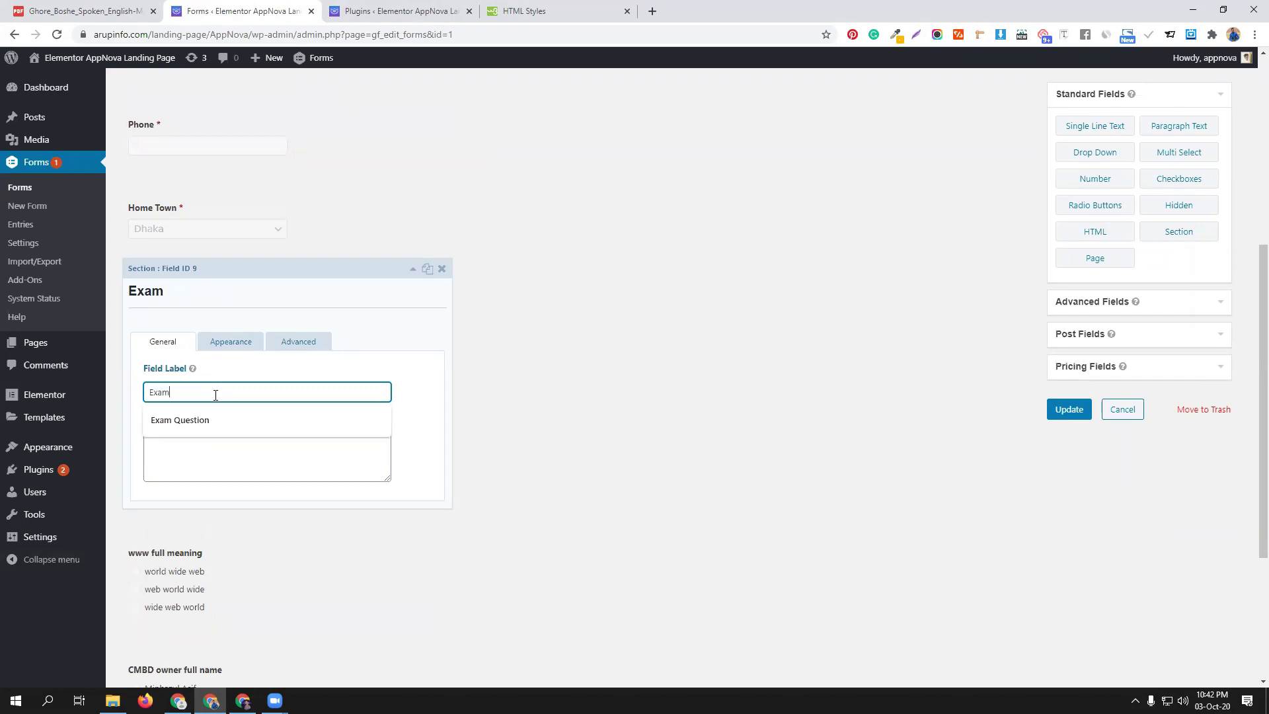
left_click(227, 420)
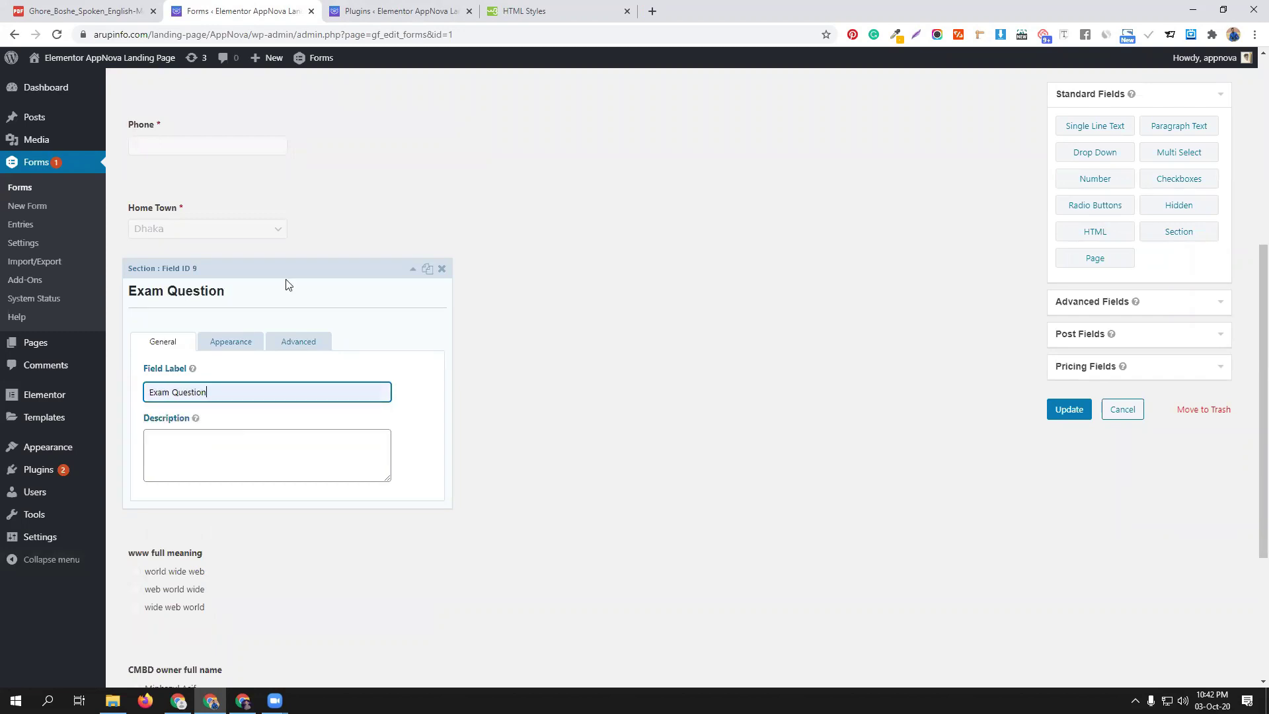
left_click(412, 268)
scroll(615, 352, "up", 6)
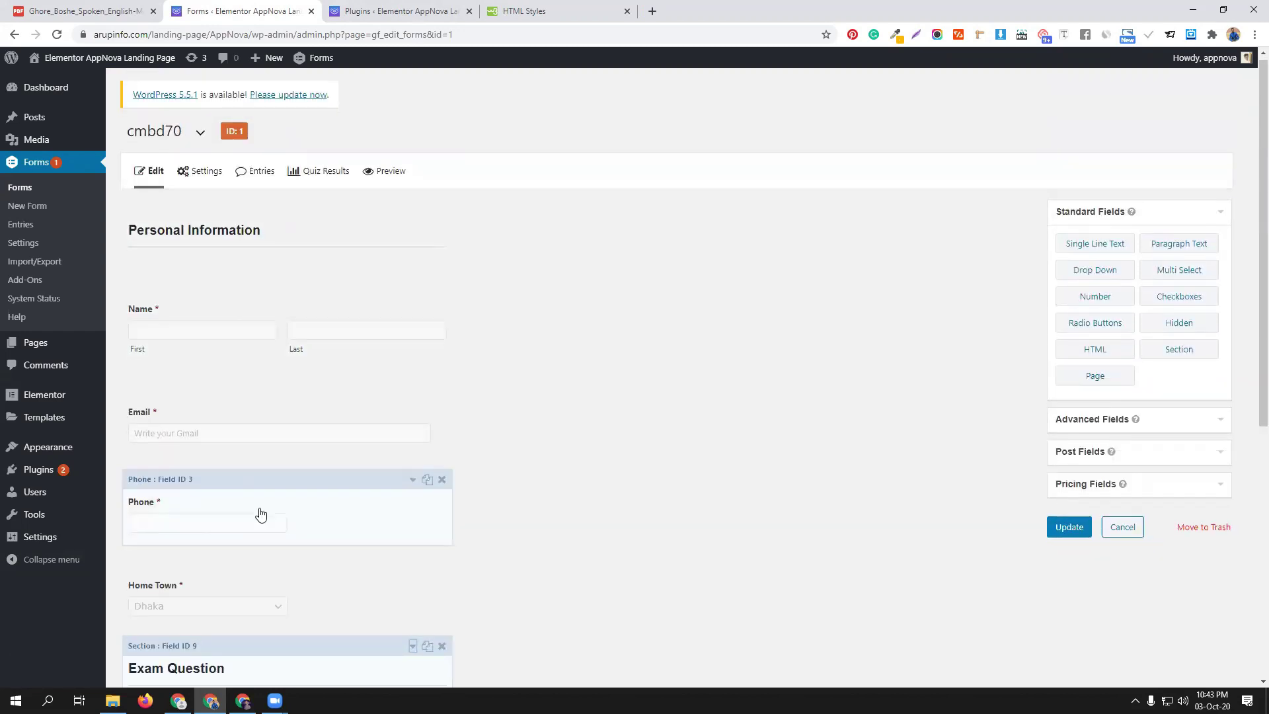
Add a Page field and move the page break just below Home Town
scroll(232, 505, "down", 3)
scroll(265, 495, "down", 3)
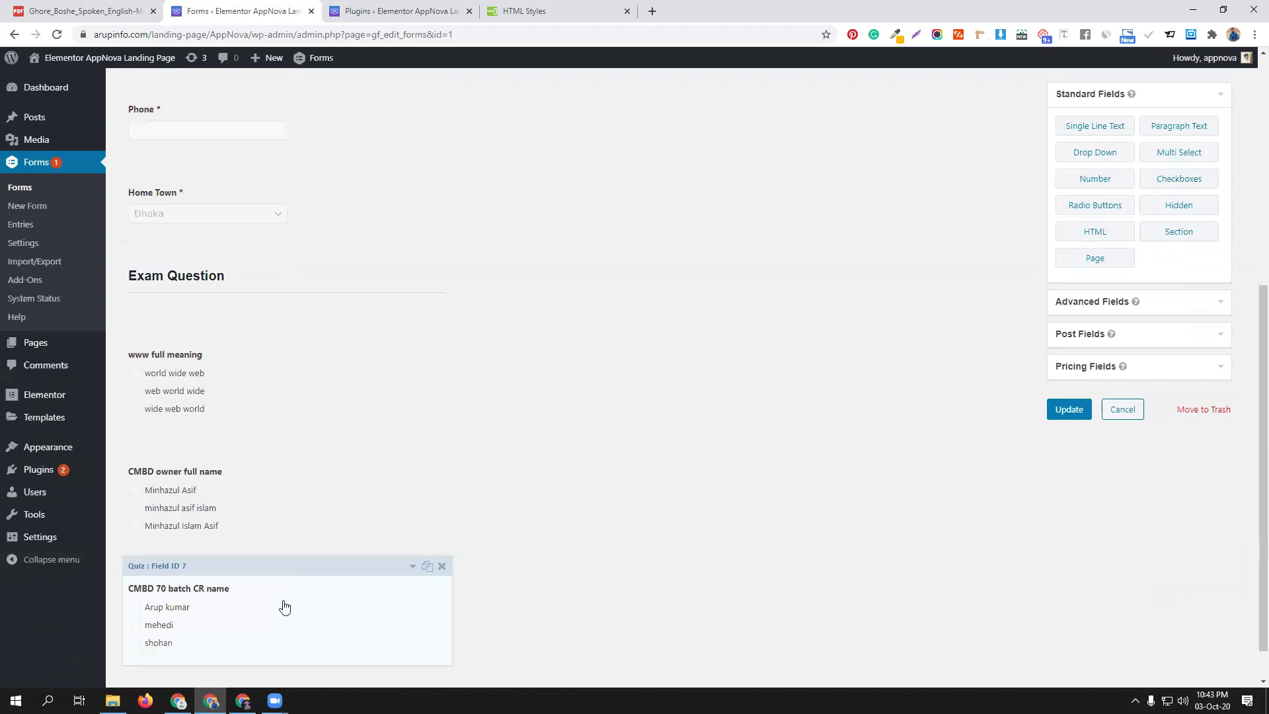
scroll(275, 513, "down", 1)
scroll(302, 511, "up", 5)
scroll(302, 511, "up", 1)
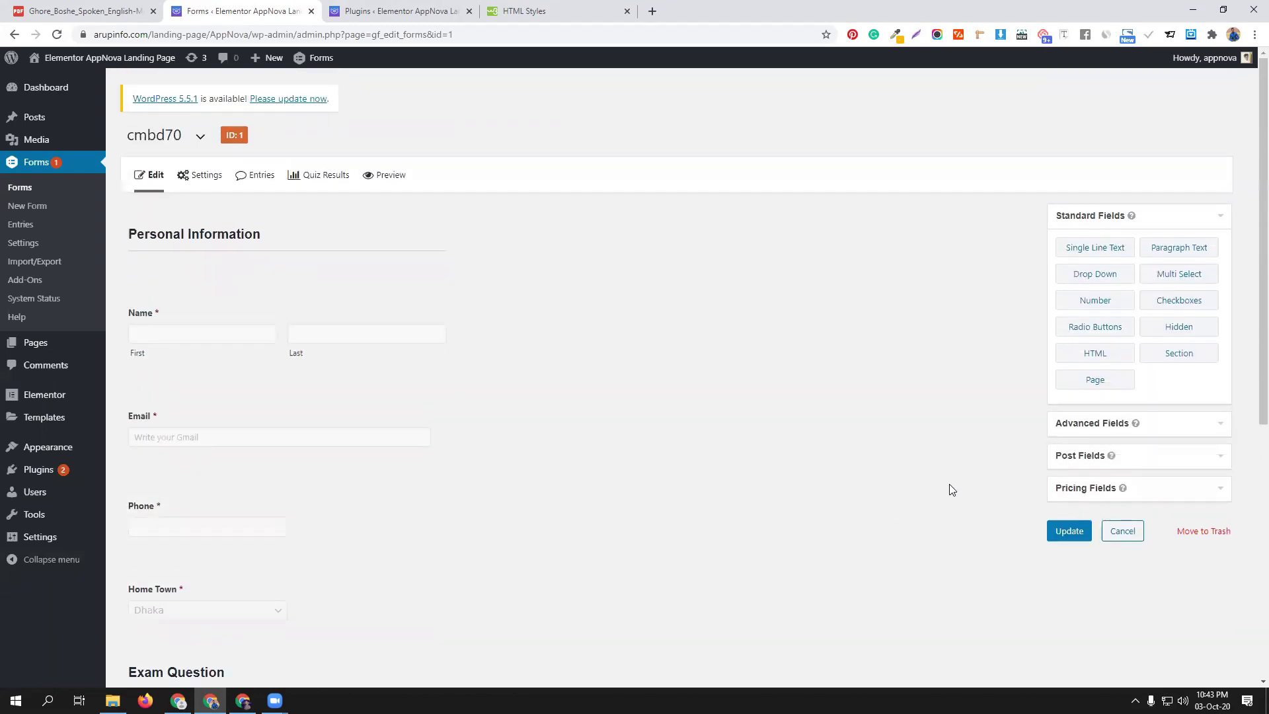
left_click_drag(1086, 385, 291, 225)
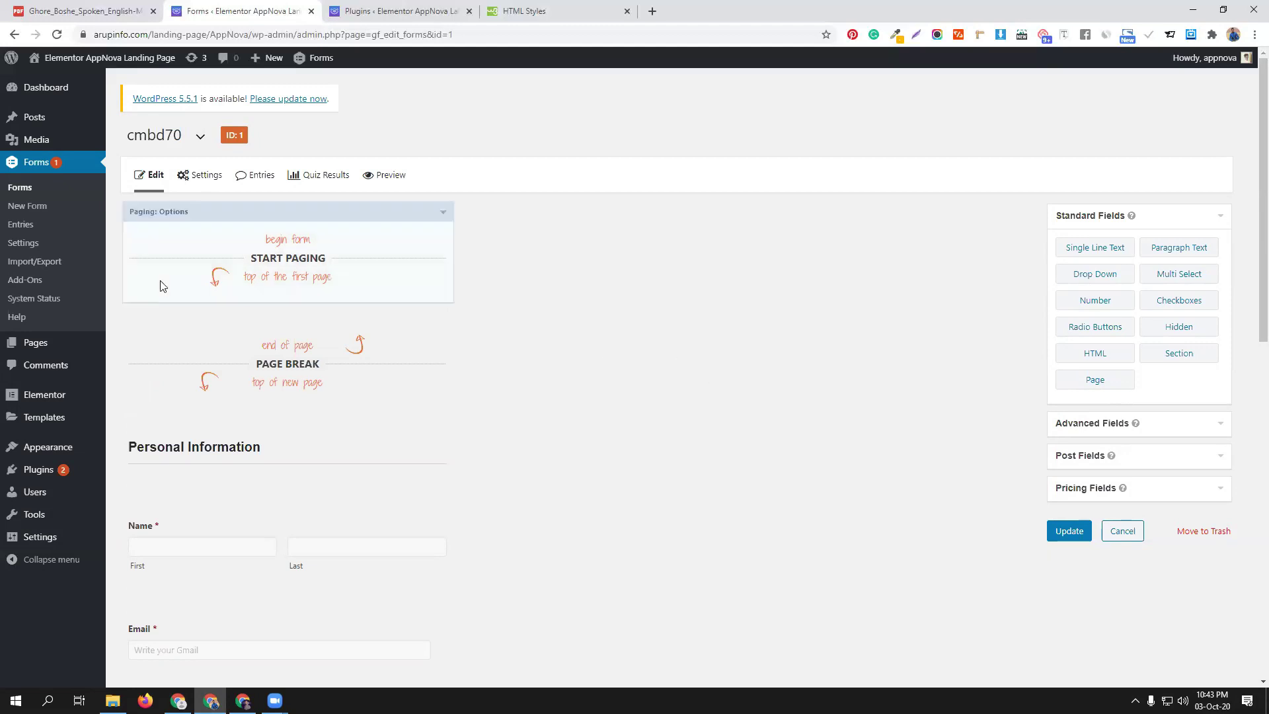
mouse_move(390, 395)
left_mouse_down()
mouse_move(373, 124)
mouse_move(394, 486)
mouse_move(396, 461)
left_mouse_up()
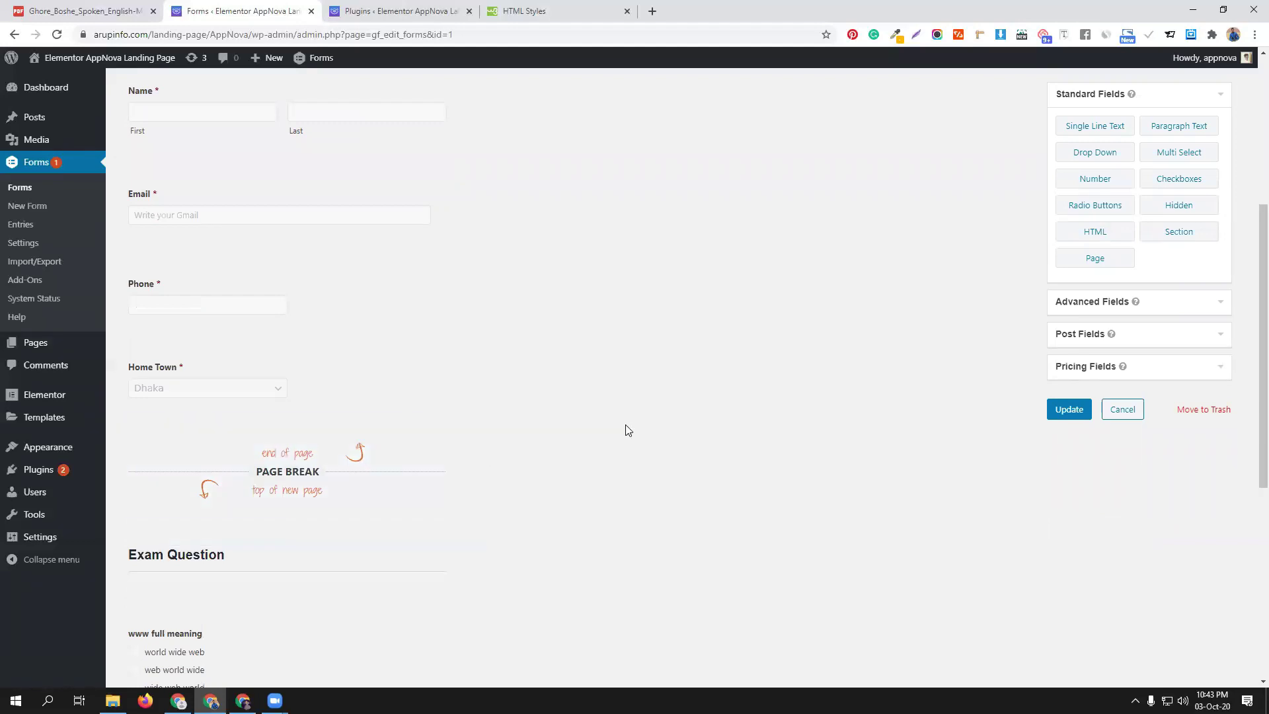
Save the two-page form with Update and open its preview
scroll(622, 433, "down", 7)
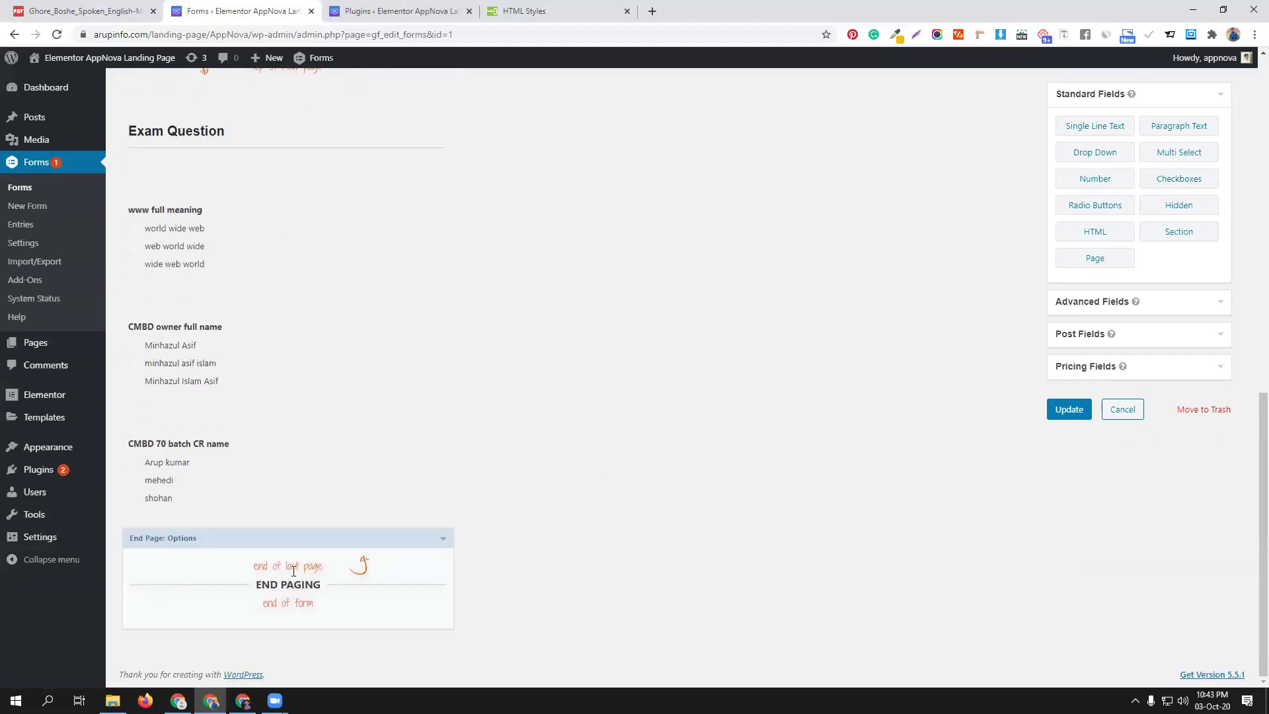
scroll(566, 433, "up", 10)
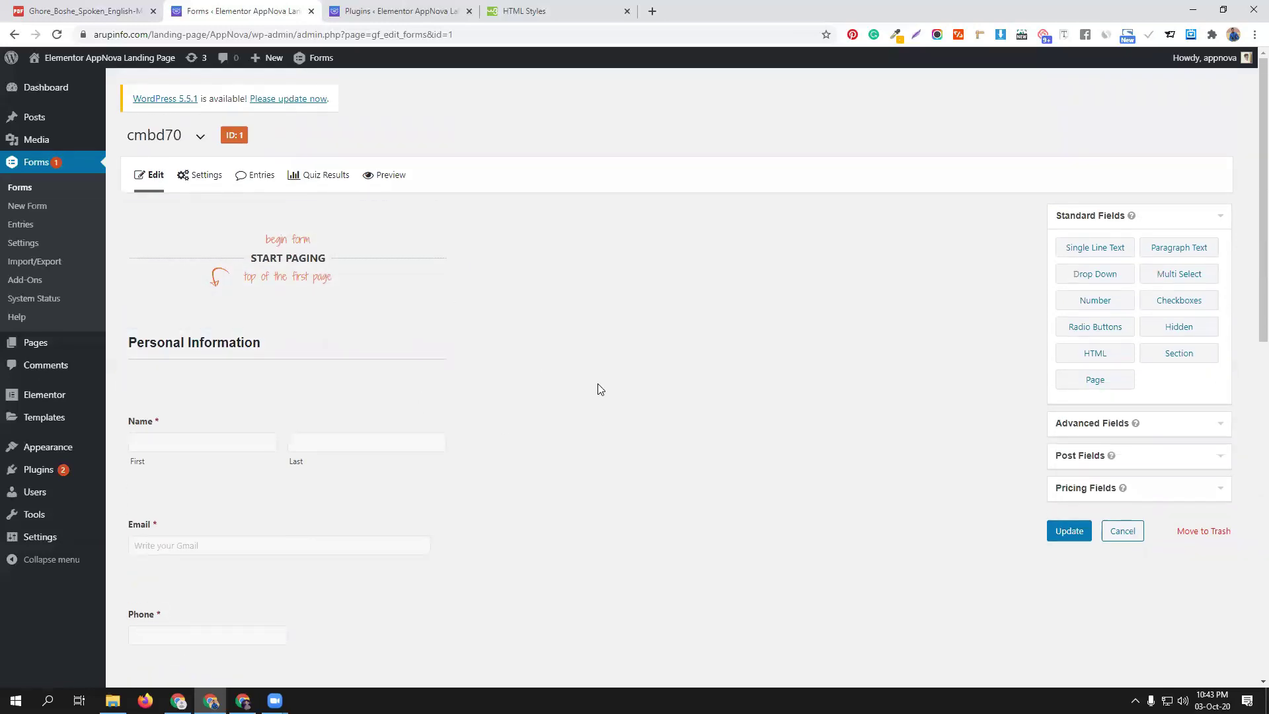
scroll(598, 386, "down", 2)
scroll(297, 450, "down", 6)
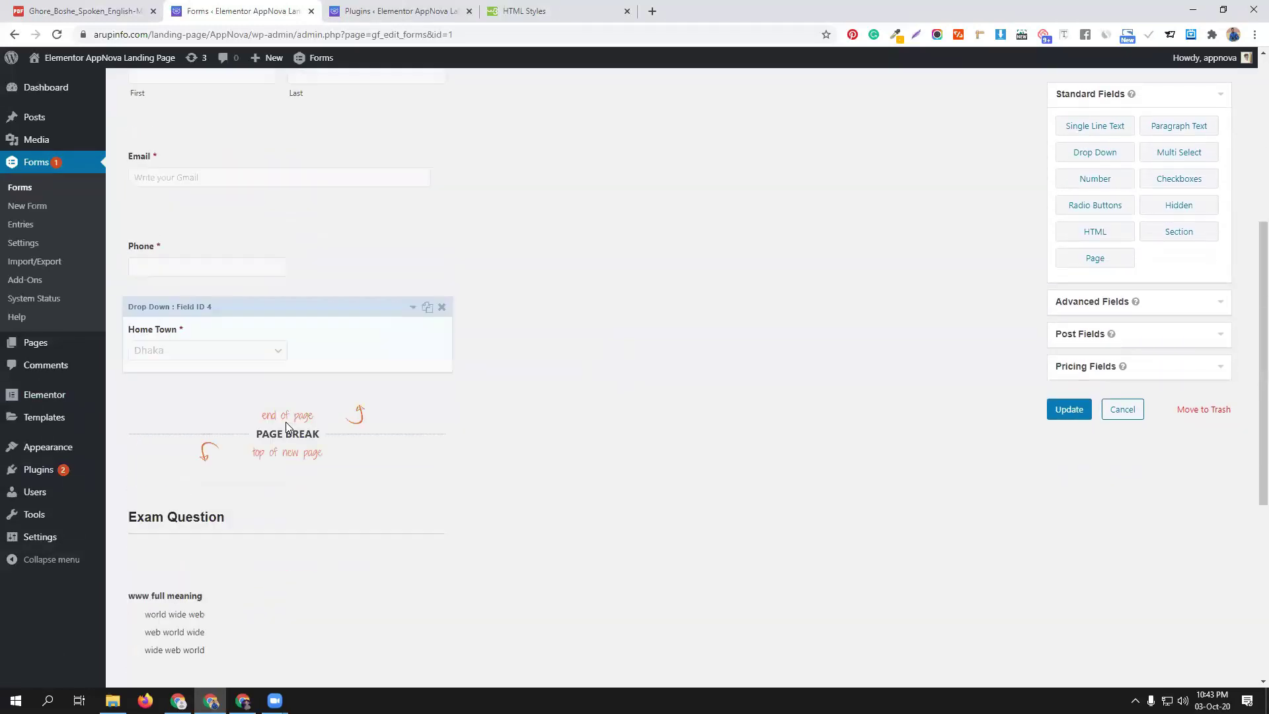
scroll(606, 414, "down", 3)
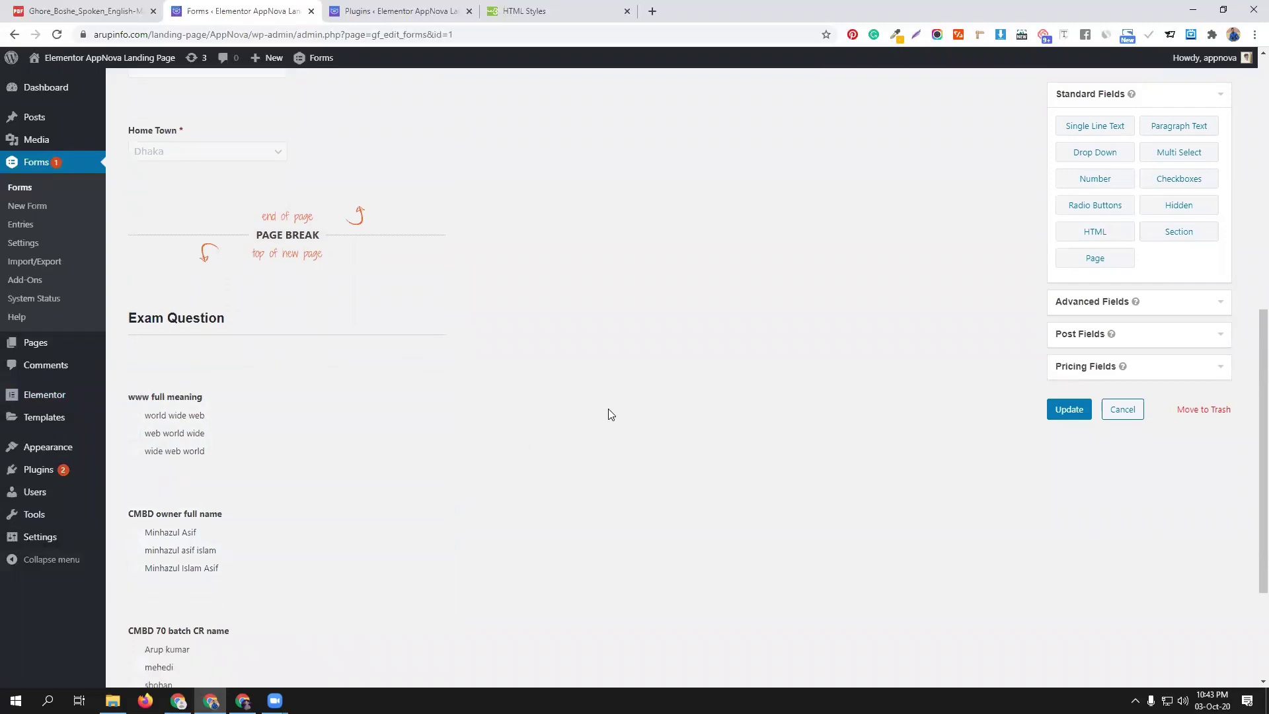
left_click(1060, 410)
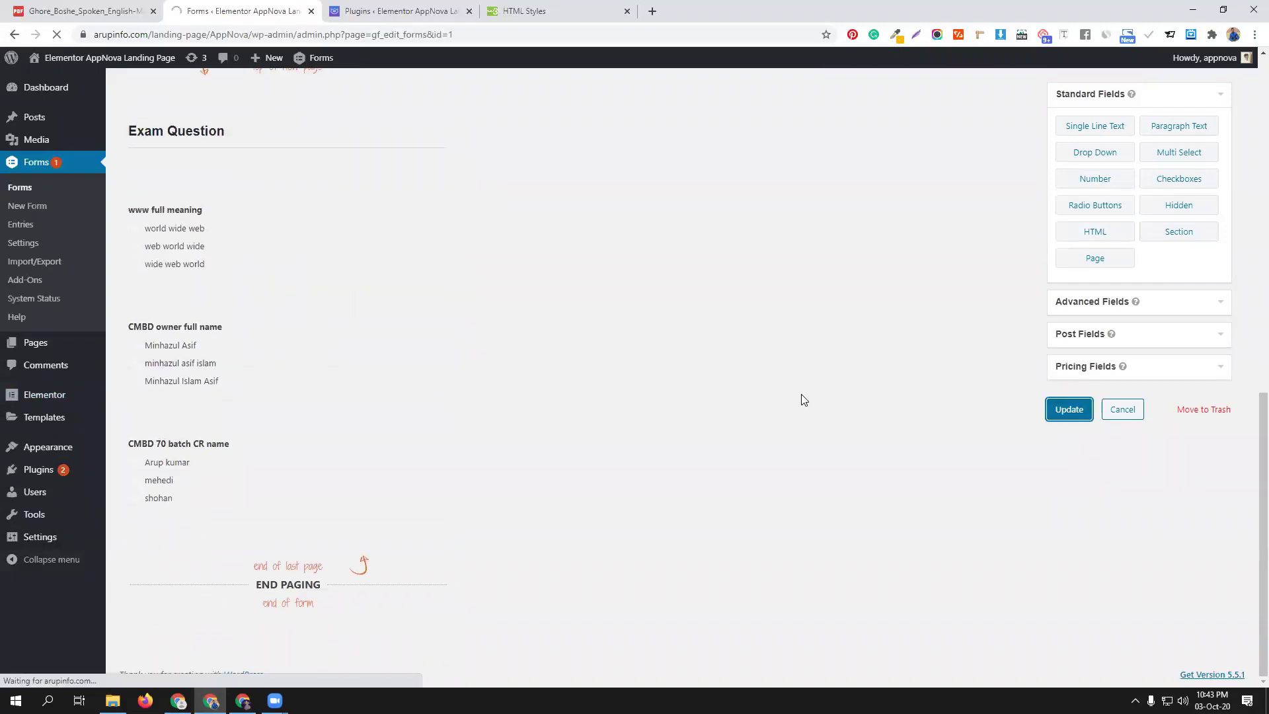
scroll(807, 395, "up", 1)
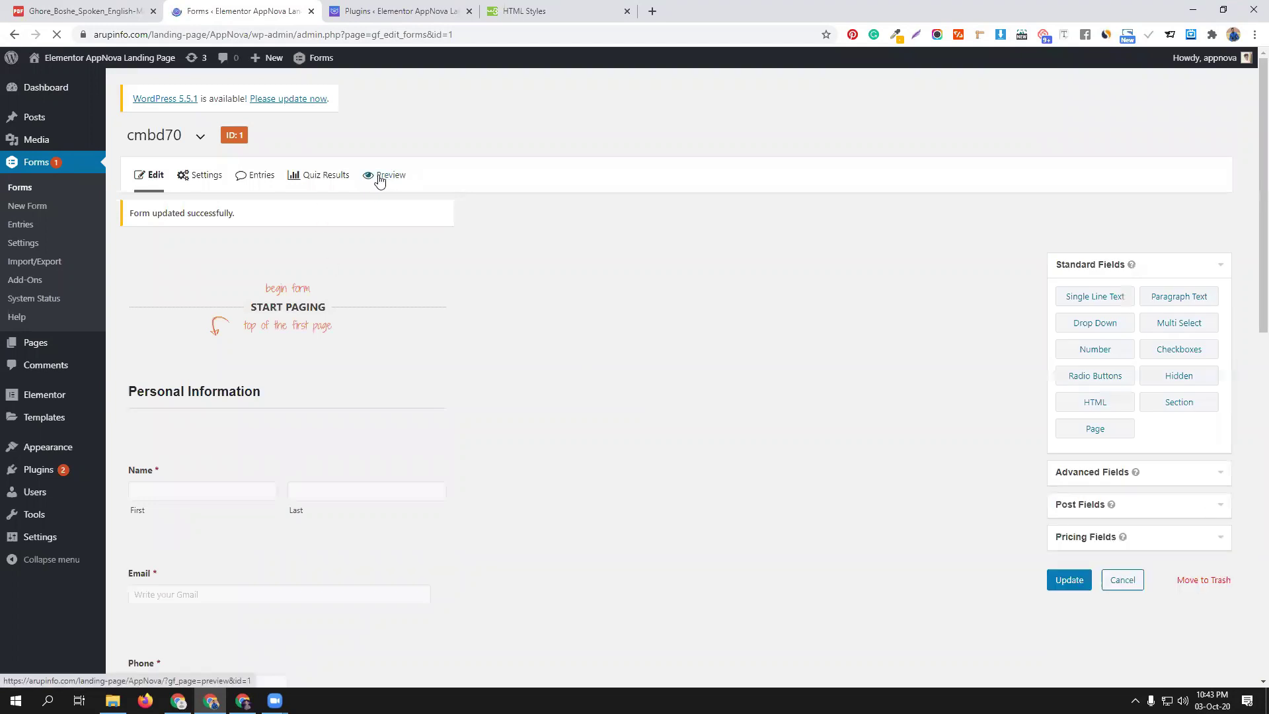
left_click(382, 177)
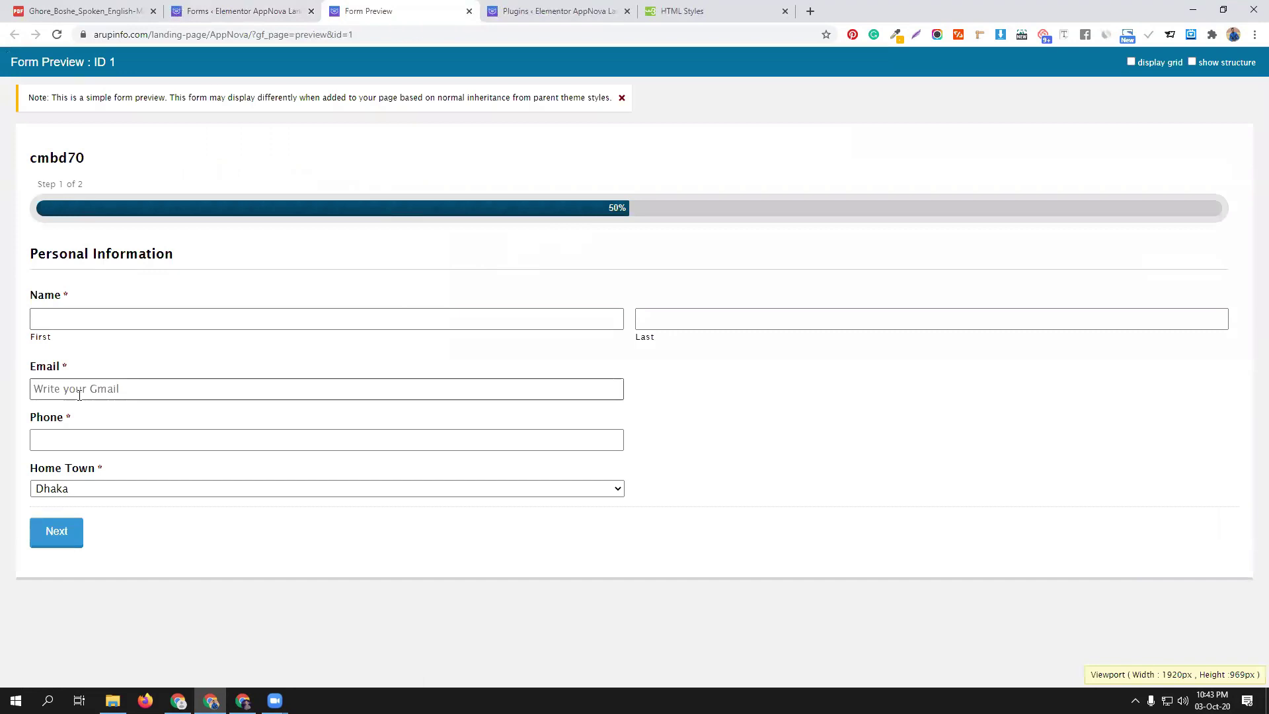
Fill the preview's name, email and phone from saved values and go to page 2
left_click(160, 314)
left_click(98, 354)
left_click(649, 322)
left_click(646, 342)
left_click(209, 383)
left_click(128, 417)
left_click(115, 444)
left_click(86, 465)
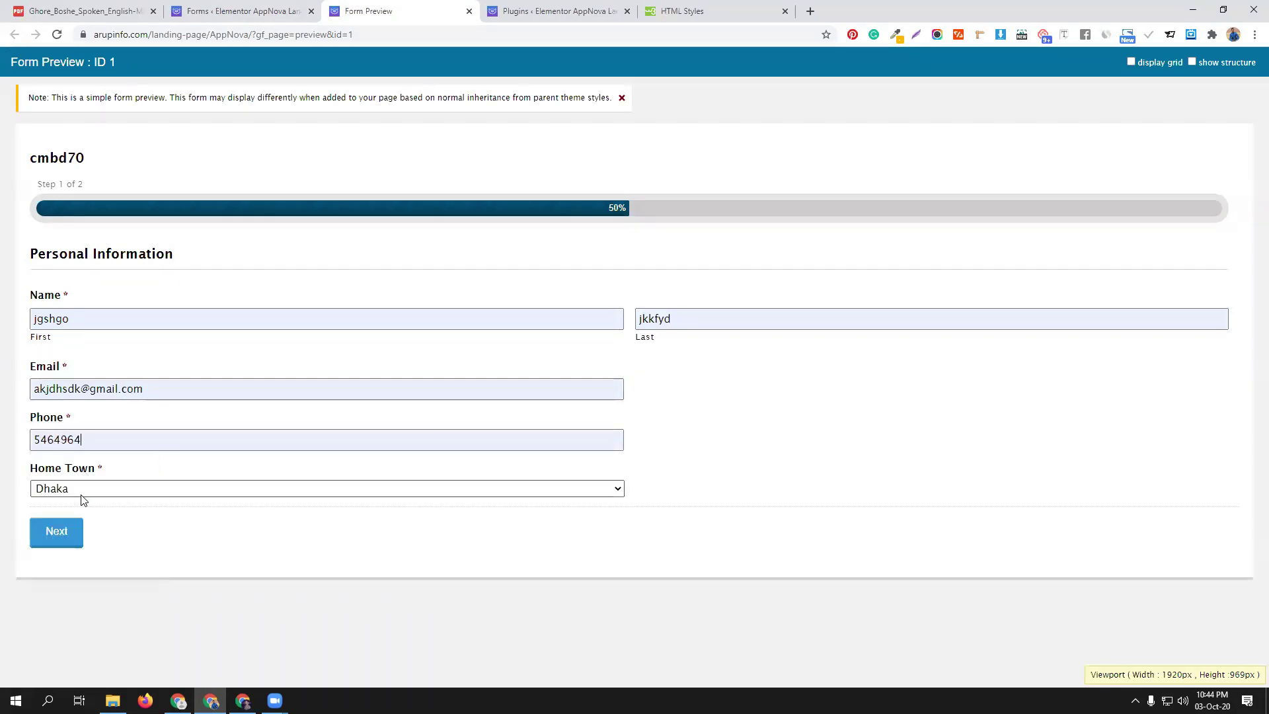
left_click(65, 537)
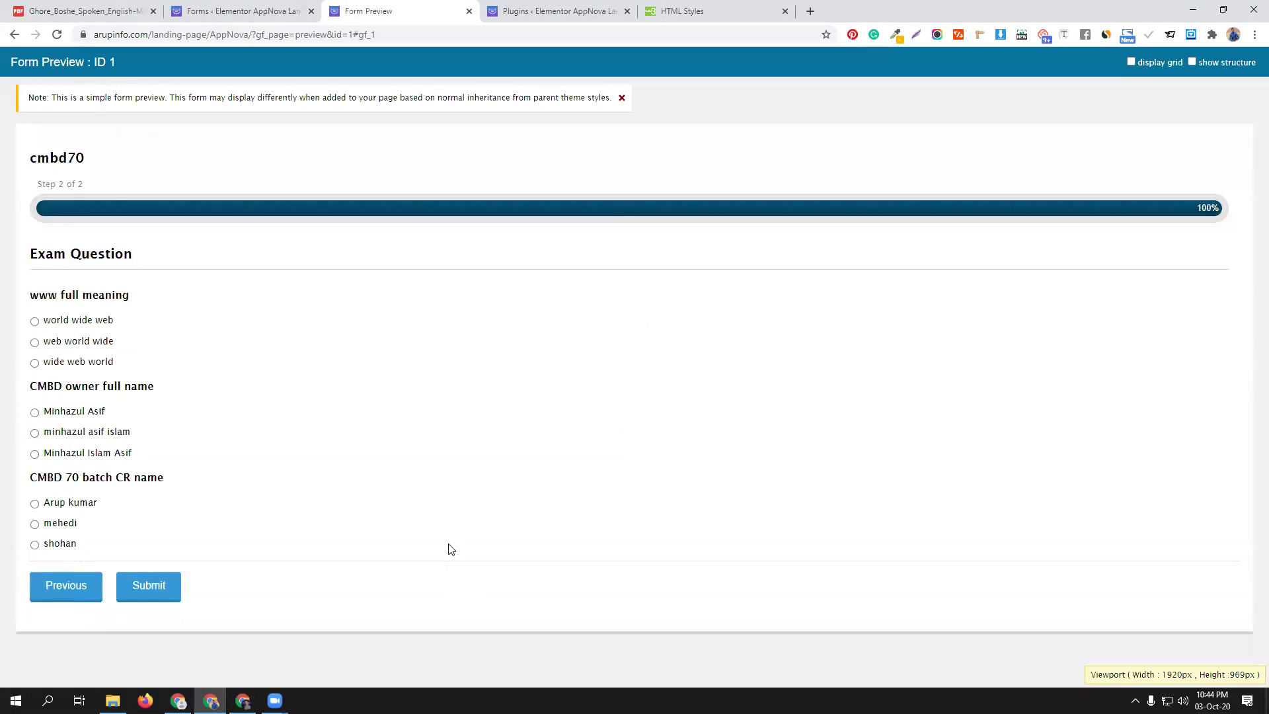
Answer world wide web, the first owner option and the second CR option, then return to page 1
left_click(79, 321)
left_click(73, 414)
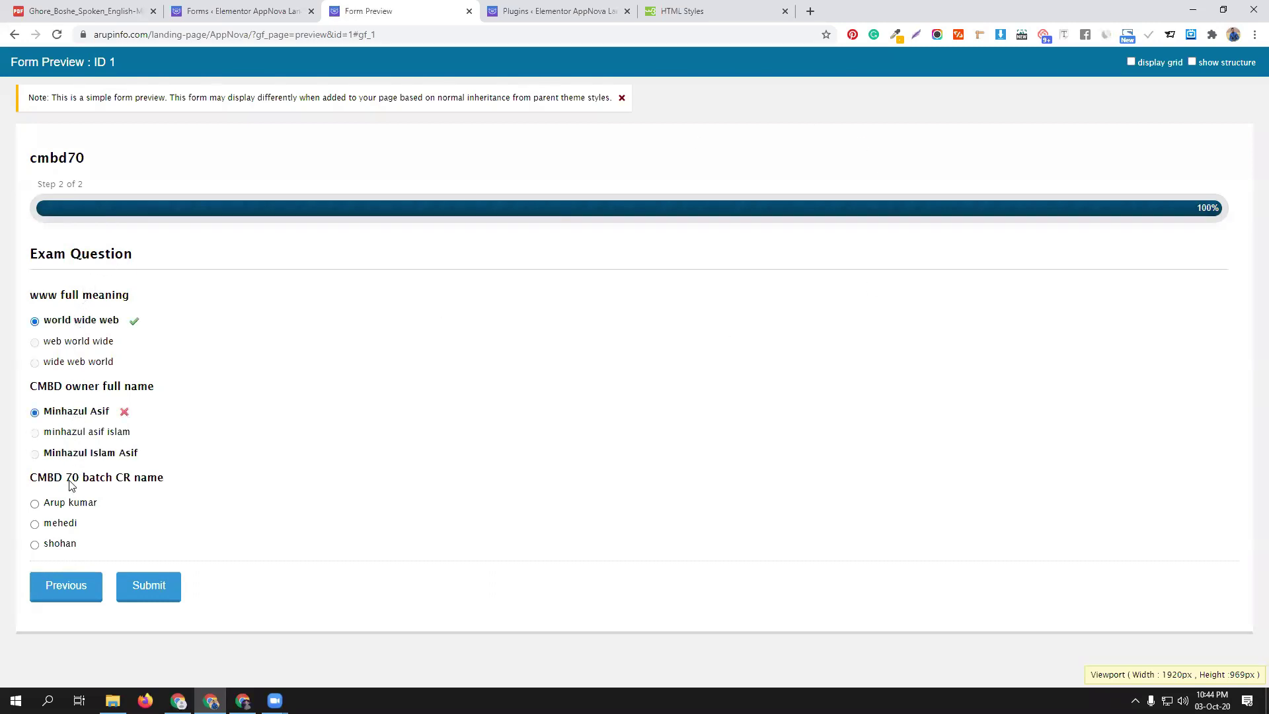
left_click(60, 526)
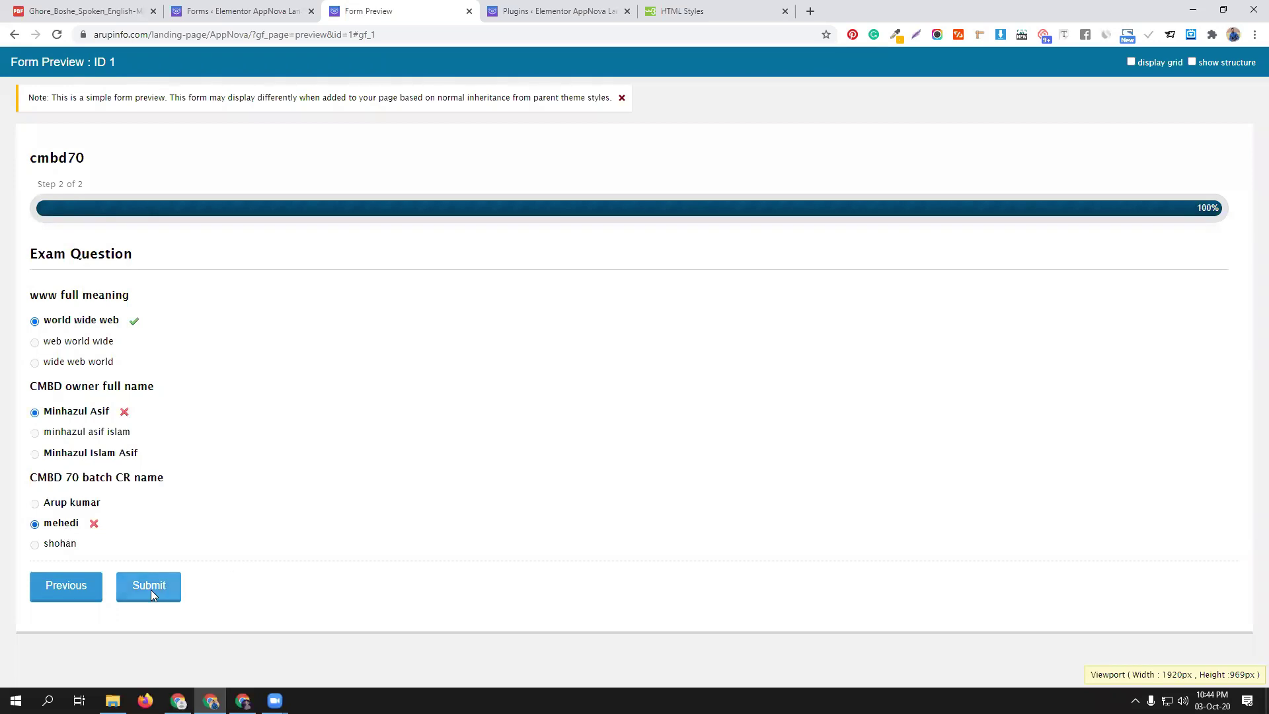
left_click(62, 587)
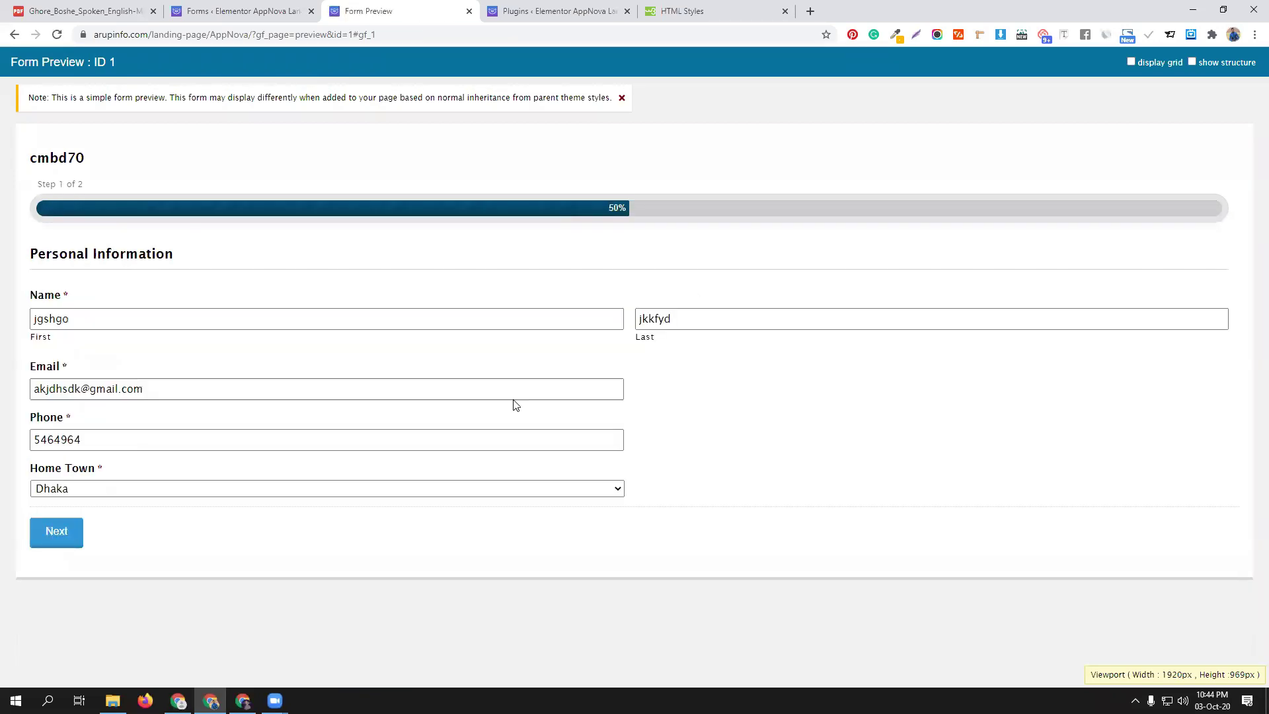
Select the existing last name on page 1 and type a different test value
left_click(655, 316)
double_click(655, 316)
type("hiuyyi9")
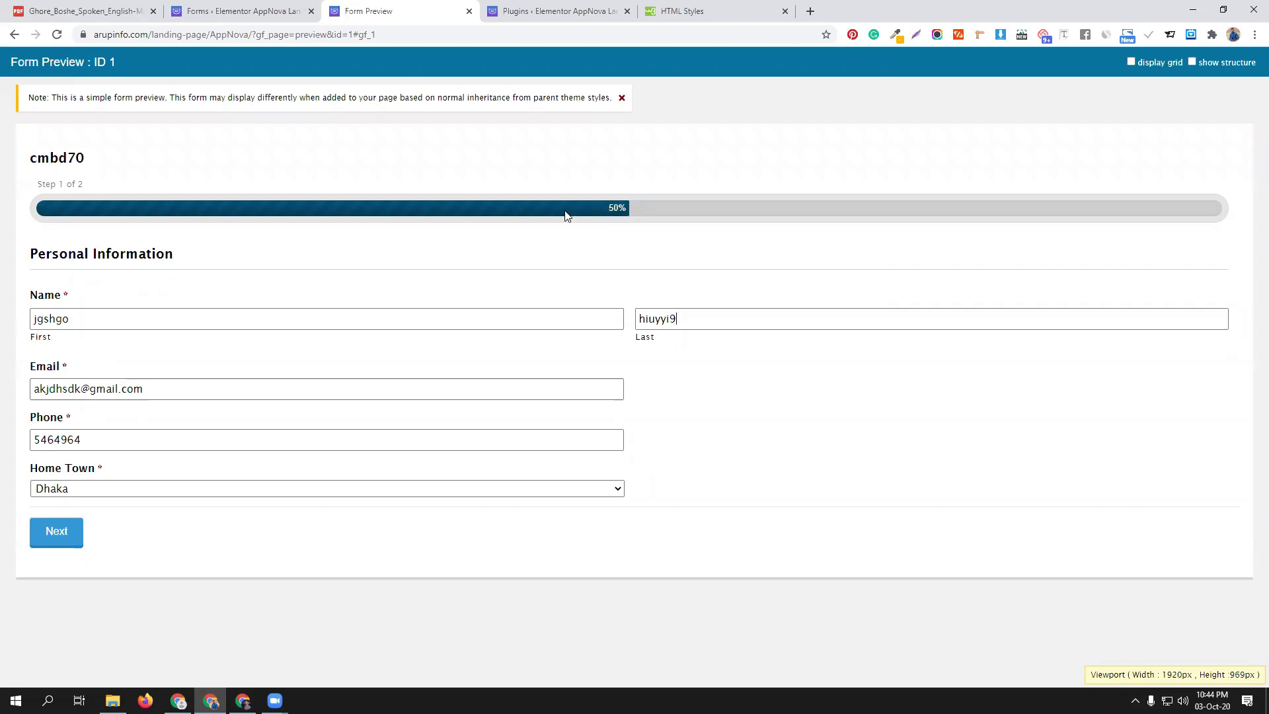
In the form editor's Start Paging options, set Progress Indicator to None
left_click(243, 9)
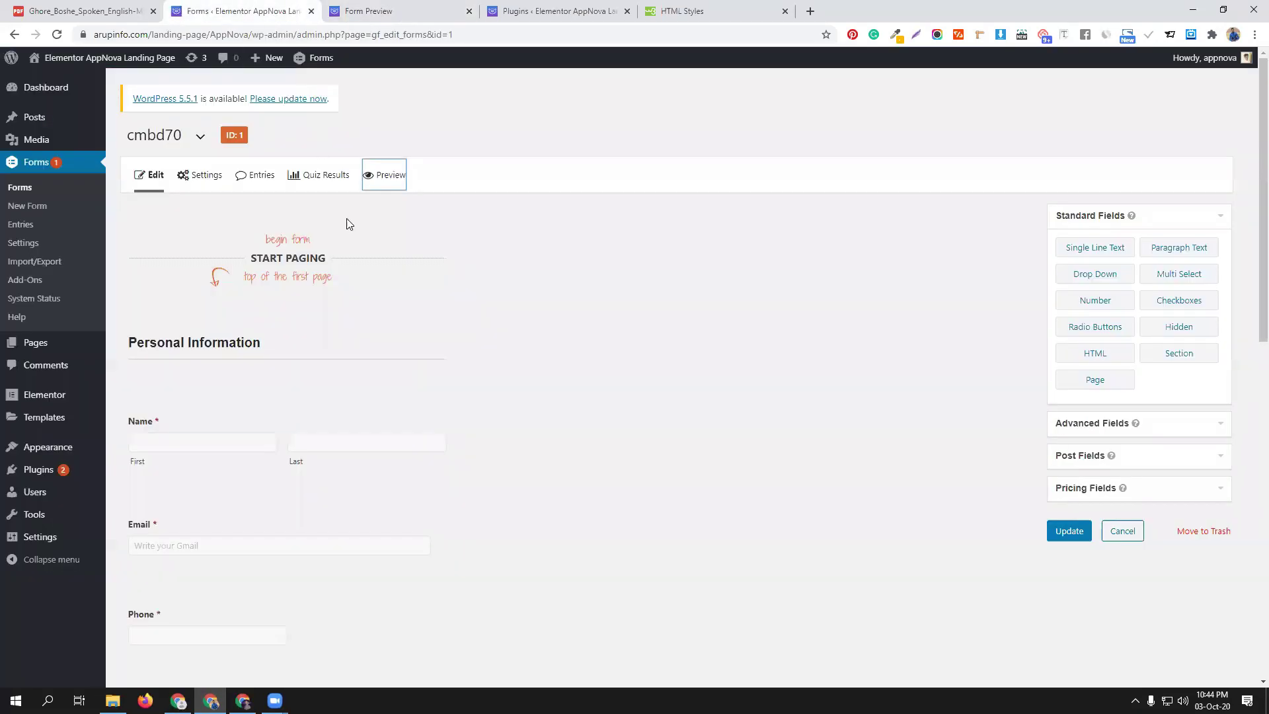
mouse_move(445, 252)
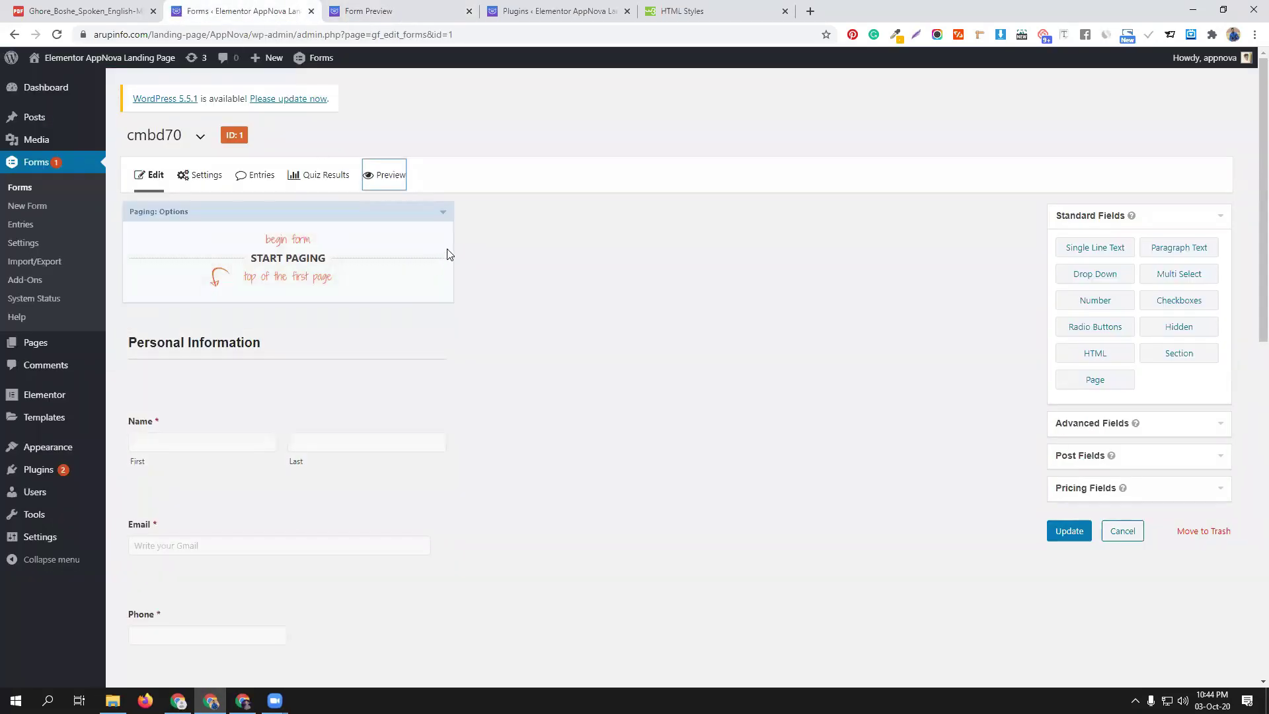
left_click(442, 210)
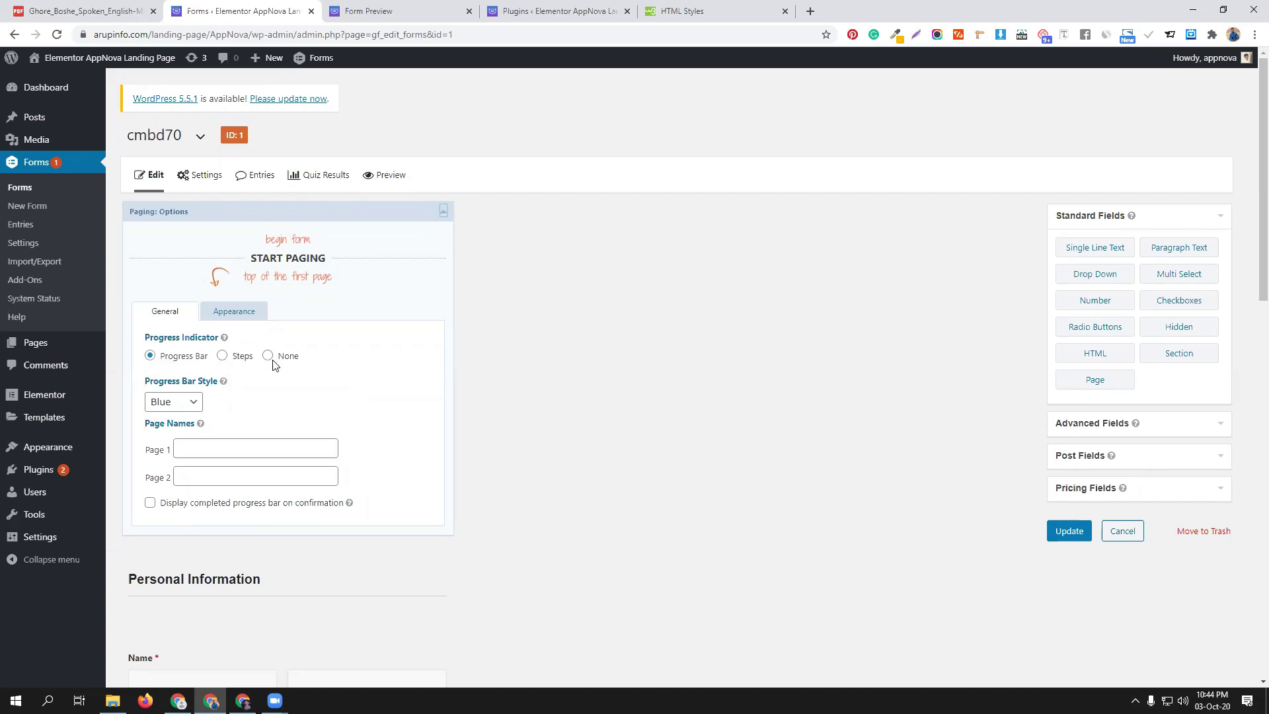
left_click(225, 316)
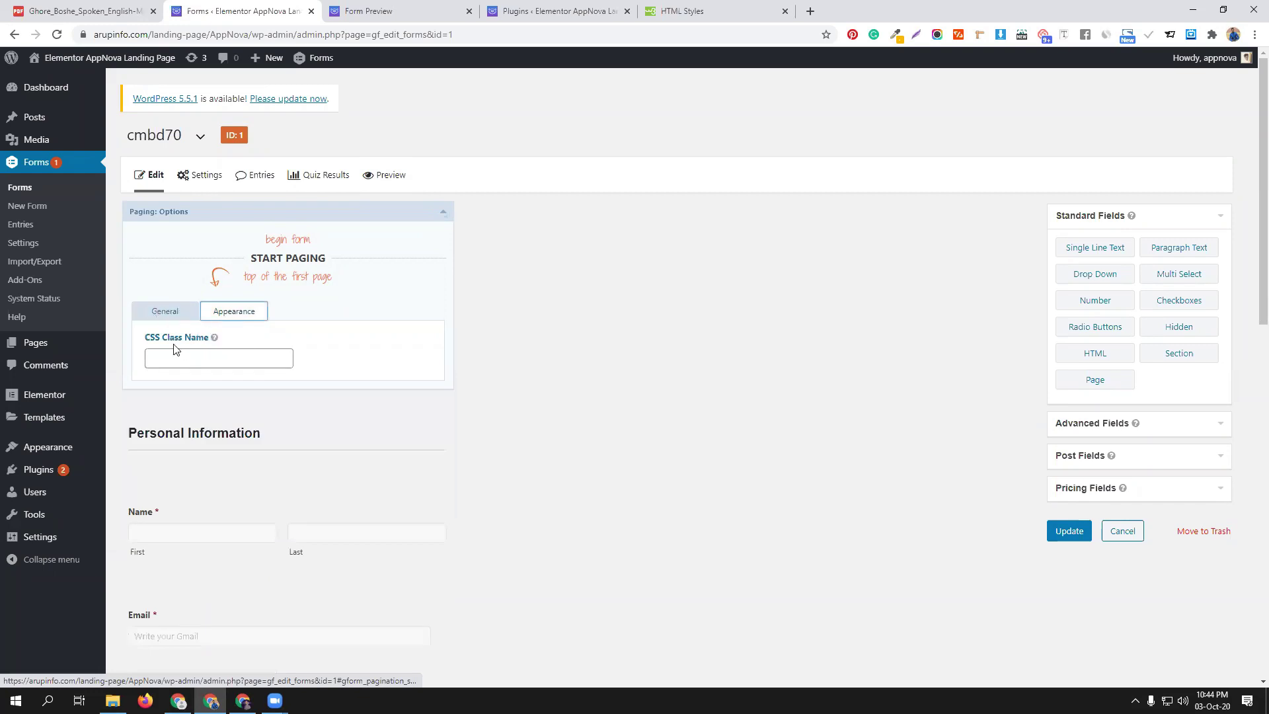
left_click(165, 315)
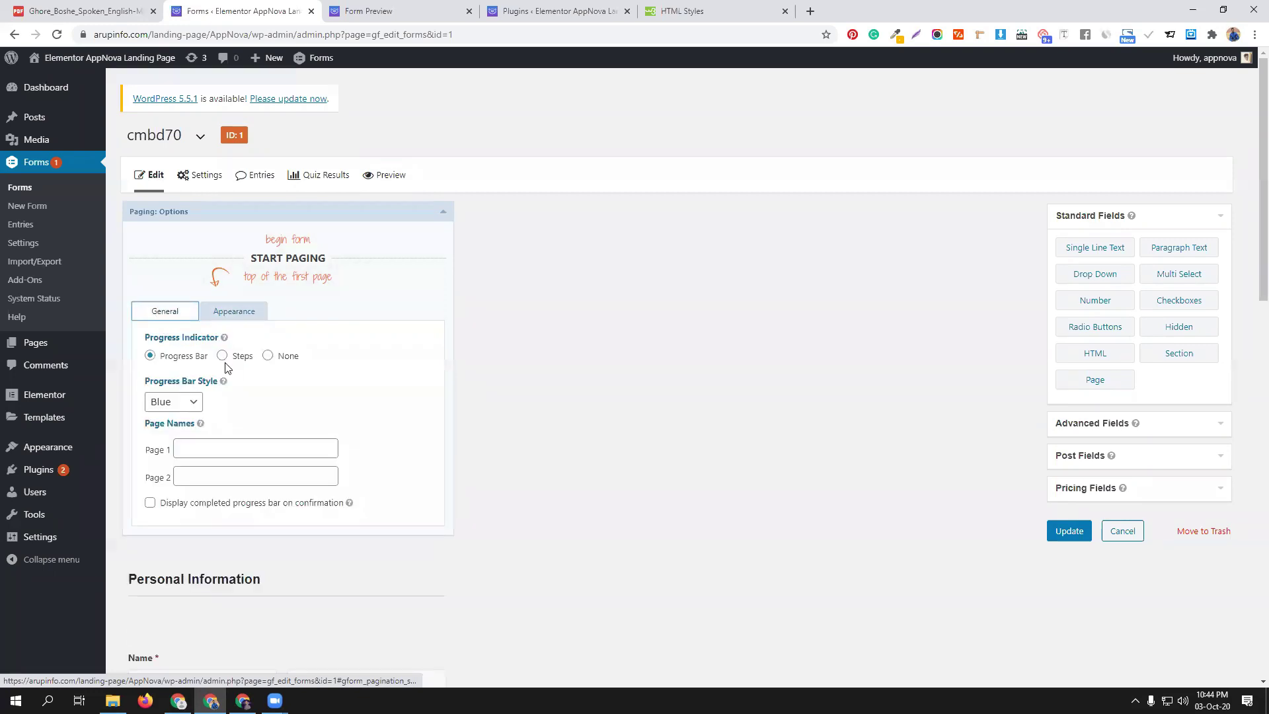
left_click(274, 357)
Review the page break's General, Appearance and Advanced settings, then save the form
scroll(357, 344, "down", 4)
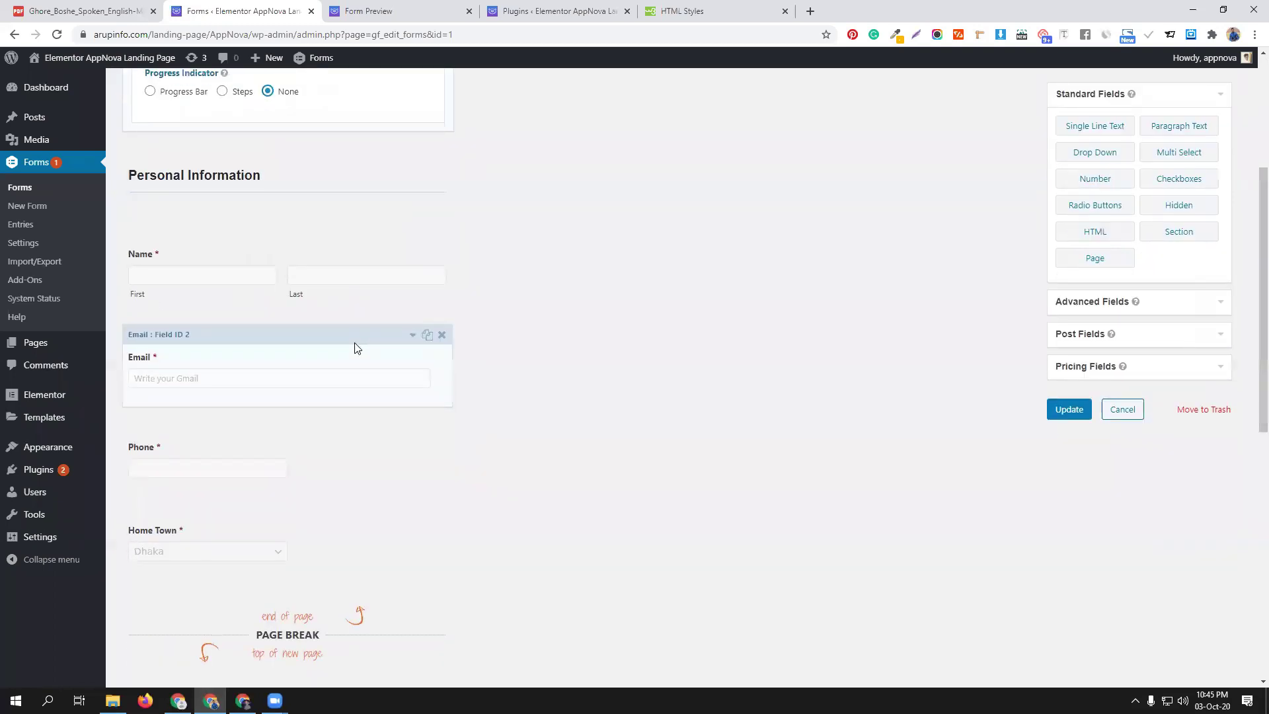
scroll(354, 349, "down", 6)
left_click(395, 238)
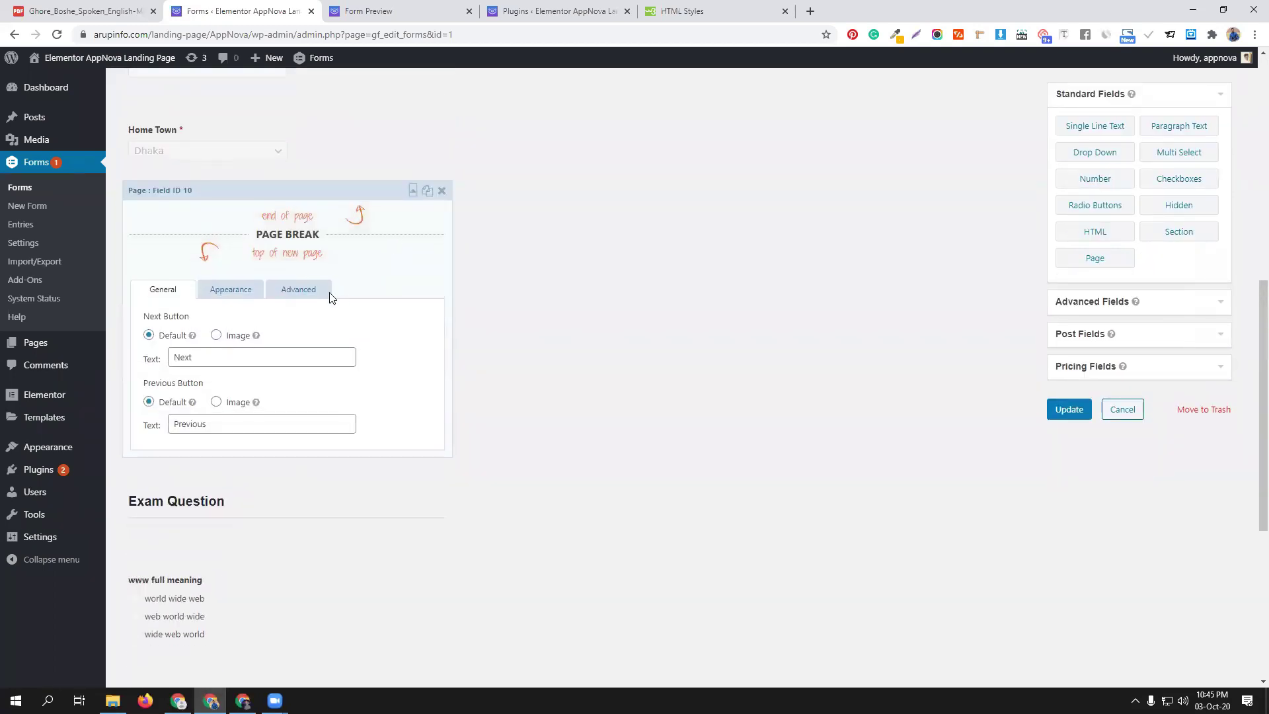
left_click(248, 297)
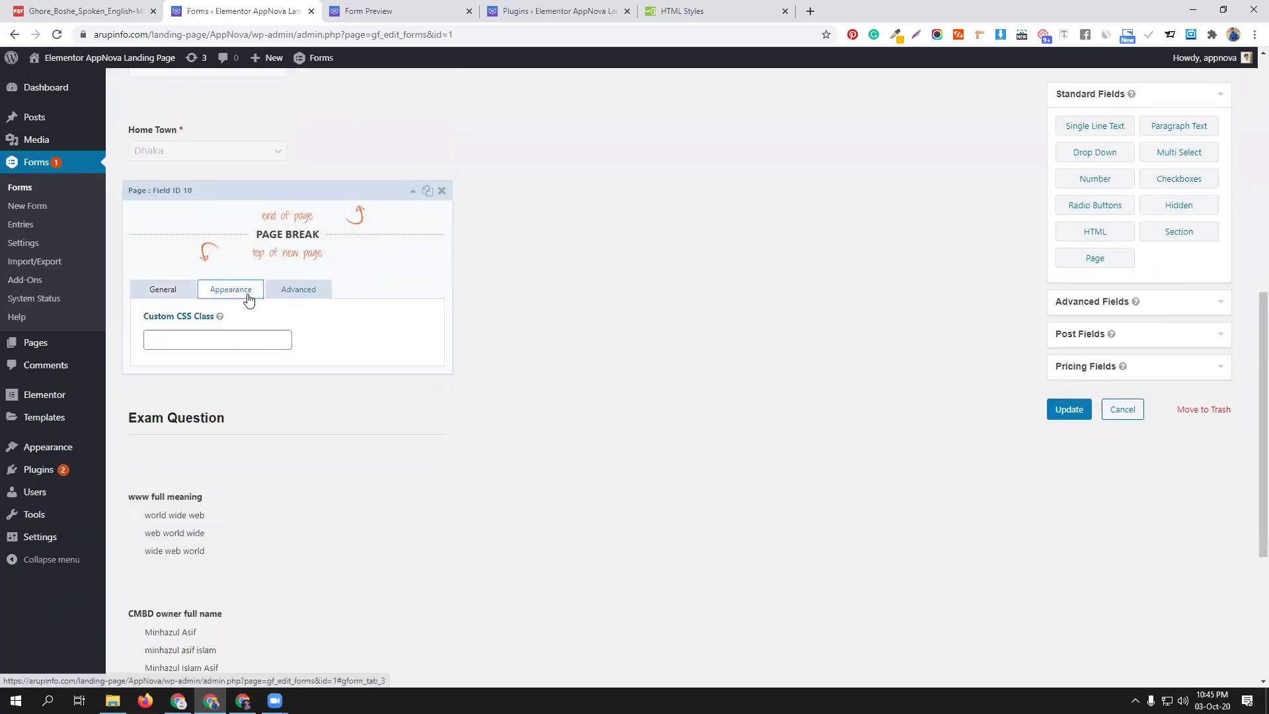
left_click(278, 295)
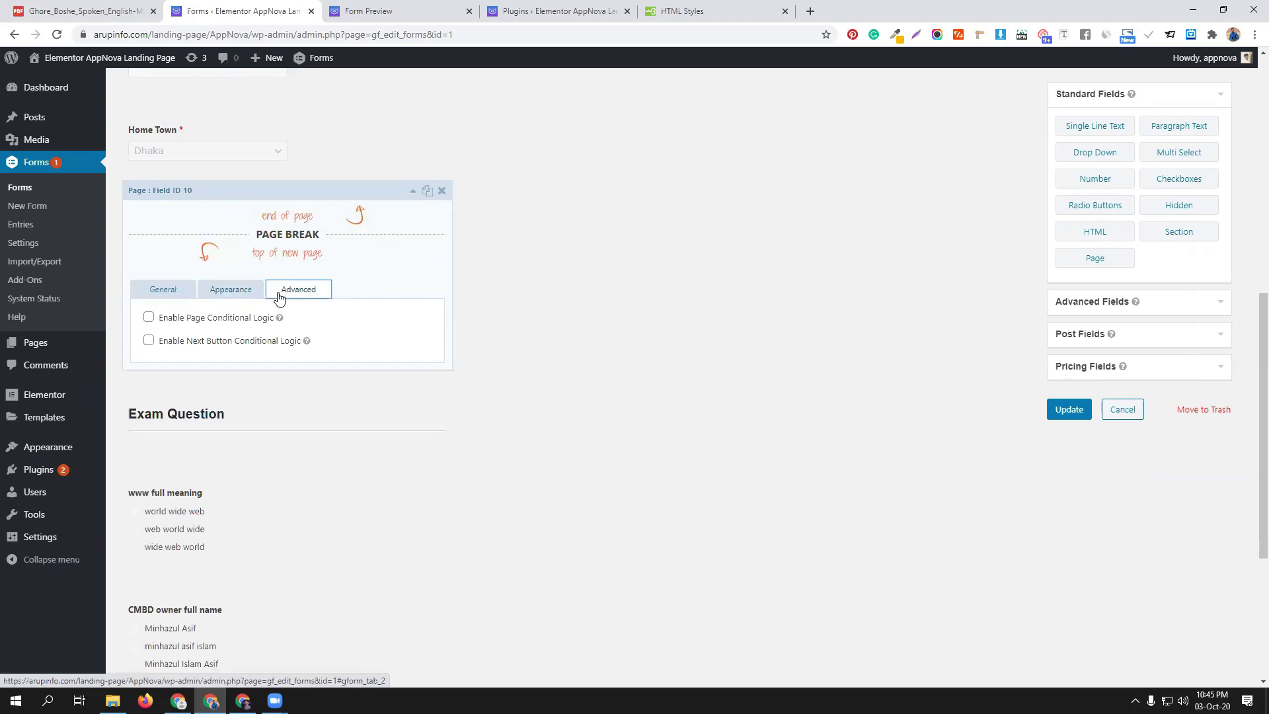
left_click(178, 293)
left_click(1065, 407)
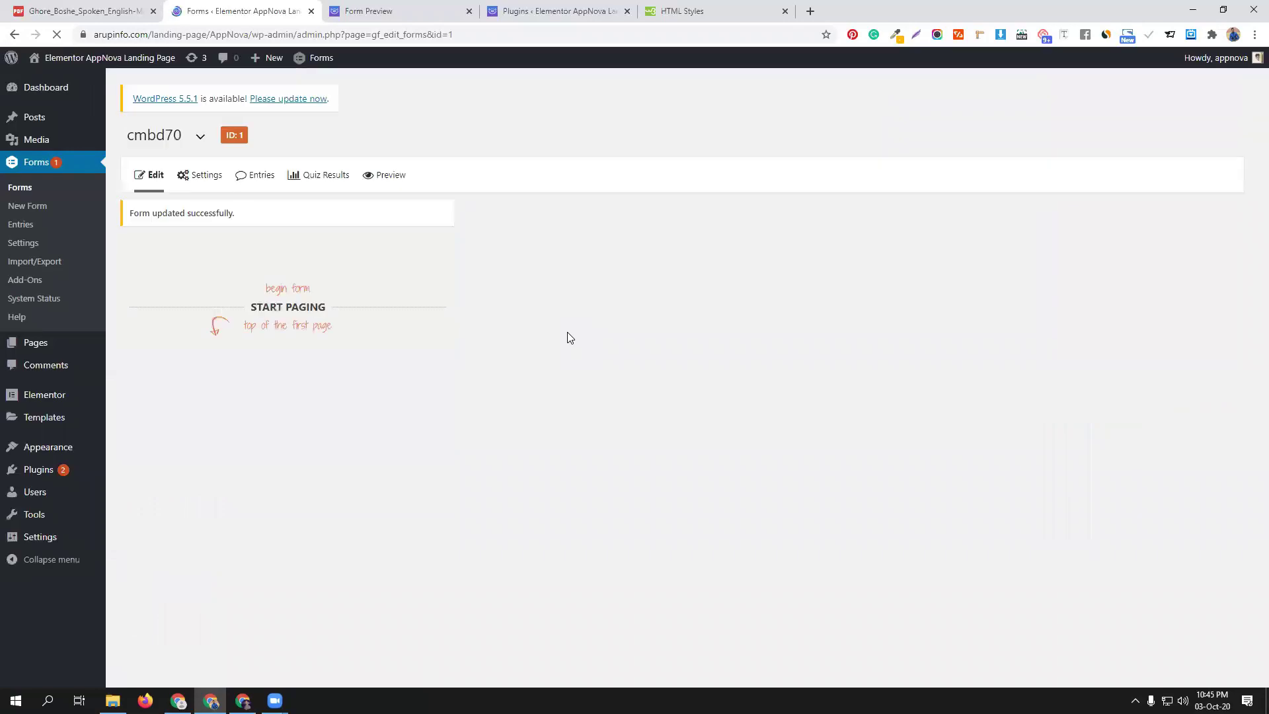
Preview the form to confirm the progress bar is gone, then return to the editor
left_click(387, 179)
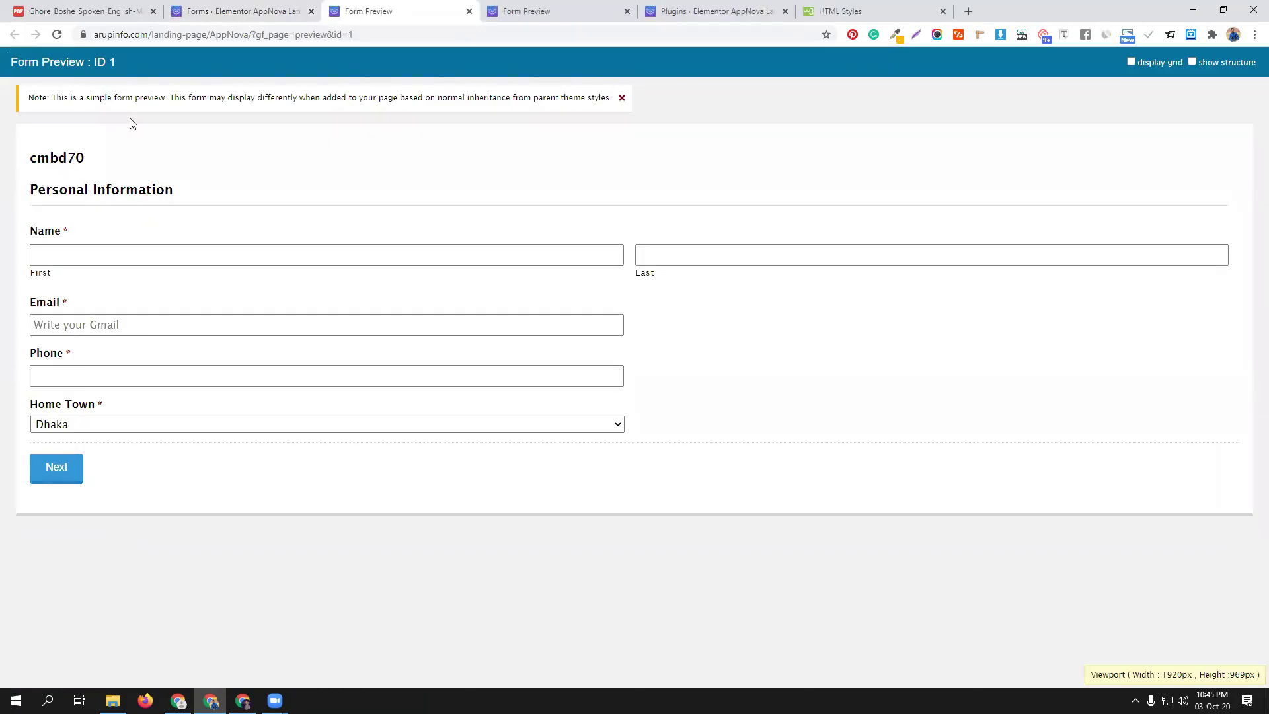
left_click(210, 7)
left_click(443, 210)
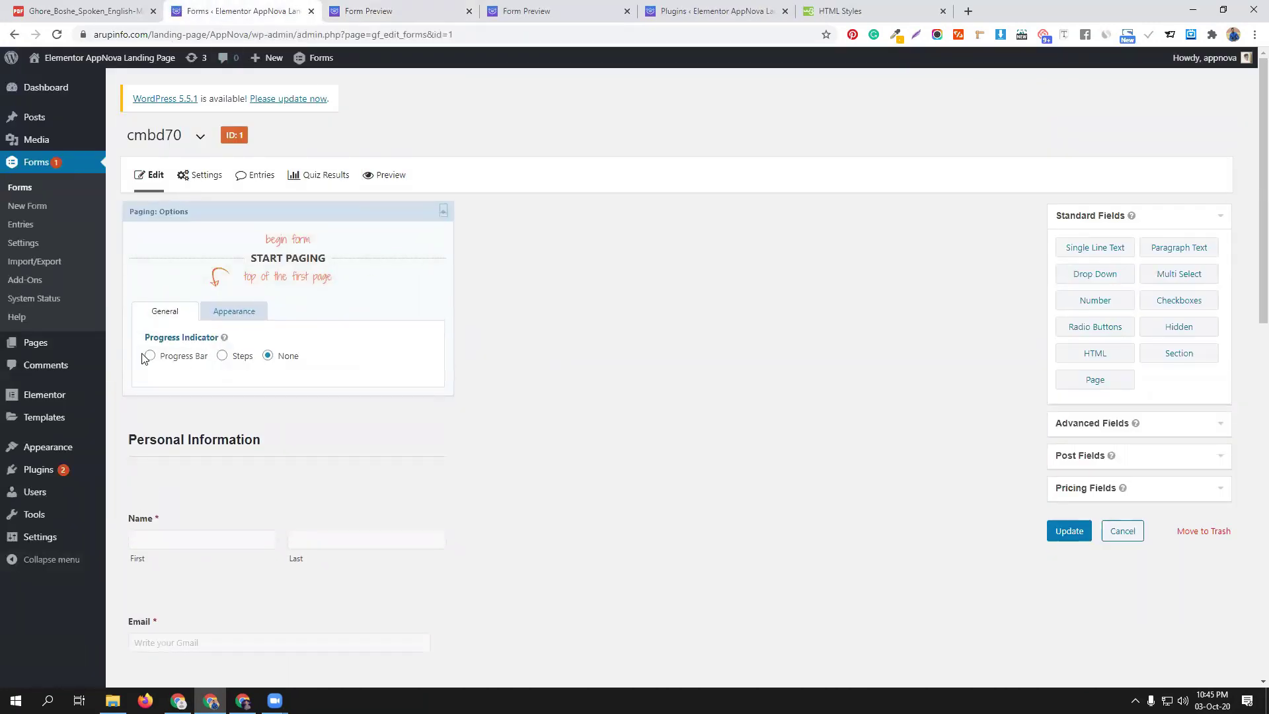
Set the progress indicator to Steps, check the Next button label, and save the form
left_click(222, 357)
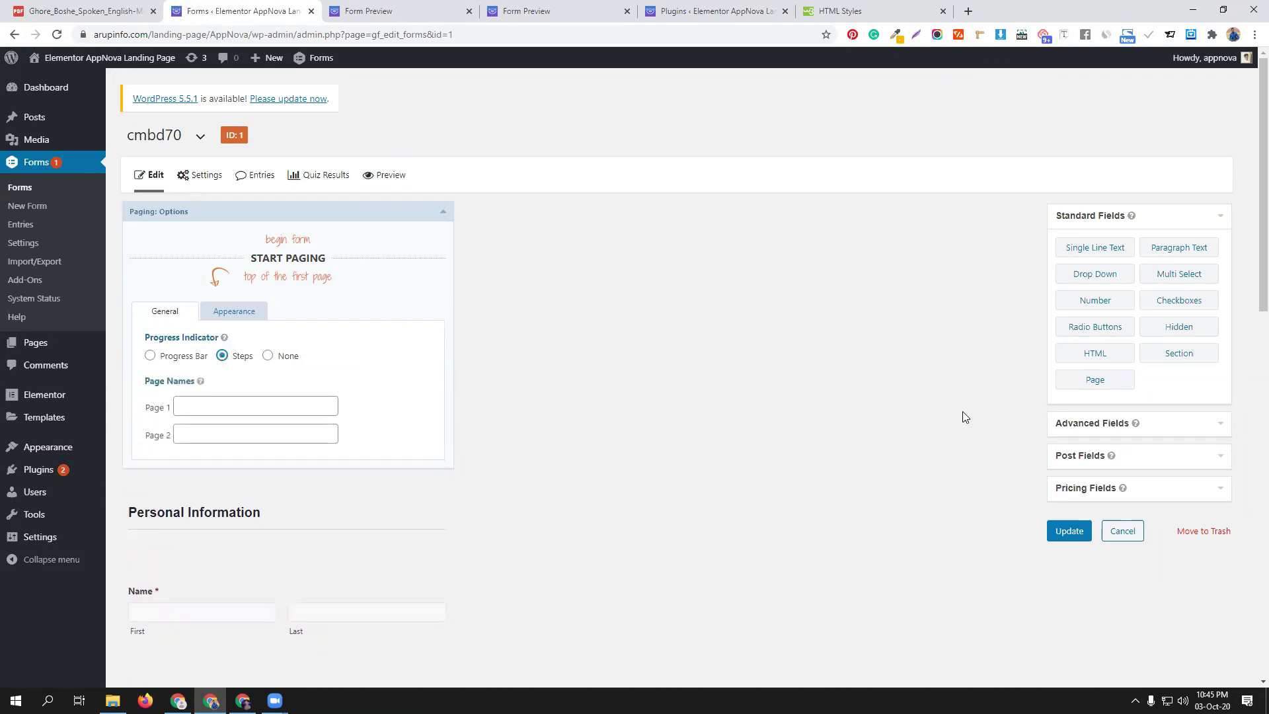
scroll(326, 466, "down", 8)
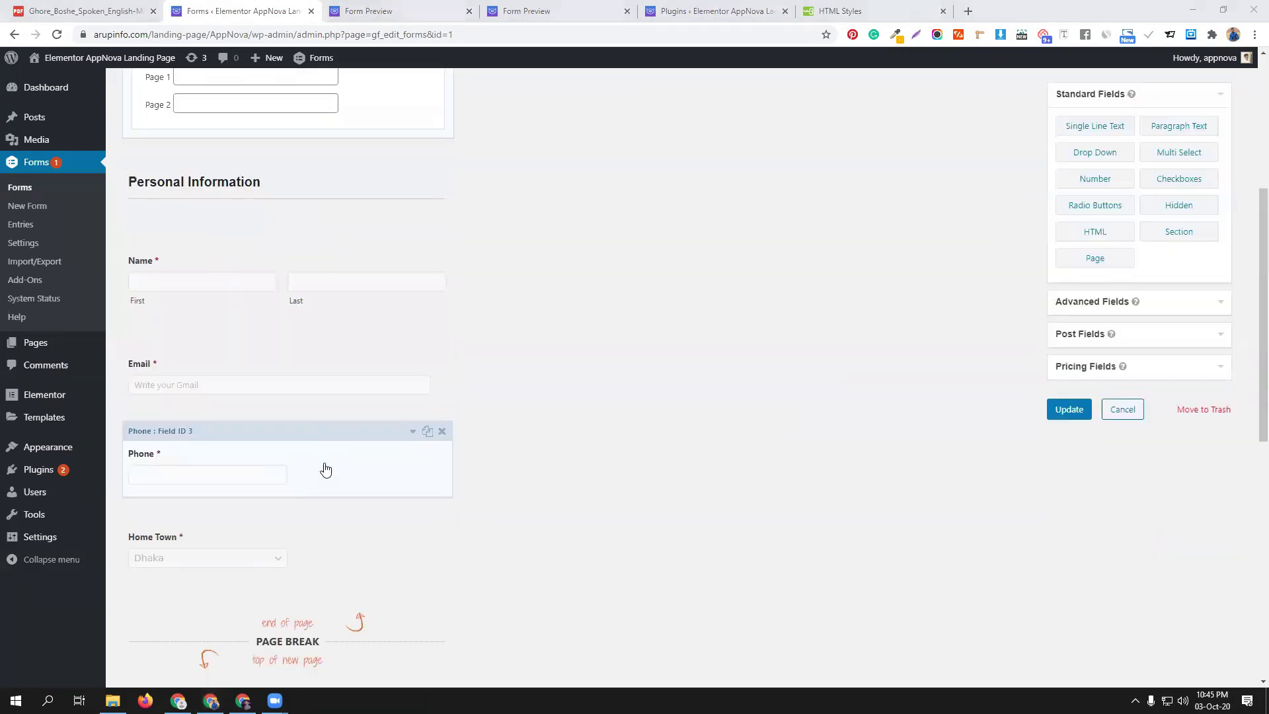
left_click(362, 414)
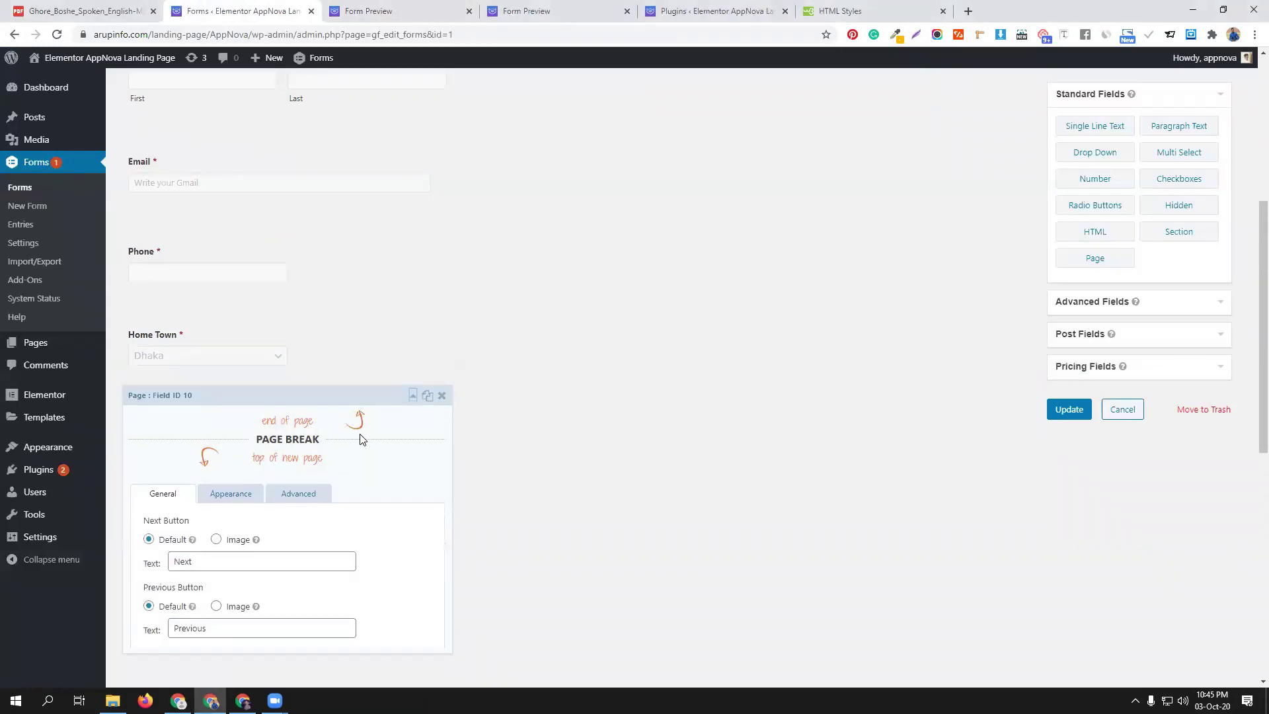
scroll(337, 463, "down", 3)
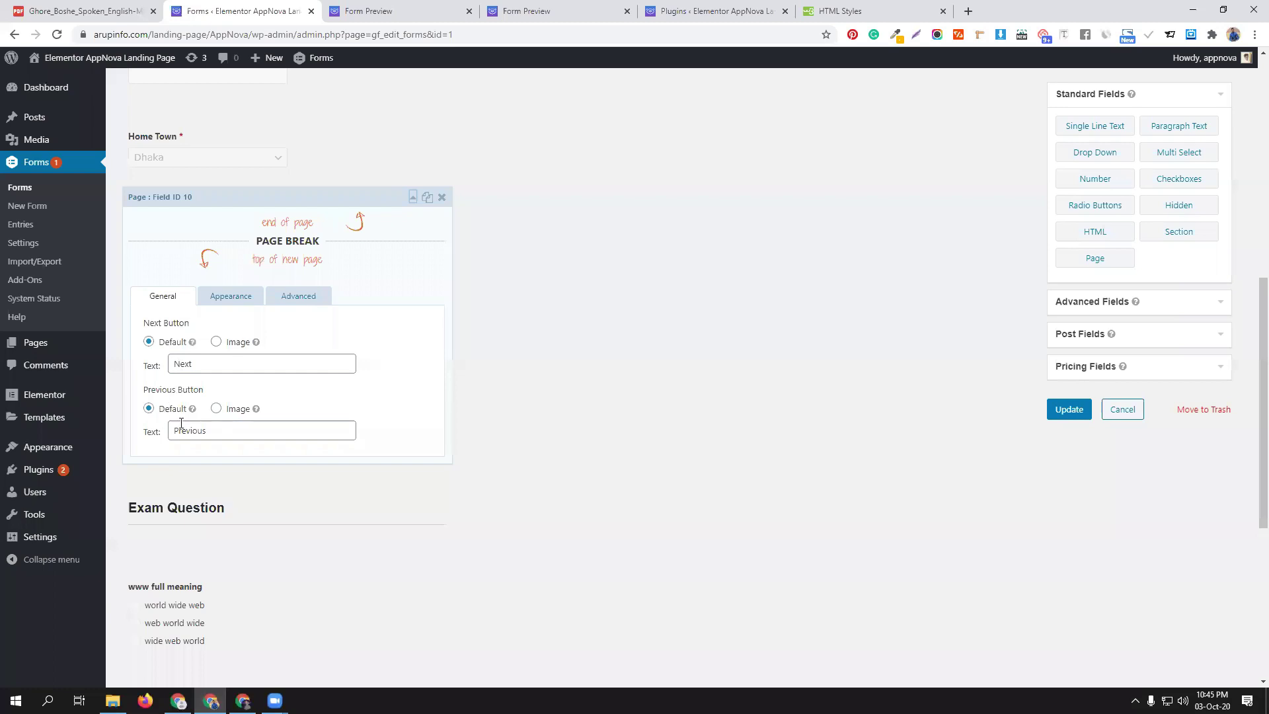
left_click(171, 364)
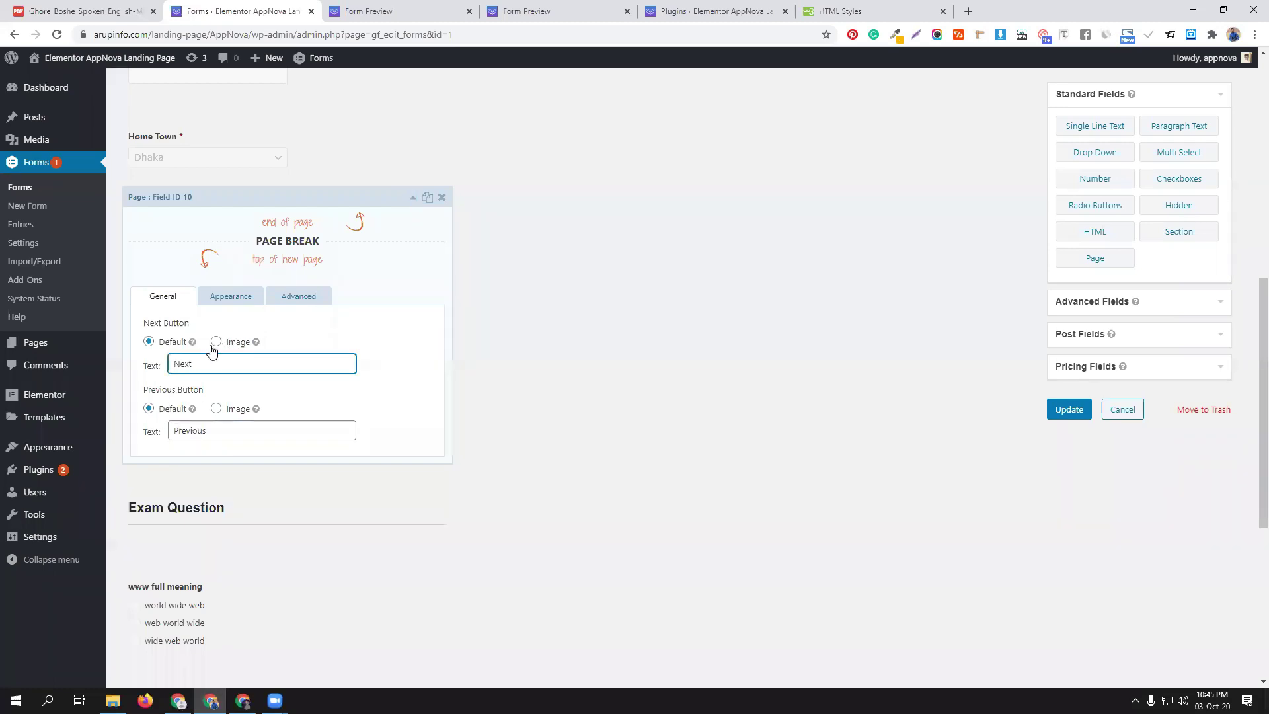
left_click_drag(173, 364, 211, 365)
left_click(1069, 410)
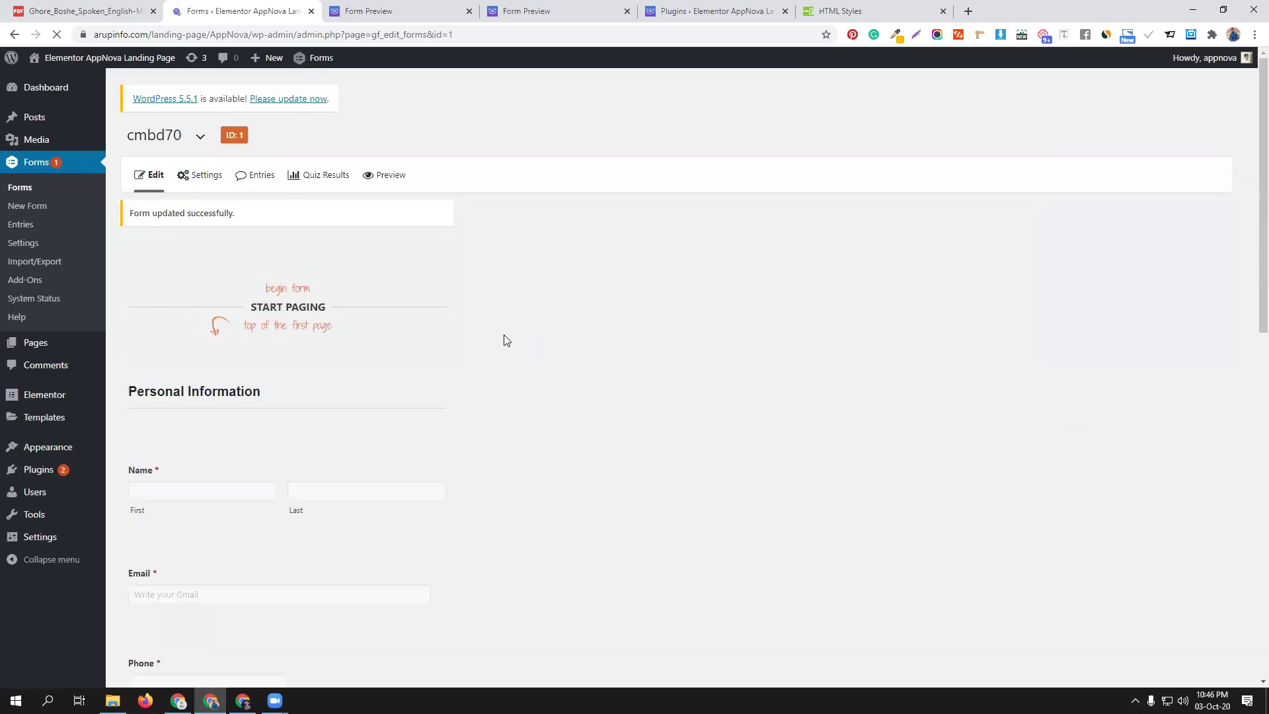
Preview the form, fill page 1 with saved details and home town Barisal, then advance to page 2
left_click(384, 177)
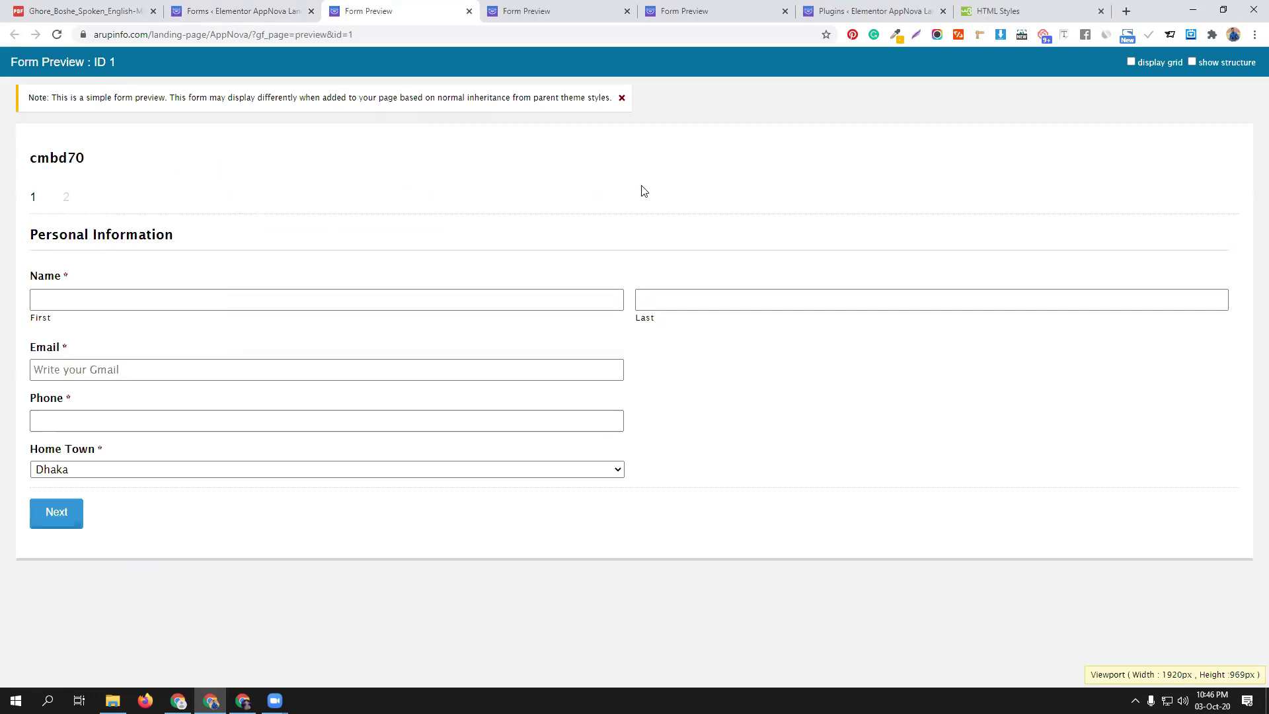
left_click(113, 301)
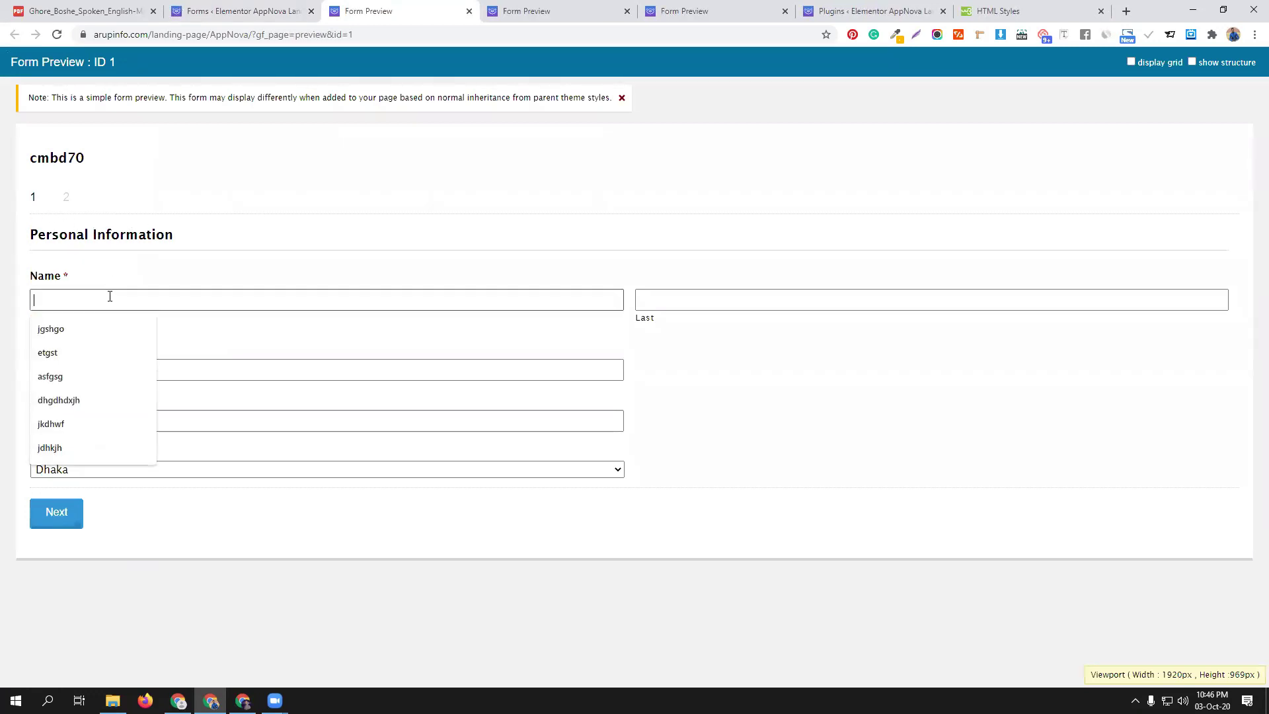
left_click(70, 332)
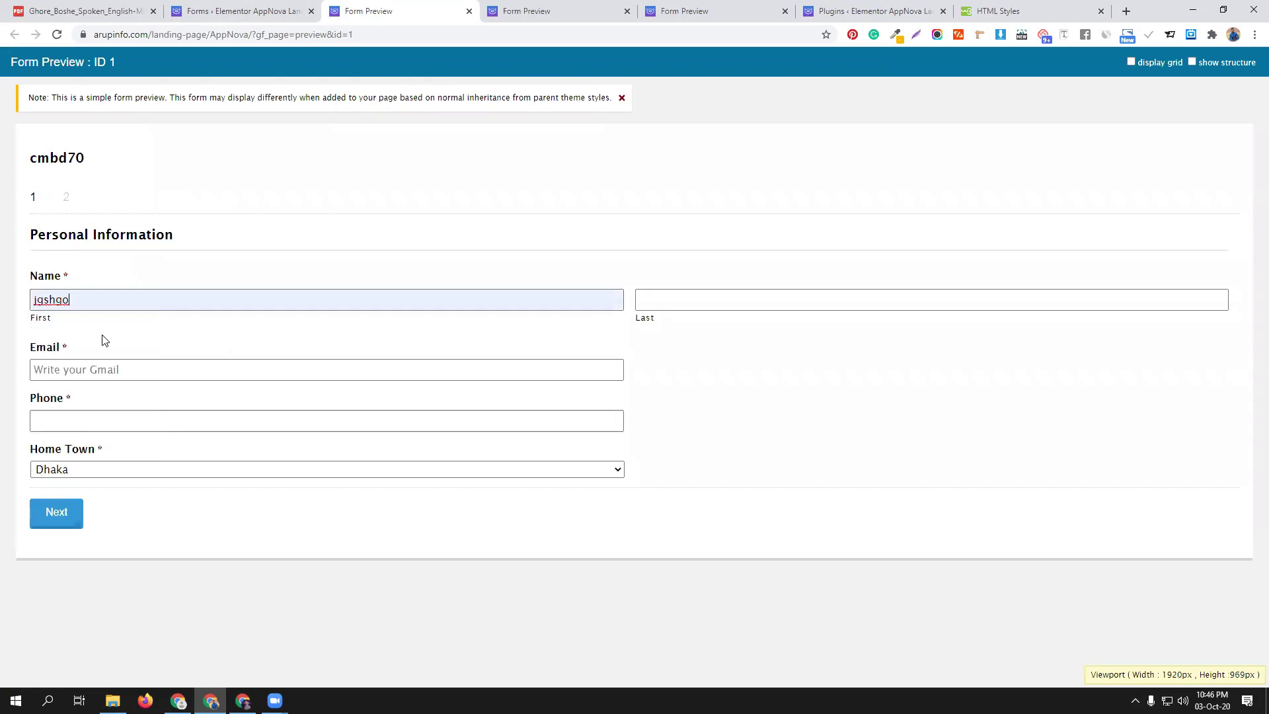
left_click(646, 307)
left_click(654, 328)
left_click(135, 367)
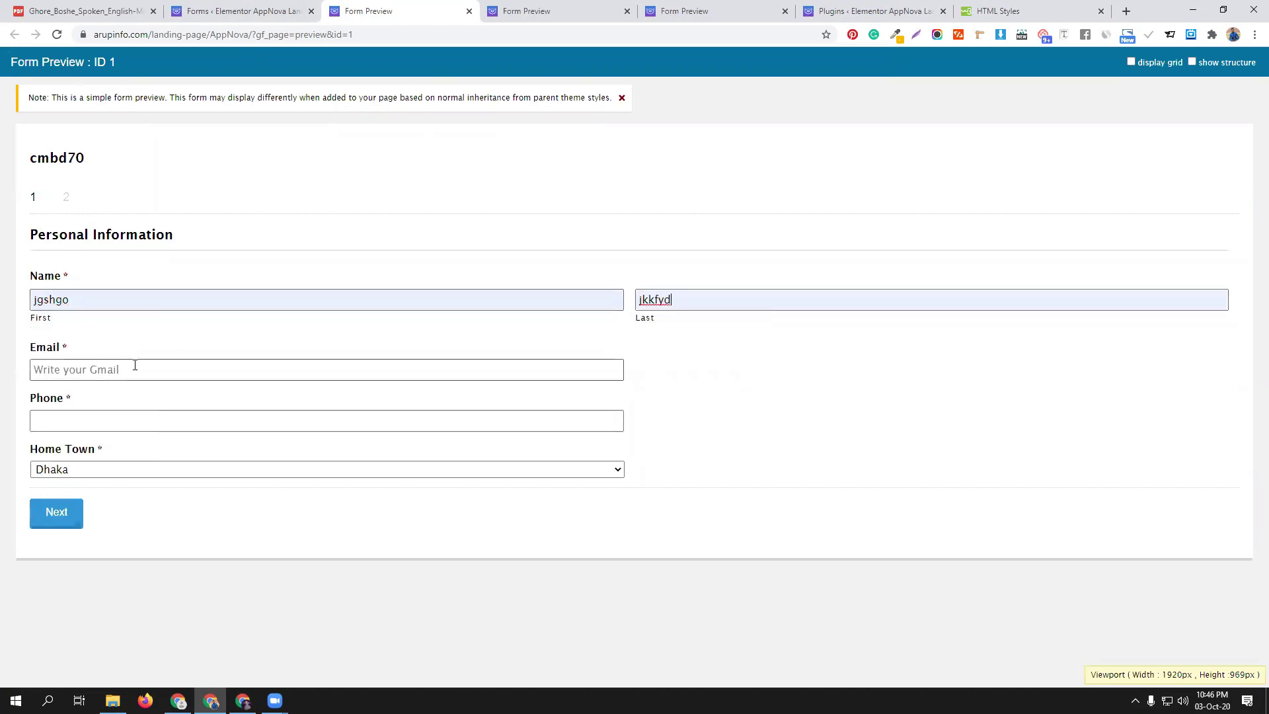
left_click(102, 396)
left_click(87, 427)
left_click(80, 449)
left_click(79, 471)
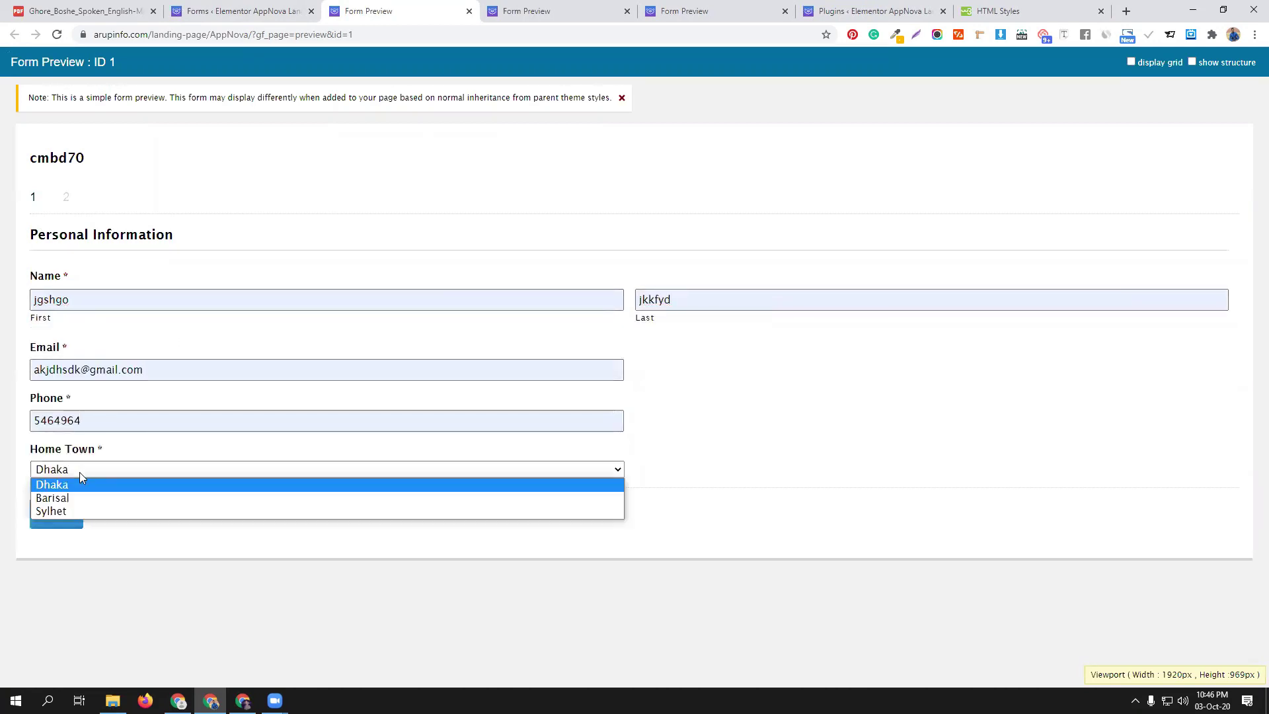
left_click(83, 499)
left_click(66, 511)
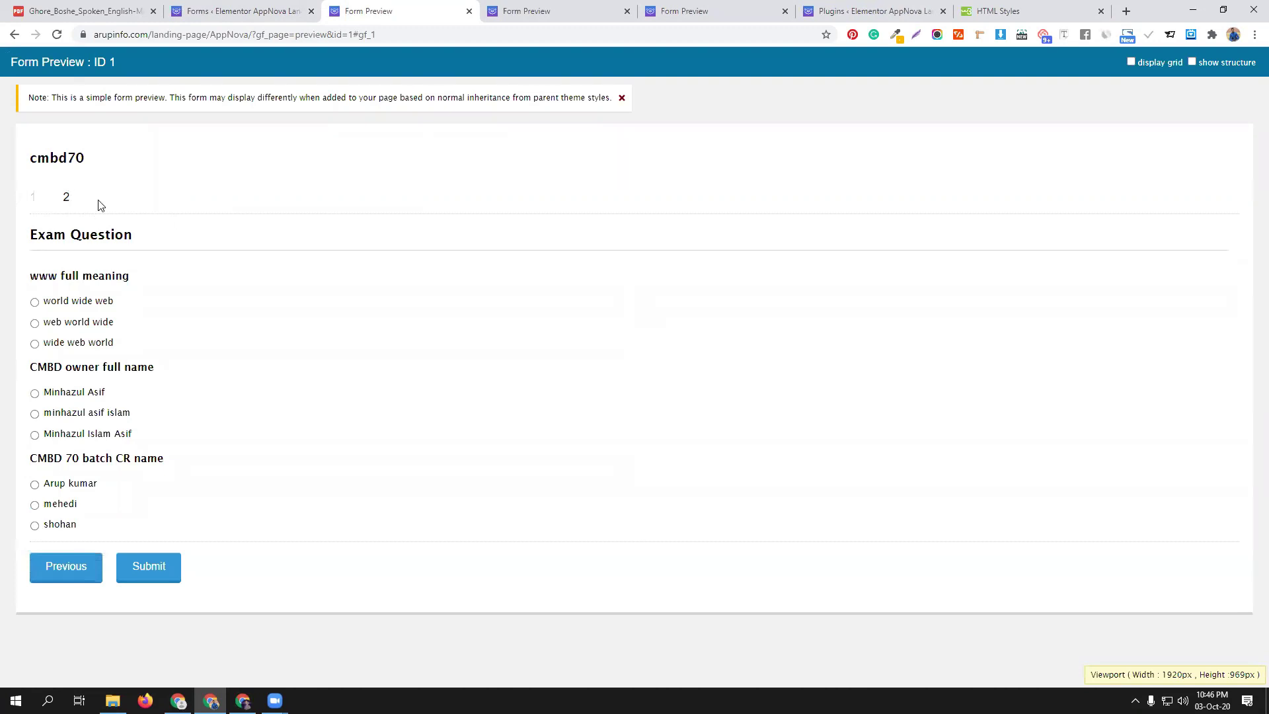
left_click(278, 11)
left_click(355, 250)
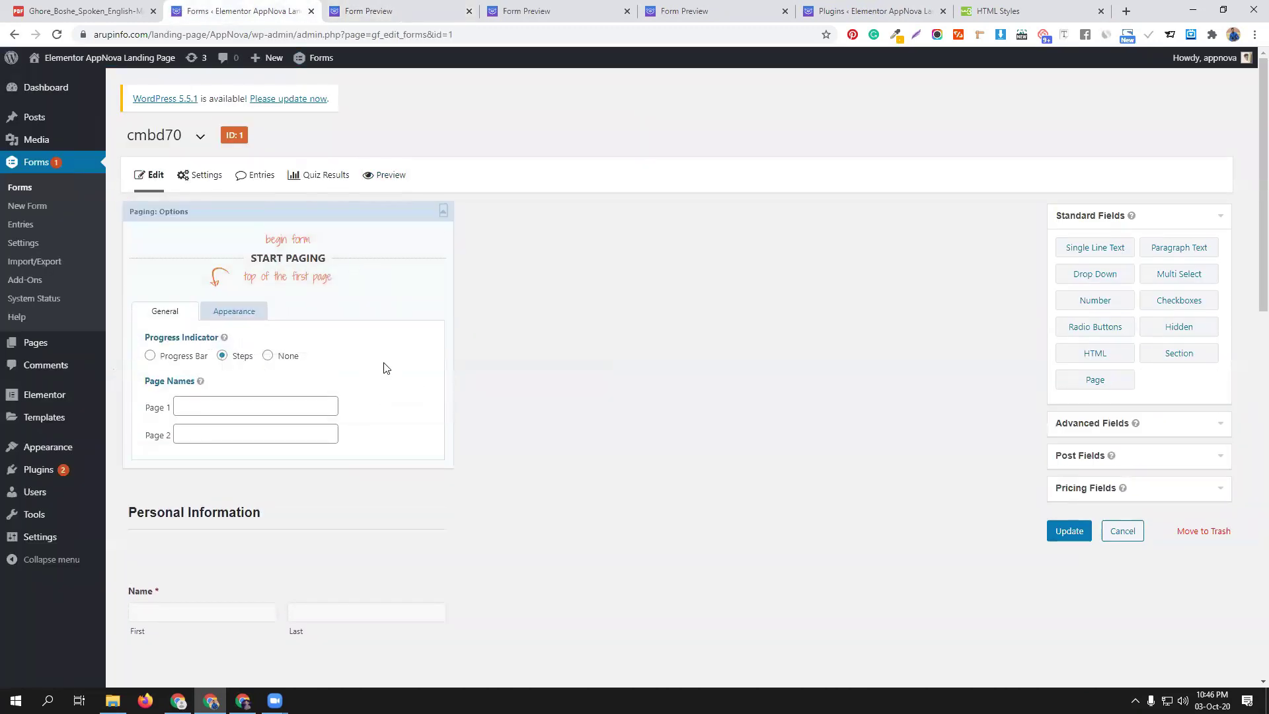
Name page 1 cmbd and name page 2, update the form, and preview the named steps
left_click(221, 405)
left_click(211, 435)
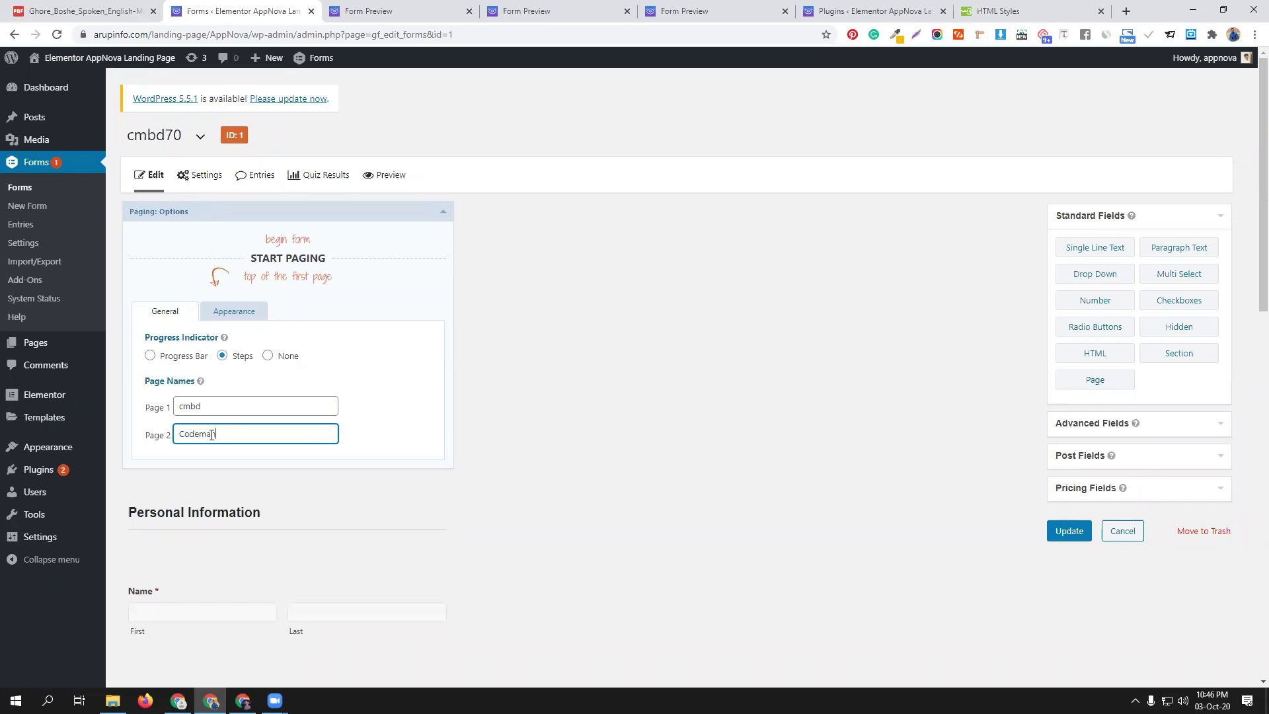
left_click(1069, 530)
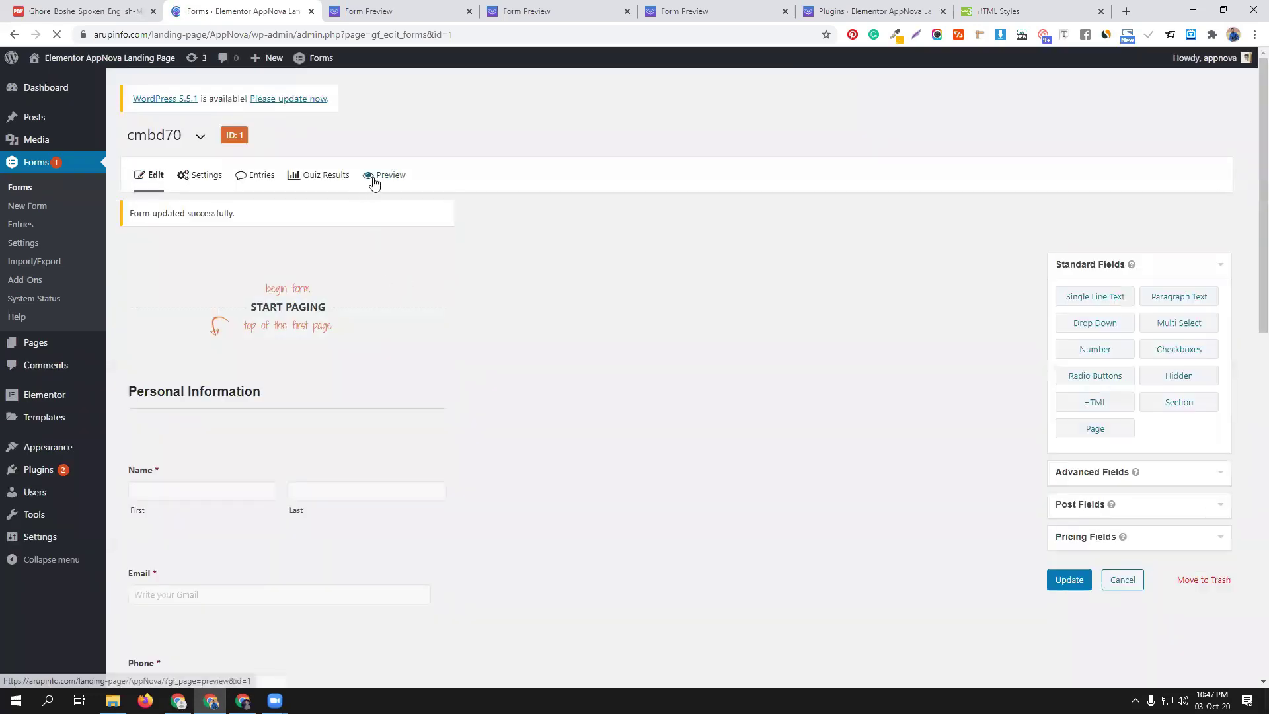
left_click(374, 177)
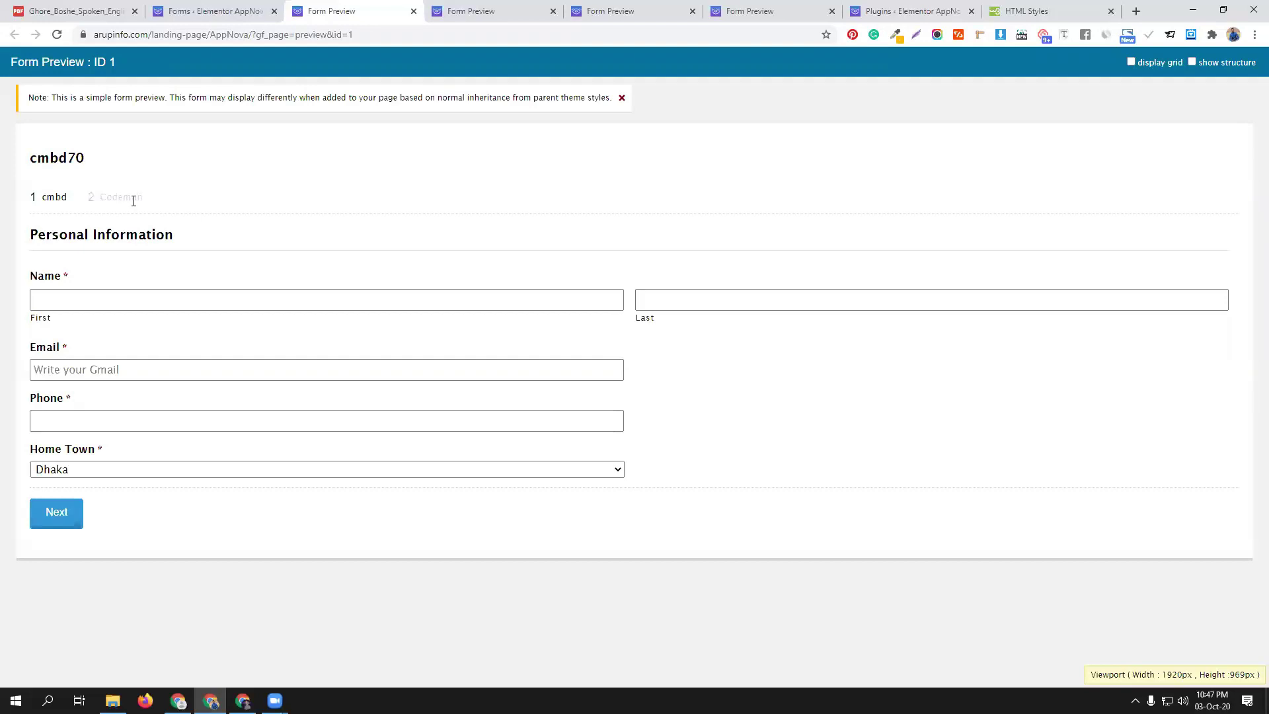
Delete the Exam Question section and its three quiz questions, confirming each, then expand Pricing Fields
left_click(199, 11)
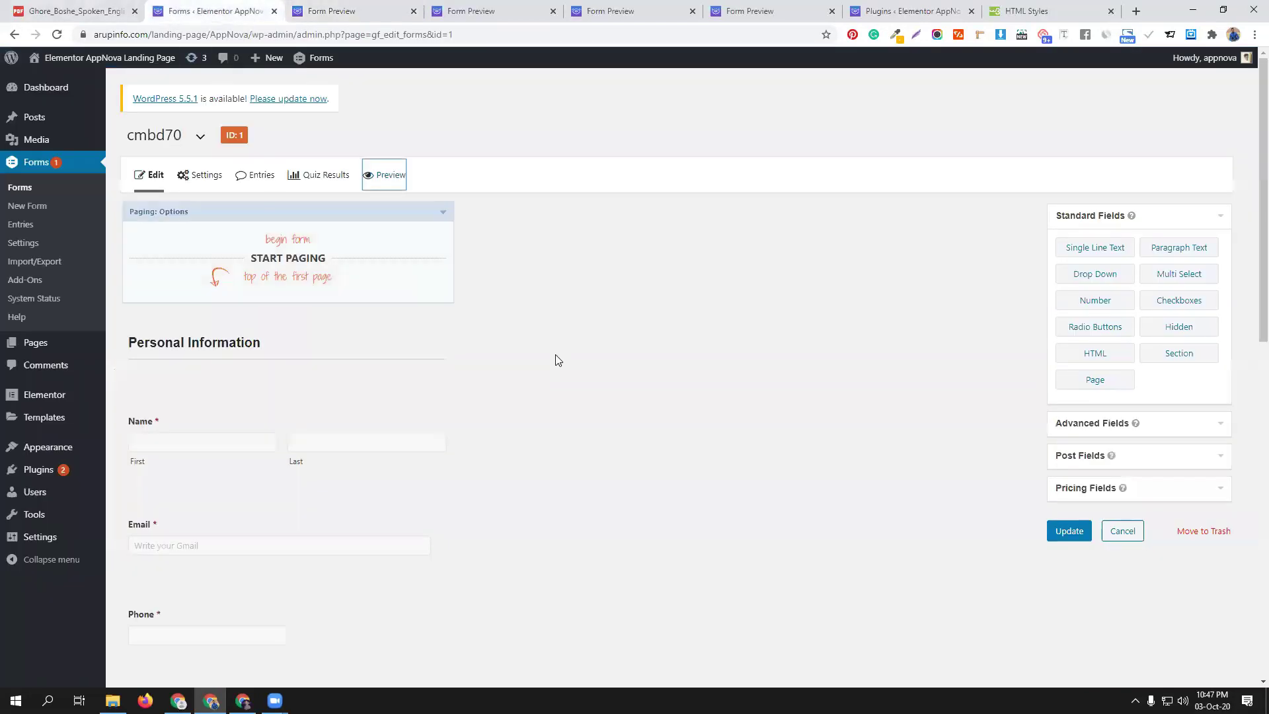
scroll(503, 415, "down", 4)
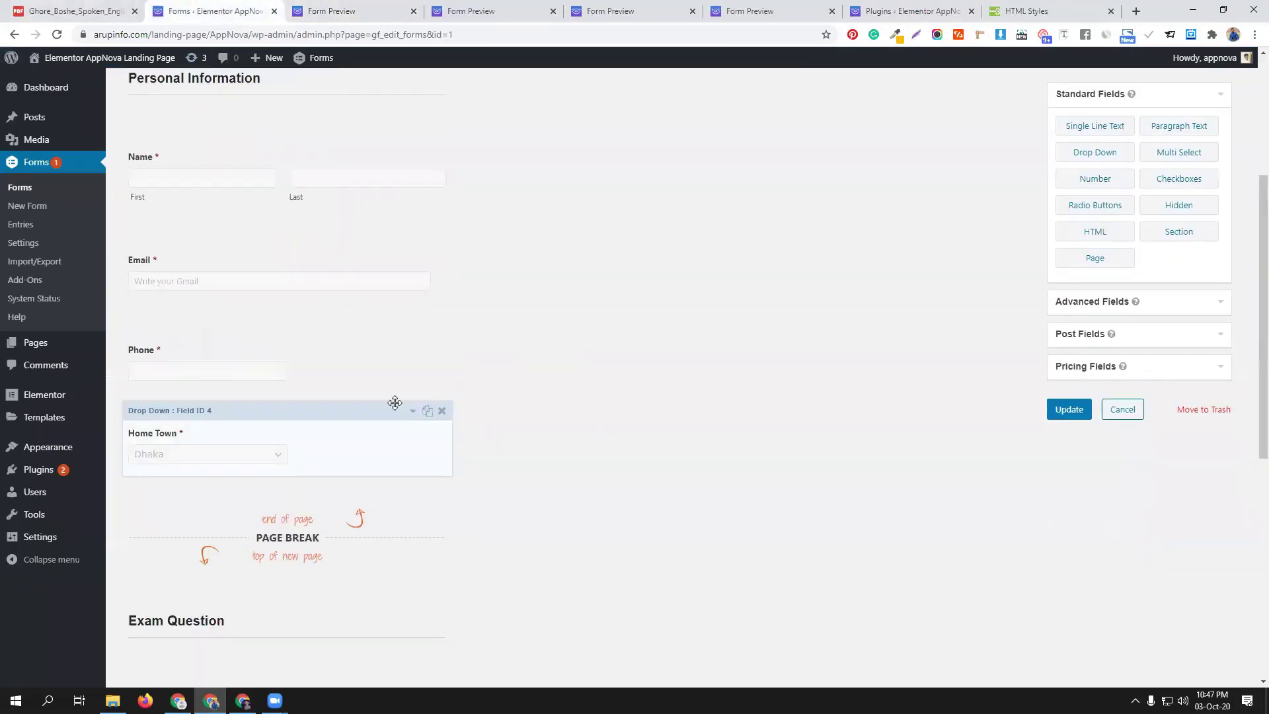
scroll(409, 404, "down", 2)
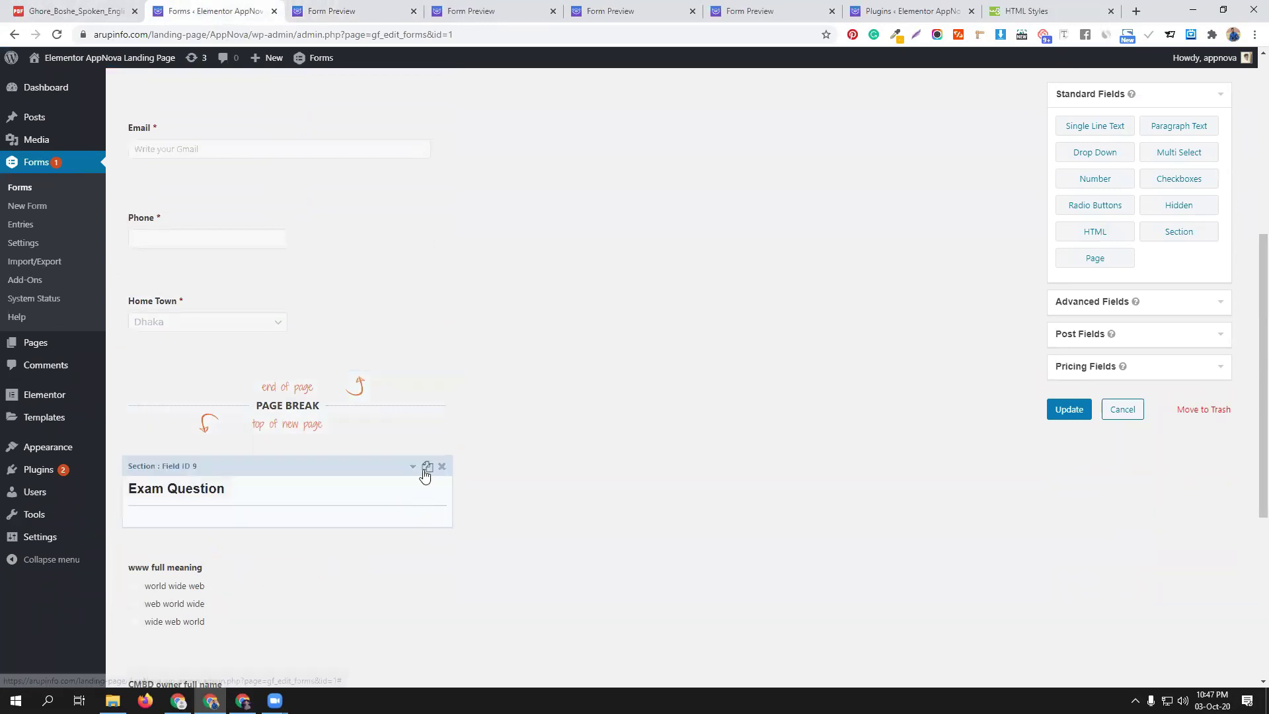
left_click(442, 467)
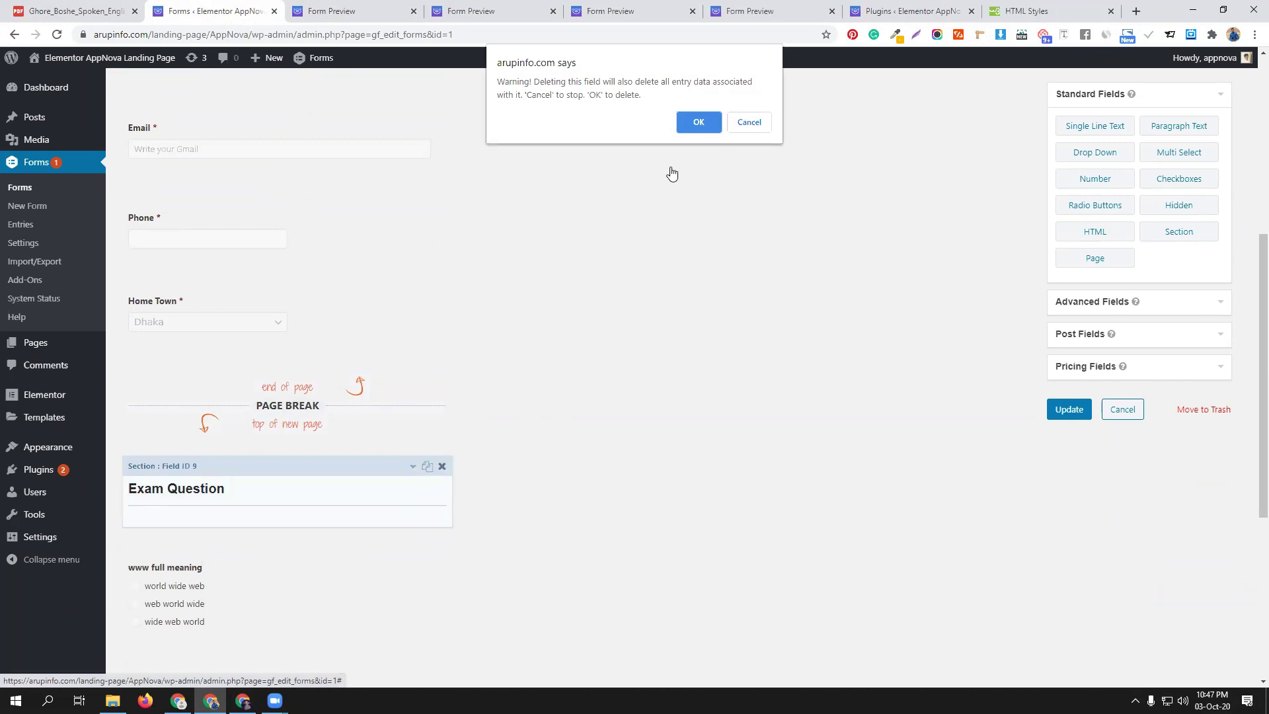
left_click(695, 121)
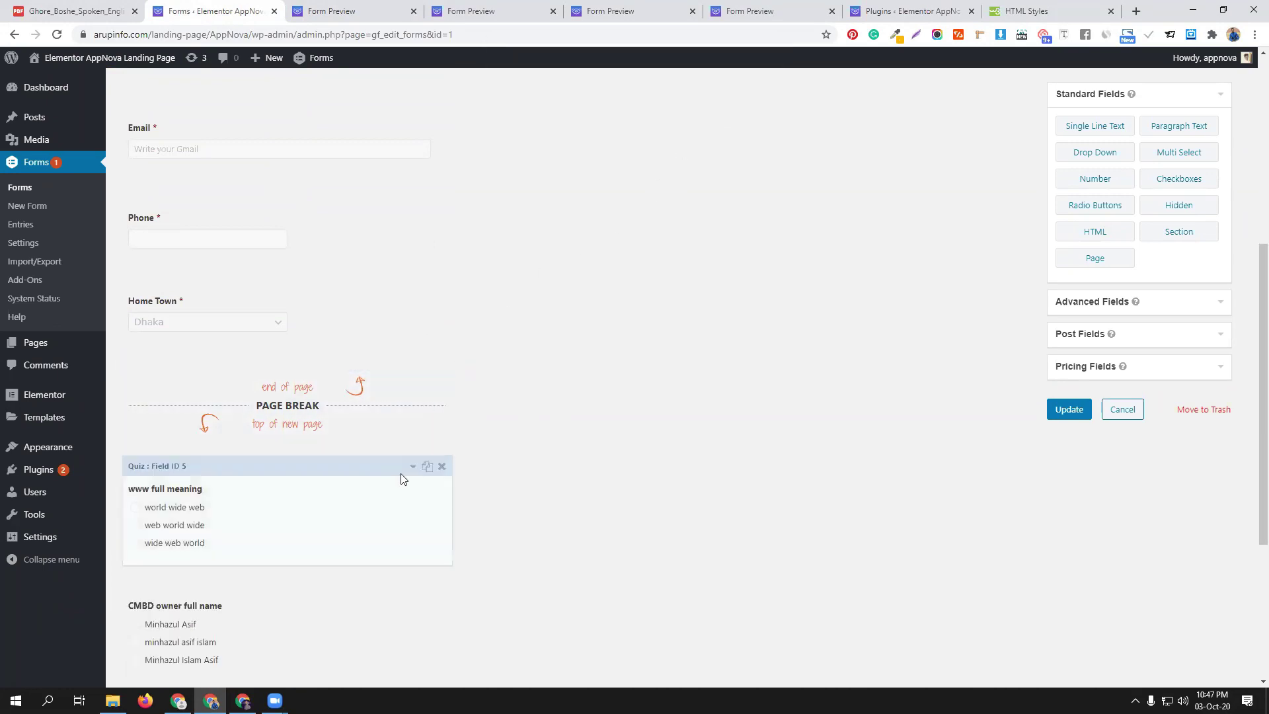
left_click(442, 467)
left_click(699, 125)
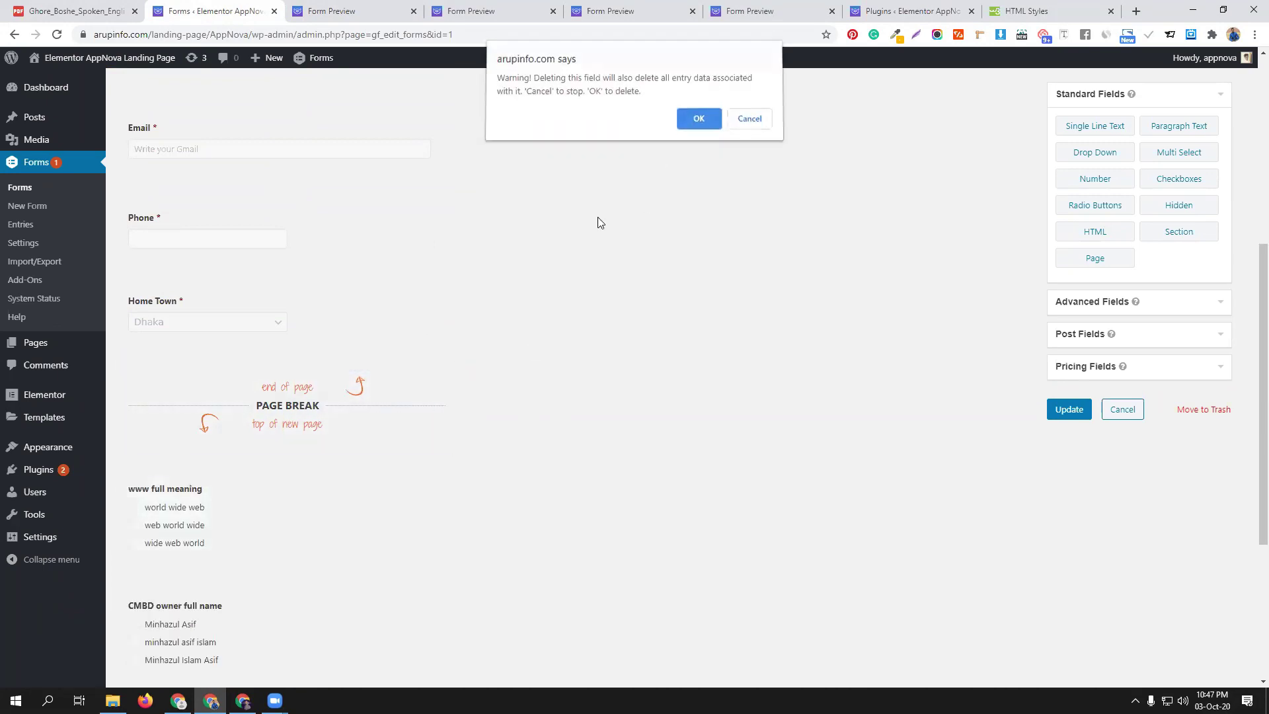
left_click(442, 467)
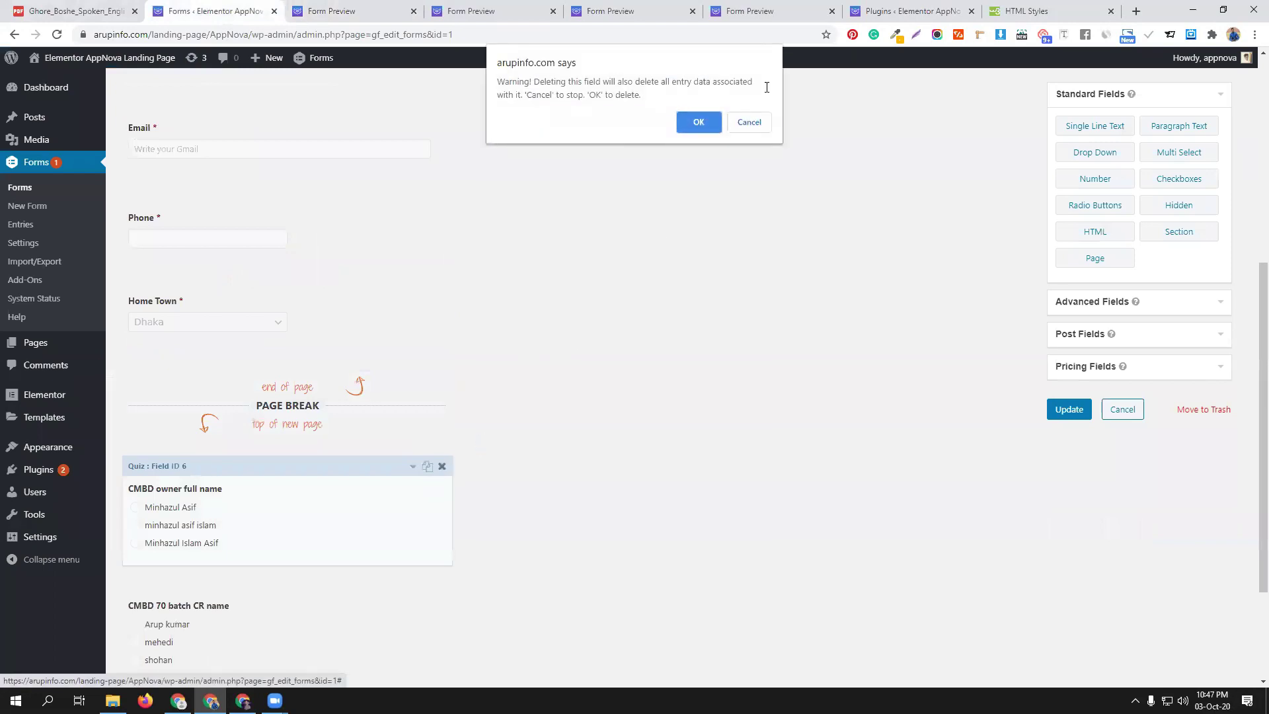
left_click(701, 124)
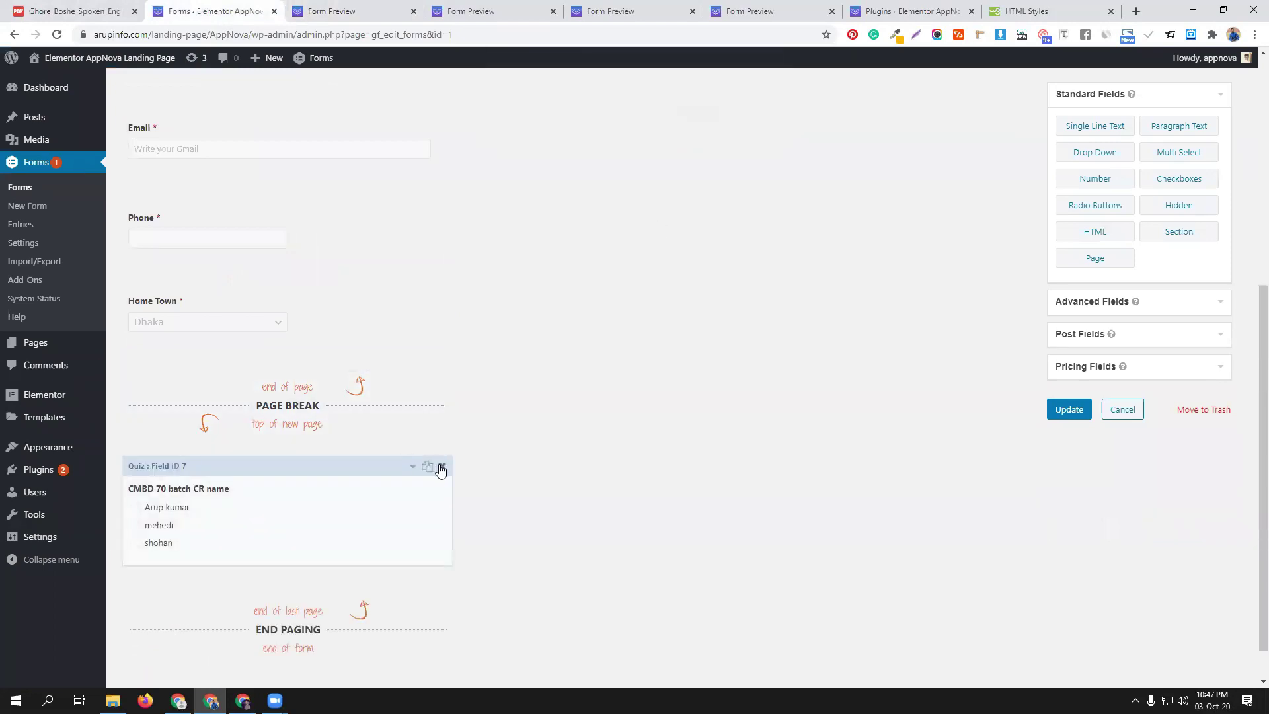
left_click(442, 466)
left_click(702, 123)
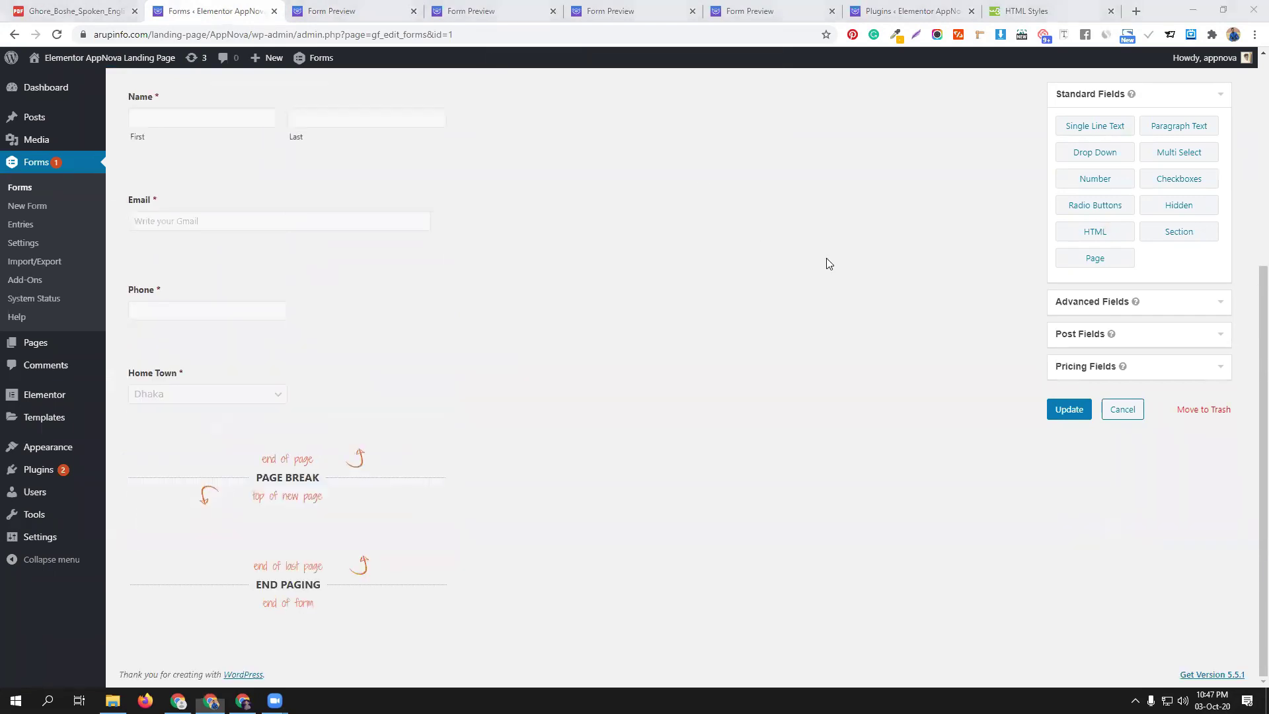
left_click(1145, 374)
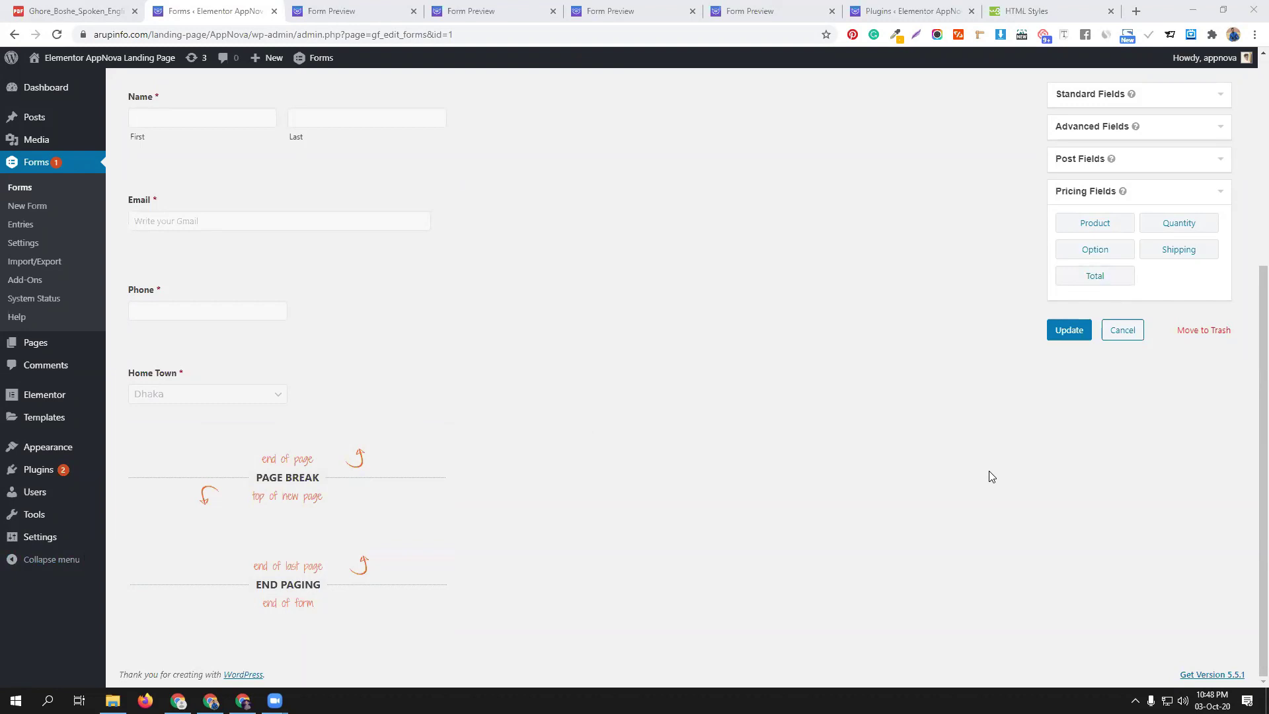
Add a Product field on page two labelled 'Apple per KG: 10$' with price $10.00
left_click(1094, 224)
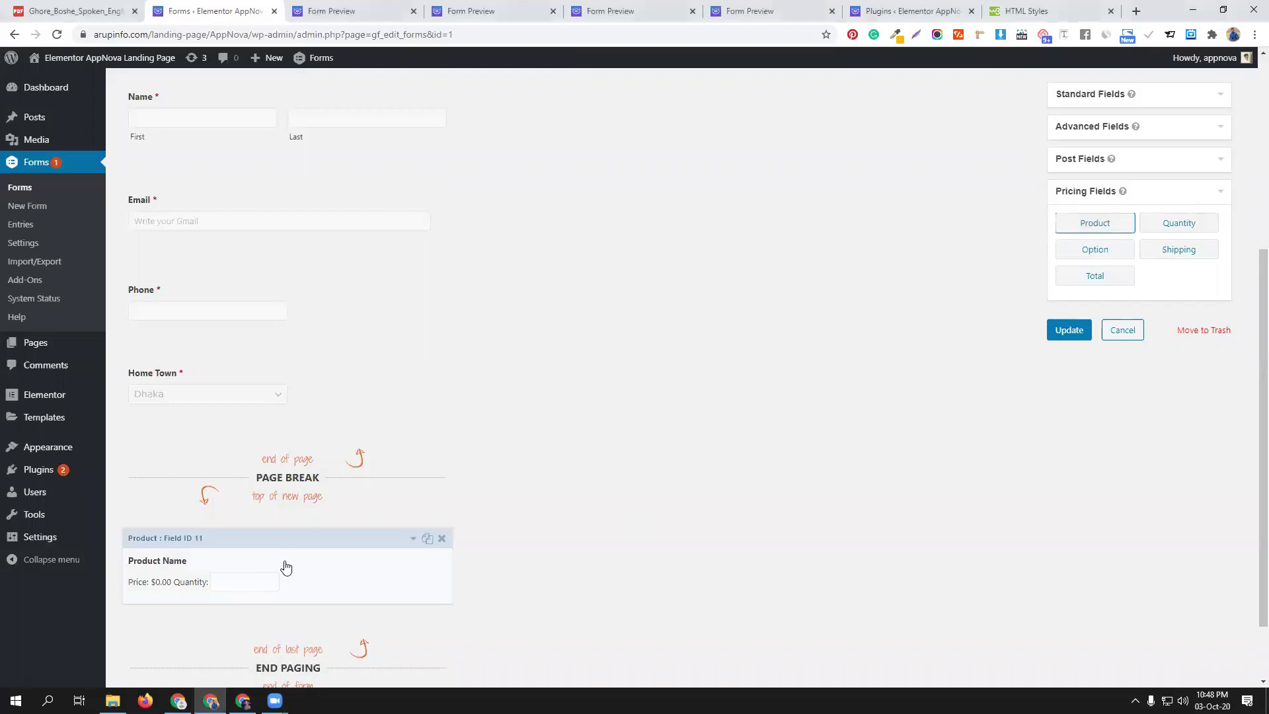
left_click(283, 564)
scroll(191, 463, "down", 4)
triple_click(226, 399)
key("BackSpace")
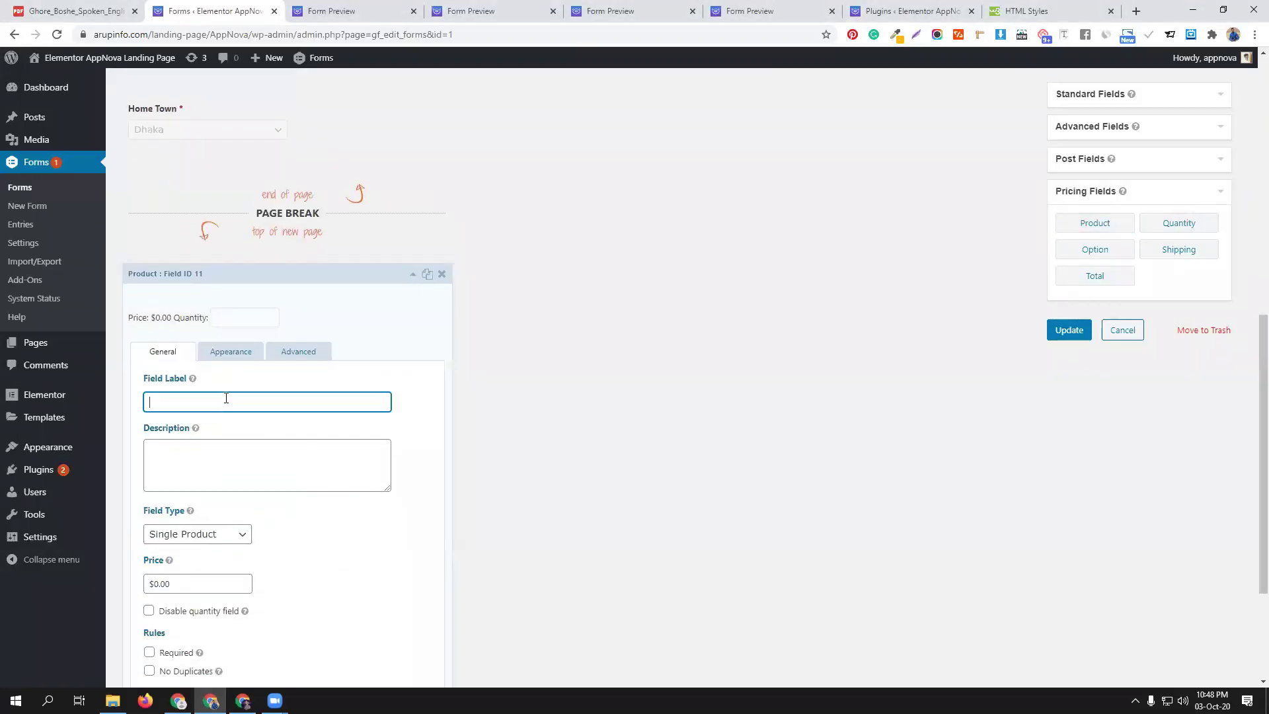
type("A")
left_click(227, 428)
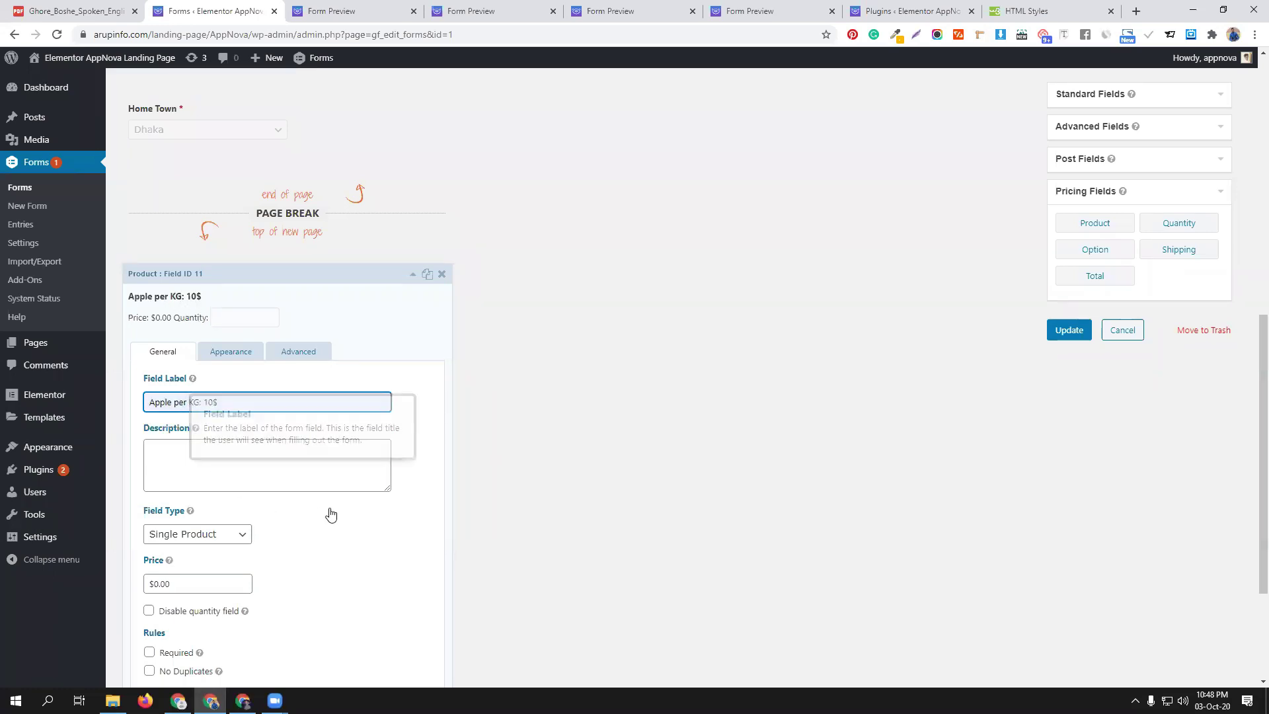
scroll(198, 476, "down", 2)
left_click(153, 450)
left_click_drag(153, 452, 158, 452)
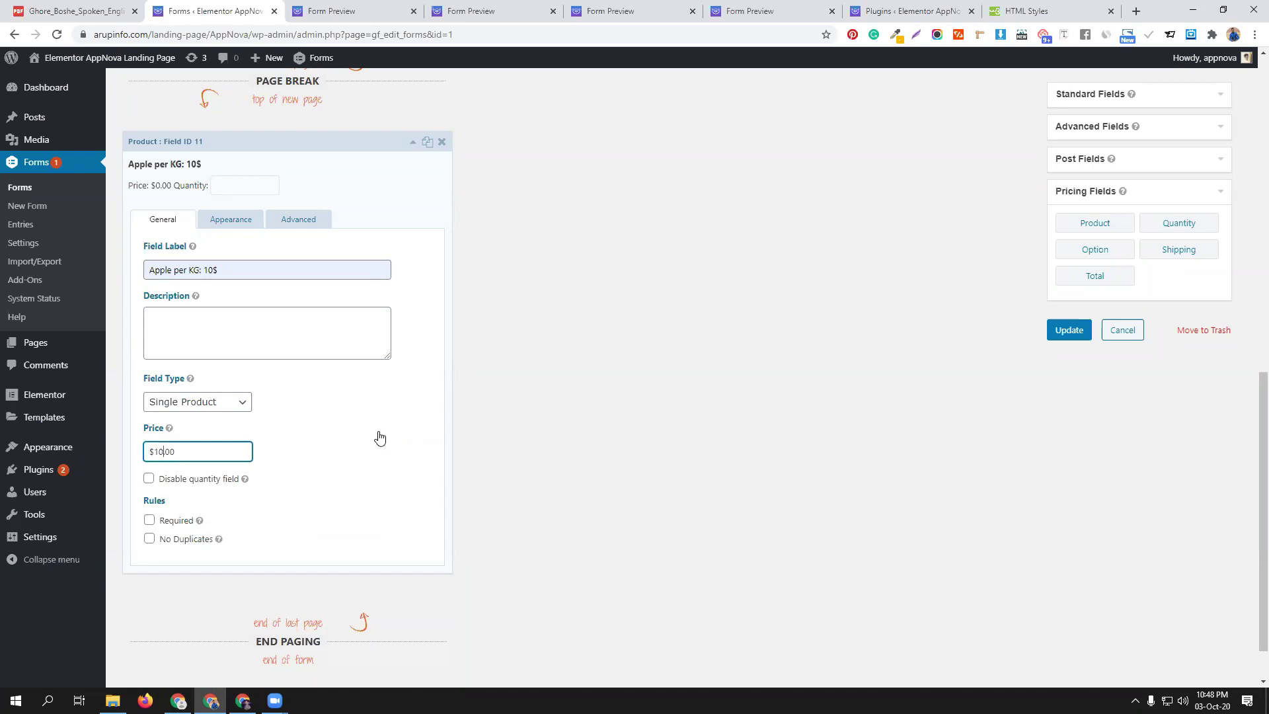
left_click(412, 144)
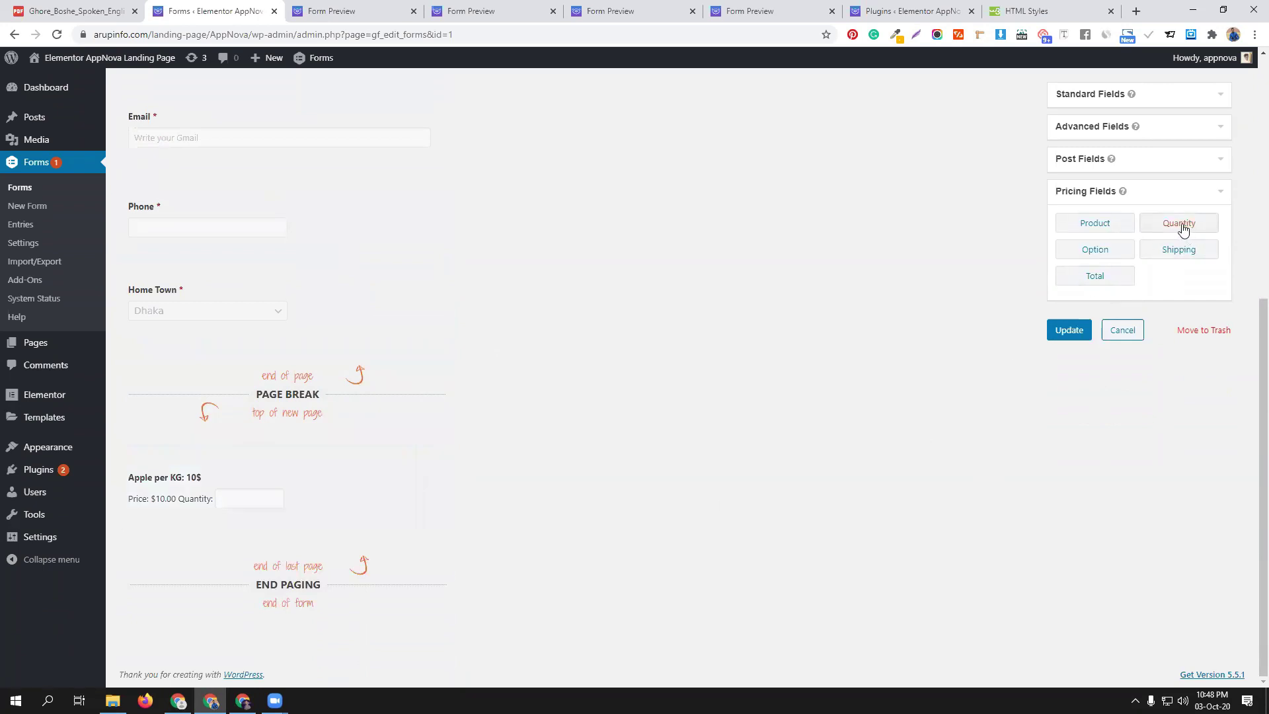
Add a Total field and duplicate the Apple product, renaming the copy to Mango
left_click(1110, 280)
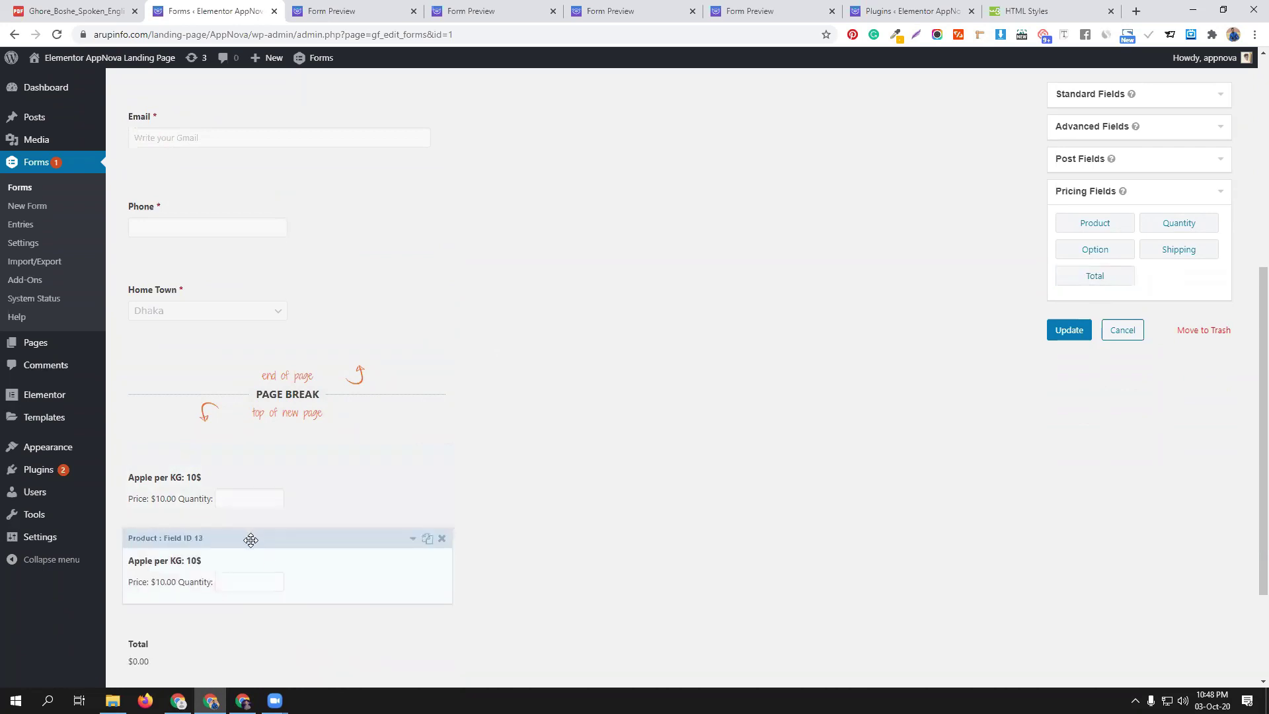
left_click(265, 540)
scroll(201, 495, "down", 5)
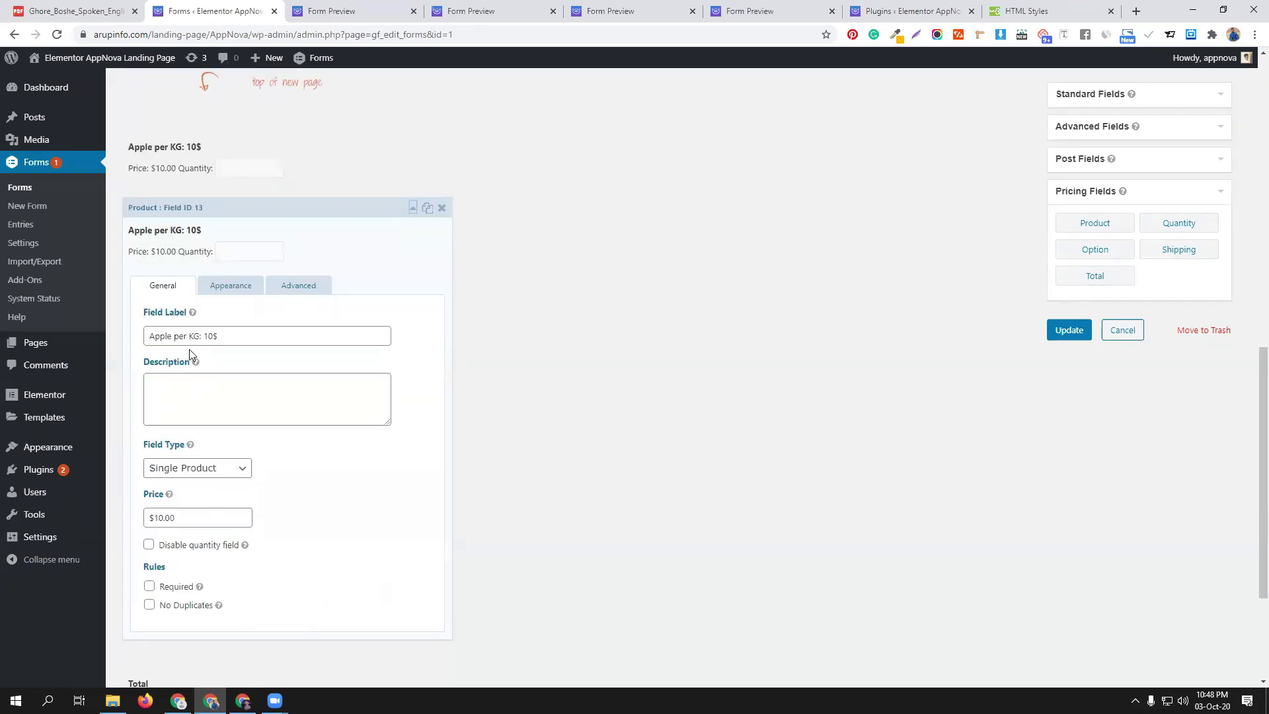
left_click_drag(172, 336, 119, 335)
type("Mango")
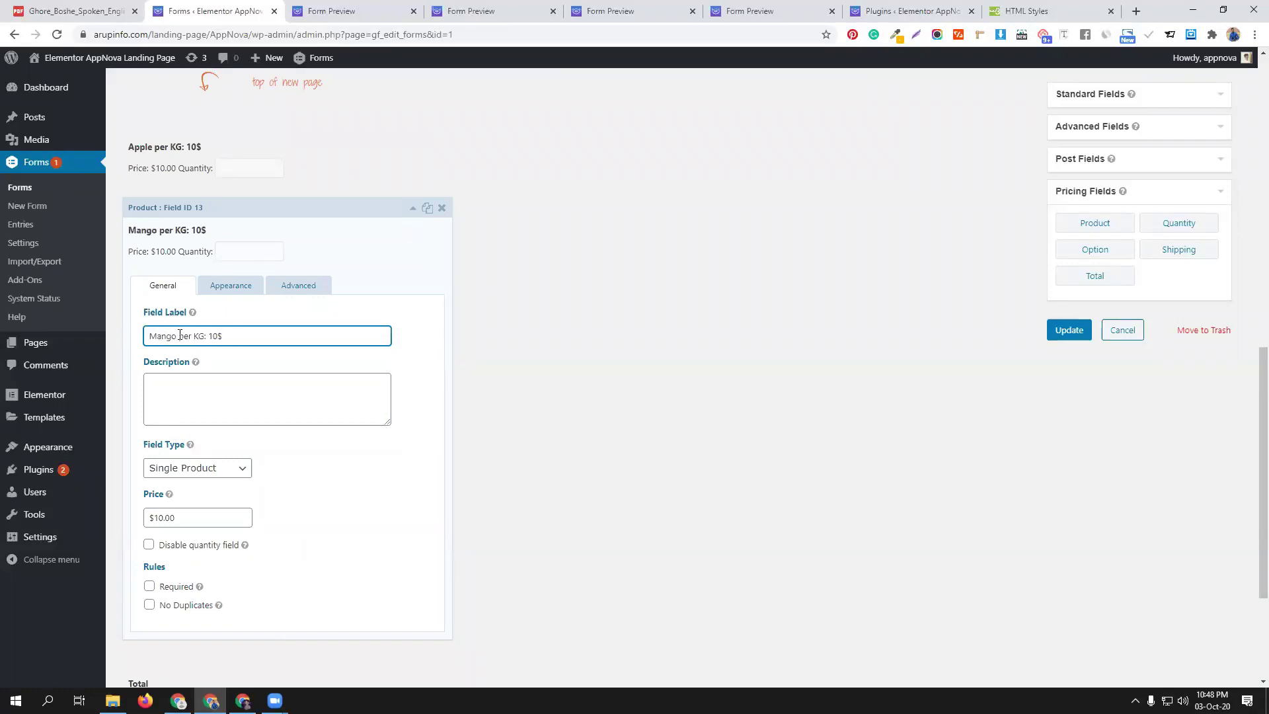
Change the Mango label to 20$ and its price to $20.00, then update the form
left_click_drag(207, 335, 210, 337)
left_click(160, 515)
key("BackSpace")
type("2")
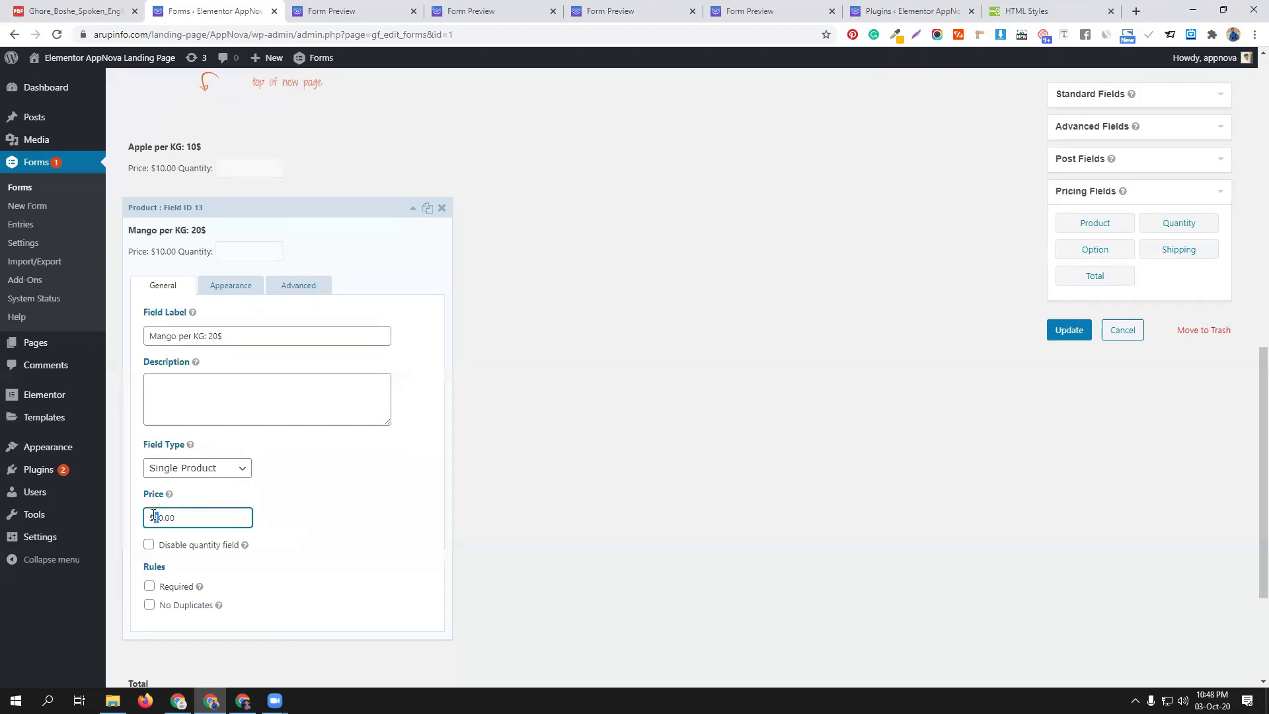
left_click(1068, 330)
scroll(593, 405, "down", 3)
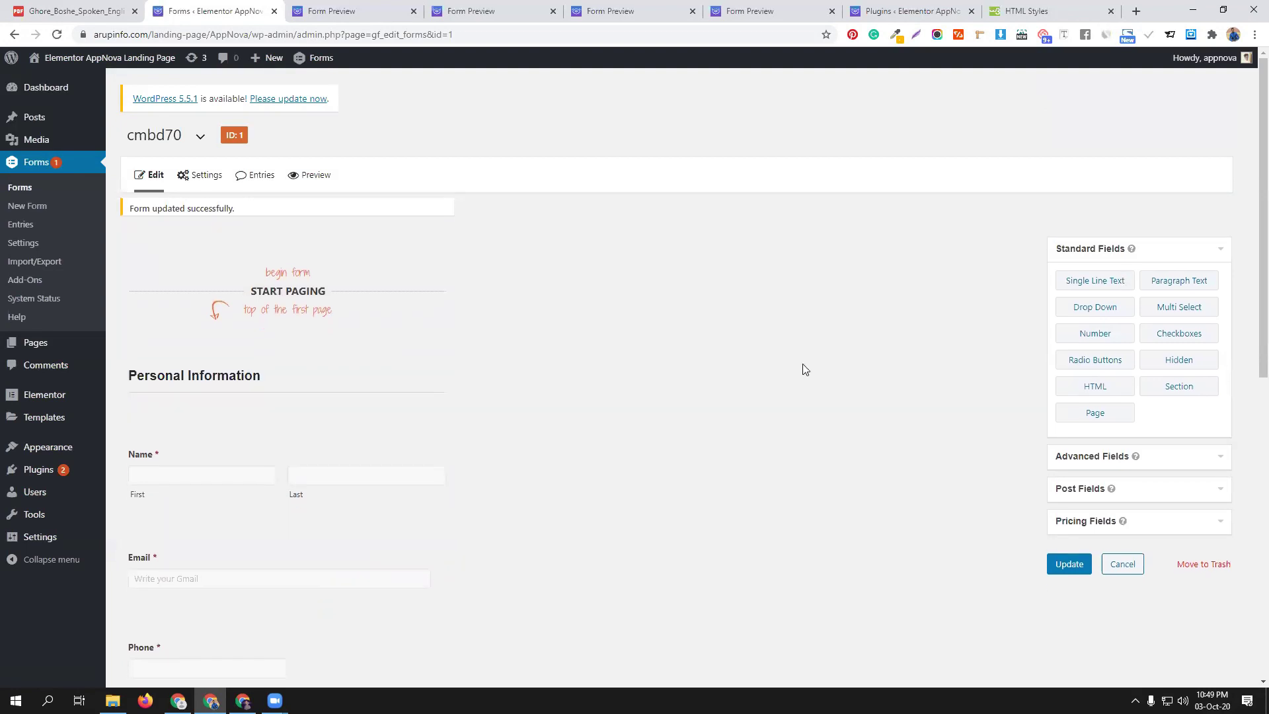
Preview the form and autofill first name, last name, email and phone from saved entries
left_click(314, 178)
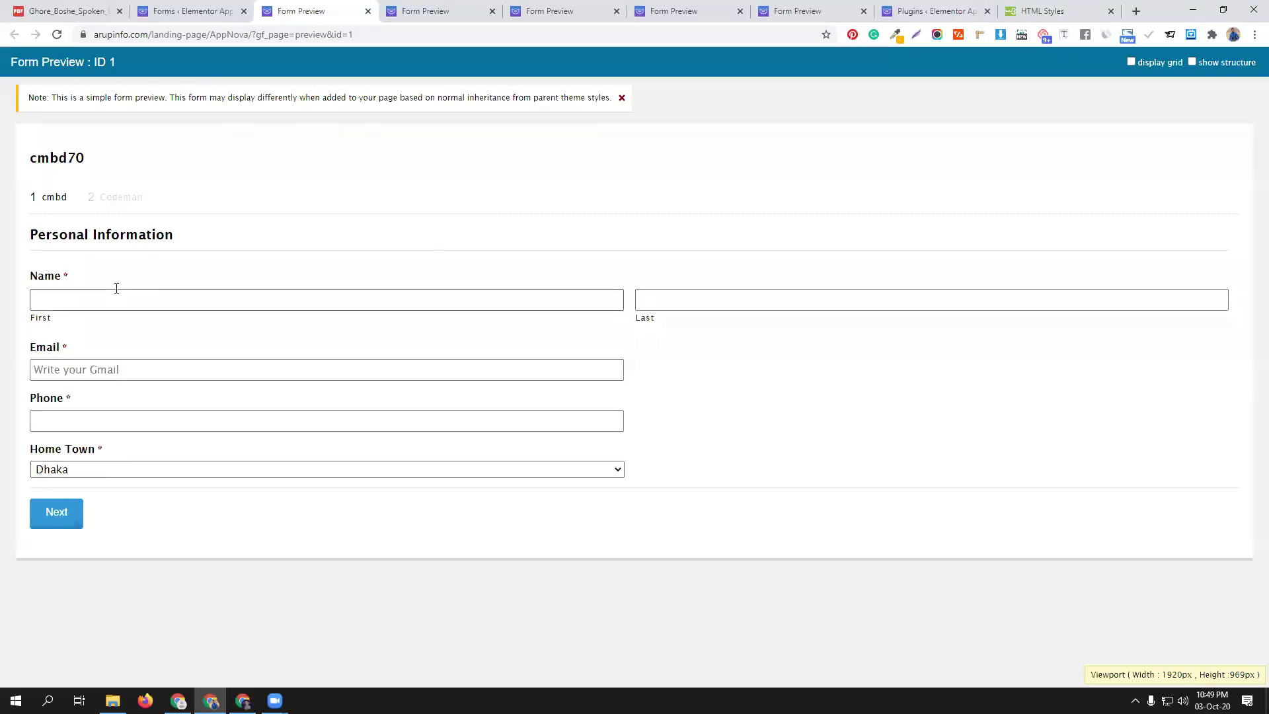
left_click(74, 300)
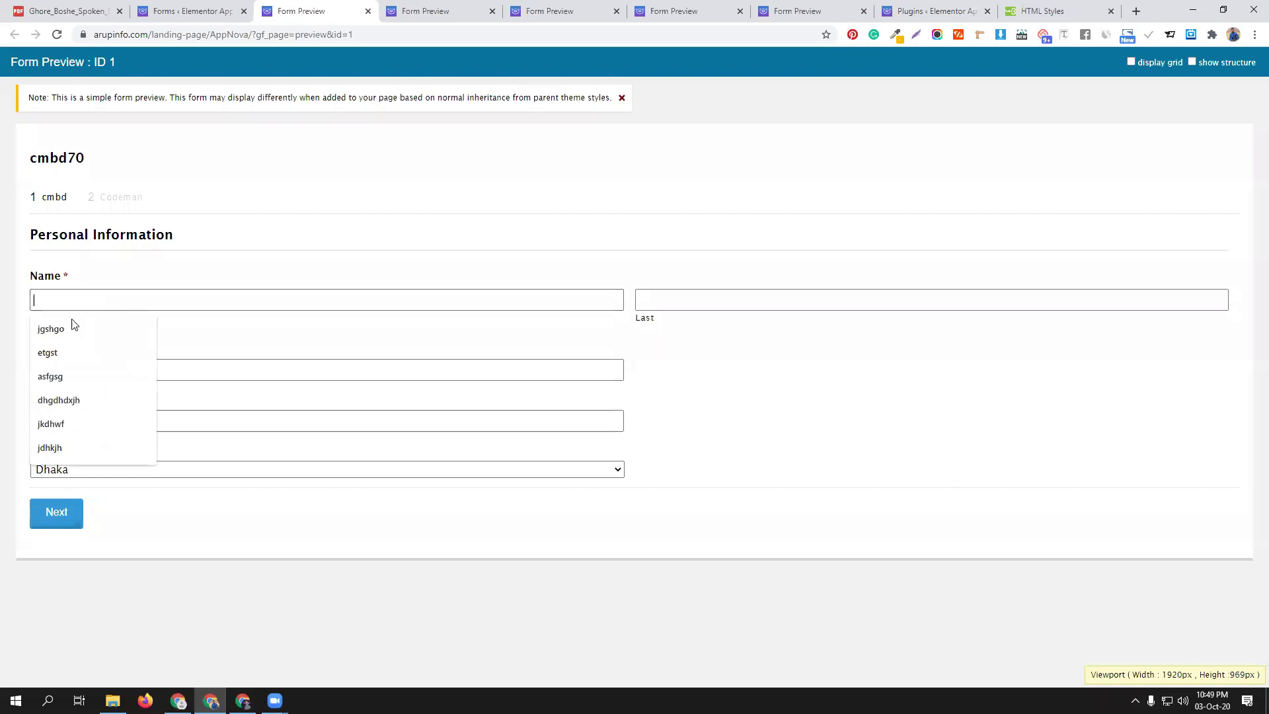
left_click(73, 327)
left_click(672, 297)
left_click(668, 328)
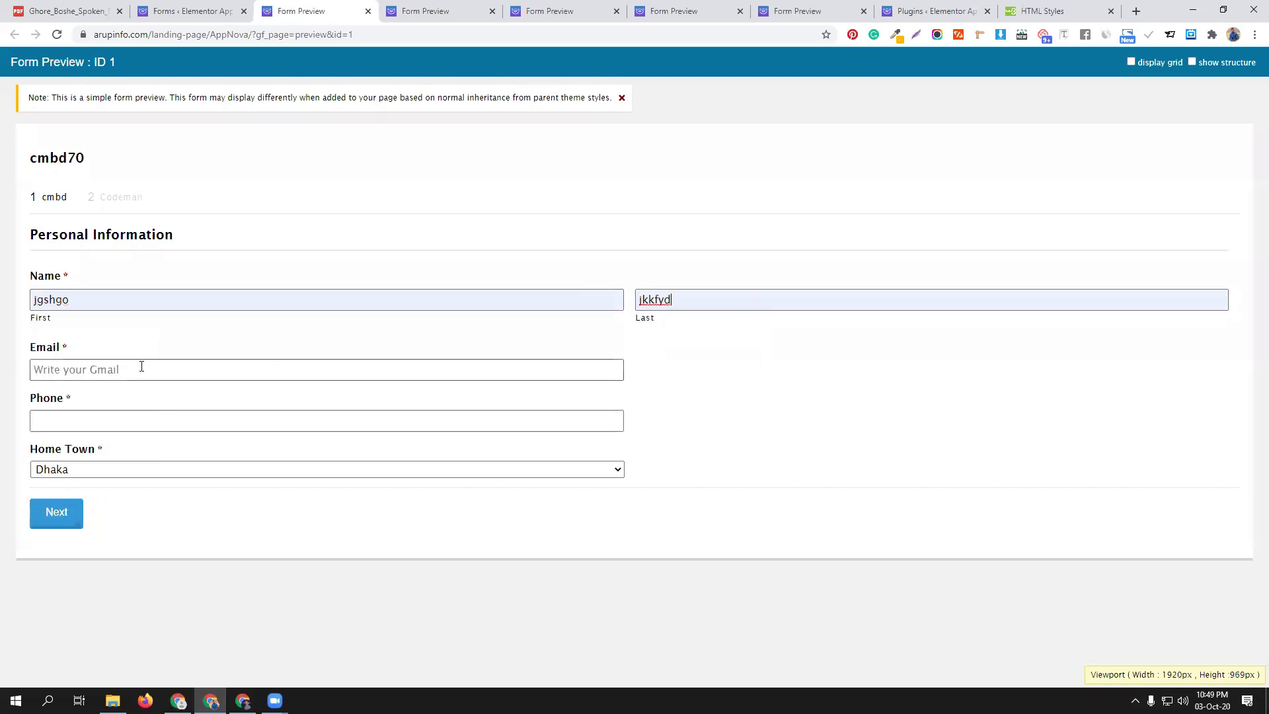
left_click(141, 369)
left_click(86, 398)
left_click(67, 420)
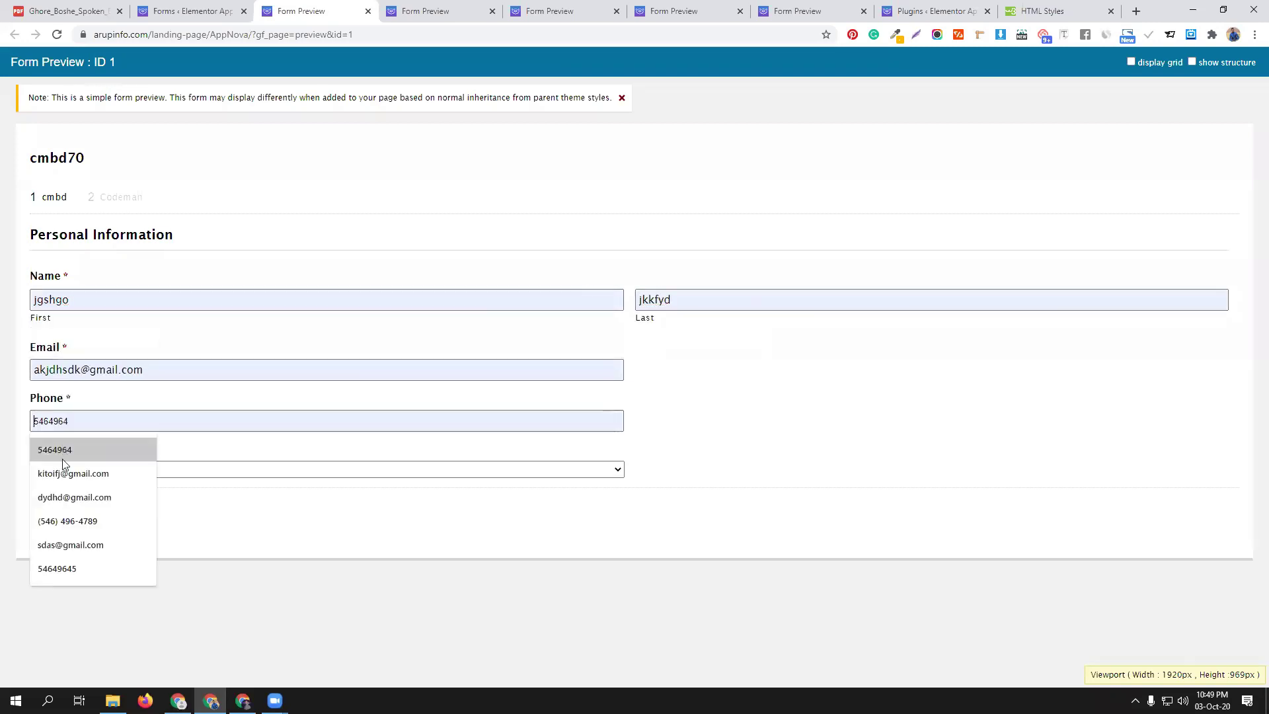
left_click(52, 444)
On page two, enter quantities 10 apple and 15 mango for a $400.00 total
left_click(55, 519)
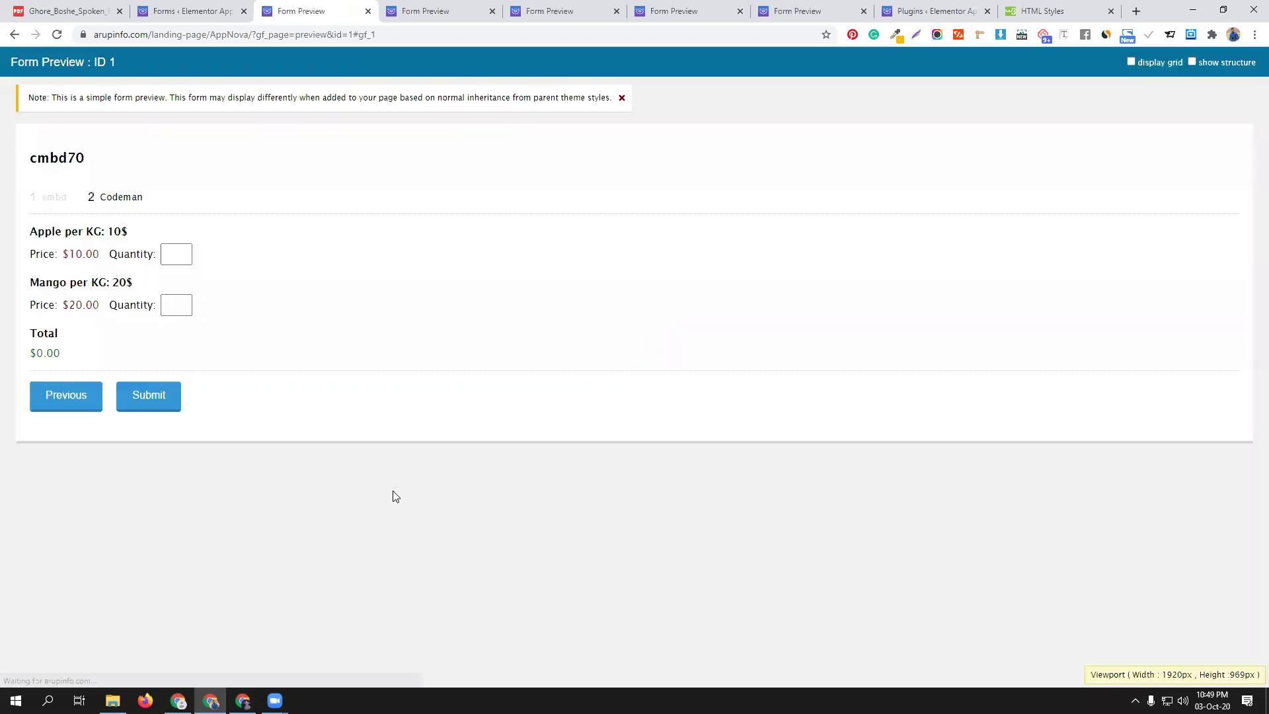
left_click(177, 256)
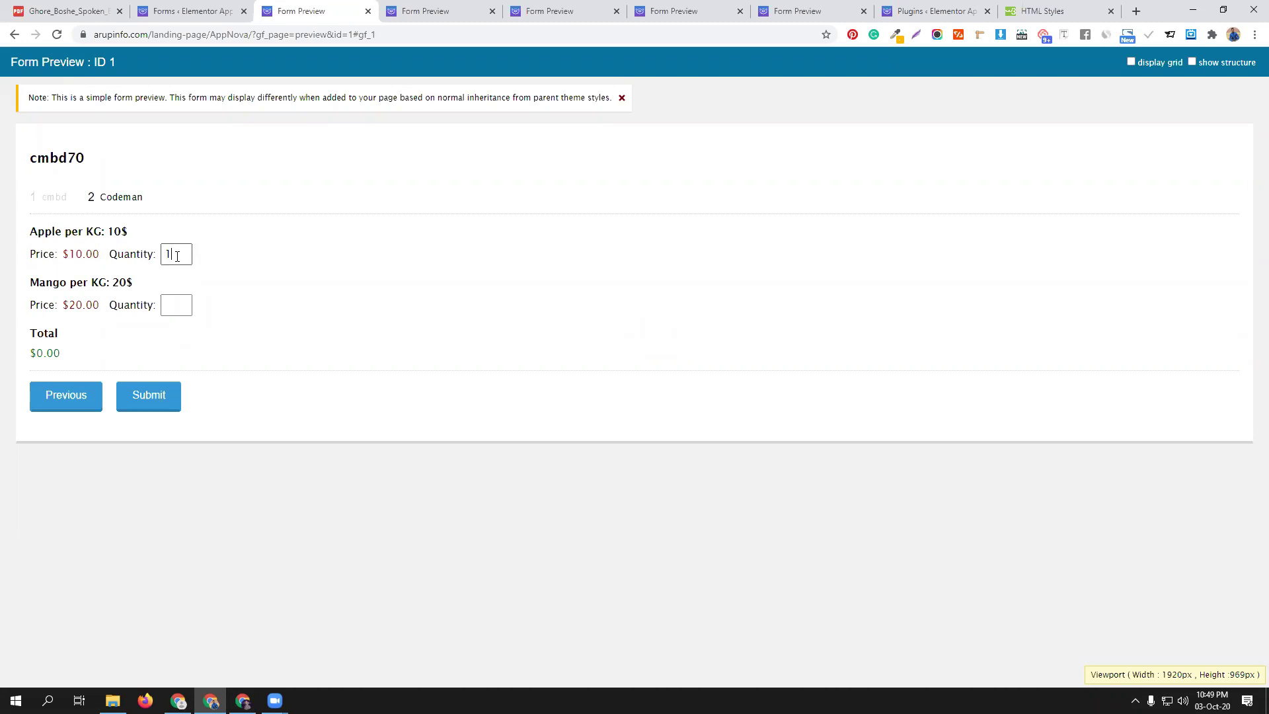
left_click(173, 302)
left_click(172, 254)
left_click(180, 302)
left_click(198, 10)
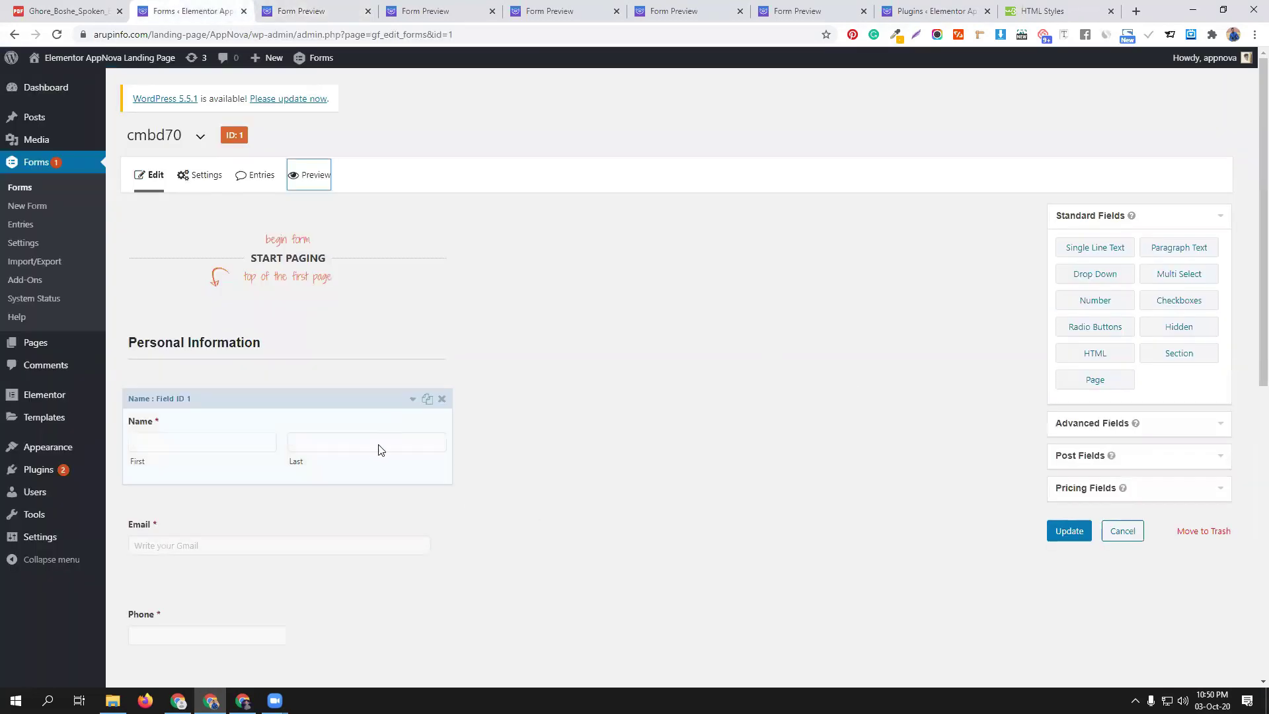
Add a Quantity field between Mango and Total, mapped to Apple as a number input
scroll(378, 447, "down", 6)
scroll(384, 445, "down", 3)
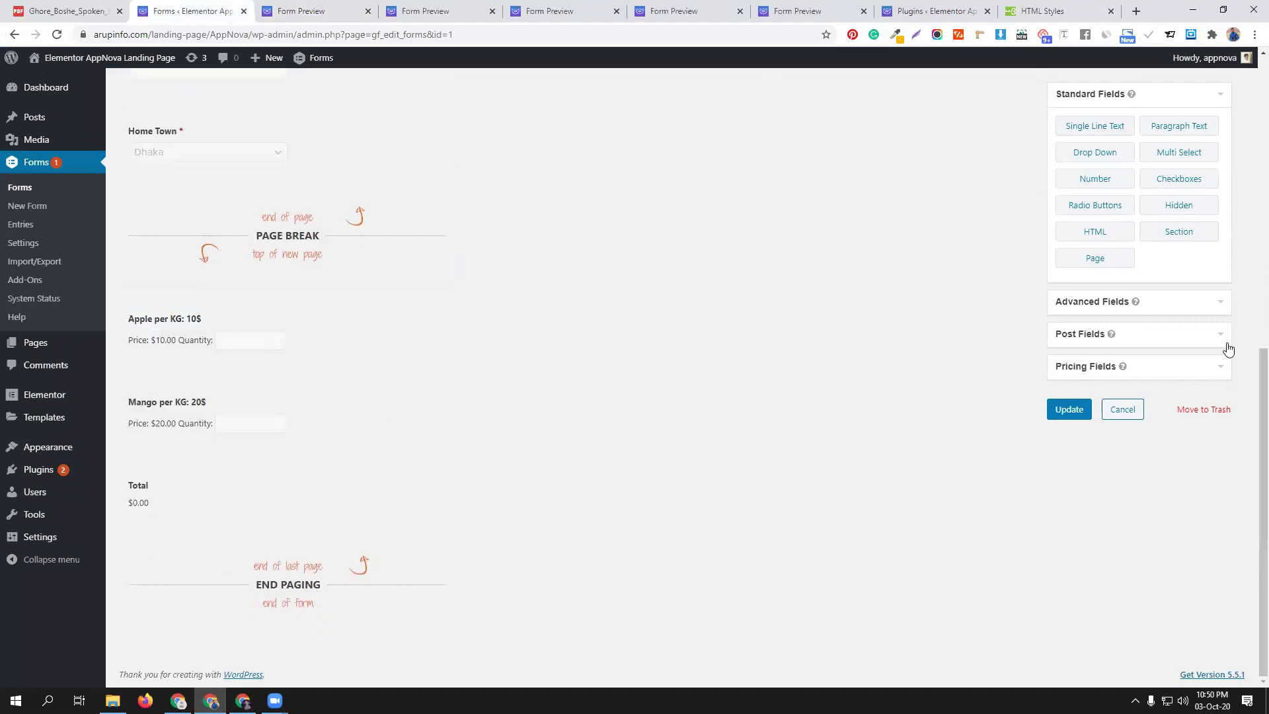
left_click(1163, 367)
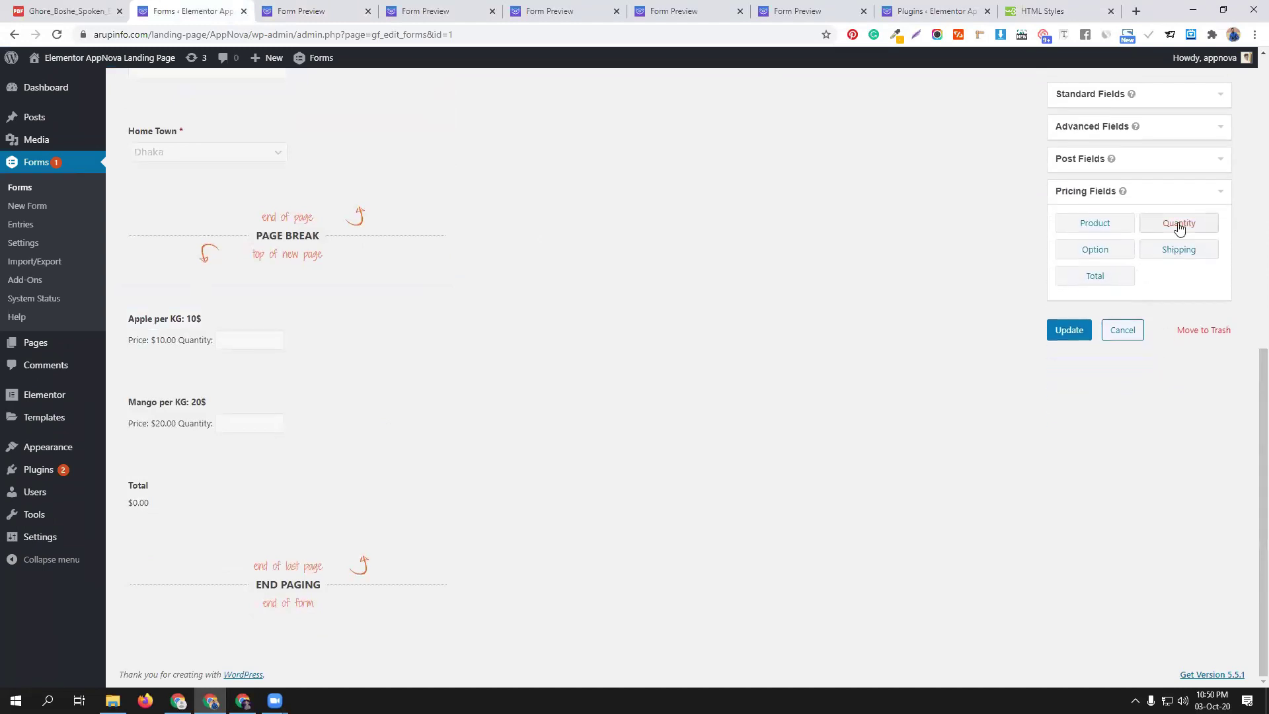
left_click_drag(1175, 228, 189, 474)
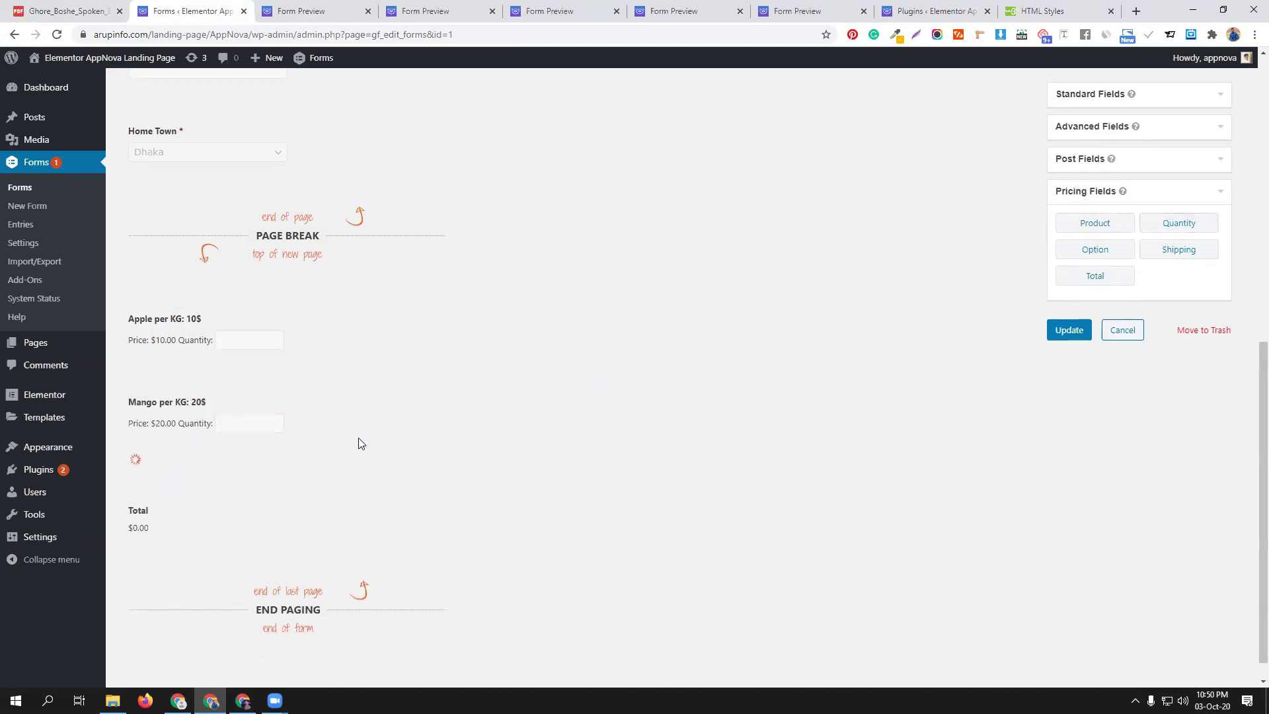
scroll(368, 419, "down", 2)
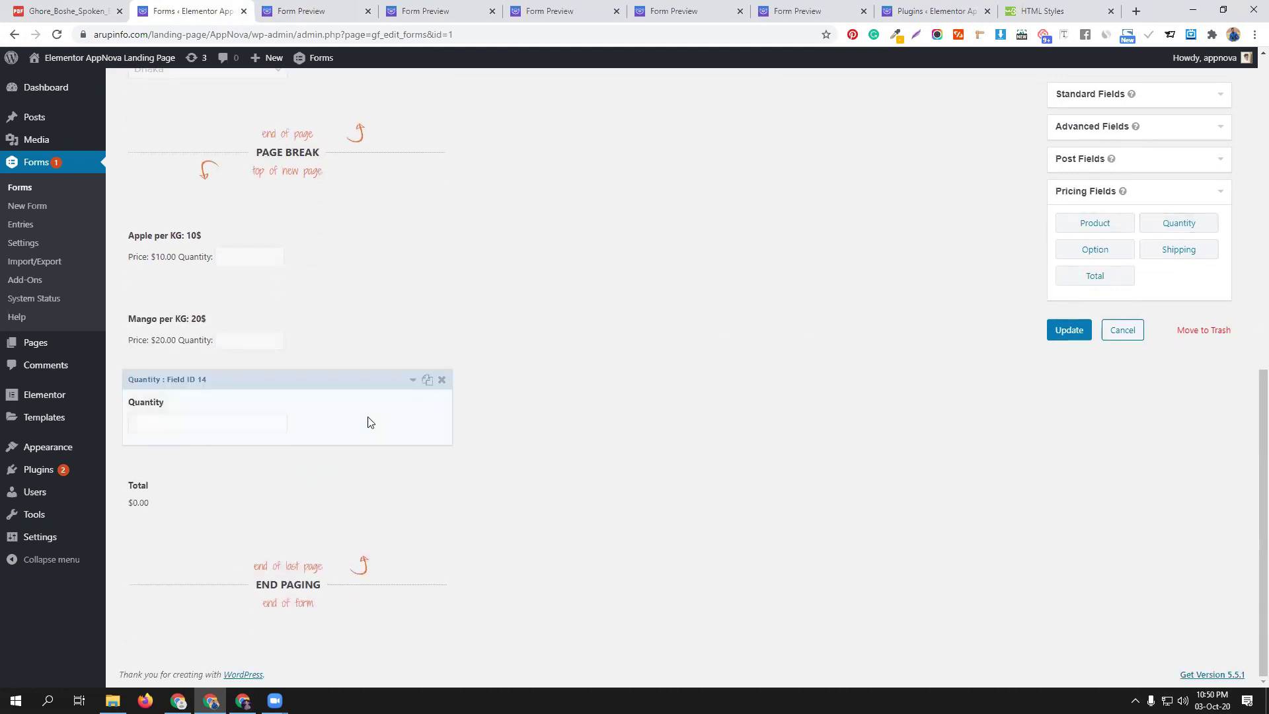
left_click(306, 396)
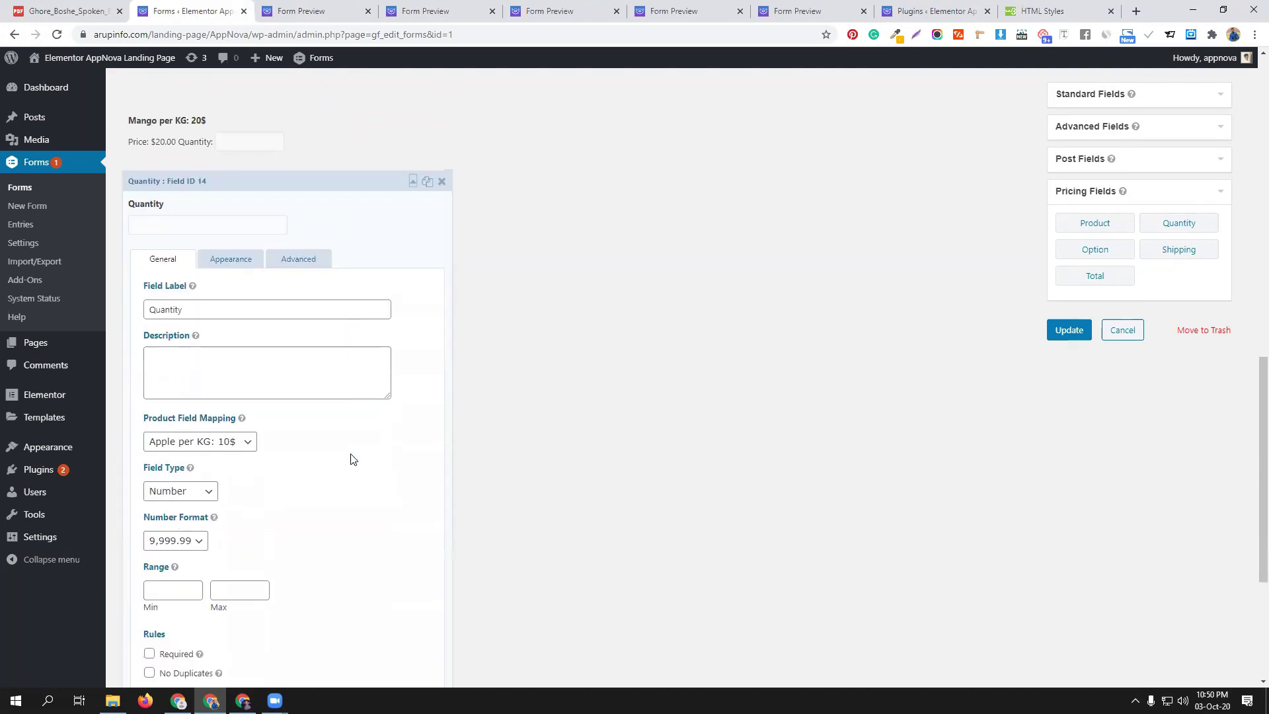
left_click(244, 443)
left_click(244, 443)
left_click(209, 492)
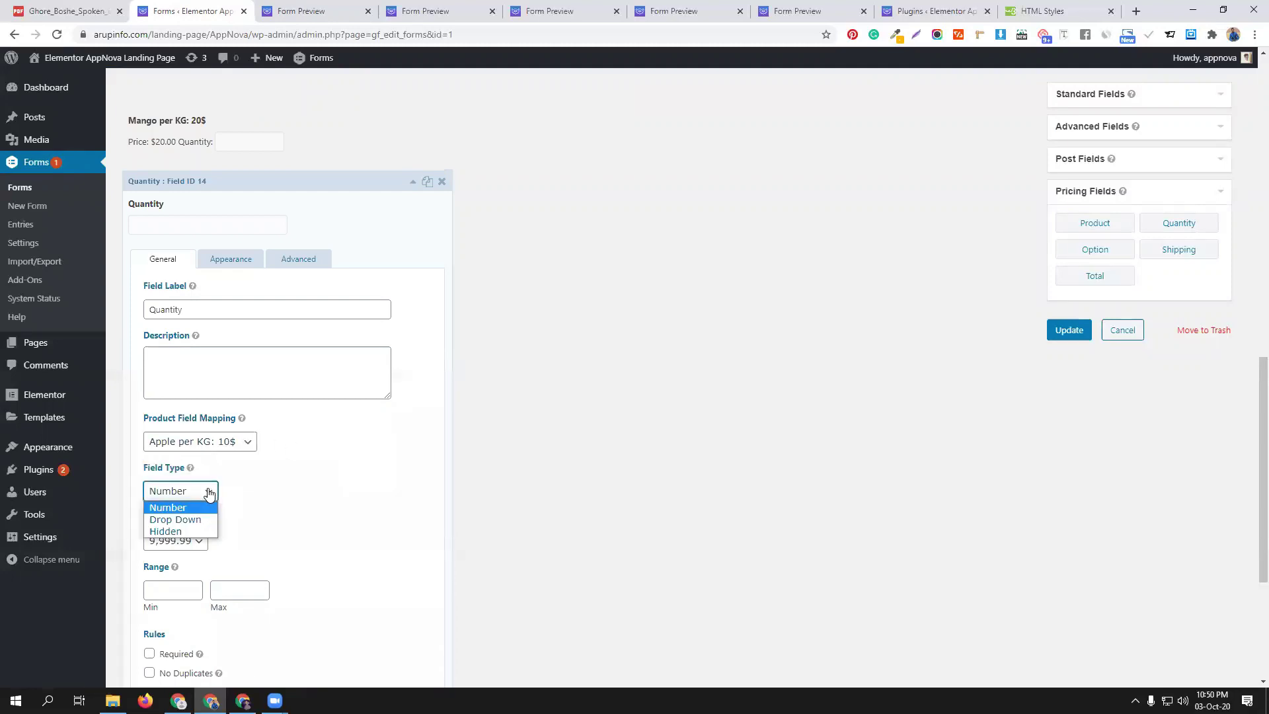
left_click(209, 492)
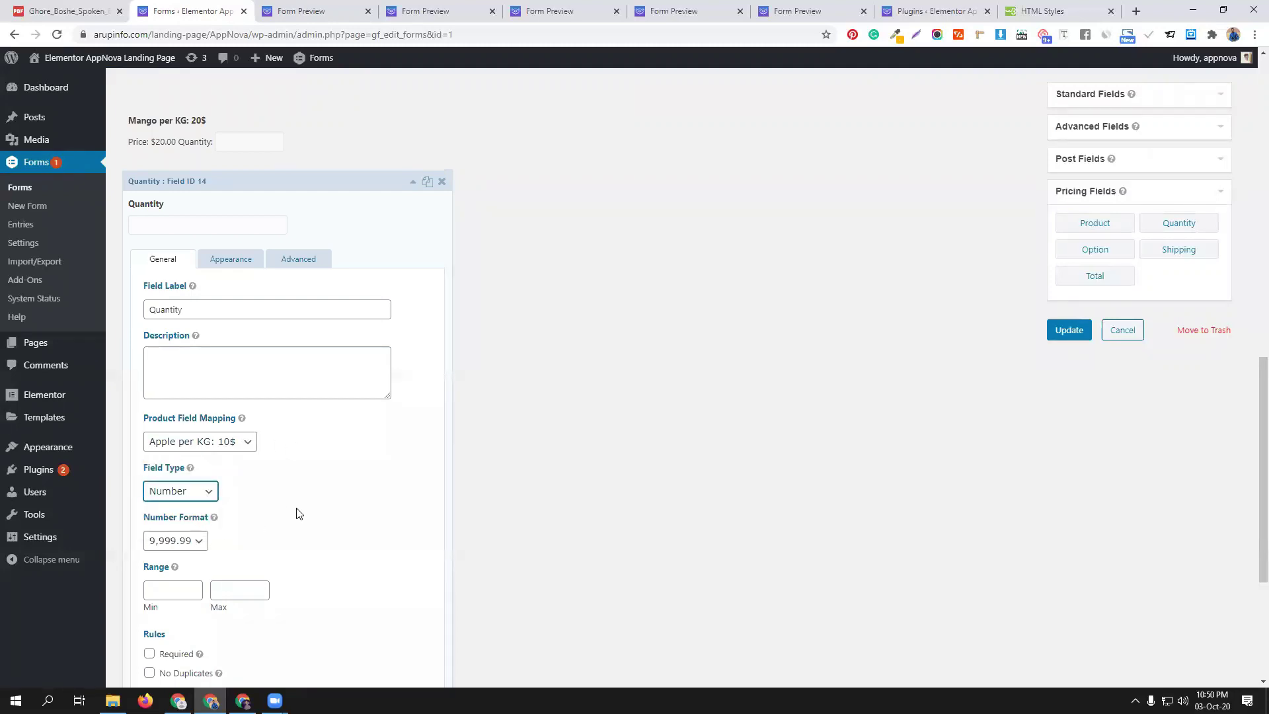
Set the Quantity range to minimum 40 and maximum 50, keeping Apple per KG: 10$ mapped
scroll(296, 516, "down", 2)
left_click(188, 458)
type("40")
left_click(225, 458)
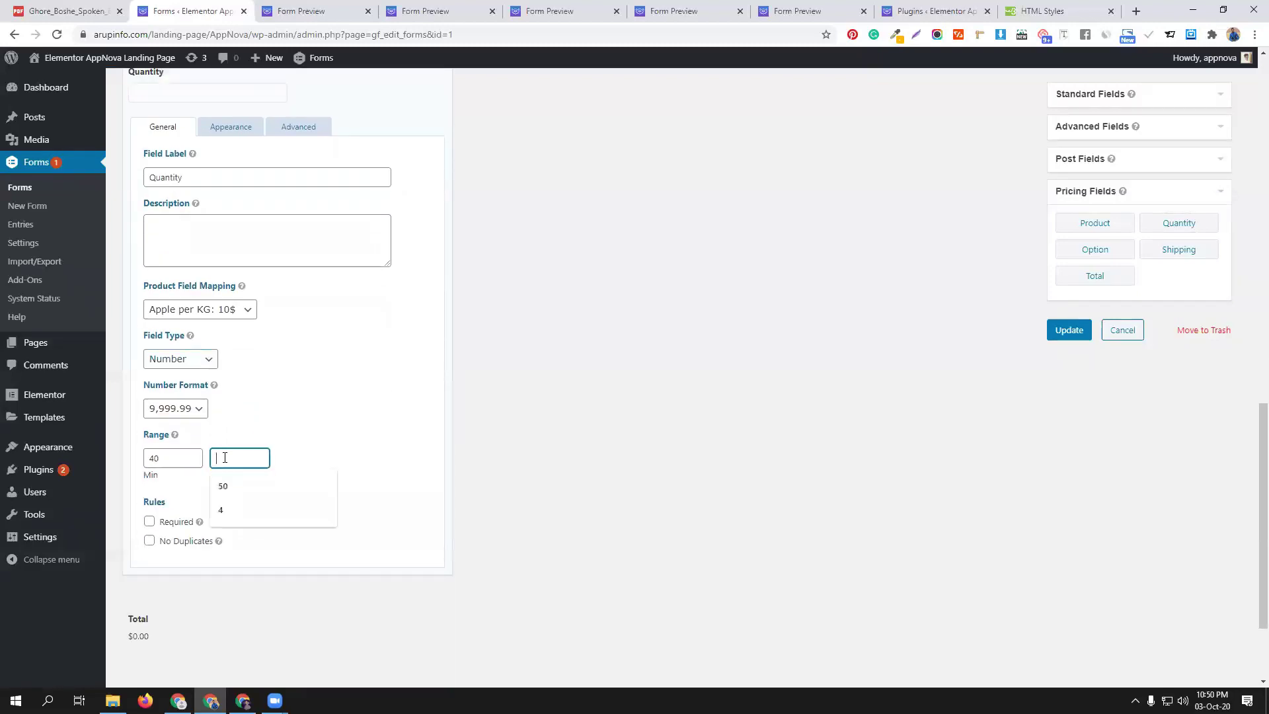
type("50")
scroll(318, 390, "up", 1)
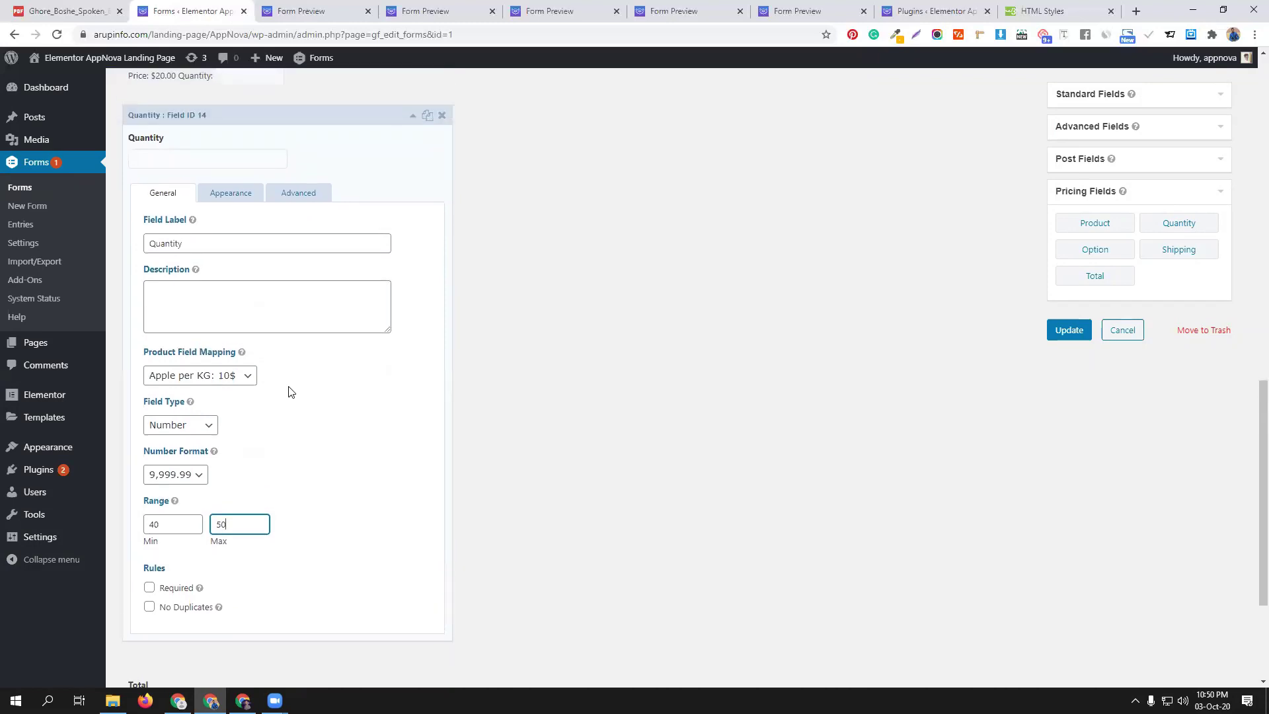
left_click(237, 378)
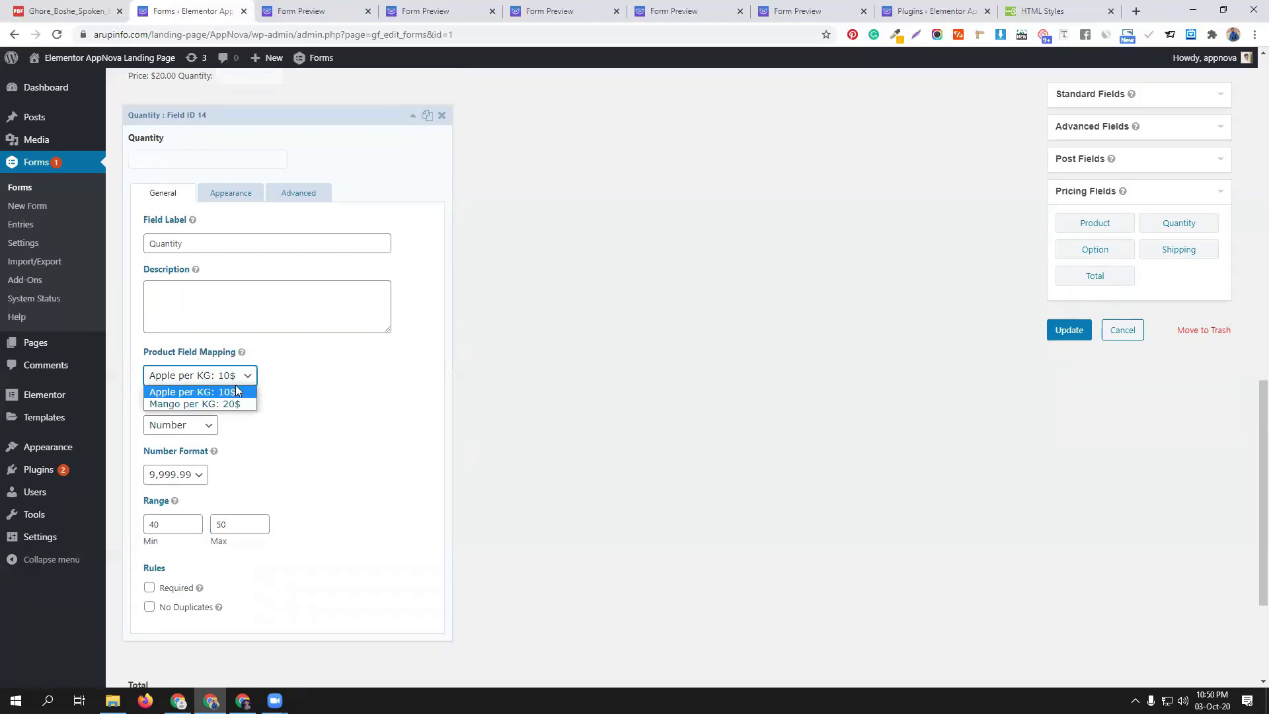
left_click(306, 390)
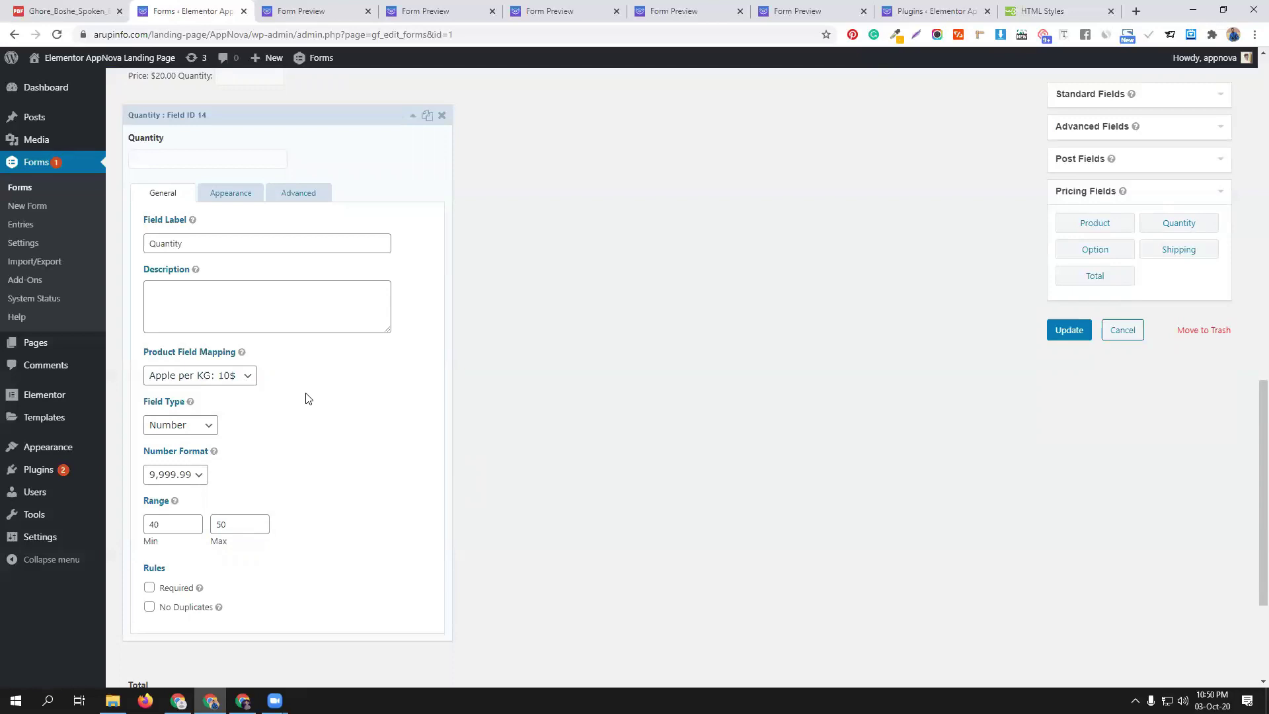
Delete the Quantity field and confirm the removal
scroll(341, 442, "up", 2)
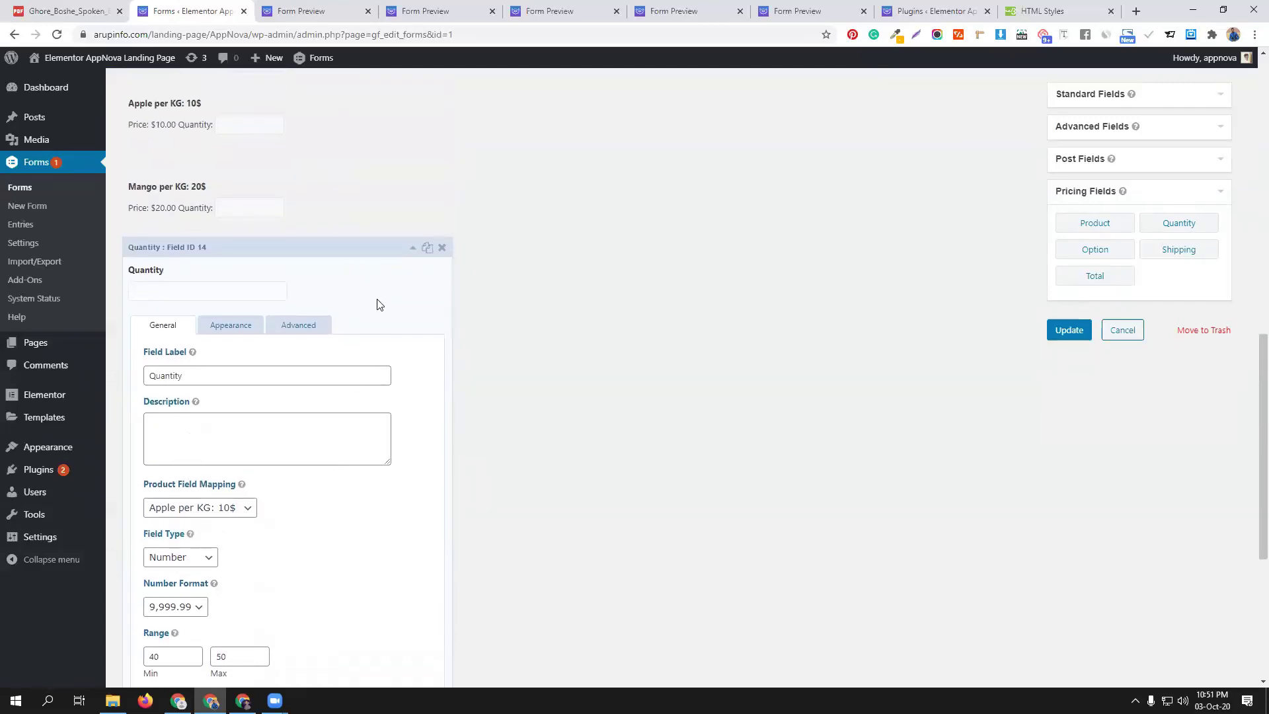
left_click(443, 254)
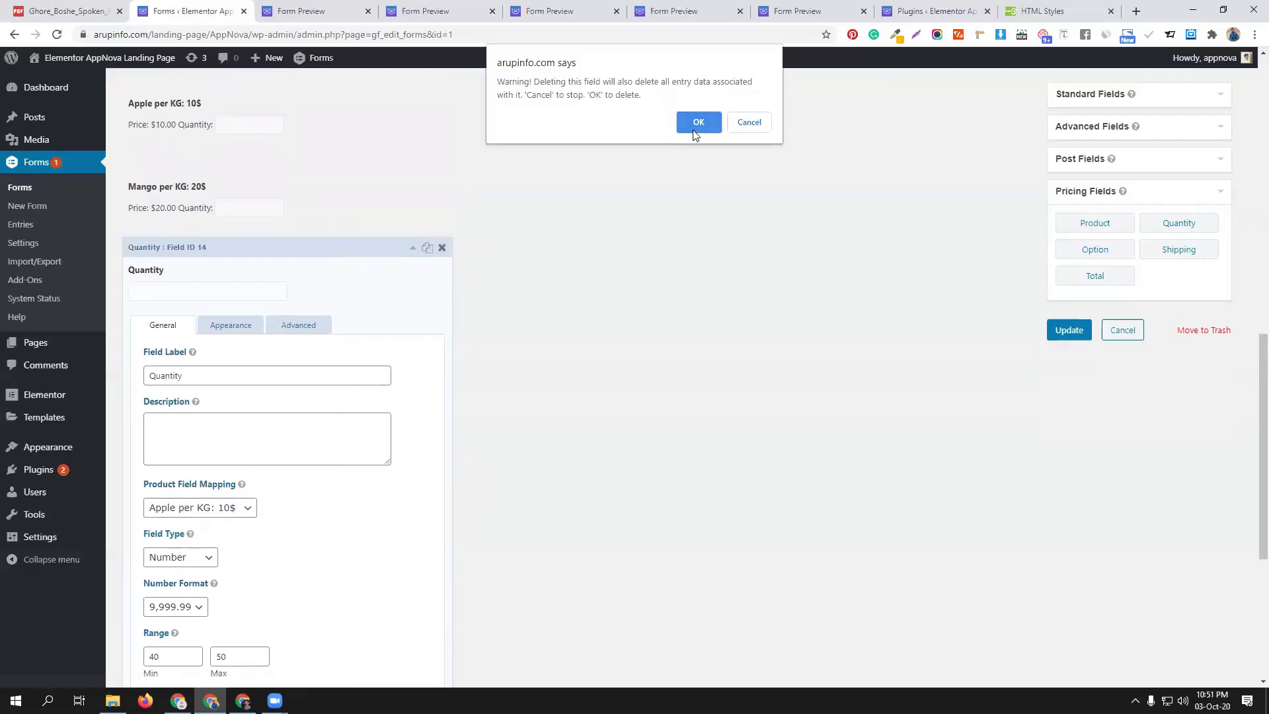
left_click(691, 125)
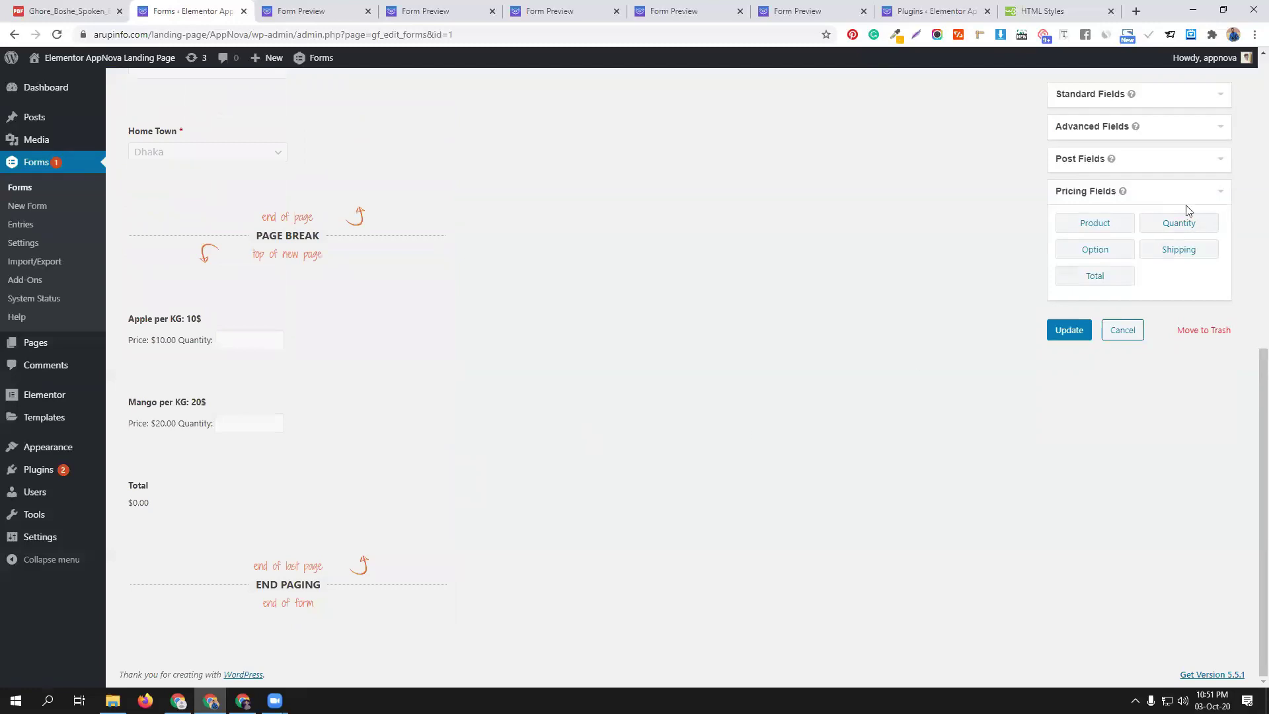
Add a Product field above Total and set its field type to Drop Down
left_click(1110, 225)
left_click_drag(256, 533, 264, 454)
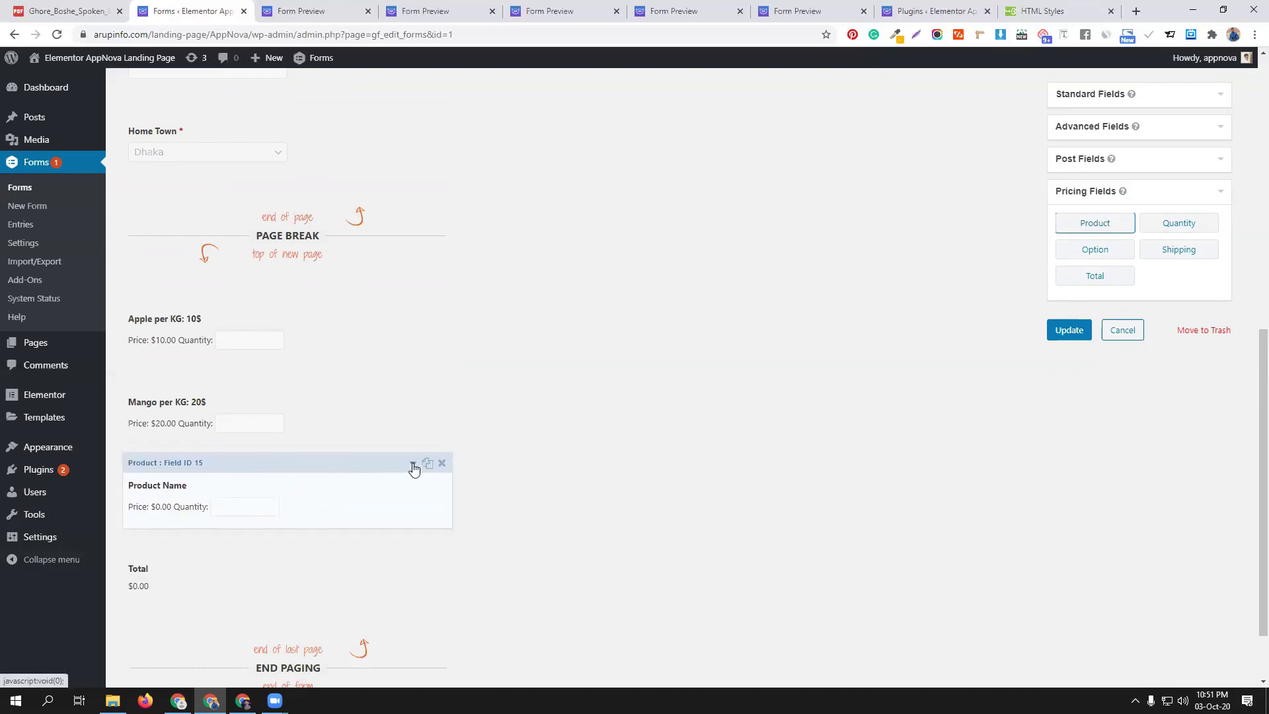
left_click(413, 466)
scroll(346, 533, "down", 3)
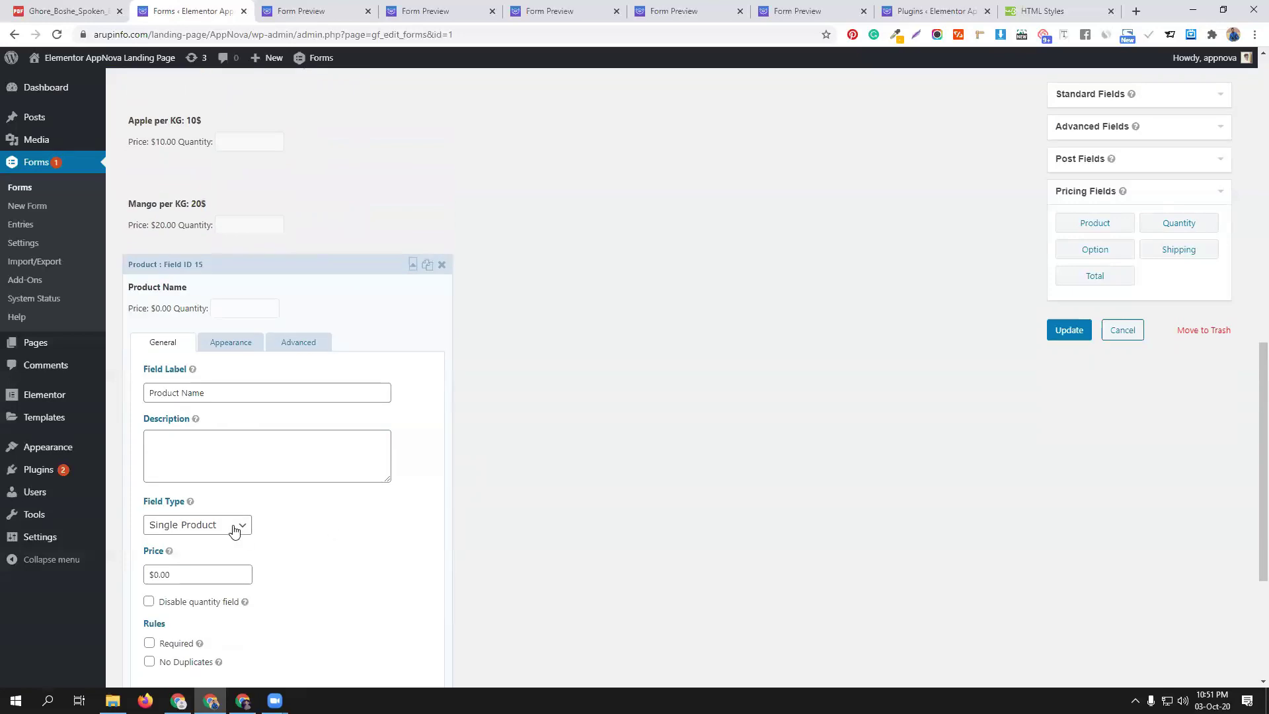
left_click(234, 526)
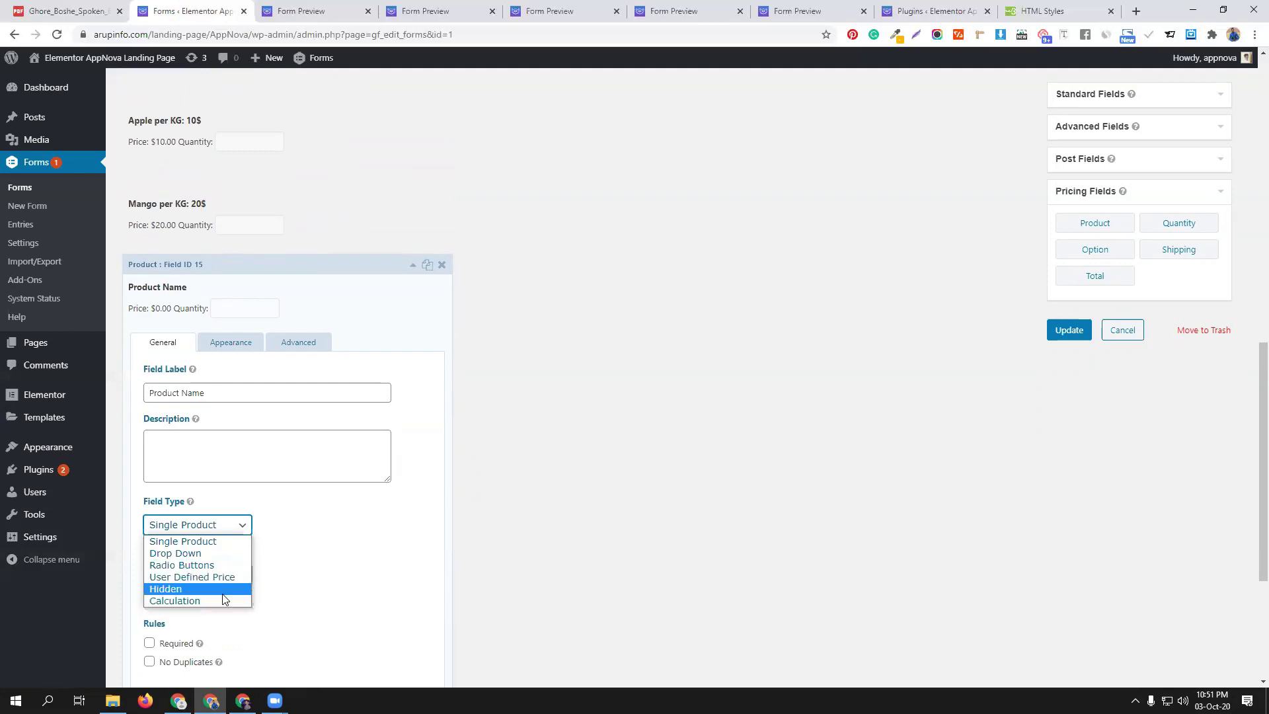
left_click(224, 557)
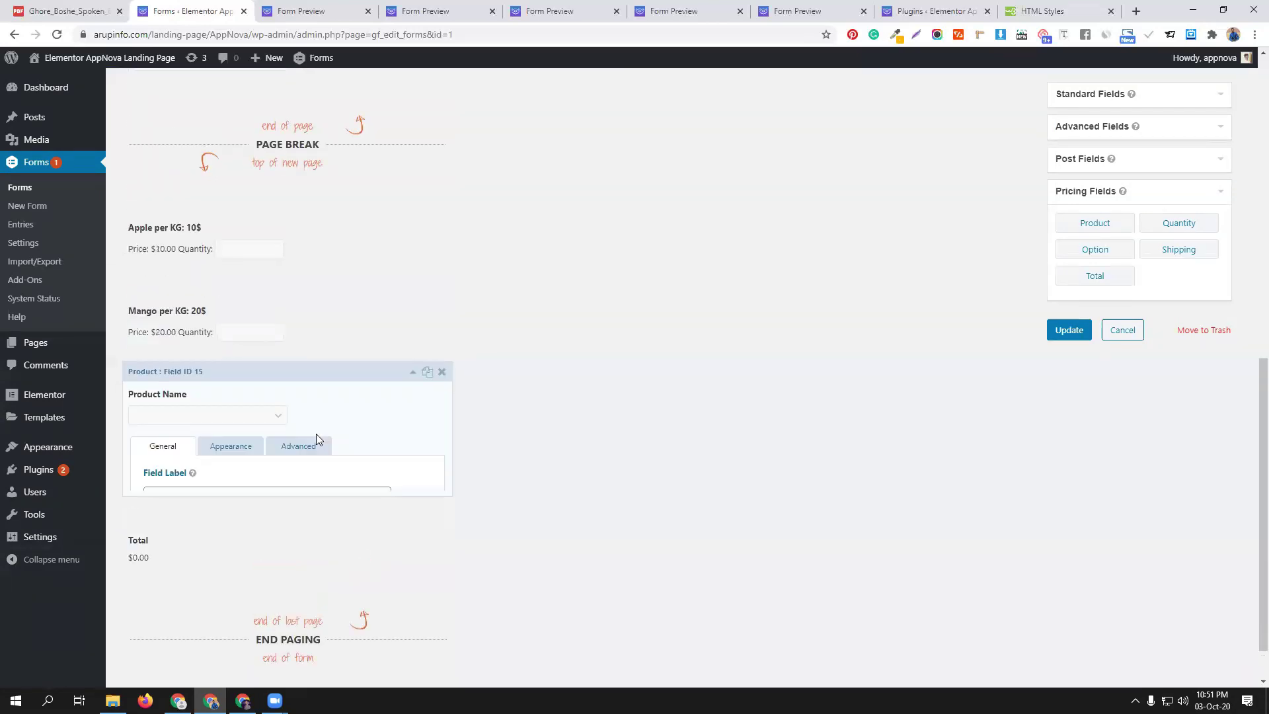
Label the drop-down product 'Orange' and enable show values for its choices
scroll(328, 439, "down", 3)
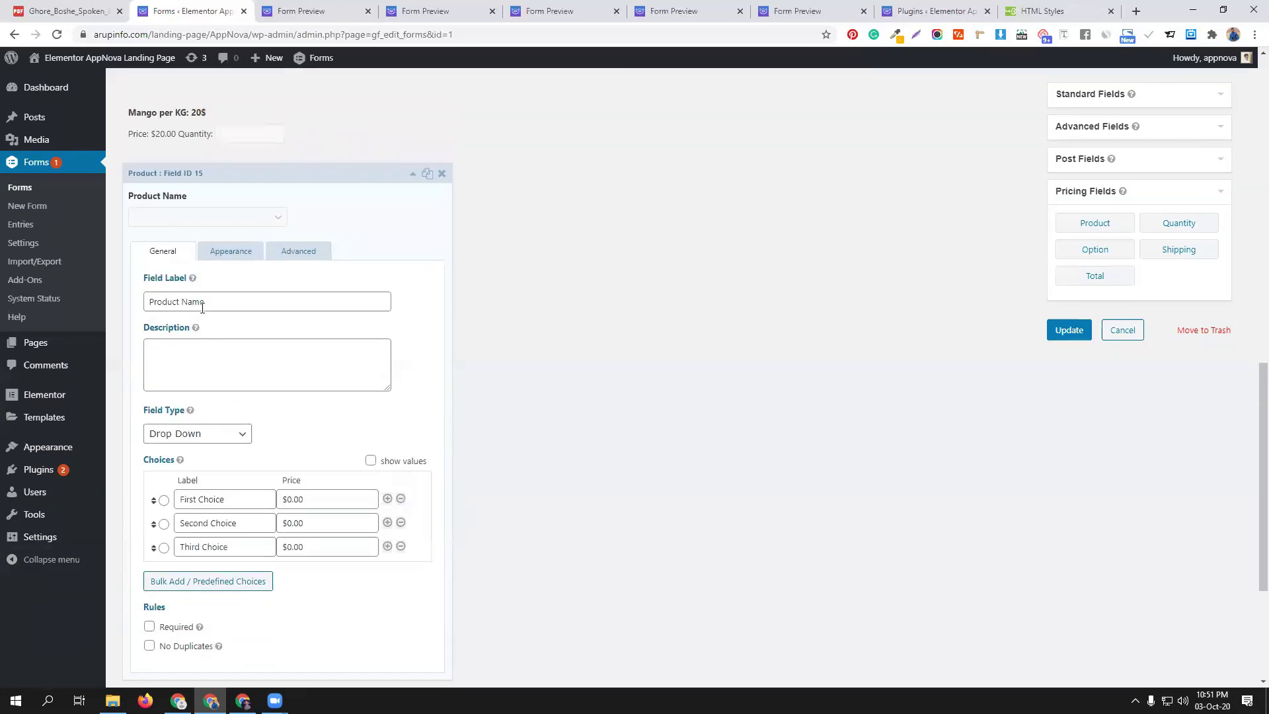
triple_click(222, 301)
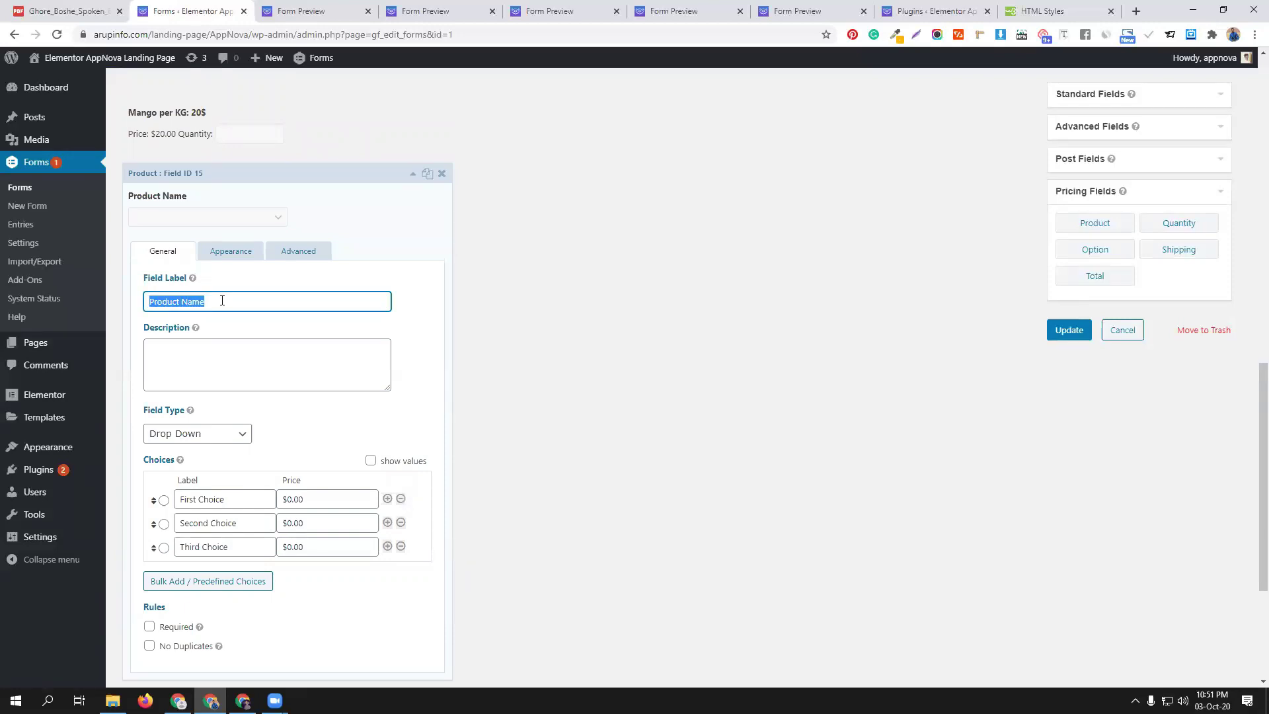
type("Orange")
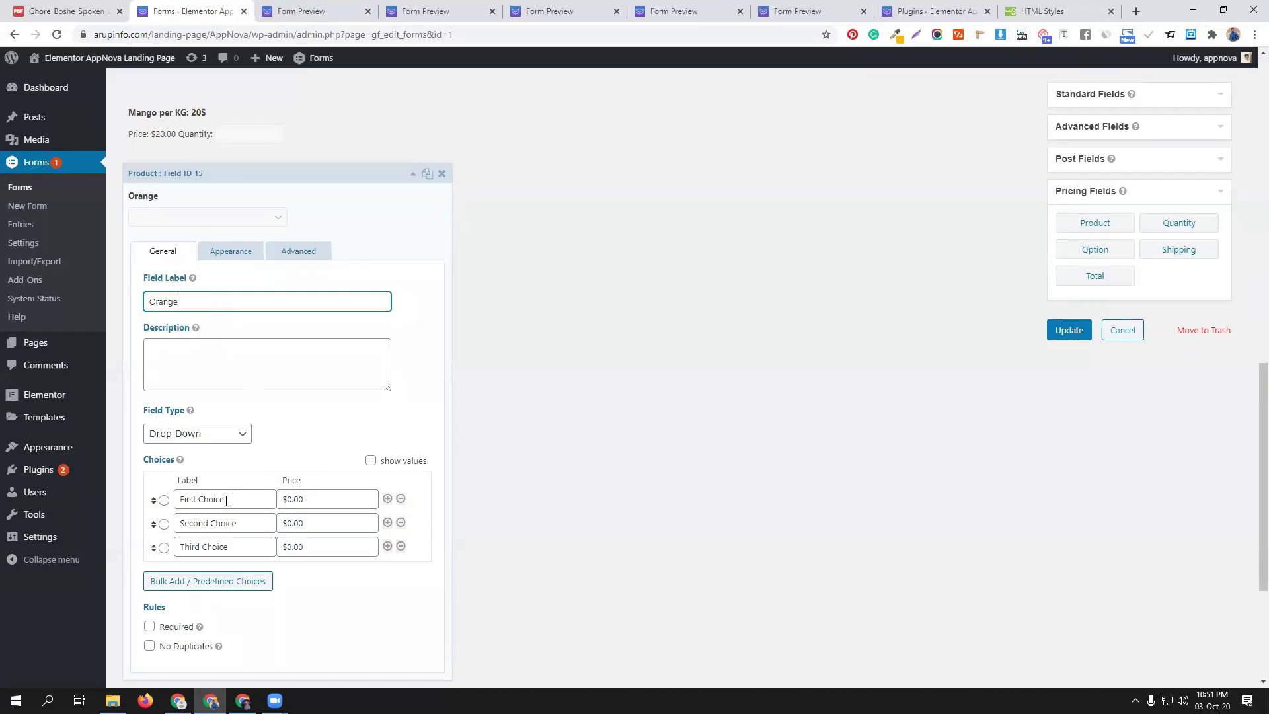
left_click(371, 461)
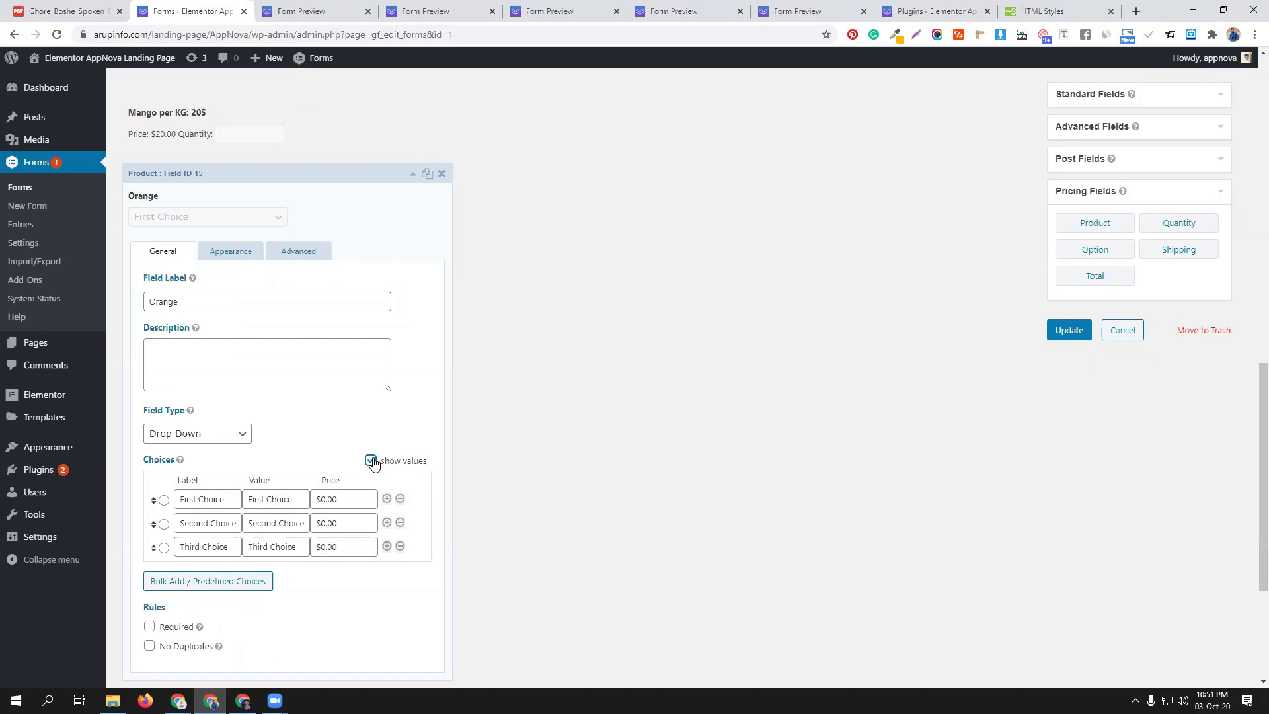
Set the first Orange choice to 1kg priced $10.00
triple_click(206, 504)
type("1")
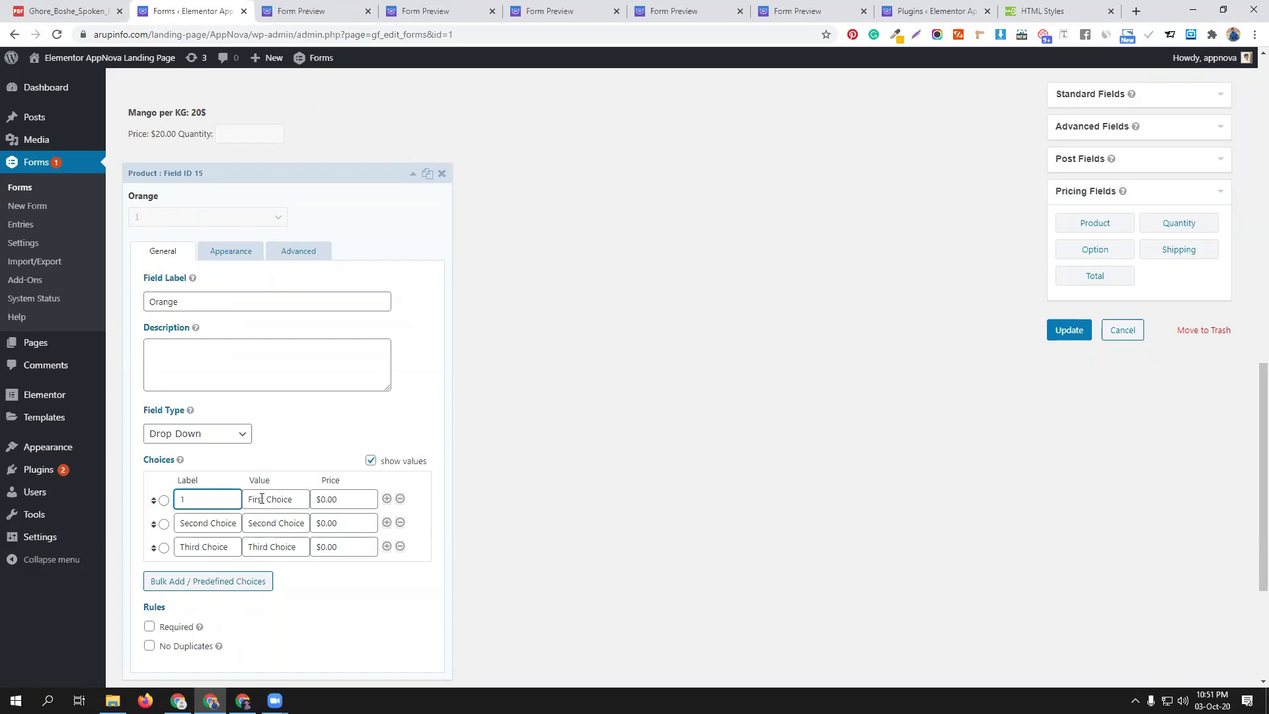
left_click(323, 499)
type("10")
Set the second choice to 2kg priced $15.00
left_click(209, 523)
triple_click(208, 523)
type("2")
key("BackSpace")
type("2kg")
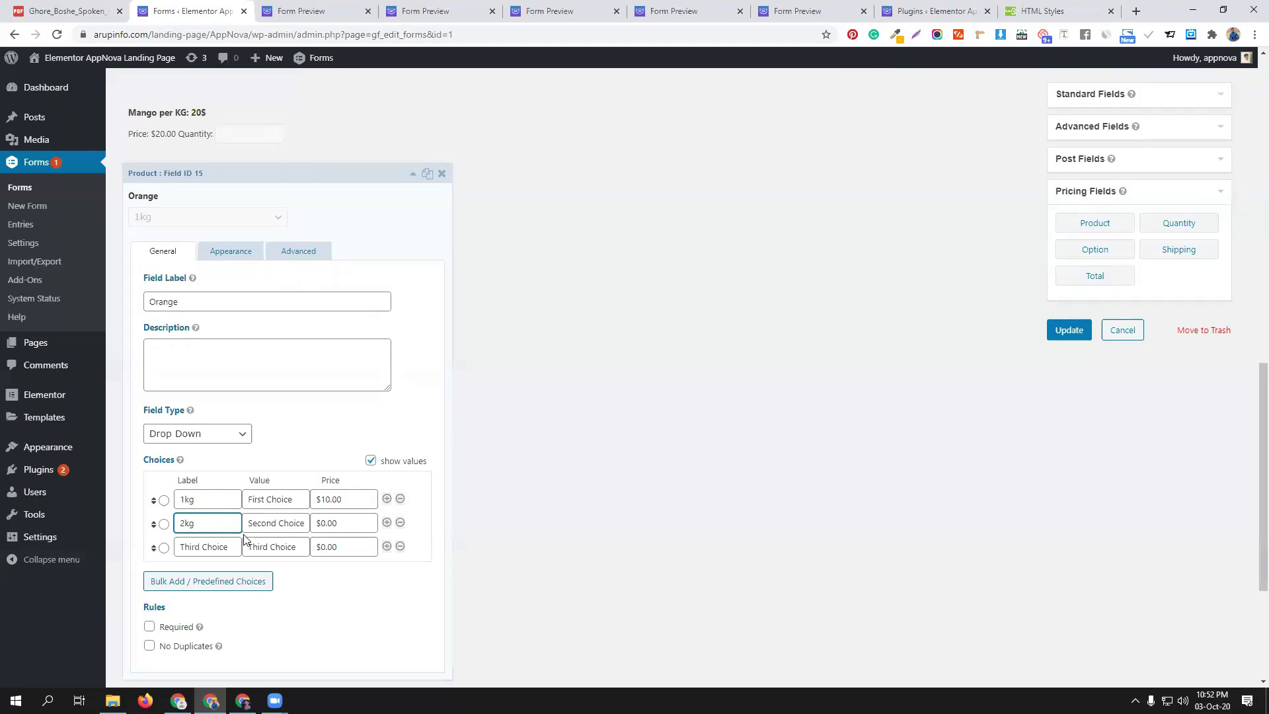
left_click_drag(318, 523, 322, 521)
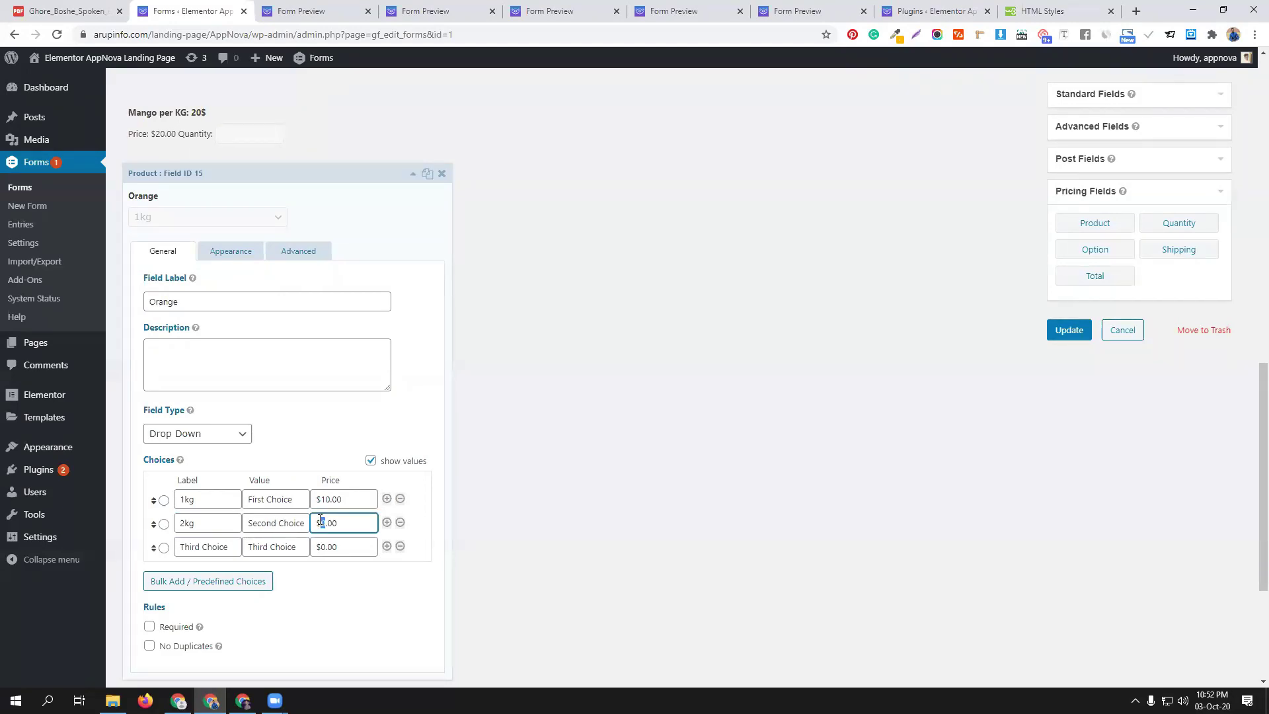
type("15")
Set the third choice to 3kg priced $20.00
left_click(202, 546)
key("ctrl+a")
type("3")
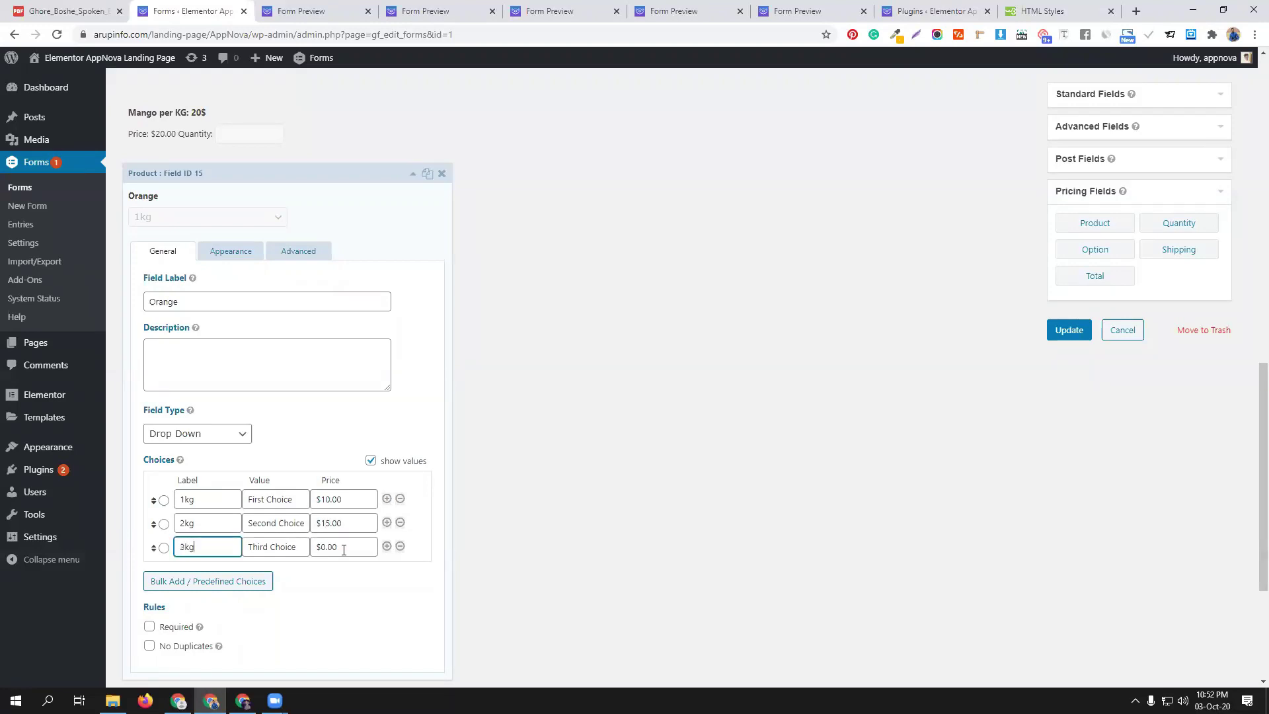
left_click(332, 548)
key("ctrl+a")
type("$20.00")
left_click(373, 174)
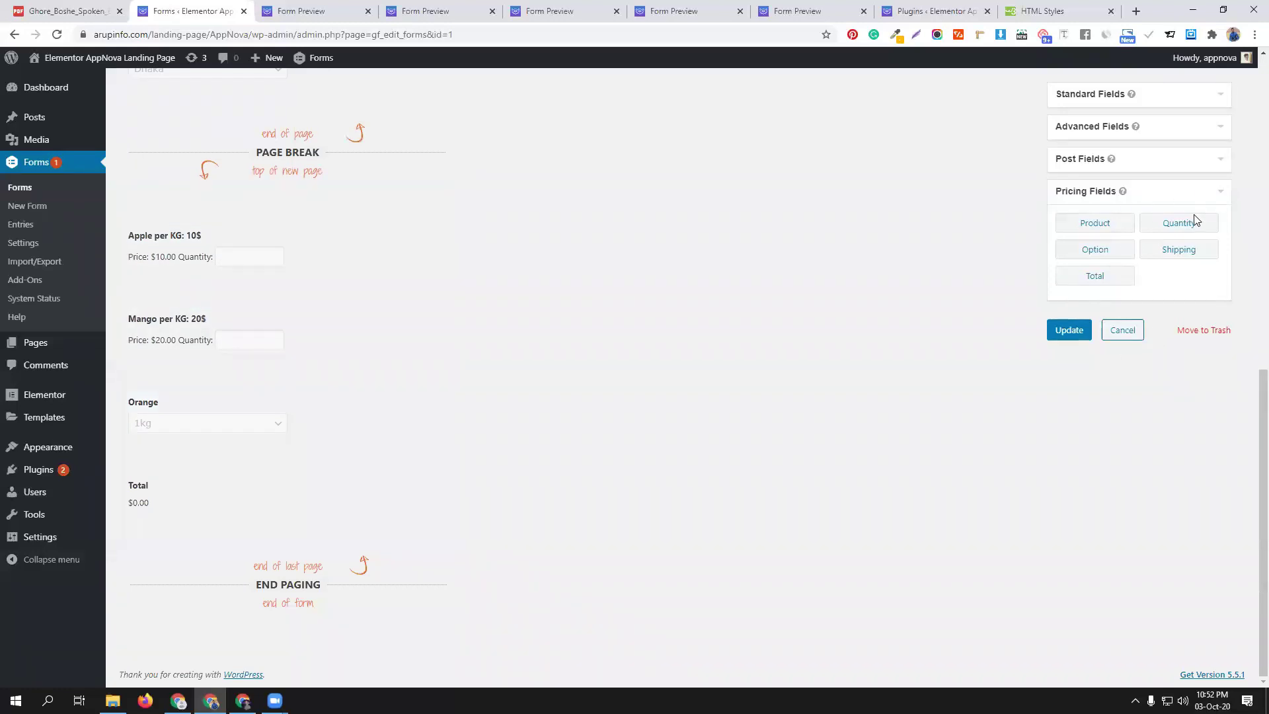
Add a Quantity field between Orange and Total, mapped to Apple per KG: 10$
left_click_drag(1185, 226, 228, 477)
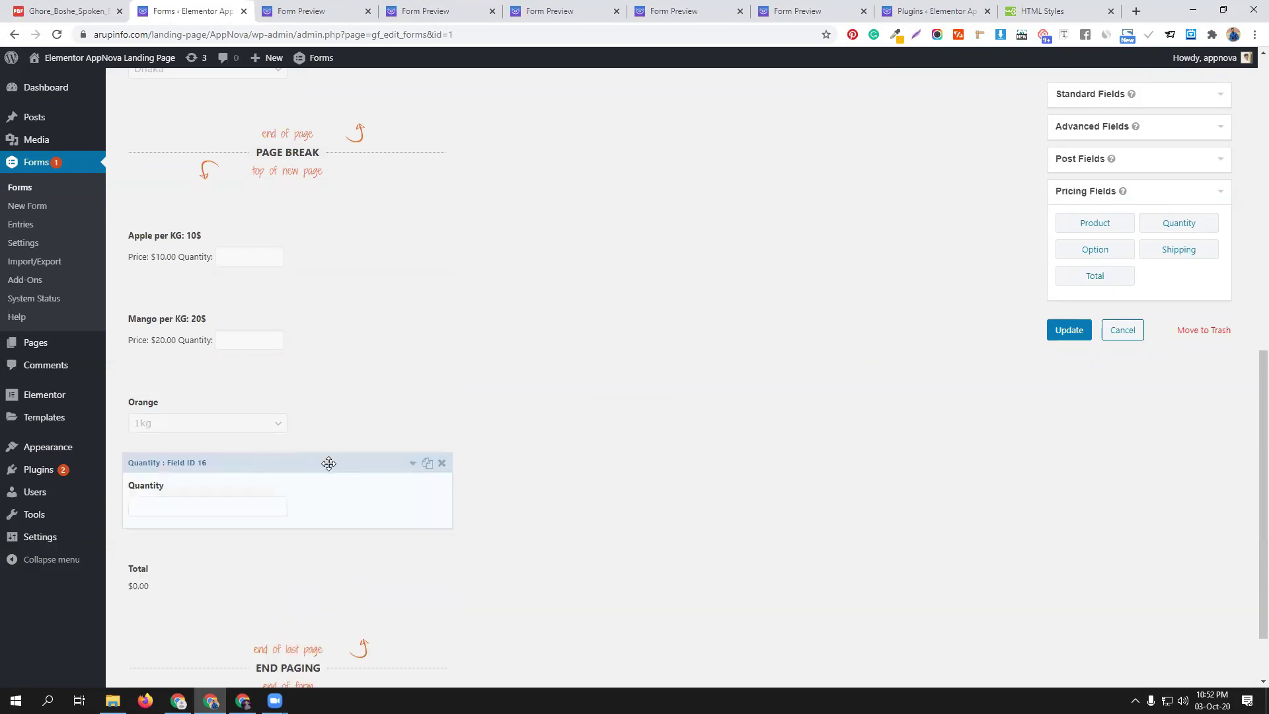
left_click(329, 462)
scroll(245, 437, "down", 4)
left_click(223, 458)
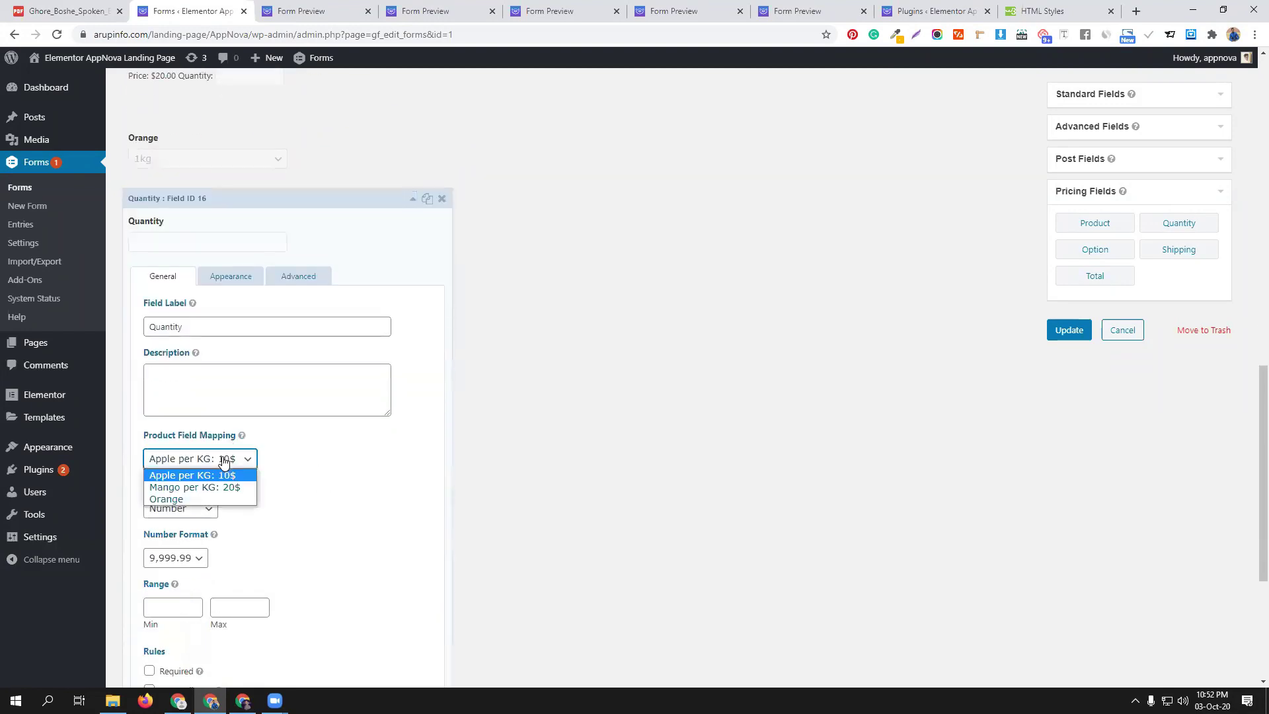
left_click(225, 475)
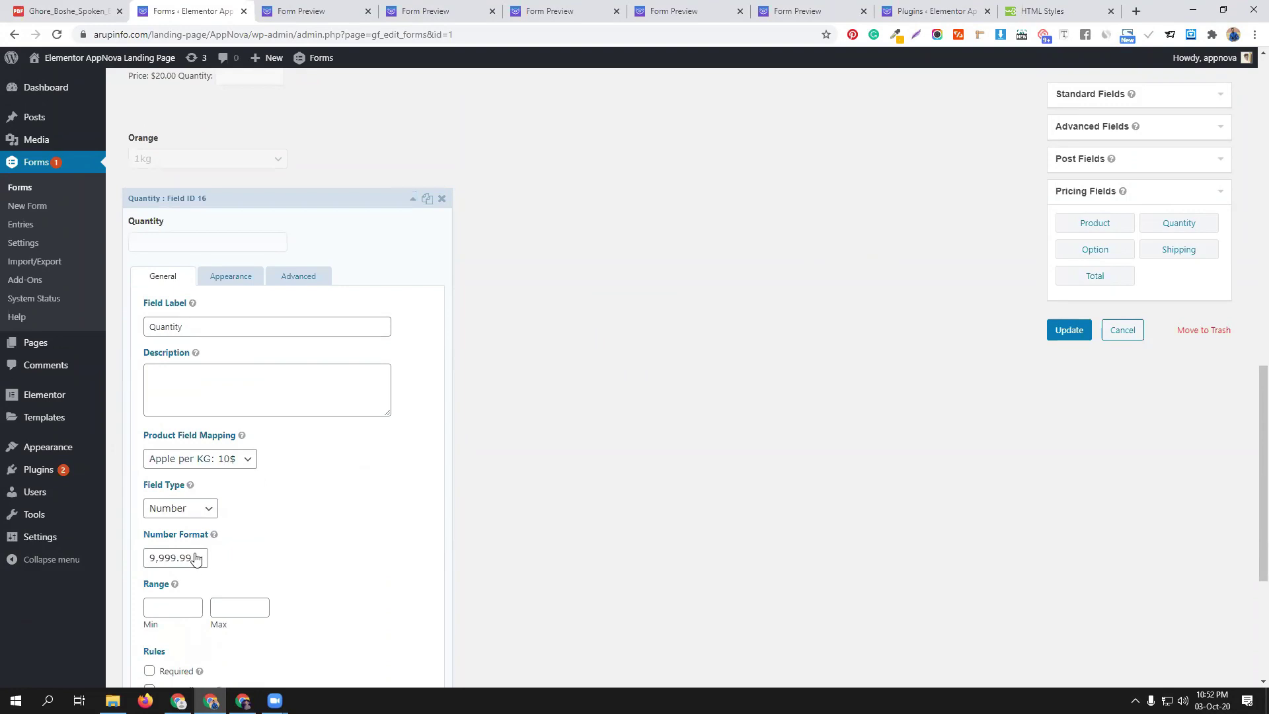
Limit the Quantity range to 40–50 and update the cmbd70 form
left_click(182, 607)
left_click(177, 634)
left_click(234, 608)
type("50")
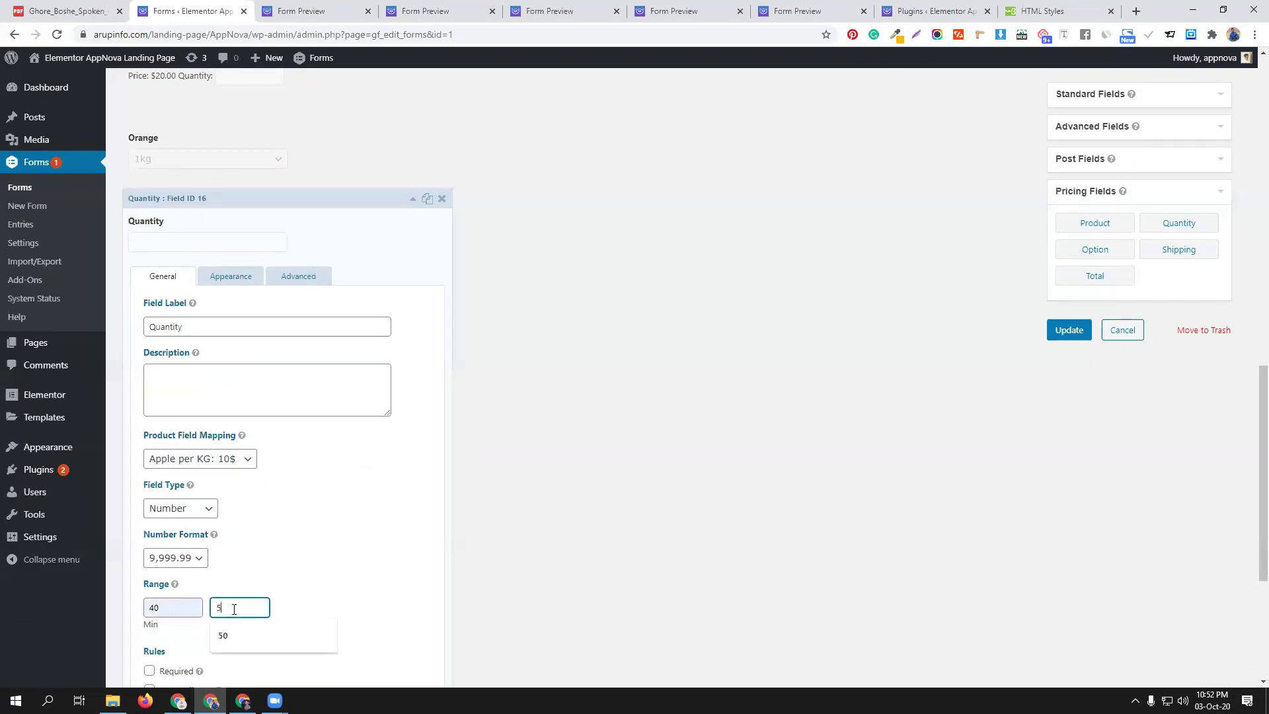
left_click(364, 581)
scroll(350, 545, "down", 2)
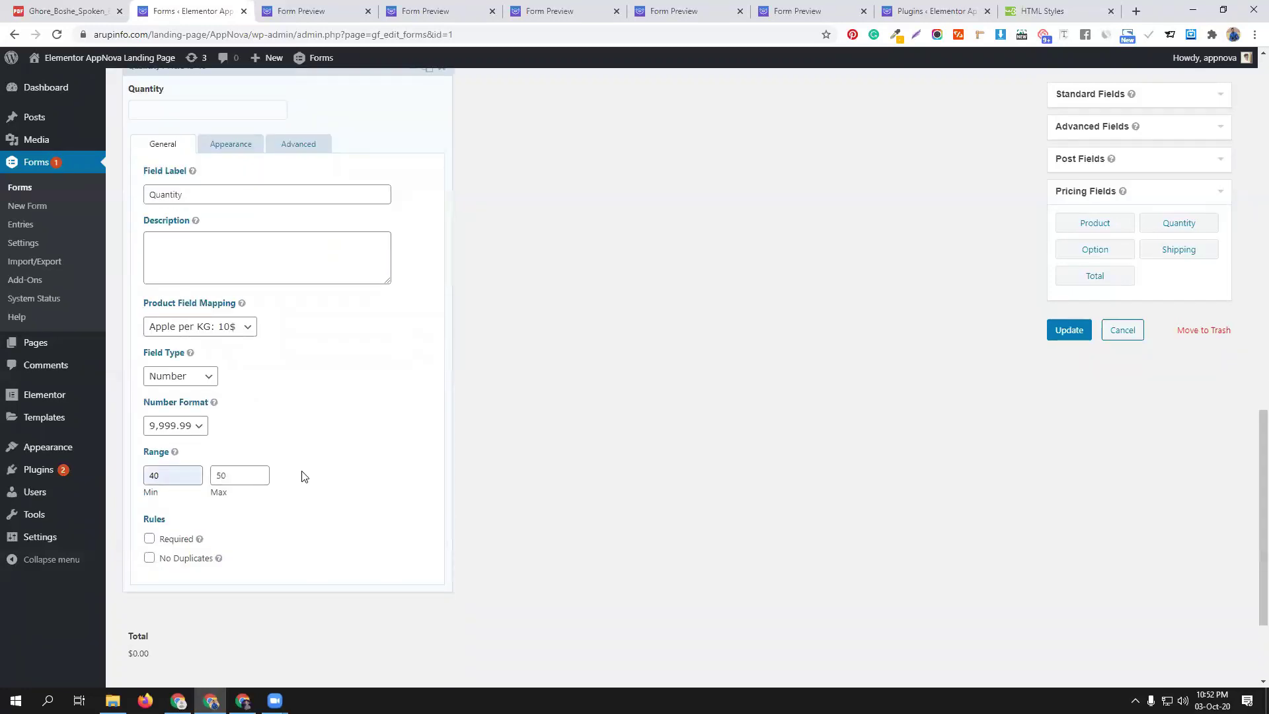
left_click(1068, 330)
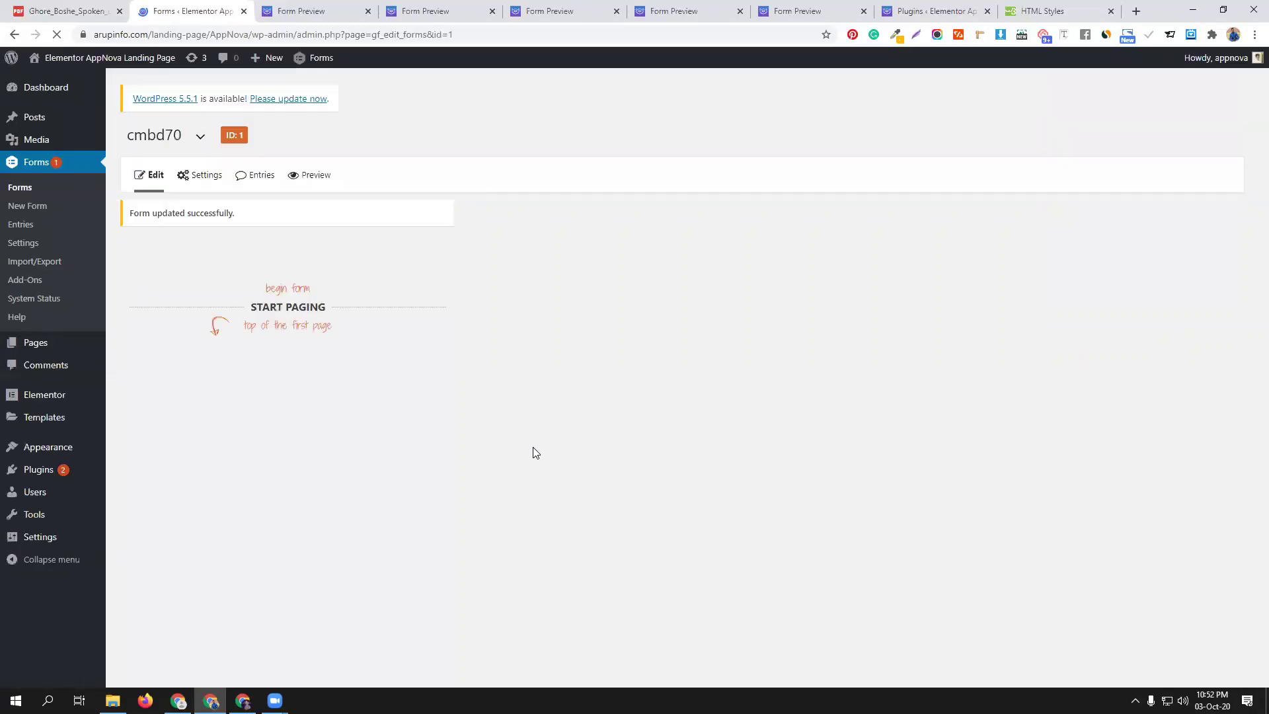
Open a fresh preview, close older previews, and fill first and last name from suggestions
left_click(315, 176)
left_click(442, 12)
left_click(443, 12)
left_click(158, 296)
left_click(124, 334)
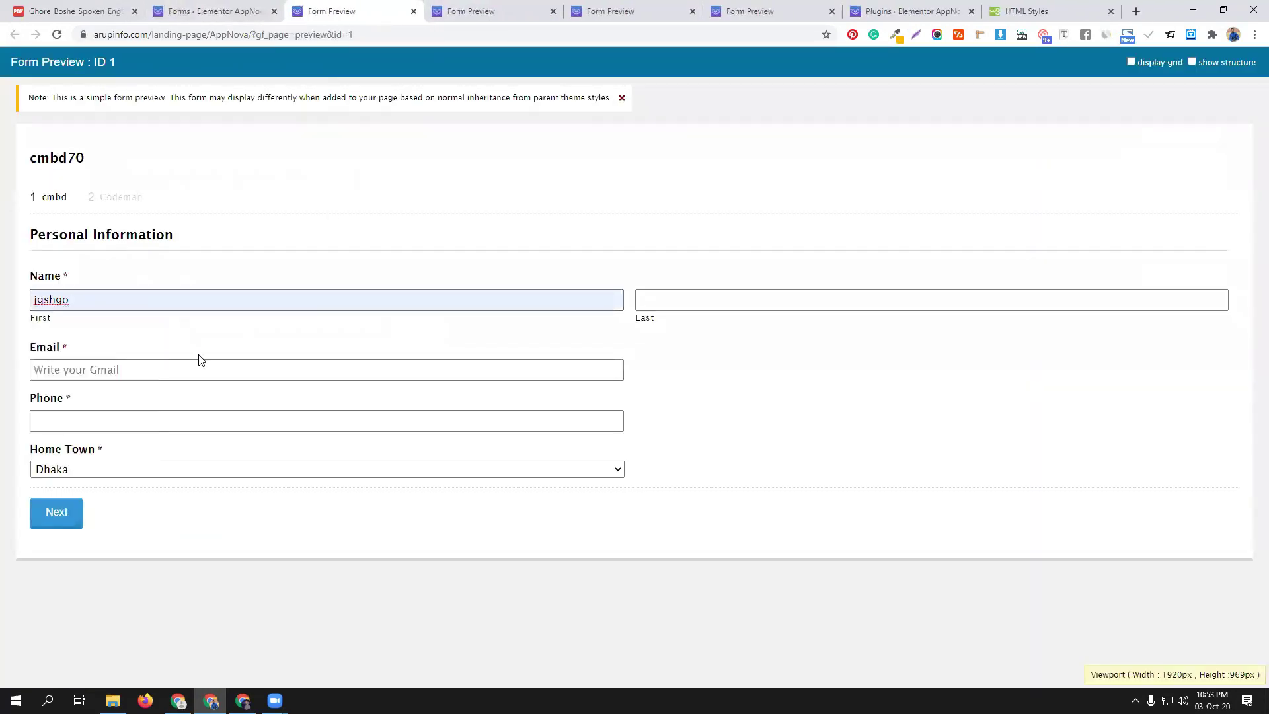
left_click(652, 301)
left_click(661, 328)
Fill email, phone and home town from saved entries and go to page two
left_click(221, 372)
left_click(165, 406)
left_click(123, 370)
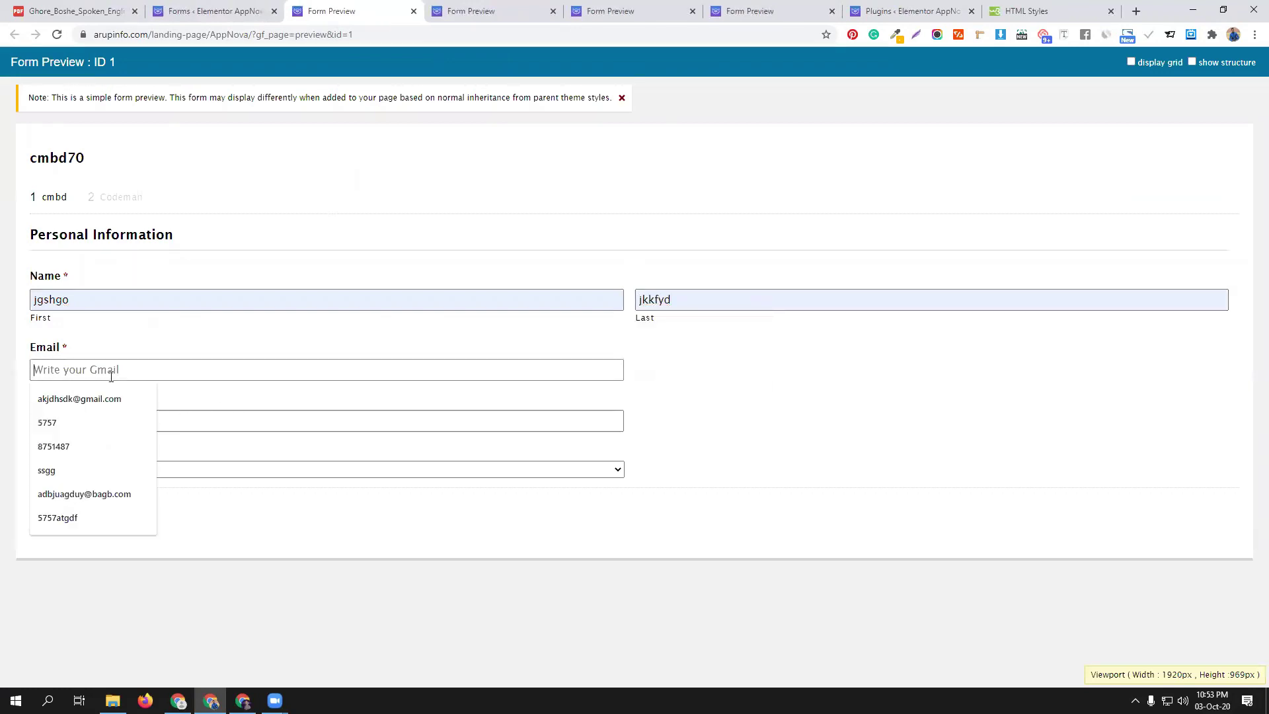
left_click(73, 398)
left_click(93, 416)
left_click(72, 450)
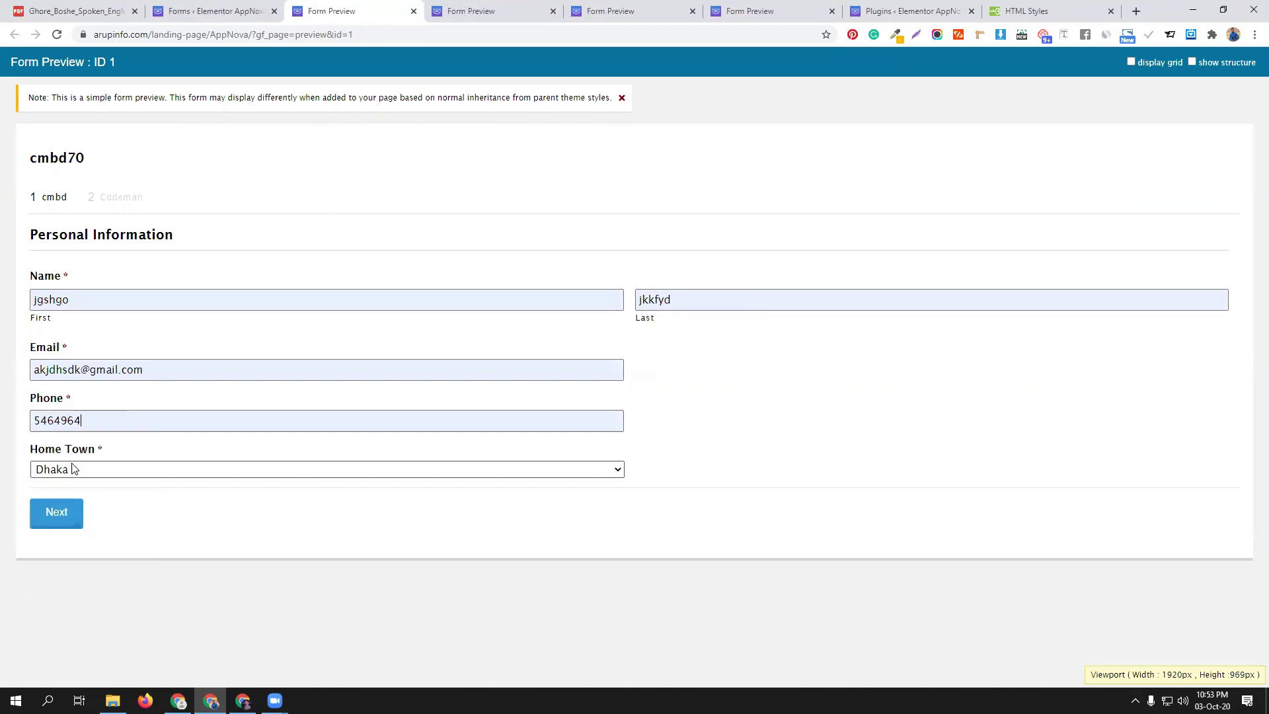
left_click(49, 515)
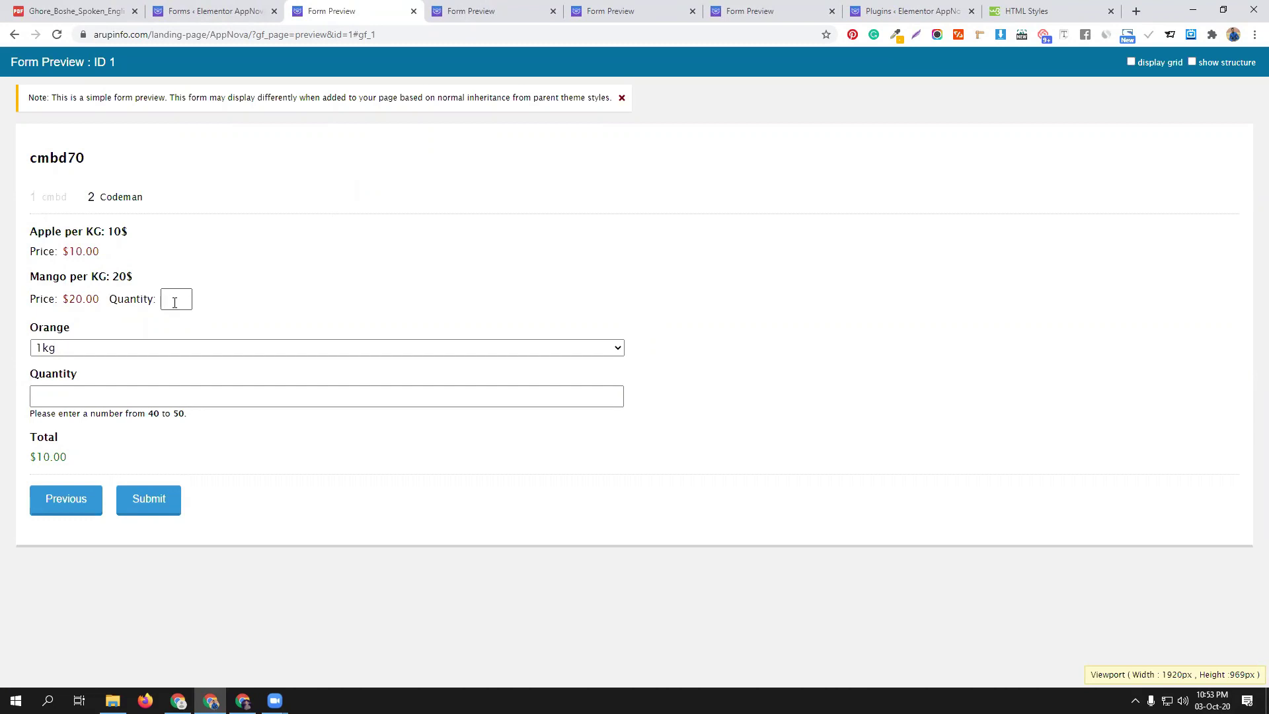
Order 1 mango and choose 2kg in the Orange drop-down
type("1")
left_click(176, 346)
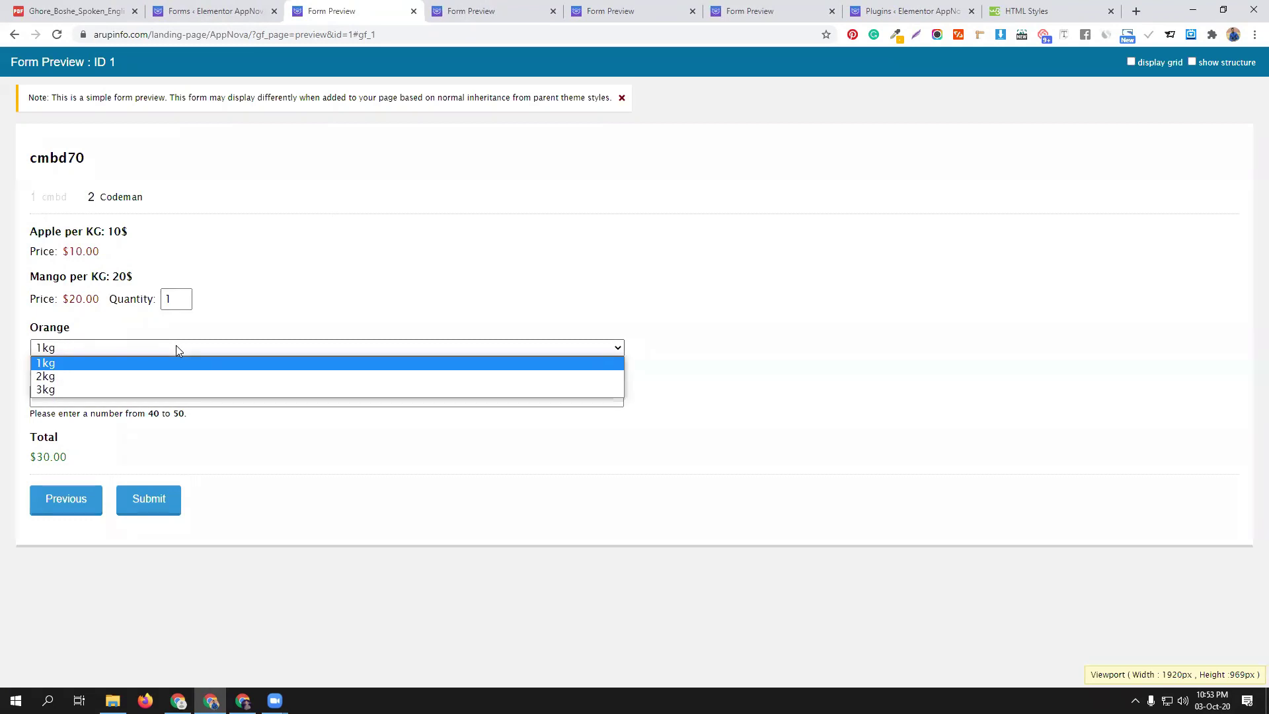
left_click(198, 363)
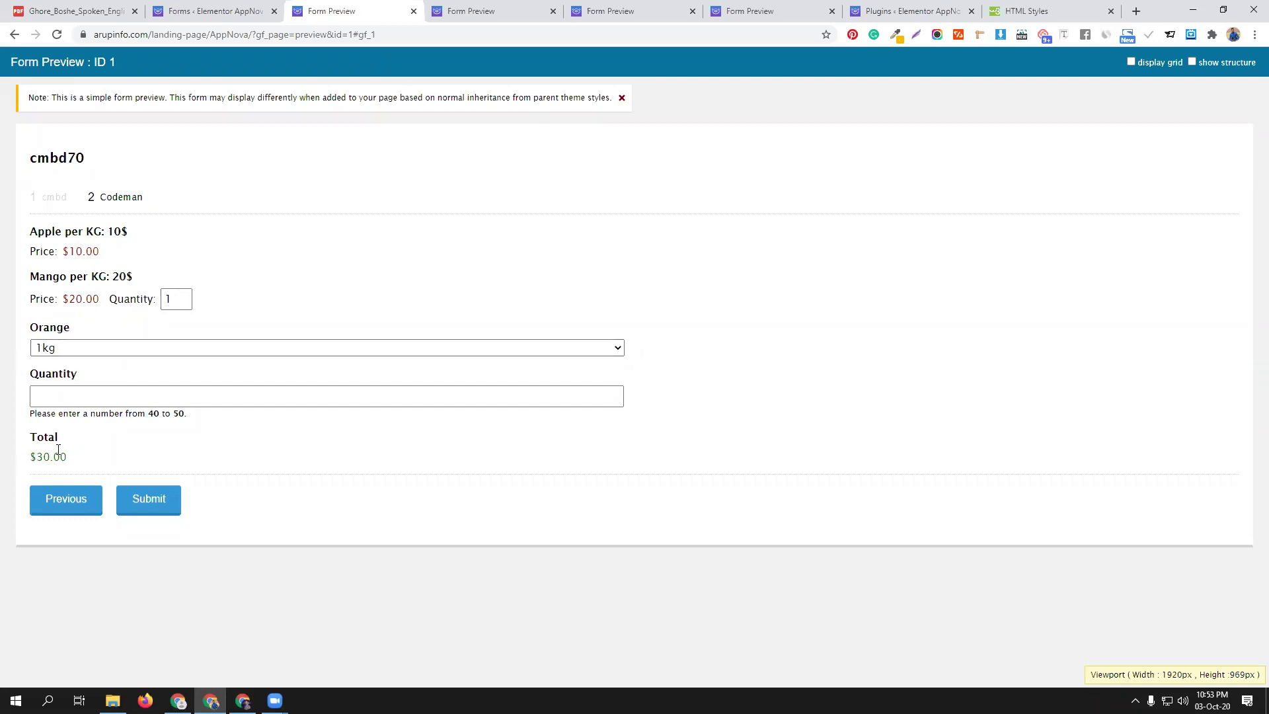
left_click(96, 350)
left_click(96, 376)
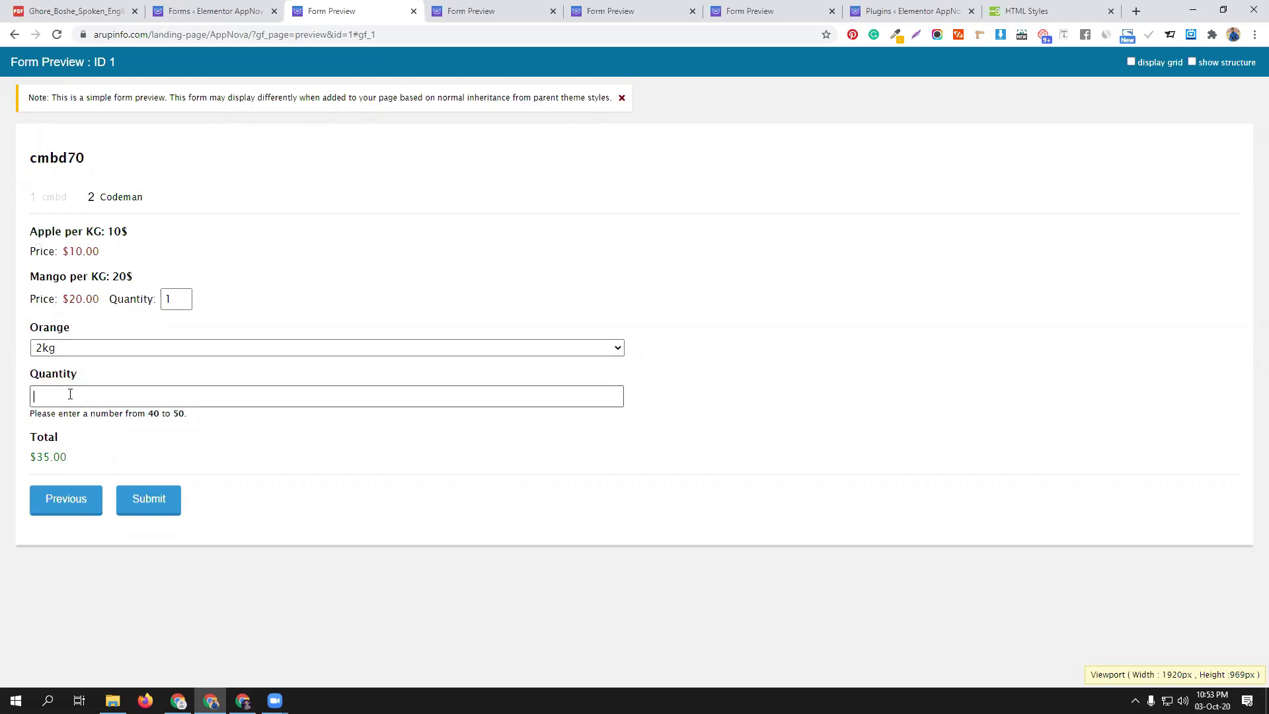
left_click(215, 9)
left_click(393, 15)
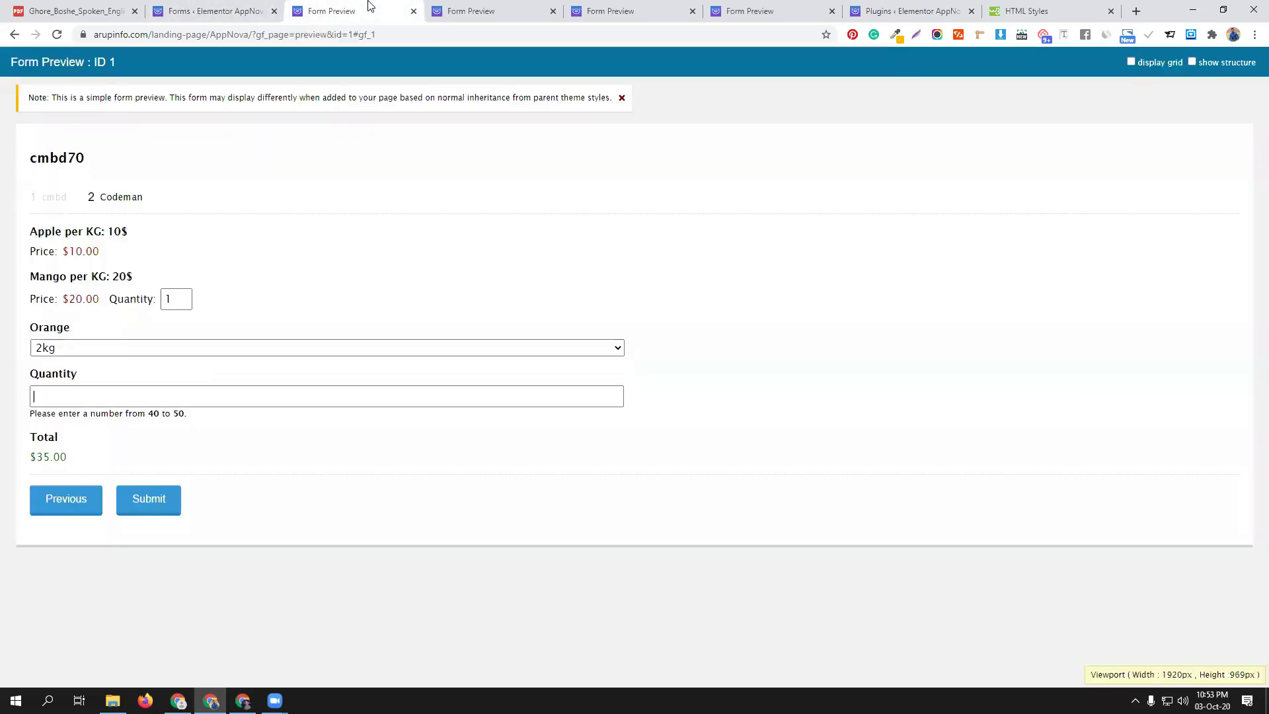
Enter 50 in Quantity, then change it to 30, bringing the total to $335.00
left_click(80, 397)
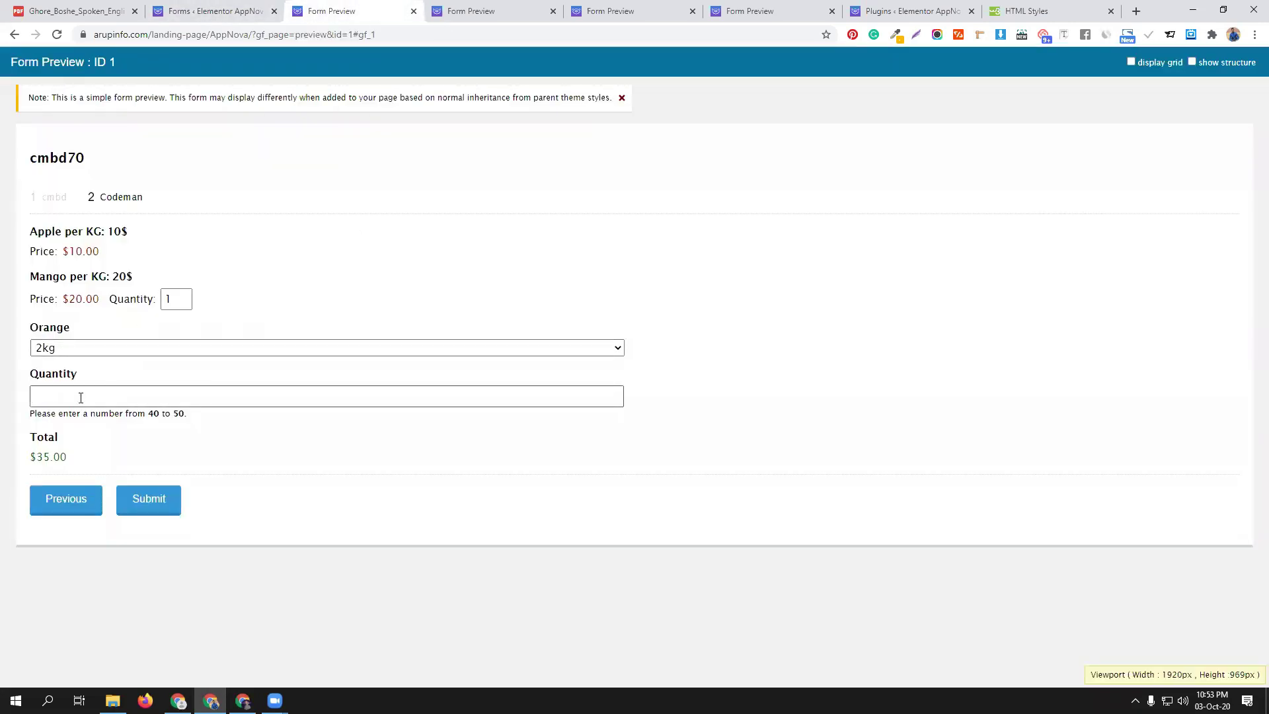
type("50")
left_click(250, 449)
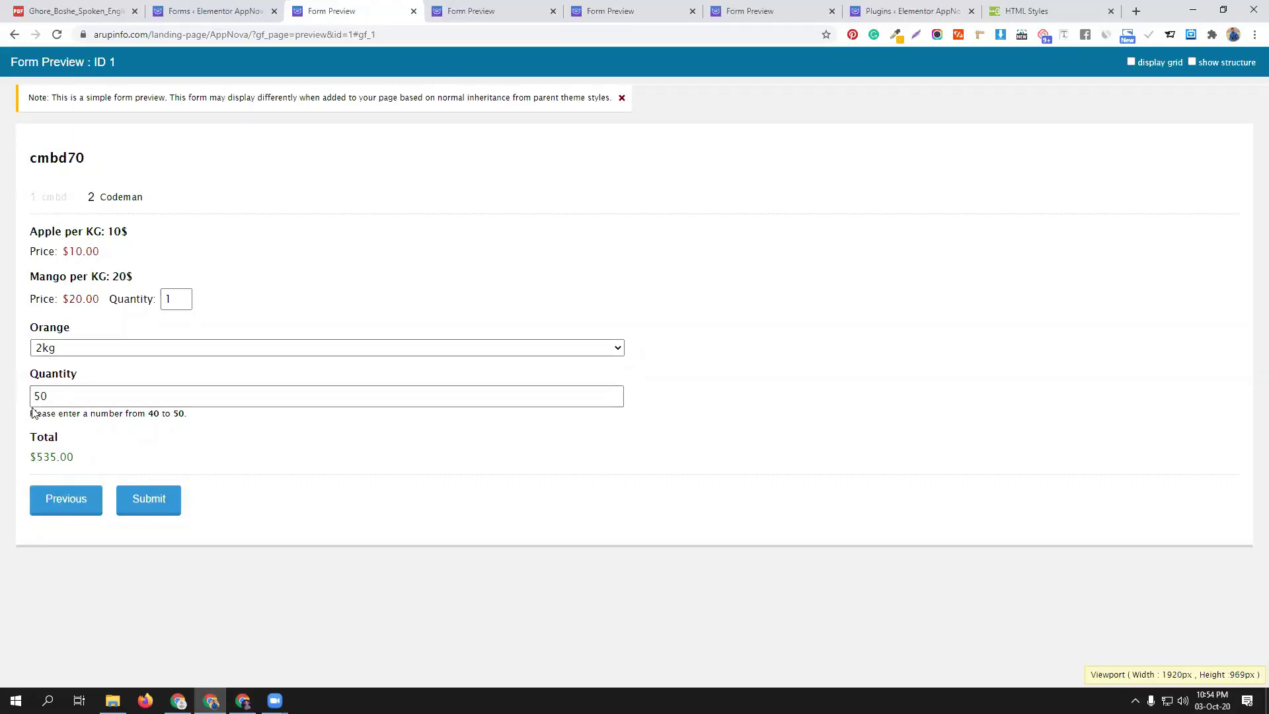
left_click_drag(51, 395, 27, 397)
type("30")
Fix the rejected Quantity from 30 to 40 and resubmit, getting a $435.00 order summary
left_click(155, 502)
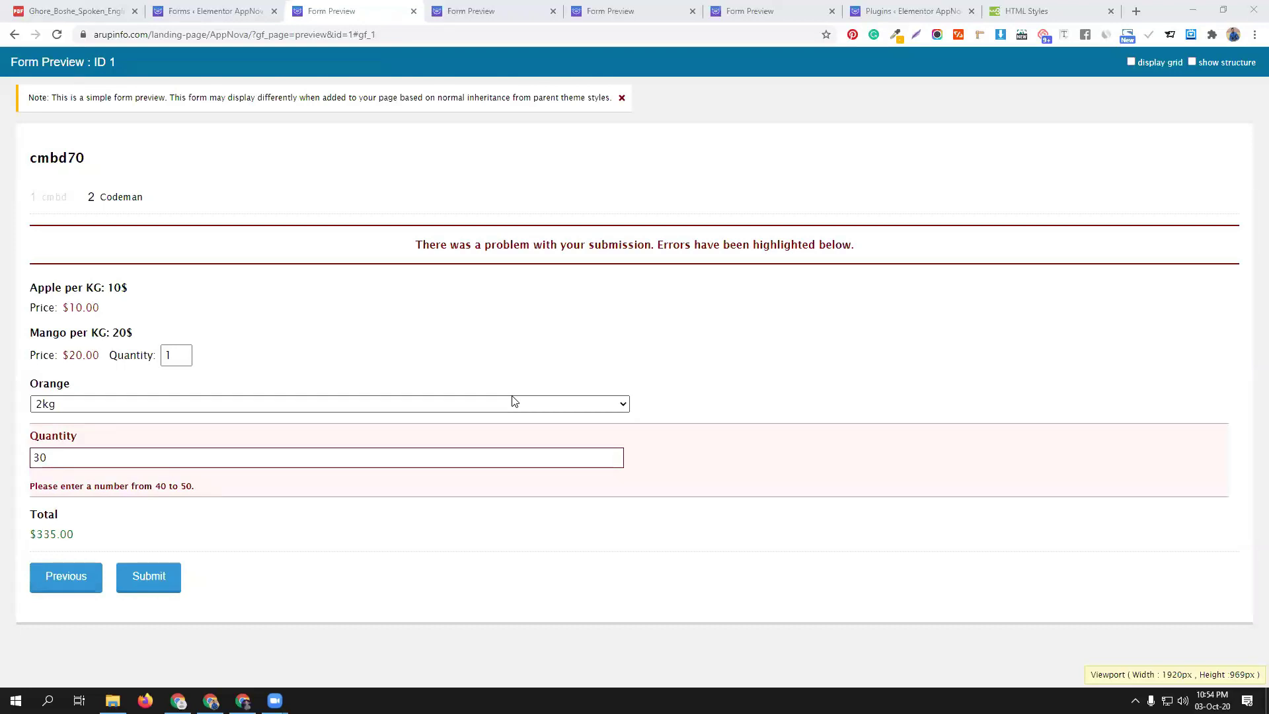
double_click(75, 461)
type("40")
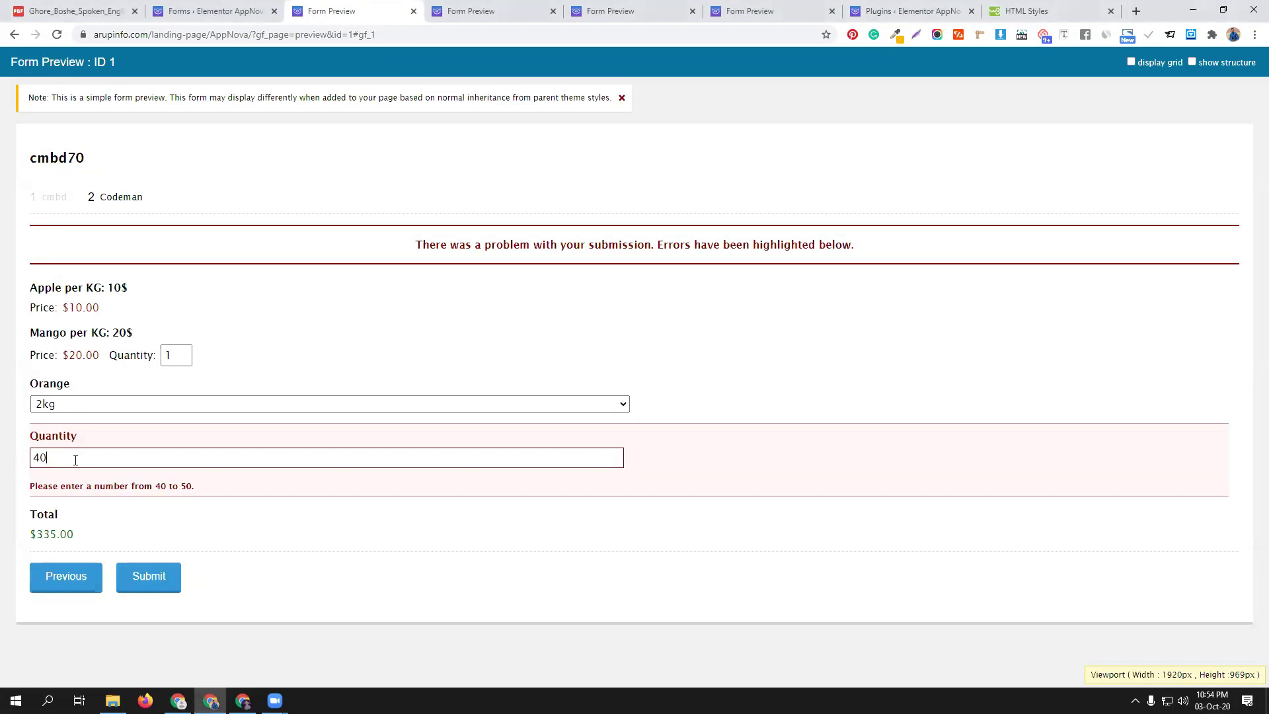
left_click(157, 579)
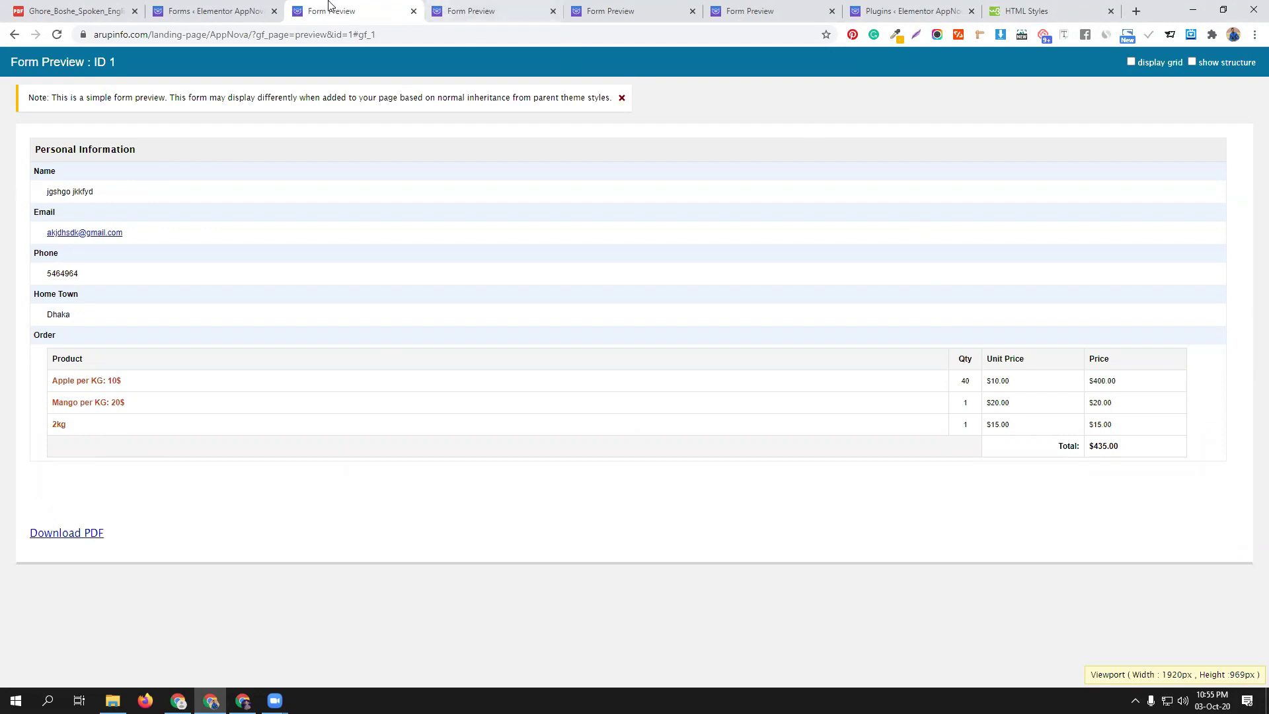
left_click(214, 11)
Move the Quantity field up so it sits directly below Apple per KG: 10$
scroll(325, 601, "down", 8)
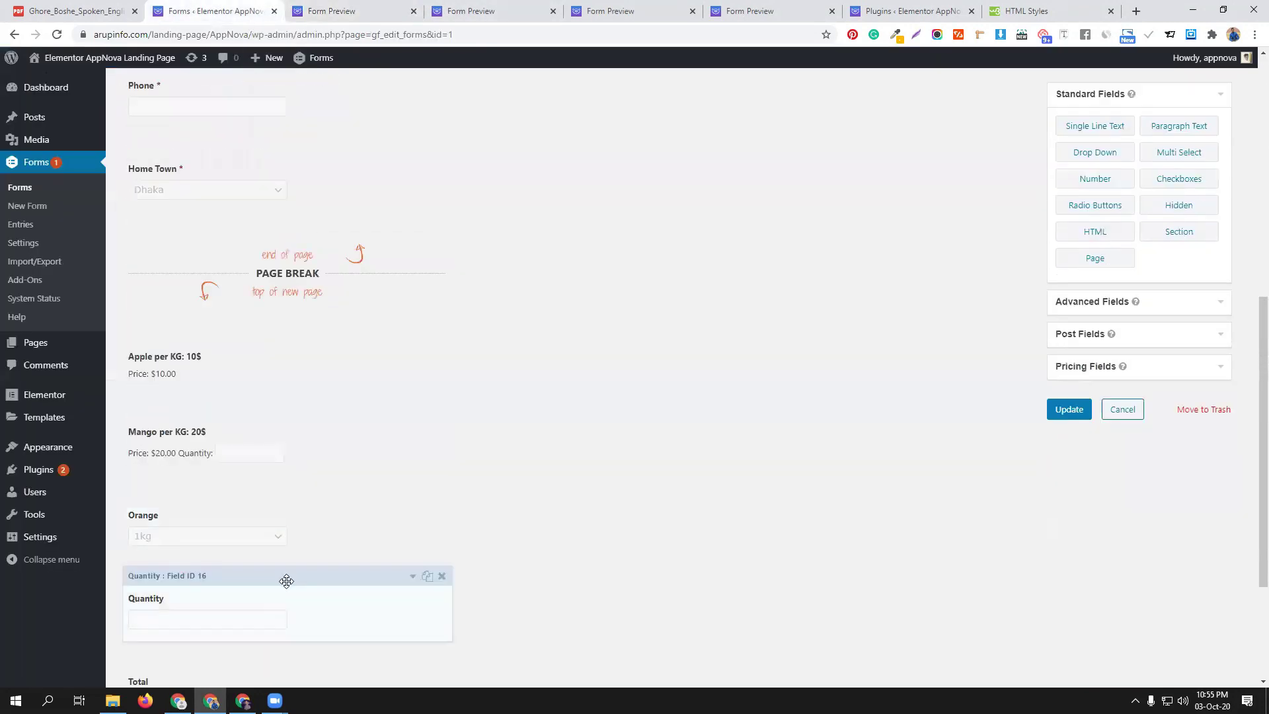
scroll(287, 578, "down", 3)
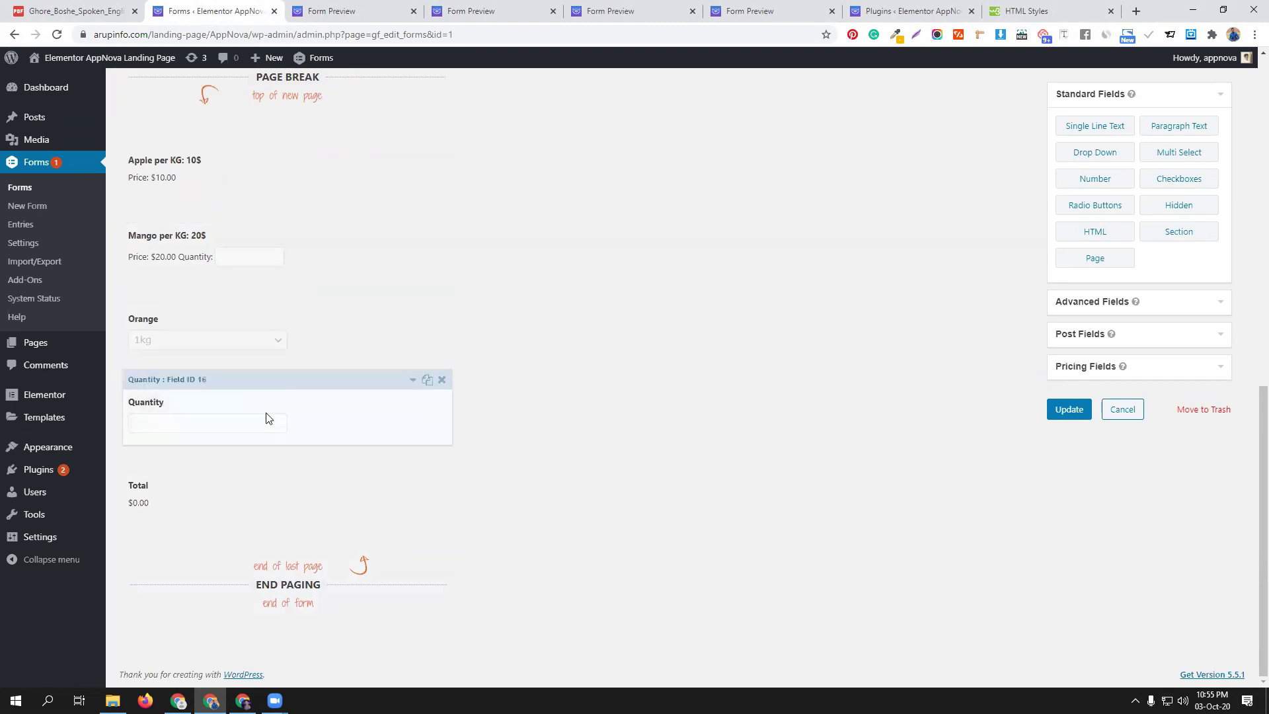
left_click_drag(348, 377, 348, 282)
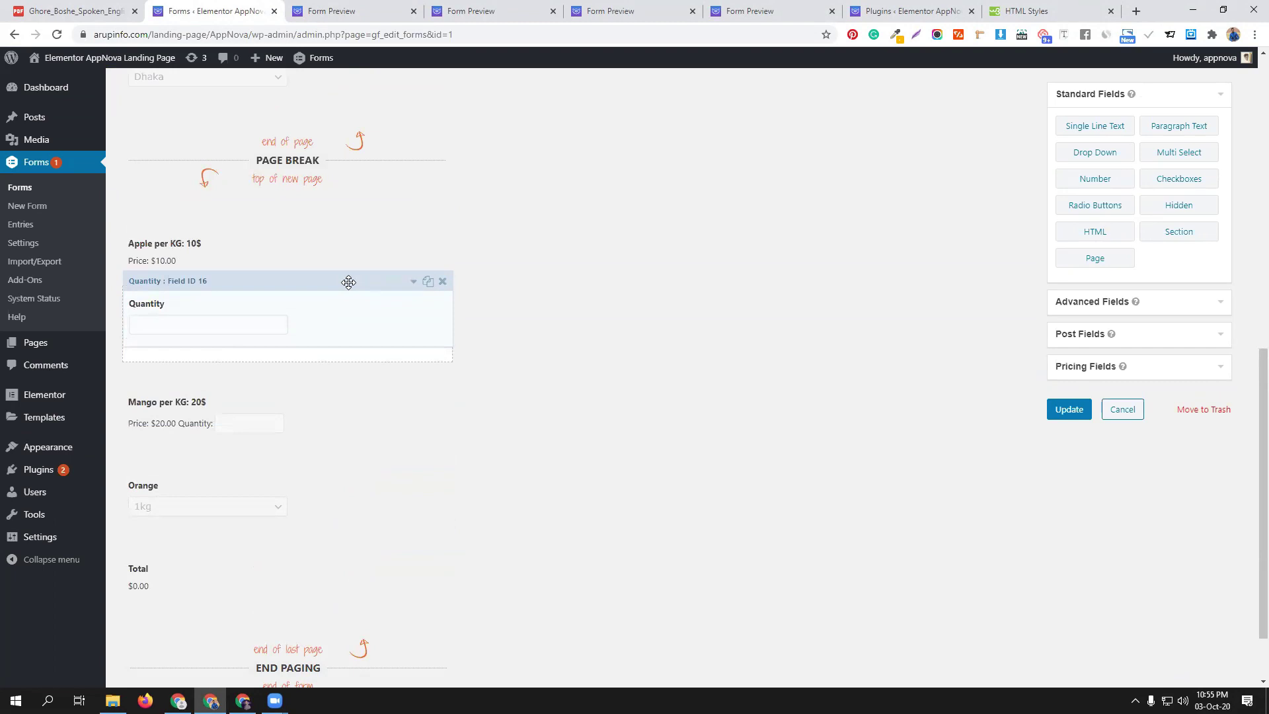
left_click_drag(348, 283, 349, 285)
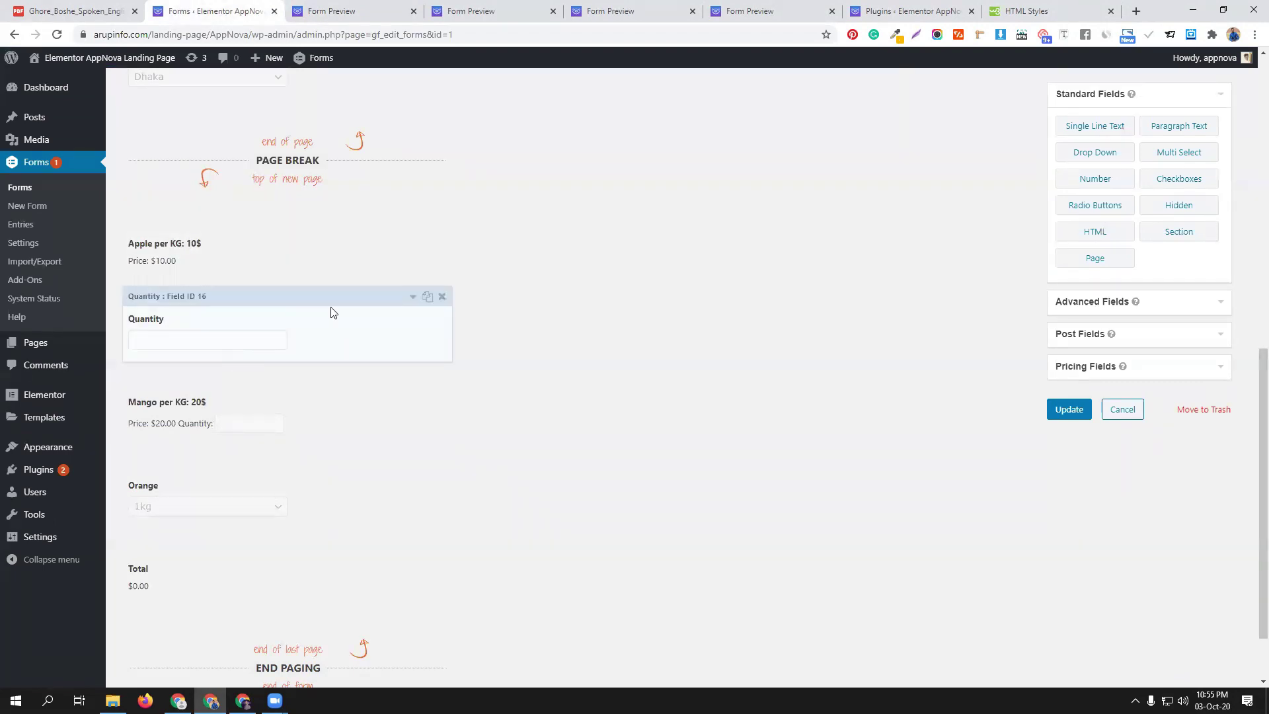
Review the Quantity field's settings, check the order in preview, and return to the form editor
left_click(413, 299)
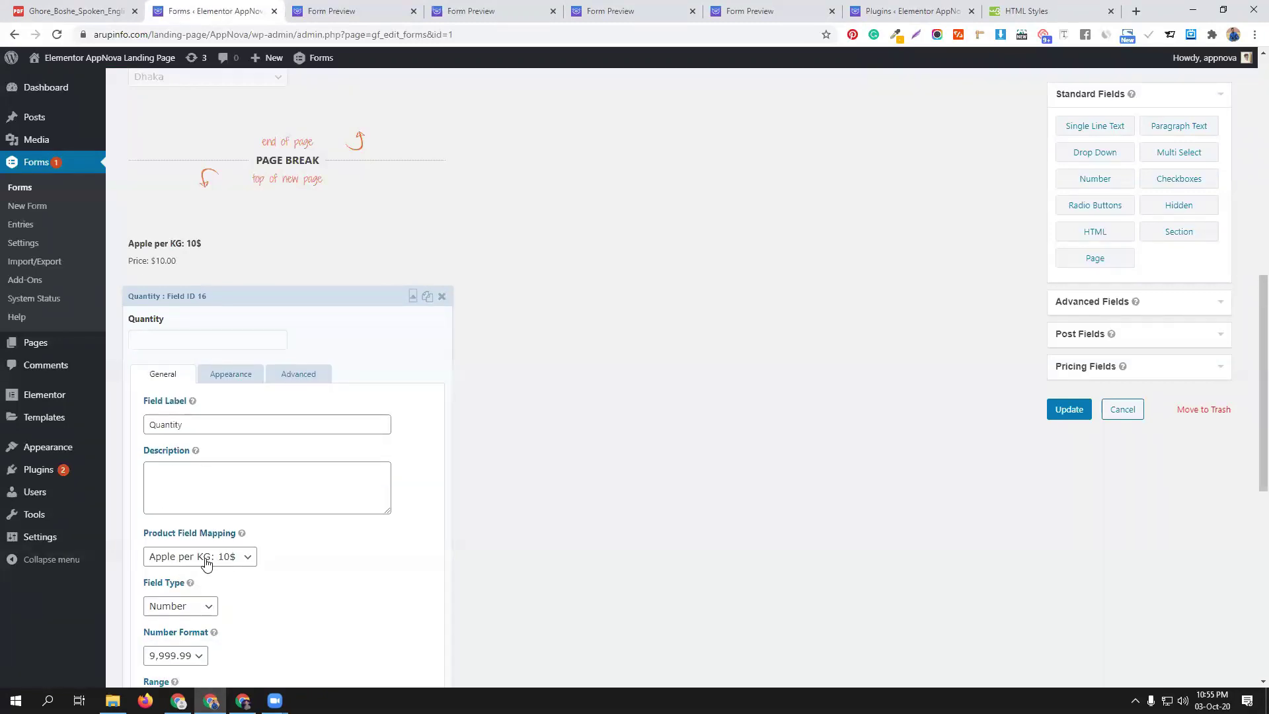
scroll(346, 529, "down", 4)
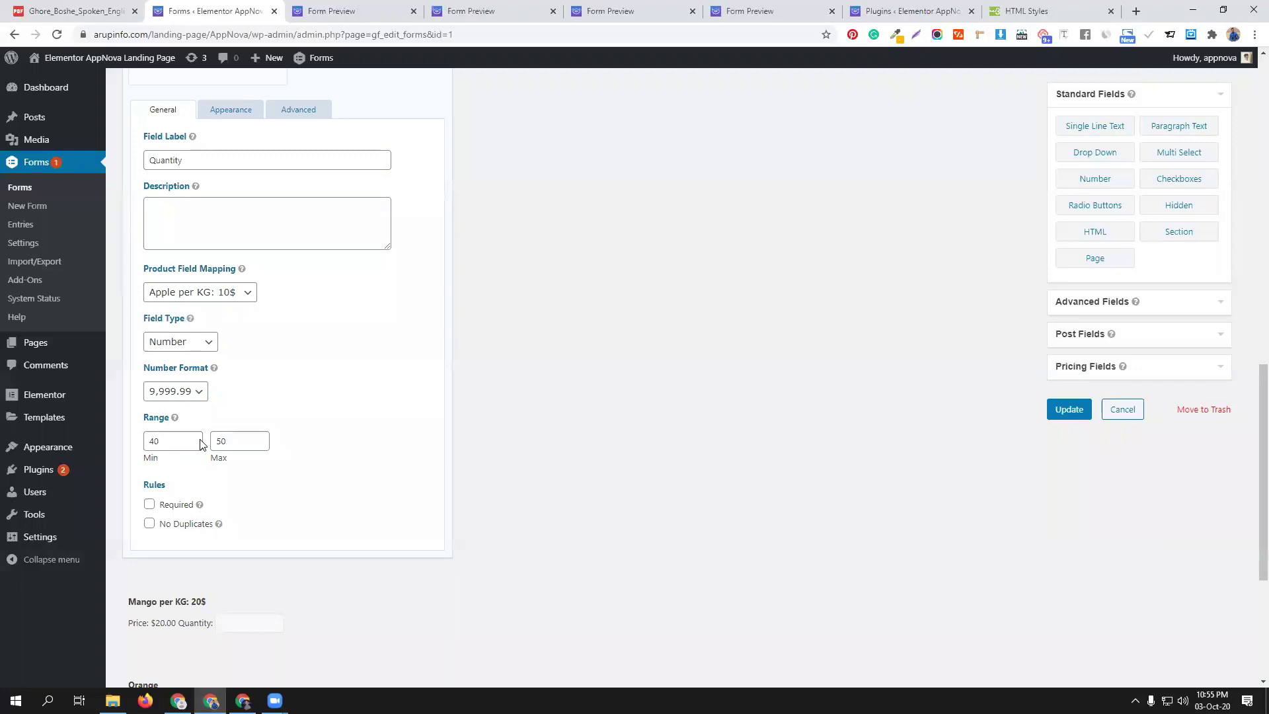
scroll(312, 429, "up", 1)
scroll(312, 428, "up", 5)
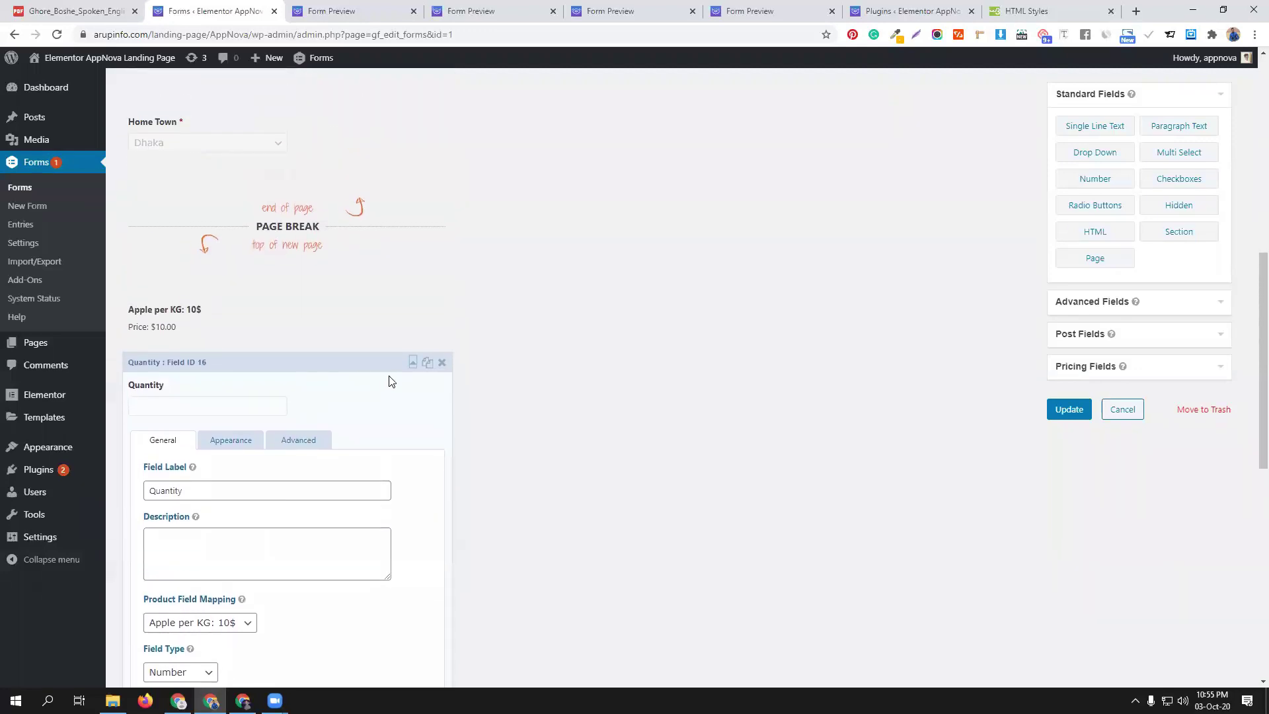
left_click(413, 364)
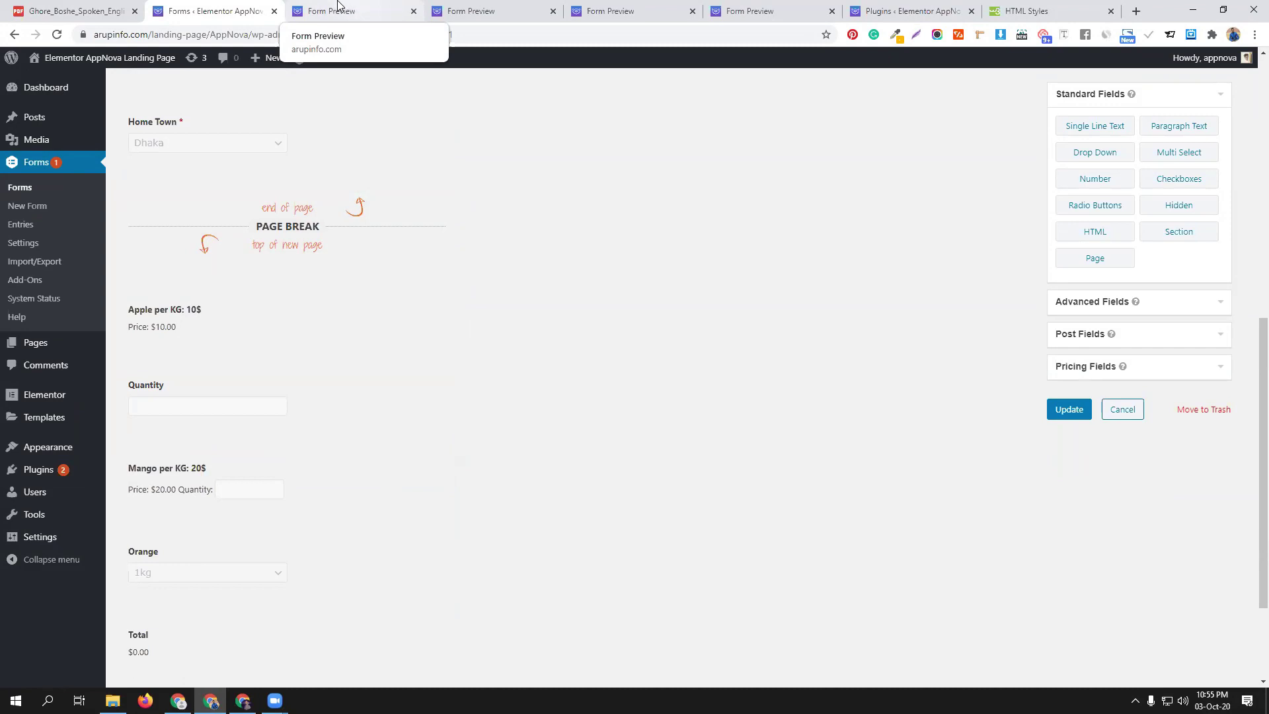
left_click(337, 7)
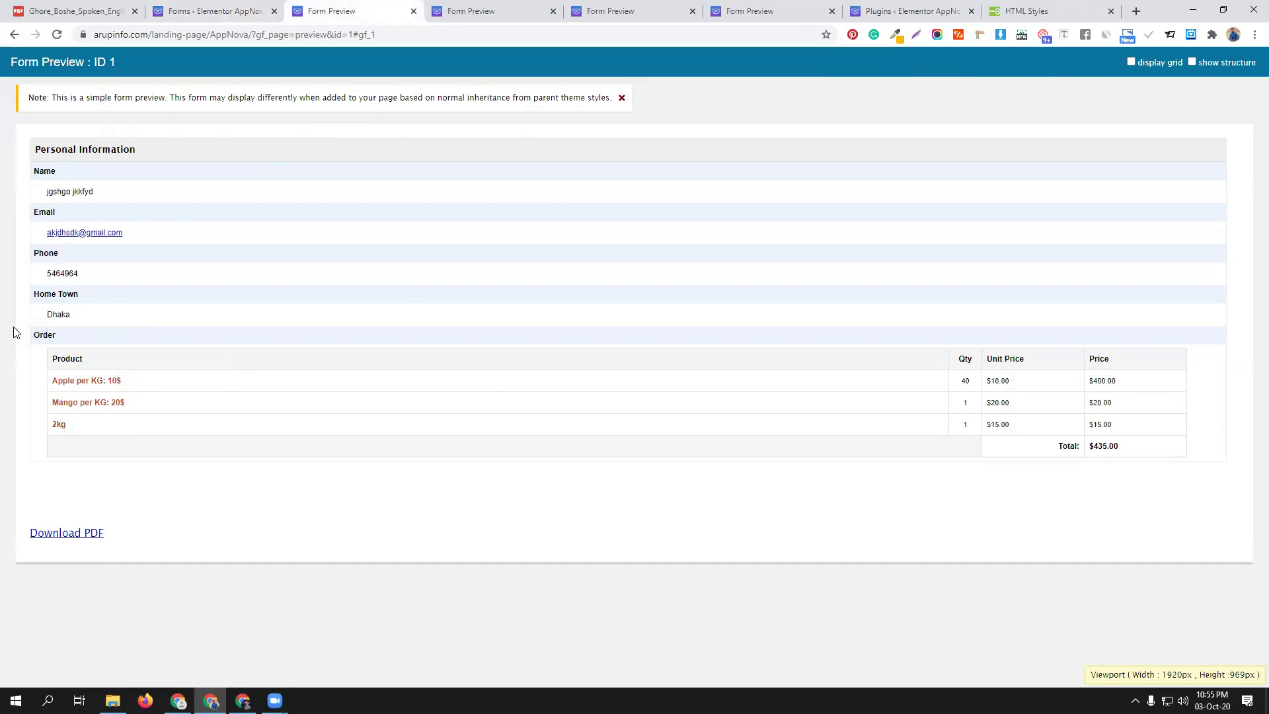
left_click(208, 11)
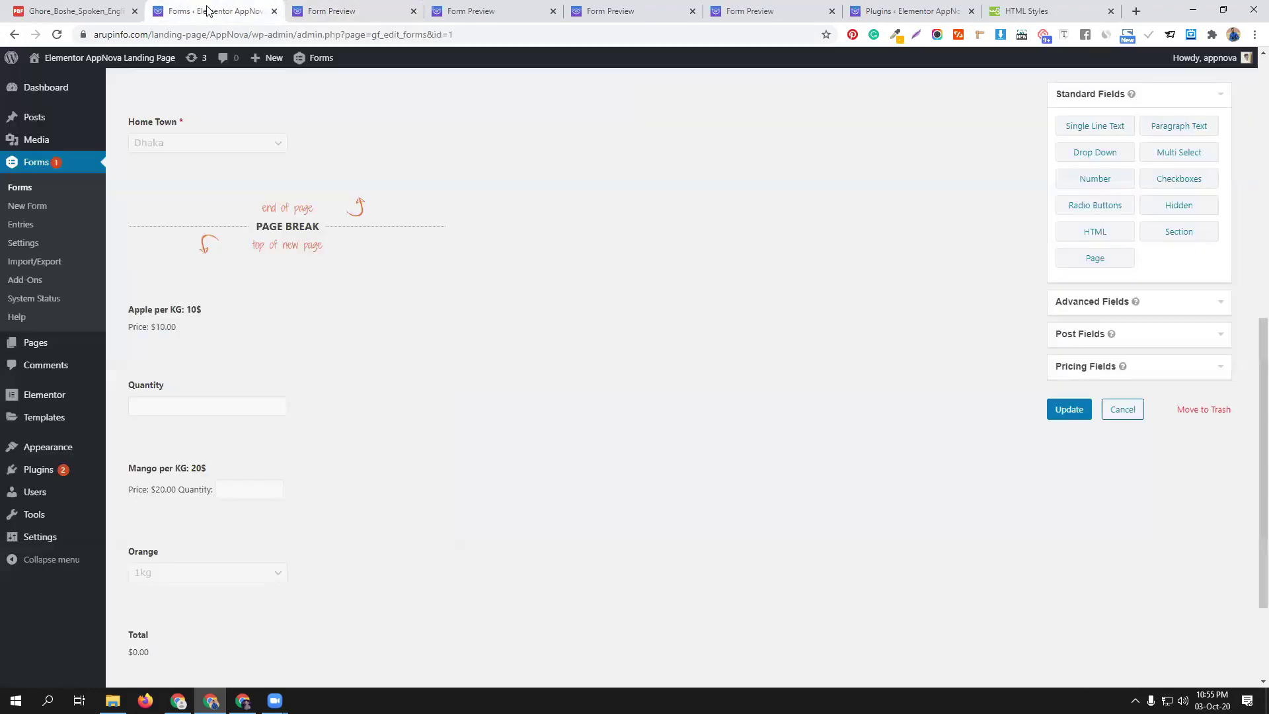
Go from the Installed Plugins list to the Add Plugins page
left_click(906, 10)
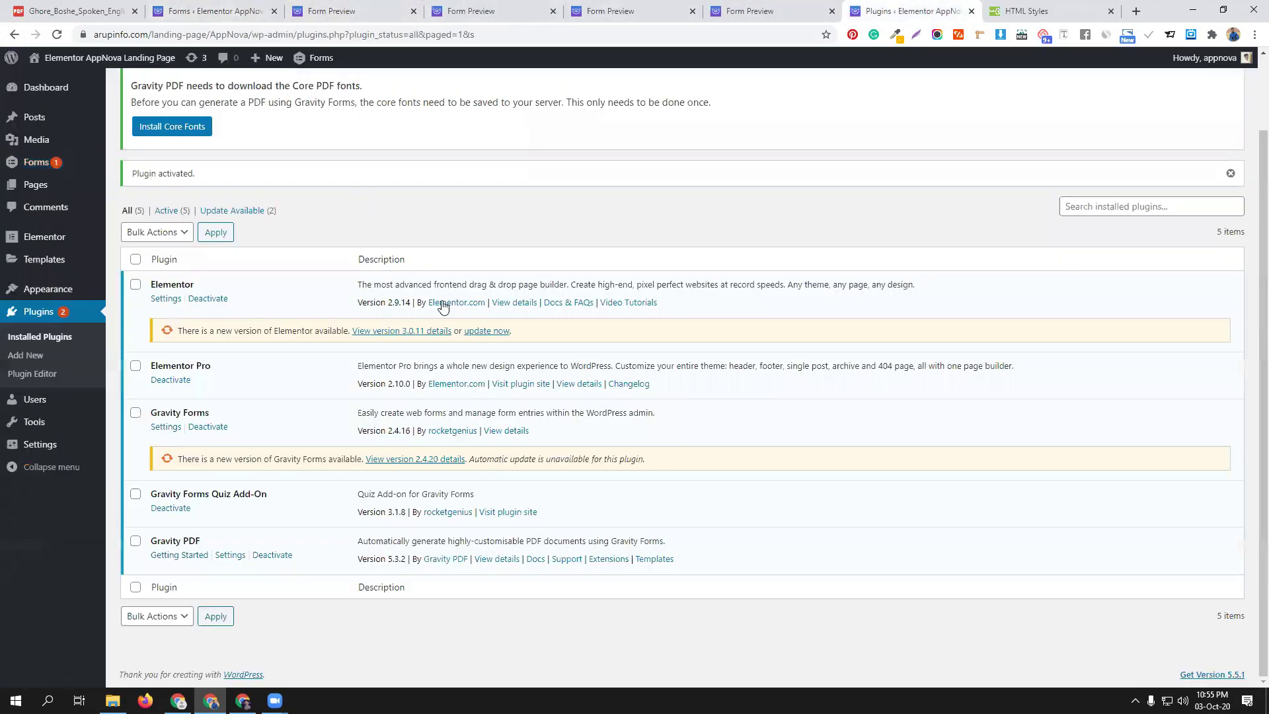
scroll(486, 269, "up", 2)
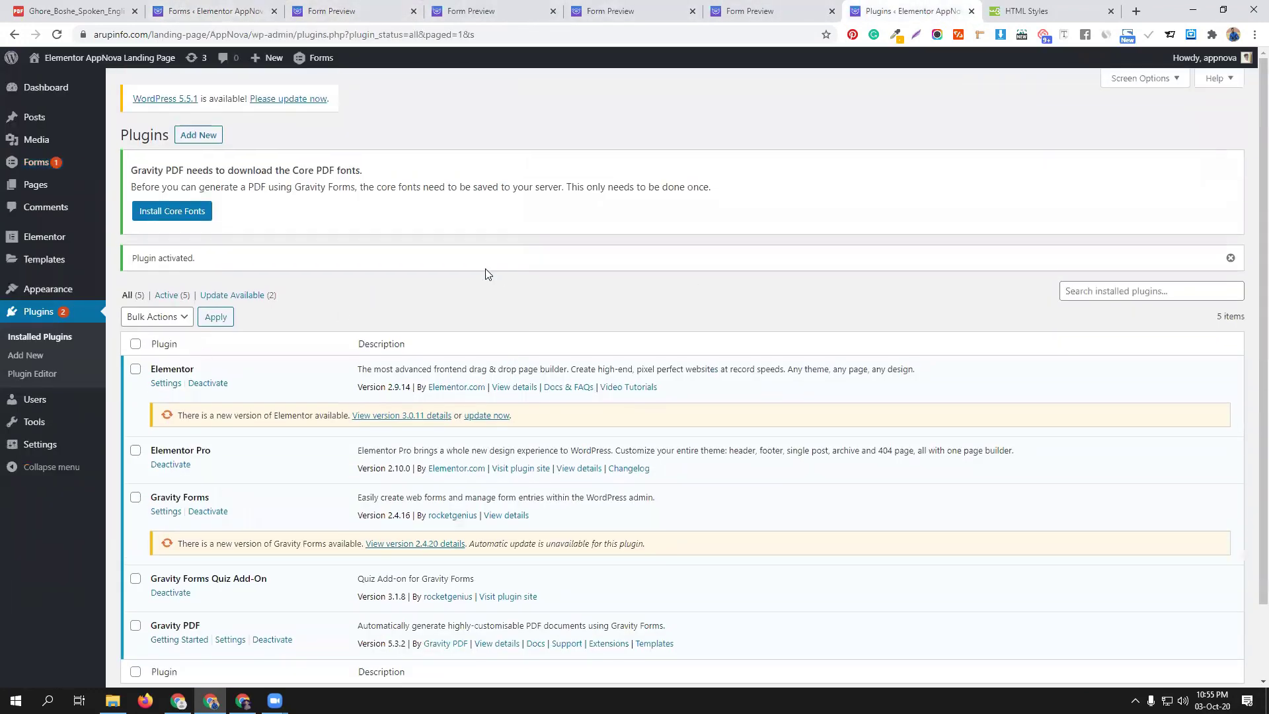
left_click(211, 137)
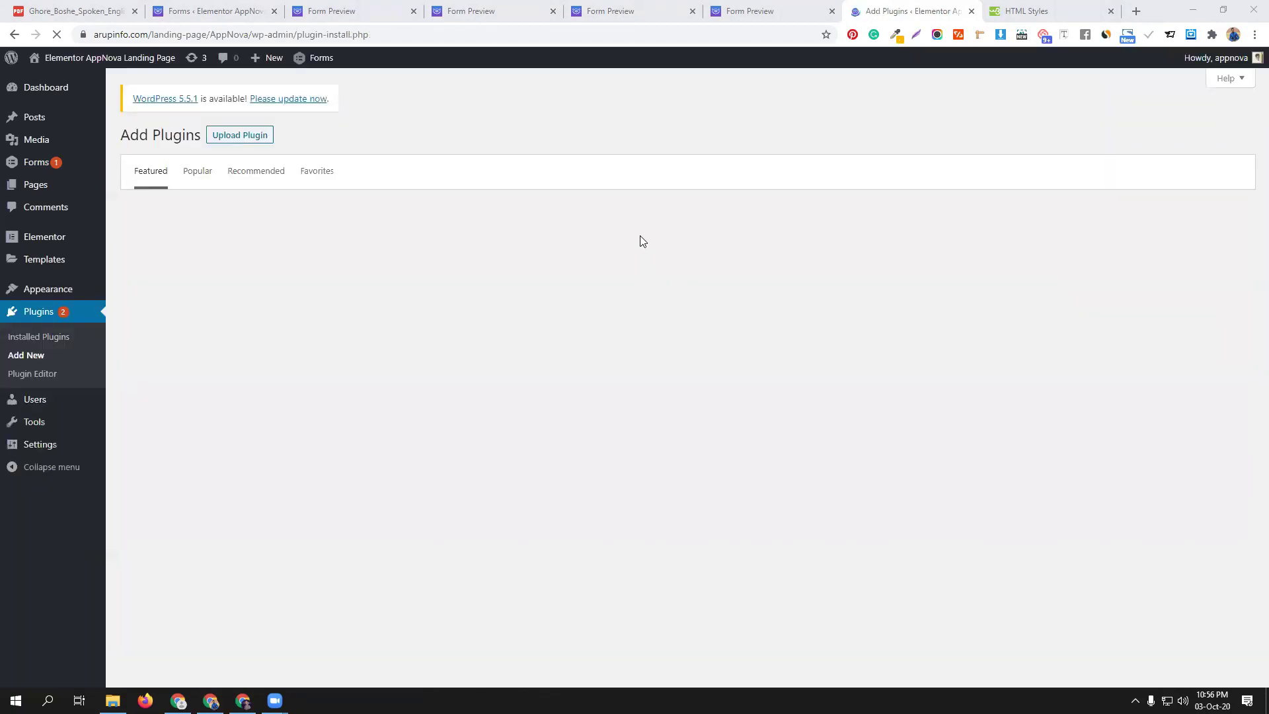
Upload and install gravityformspaypal-3.1.1.zip, then activate the PayPal add-on
left_click(242, 136)
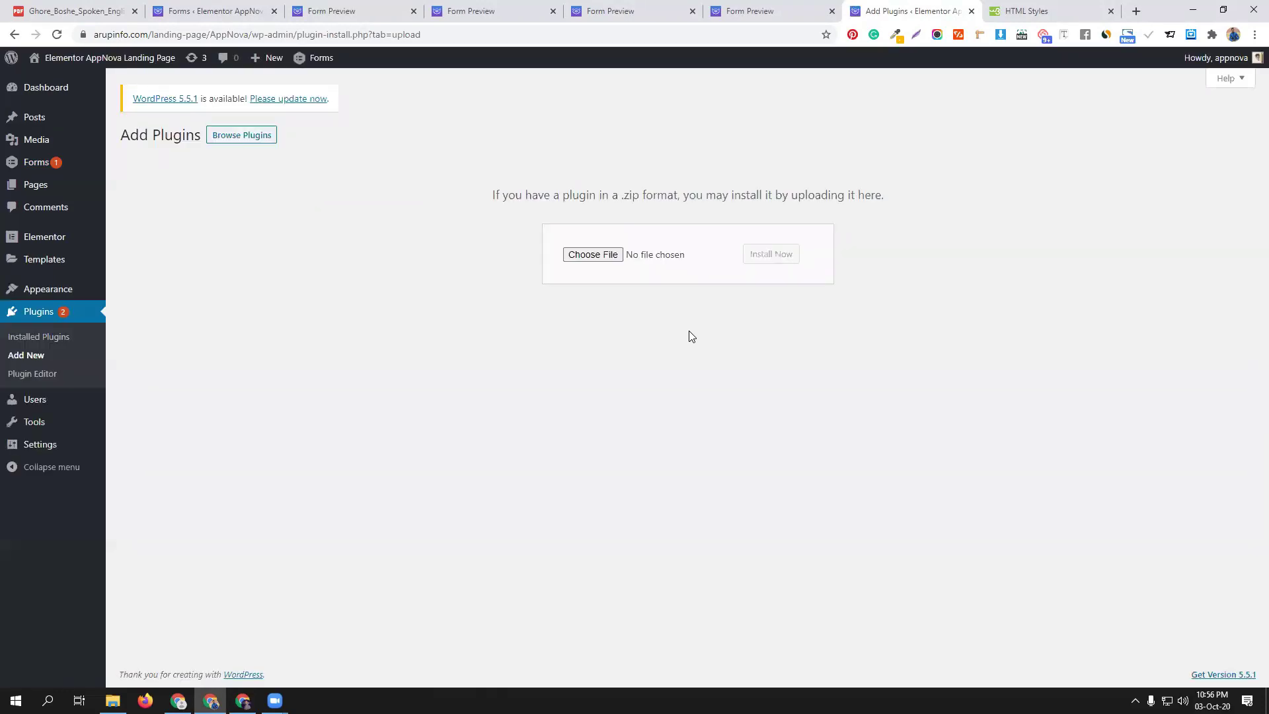
left_click(607, 258)
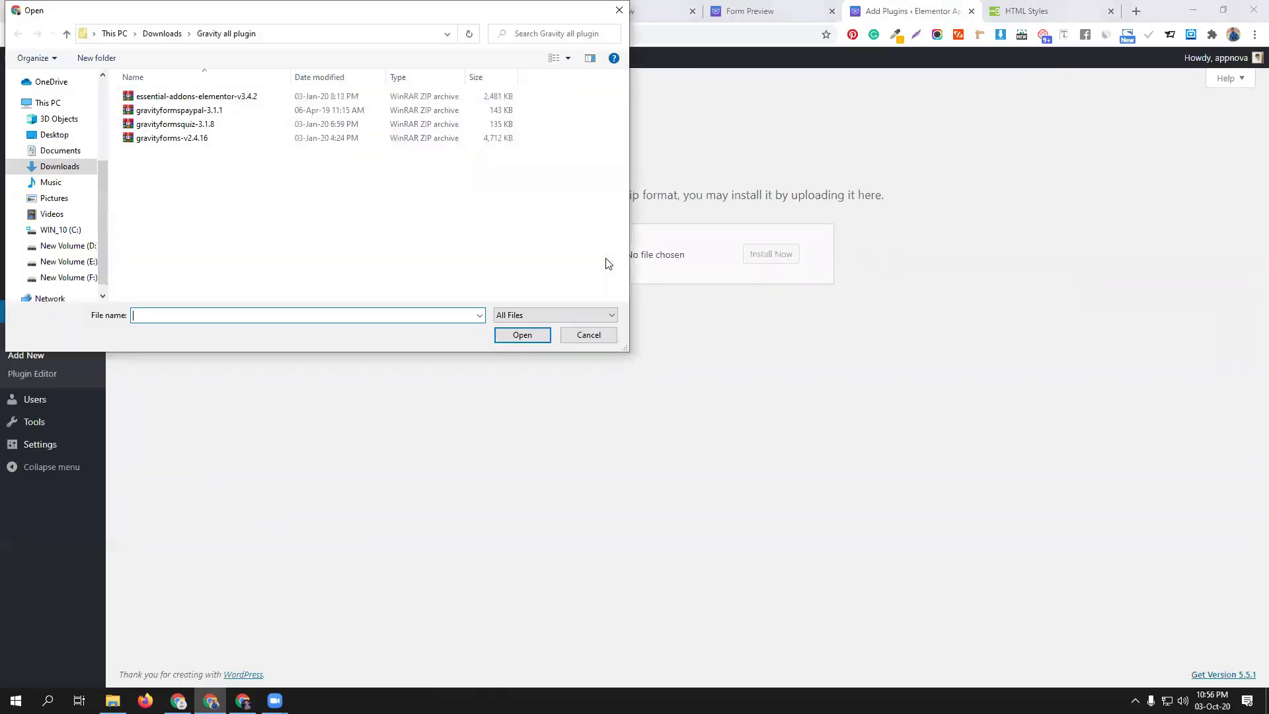
left_click(177, 111)
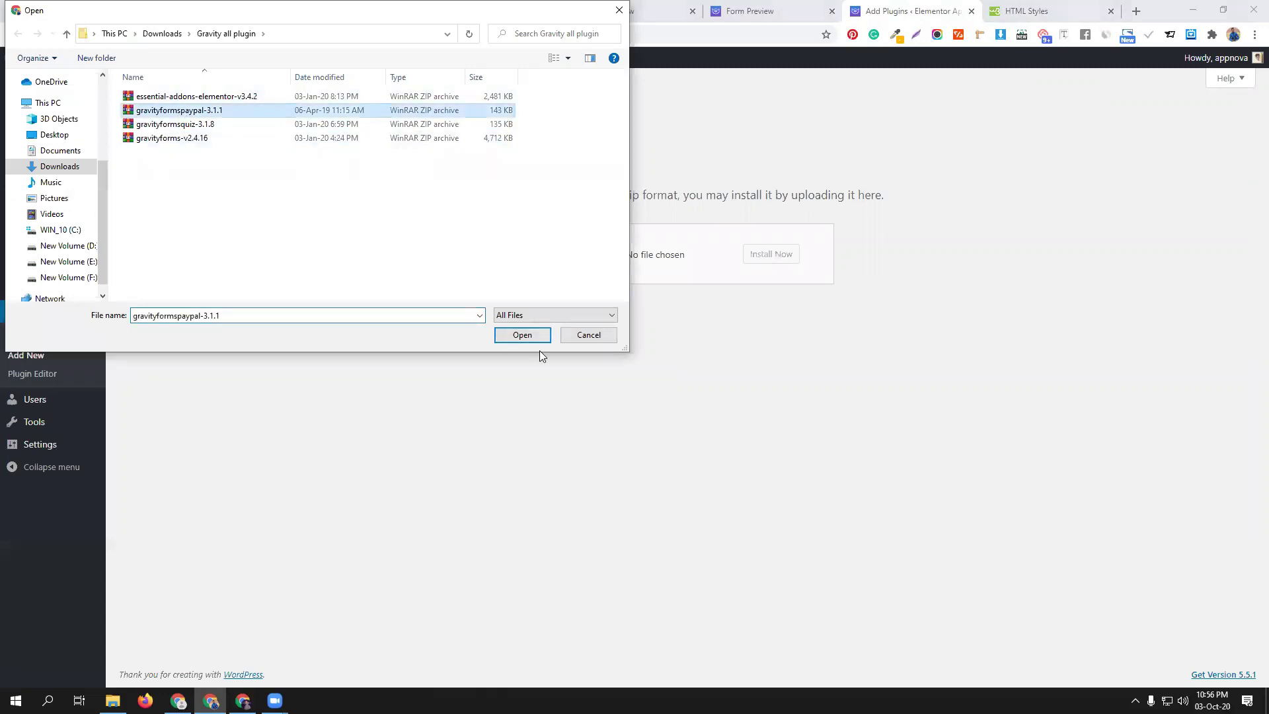
left_click(522, 335)
left_click(783, 255)
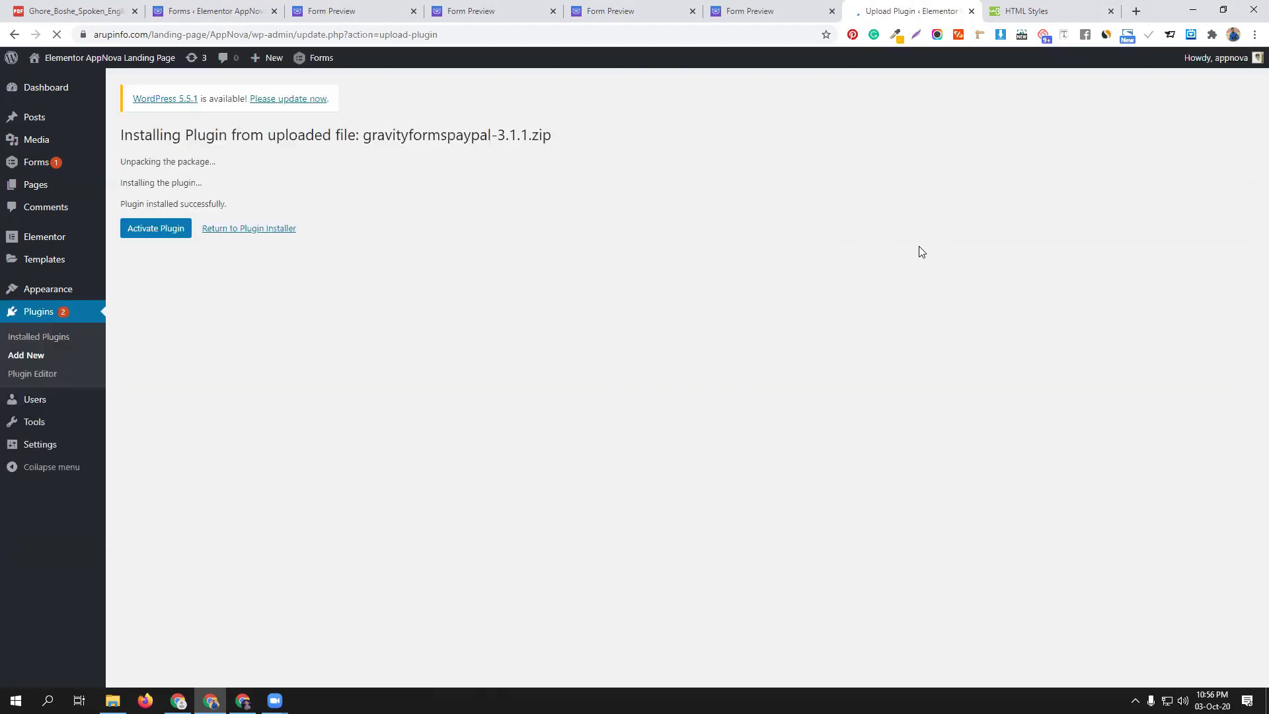
left_click(156, 233)
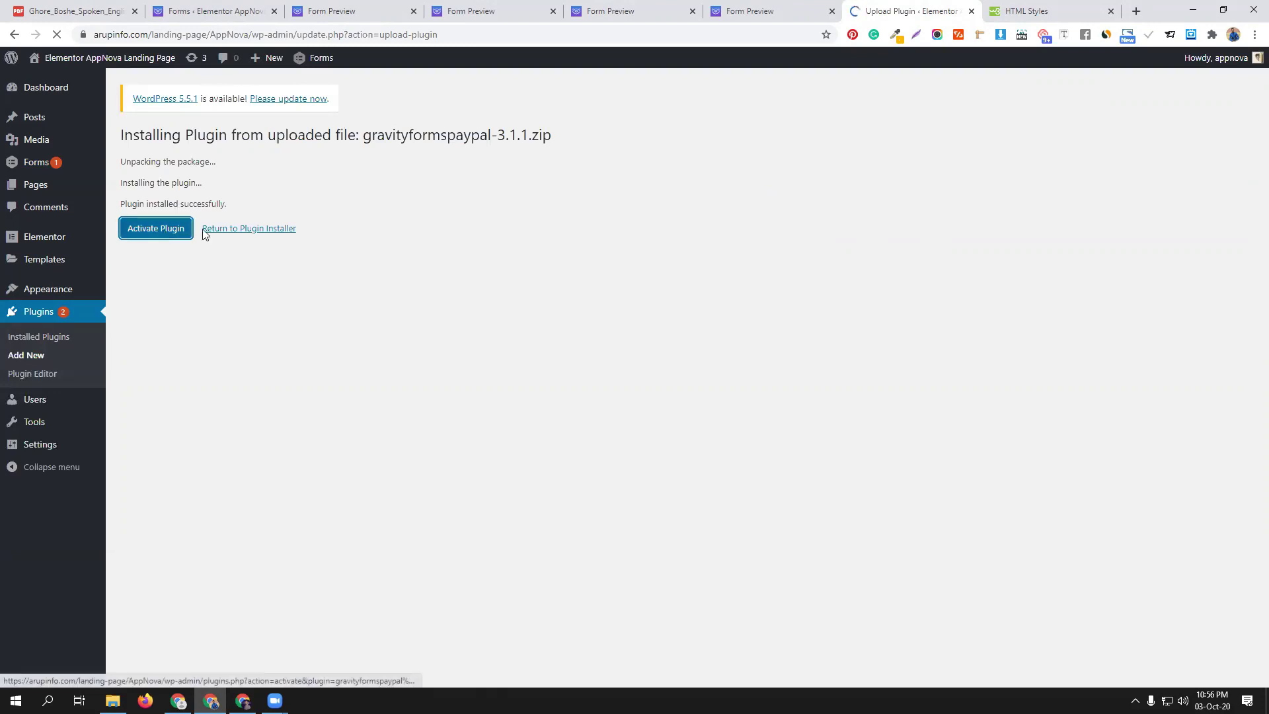
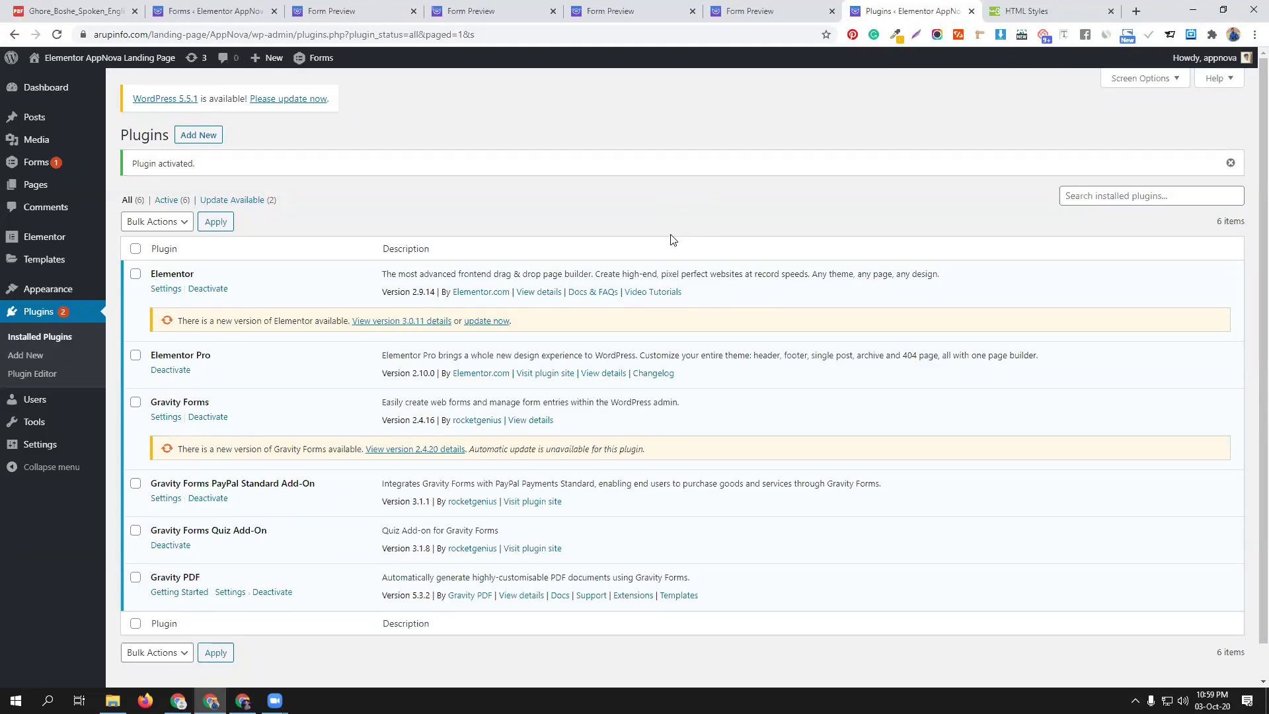
From the Plugins list, open the Gravity Forms PayPal Standard Add-On's settings page
left_click(230, 592)
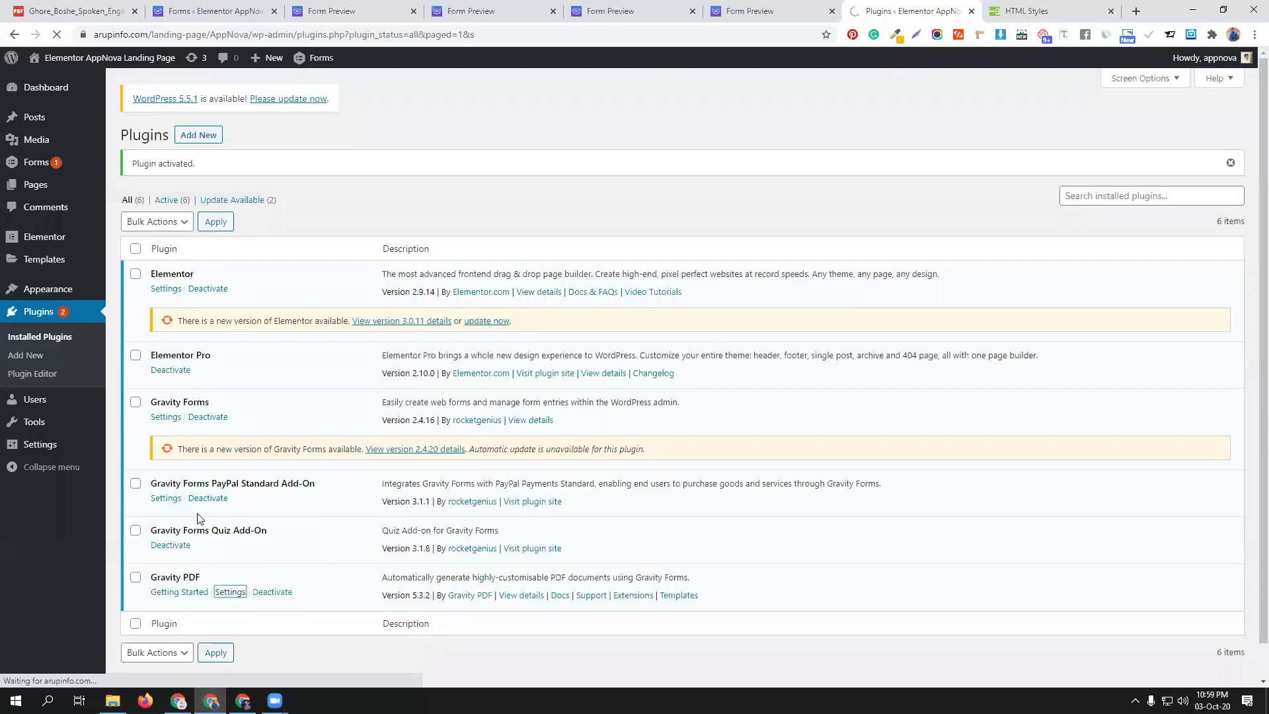
left_click(166, 498)
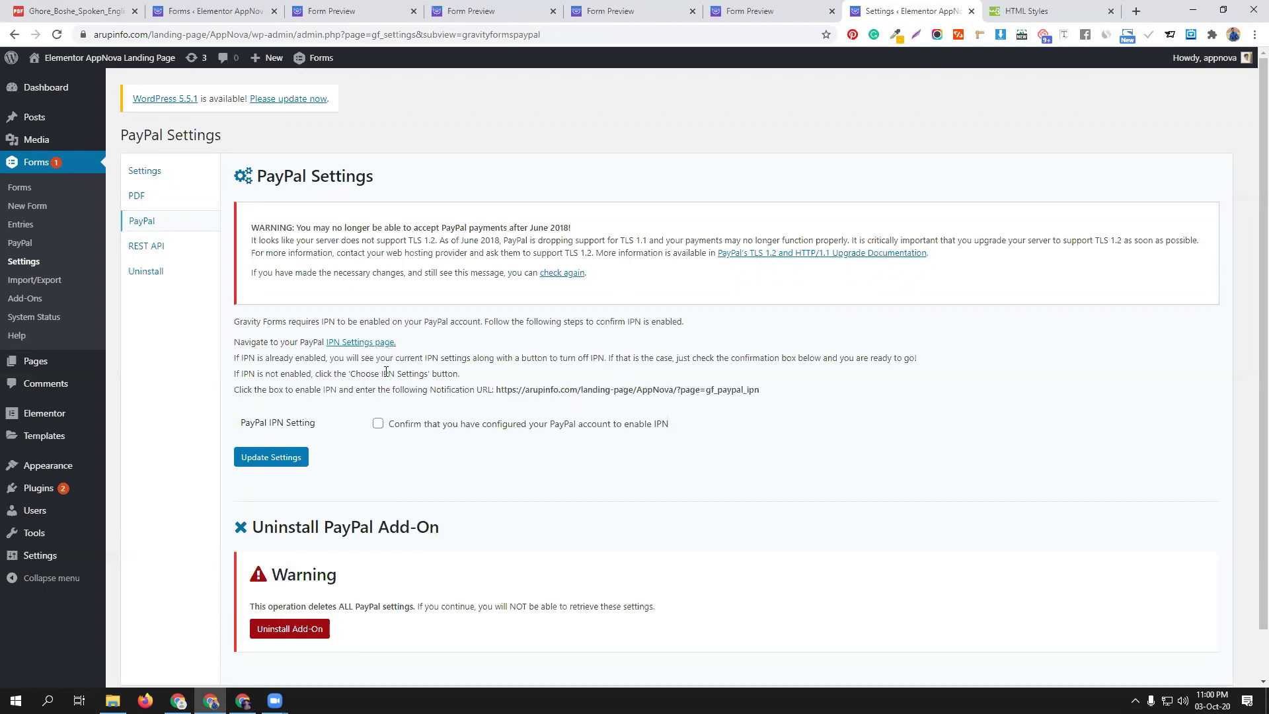
Follow the link to PayPal's IPN settings page, then close the PayPal login tab
left_click(366, 343)
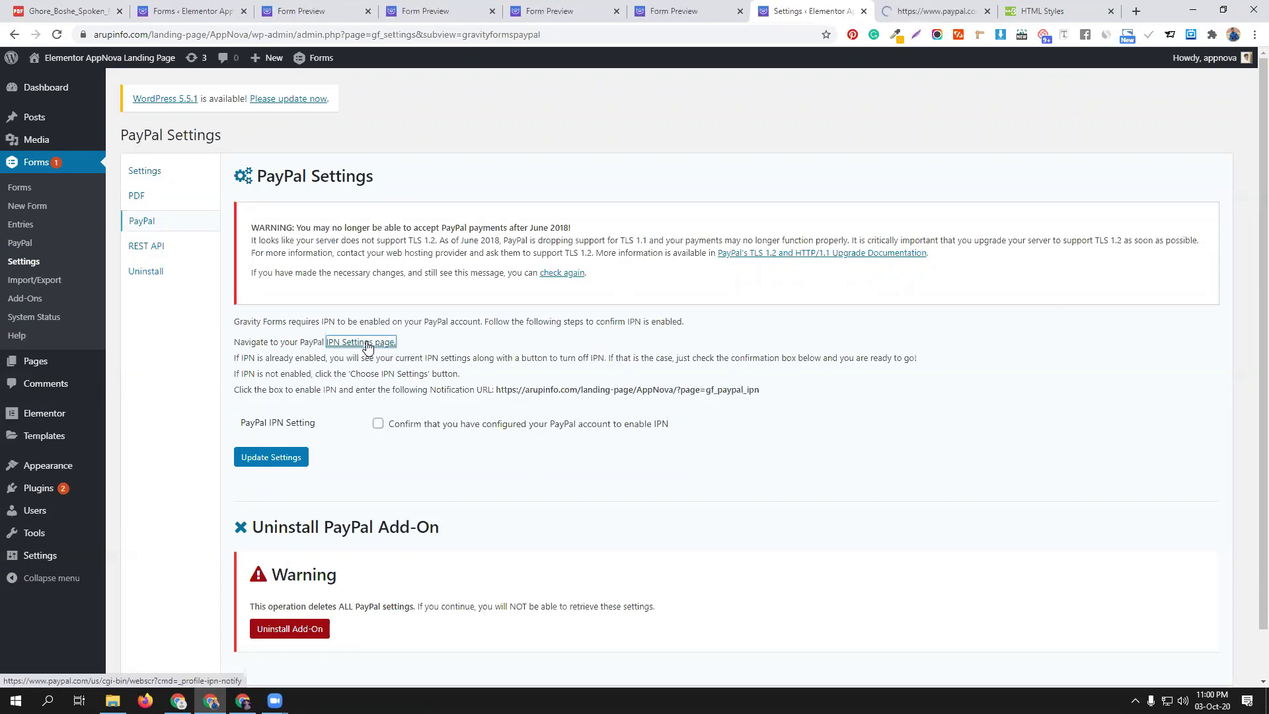
left_click(923, 5)
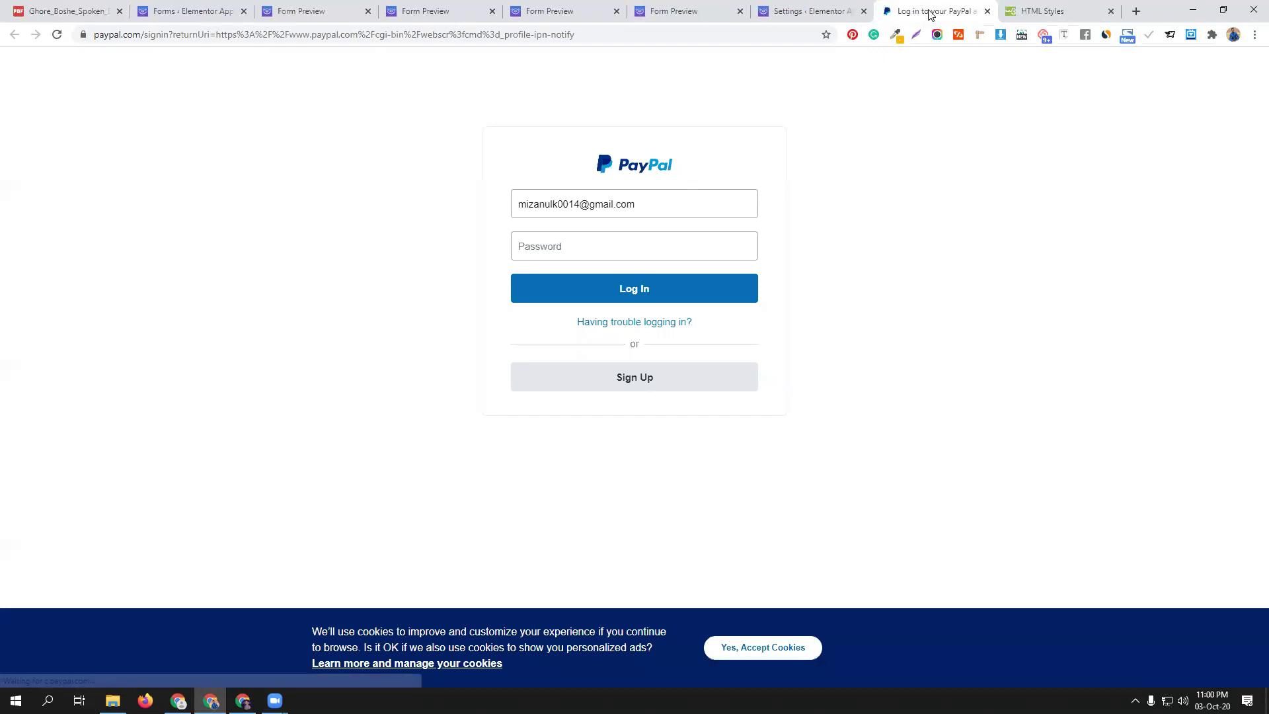
left_click(987, 11)
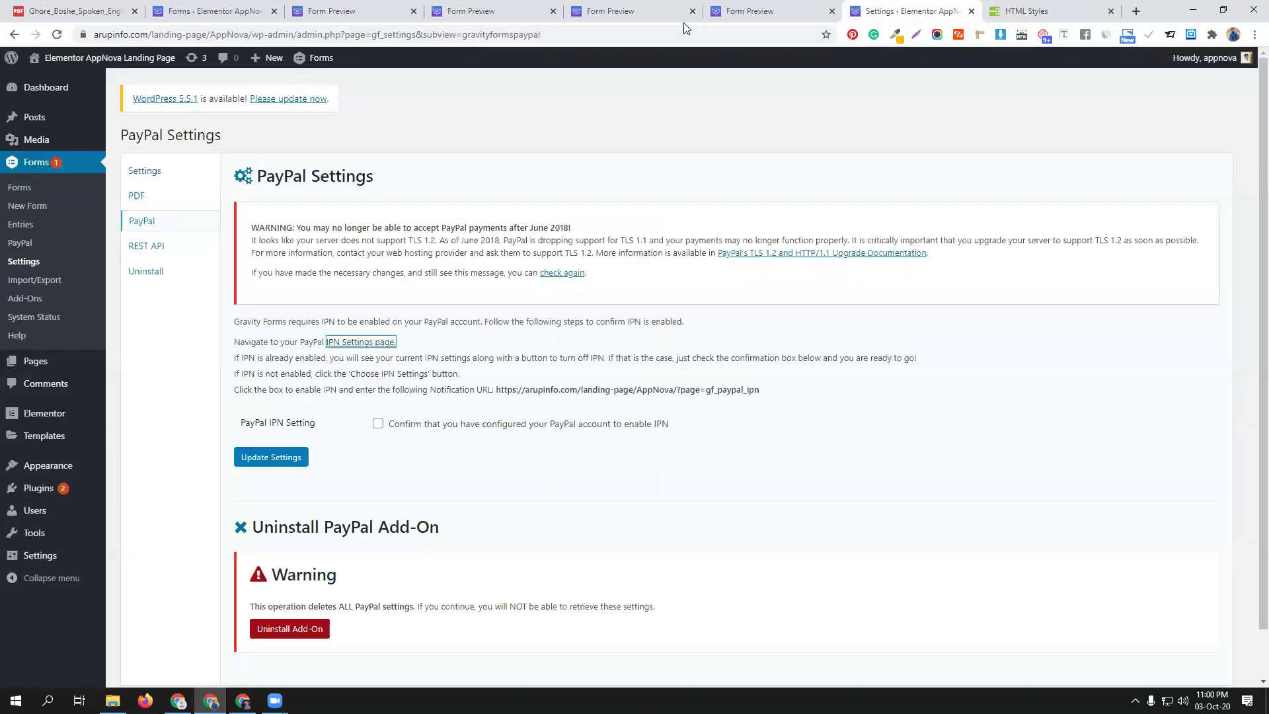
Switch back to the form editor tab and reload it with F5
key("ctrl+2")
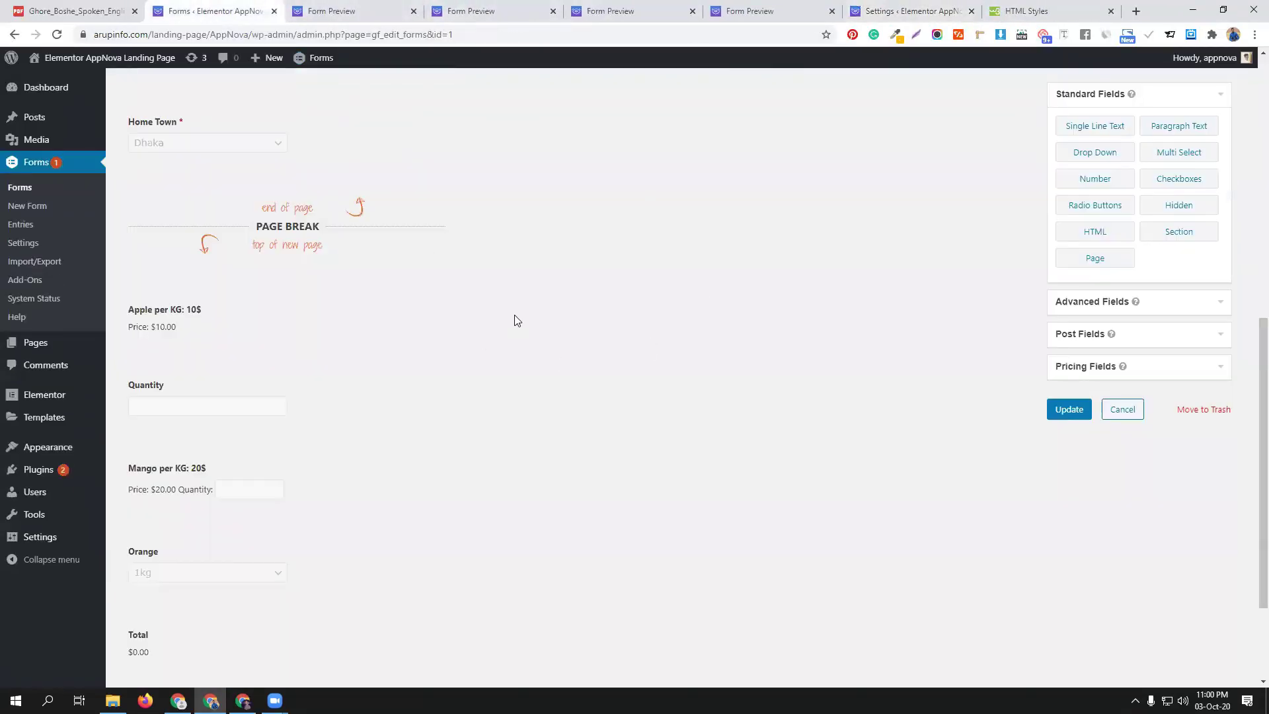
left_click(884, 6)
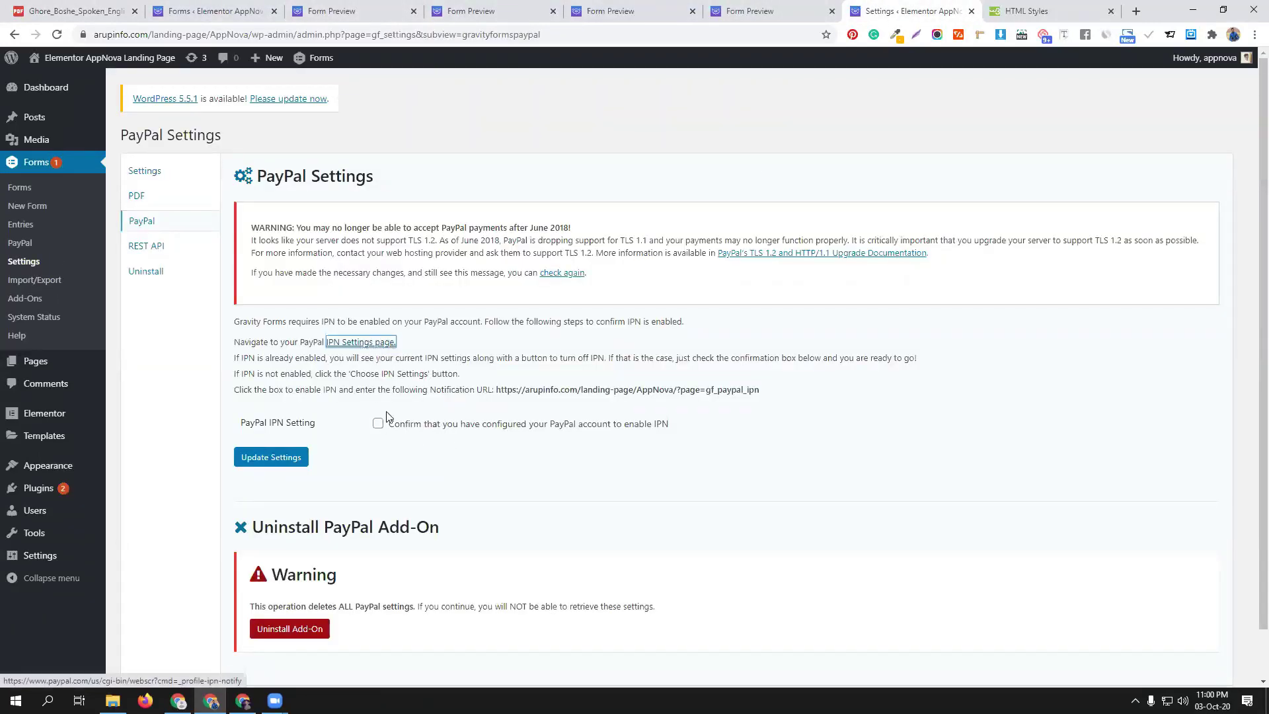
scroll(449, 437, "down", 1)
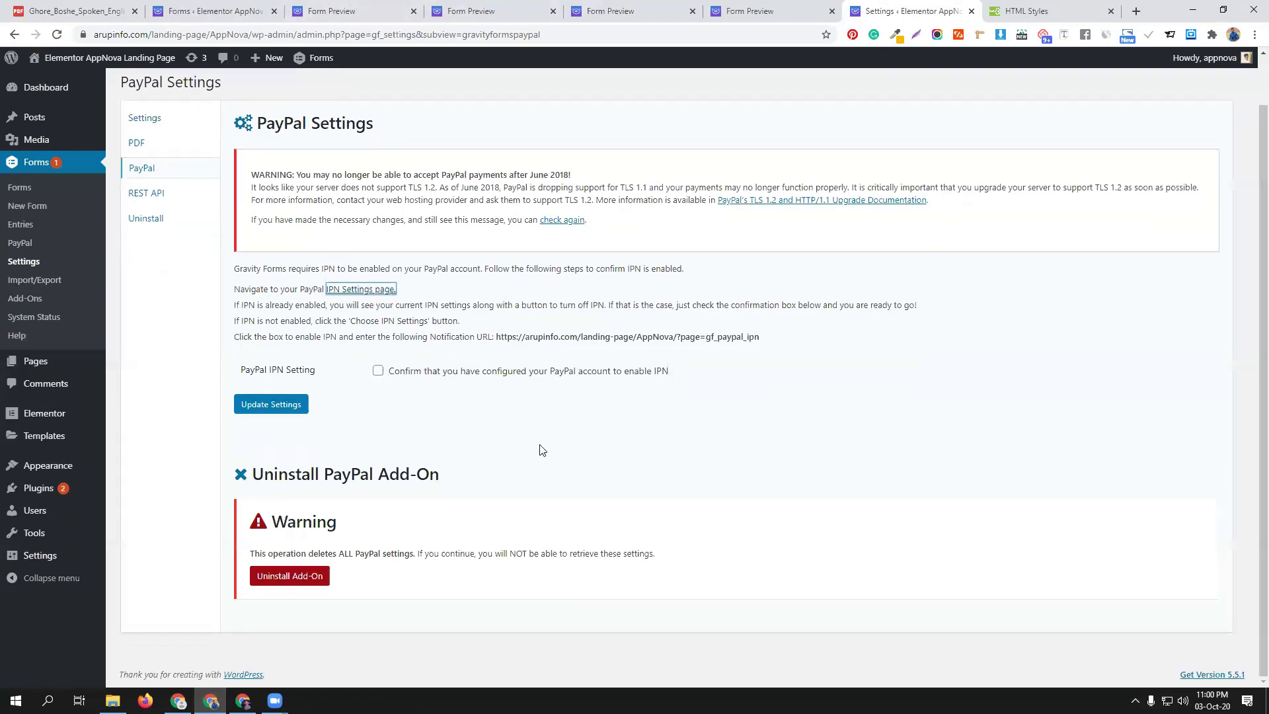
scroll(481, 384, "up", 1)
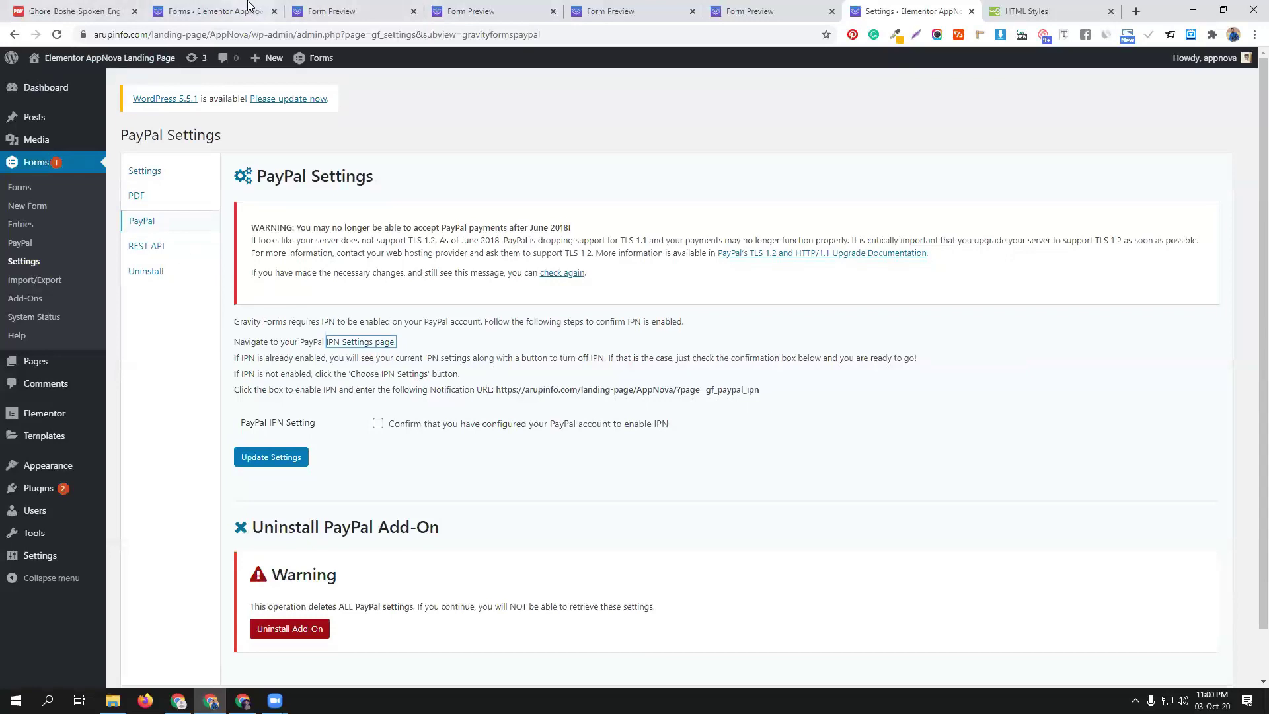
left_click(211, 10)
key("F5")
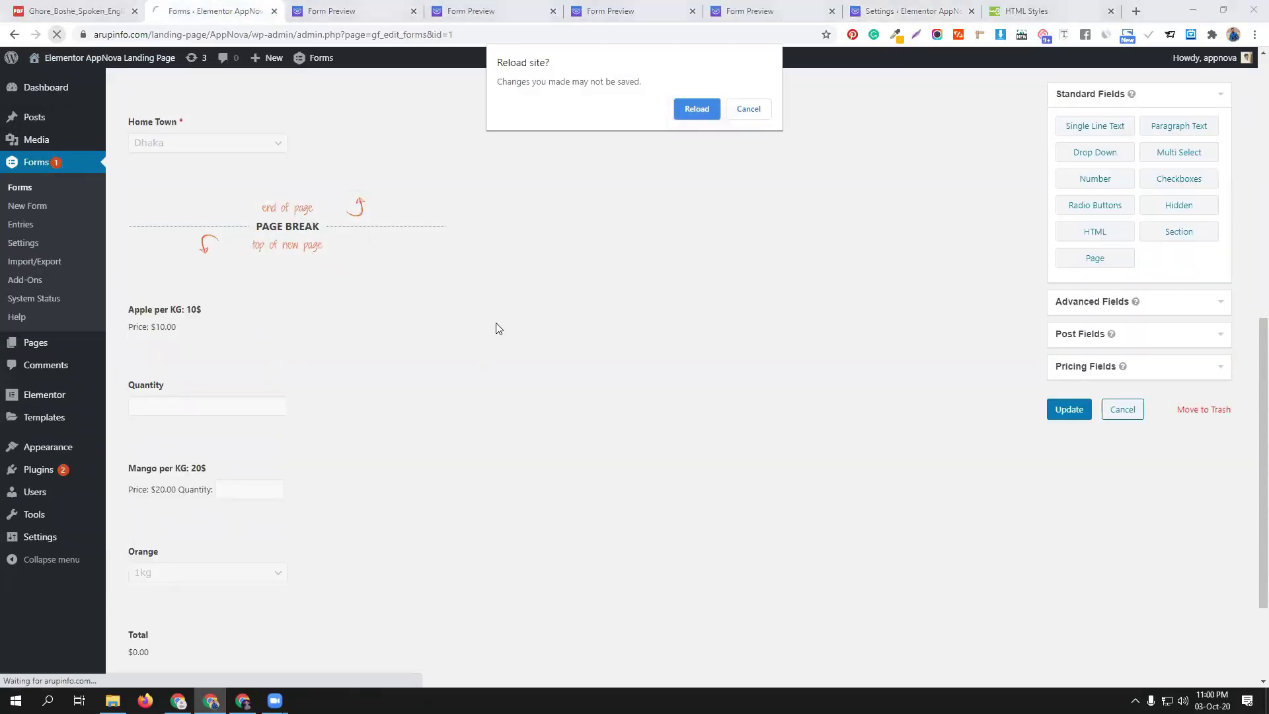
Cancel the reload, update the cmbd70 form, and open its PayPal settings
left_click(748, 109)
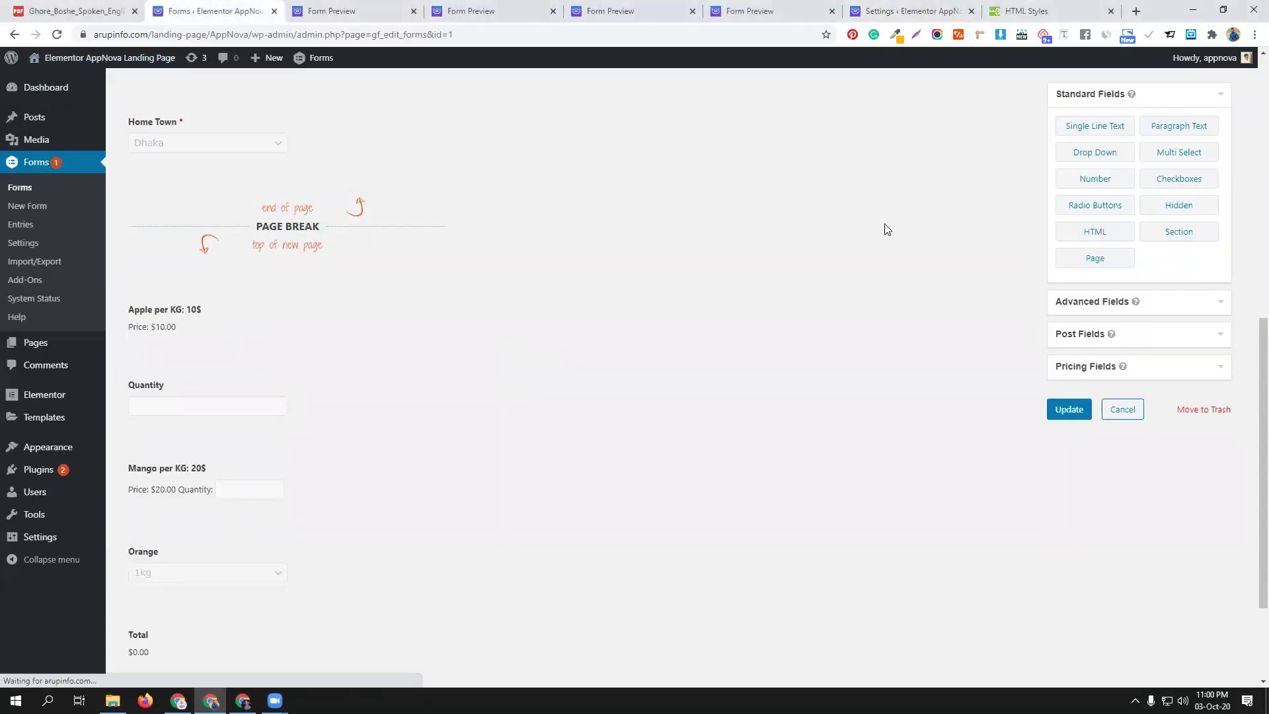
left_click(1069, 408)
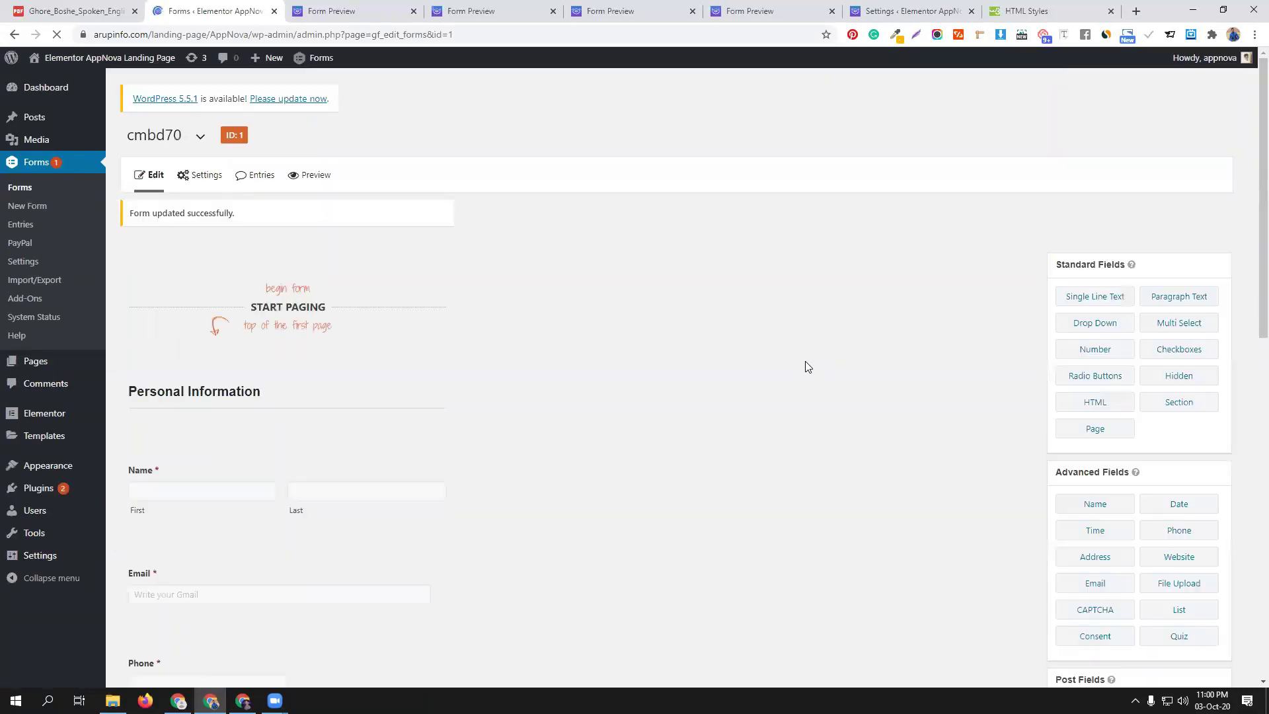
mouse_move(201, 181)
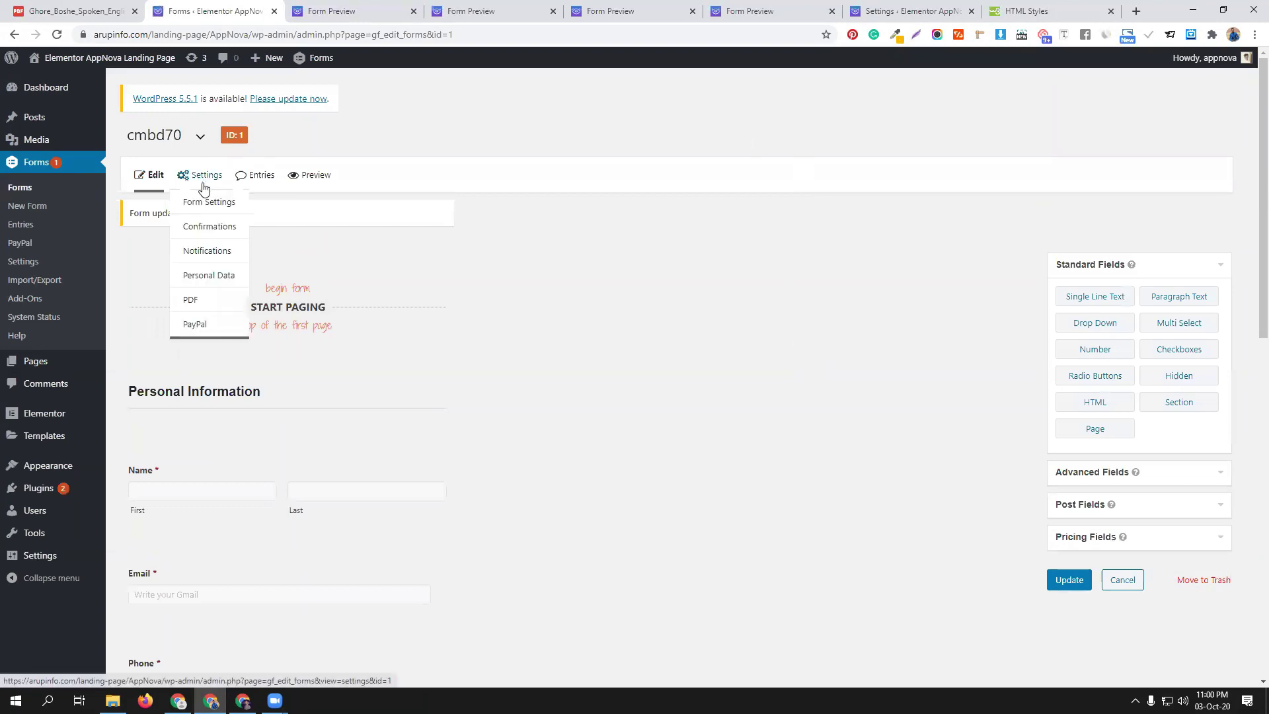
left_click(205, 325)
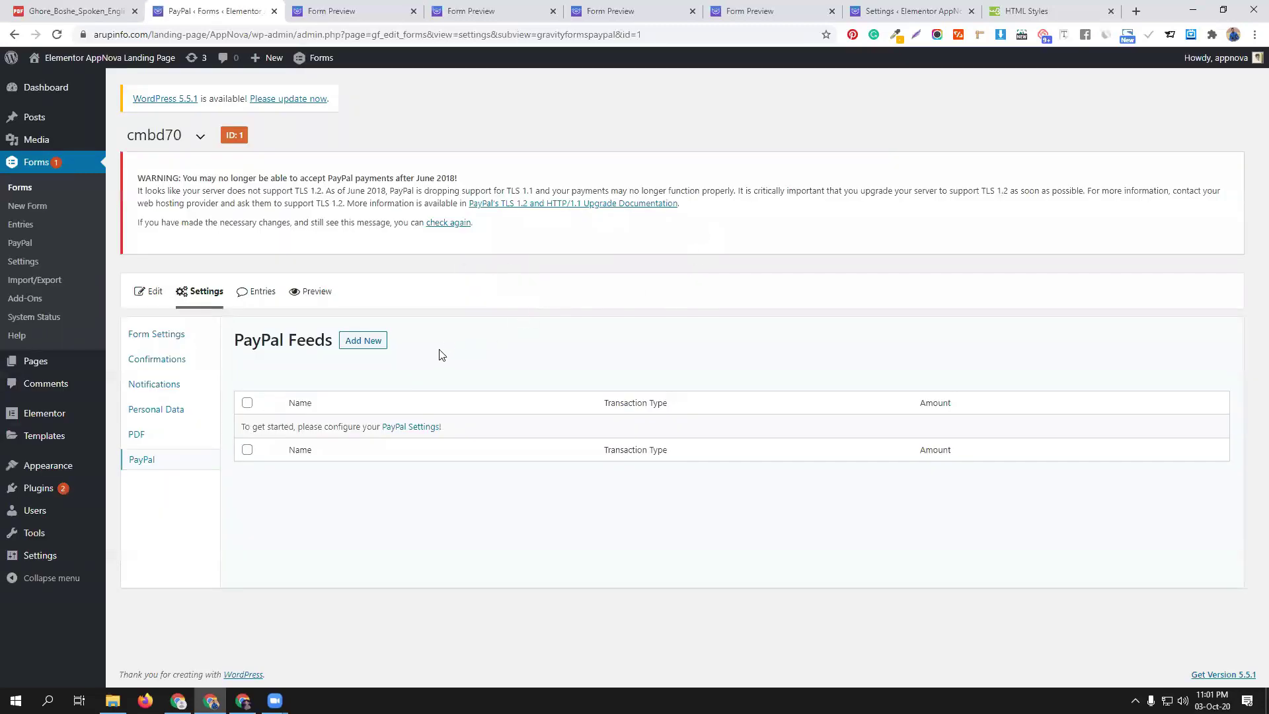
Add a new PayPal feed for the cmbd70 form
left_click(367, 341)
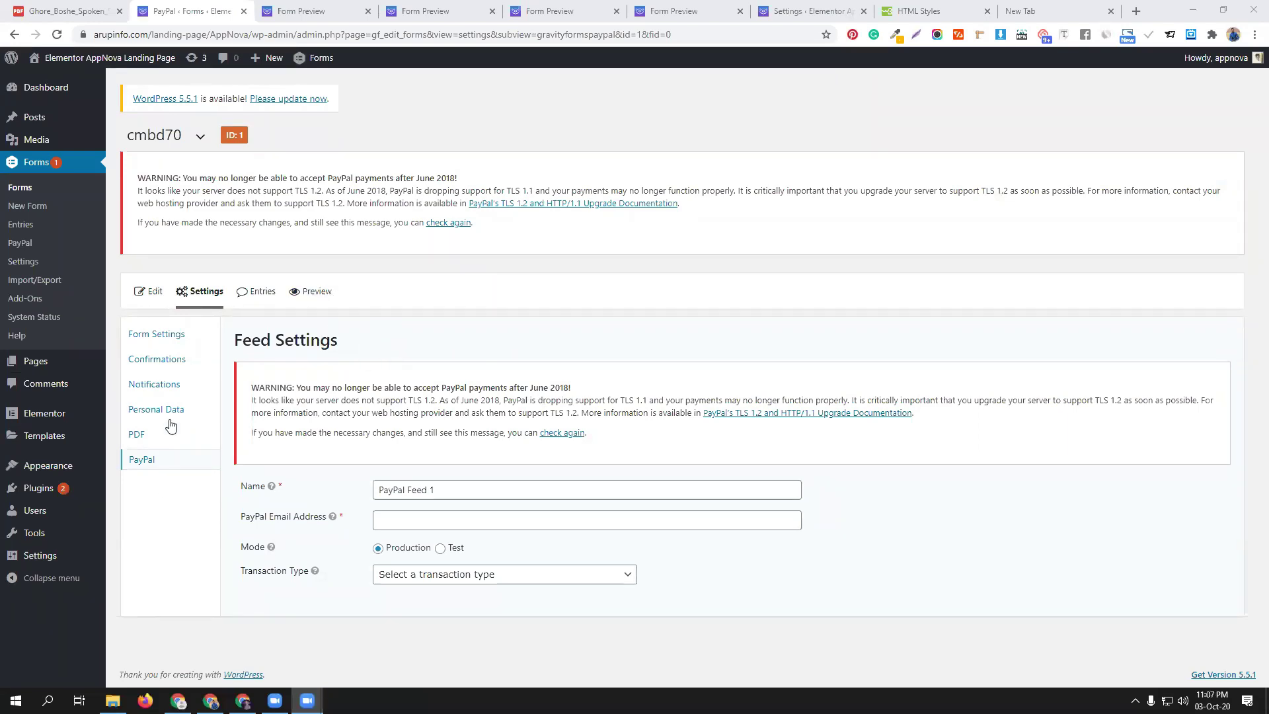
Enter the PayPal account e-mail and choose the Products and Services transaction type, with Payment Amount left as Form Total
mouse_move(199, 291)
left_click(419, 519)
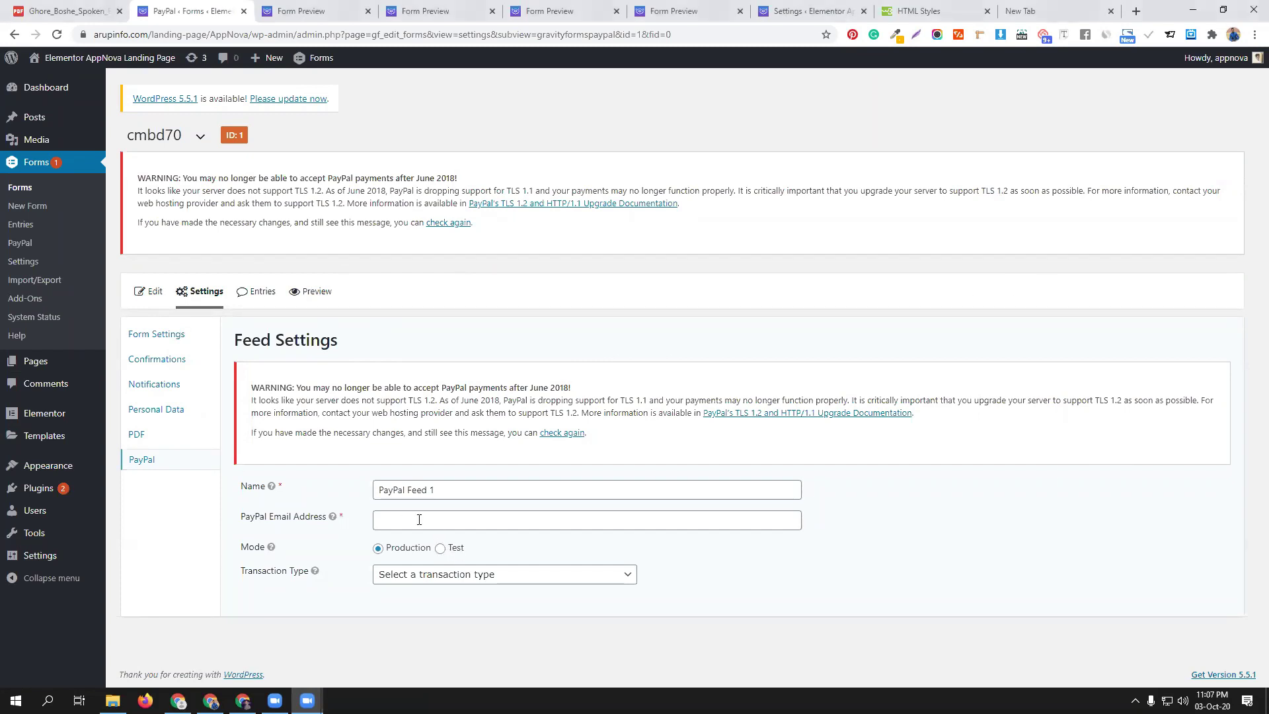
left_click(419, 520)
left_click(423, 537)
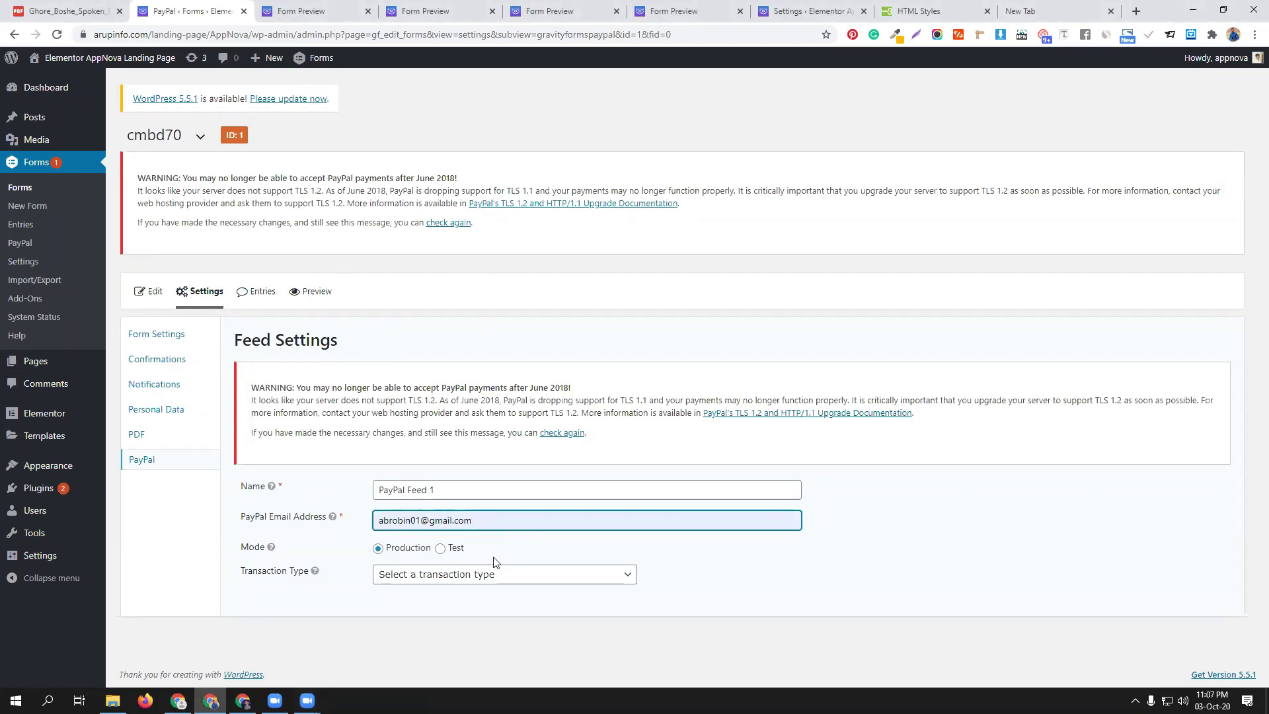
left_click(590, 575)
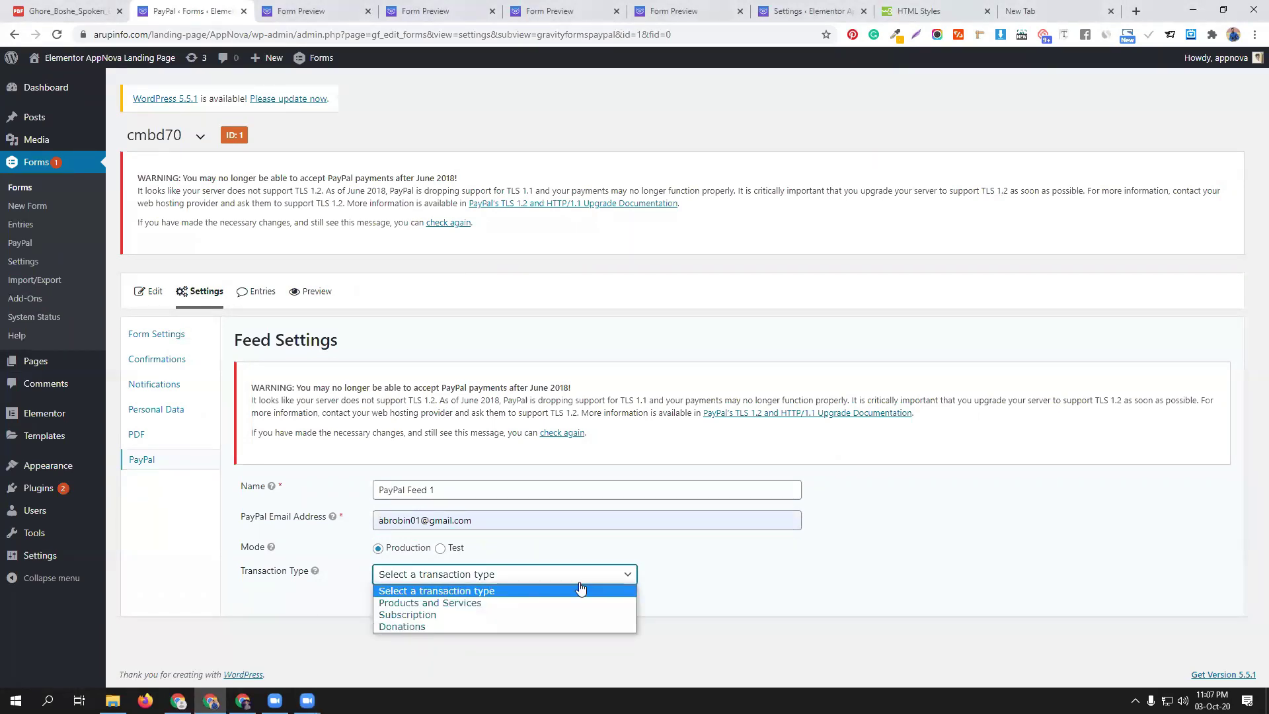
left_click(559, 602)
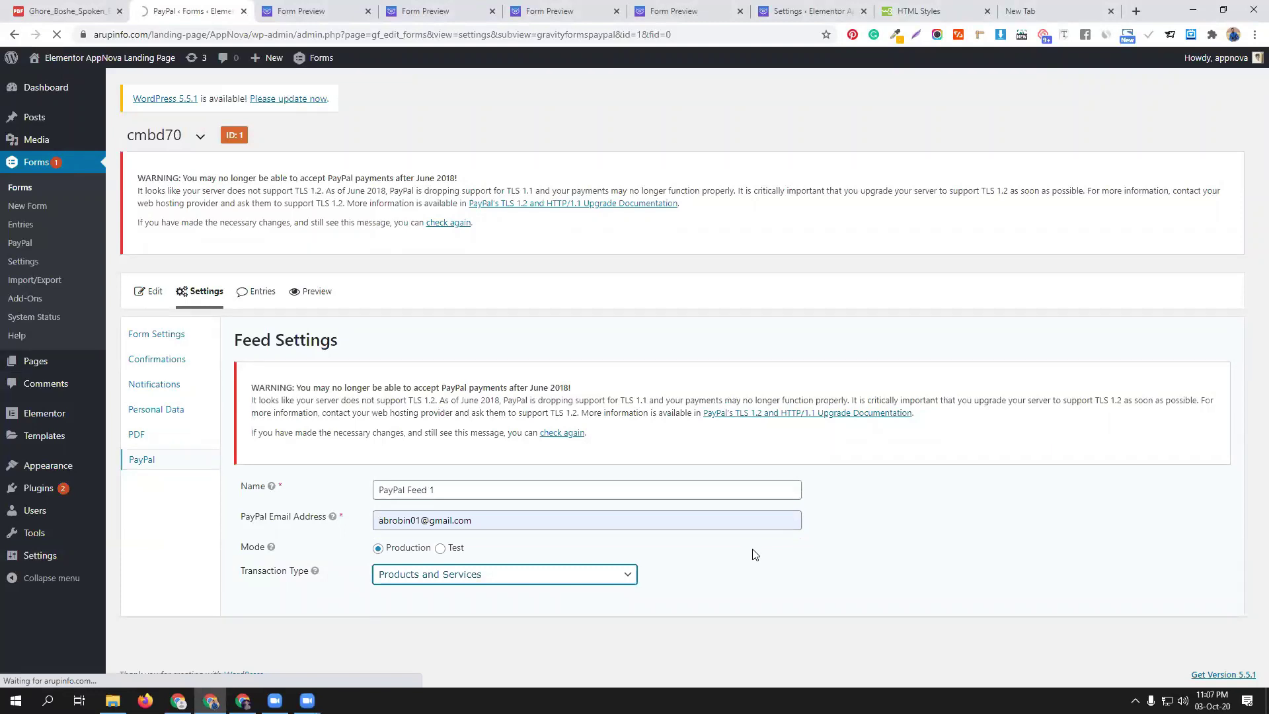
left_click(453, 580)
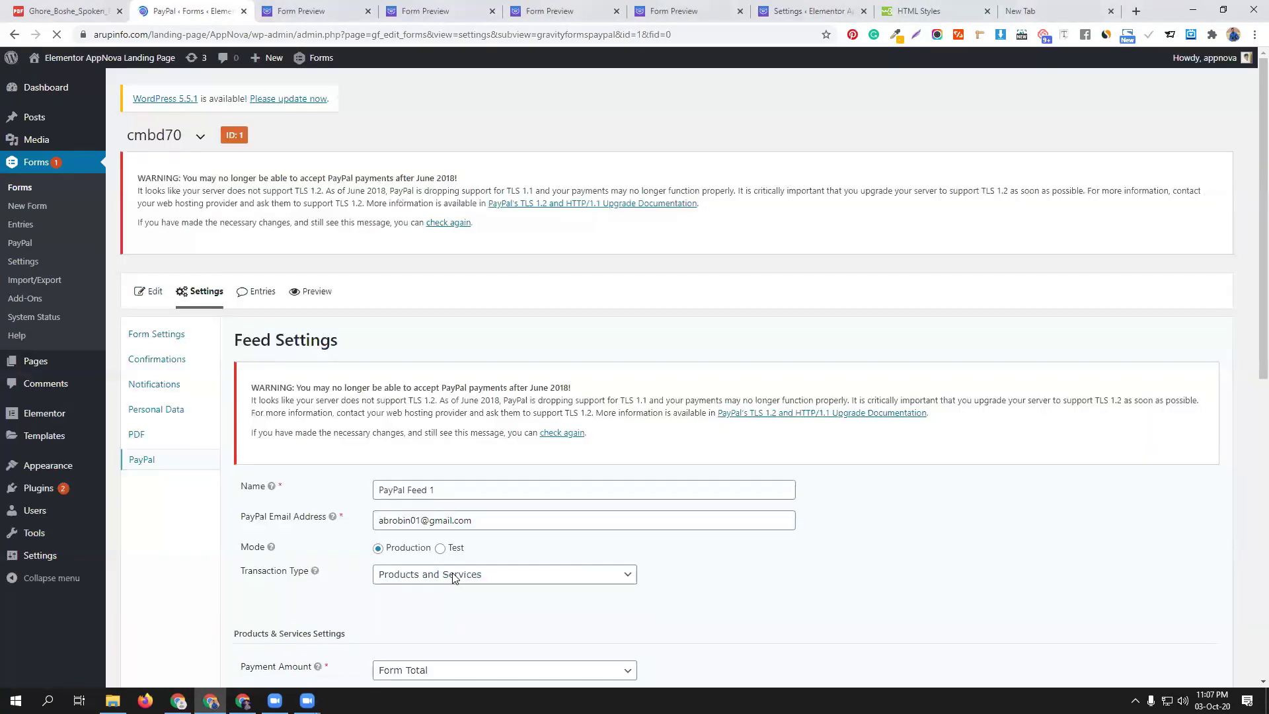
Tick both 'Do not prompt buyer' options, for shipping address and for payment note
scroll(662, 540, "down", 1)
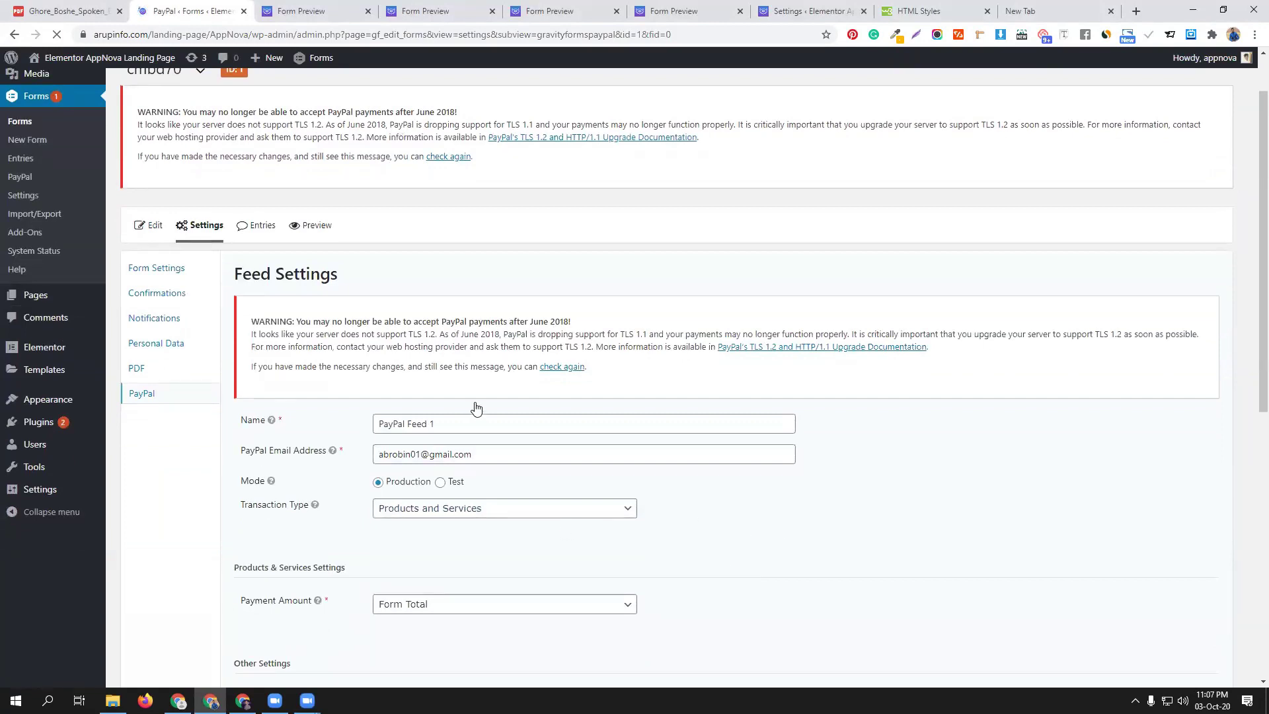
scroll(462, 415, "down", 3)
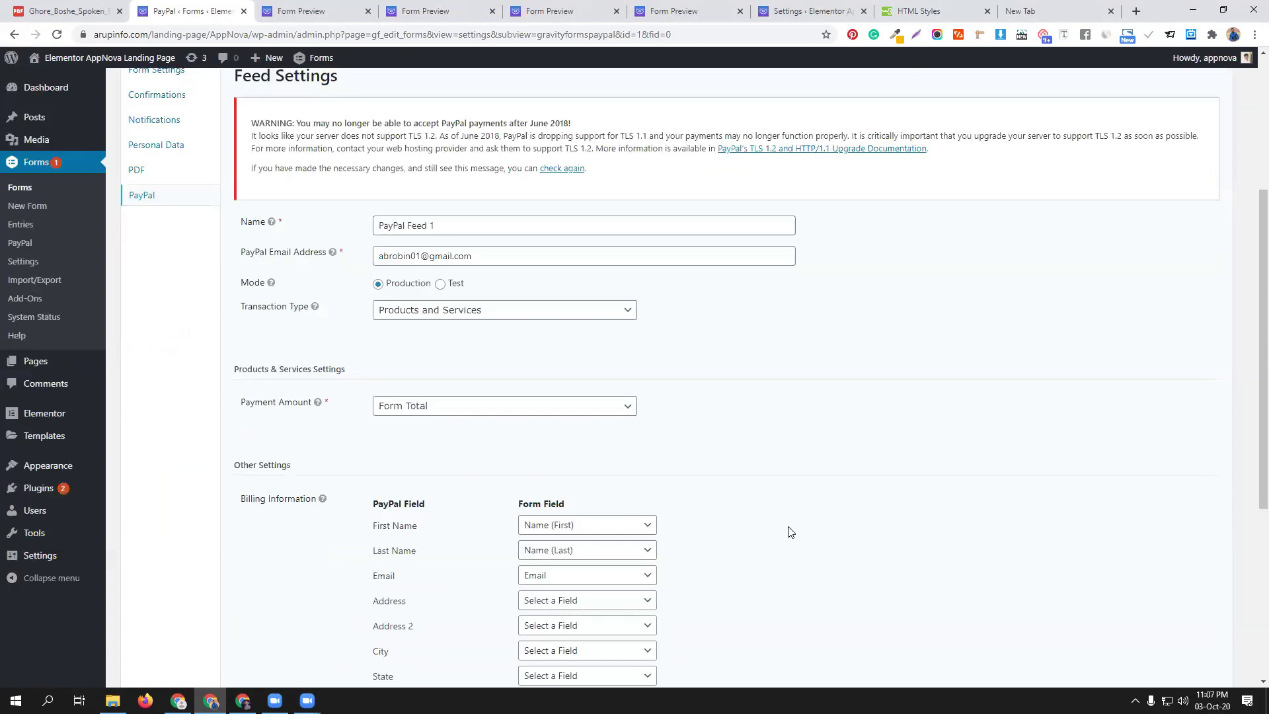
scroll(791, 530, "down", 5)
left_click(377, 489)
left_click(378, 502)
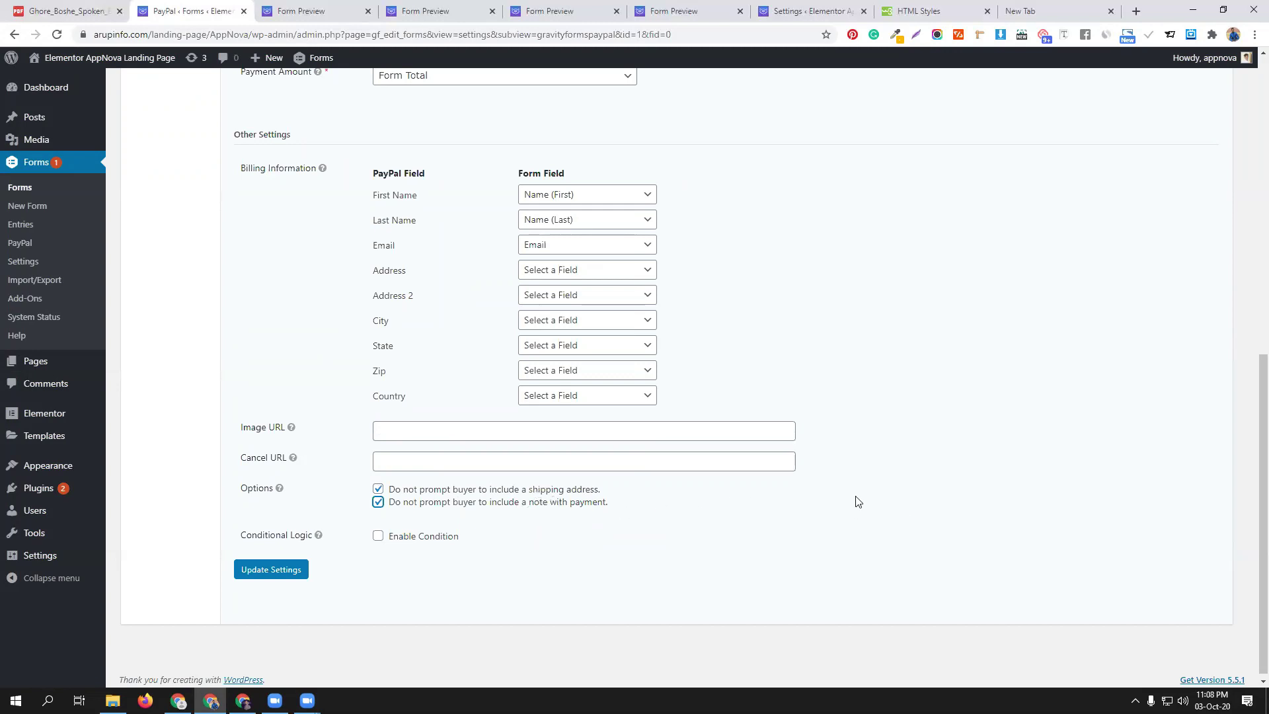
scroll(794, 470, "up", 6)
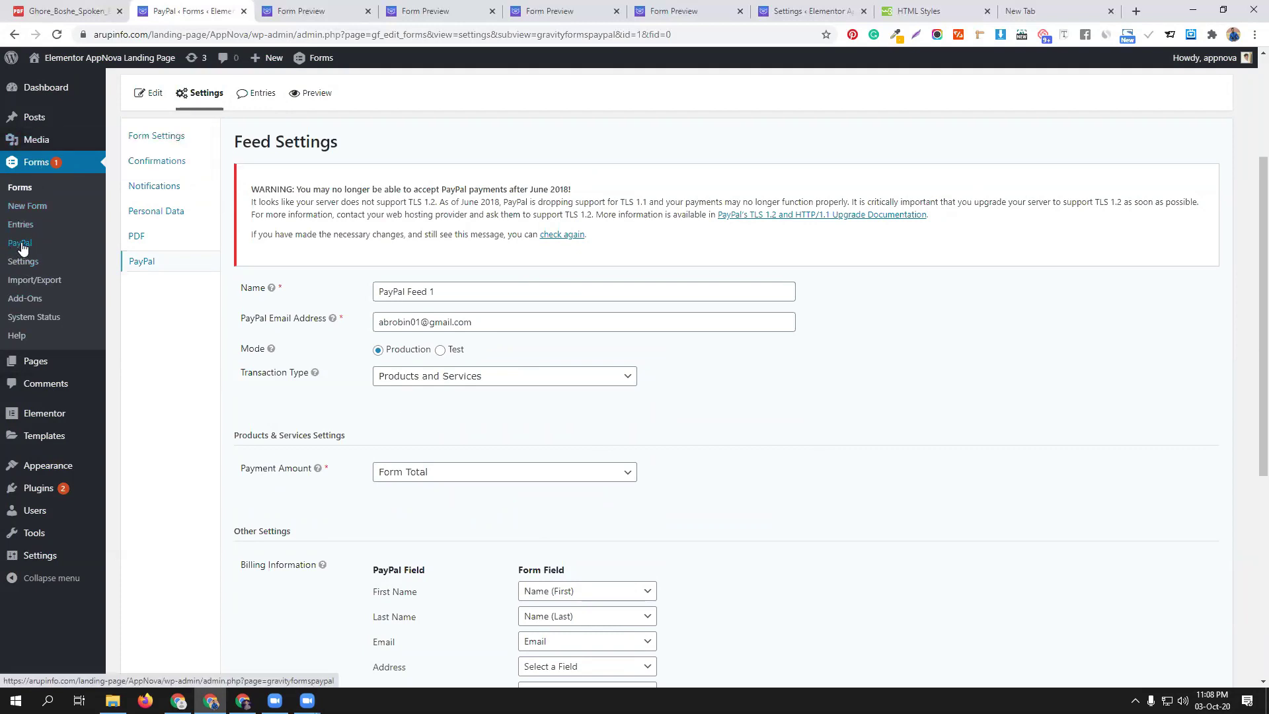
scroll(802, 443, "down", 6)
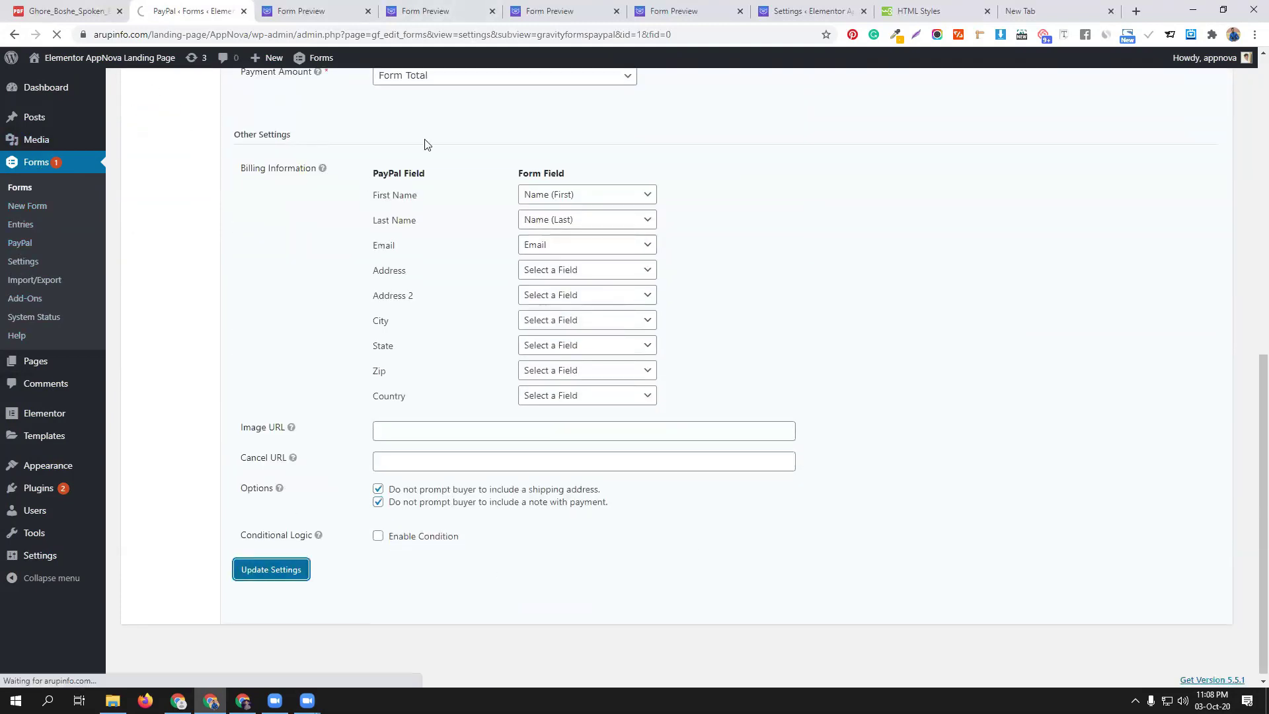
scroll(416, 283, "up", 4)
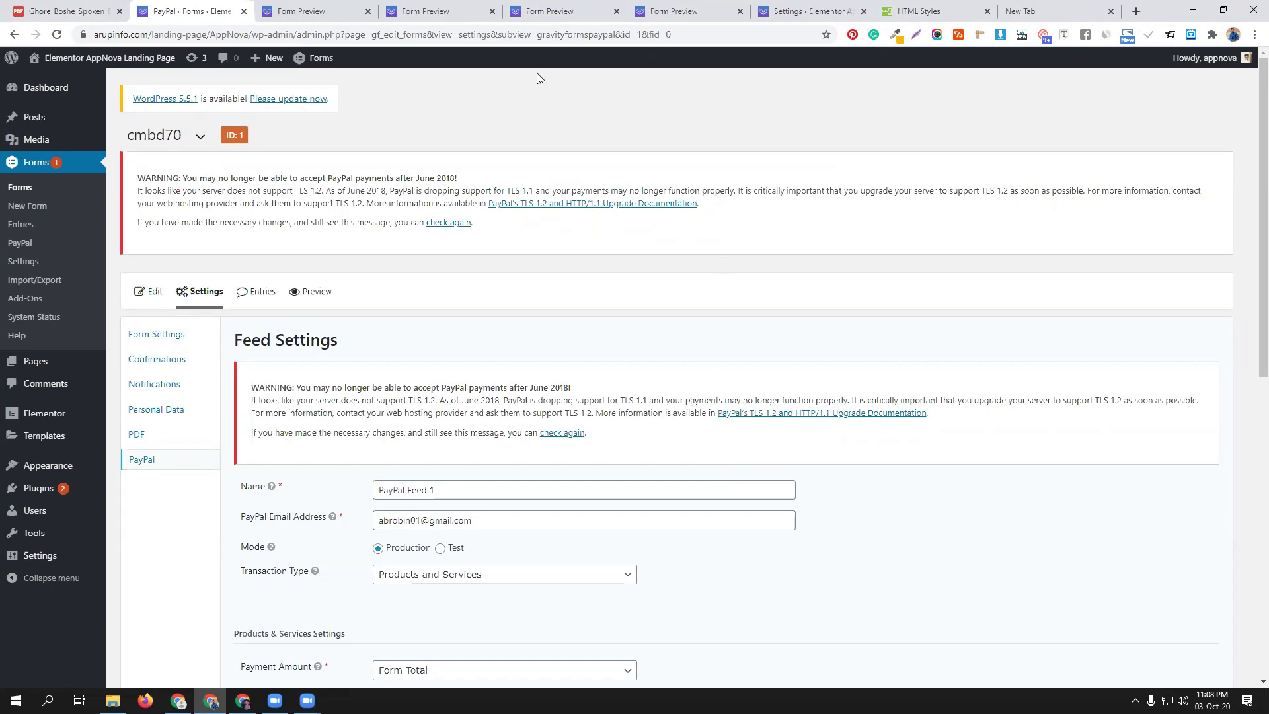
Preview the form, fill in name, email and phone, and continue to page two
left_click(310, 298)
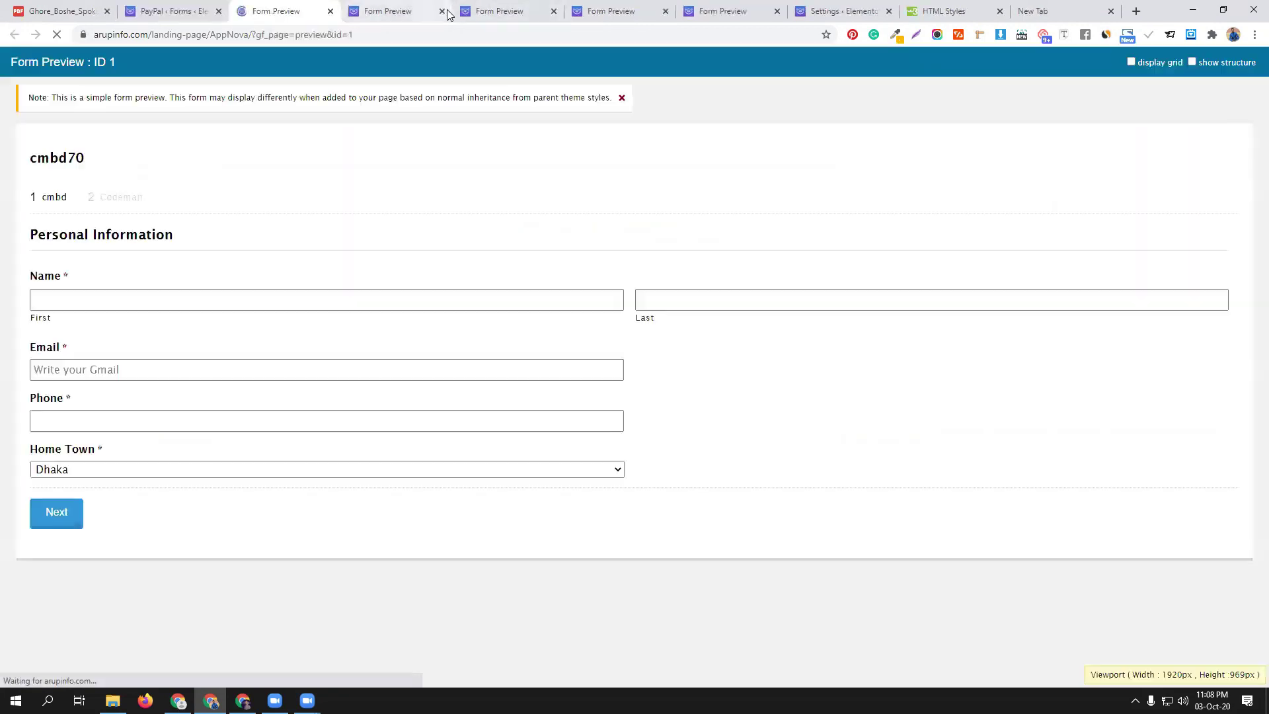
left_click(148, 300)
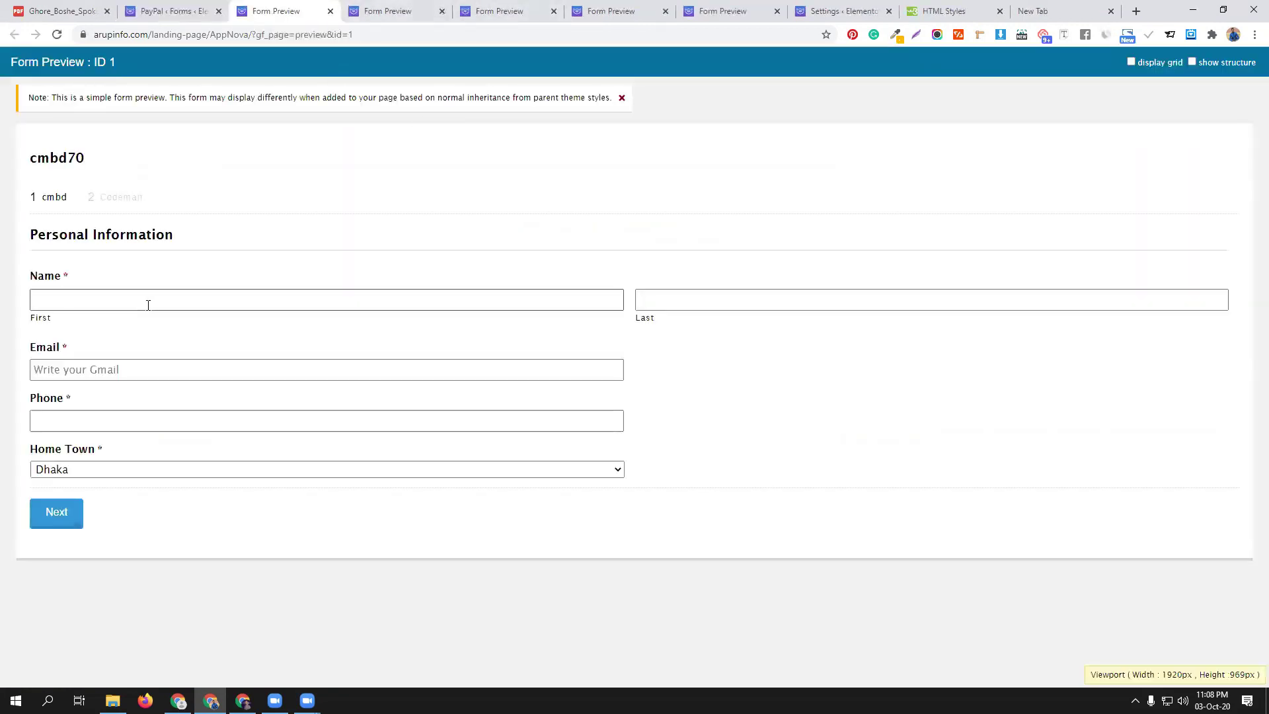
left_click(110, 326)
left_click(658, 299)
left_click(661, 328)
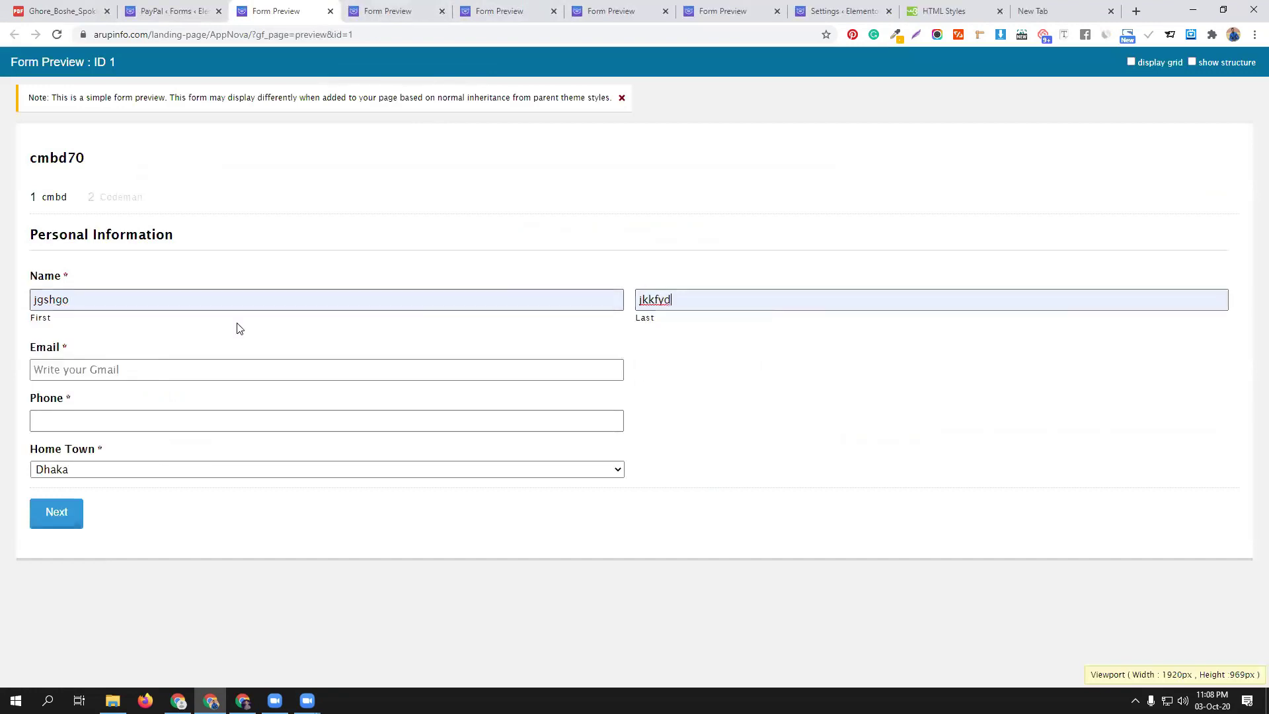
left_click(93, 369)
left_click(76, 403)
left_click(70, 422)
left_click(67, 441)
left_click(66, 515)
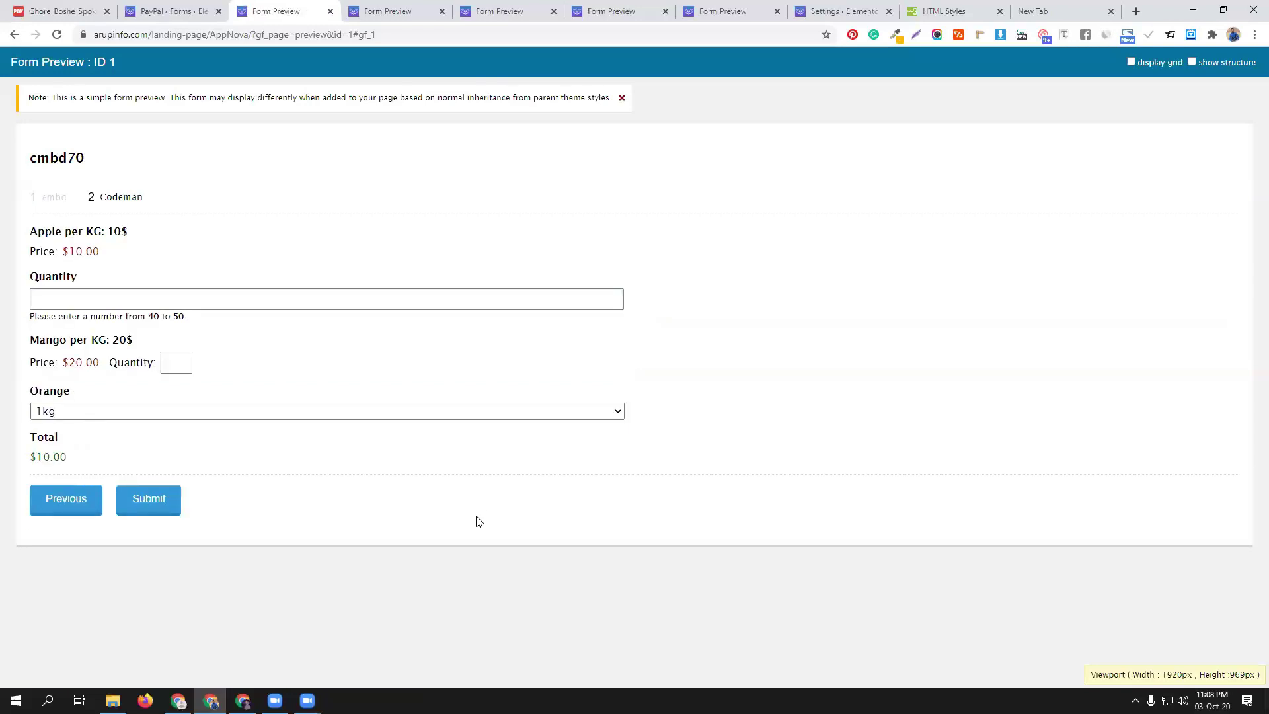
Order 30 apples, 1 mango and 3kg of oranges, and submit
left_click(77, 299)
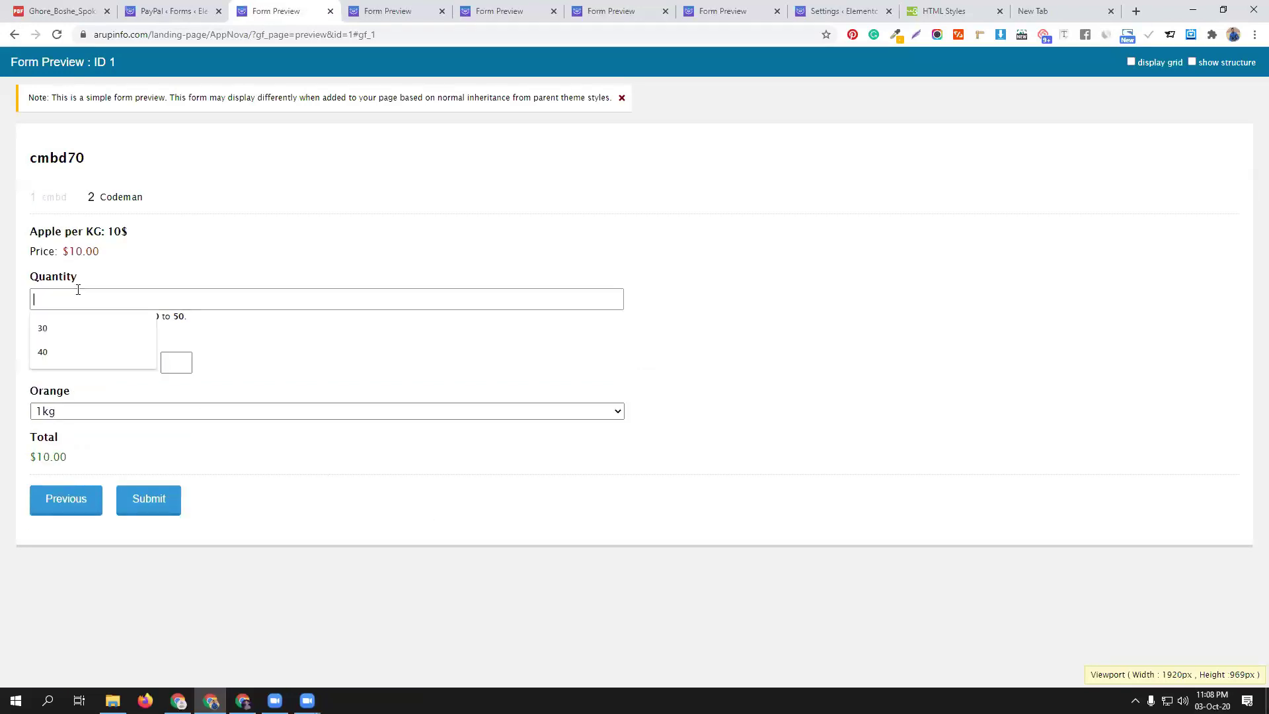
left_click(490, 369)
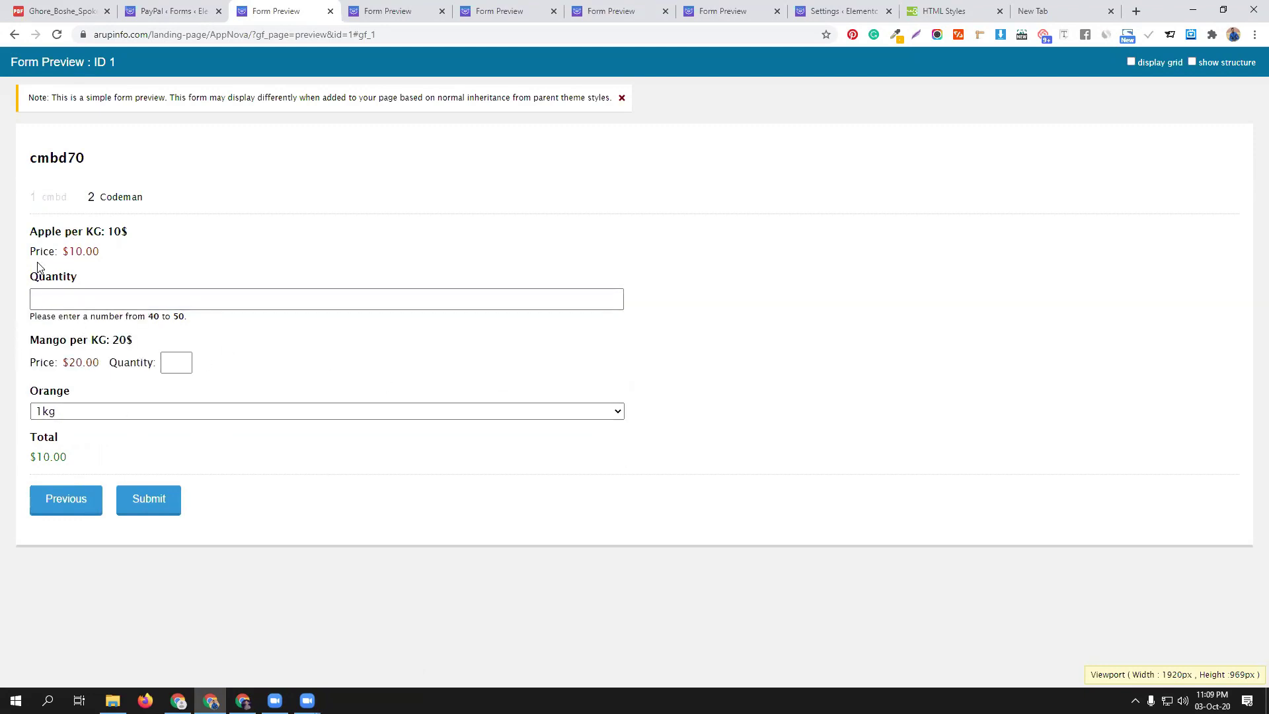
left_click(92, 294)
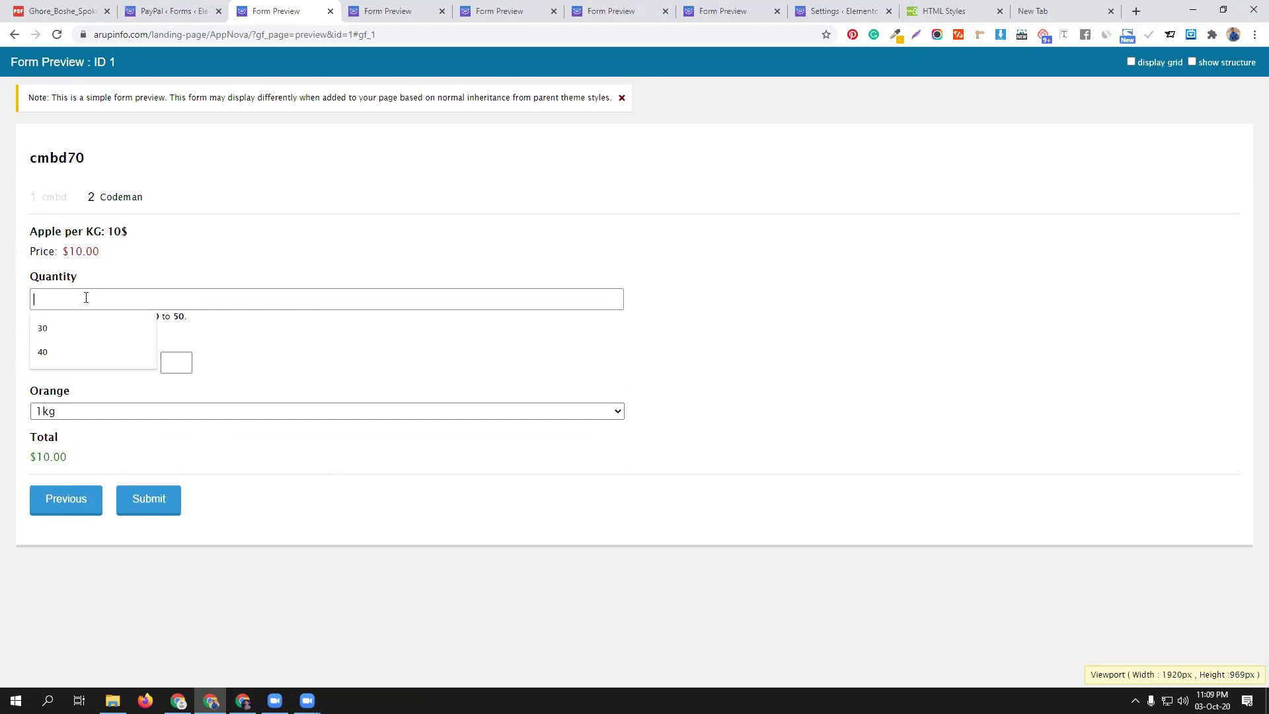
left_click(76, 328)
left_click(175, 362)
left_click(174, 383)
left_click(68, 413)
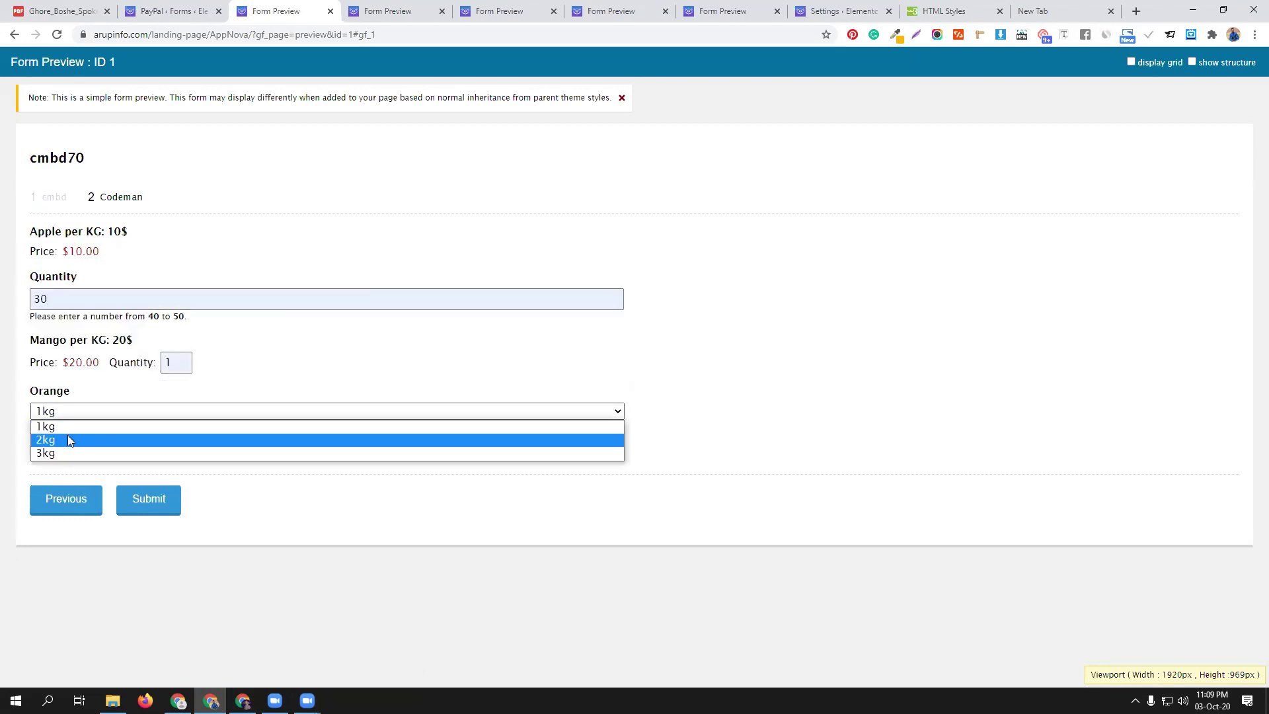
left_click(69, 453)
left_click(149, 499)
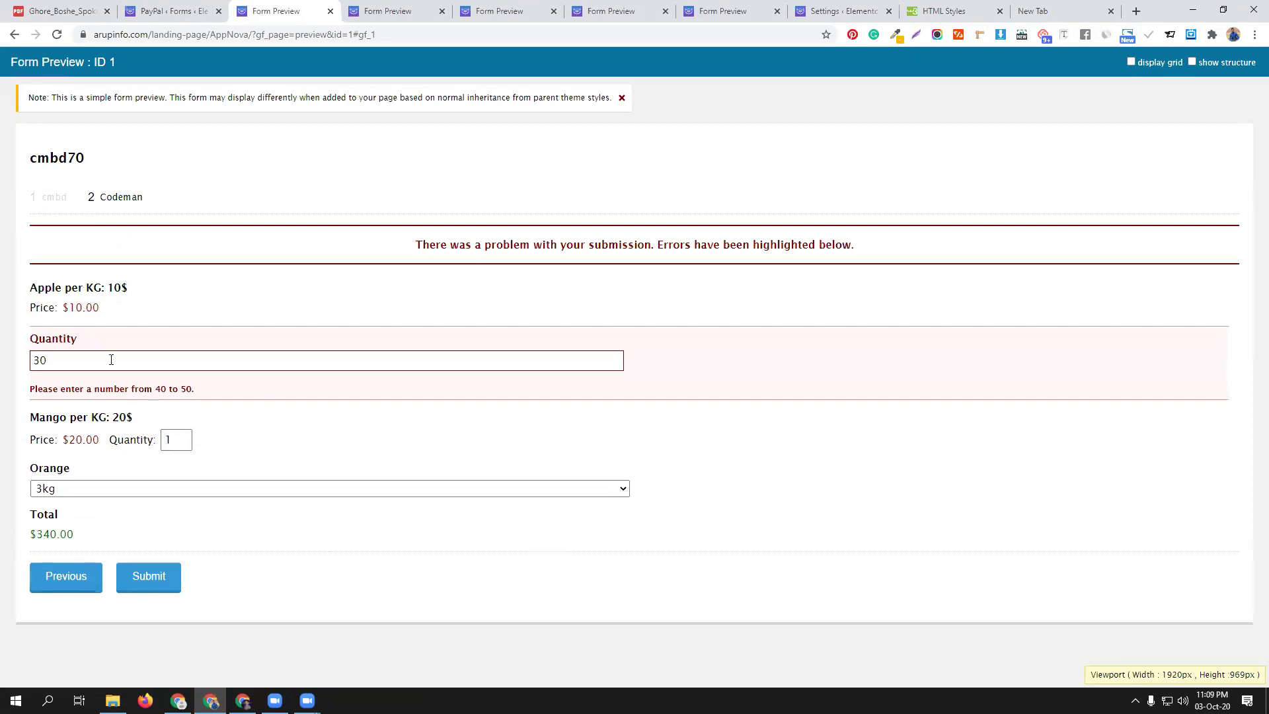
Change the rejected apple quantity to 50 and resubmit the order
left_click_drag(62, 358, 1, 361)
type("50")
left_click(159, 586)
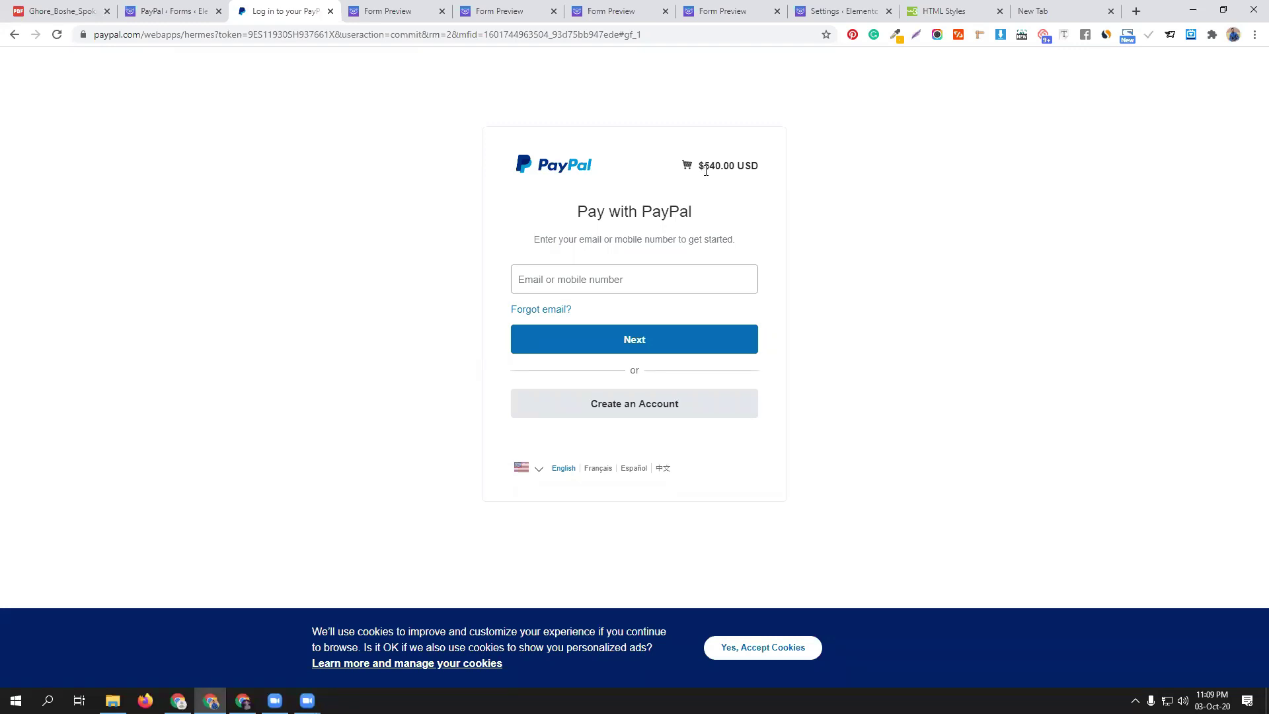
Return to the PayPal feed settings tab and open another preview of the cmbd70 form
left_click(122, 15)
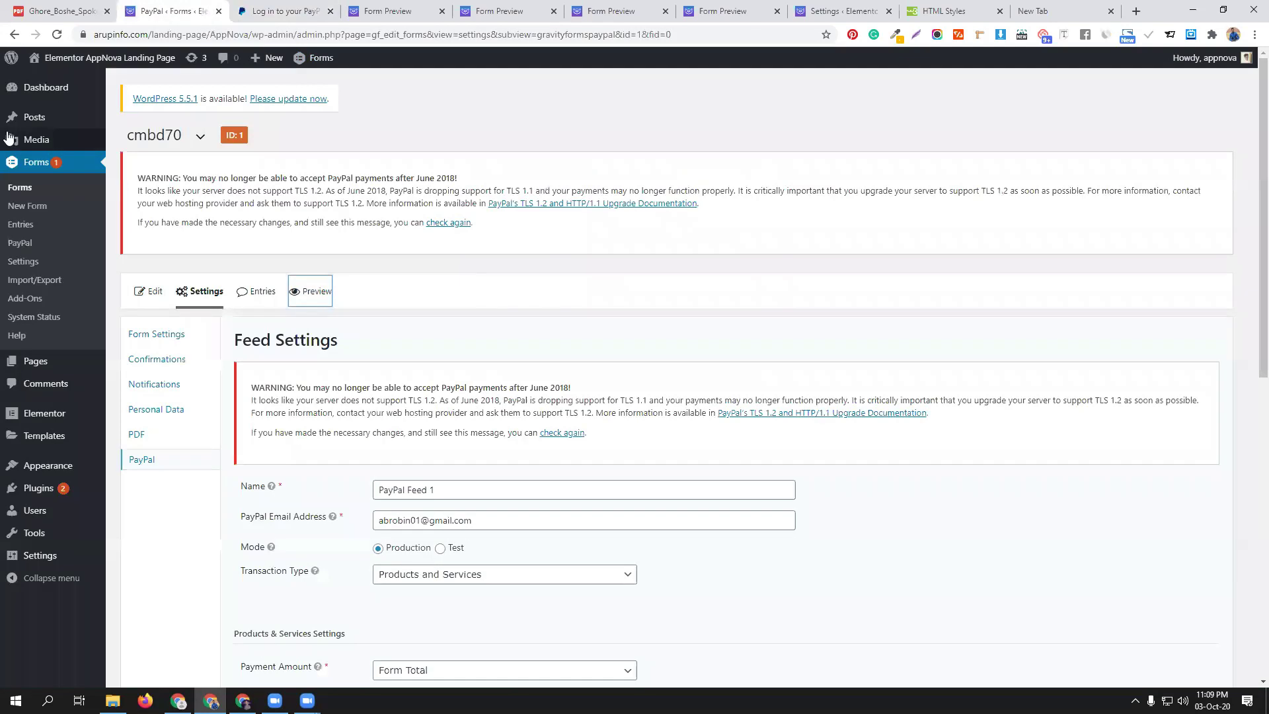
left_click(312, 292)
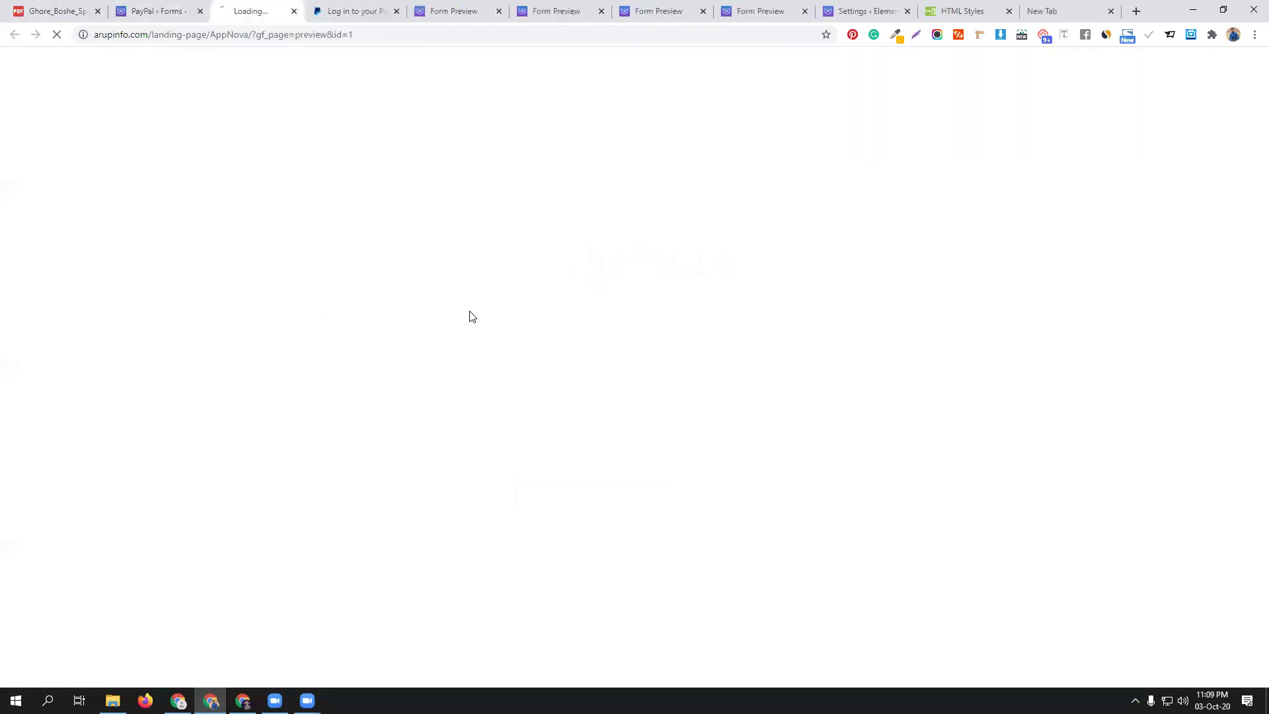